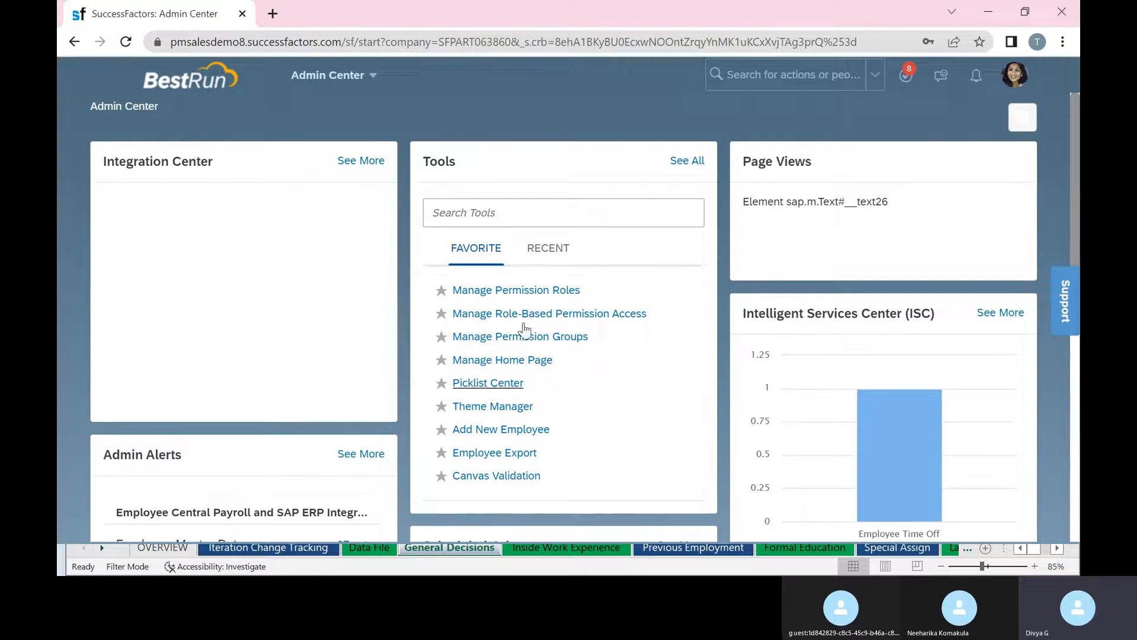
Search Admin Center actions for 'configure object de' after trying 'test' and 'position'.
click(800, 74)
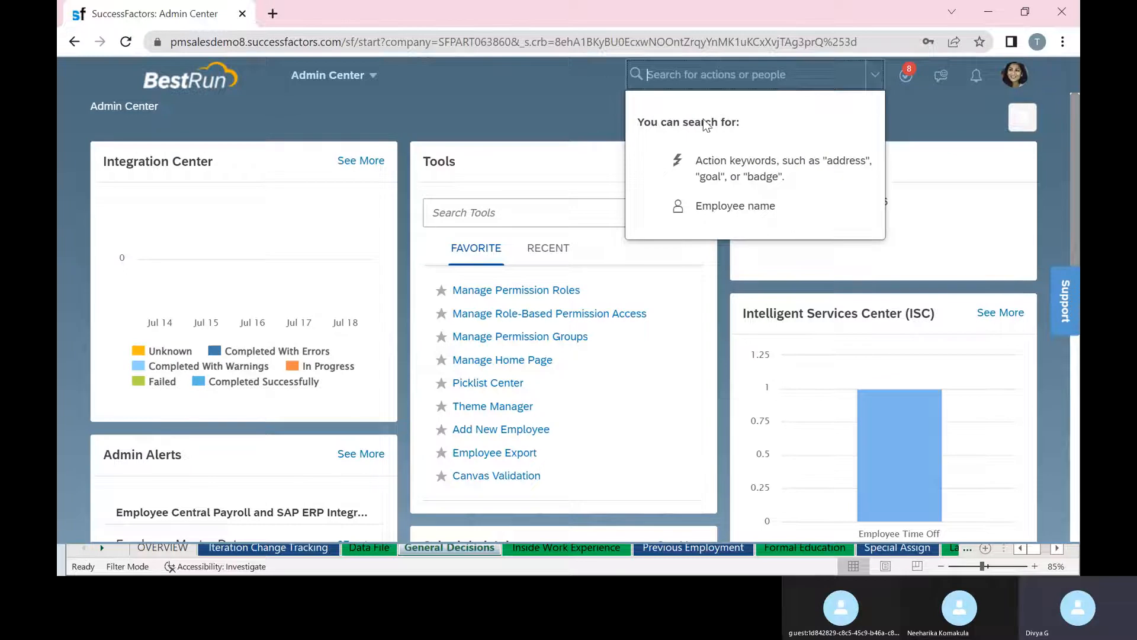
text(test)
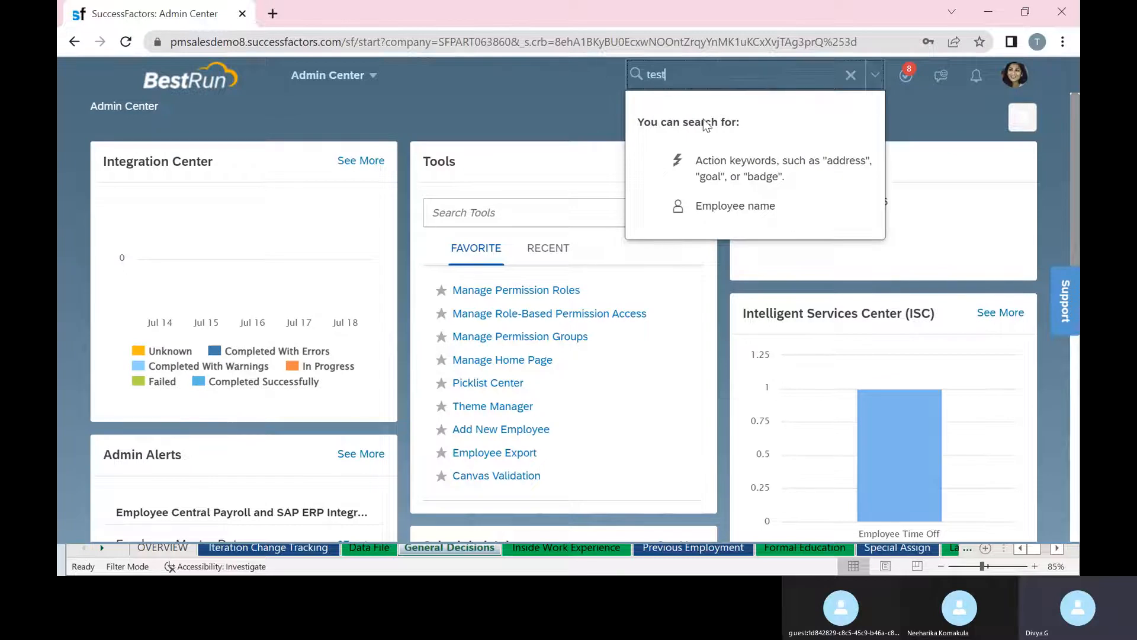
key(BackSpace)
key(BackSpace)
key(BackSpace)
key(BackSpace)
text(position)
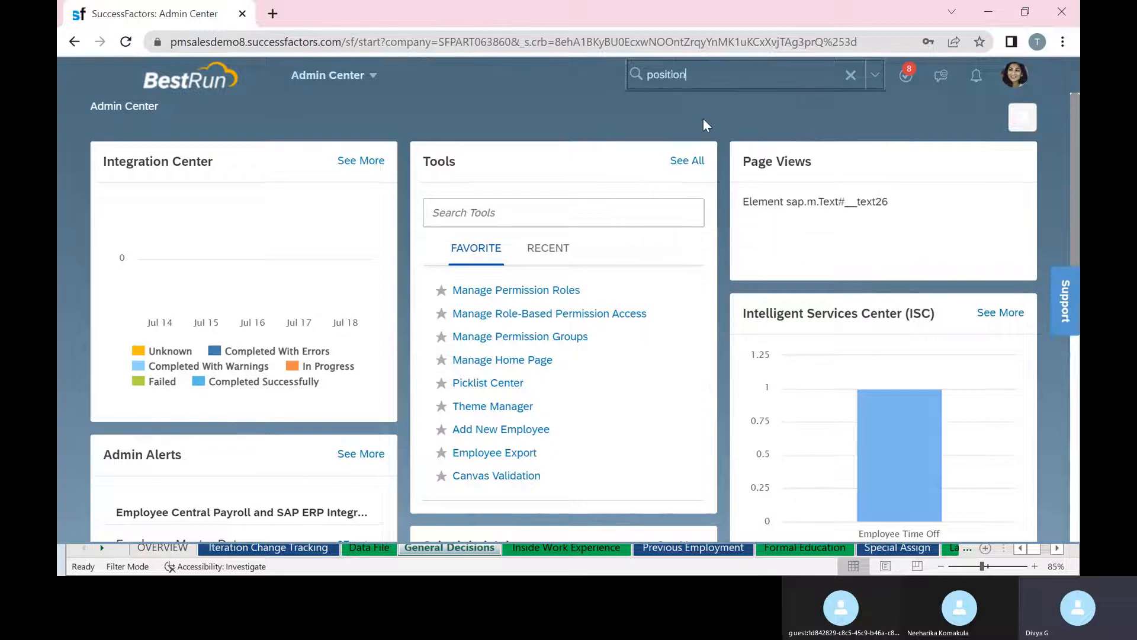
key(BackSpace)
key(BackSpace)
key(BackSpace)
key(BackSpace)
key(BackSpace)
key(BackSpace)
key(BackSpace)
key(BackSpace)
text(configure o)
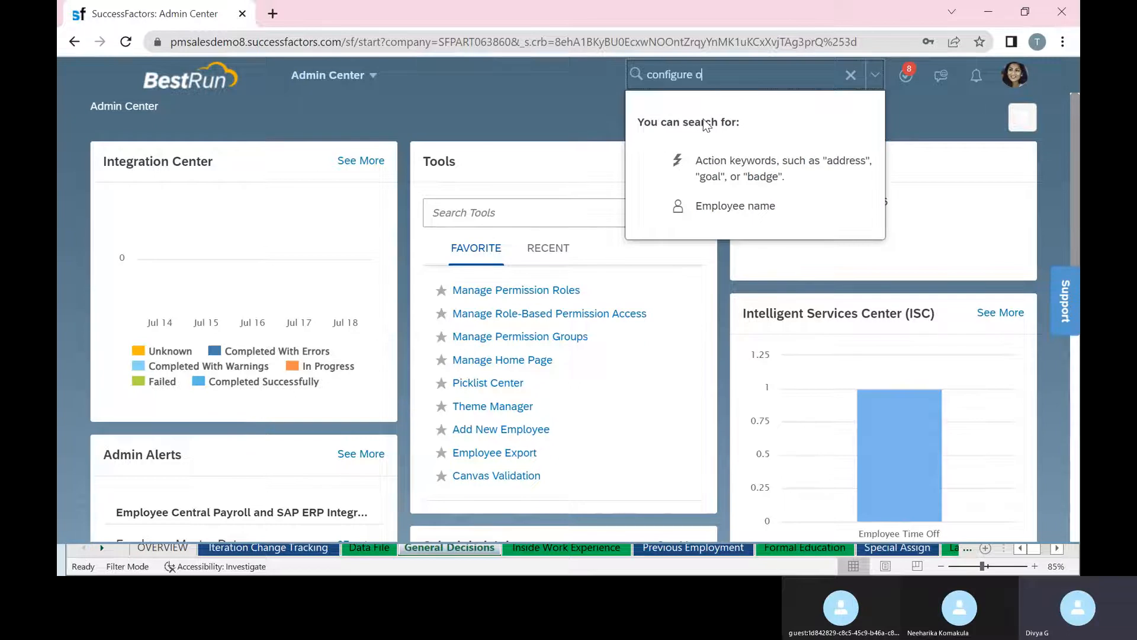
text(bject de)
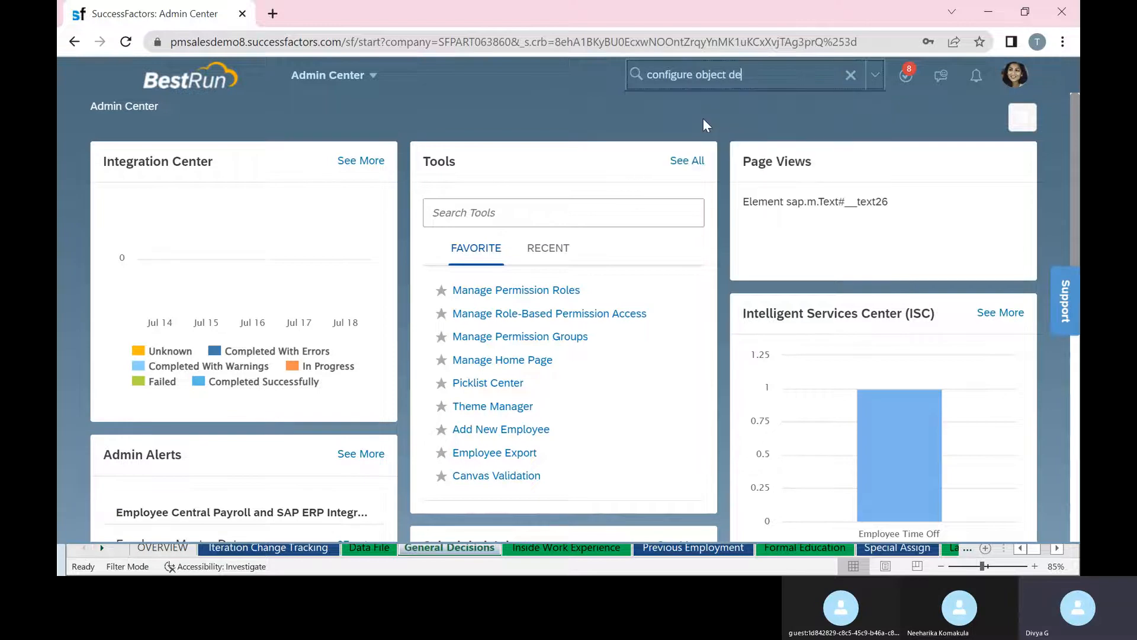
In Configure Object Definitions, search Object Definition for 'posi' and open Position.
click(708, 111)
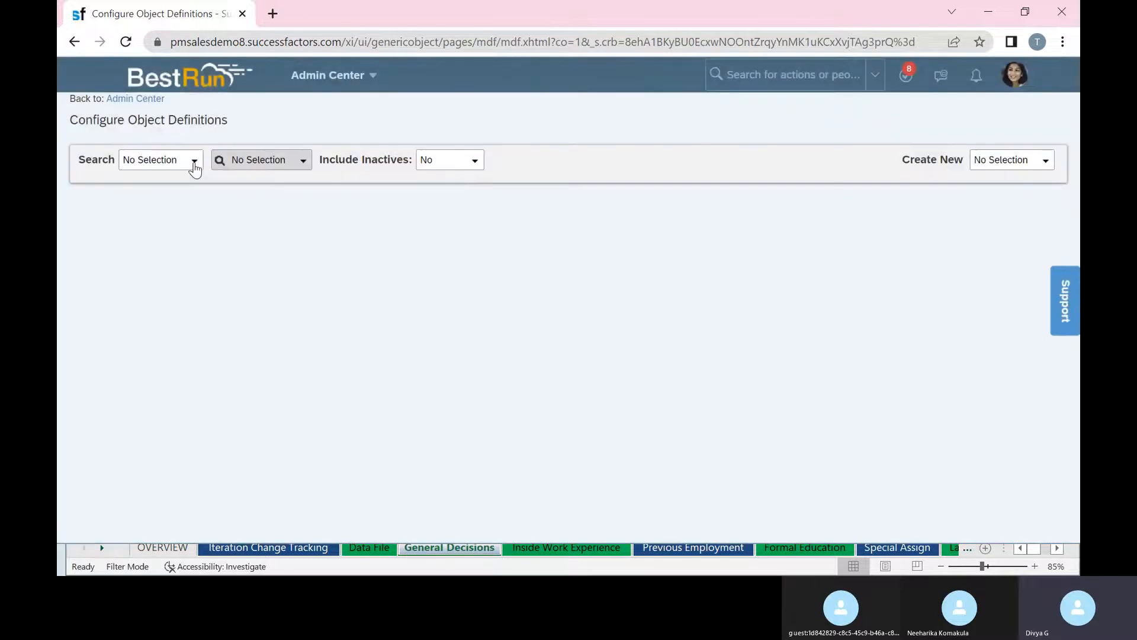
click(195, 163)
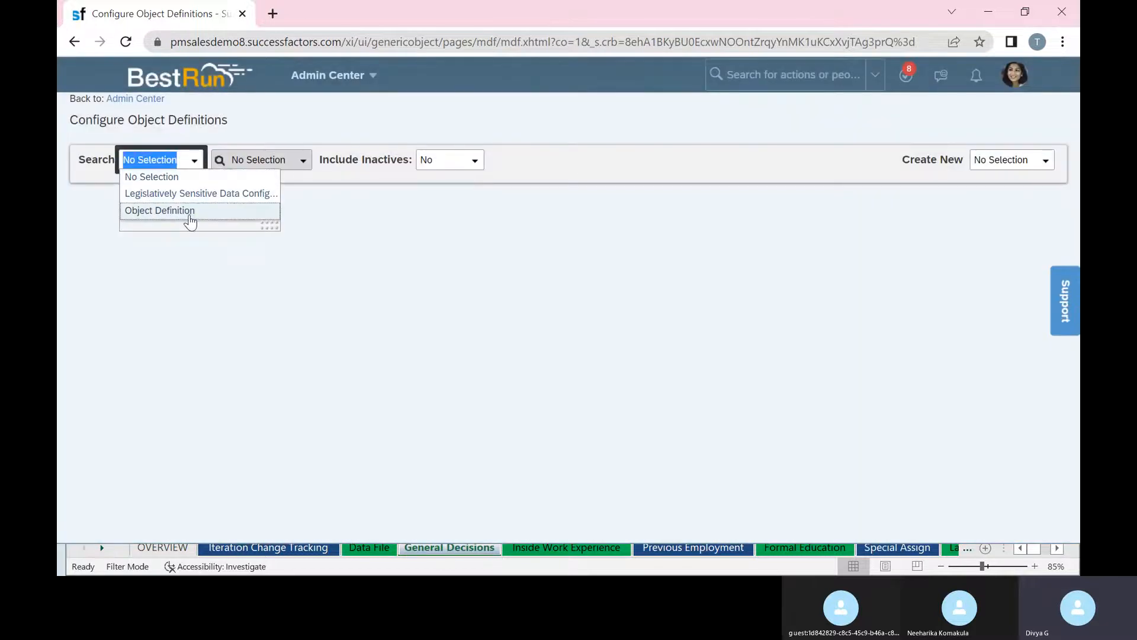
click(188, 212)
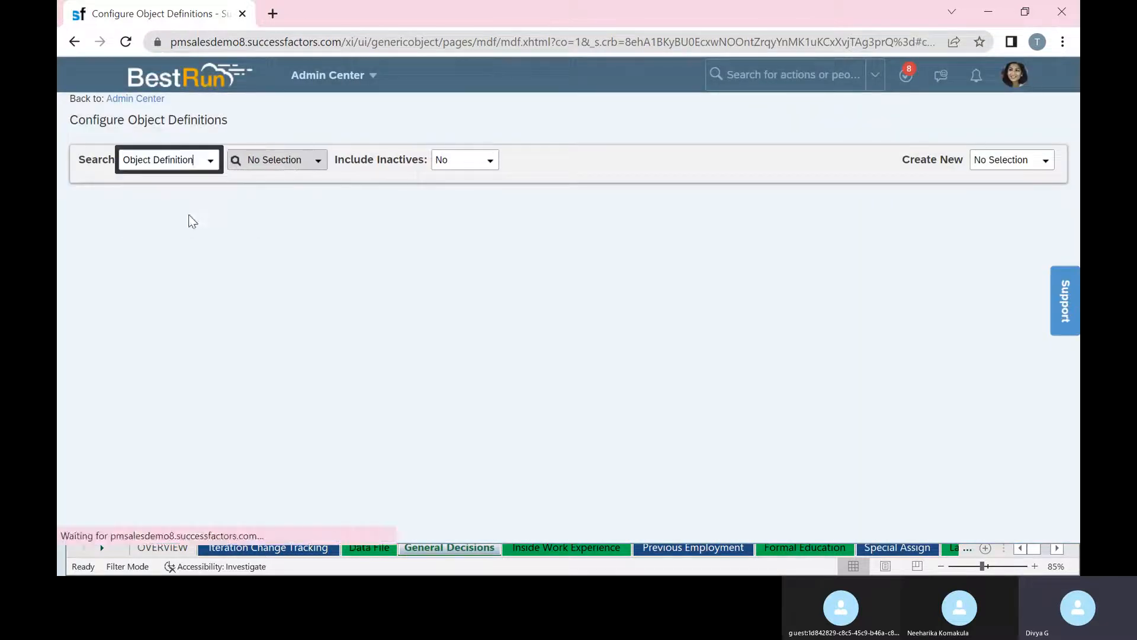
click(307, 166)
text(posi)
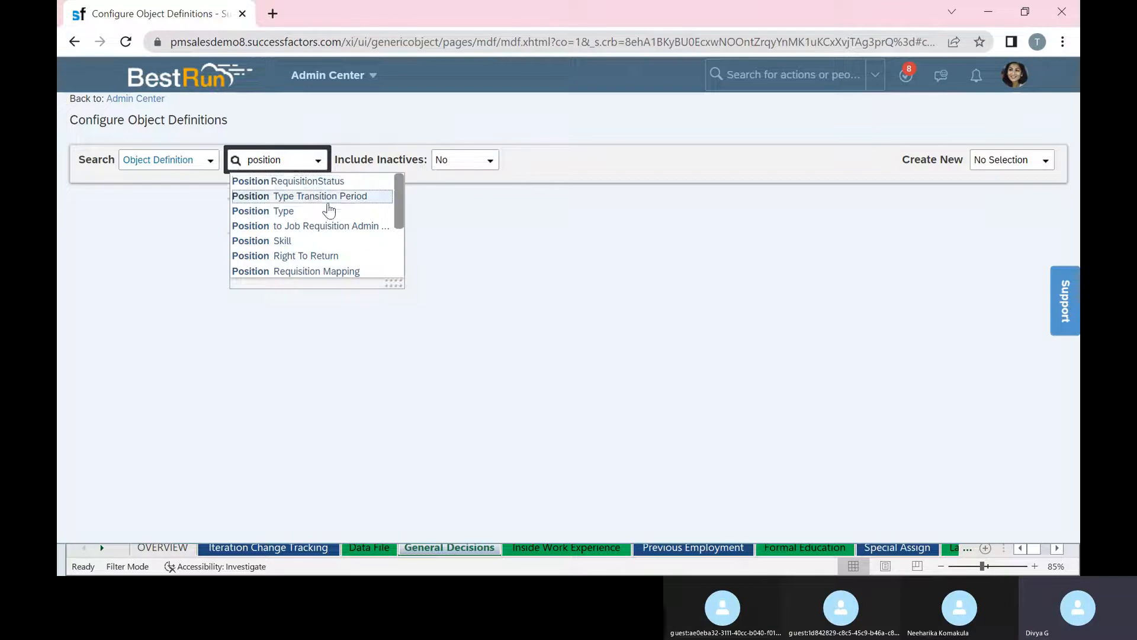
scroll(334, 225, down, 3)
click(323, 255)
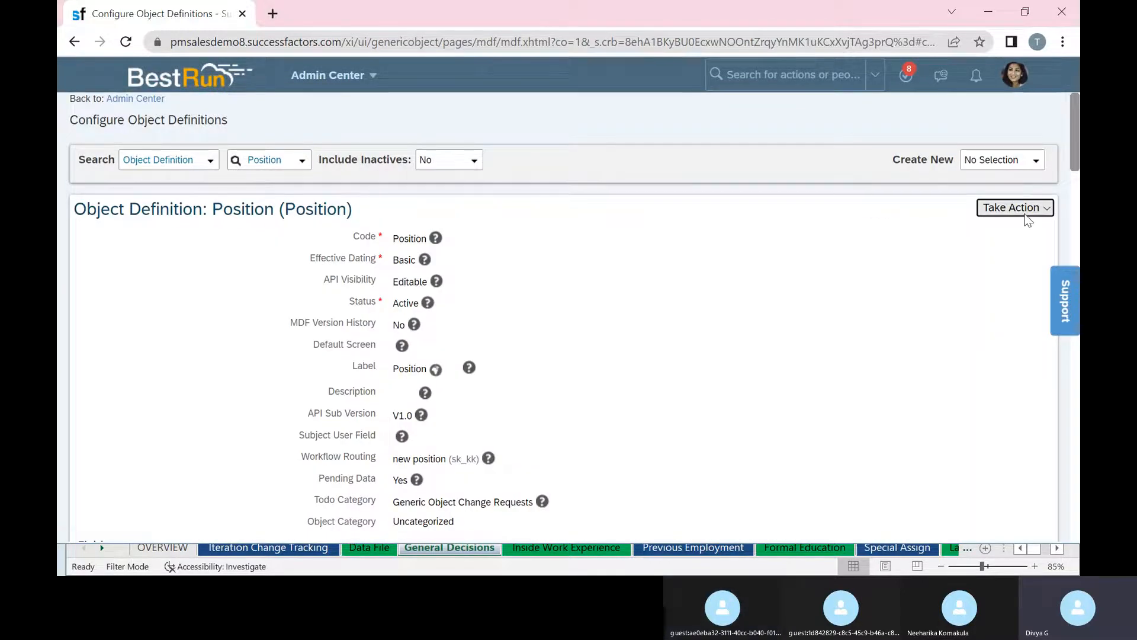
Put the Position object definition into Make Correction mode.
click(1025, 212)
click(937, 231)
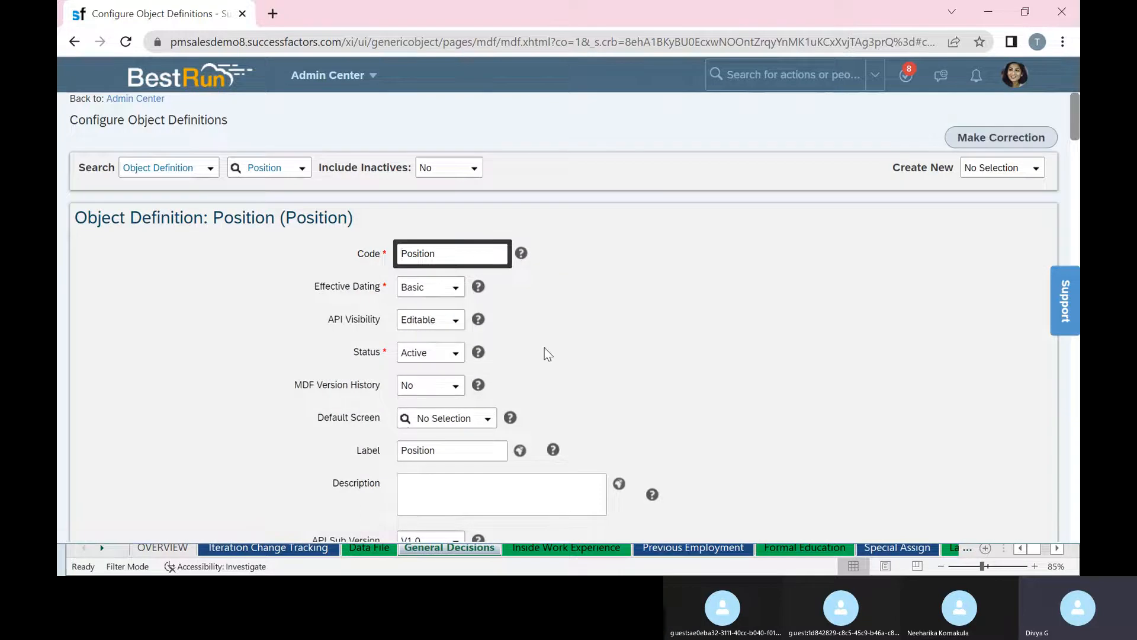
scroll(543, 350, down, 5)
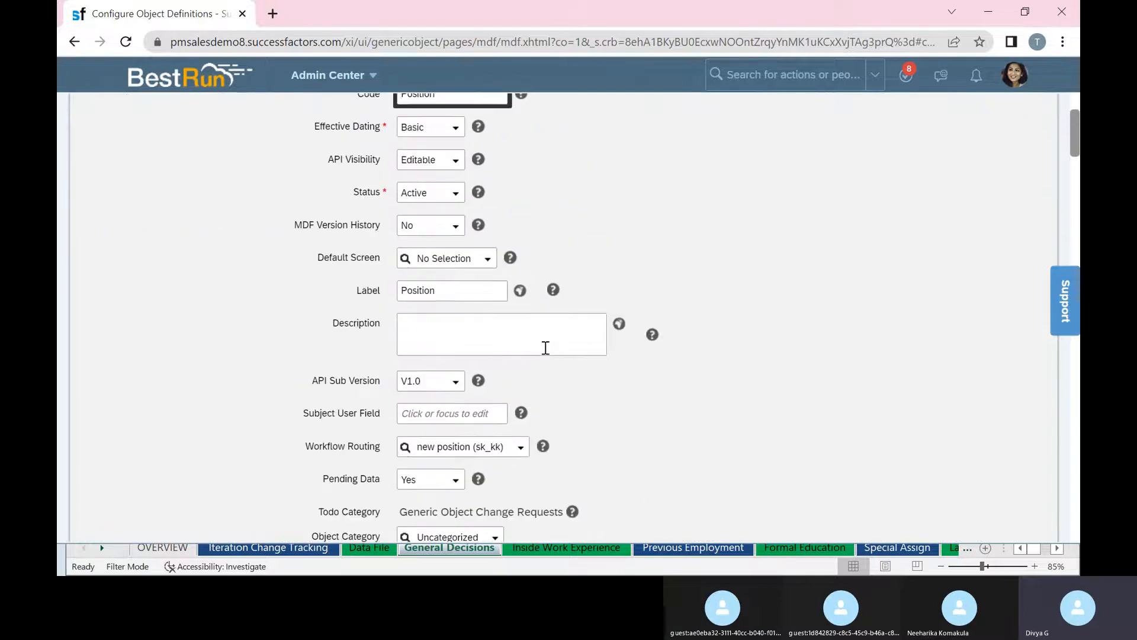
scroll(544, 351, down, 5)
scroll(544, 353, up, 7)
right_click(181, 10)
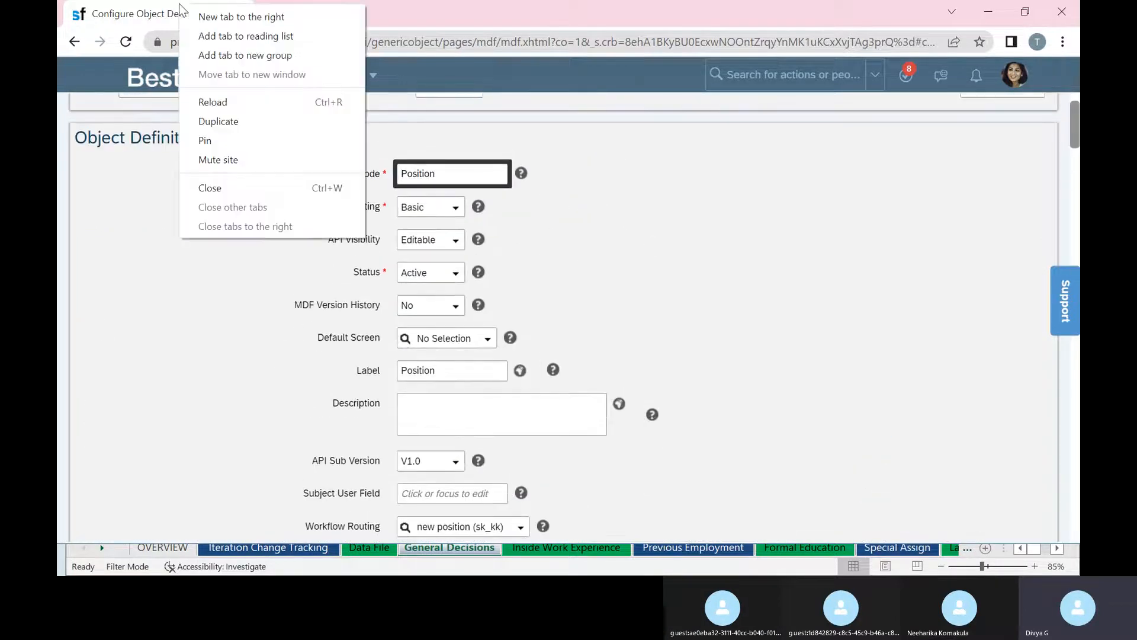
Duplicate the browser tab and open Manage Data from the action search.
click(255, 121)
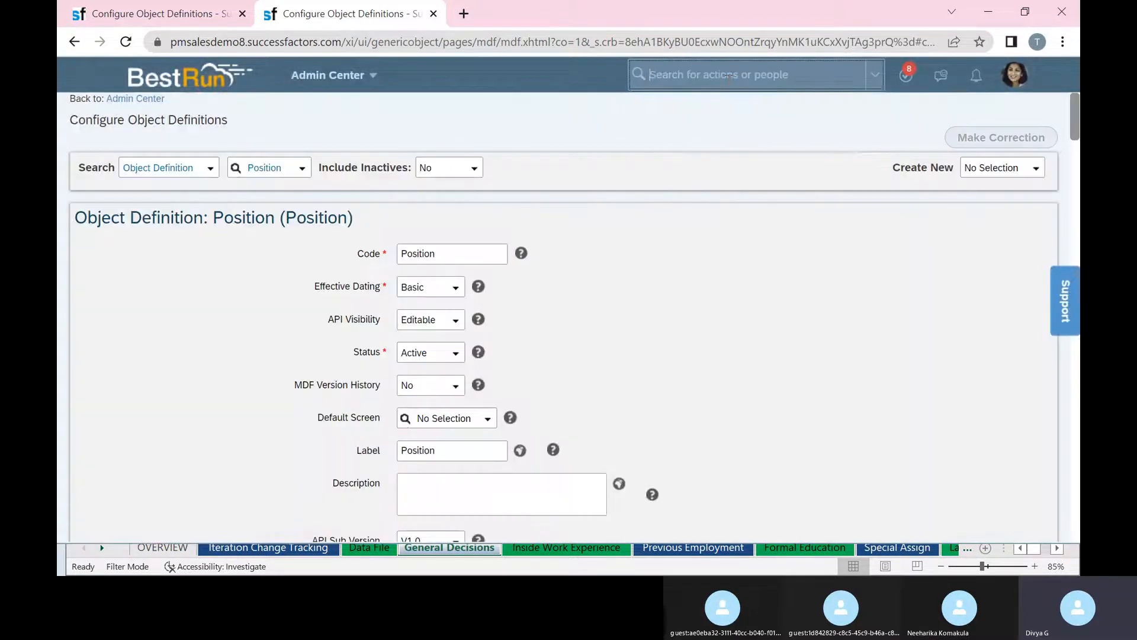
click(724, 82)
text(manag)
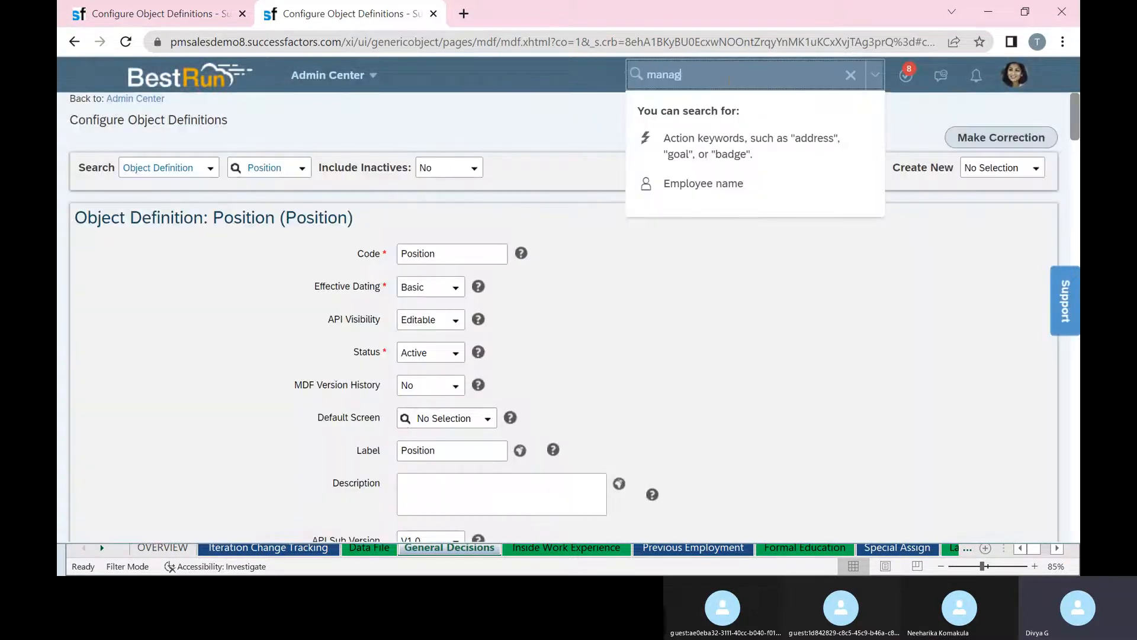
key(Return)
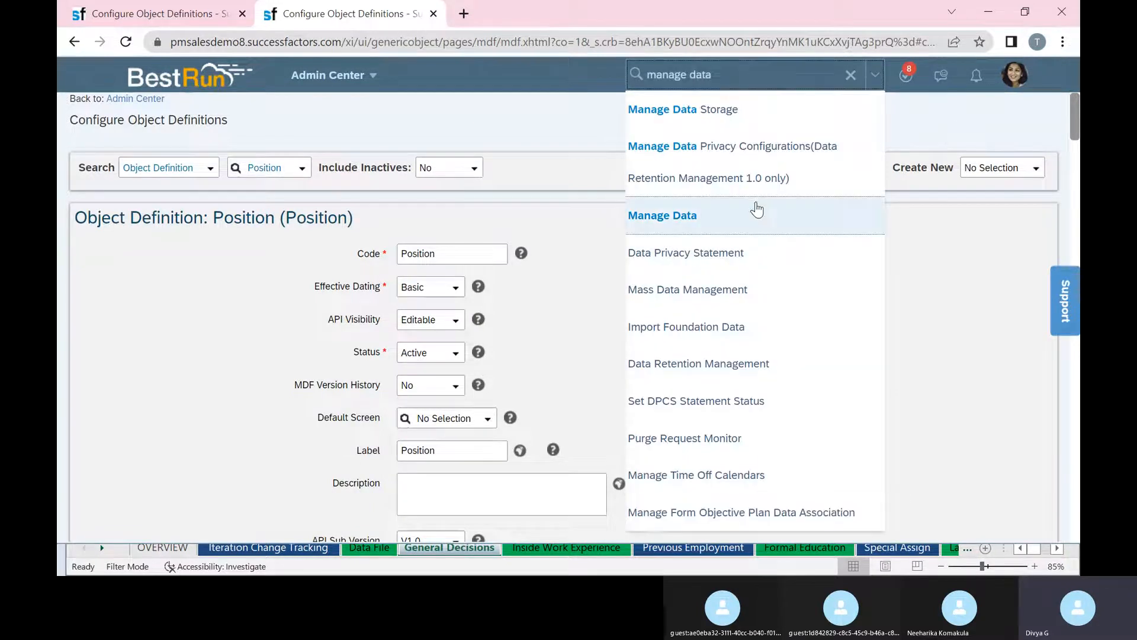
click(756, 214)
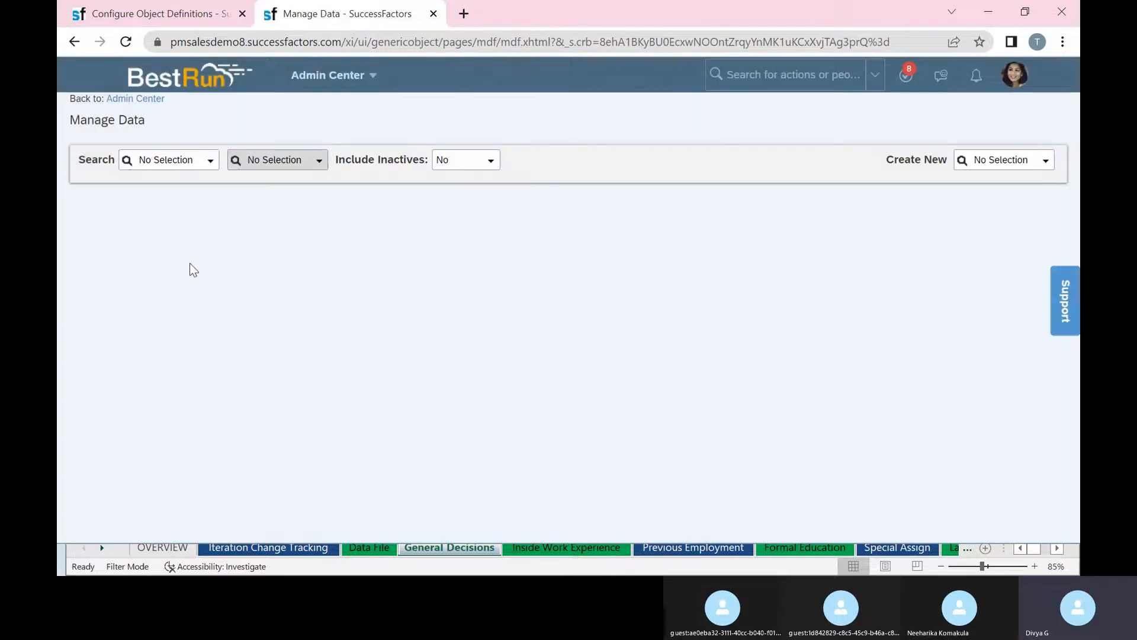
Choose Position as the object type and load the Account Executive (3000775) record.
click(209, 163)
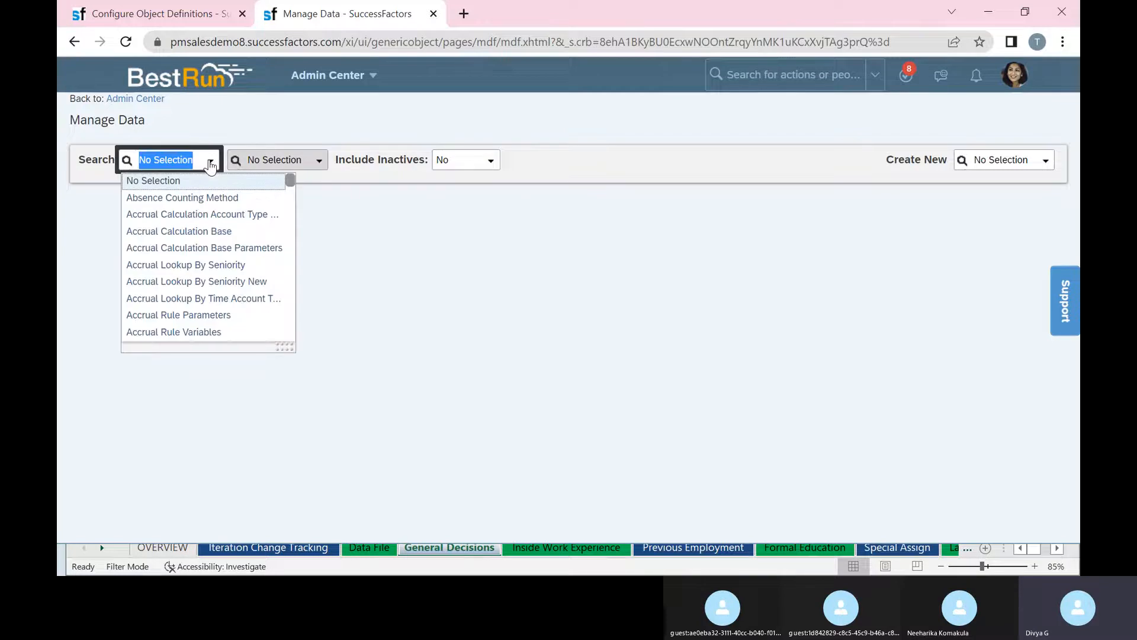
text(position)
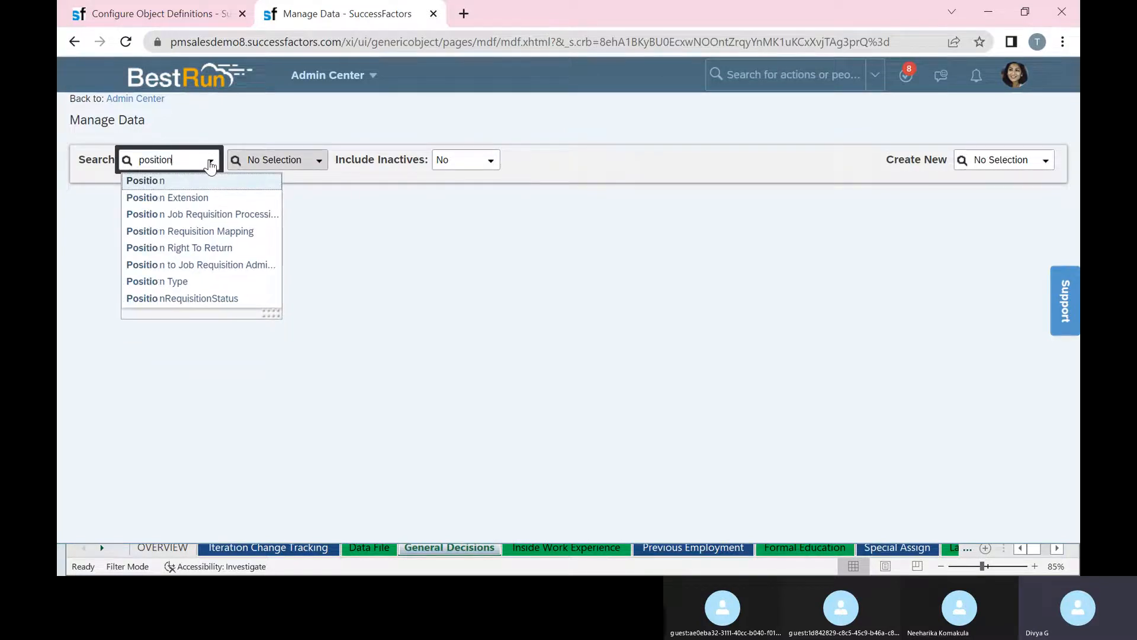
click(212, 182)
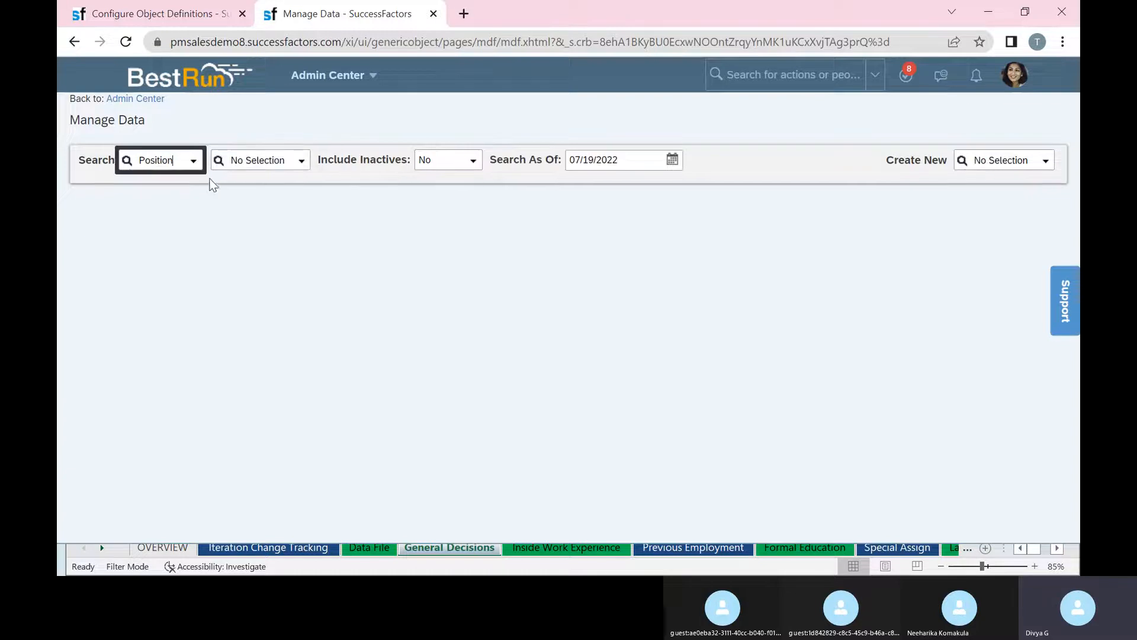
click(302, 160)
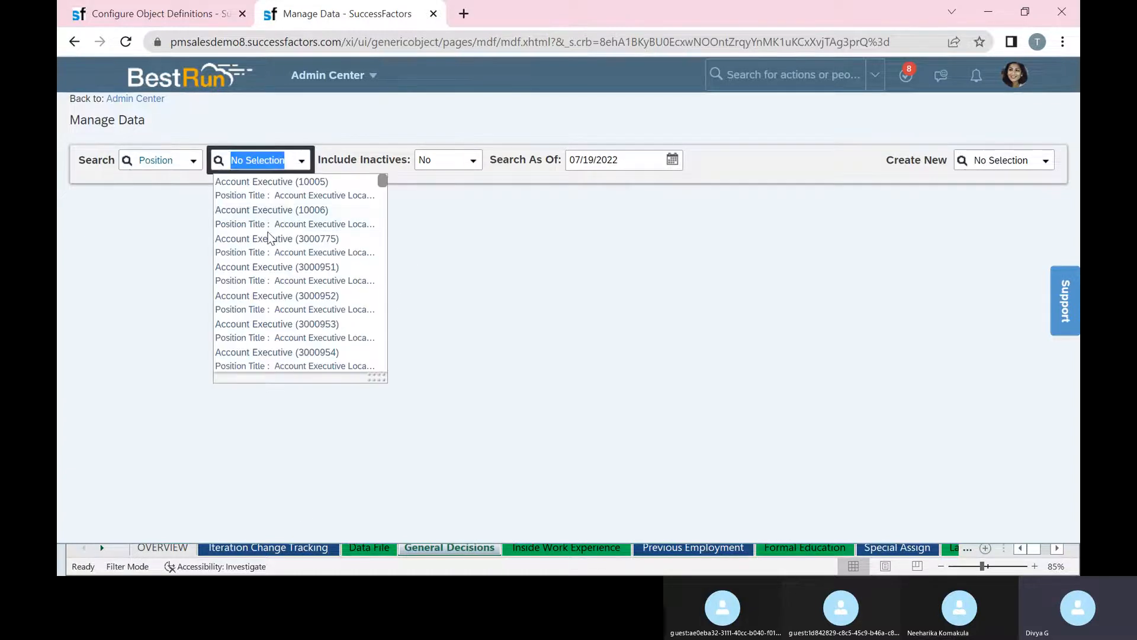
click(263, 242)
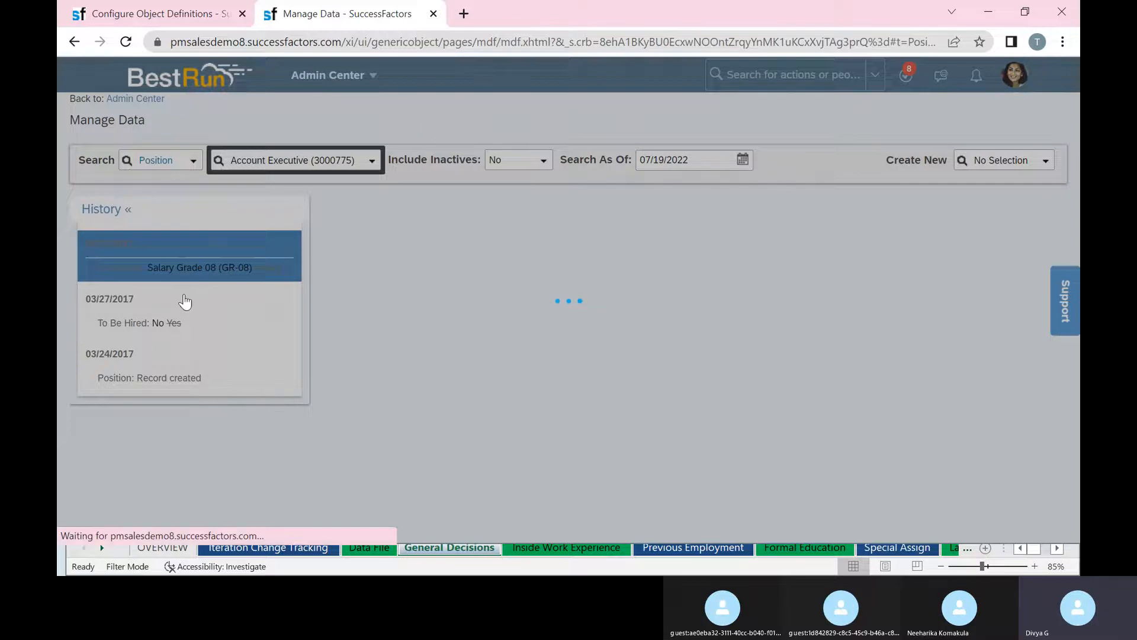
Review the record, then switch to the Account Executive (10006) position.
scroll(508, 406, down, 1)
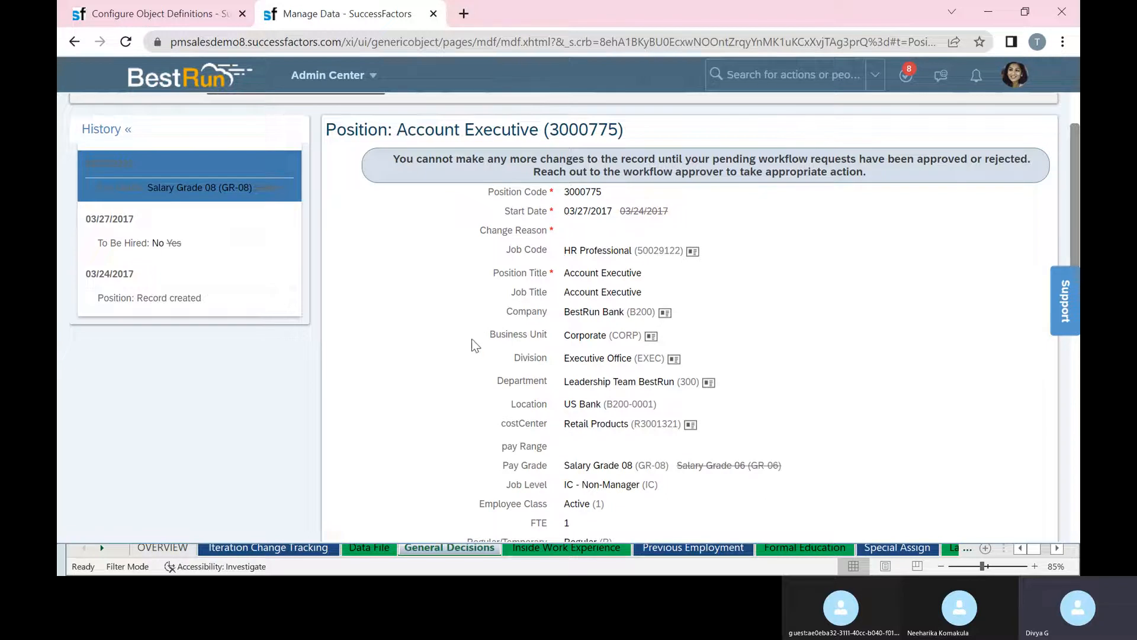
drag(1075, 217, 1065, 195)
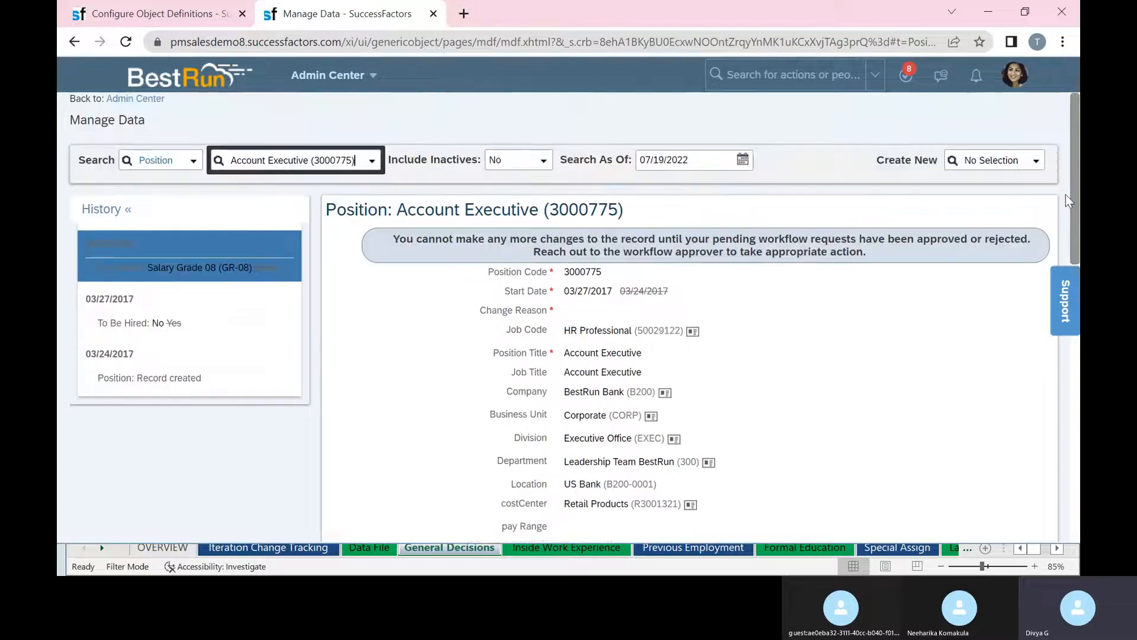
scroll(906, 325, down, 10)
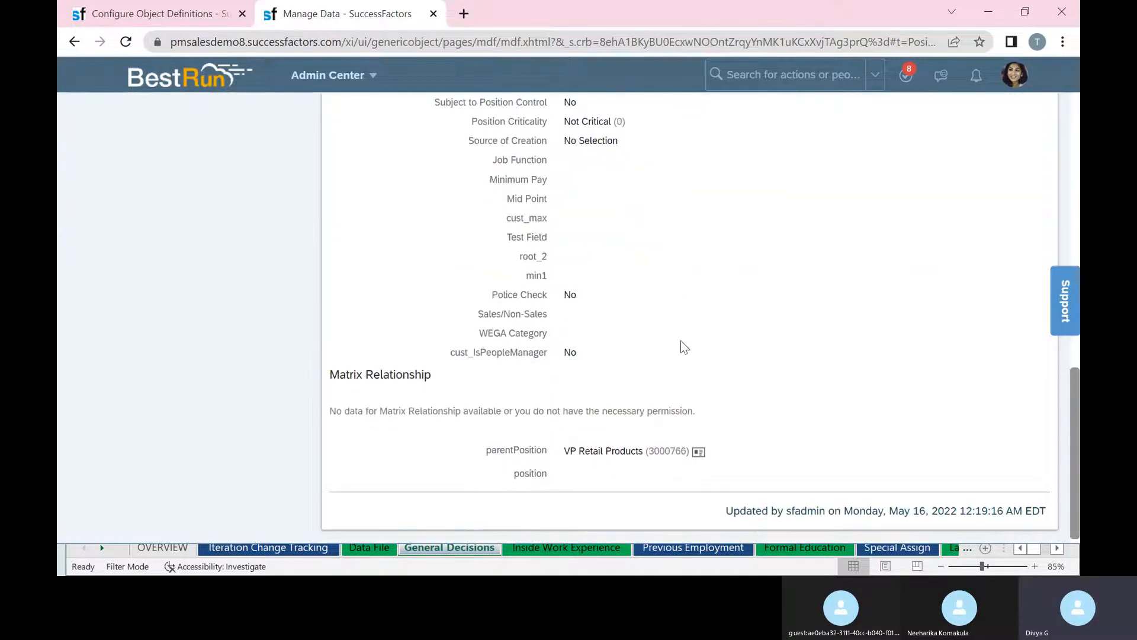
scroll(680, 346, up, 6)
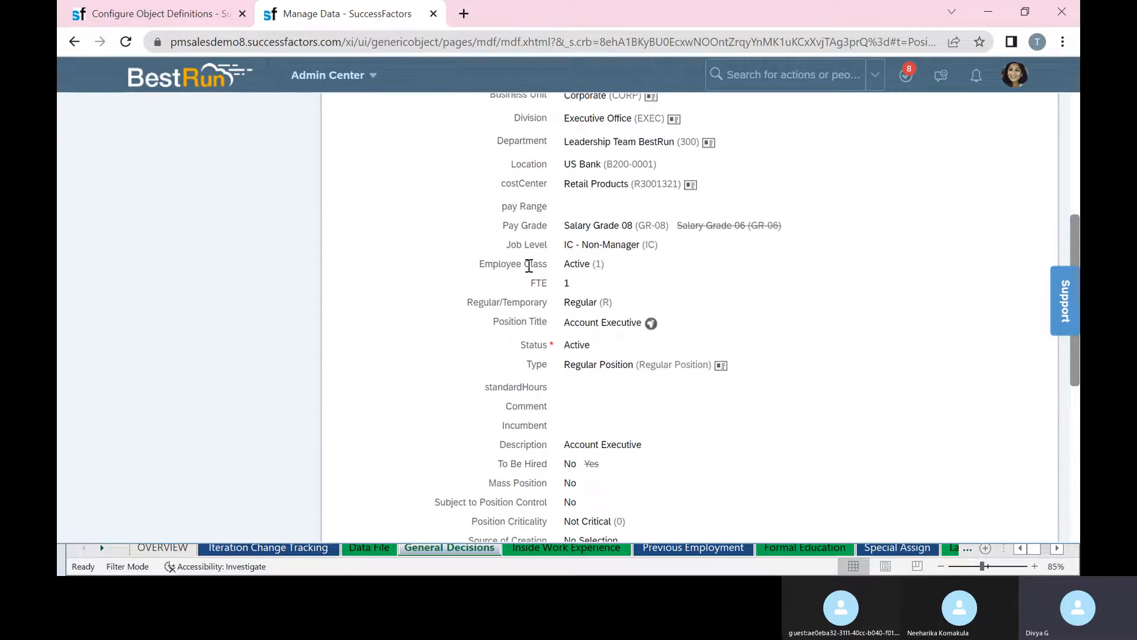
scroll(529, 265, up, 5)
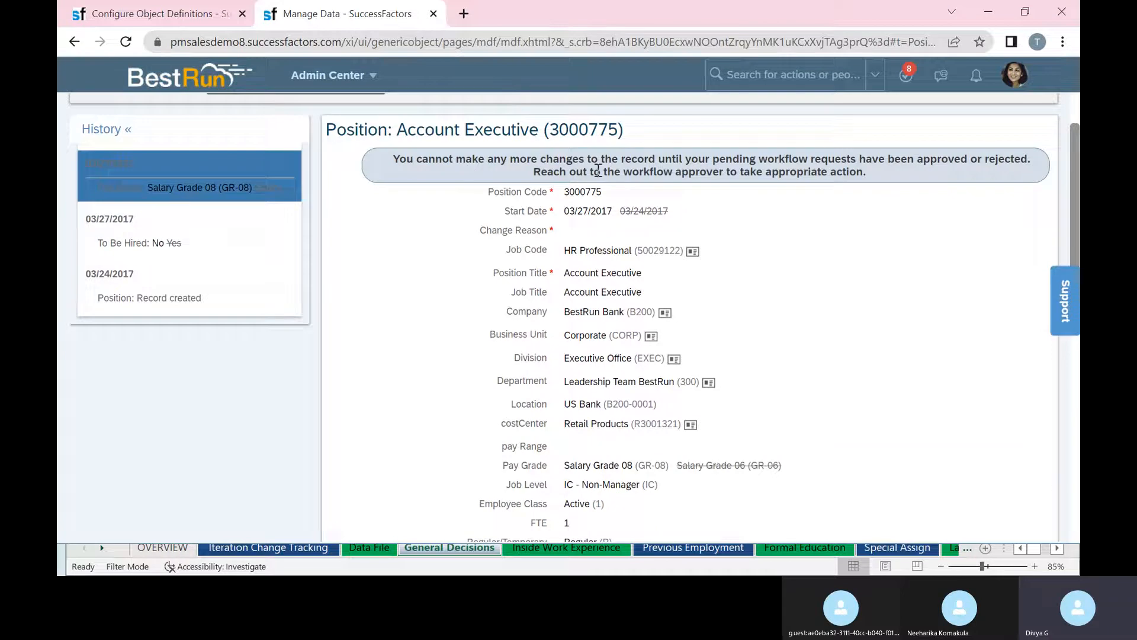
scroll(407, 252, up, 2)
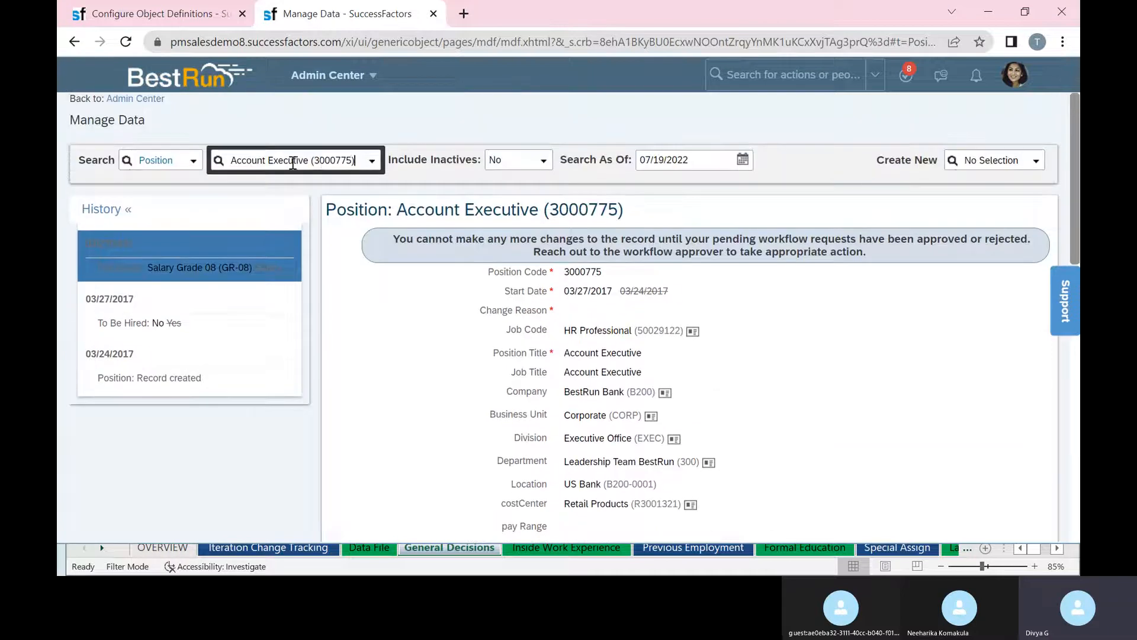
click(348, 162)
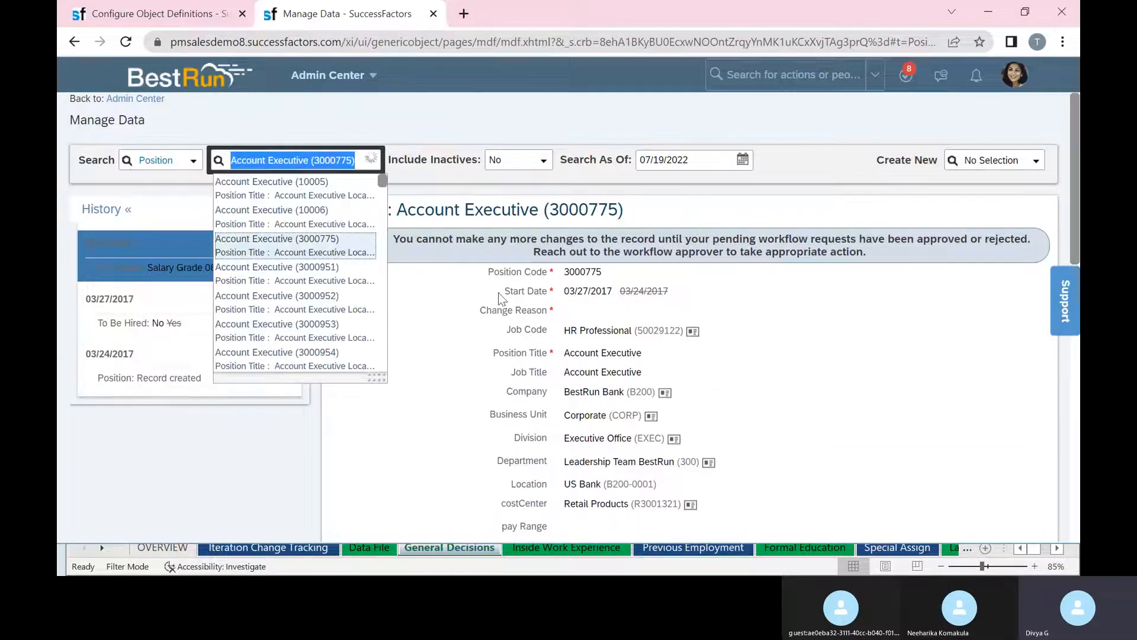
click(299, 214)
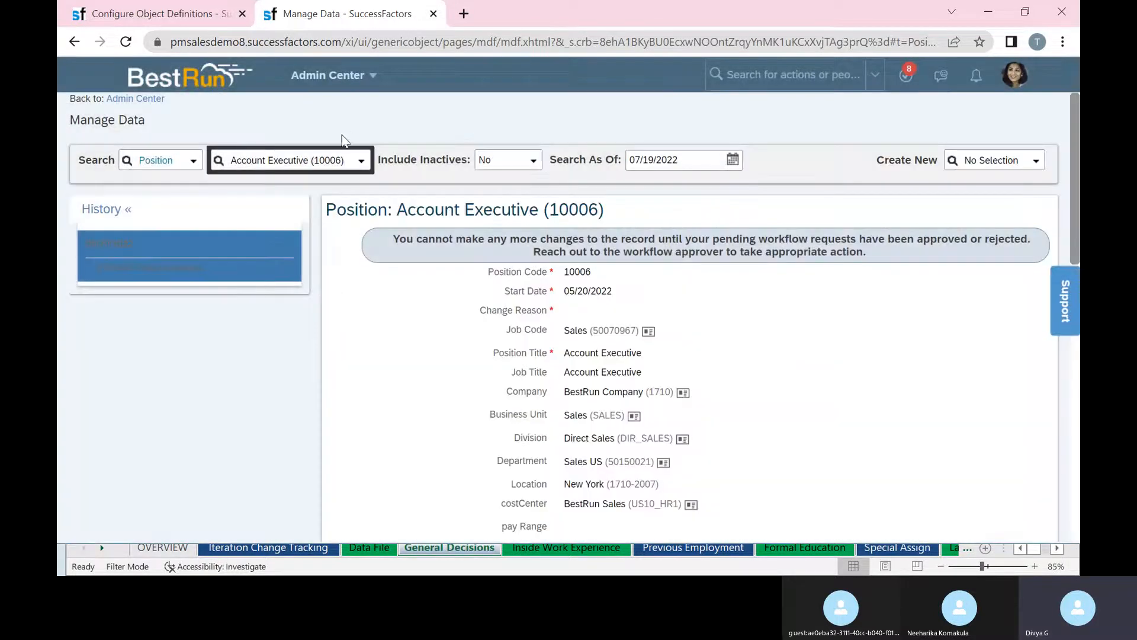
Search positions for 'tes' and load position 10004.
scroll(320, 284, down, 5)
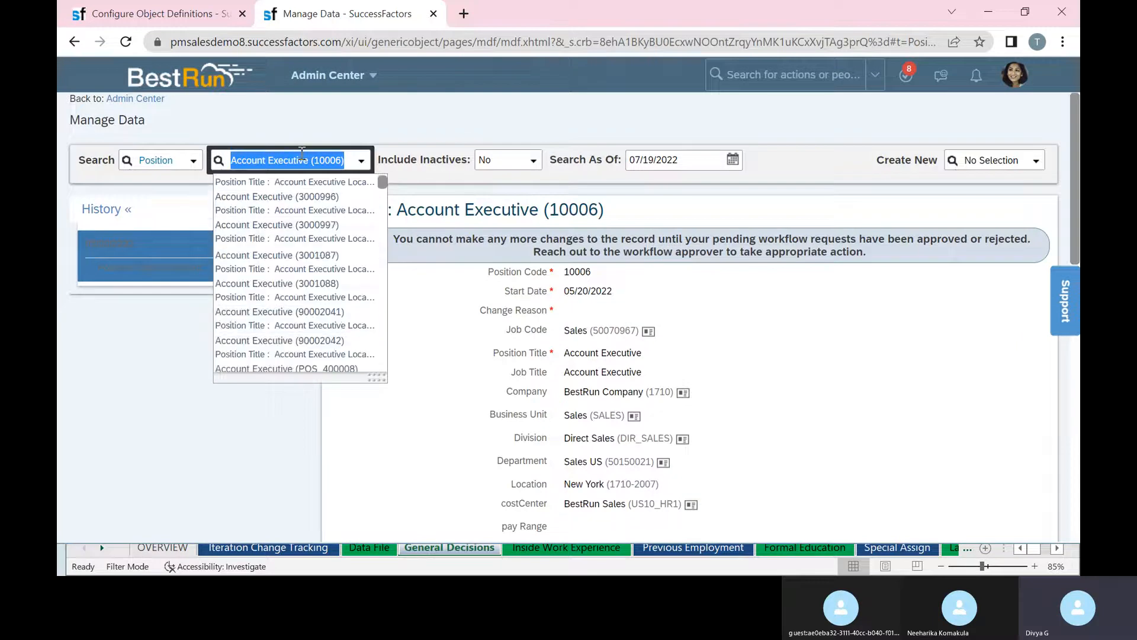
text(test)
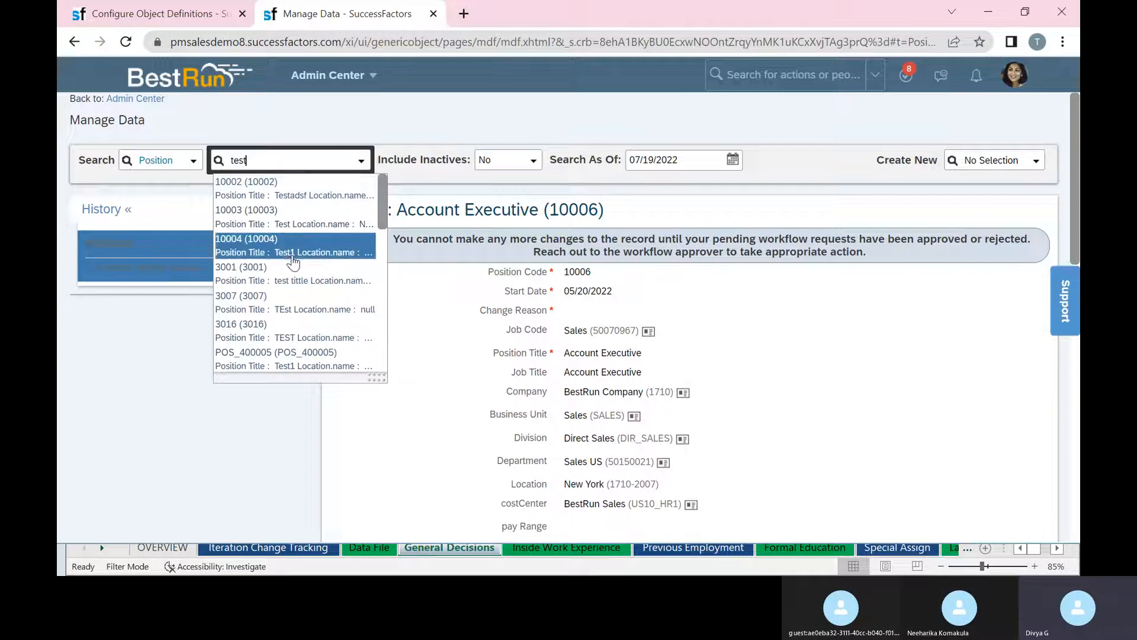
click(293, 259)
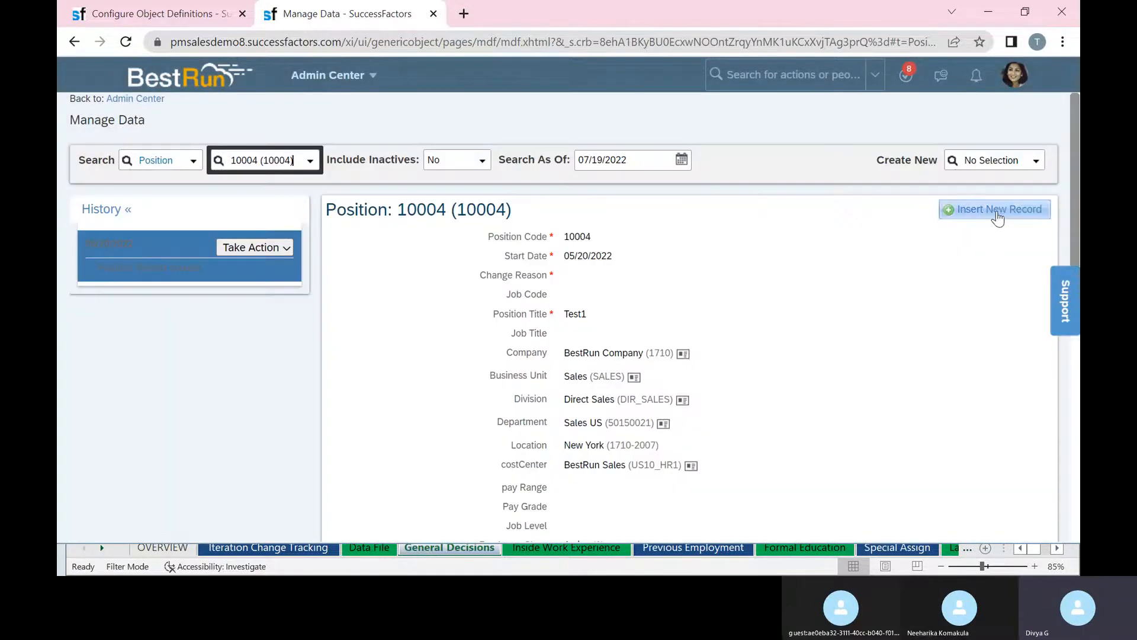
Insert a new record for position 10004 effective 07/19/2022, dismissing the error.
click(1000, 217)
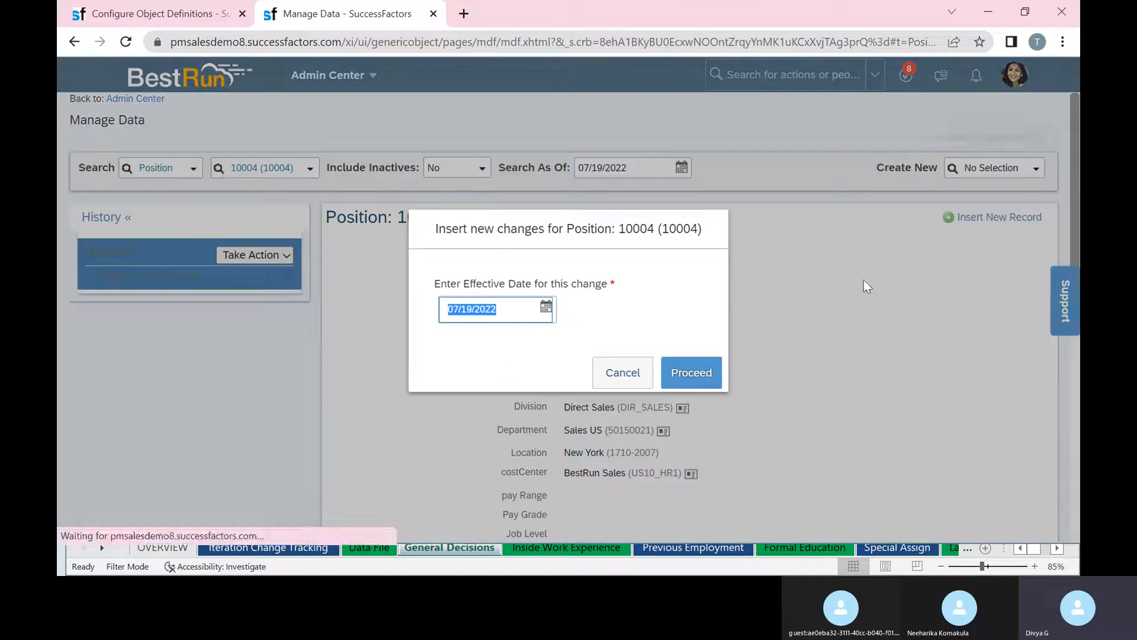
click(674, 373)
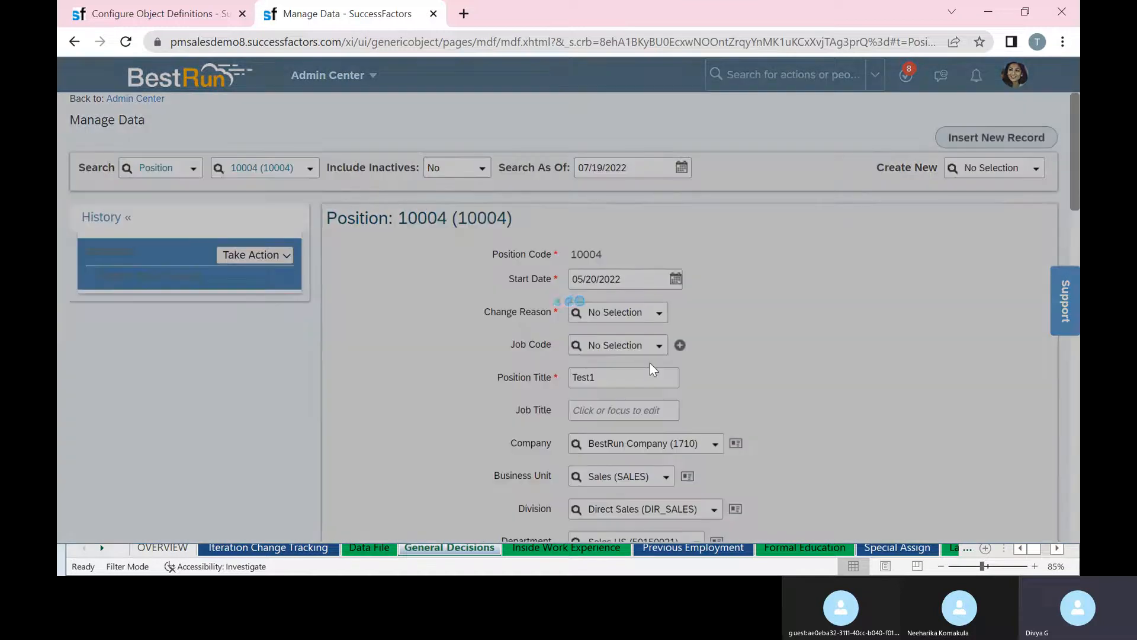
click(692, 420)
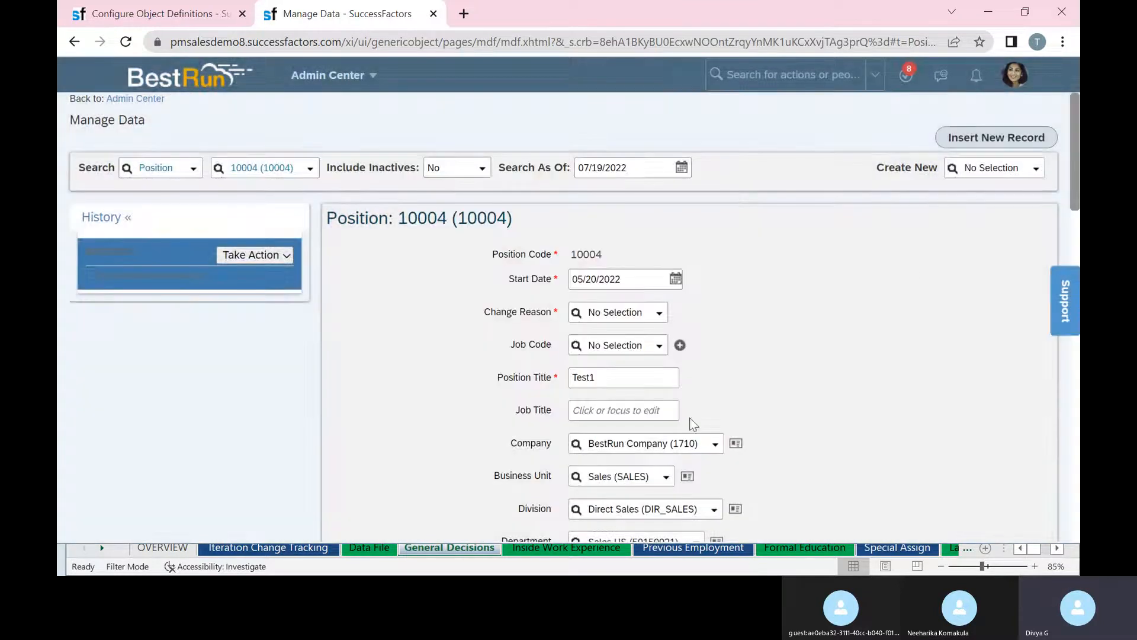
scroll(864, 231, down, 4)
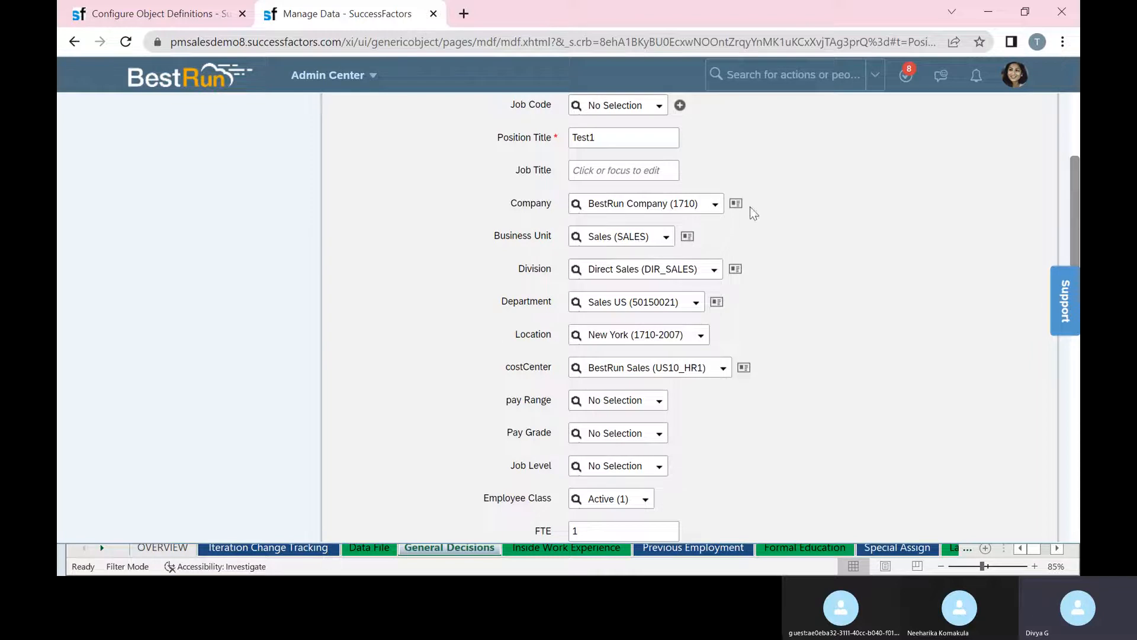
Check the Company, Business Unit and Division choices unchanged, then return to the Position definition.
click(711, 204)
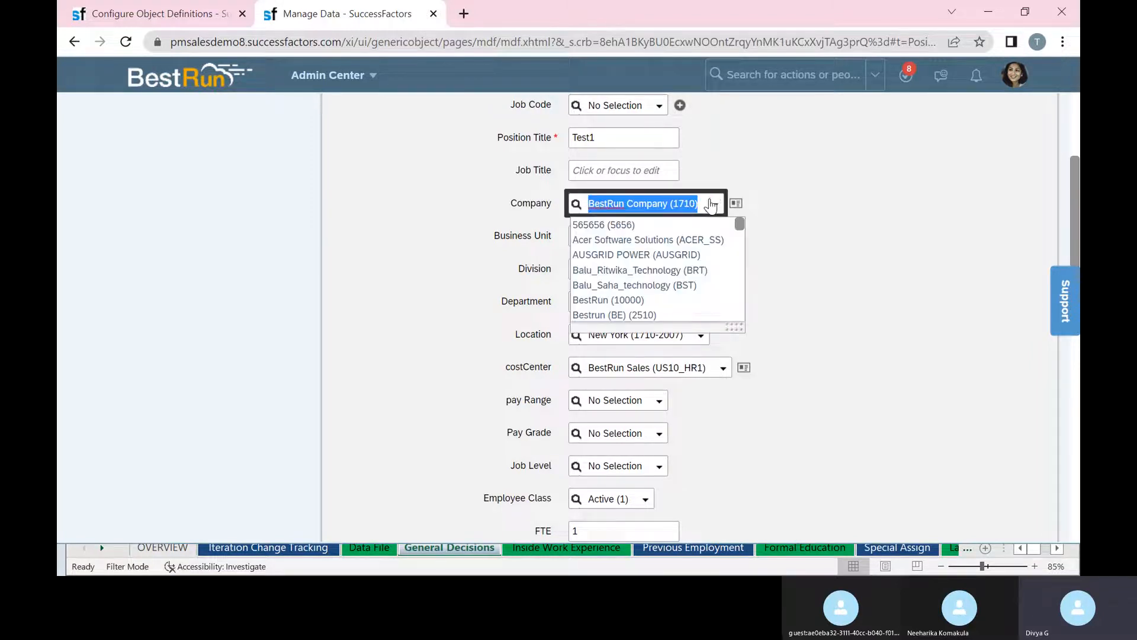
click(771, 236)
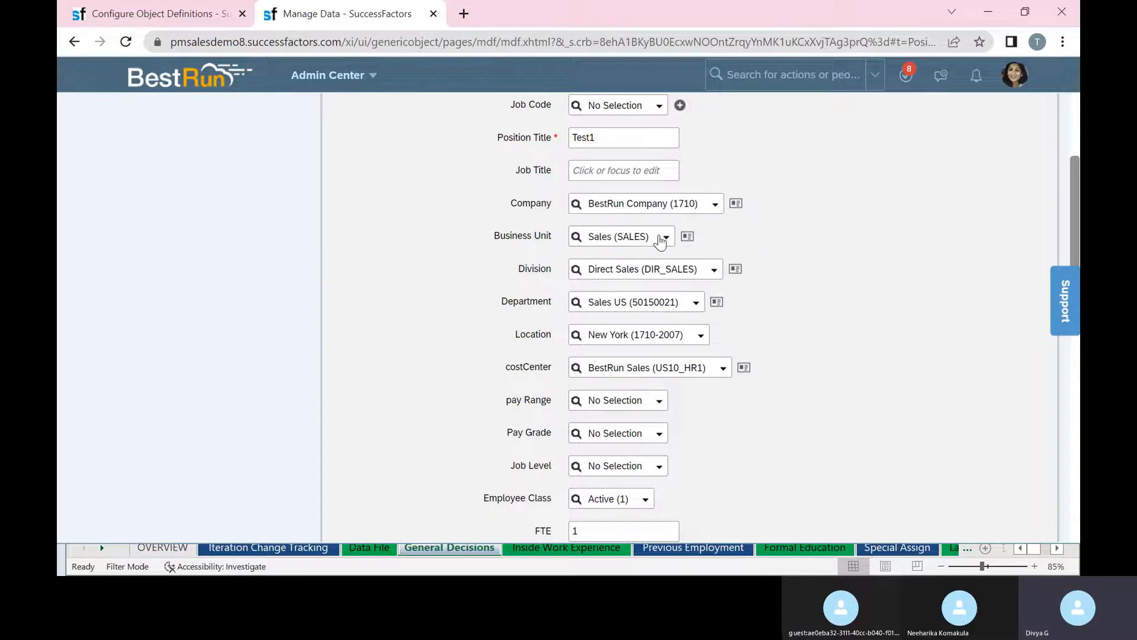
click(666, 239)
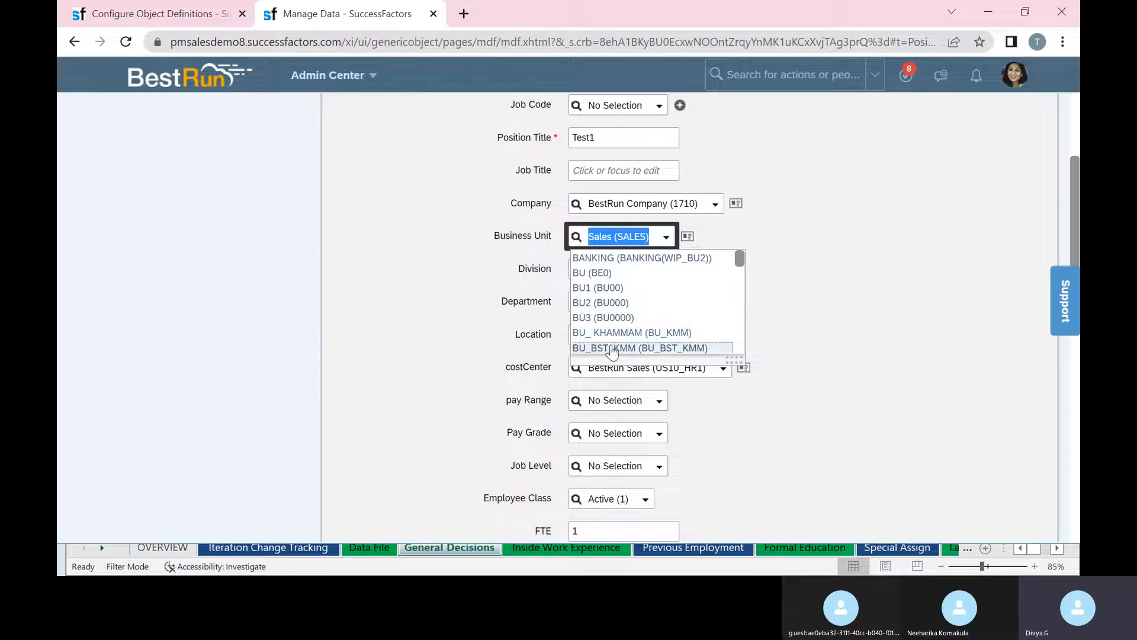
click(792, 314)
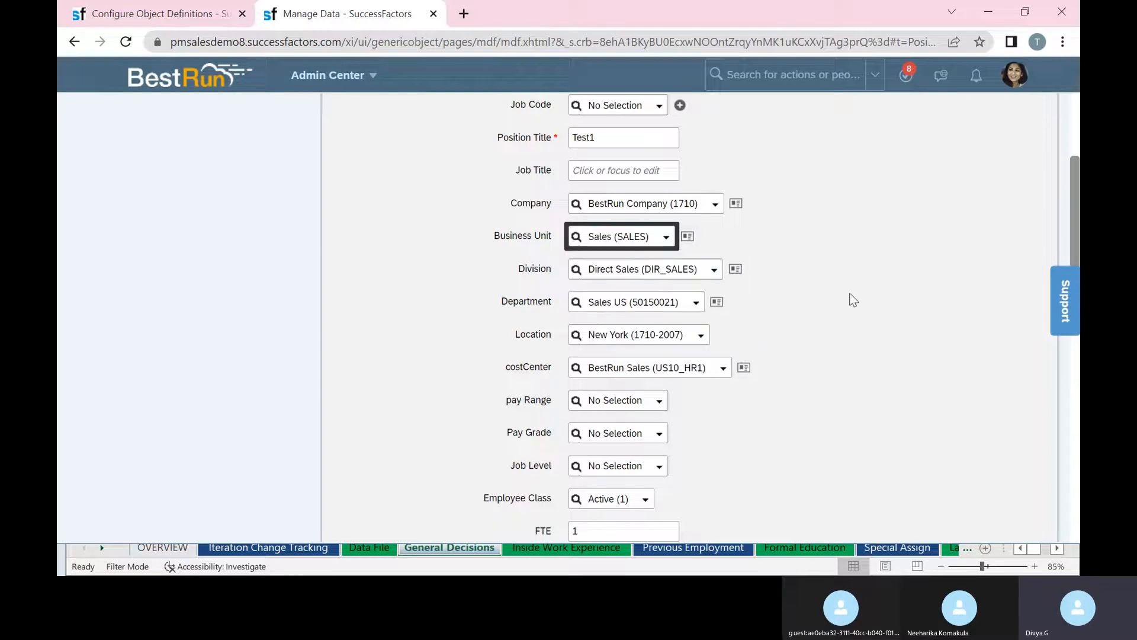
click(714, 270)
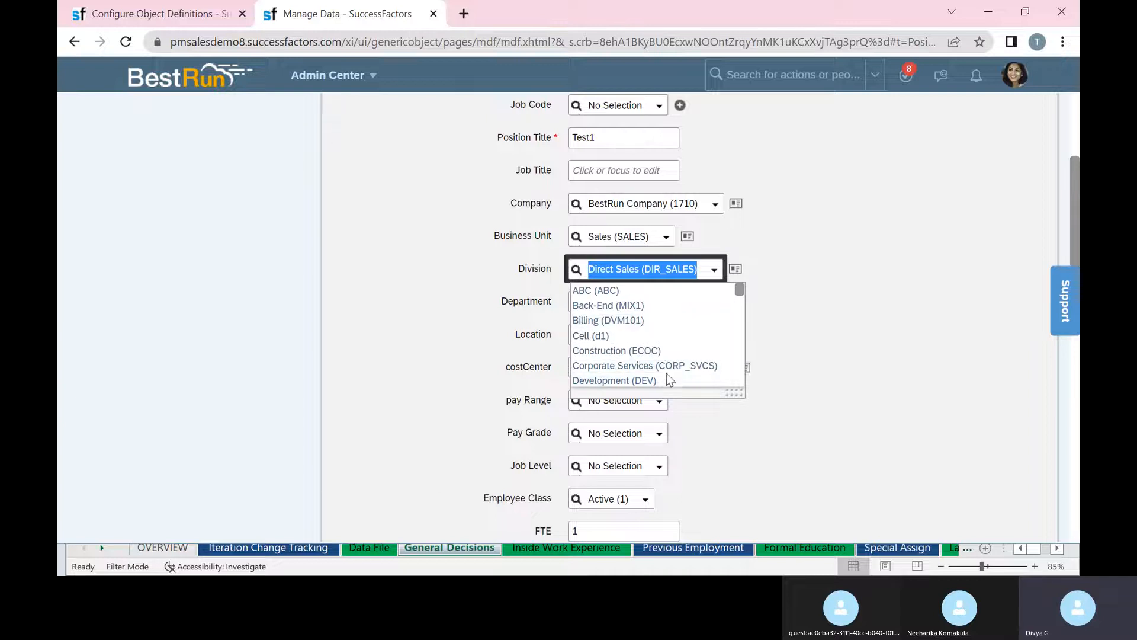
click(847, 323)
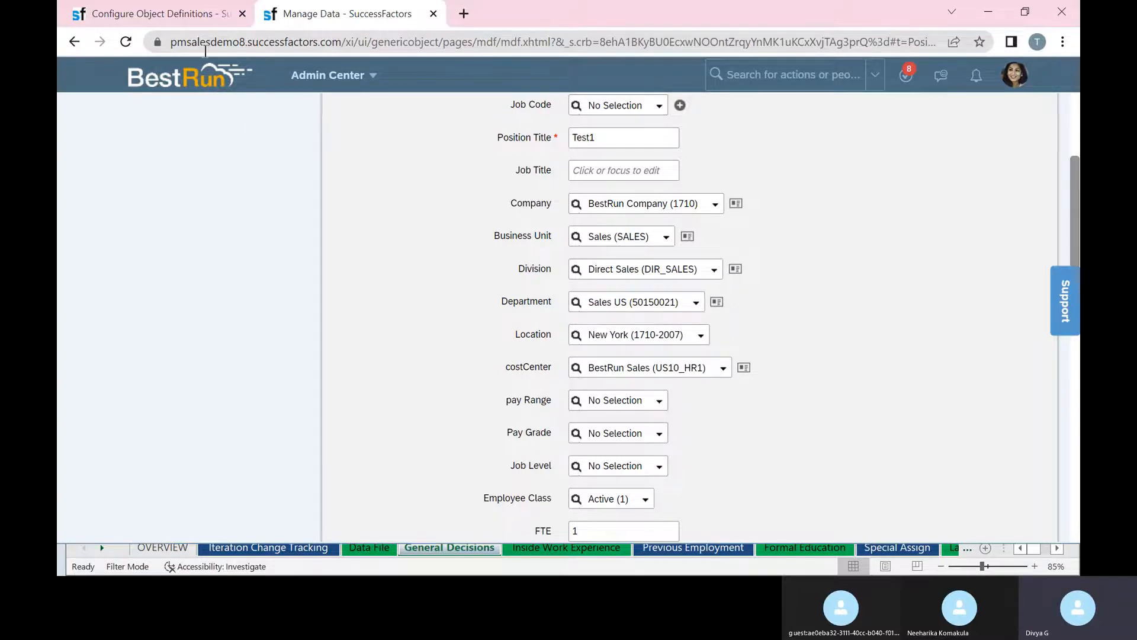
click(219, 10)
scroll(612, 327, down, 12)
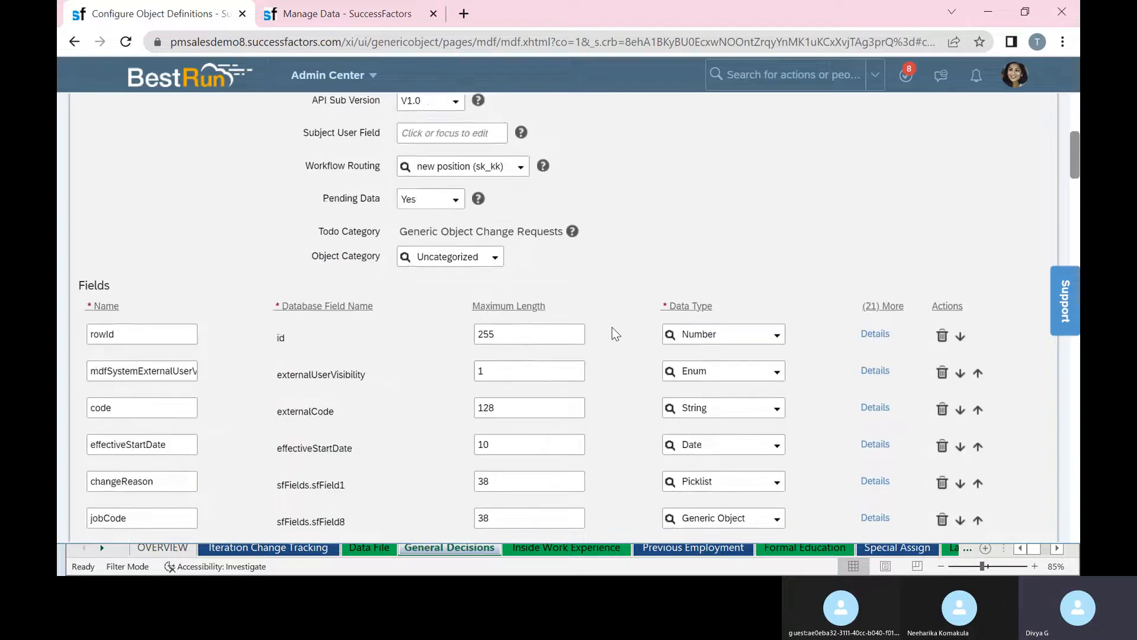
Show businessUnit's Field Criteria: effectiveStartDate mapped to effectiveStartDate, default 1900-01-01.
scroll(613, 327, up, 2)
scroll(601, 330, down, 2)
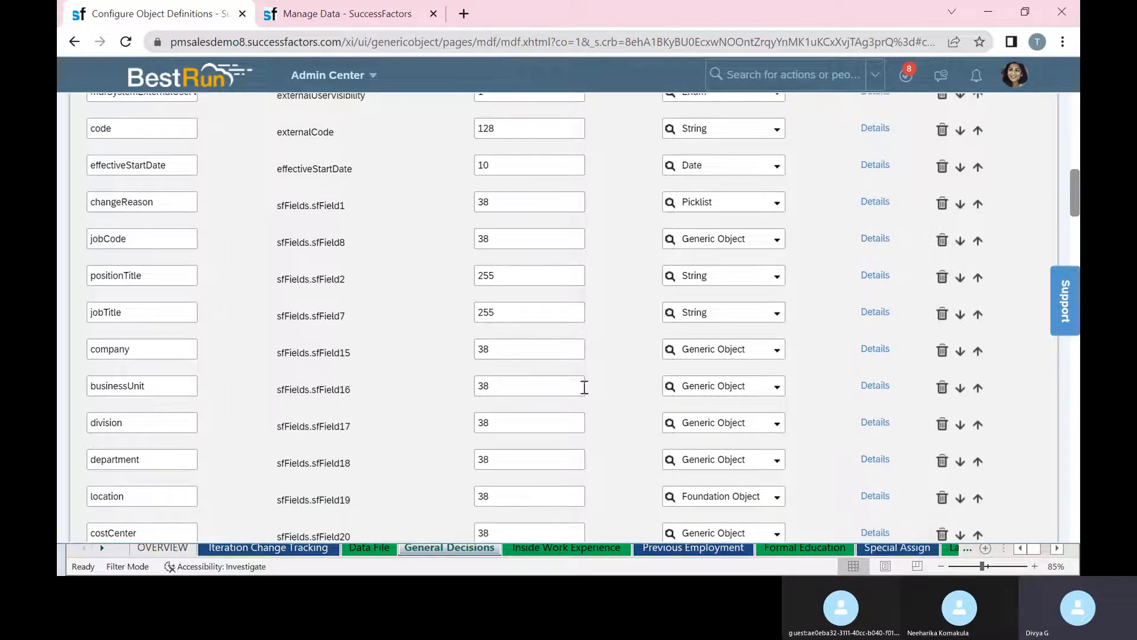
click(875, 386)
scroll(703, 378, down, 4)
scroll(698, 371, up, 2)
scroll(698, 371, down, 5)
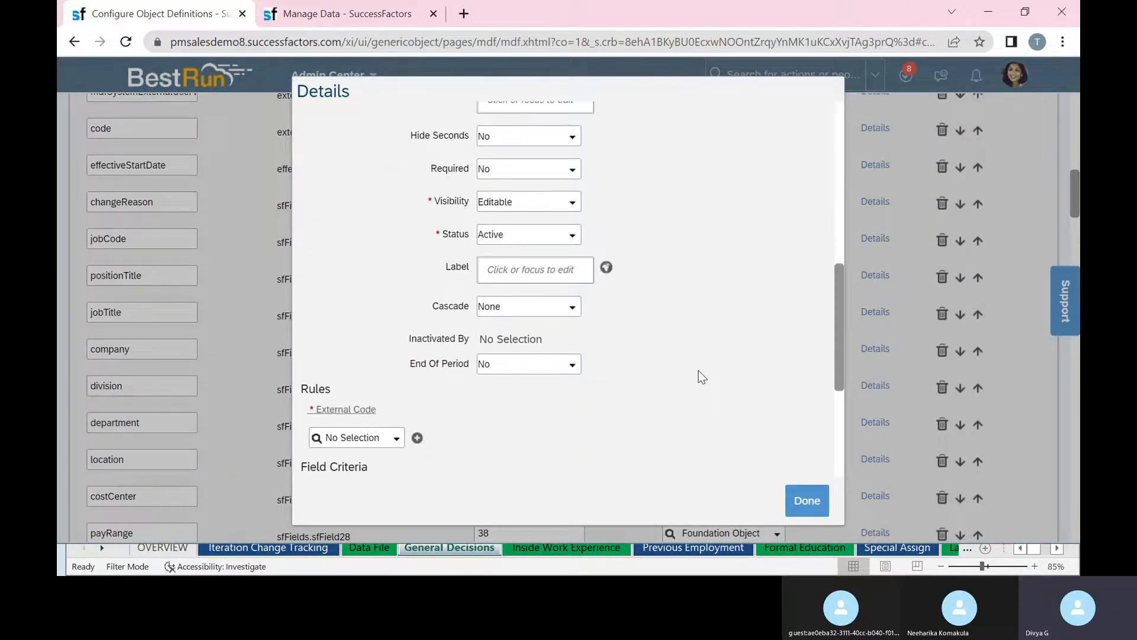
scroll(698, 367, down, 3)
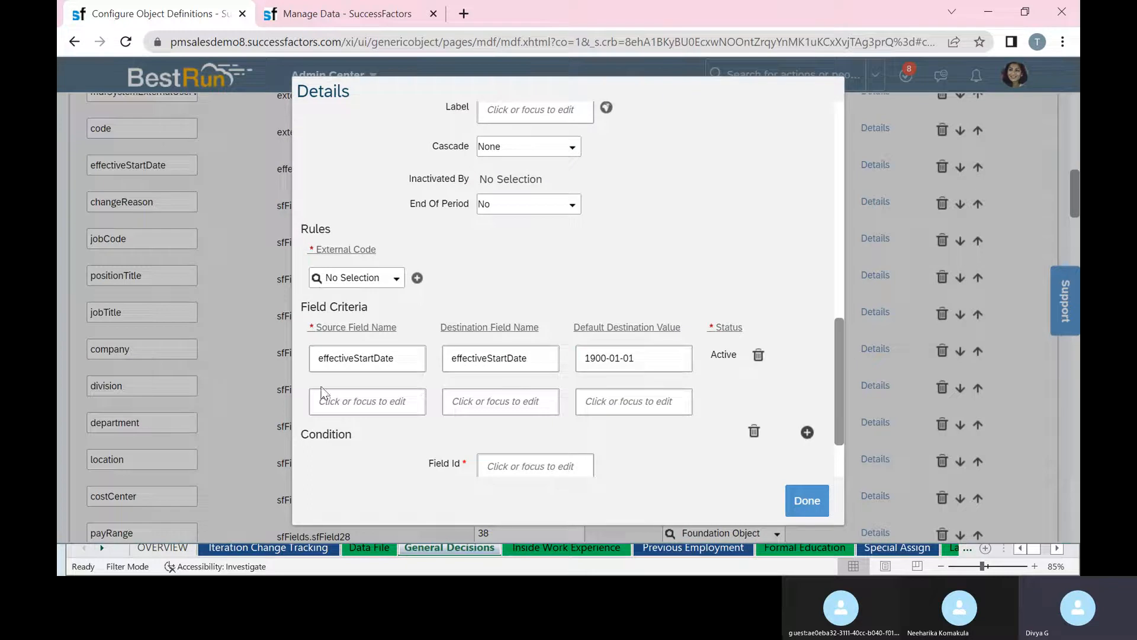
Add cust_to as the second source field criterion for businessUnit and confirm.
click(599, 356)
click(386, 401)
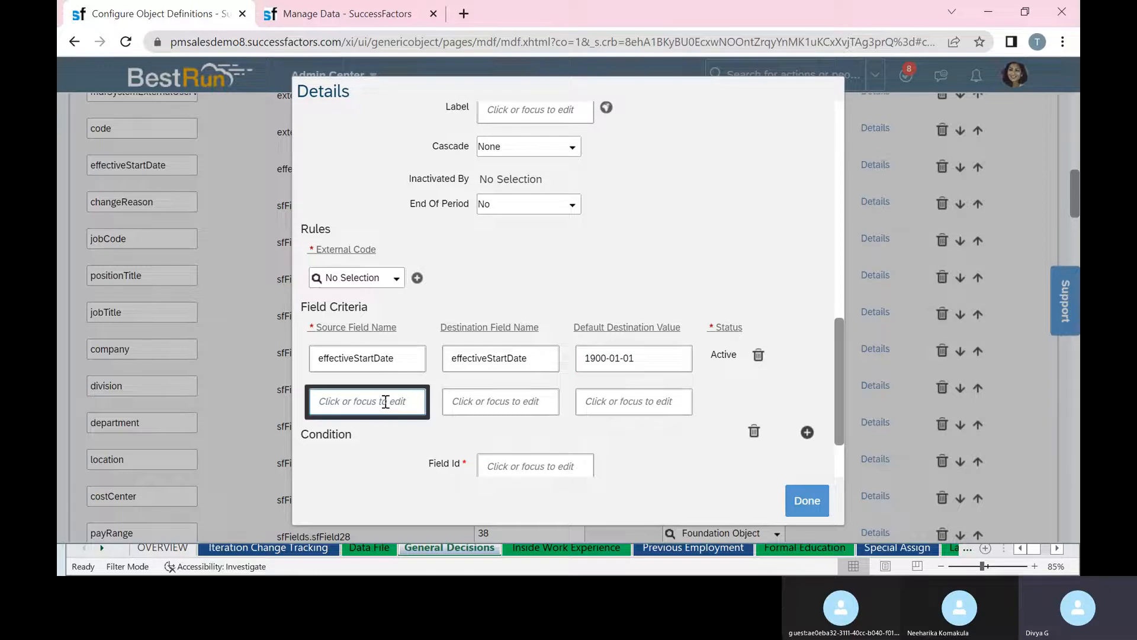
text(cust_to)
click(794, 509)
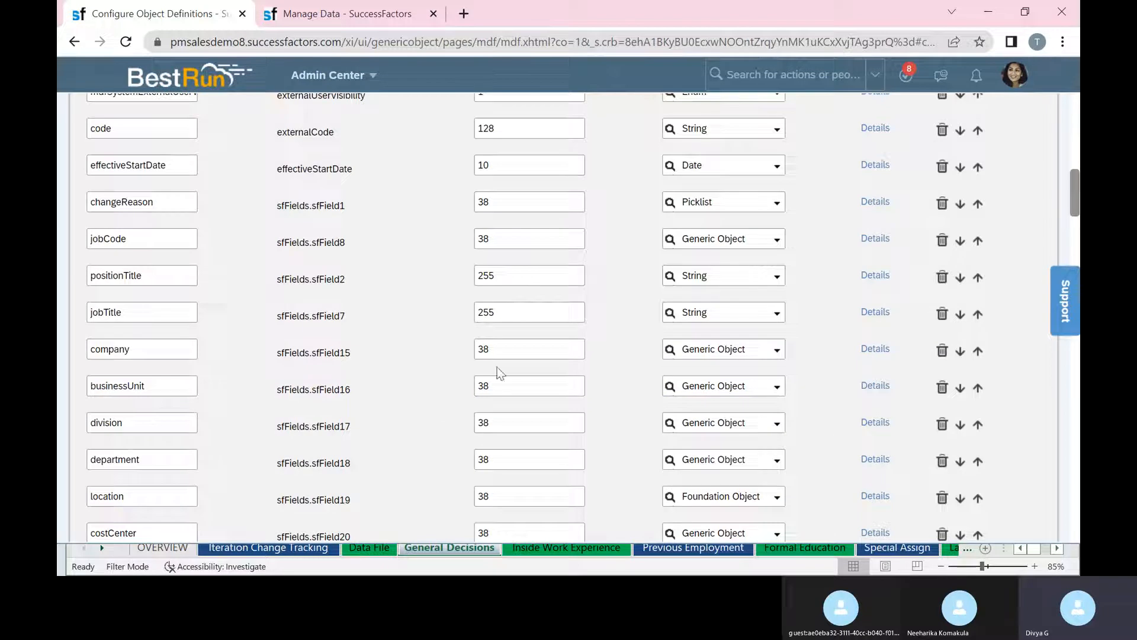
Duplicate the Configure Object Definitions tab.
click(137, 352)
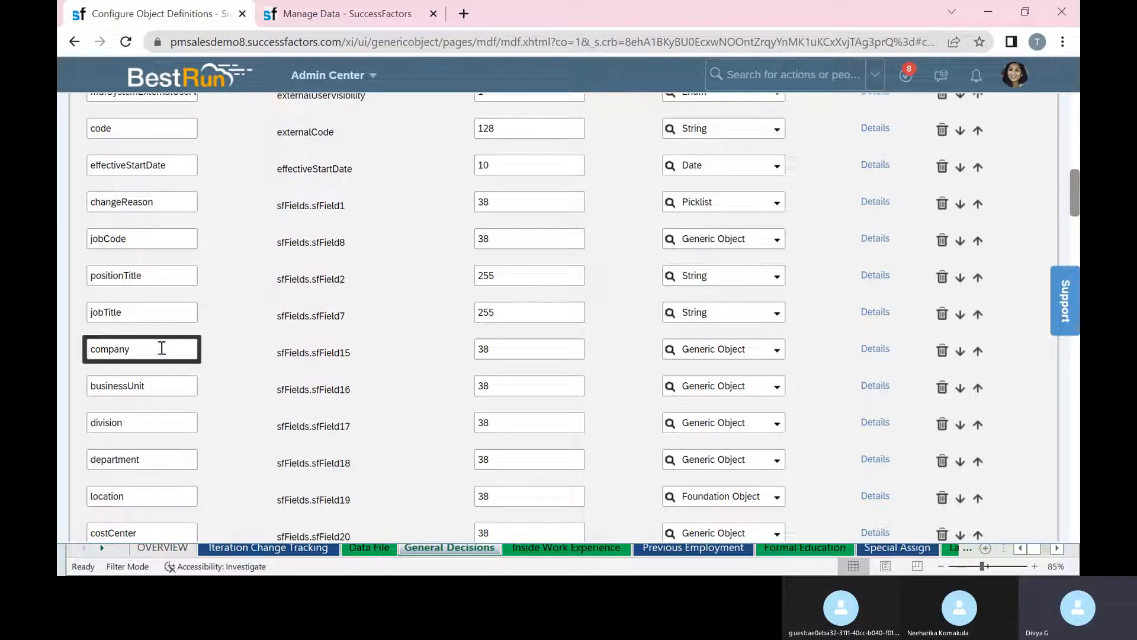
click(318, 19)
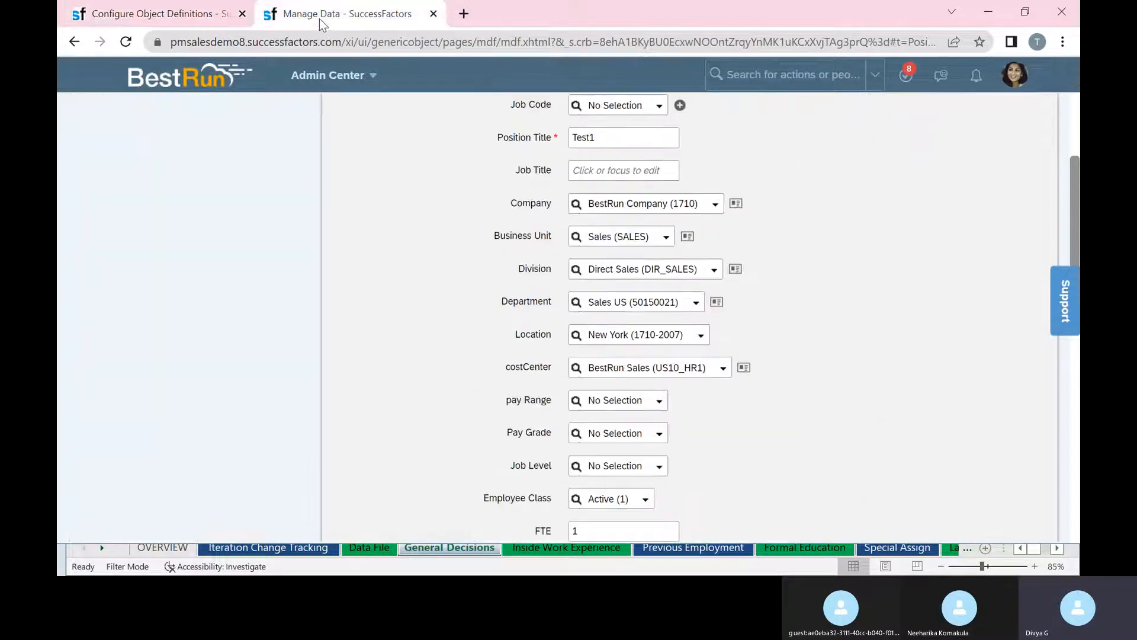
click(148, 17)
right_click(149, 14)
click(235, 130)
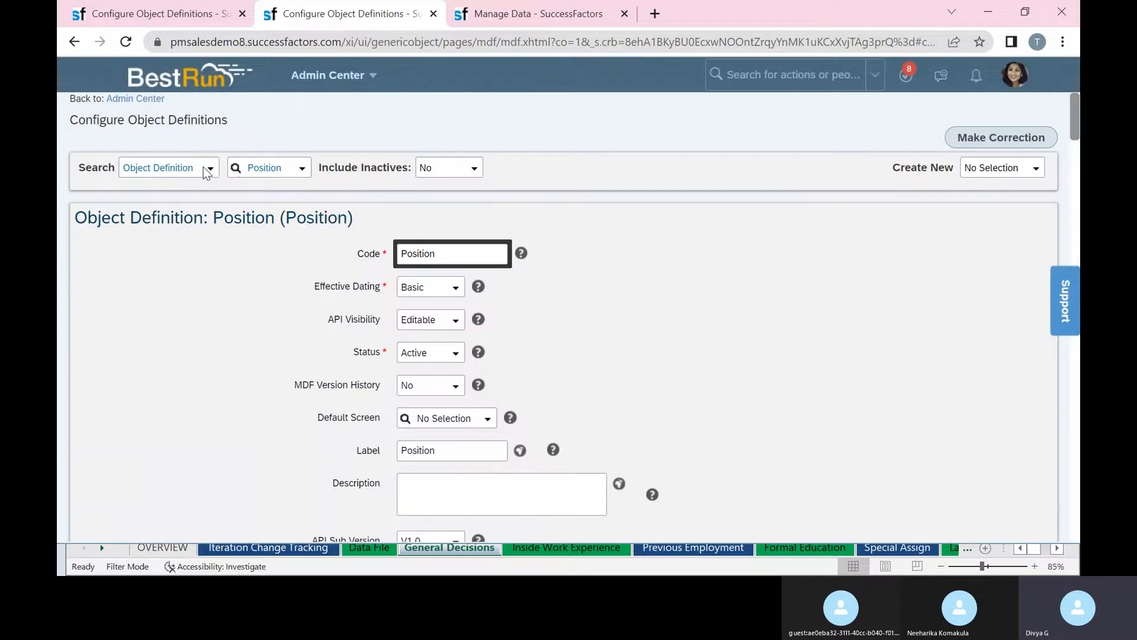
Open the Company object definition via 'legalen' and select its LegalEntity code.
click(205, 171)
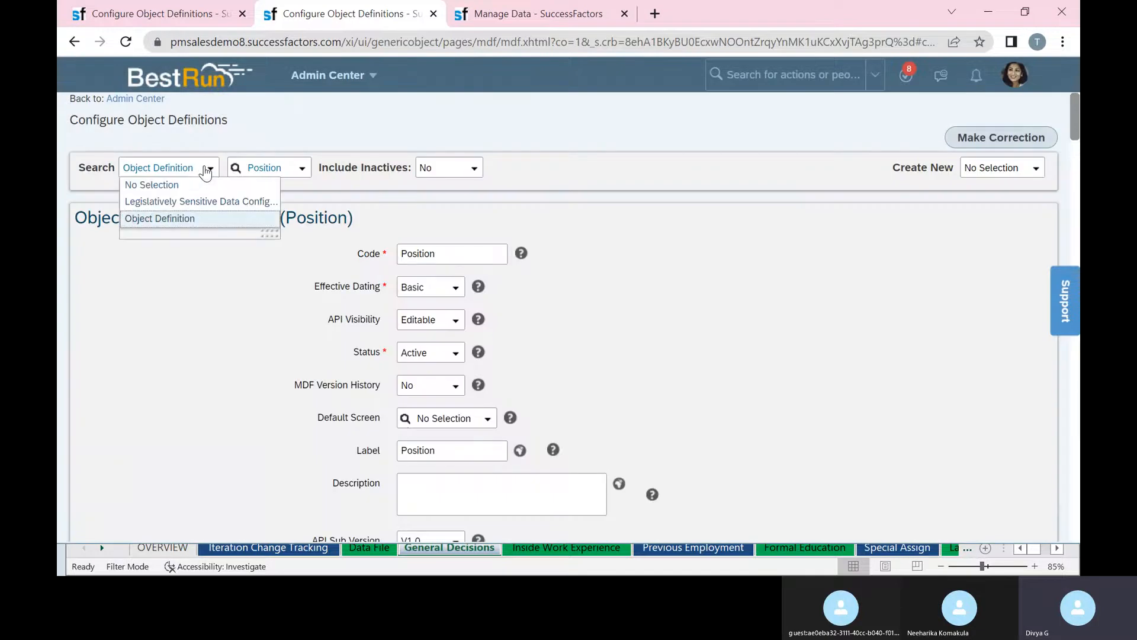
click(192, 218)
click(276, 172)
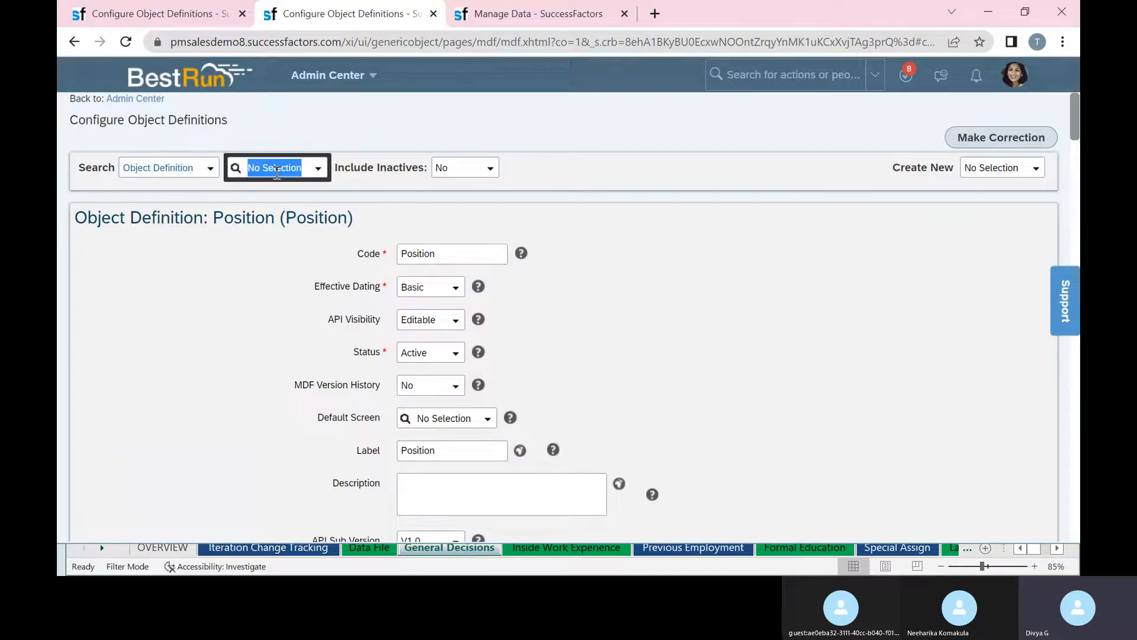
key(BackSpace)
text(legalen)
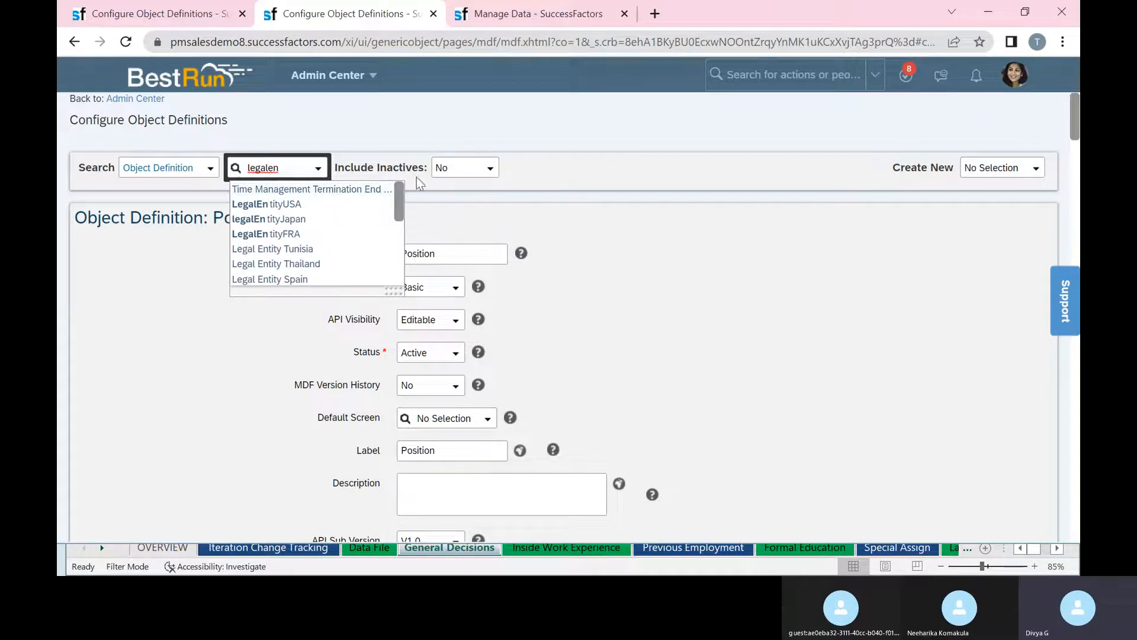
drag(400, 207, 398, 273)
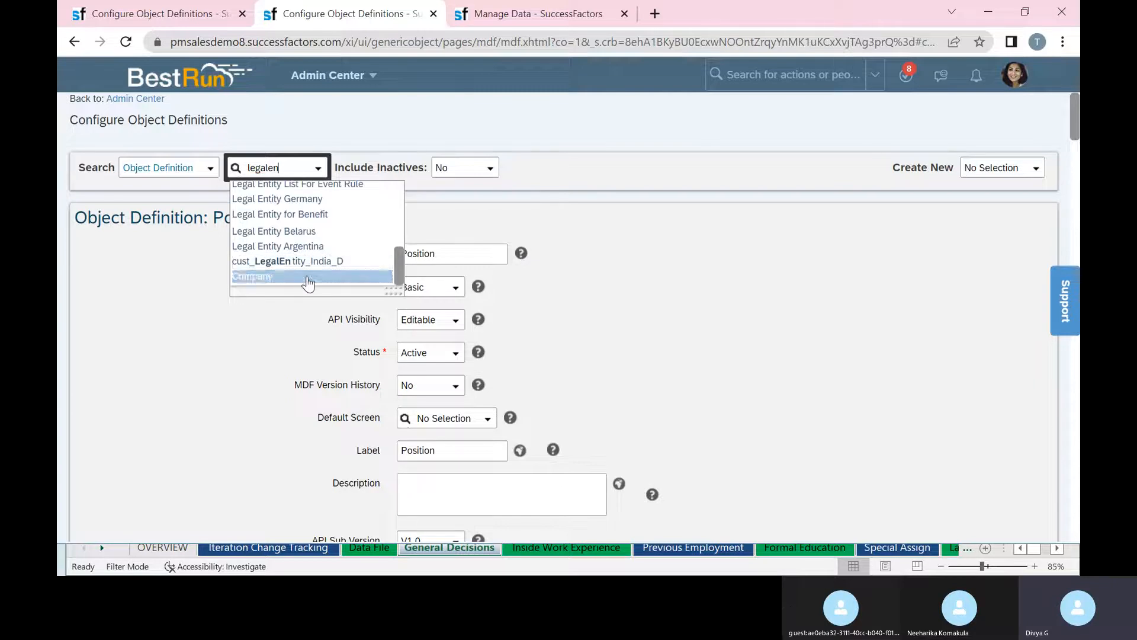
click(306, 276)
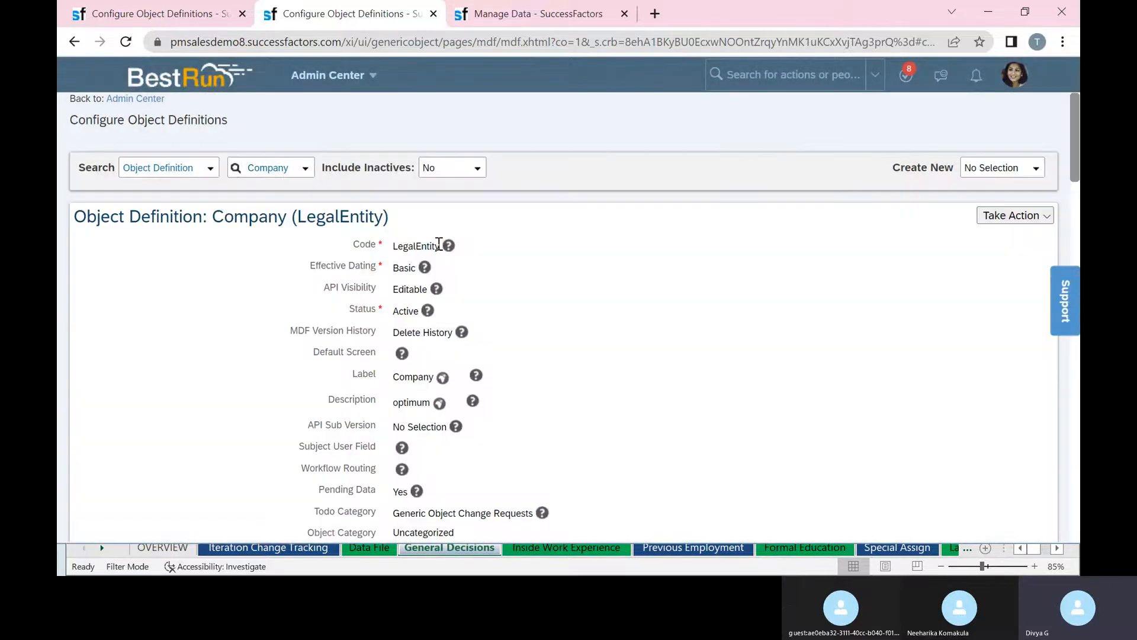
drag(439, 246, 394, 255)
key(ctrl+c)
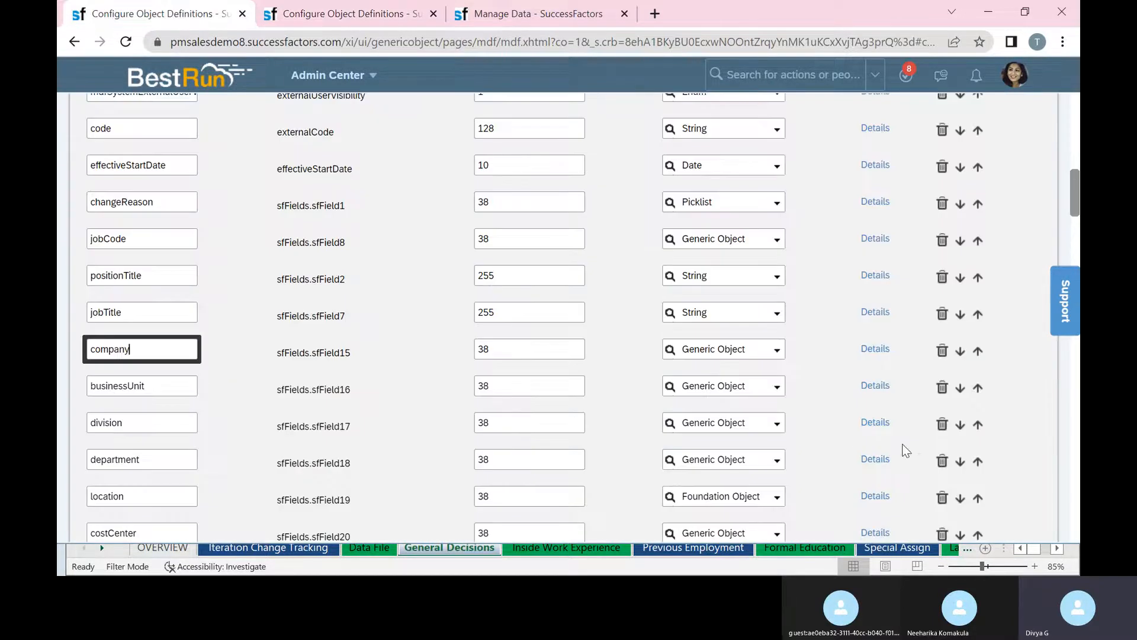
Set businessUnit's criterion to source cust_toLegalEntity and destination Company, then save.
click(876, 385)
scroll(515, 409, down, 8)
scroll(517, 413, down, 5)
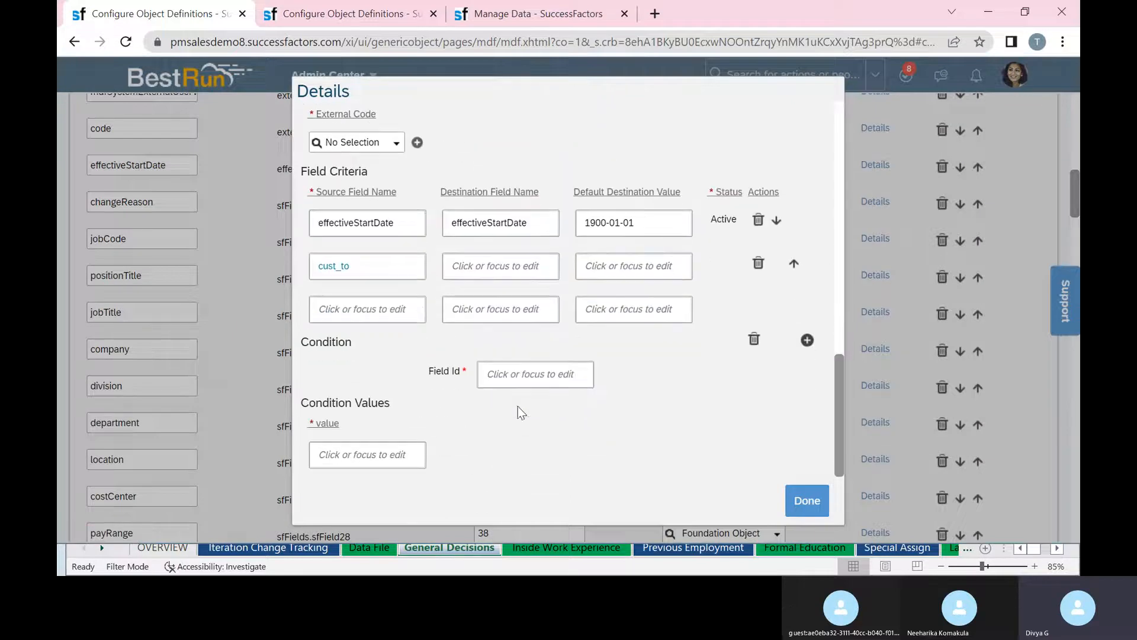
click(394, 265)
key(ctrl+v)
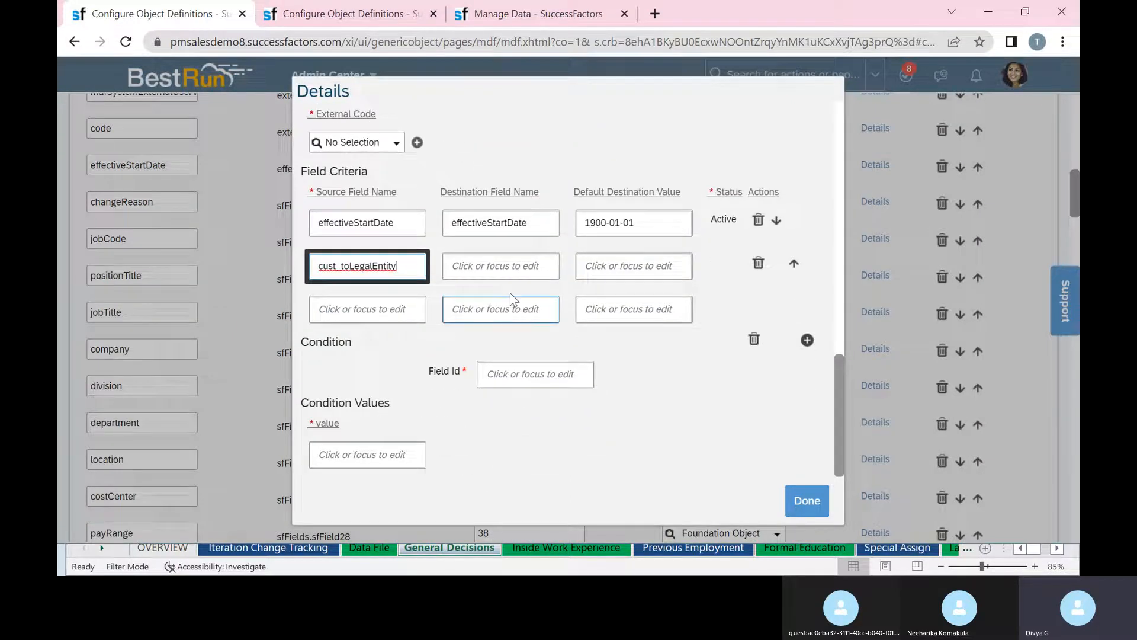
click(521, 269)
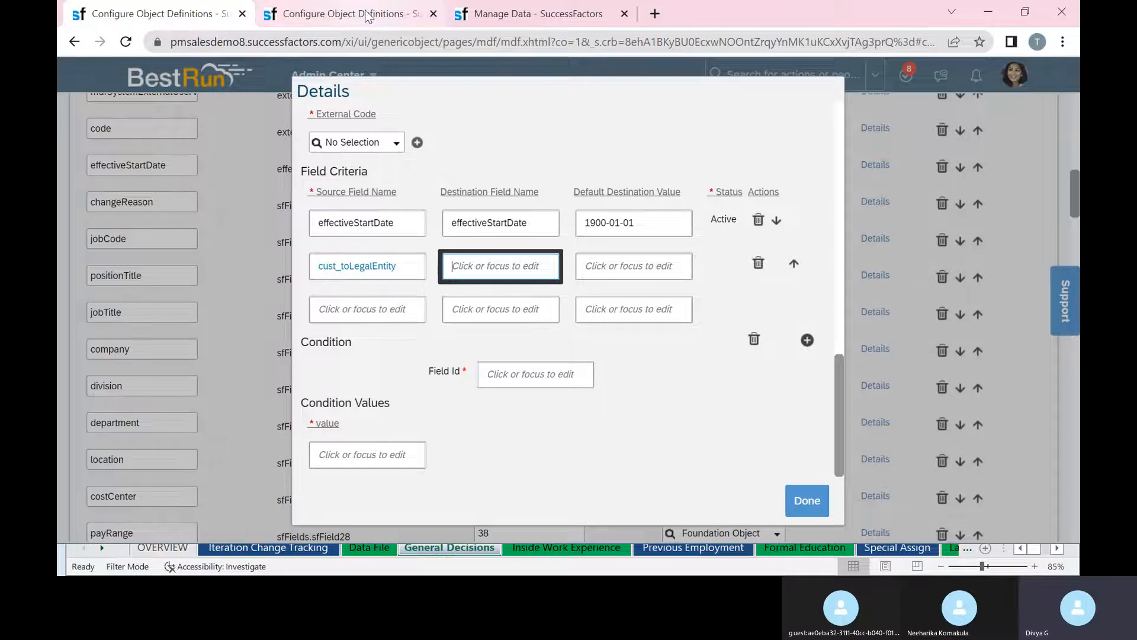
click(344, 13)
drag(286, 217, 216, 213)
key(ctrl+c)
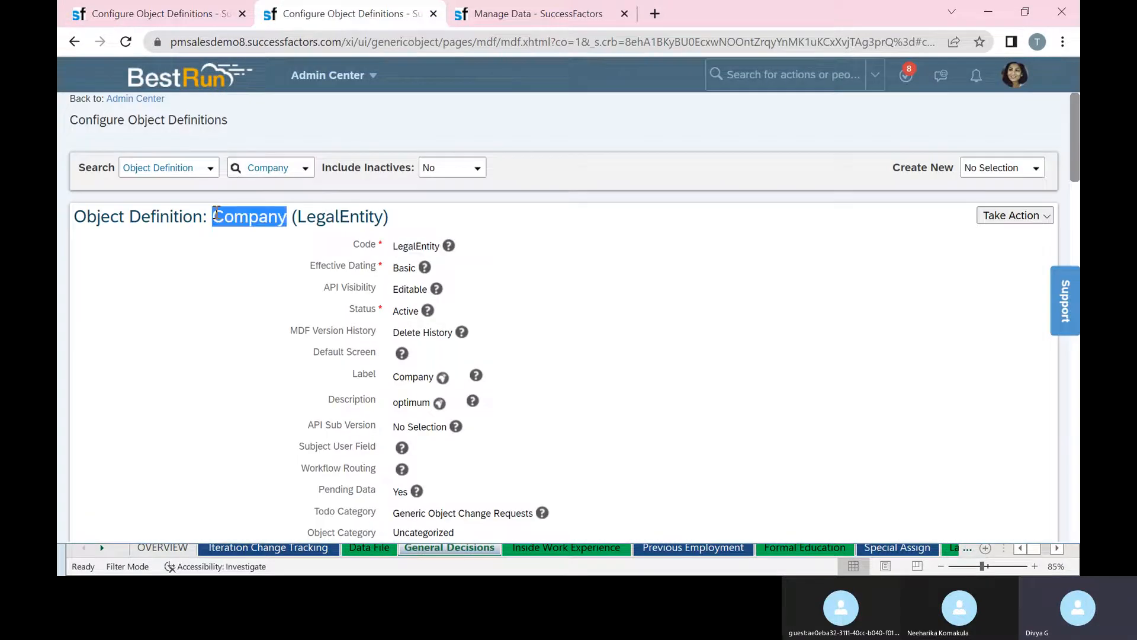
click(100, 18)
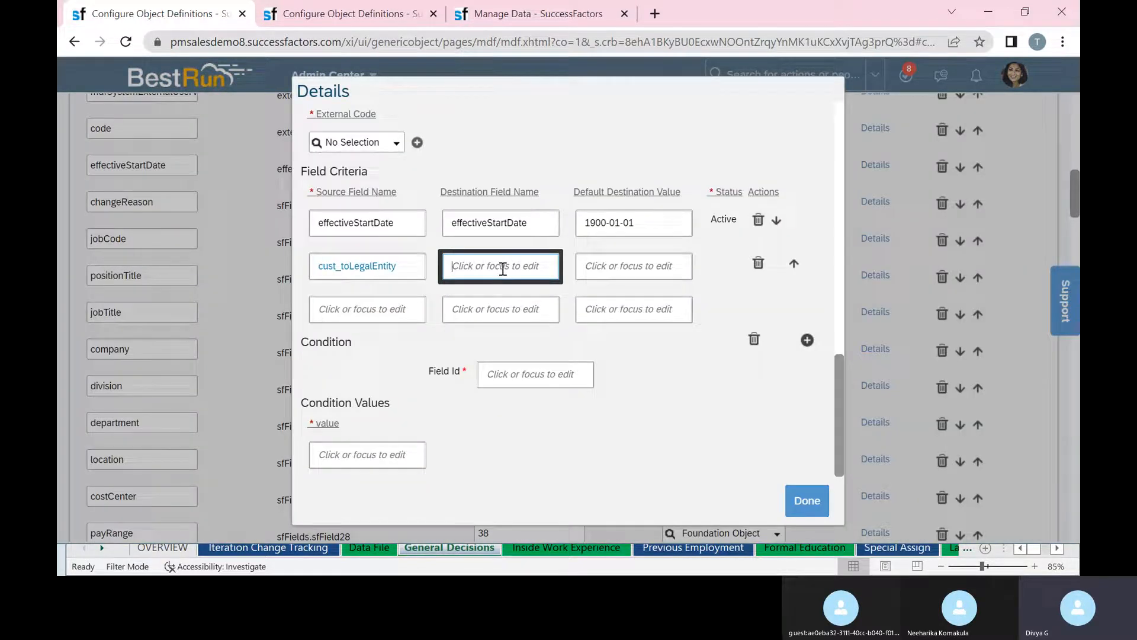
key(ctrl+v)
click(650, 270)
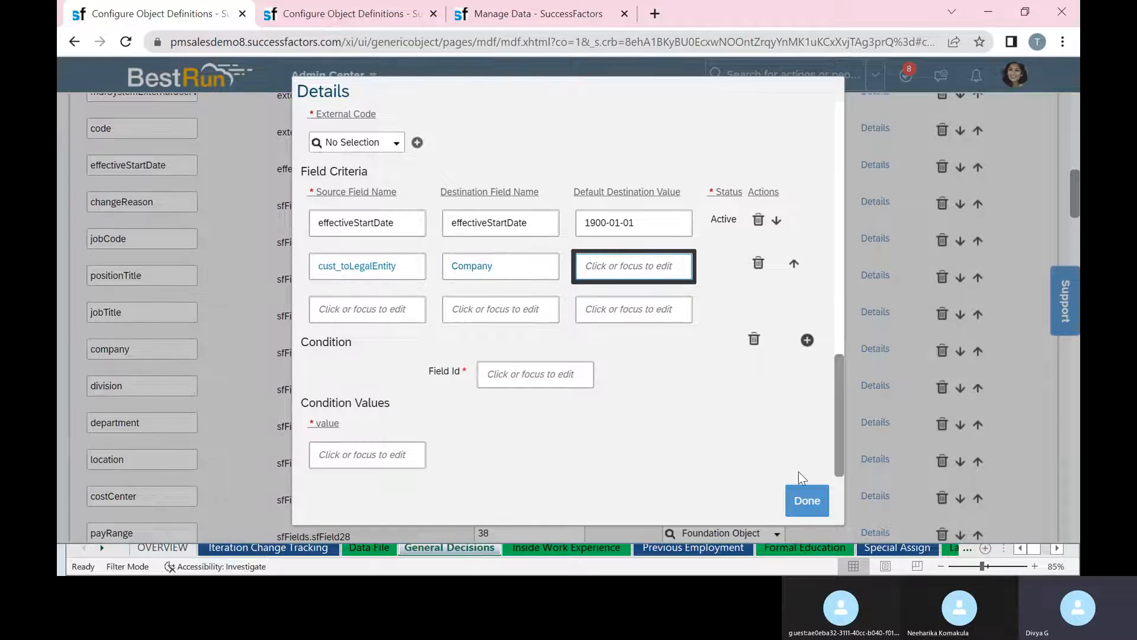
click(806, 500)
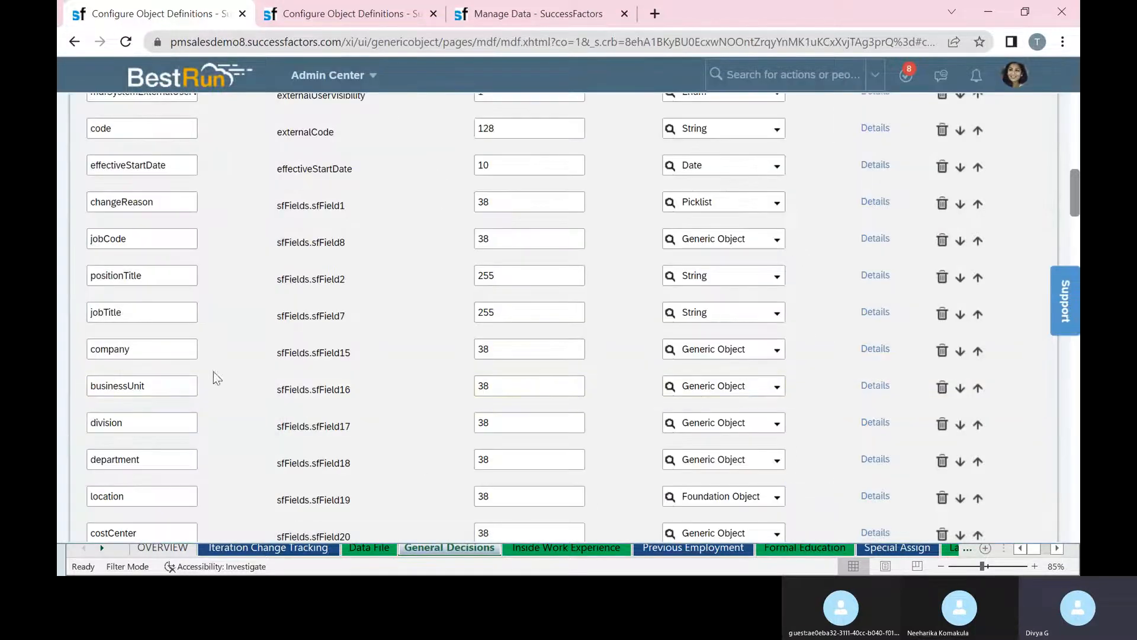
Append '.interlalid' to the cust_toLegalEntity source field name and confirm.
click(873, 387)
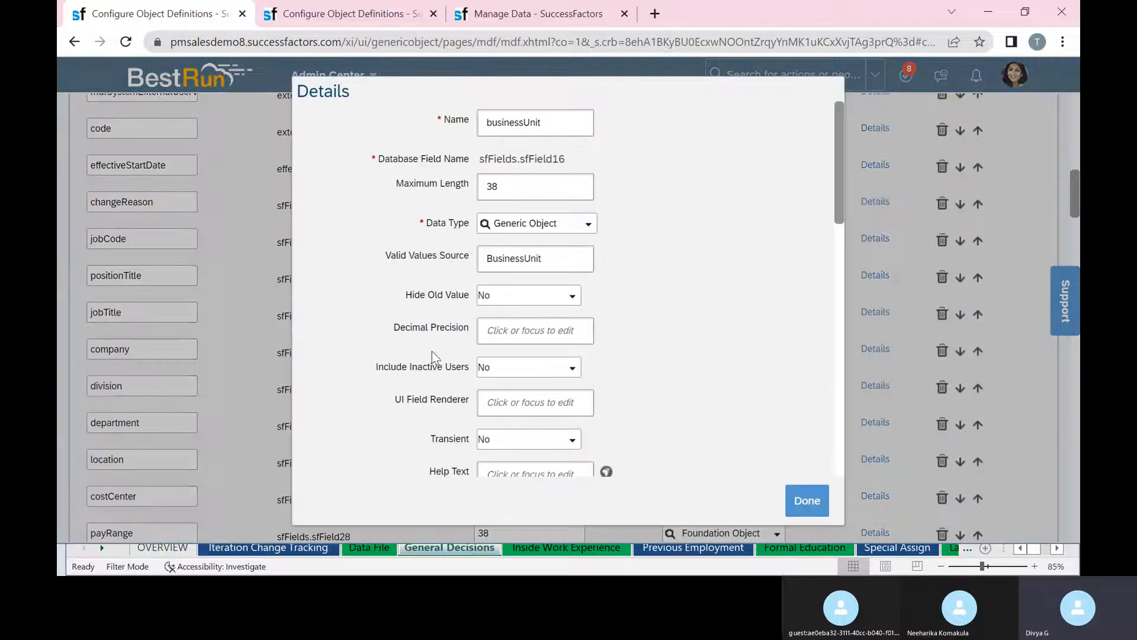
scroll(599, 371, down, 10)
click(401, 400)
text(.)
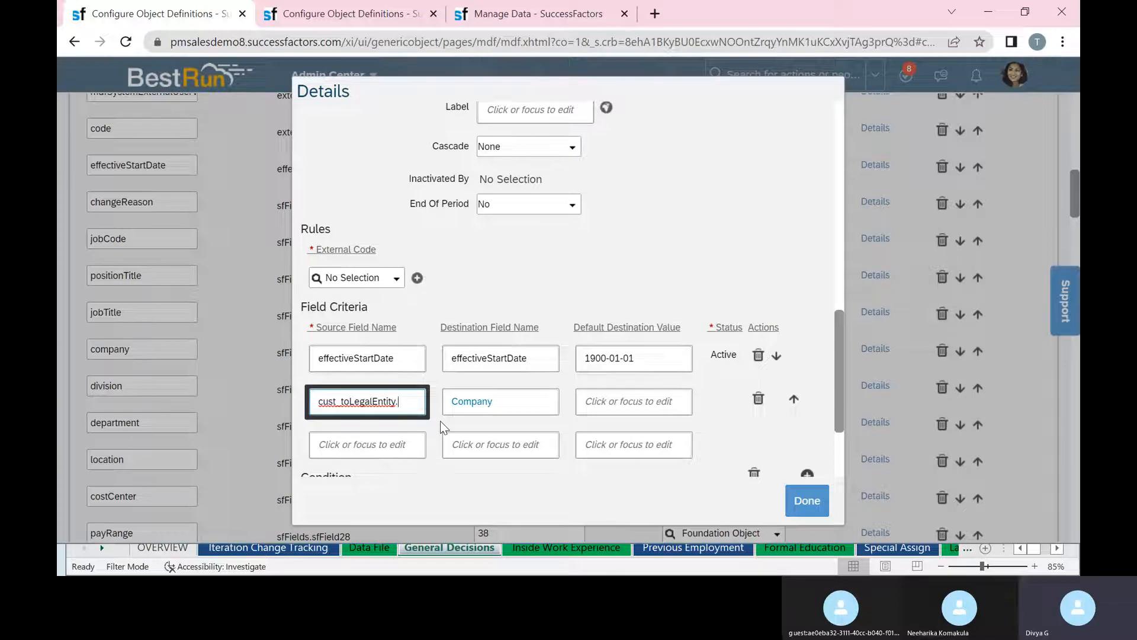
text(inter)
text(l)
text(al)
text(id)
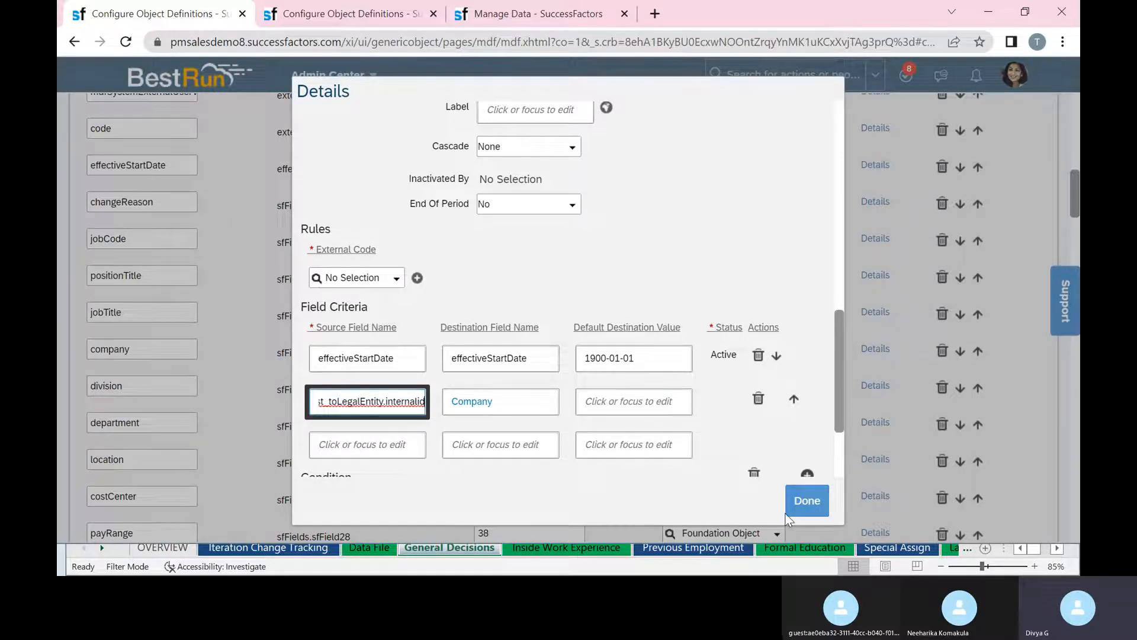
click(797, 504)
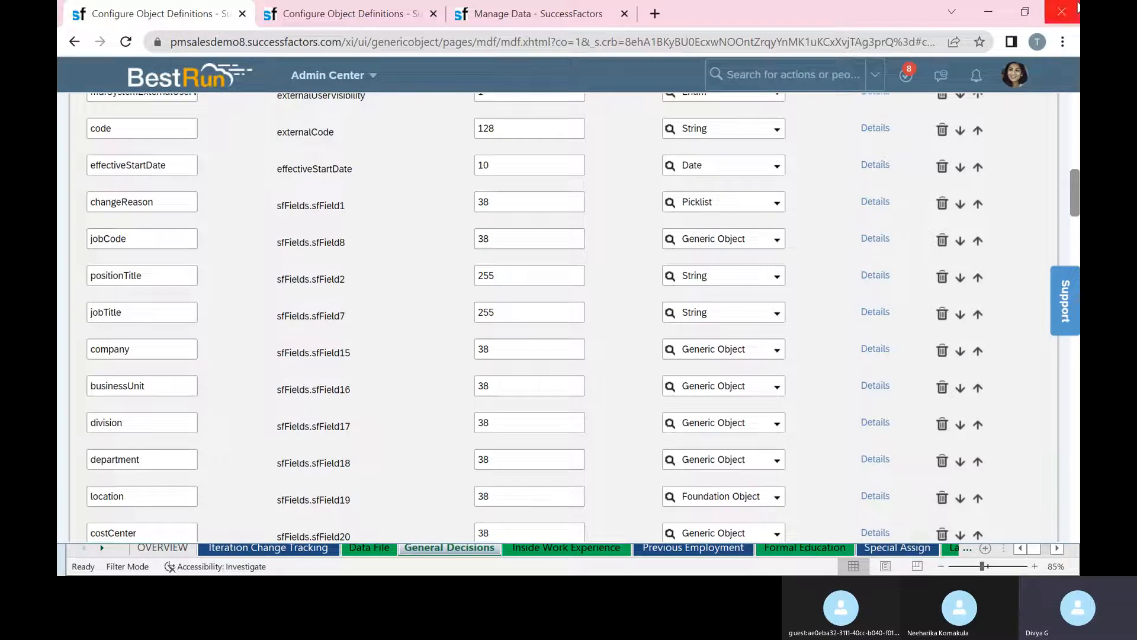
Minimize Chrome and PowerPoint, then review the PeopleProfile and Objects_New workbooks.
click(992, 10)
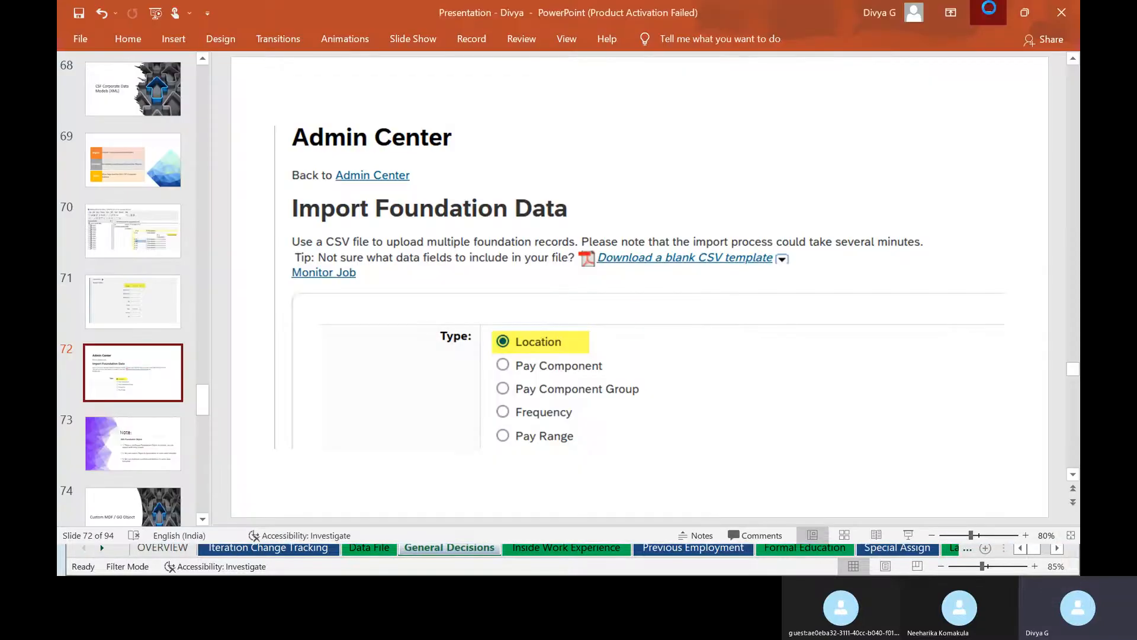
click(989, 8)
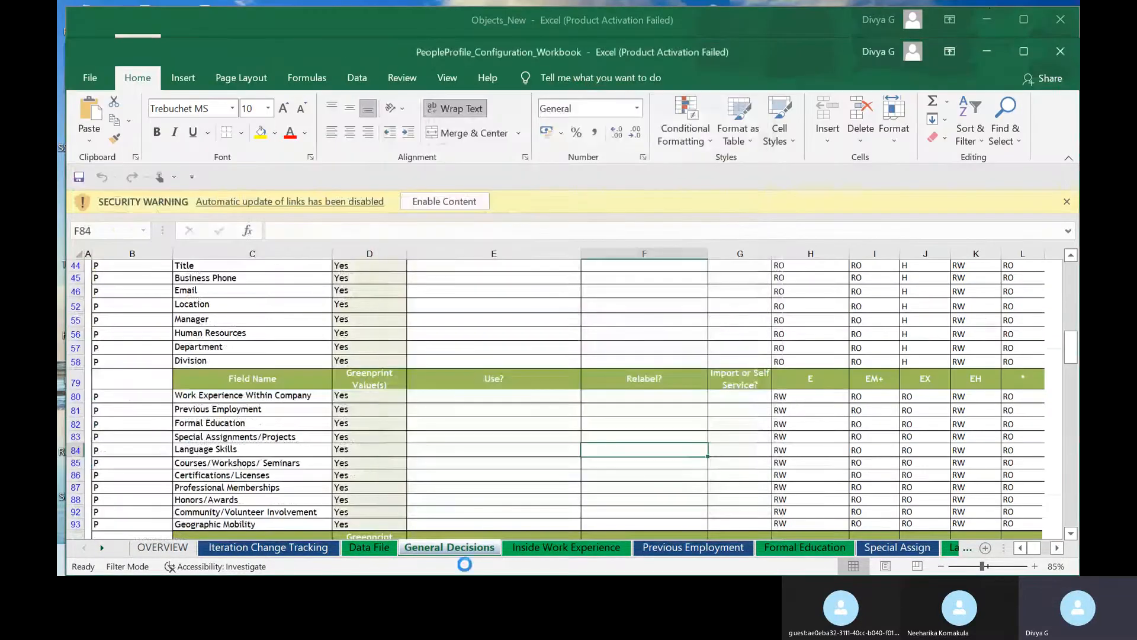
scroll(535, 452, down, 2)
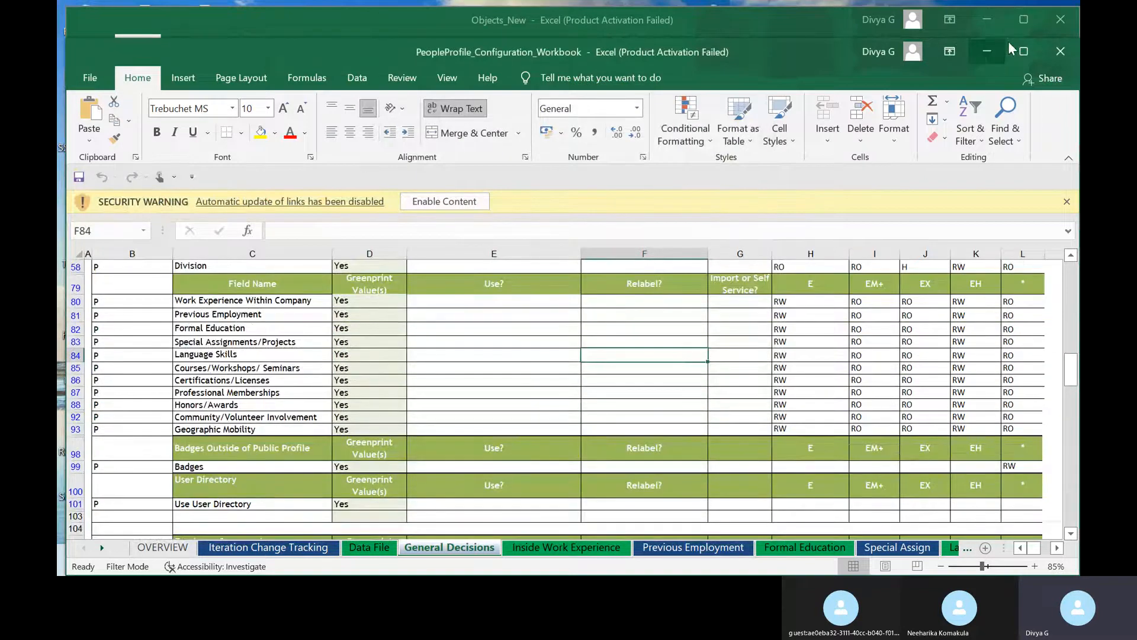
click(1024, 51)
click(988, 13)
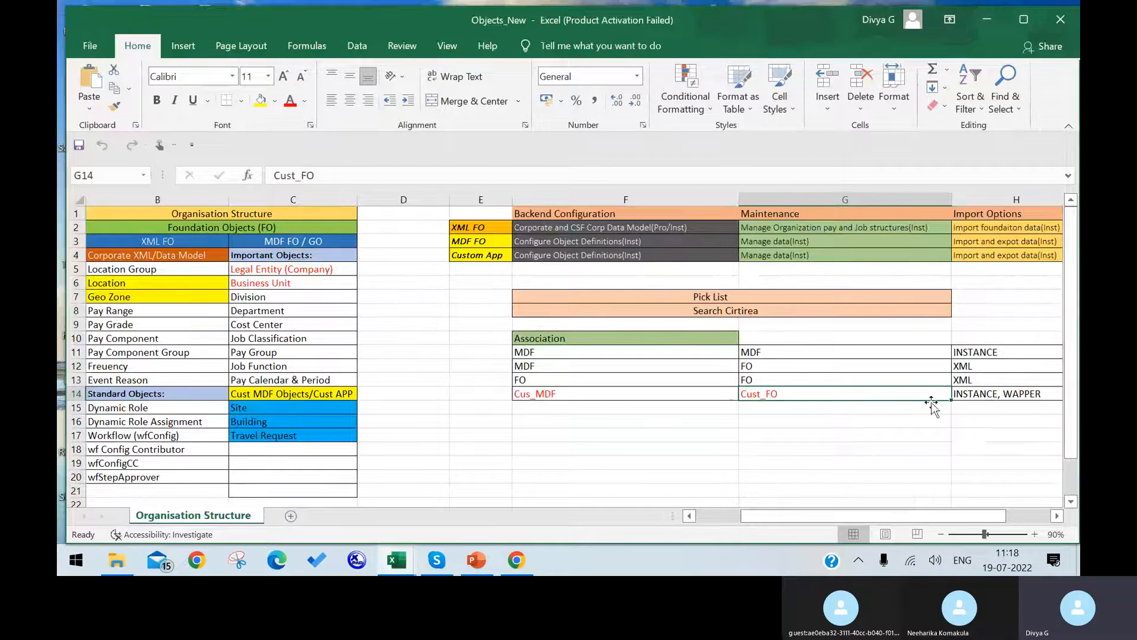
drag(811, 516, 698, 516)
scroll(543, 299, down, 3)
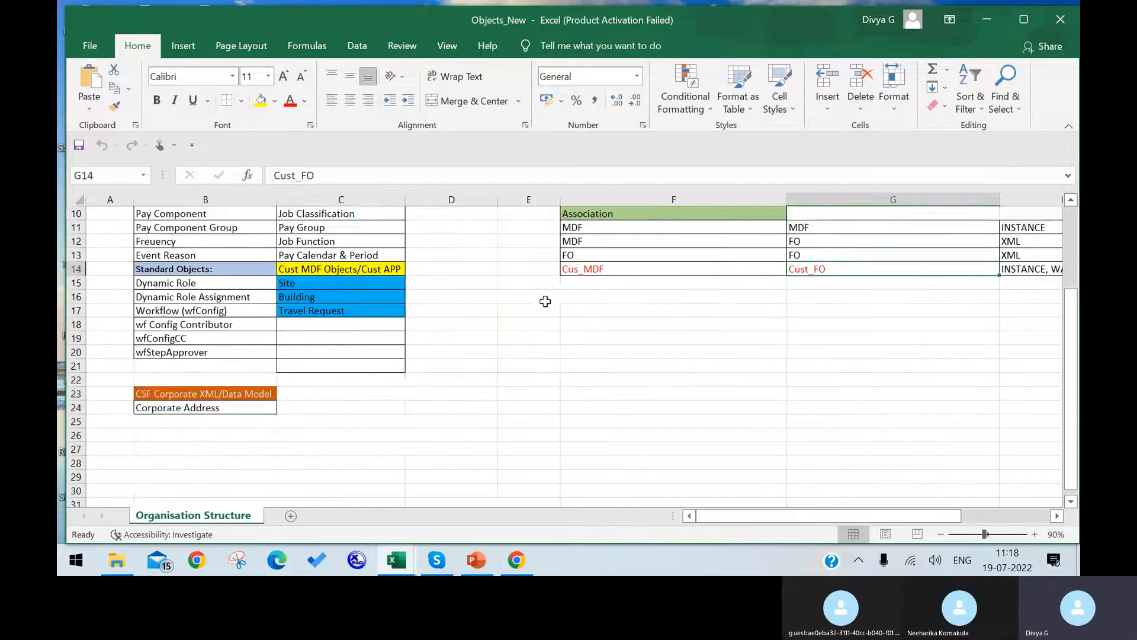
scroll(543, 300, up, 2)
Open the Association_New1 workbook from the Practice\Technical Data folder in Excel.
click(995, 18)
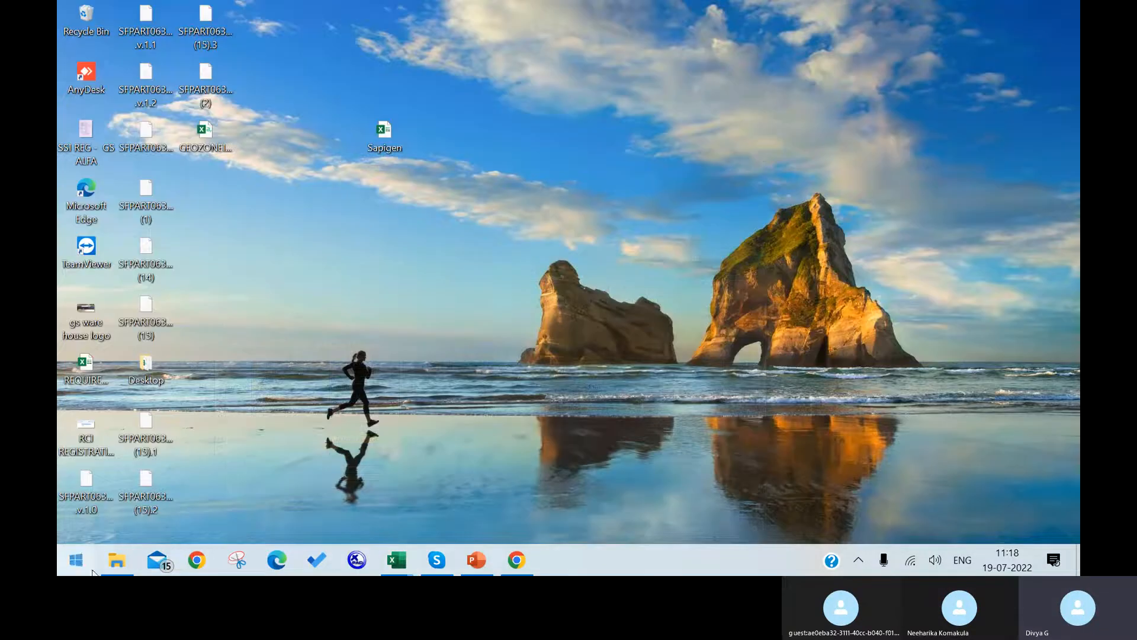
click(112, 560)
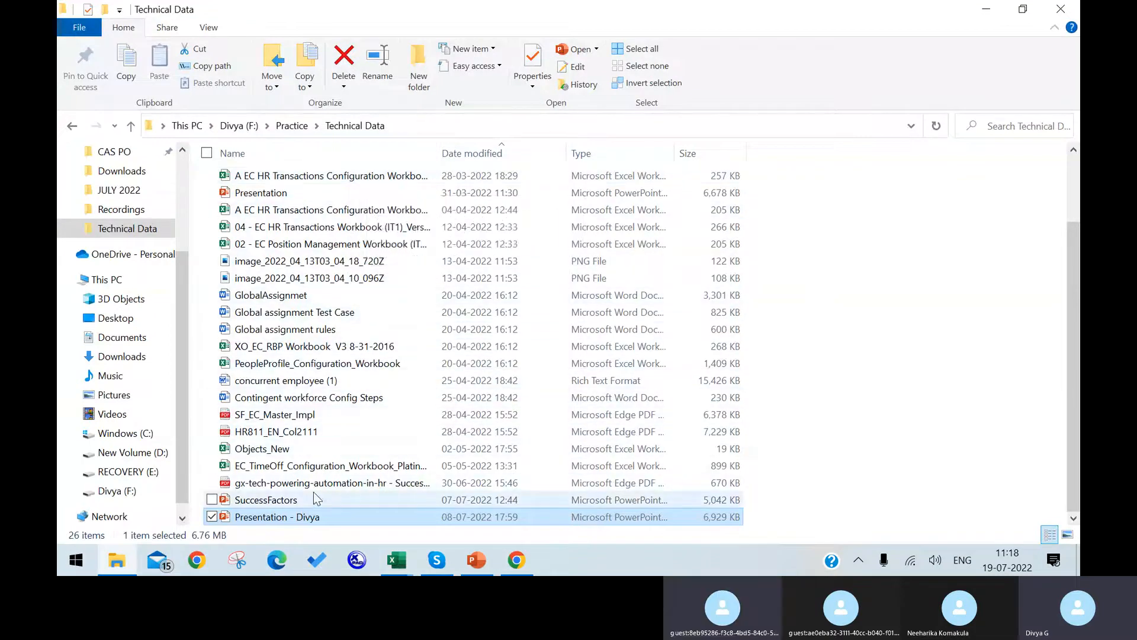
scroll(320, 480, up, 2)
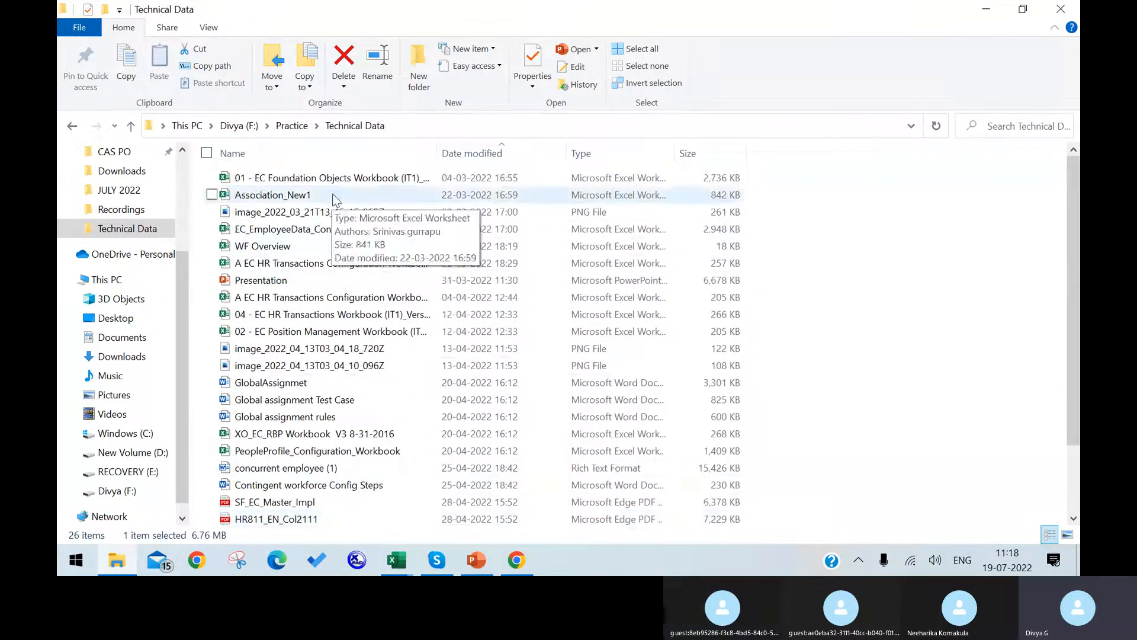
double_click(377, 191)
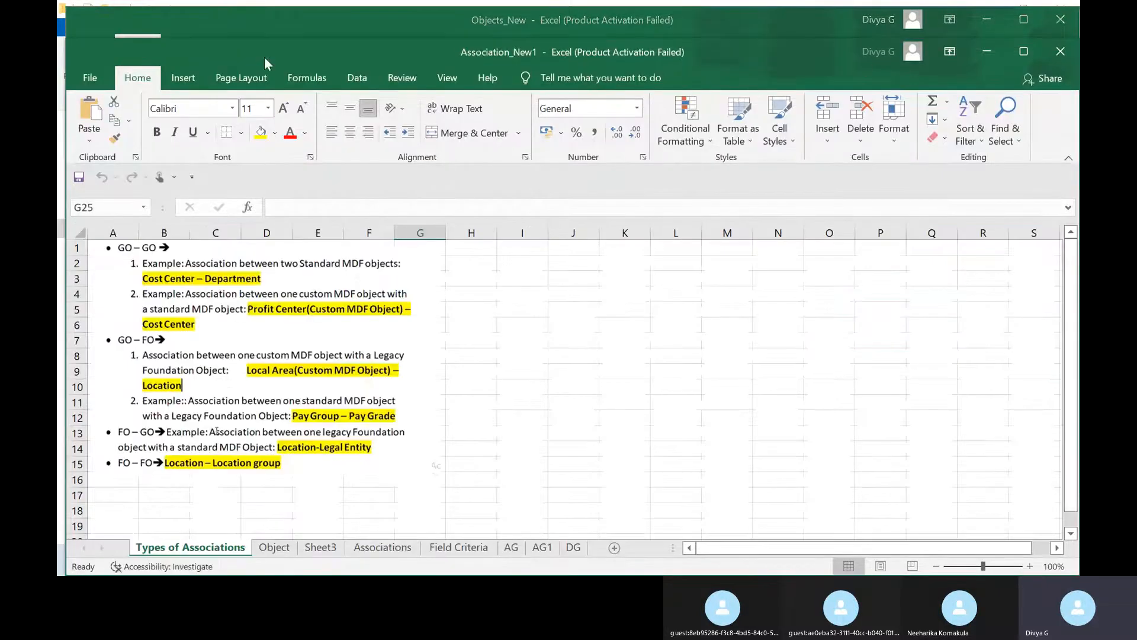
Show Association_New1's Field Criteria sheet at 100% zoom and review the Child/Parent mapping table.
click(382, 546)
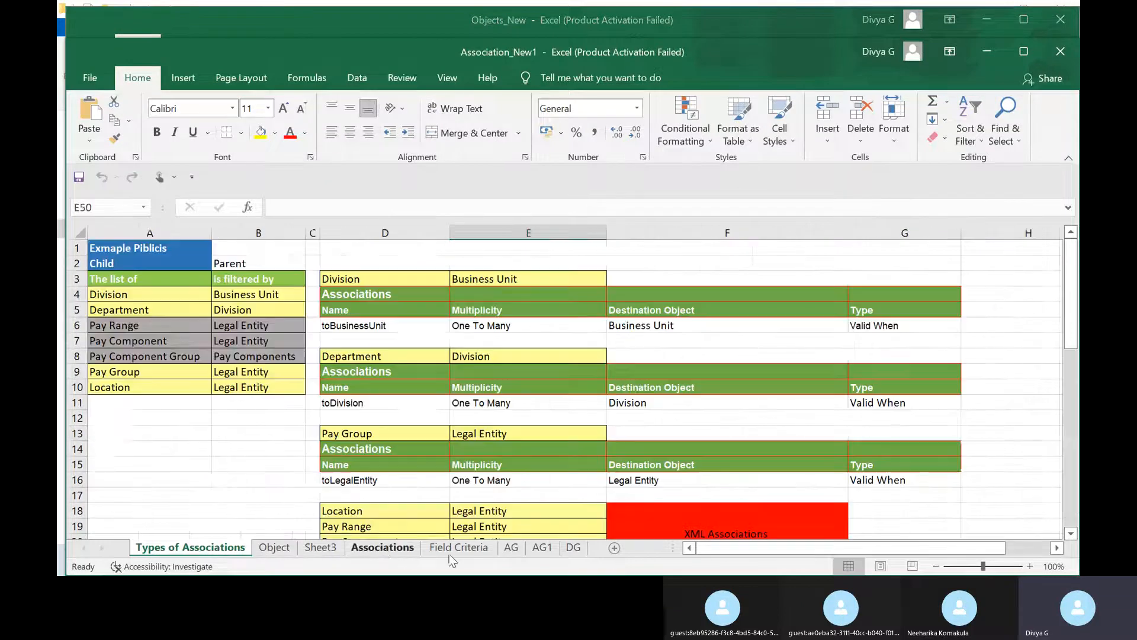
click(451, 548)
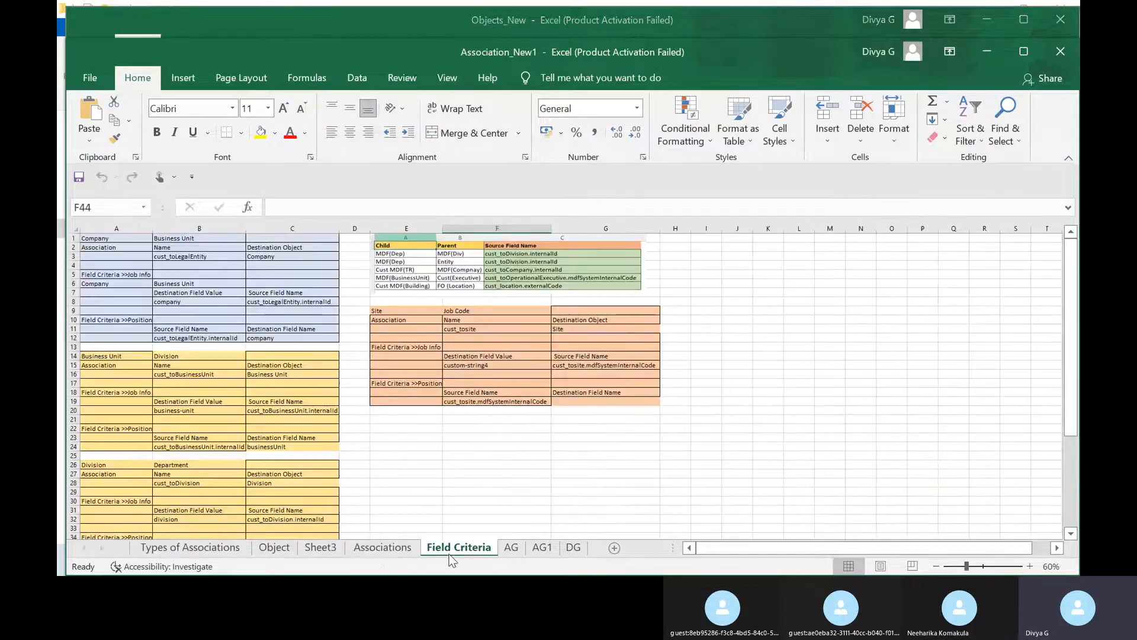
click(1030, 566)
click(1030, 566)
click(1030, 566)
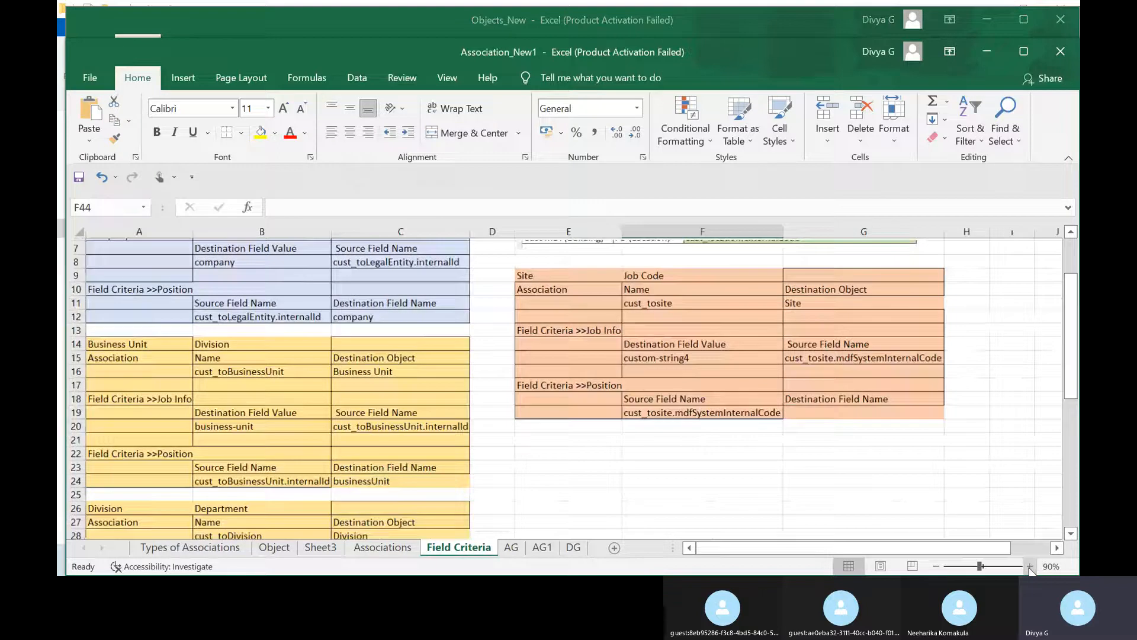
click(1030, 566)
scroll(856, 491, up, 3)
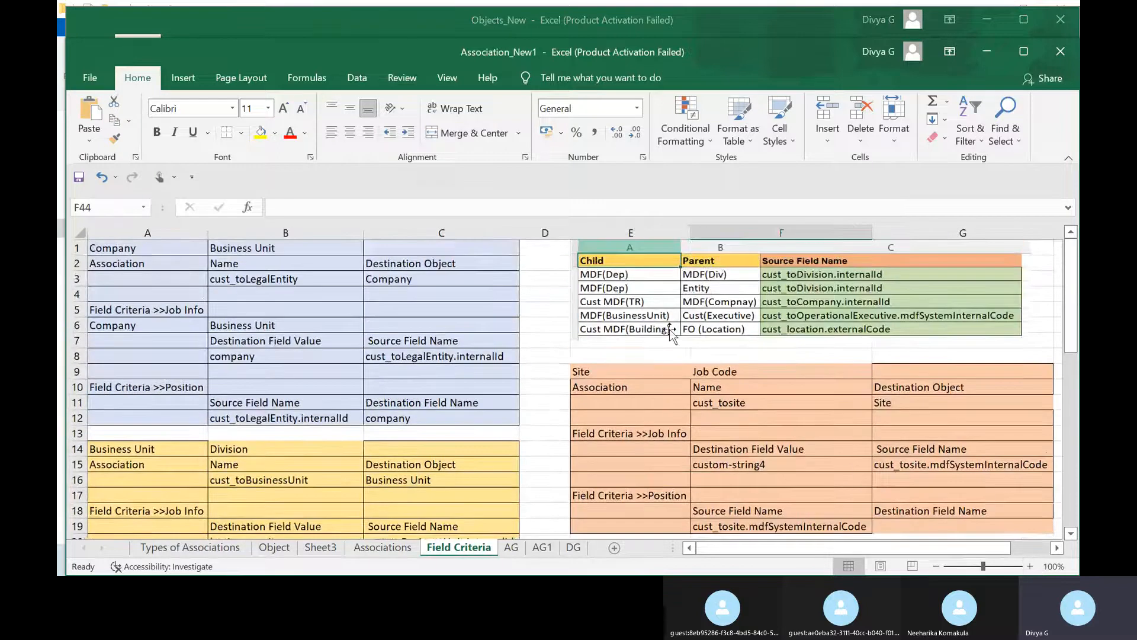
click(618, 279)
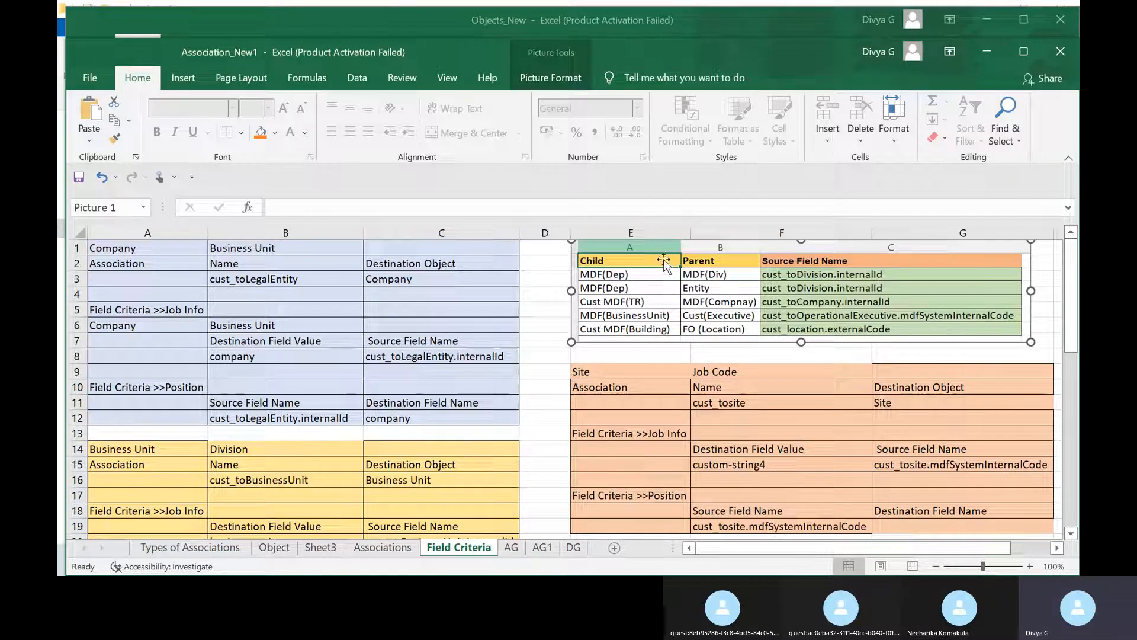
click(737, 235)
click(1018, 50)
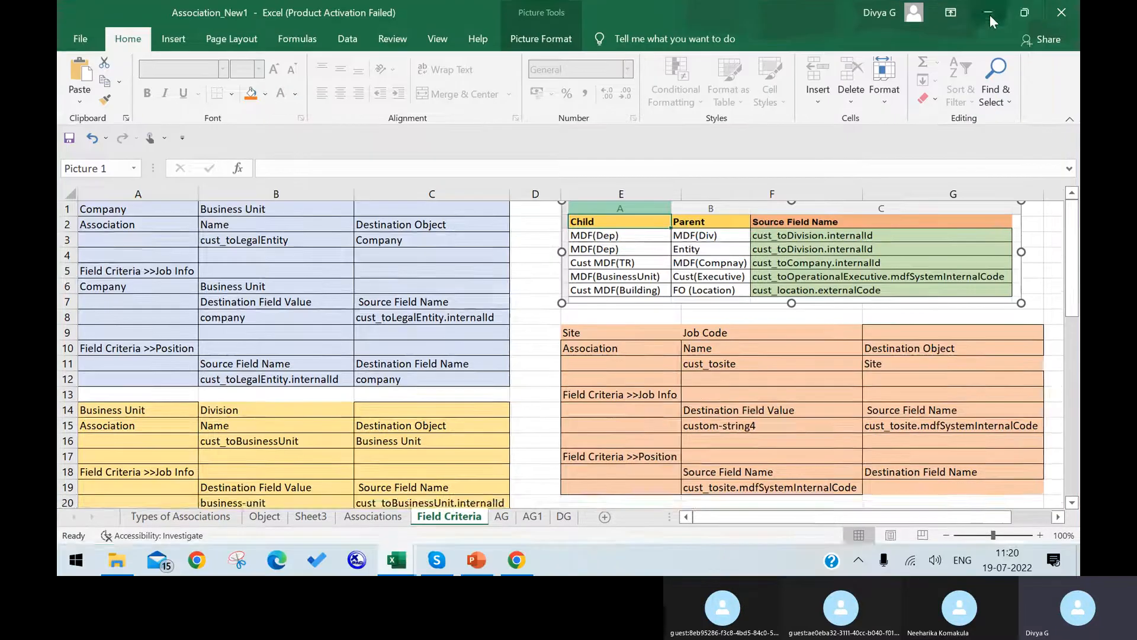
Return to SuccessFactors and review the division field's Details before closing them.
click(990, 15)
click(991, 17)
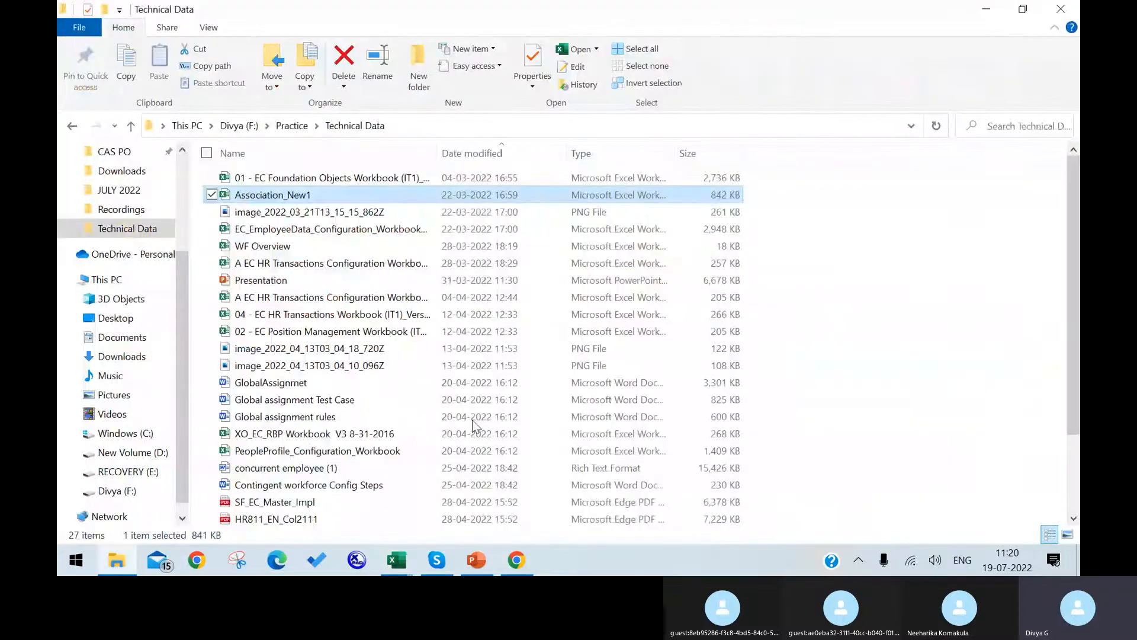
click(517, 560)
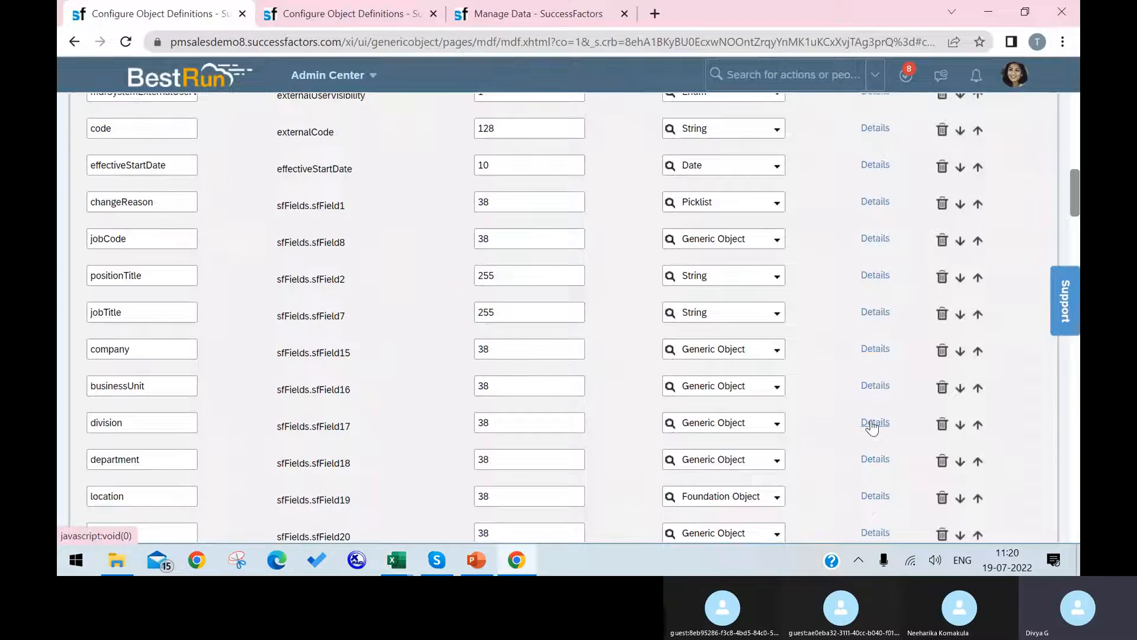
click(874, 423)
scroll(523, 313, down, 5)
scroll(653, 386, up, 1)
click(806, 500)
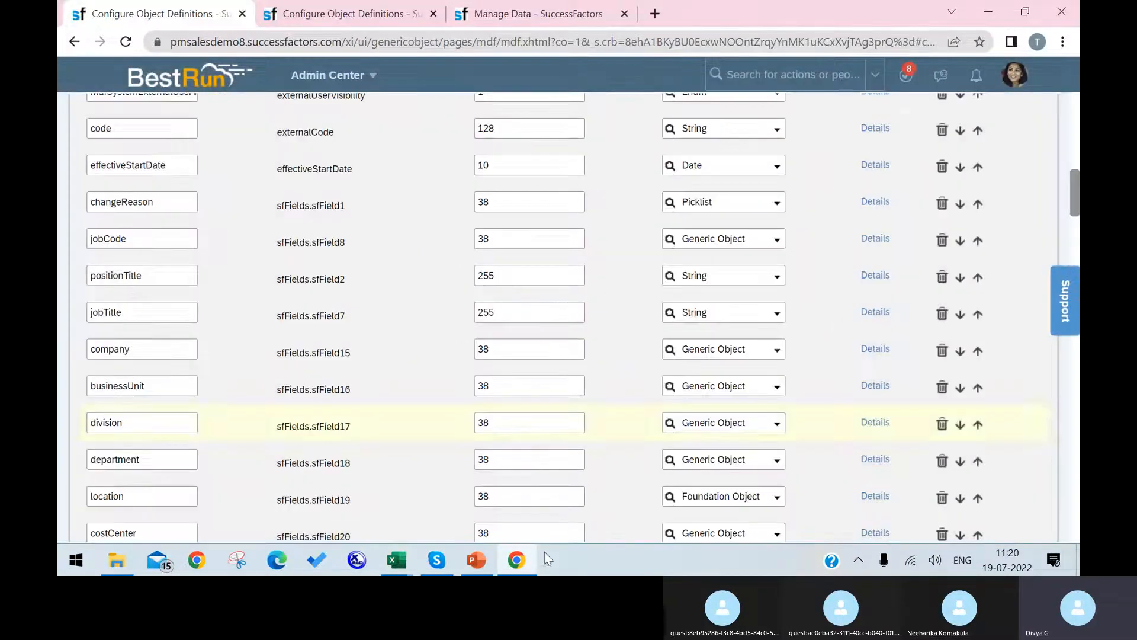
Start a new department field criterion with source field name beginning 'cu'.
click(875, 460)
scroll(586, 256, down, 15)
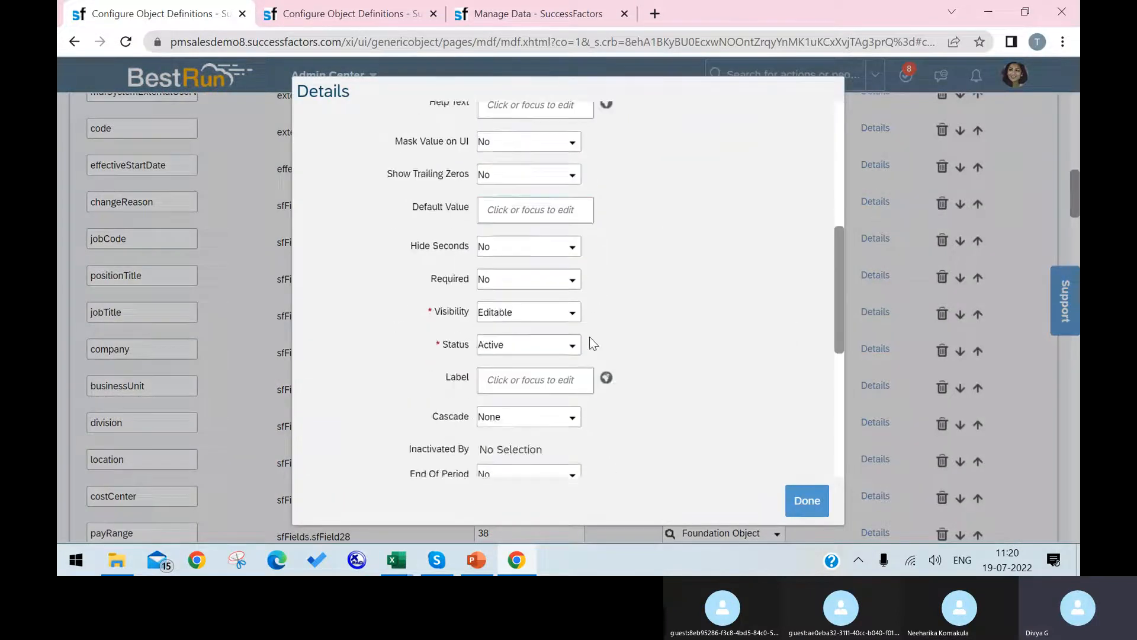
text(cust_to)
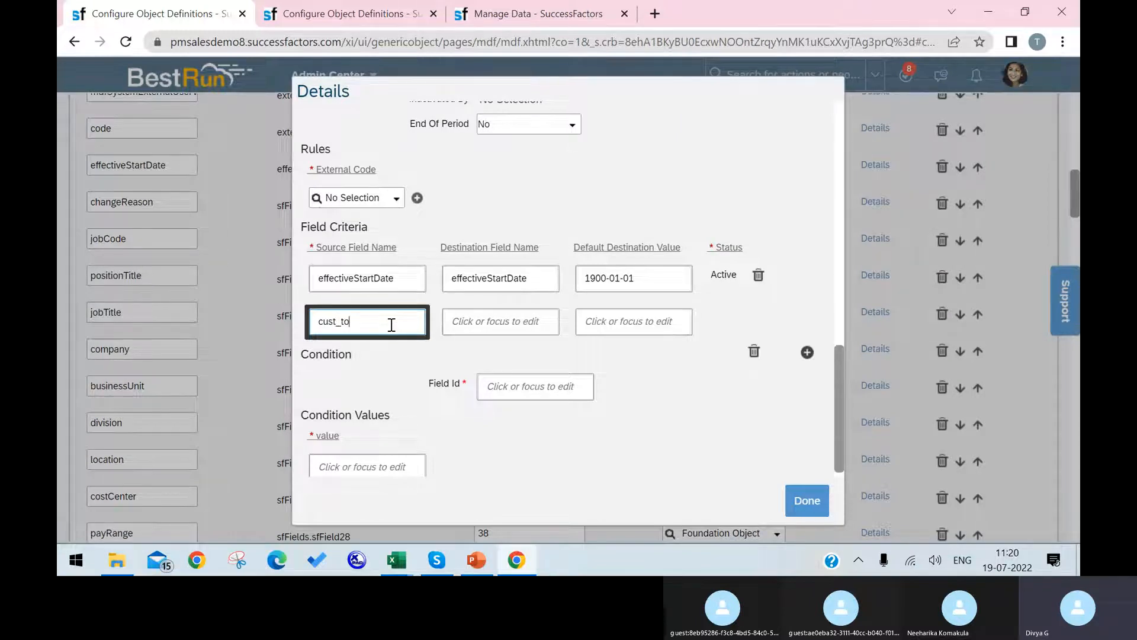
Go to the Company object definition tab and clear its search box for another lookup.
click(355, 13)
click(306, 171)
click(300, 170)
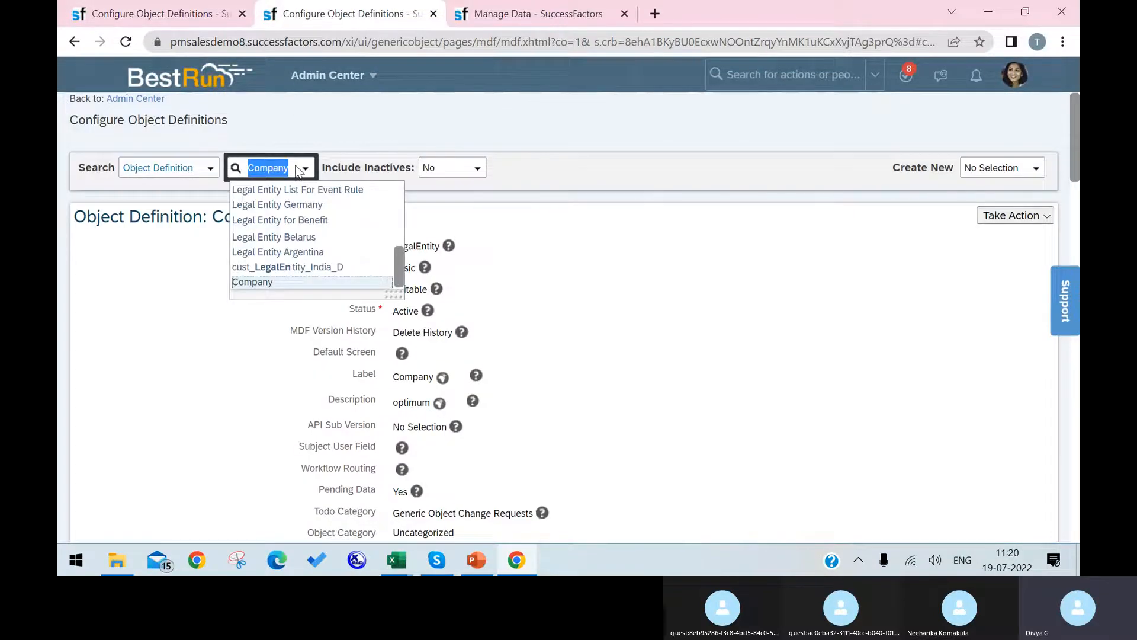
Look up the Division object, copy its code, and complete the source name as cust_toDivision.
text(division)
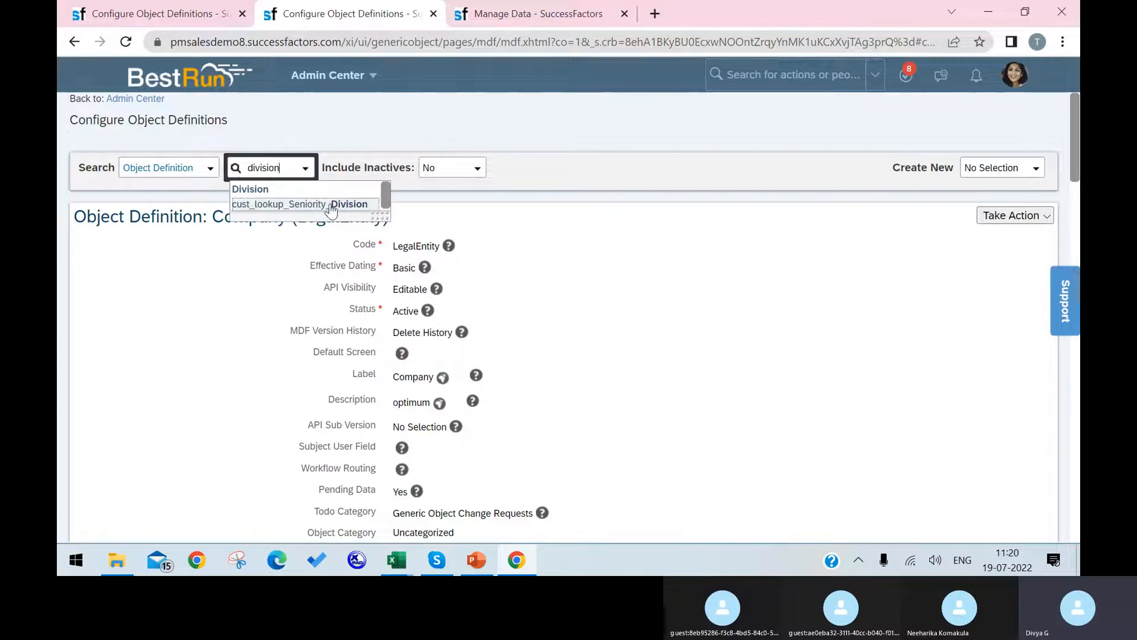
click(309, 194)
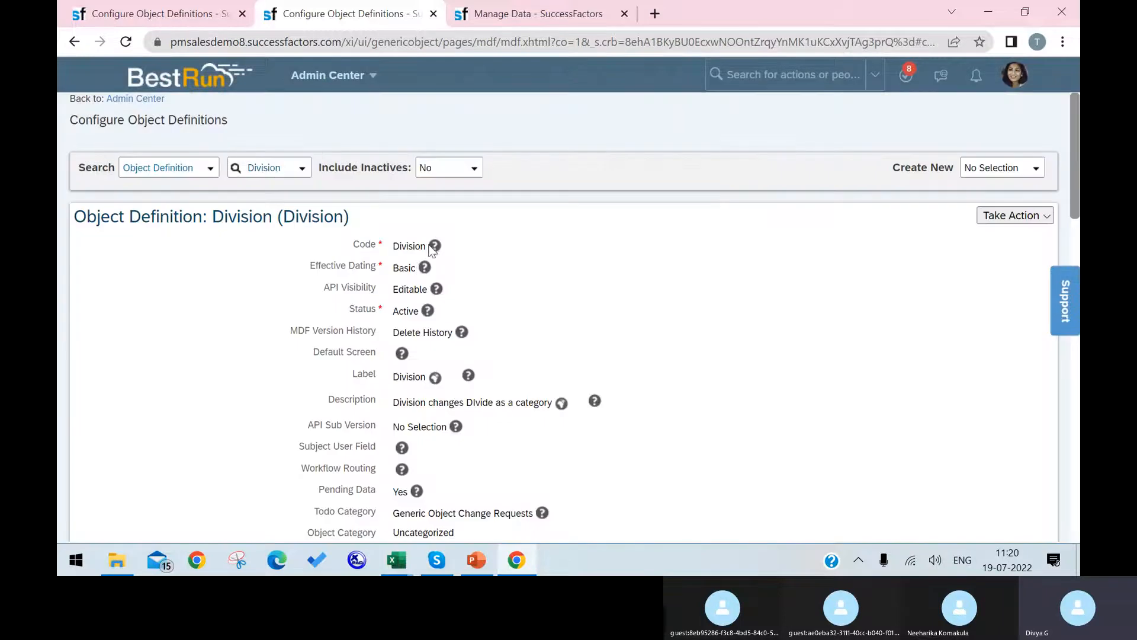
drag(426, 245, 386, 250)
key(ctrl+c)
click(168, 9)
key(ctrl+v)
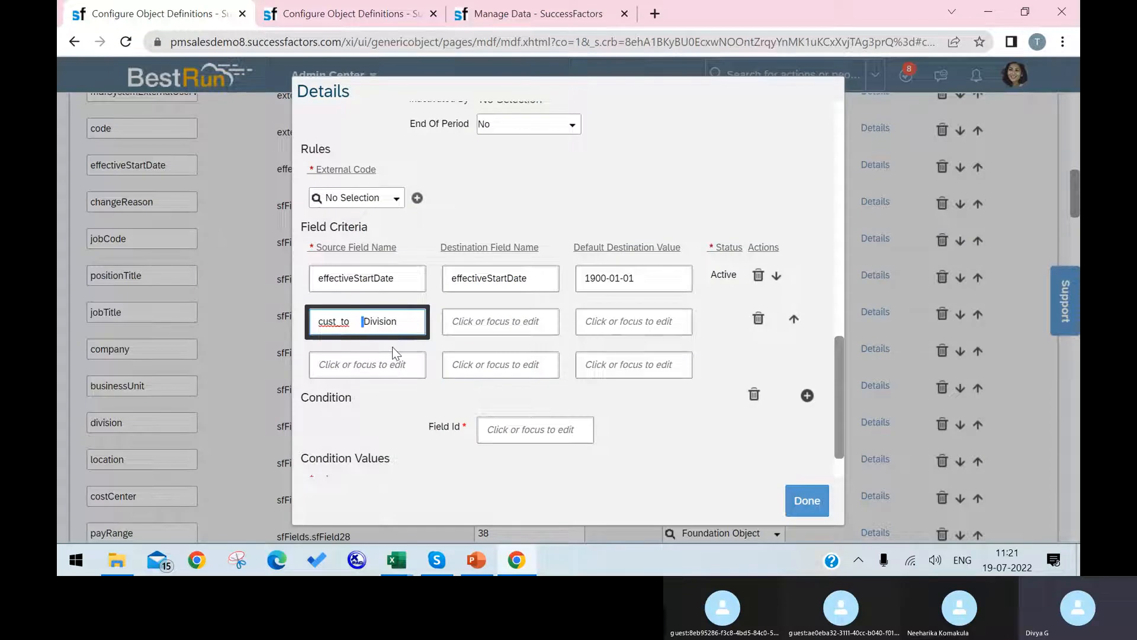
key(BackSpace)
key(BackSpace)
key(BackSpace)
key(BackSpace)
Copy 'internalId' from cell C20's cust_toBusinessUnit.internalId in Excel and return to SuccessFactors.
click(405, 553)
click(591, 476)
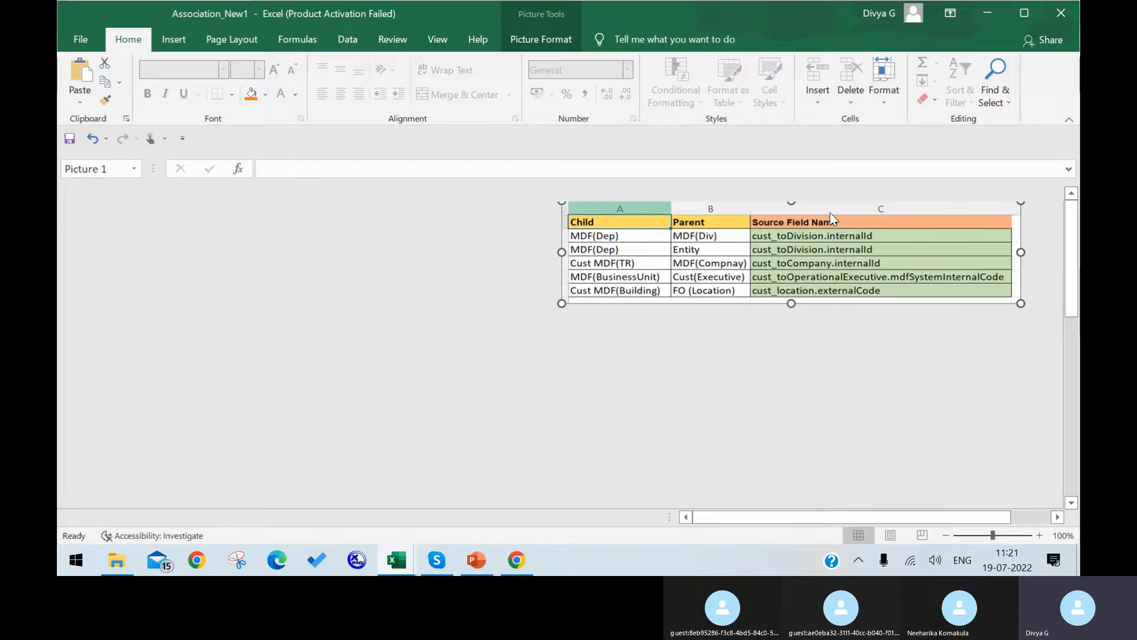
double_click(878, 235)
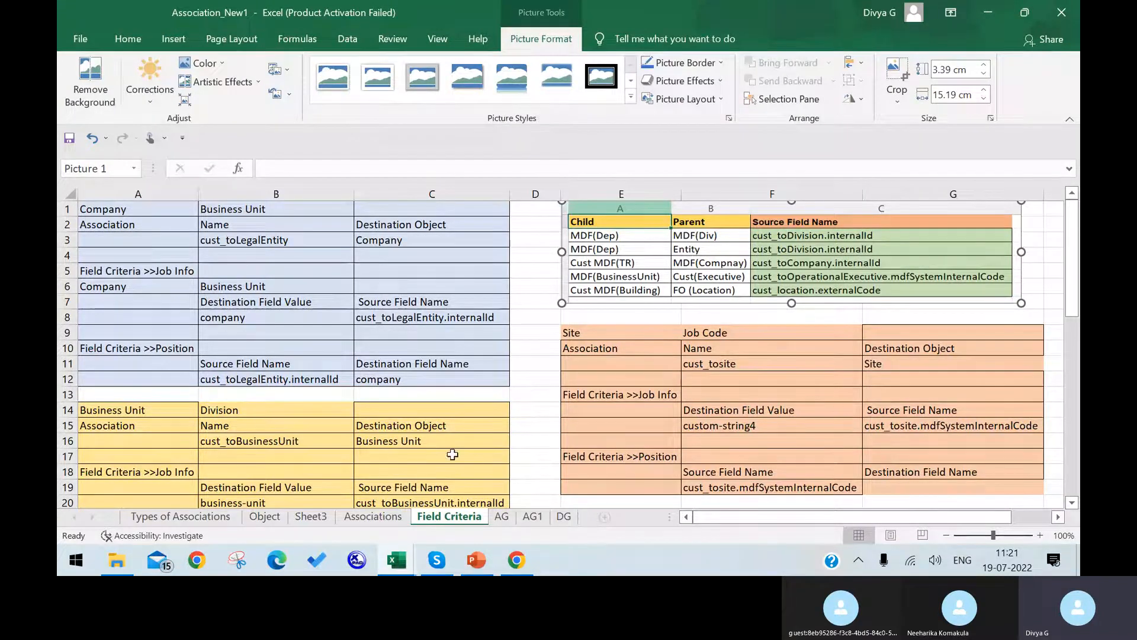
scroll(468, 361, down, 3)
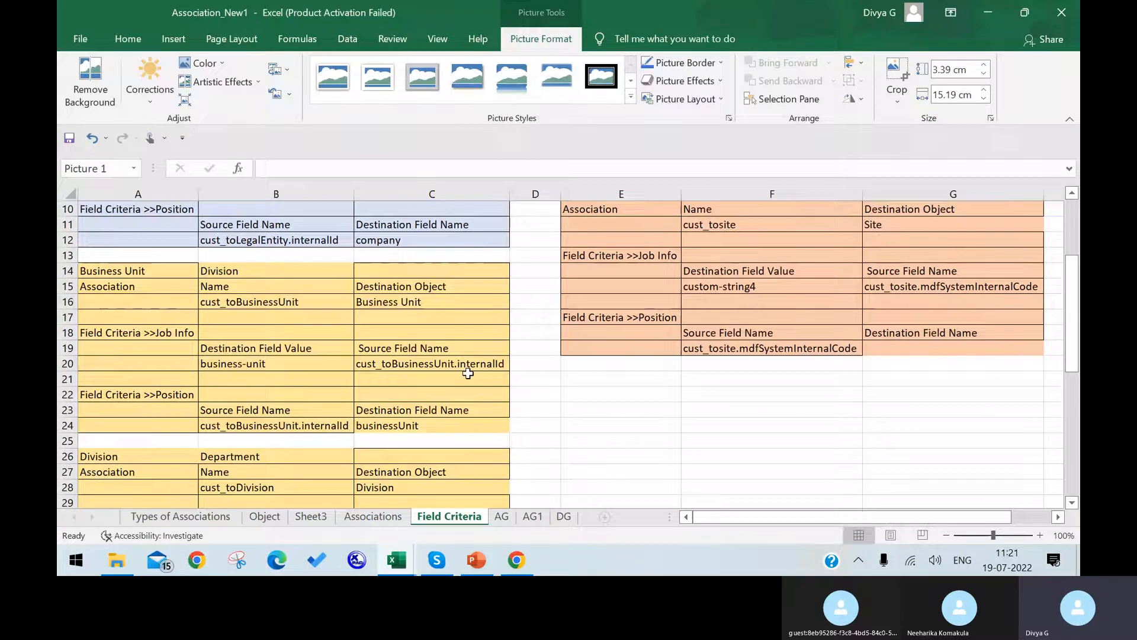
click(464, 364)
double_click(504, 363)
drag(508, 363, 460, 368)
key(ctrl+c)
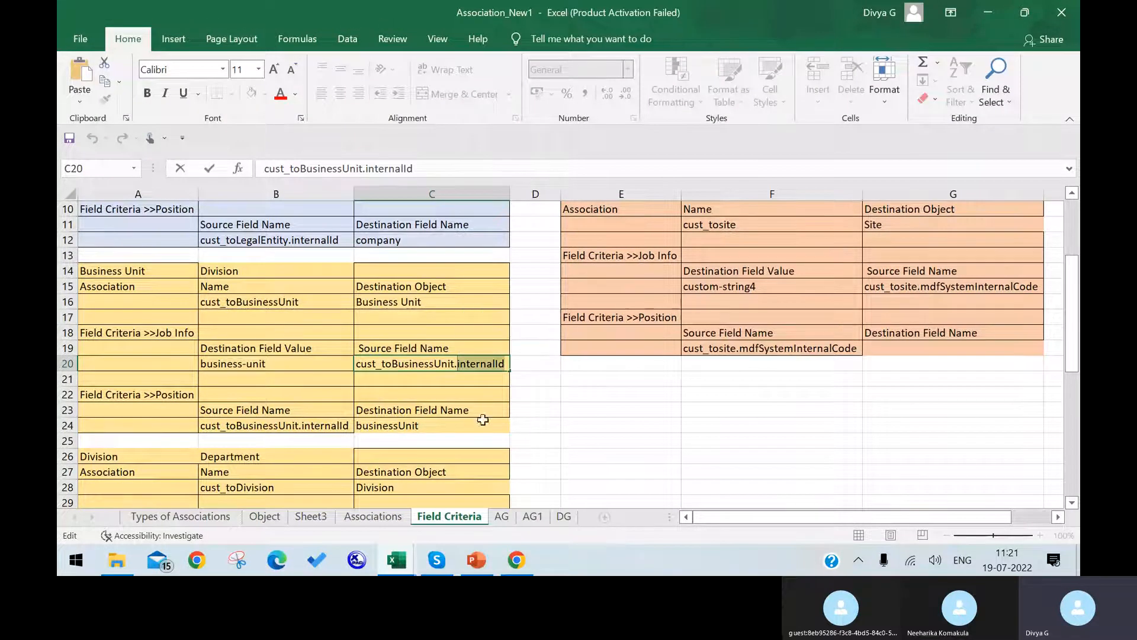
click(526, 569)
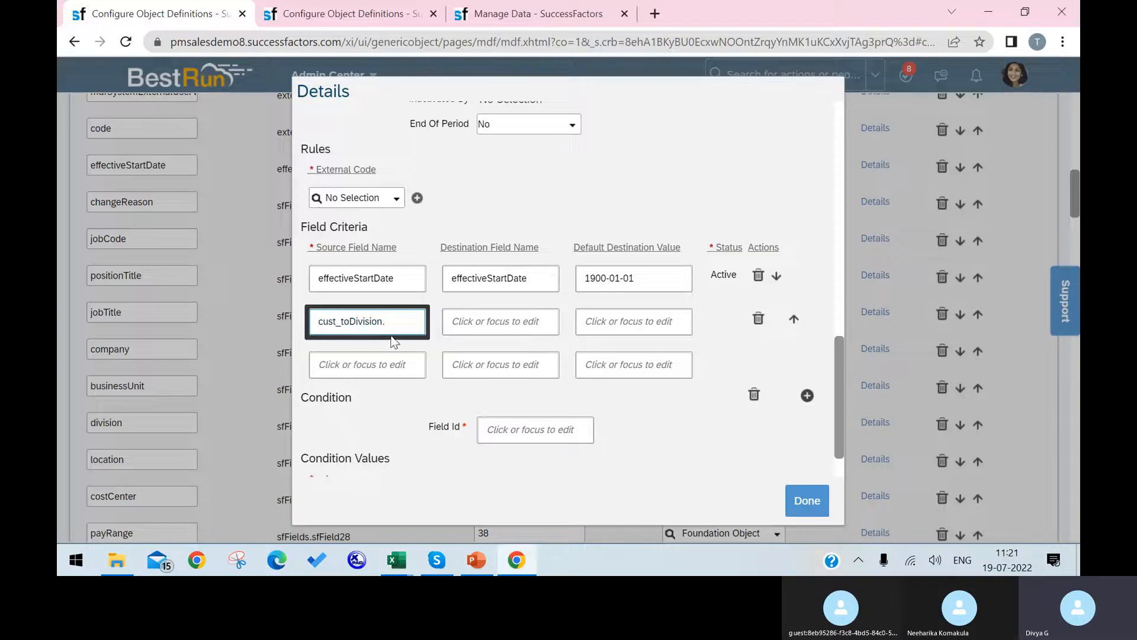
Complete source cust_toDivision.internalId, set destination field Division, and close the Details dialog.
key(ctrl+v)
click(459, 396)
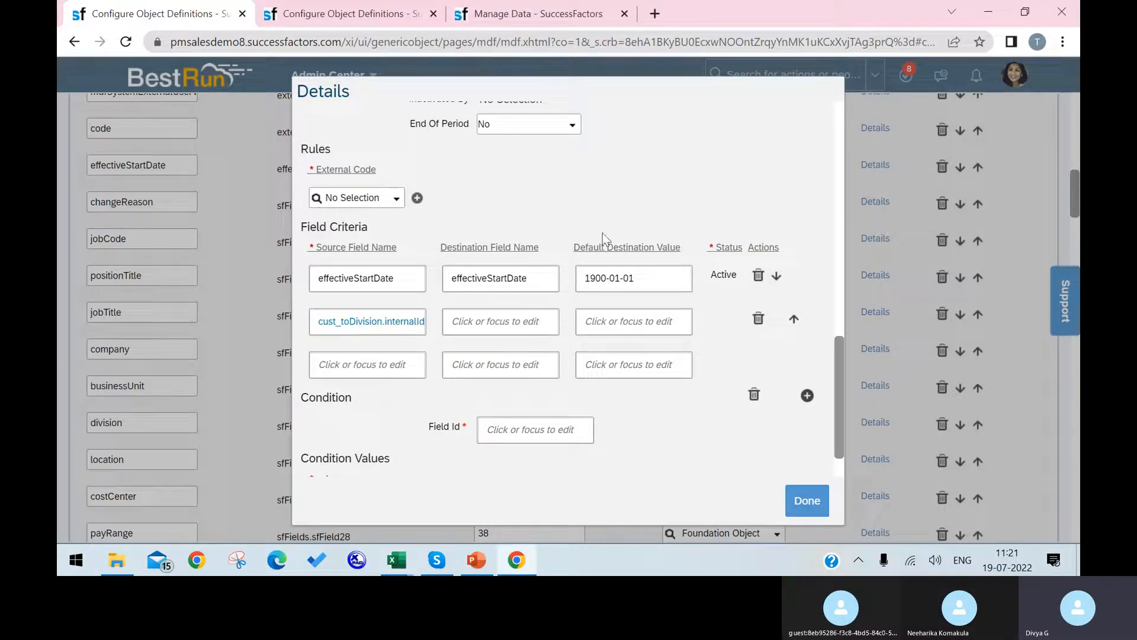
click(527, 322)
click(351, 14)
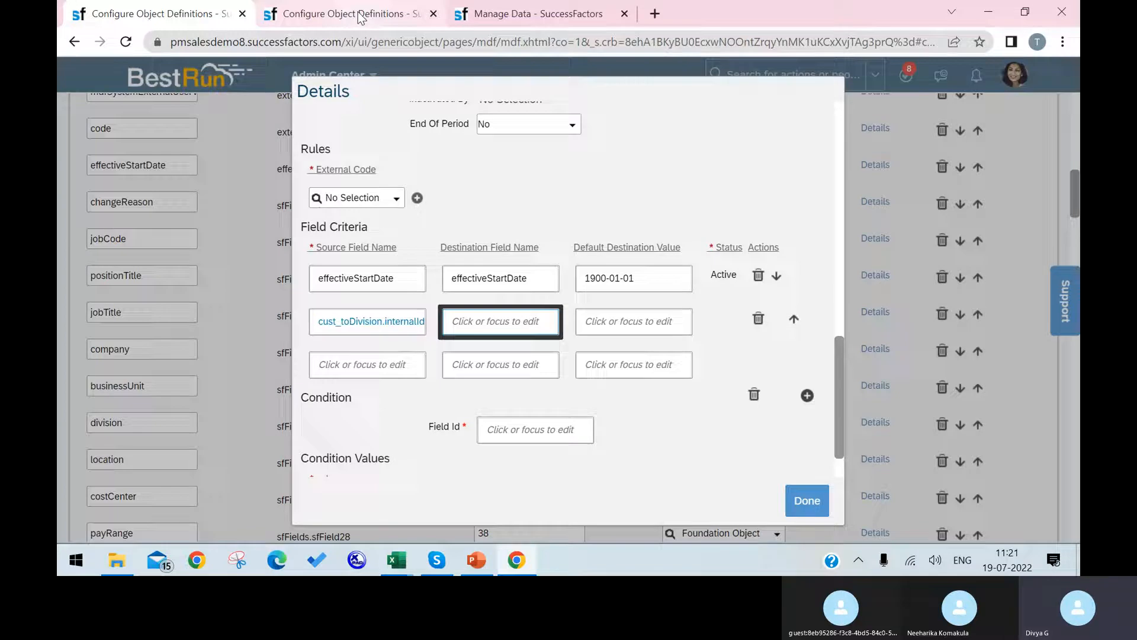
drag(272, 221, 212, 218)
key(ctrl+c)
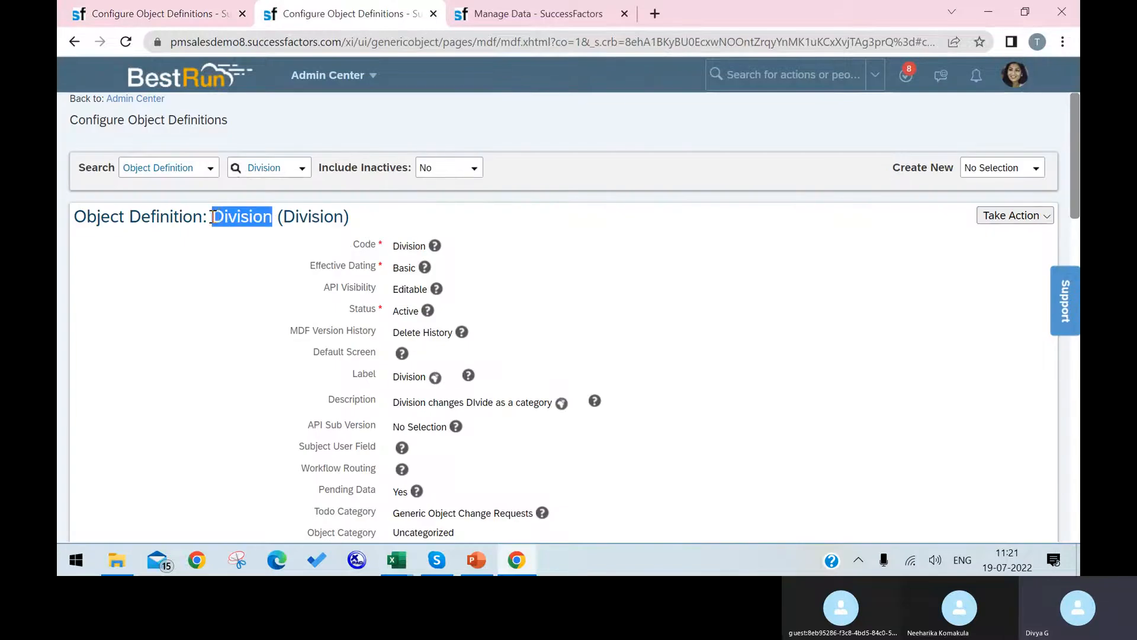
click(186, 17)
key(ctrl+v)
click(823, 504)
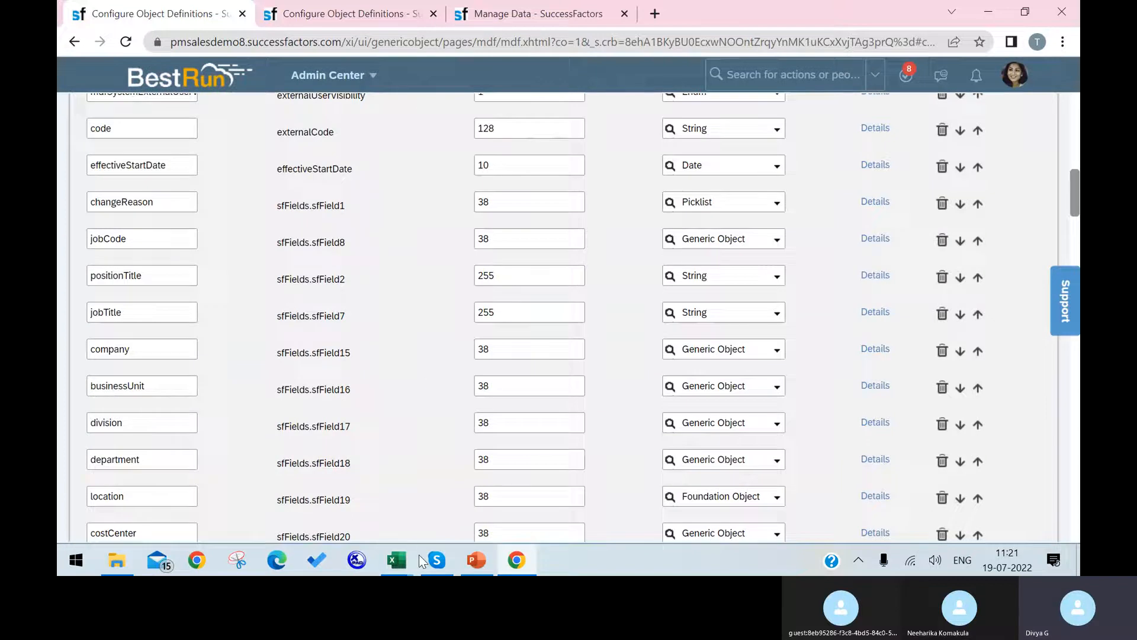
mouse_move(397, 561)
click(491, 497)
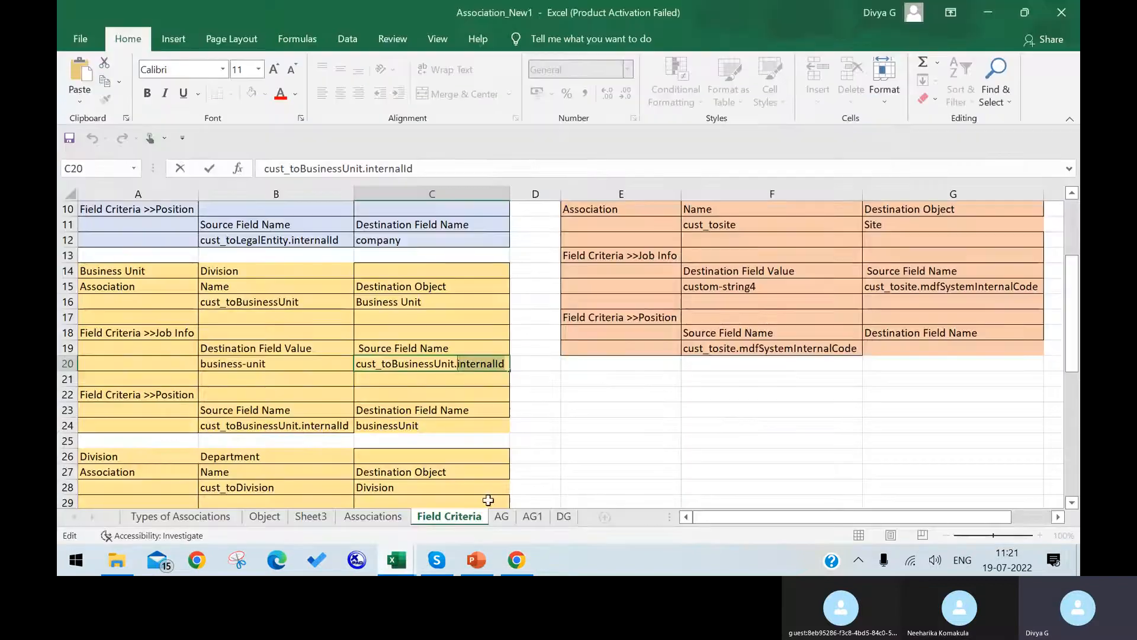
scroll(711, 309, up, 3)
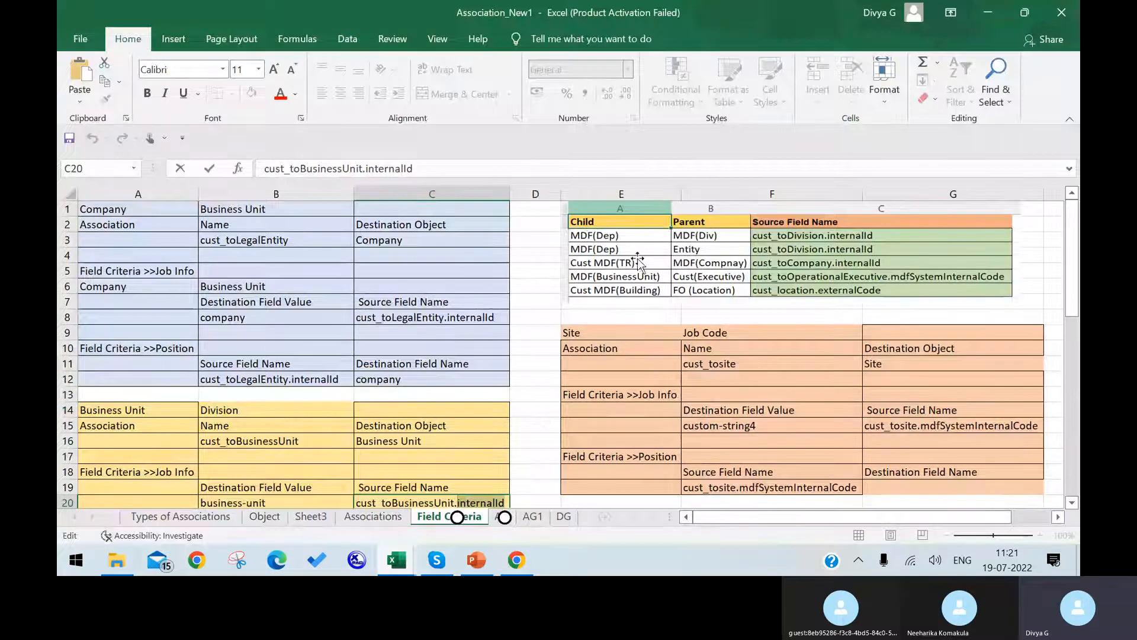
click(714, 254)
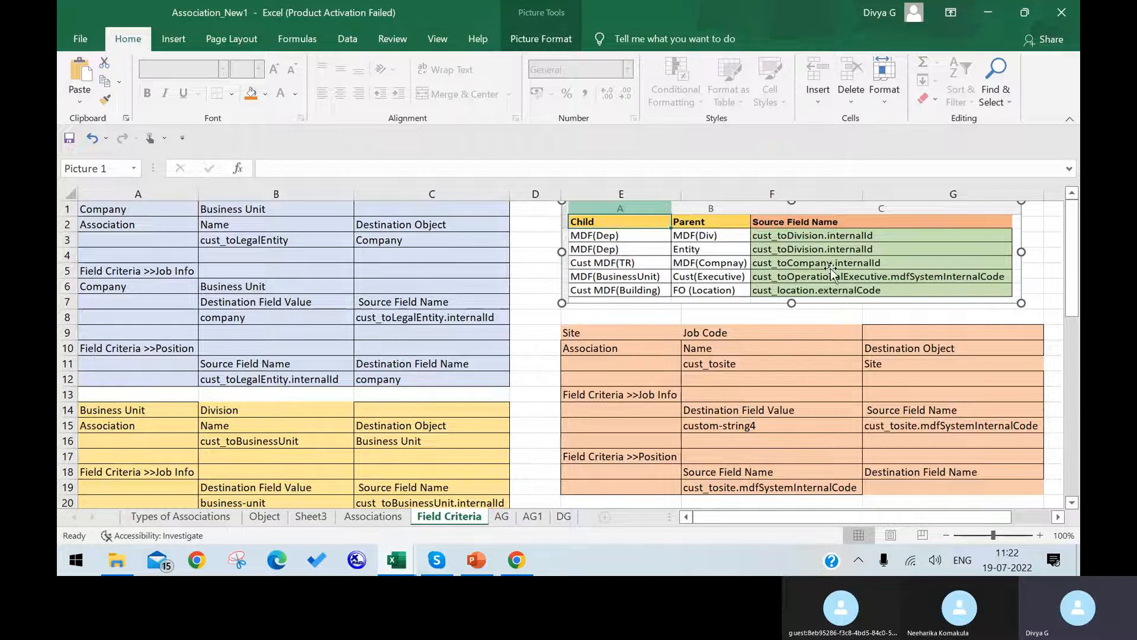
Scroll through the Position object definition's fields list in SuccessFactors.
click(516, 560)
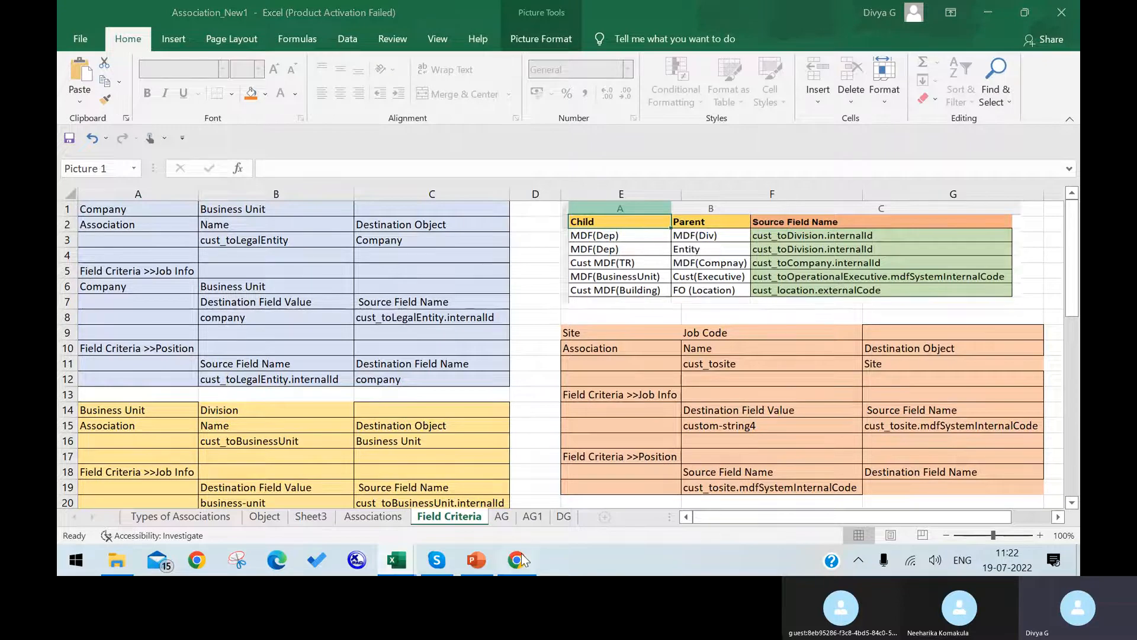
scroll(180, 443, down, 1)
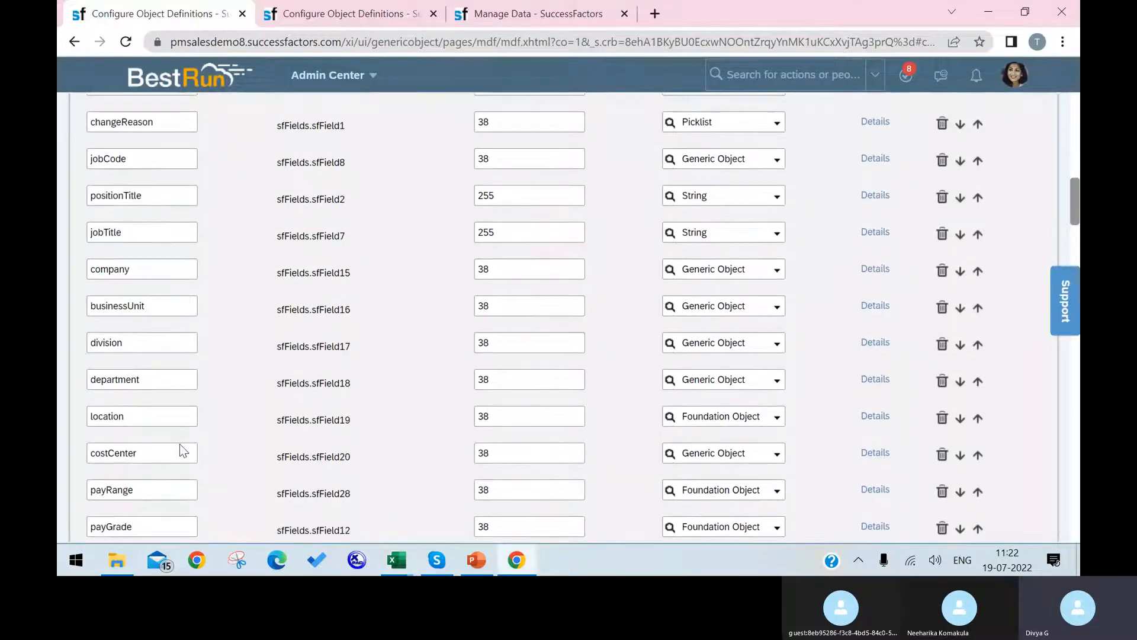
scroll(177, 450, down, 2)
scroll(168, 472, down, 1)
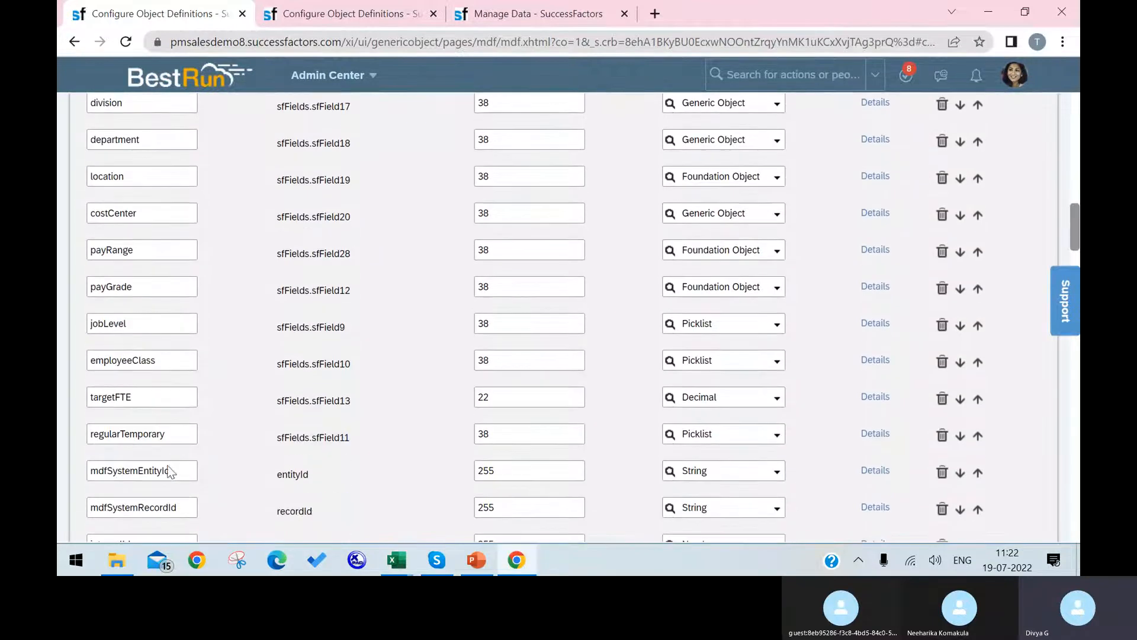
scroll(169, 465, down, 2)
scroll(169, 462, down, 2)
scroll(172, 456, up, 10)
scroll(179, 439, up, 5)
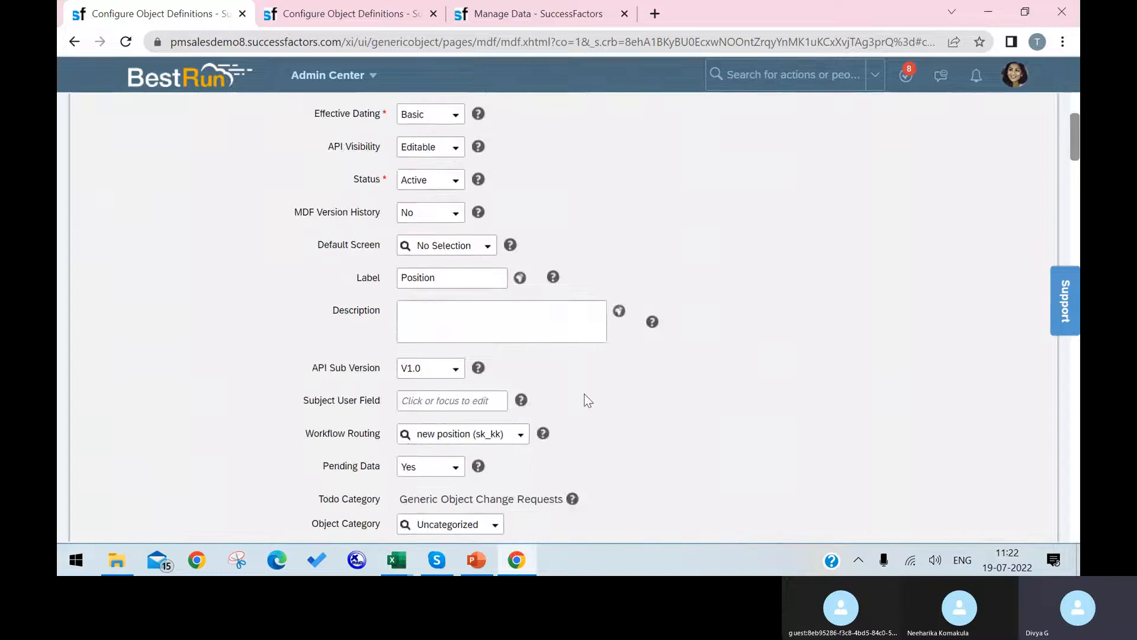
scroll(391, 320, down, 5)
Review the Manage Data Position form's fields.
click(533, 13)
scroll(539, 488, down, 1)
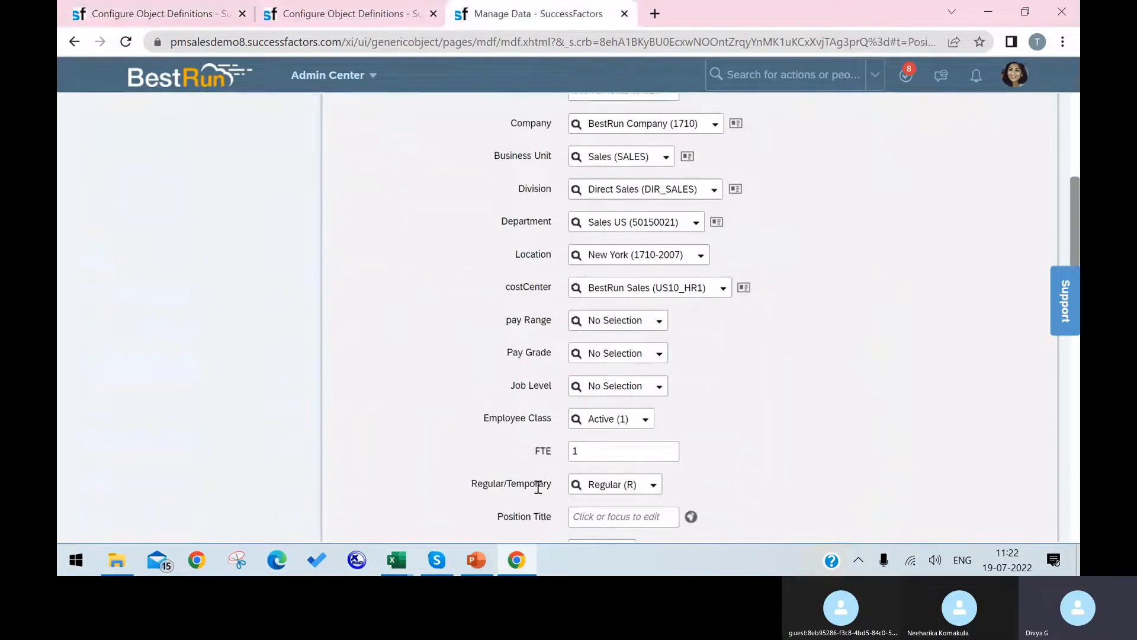
scroll(563, 451, down, 3)
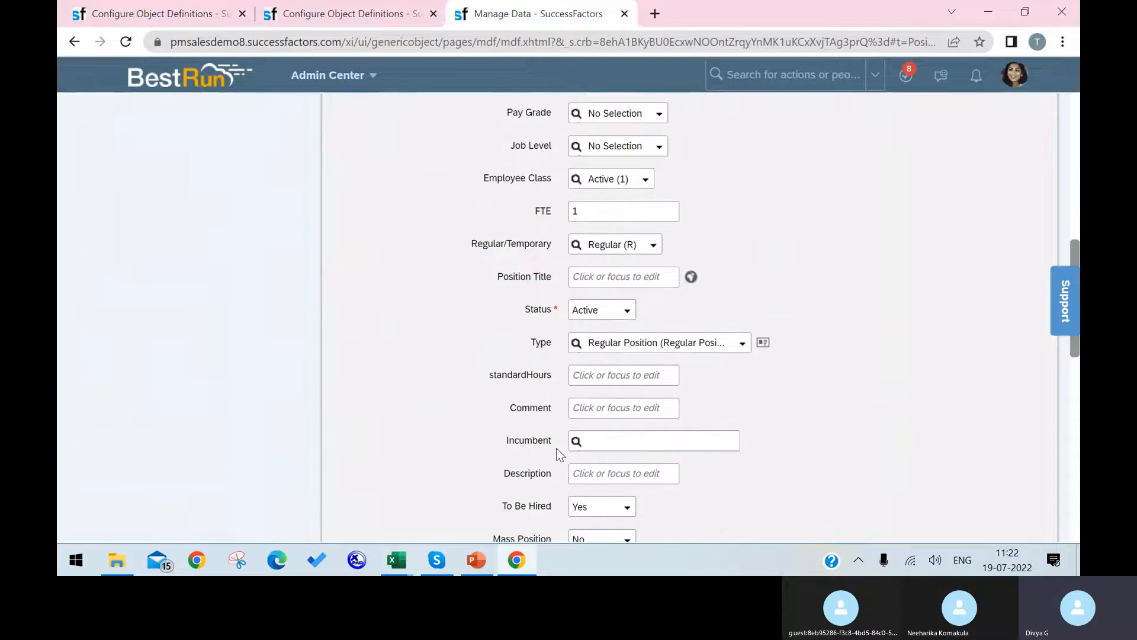
scroll(559, 453, down, 2)
scroll(560, 454, down, 3)
scroll(551, 450, up, 4)
scroll(542, 429, up, 3)
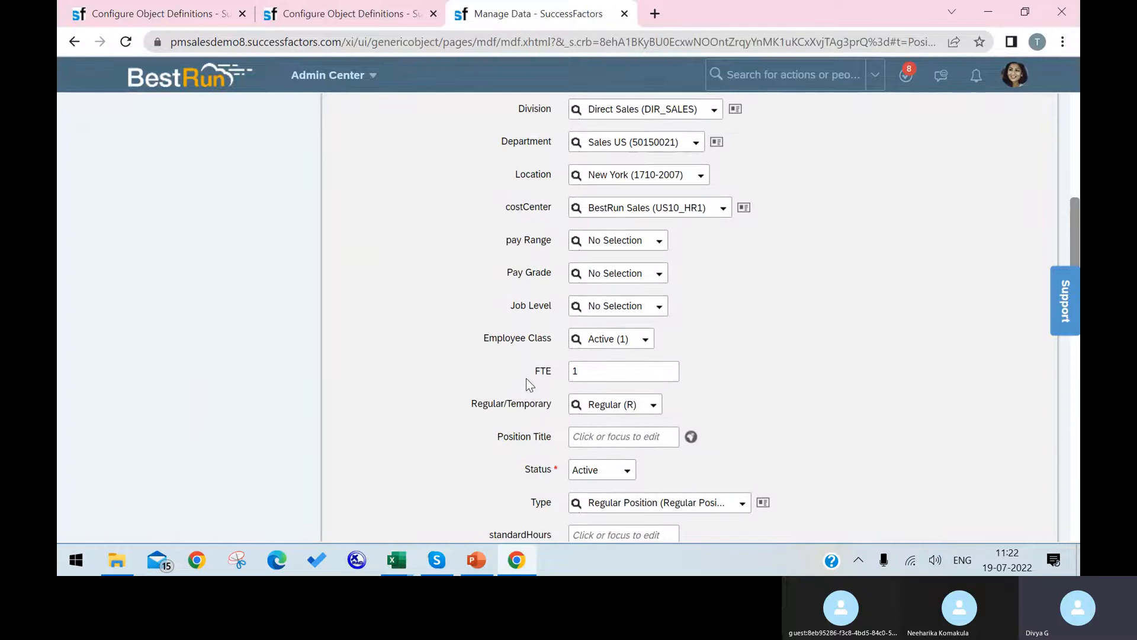
scroll(526, 382, up, 1)
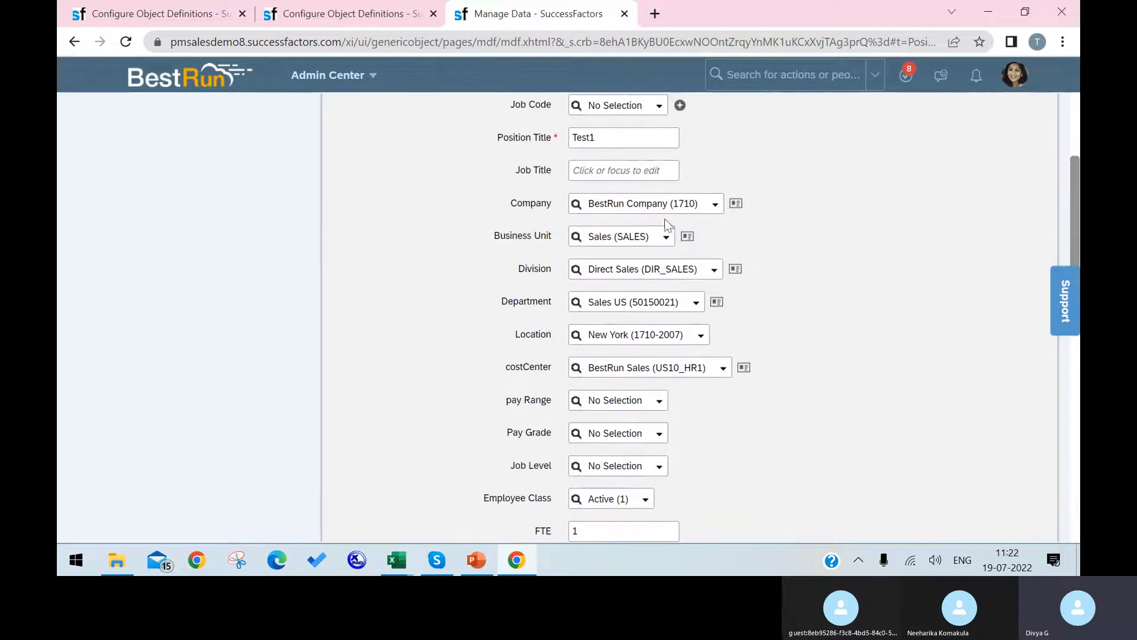
Recheck the Position definition fields, then bring the Division object definition back in front.
click(139, 8)
scroll(295, 425, down, 5)
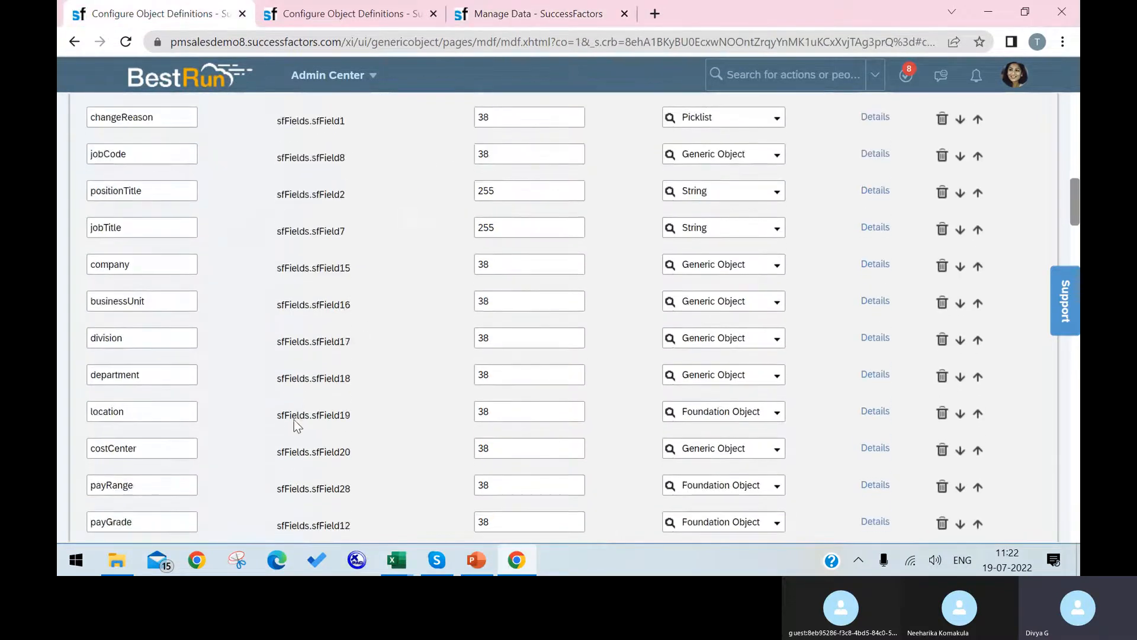
scroll(332, 332, up, 5)
click(355, 13)
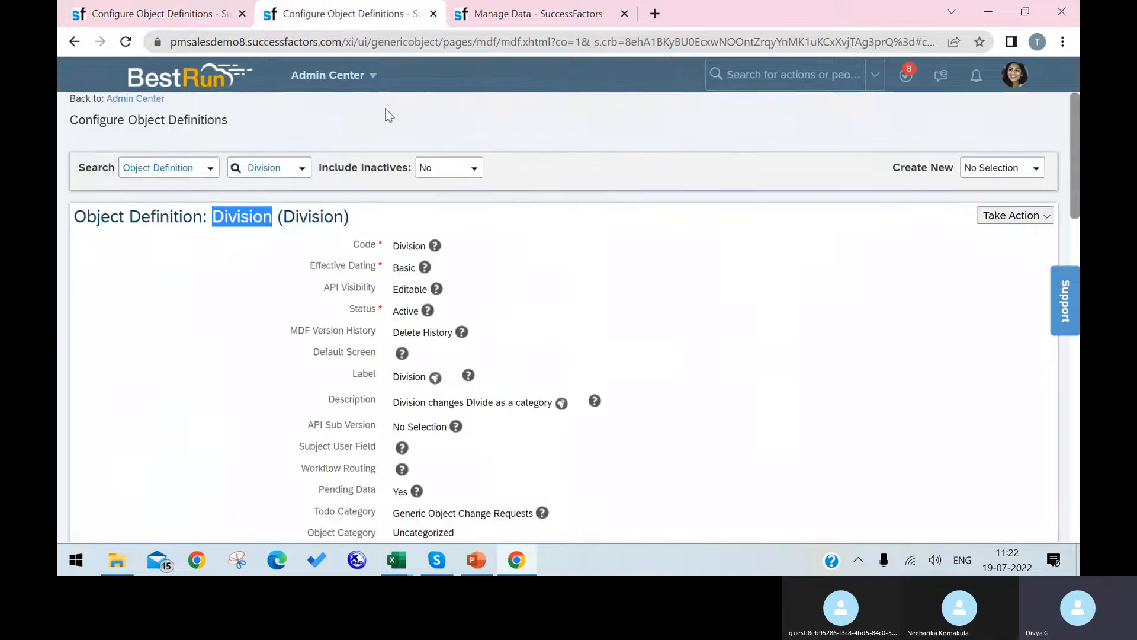
Search 'site' and inspect the CUST_SITE object definition's code and title.
click(283, 167)
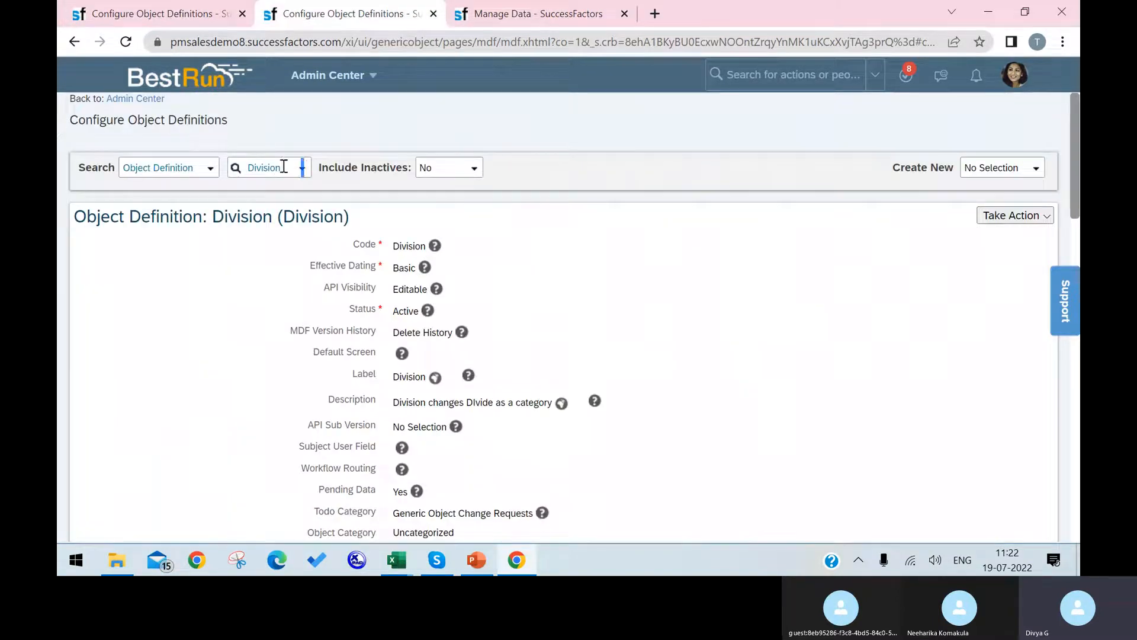
text(si)
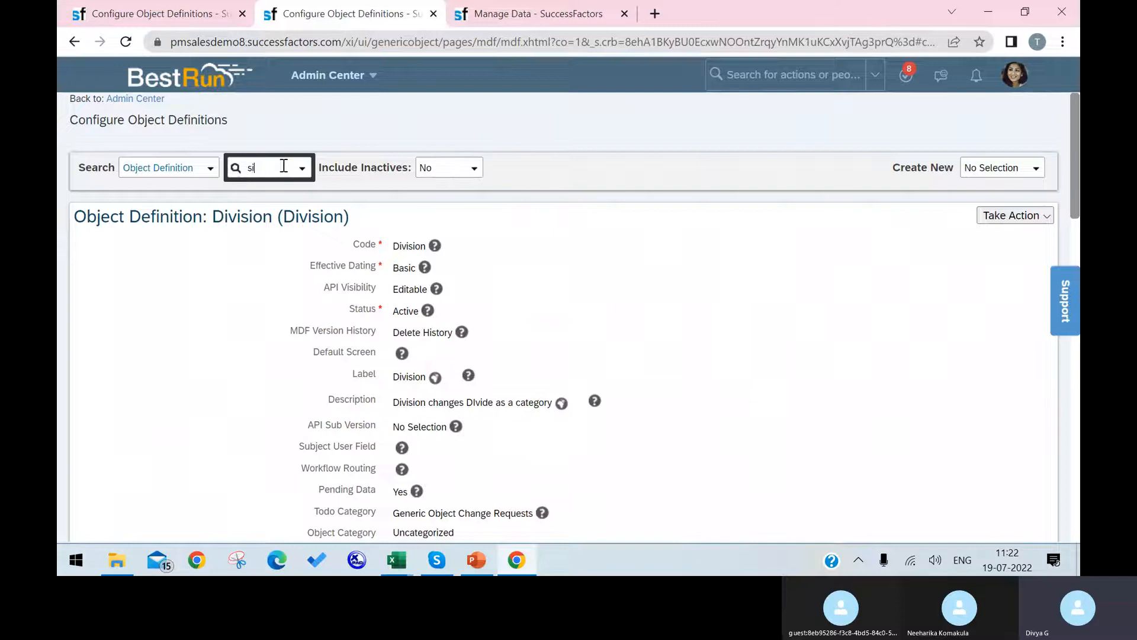
text(te)
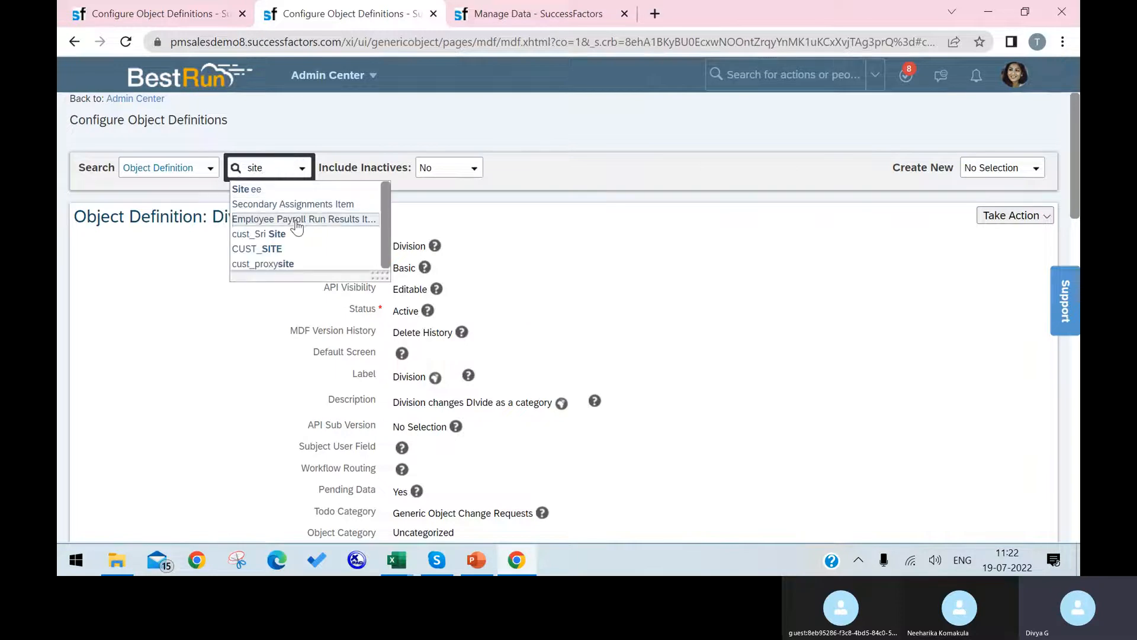
click(295, 247)
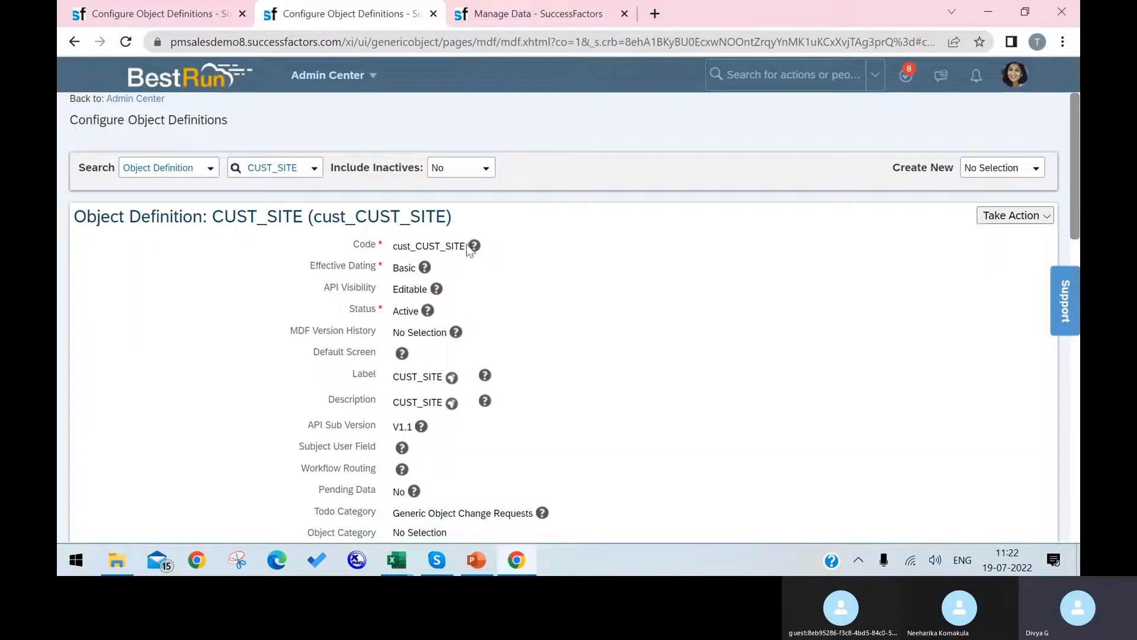
drag(462, 246, 419, 242)
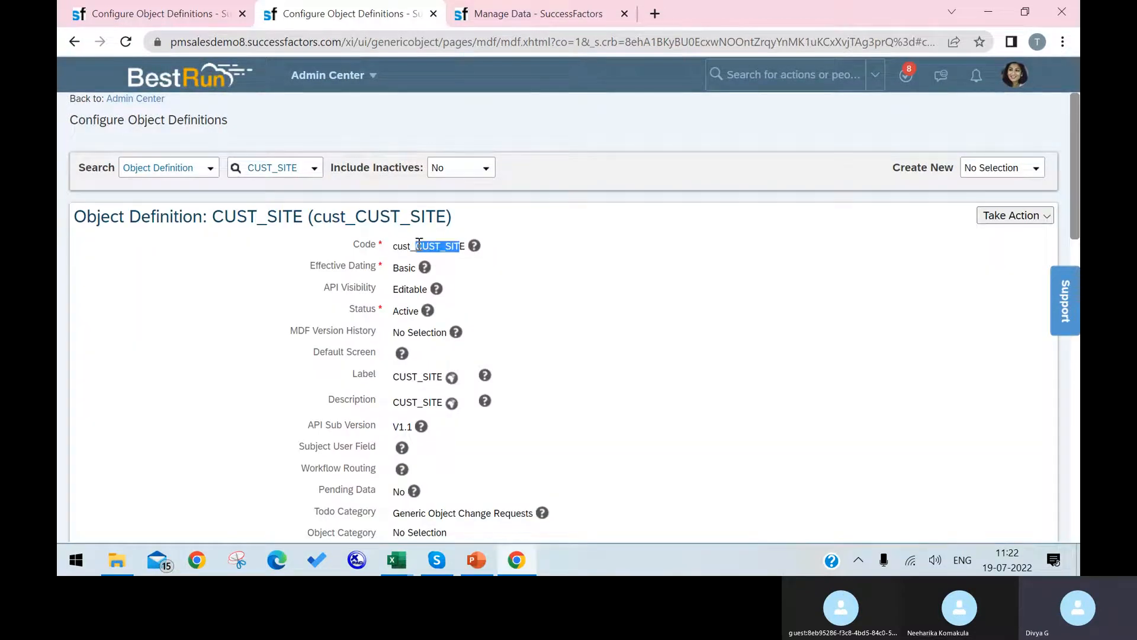
click(464, 246)
drag(462, 246, 415, 242)
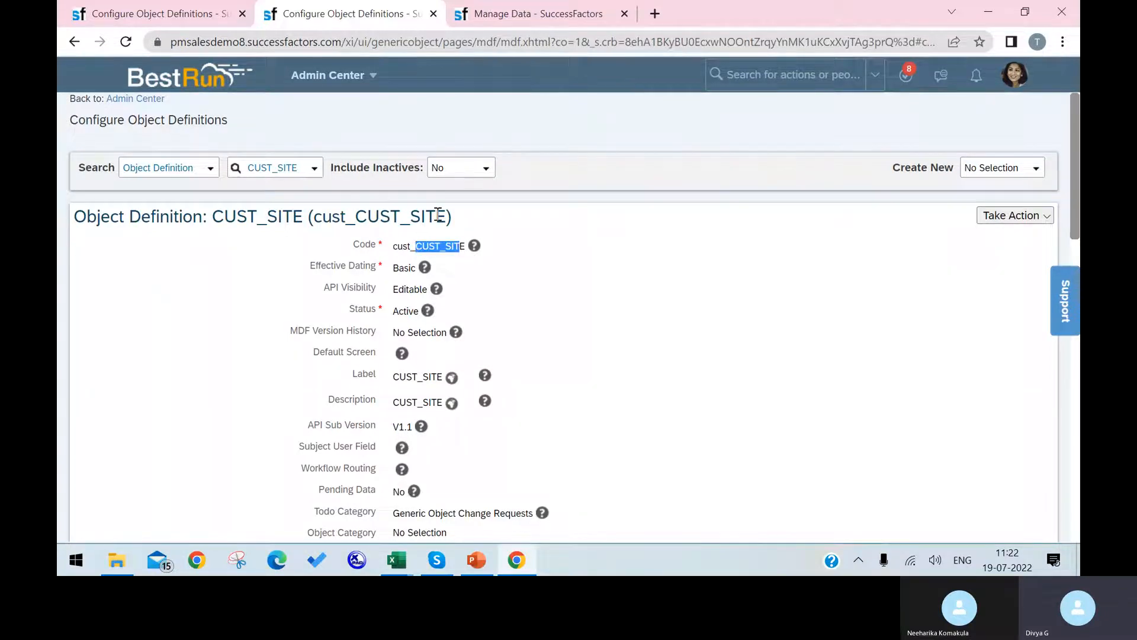
drag(444, 216, 318, 223)
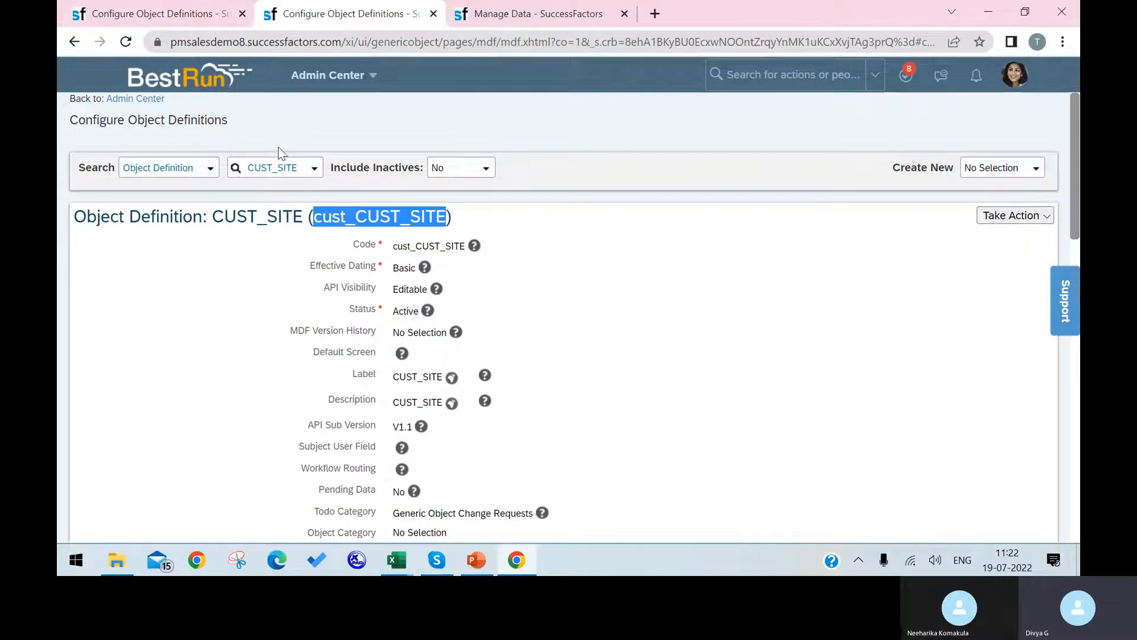
click(297, 168)
Search 'site' again, open the Siteee object, and copy its code cust_site.
click(297, 168)
text(site)
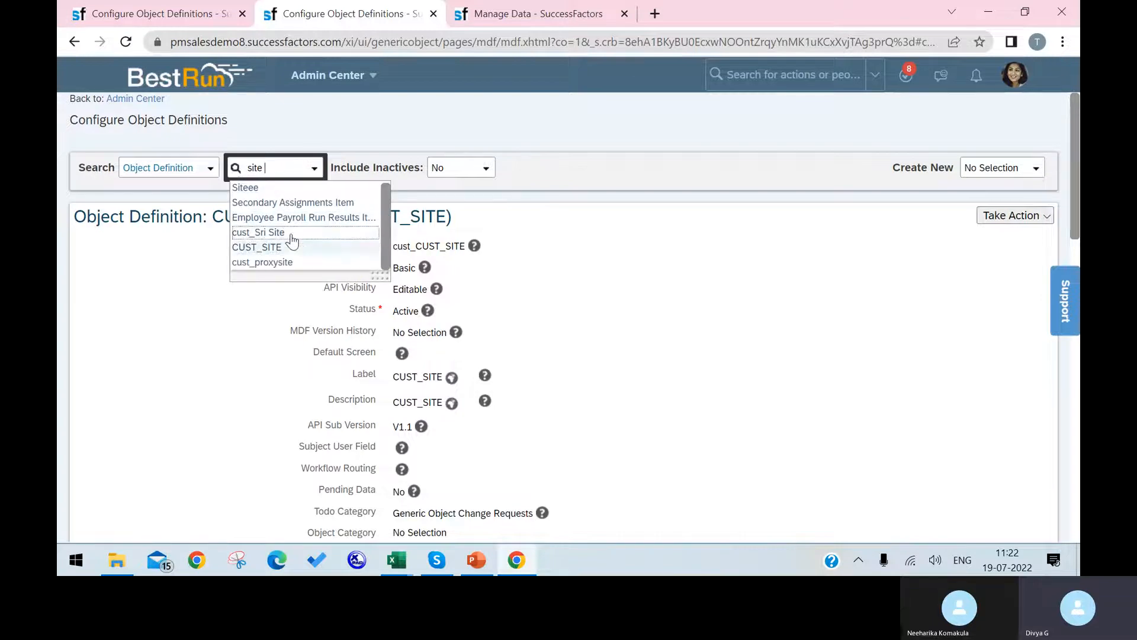
click(273, 188)
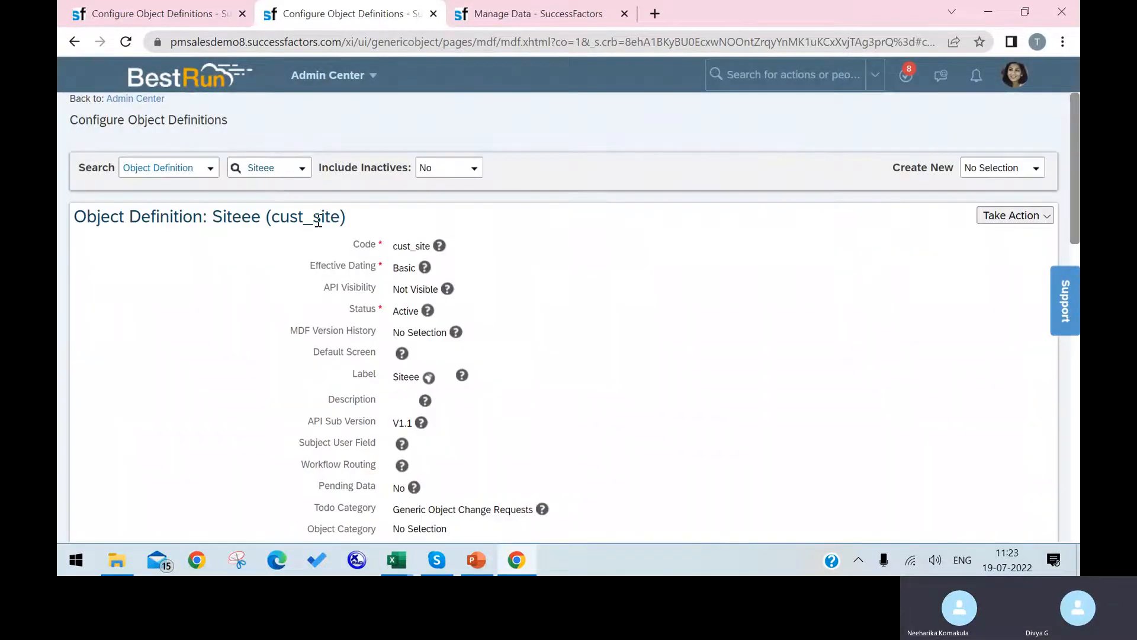
drag(341, 217, 272, 218)
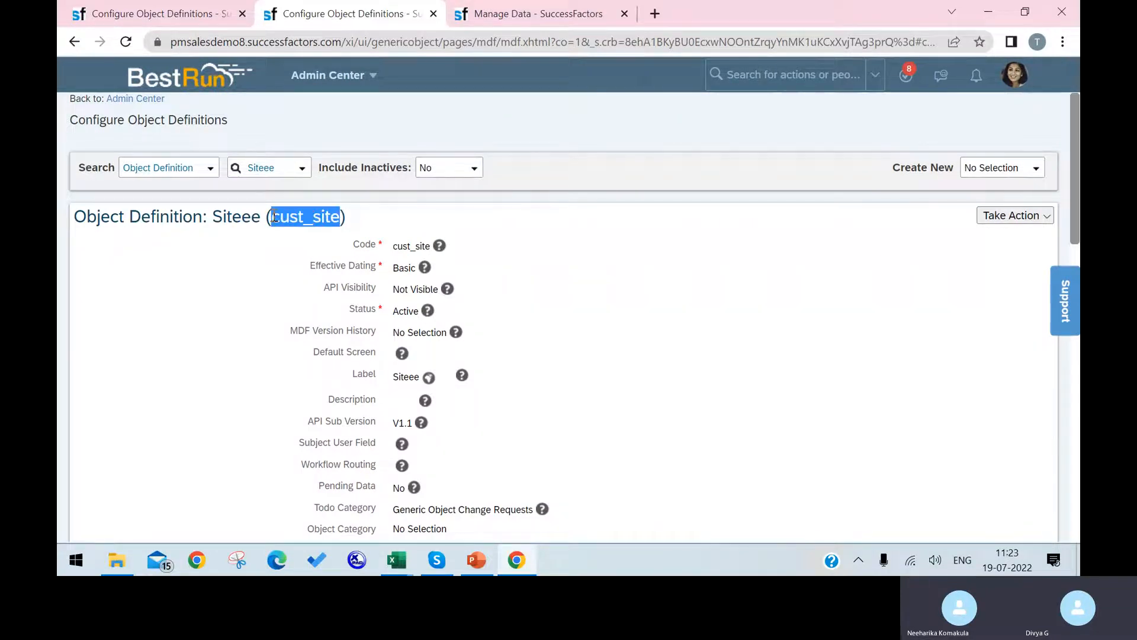
click(140, 13)
Scroll down the Position fields to the empty row, after briefly checking the Skype call.
scroll(237, 415, down, 3)
scroll(203, 415, down, 12)
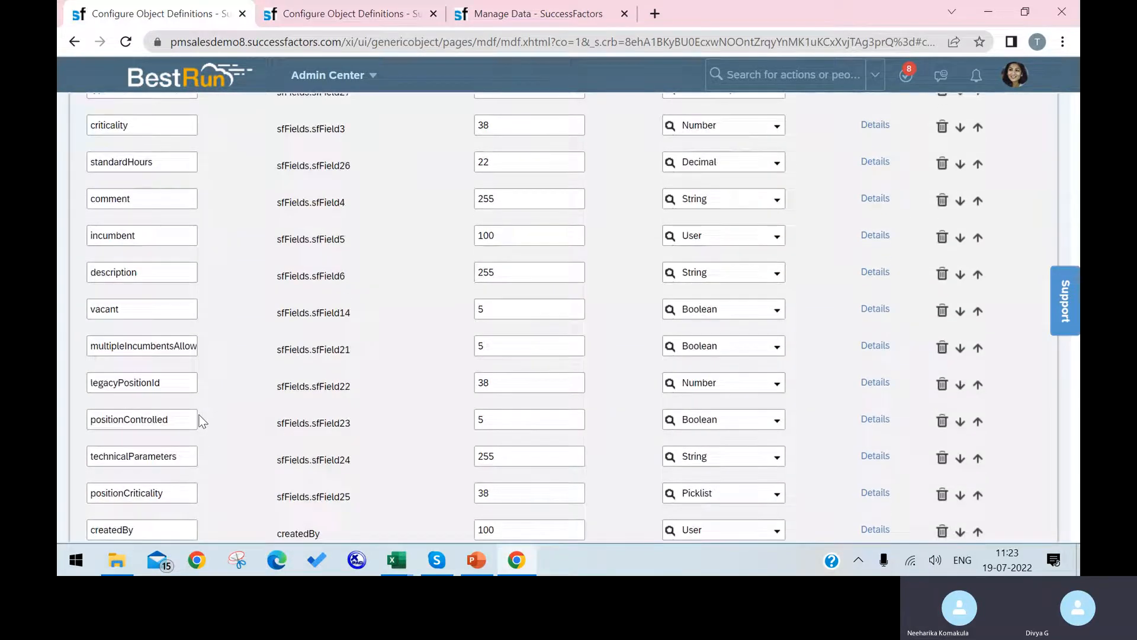
scroll(201, 421, down, 3)
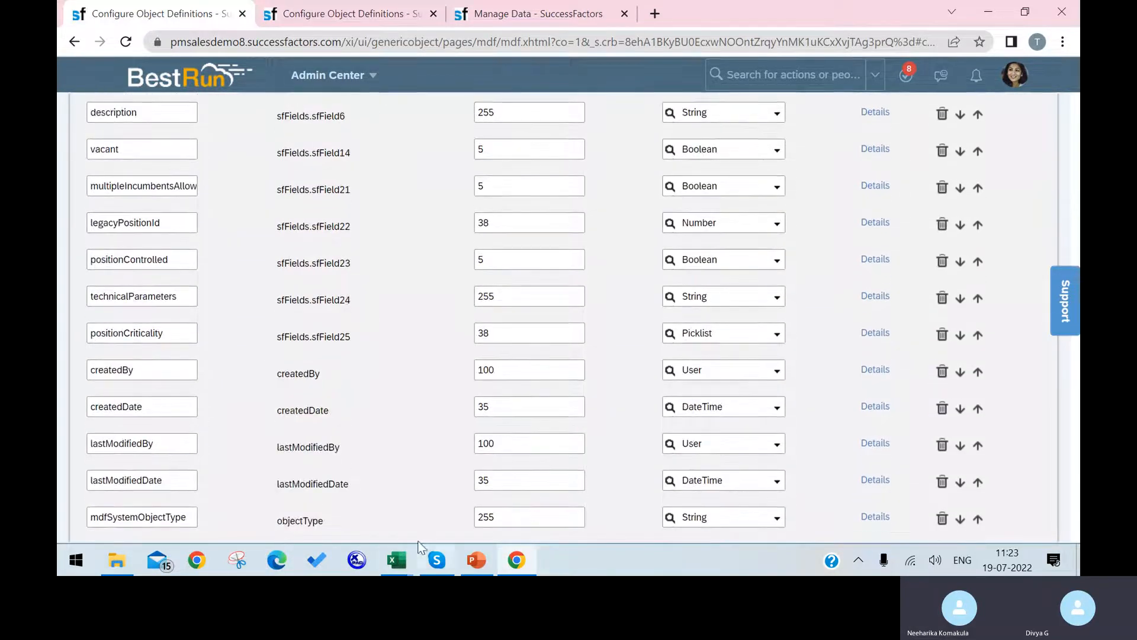
click(435, 560)
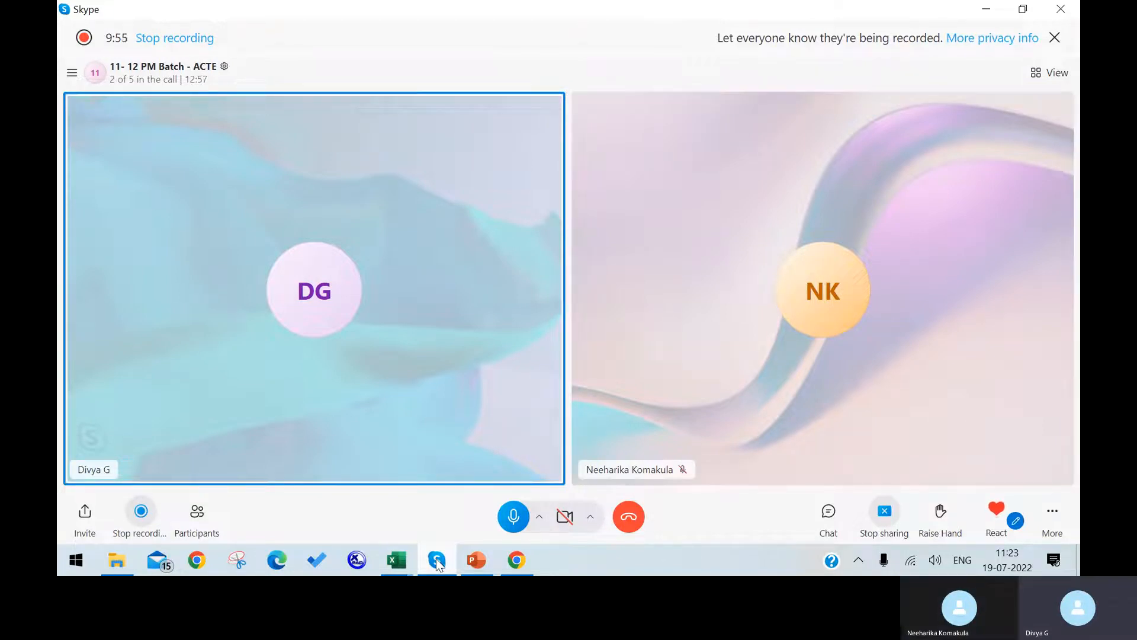
click(437, 560)
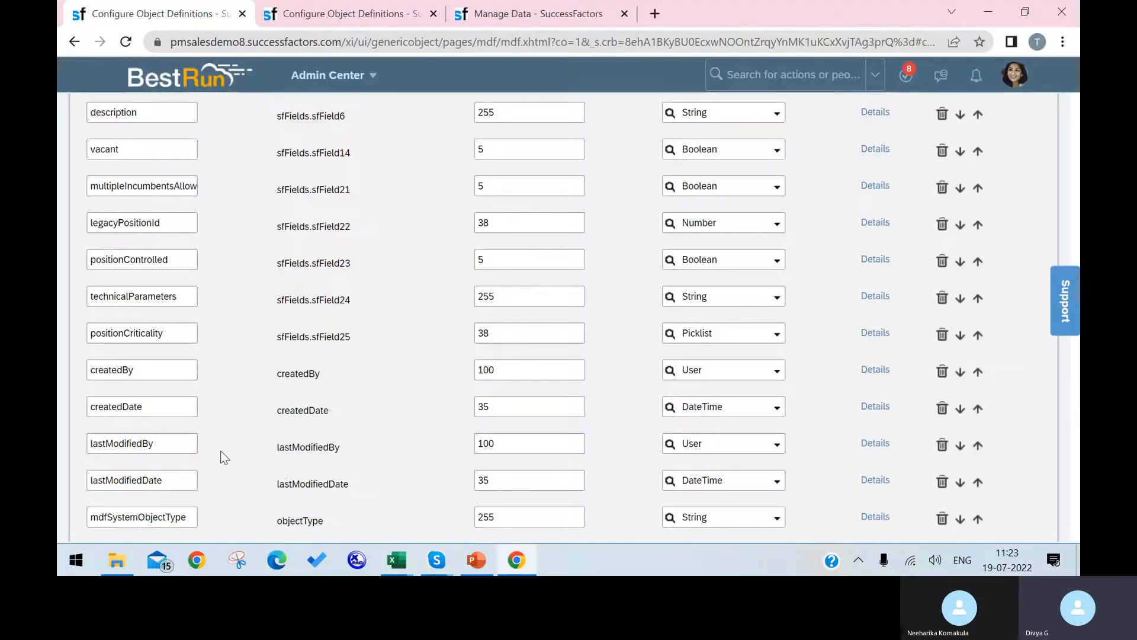
scroll(224, 456, down, 4)
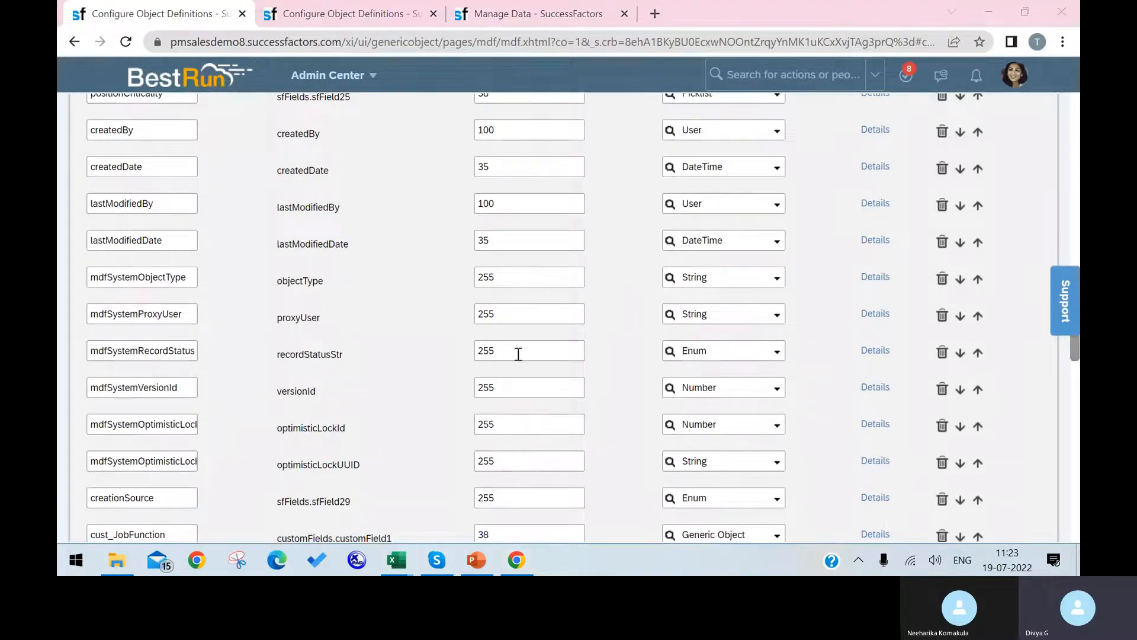
scroll(264, 381, down, 10)
Add a new String field cust_site with maximum length 32 and open its Details.
click(156, 378)
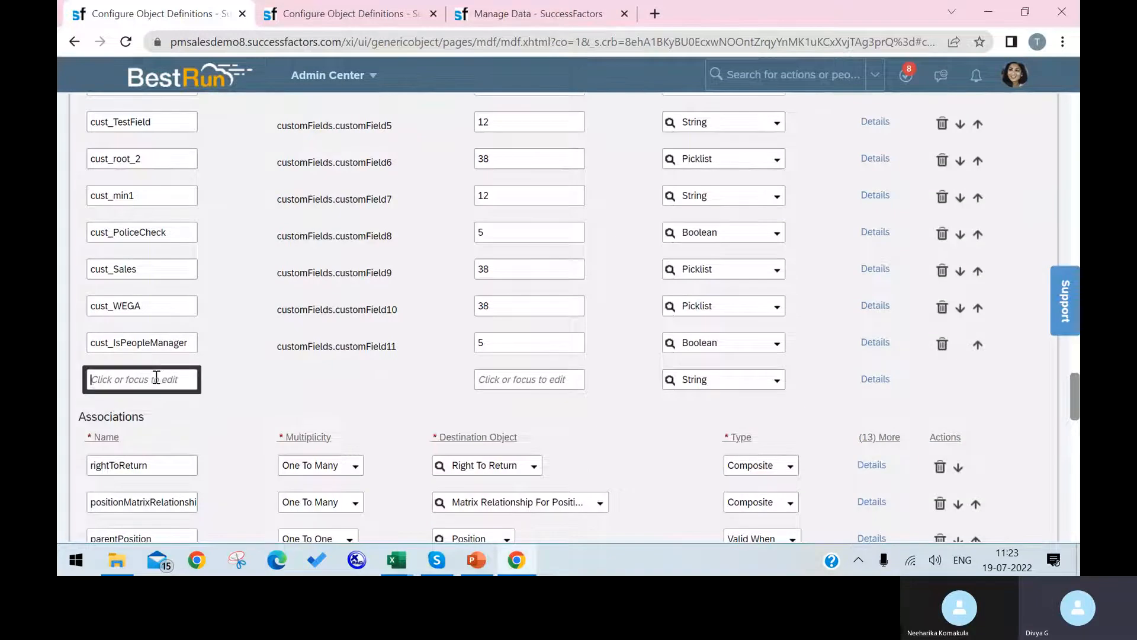
text(cust_site)
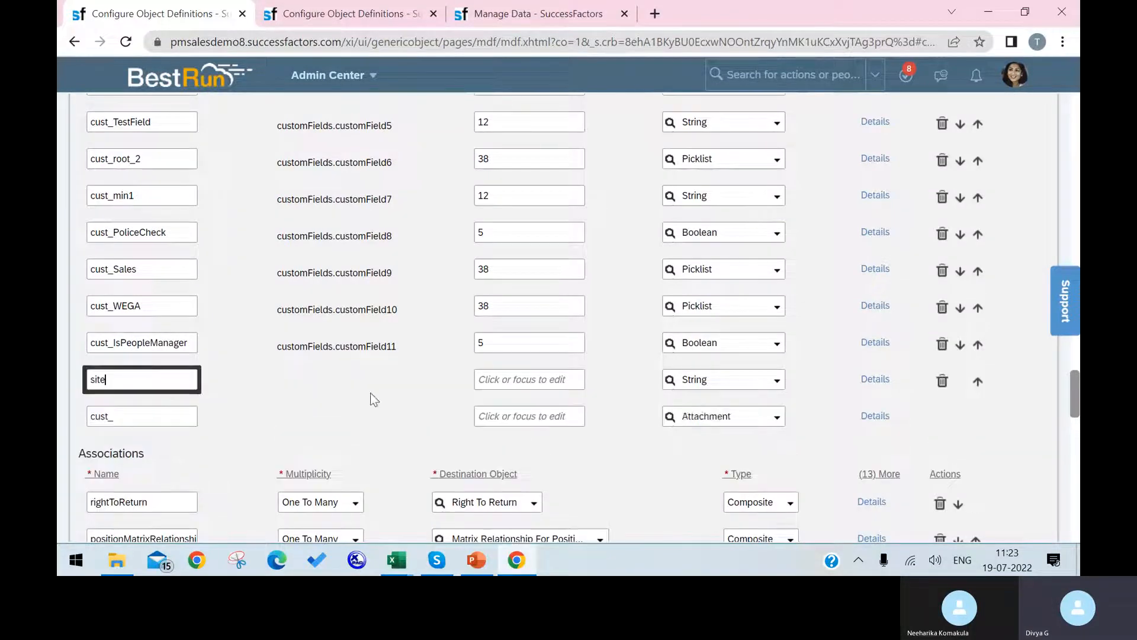
click(537, 385)
text(23)
double_click(507, 374)
text(32)
click(639, 414)
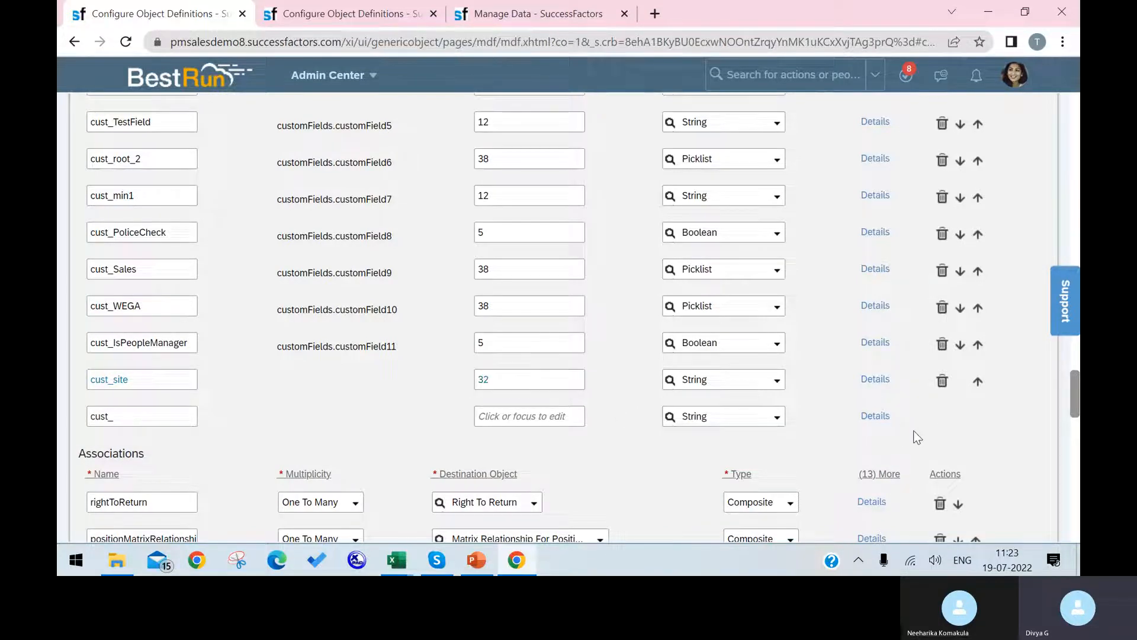
scroll(933, 417, down, 7)
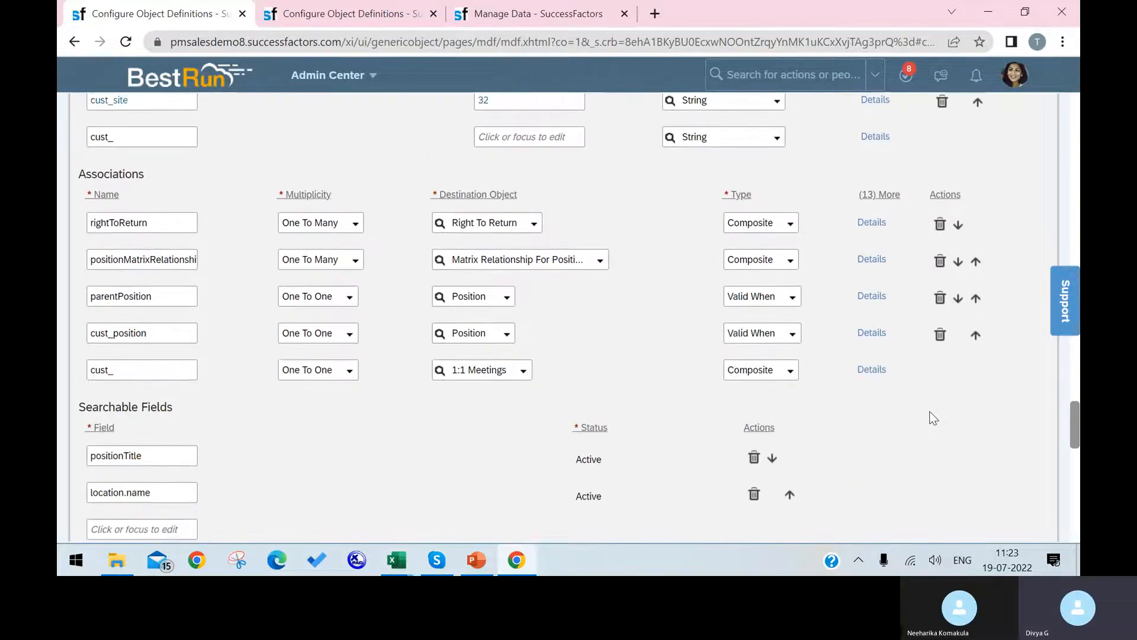
scroll(225, 307, up, 5)
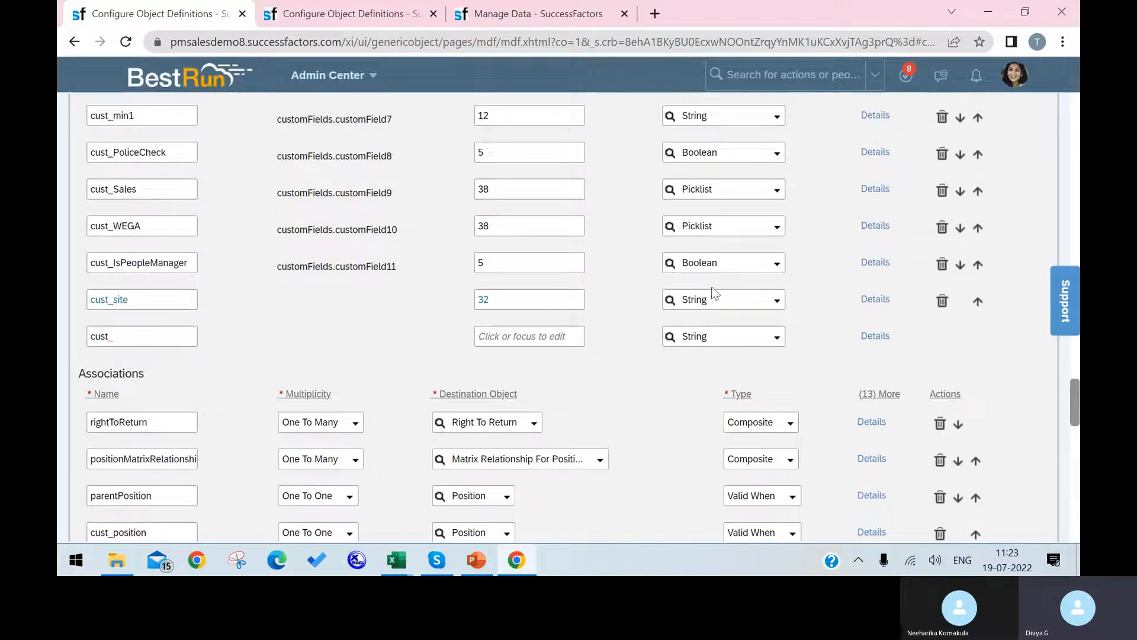
click(875, 300)
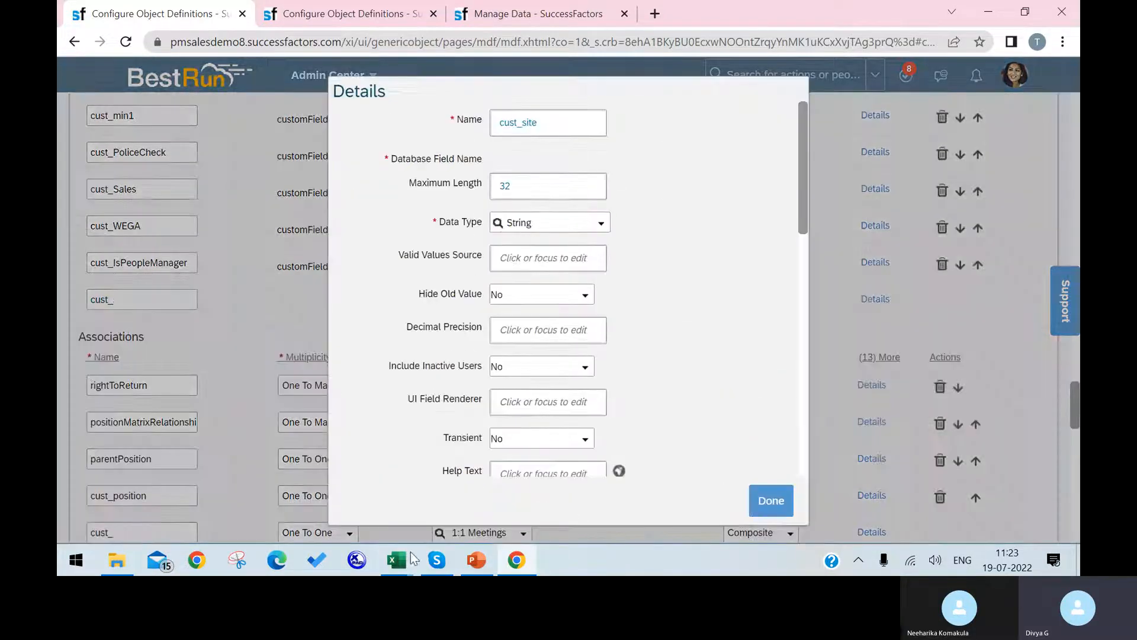
Check the reference mapping table picture in the Association_New1 workbook.
mouse_move(413, 558)
click(524, 491)
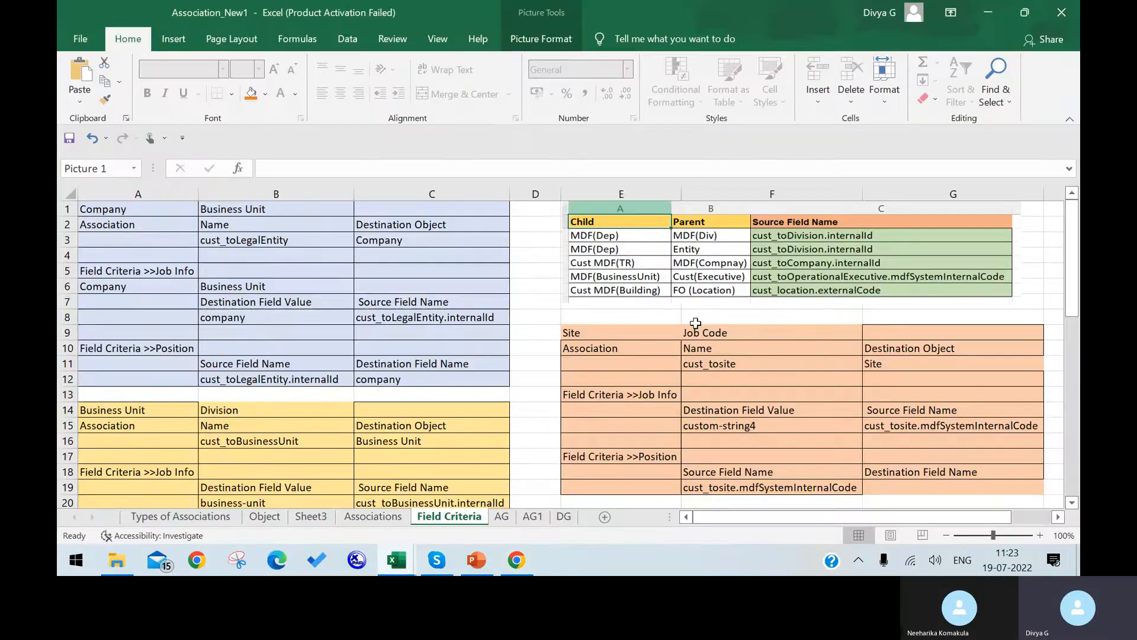
click(643, 269)
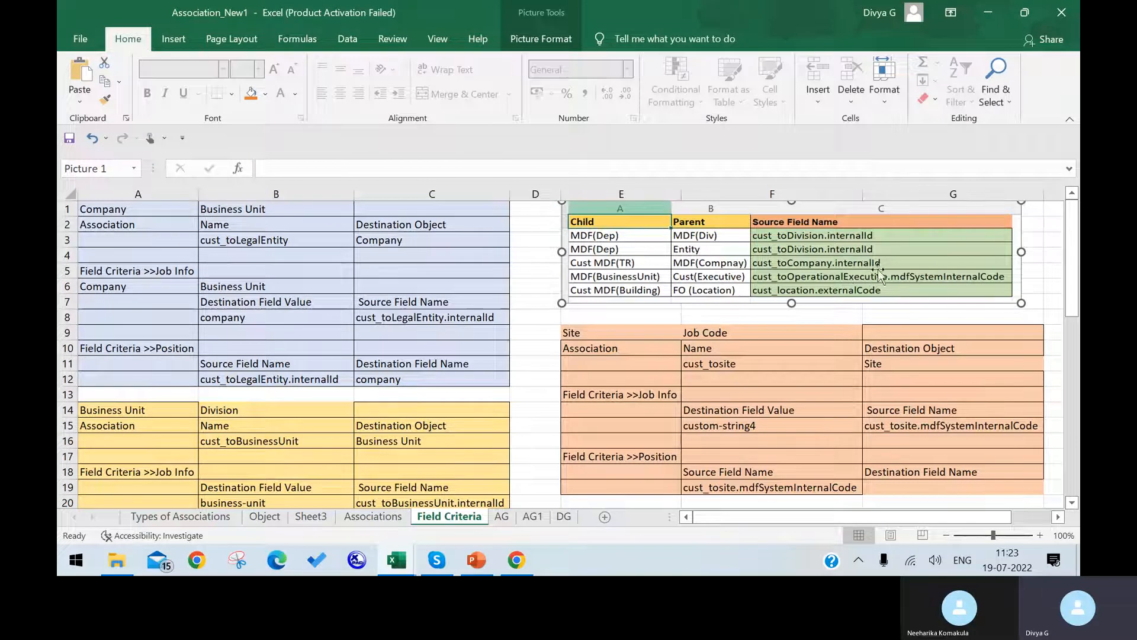
Begin cust_site's field criteria source name with 'cu', then view Manage Data for Position 10004.
click(517, 559)
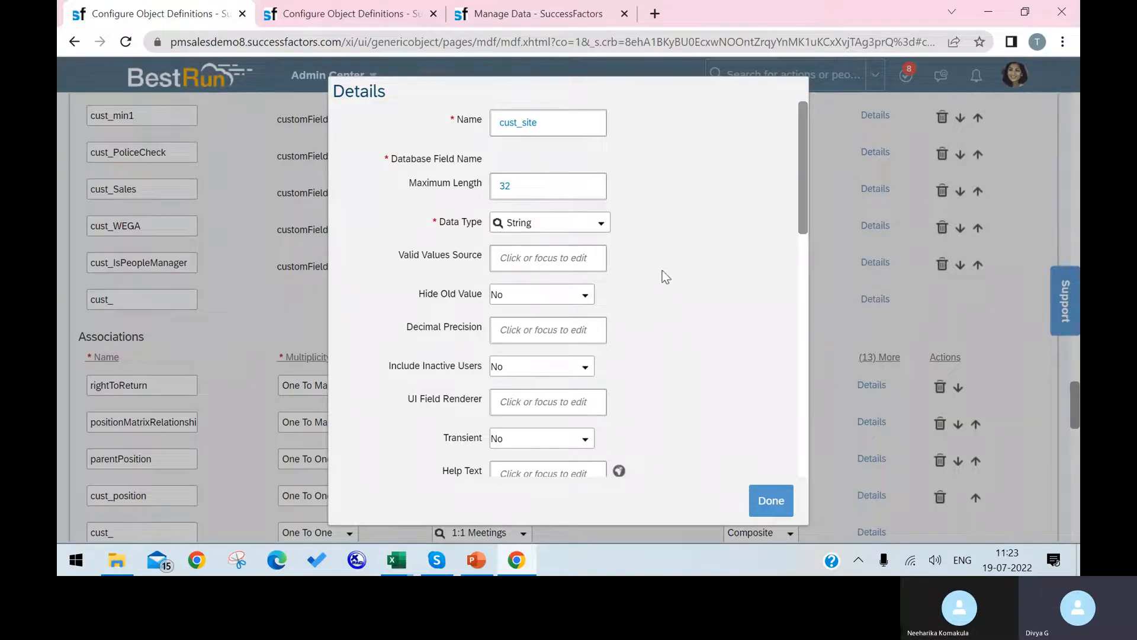
scroll(591, 260, down, 6)
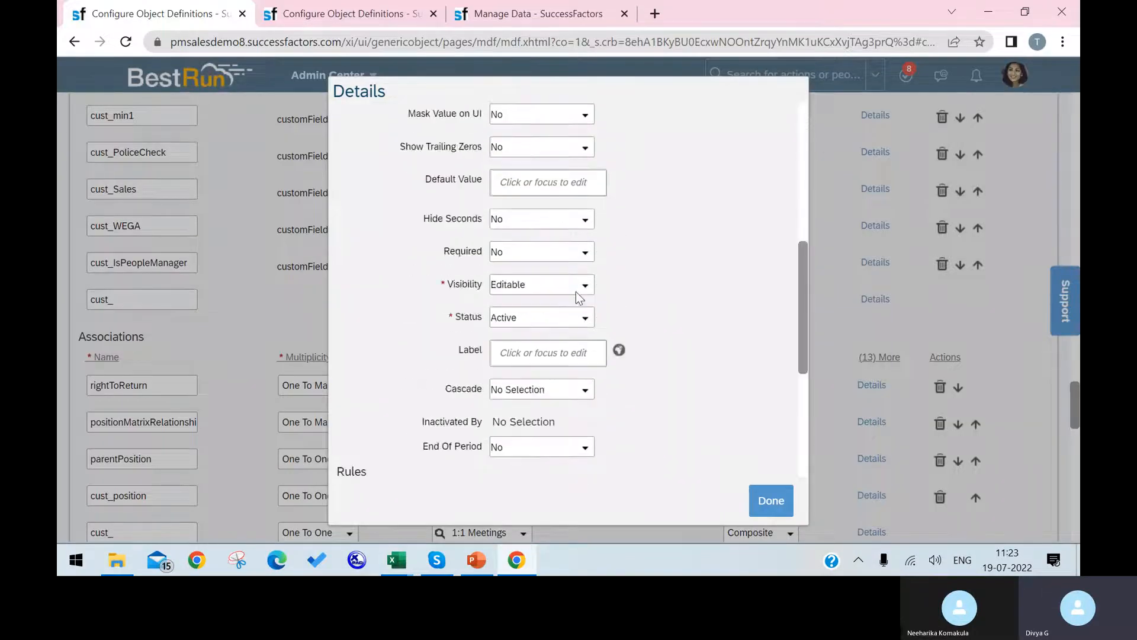
scroll(578, 296, down, 5)
click(407, 319)
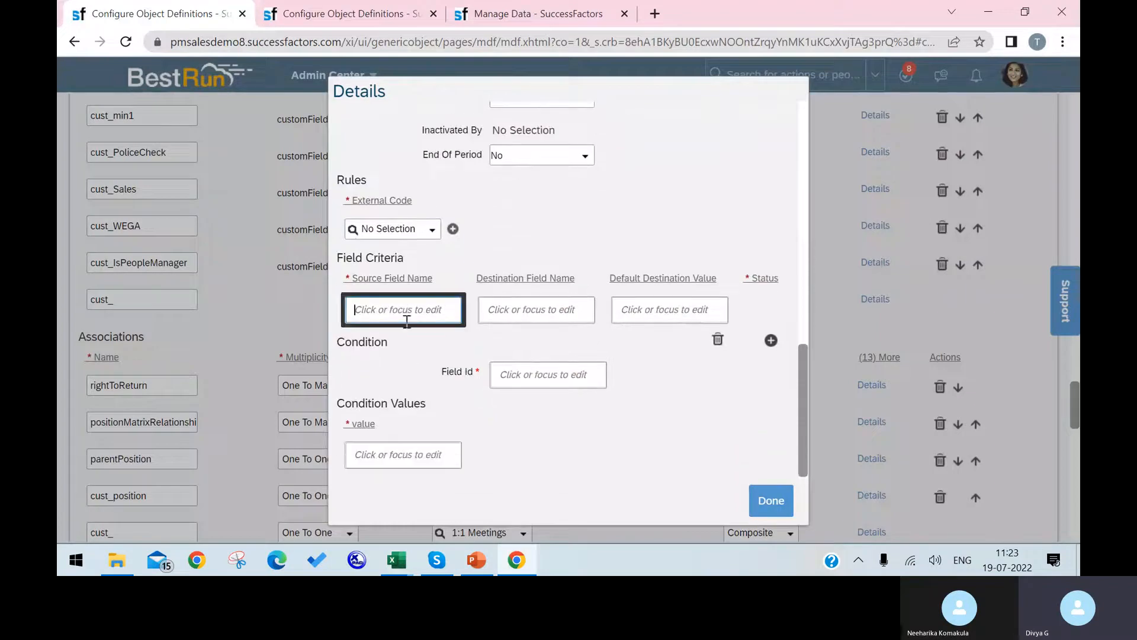
text(cust_to)
click(527, 13)
scroll(457, 175, up, 4)
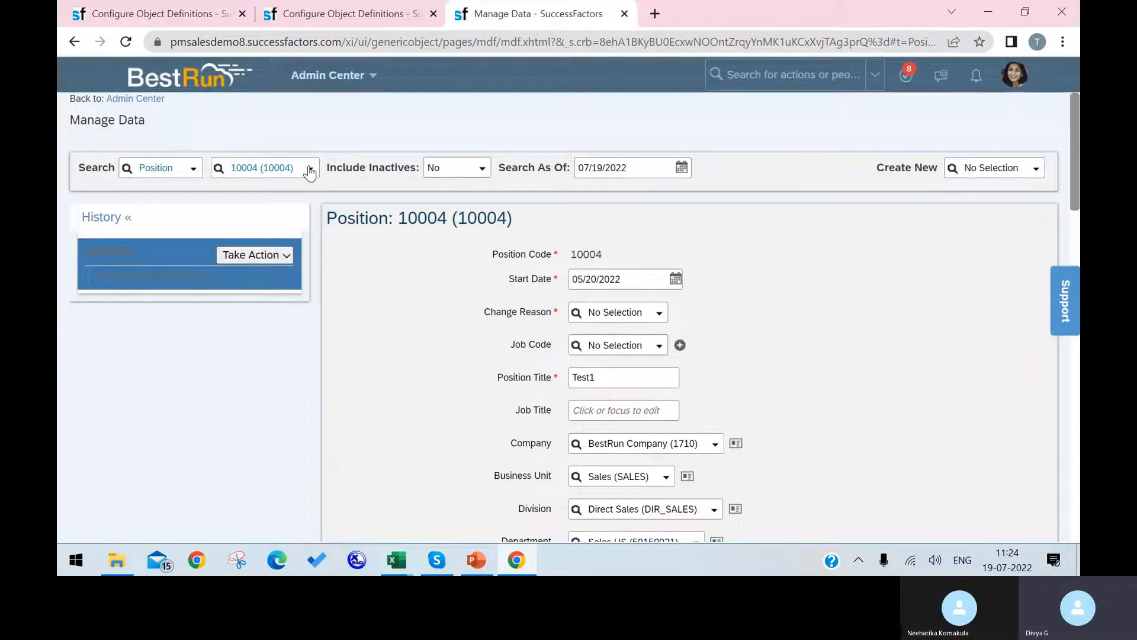
In the second tab, open the Company object definition and copy its code LegalEntity.
click(355, 13)
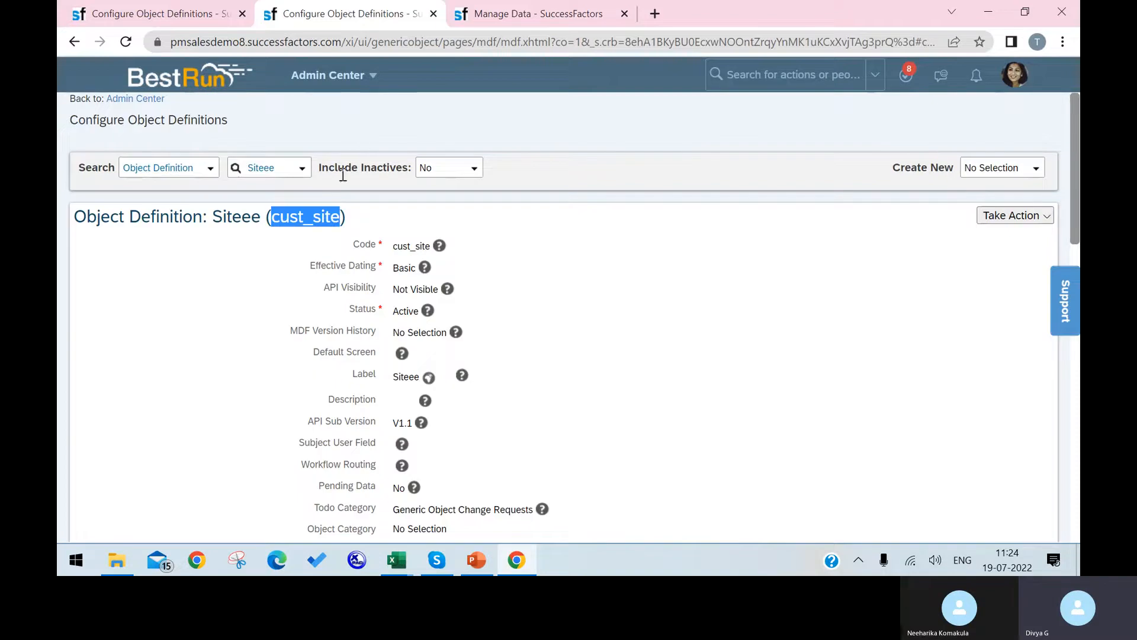
click(271, 168)
click(302, 172)
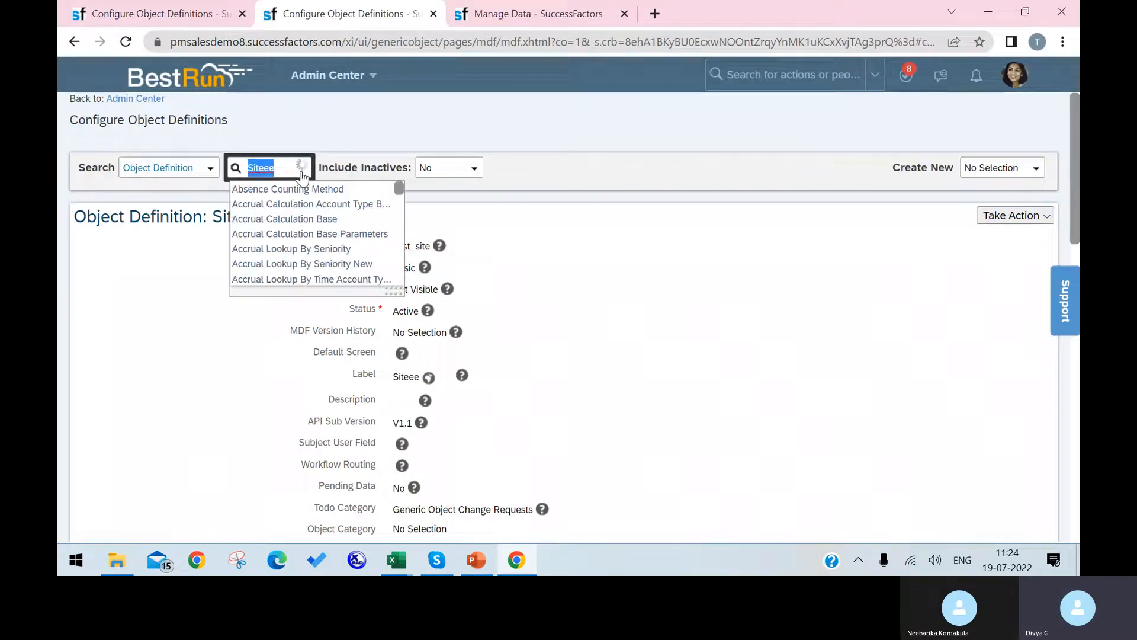
text(company)
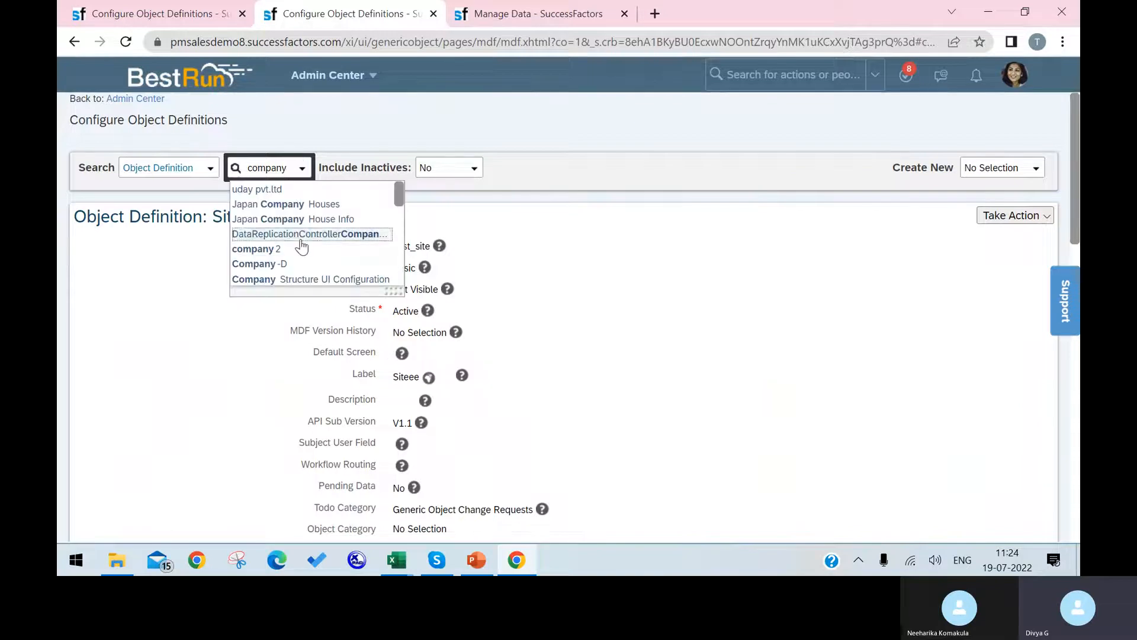
scroll(304, 247, down, 5)
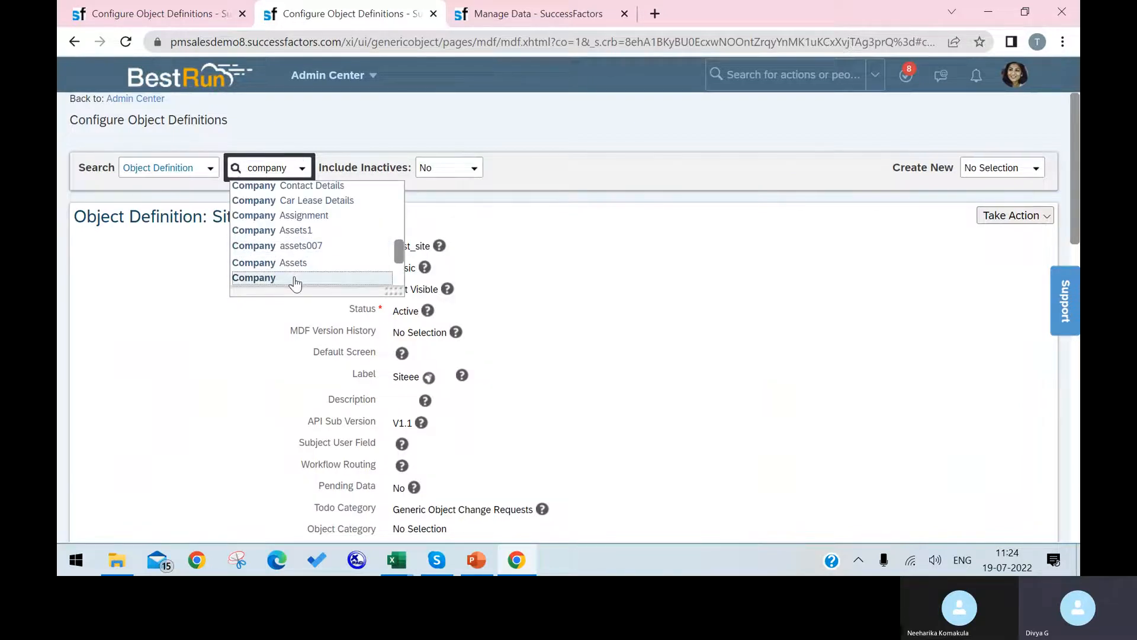
click(295, 276)
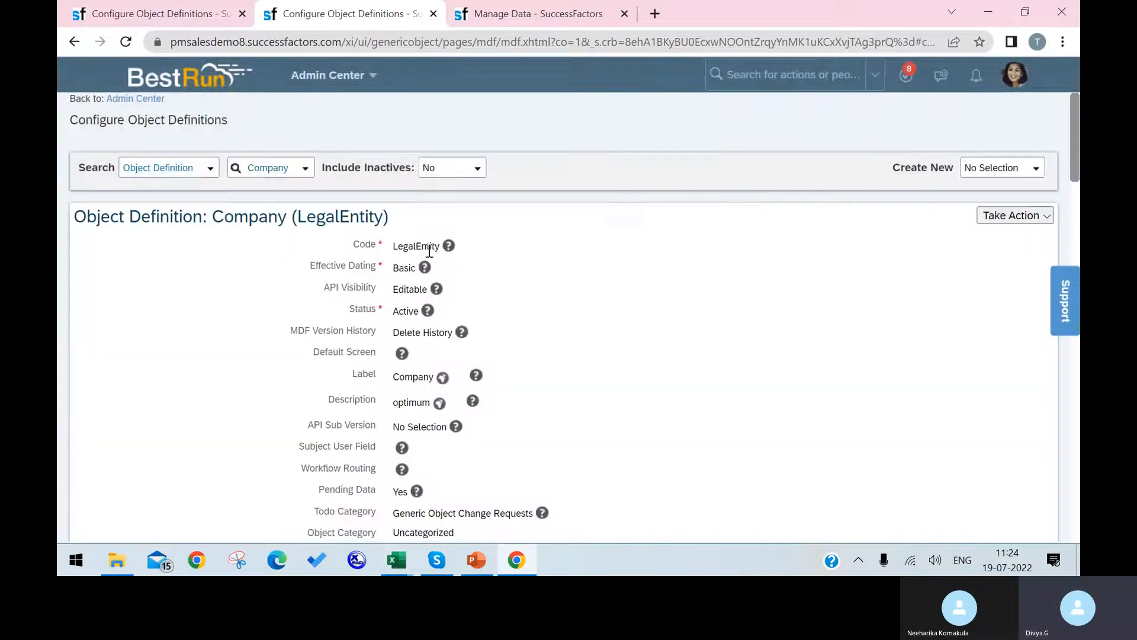
drag(440, 246, 394, 248)
key(ctrl+c)
Complete cust_site's source field name as cust_toLegalEntity.internalId.
click(151, 13)
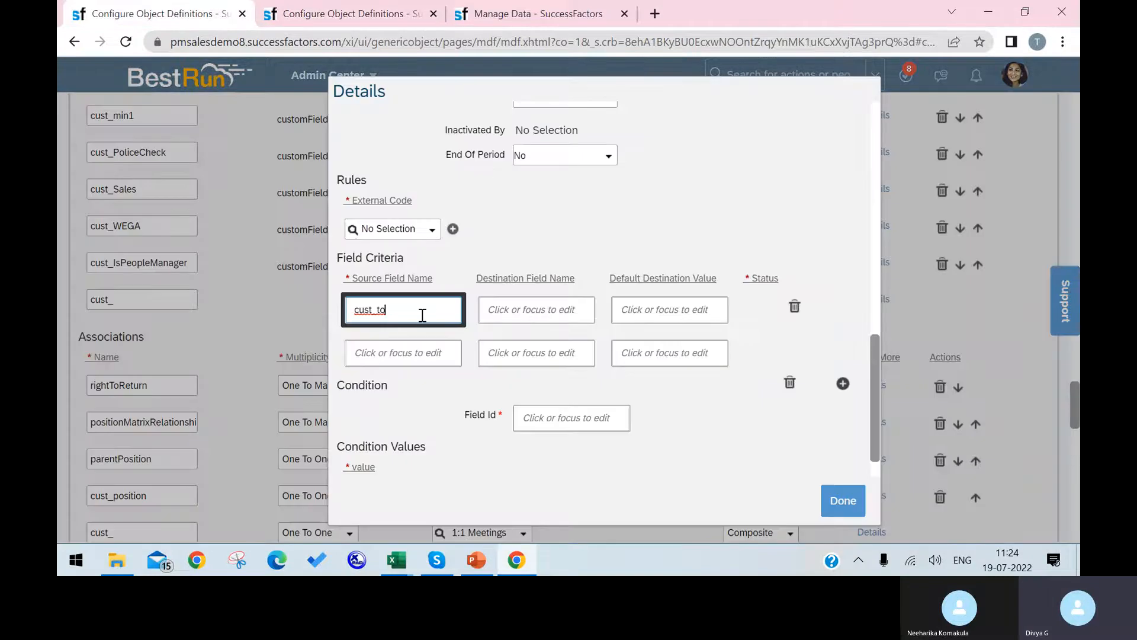
key(ctrl+v)
text(.internalid)
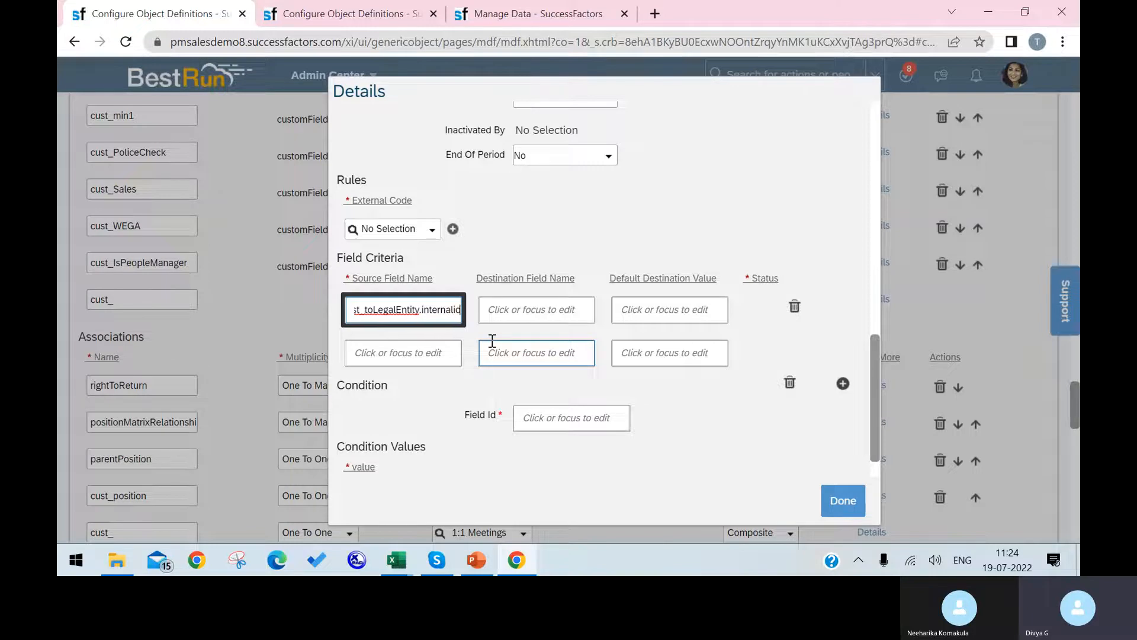
key(BackSpace)
key(BackSpace)
text(Id)
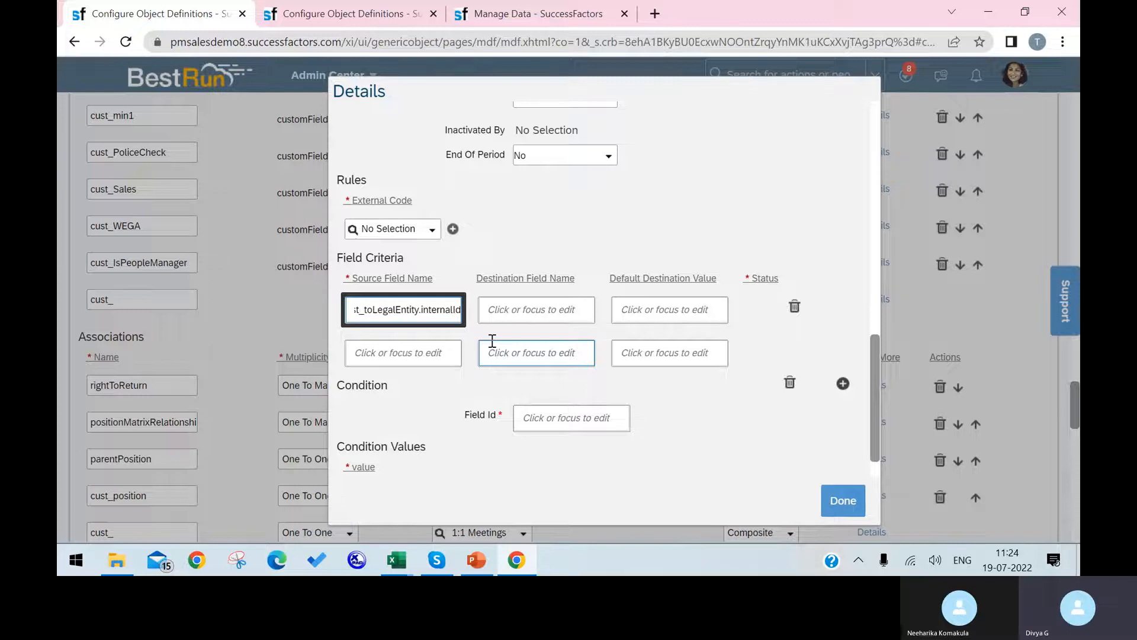
Paste Company as the destination field name, then bring the Association_New1 workbook forward.
click(535, 309)
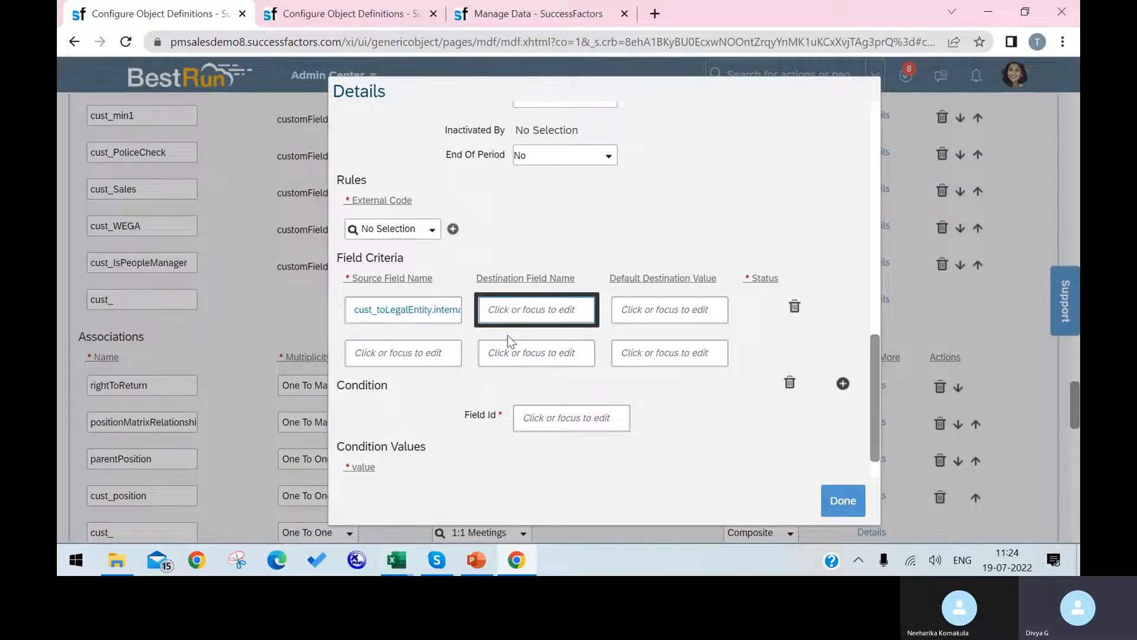
click(360, 12)
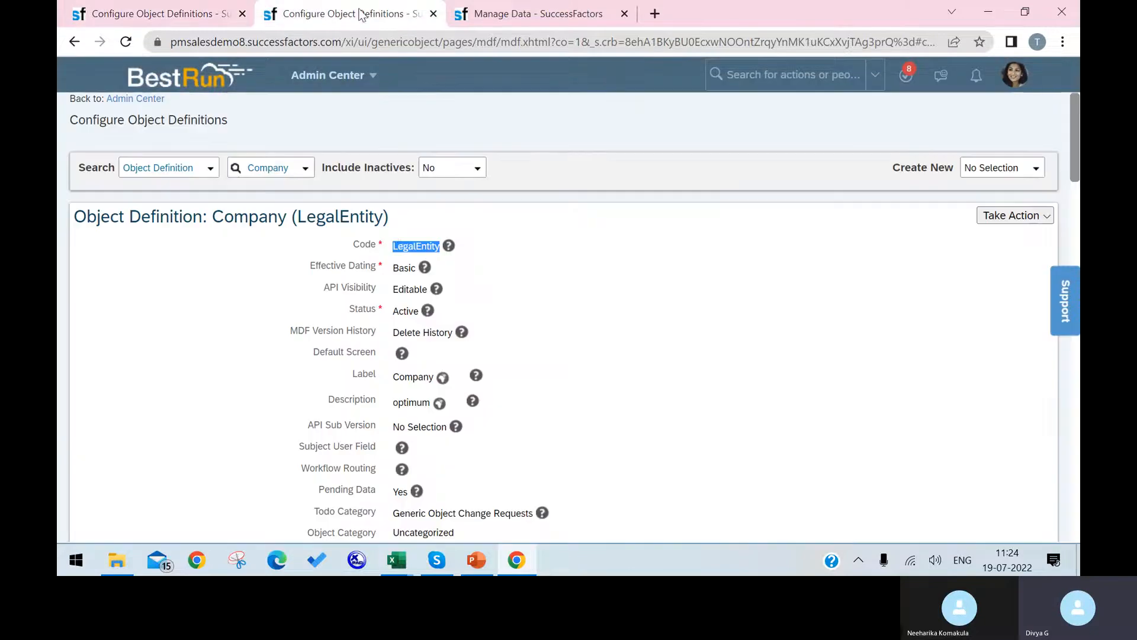
drag(291, 216, 211, 215)
key(ctrl+c)
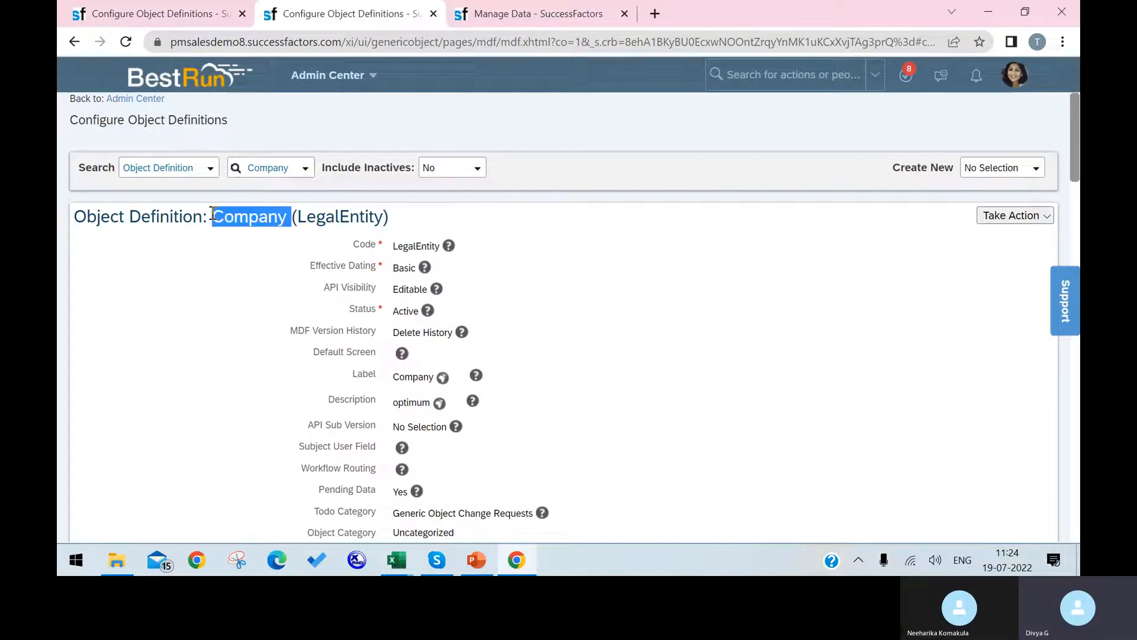
click(111, 15)
key(ctrl+v)
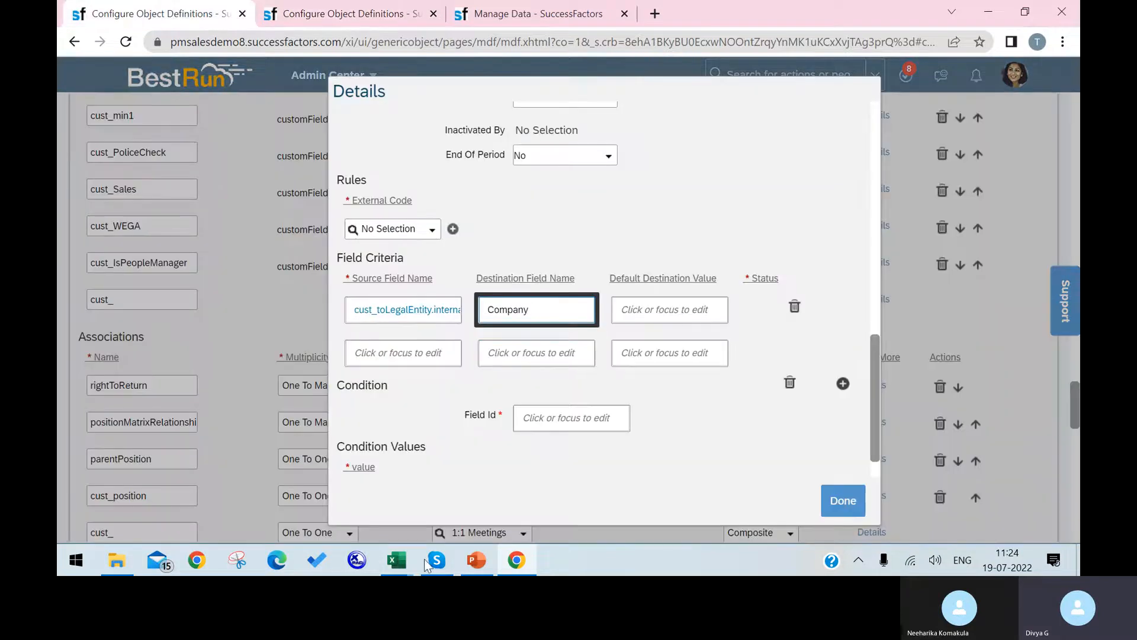
mouse_move(397, 562)
click(531, 505)
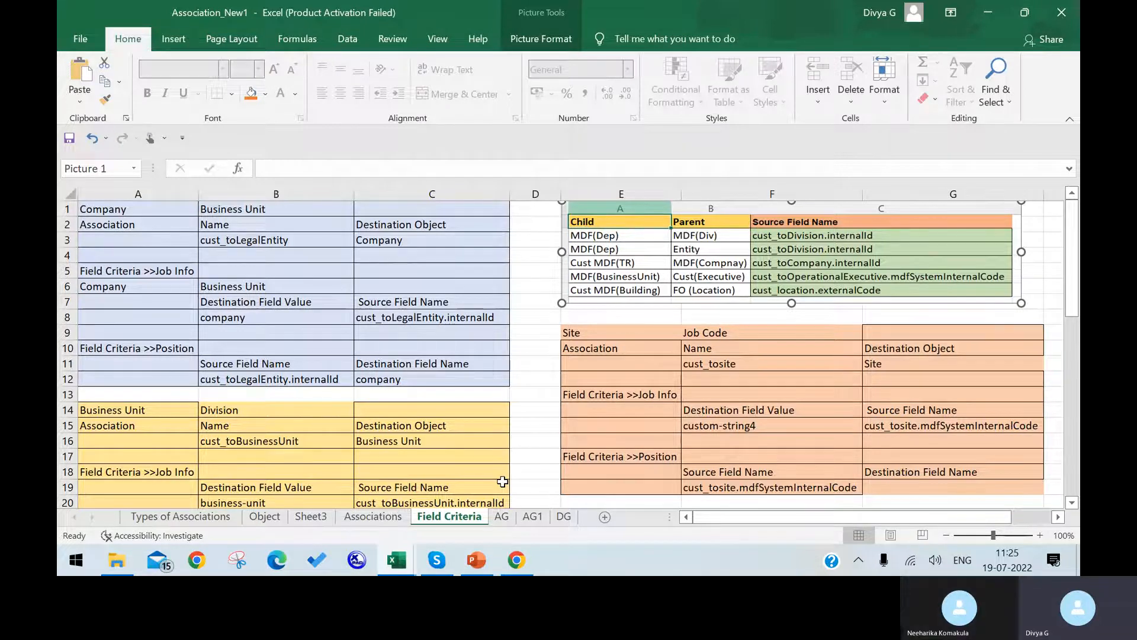
Close businessUnit's details, save the Position definition, and dismiss the field-criteria error.
click(517, 560)
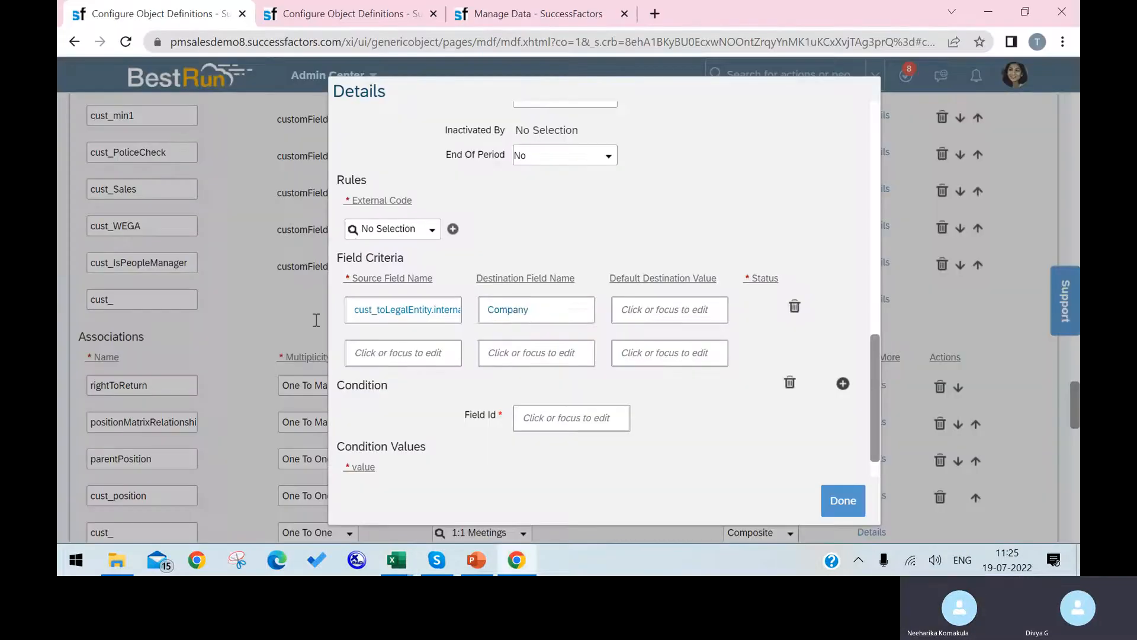
click(852, 502)
scroll(909, 457, down, 10)
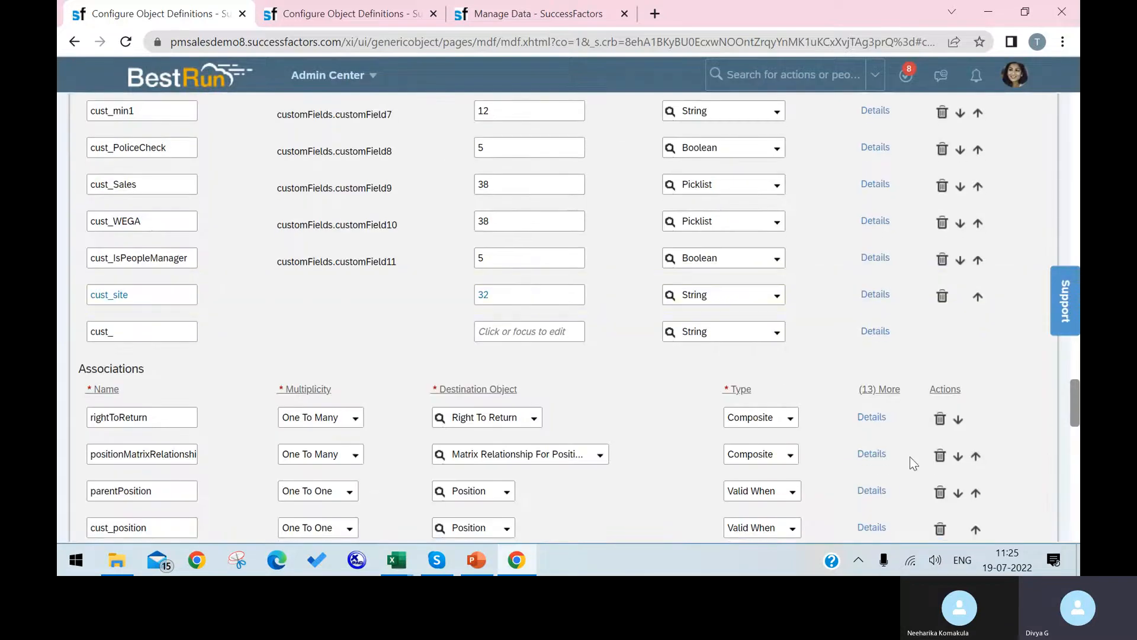
scroll(978, 462, down, 10)
click(1014, 494)
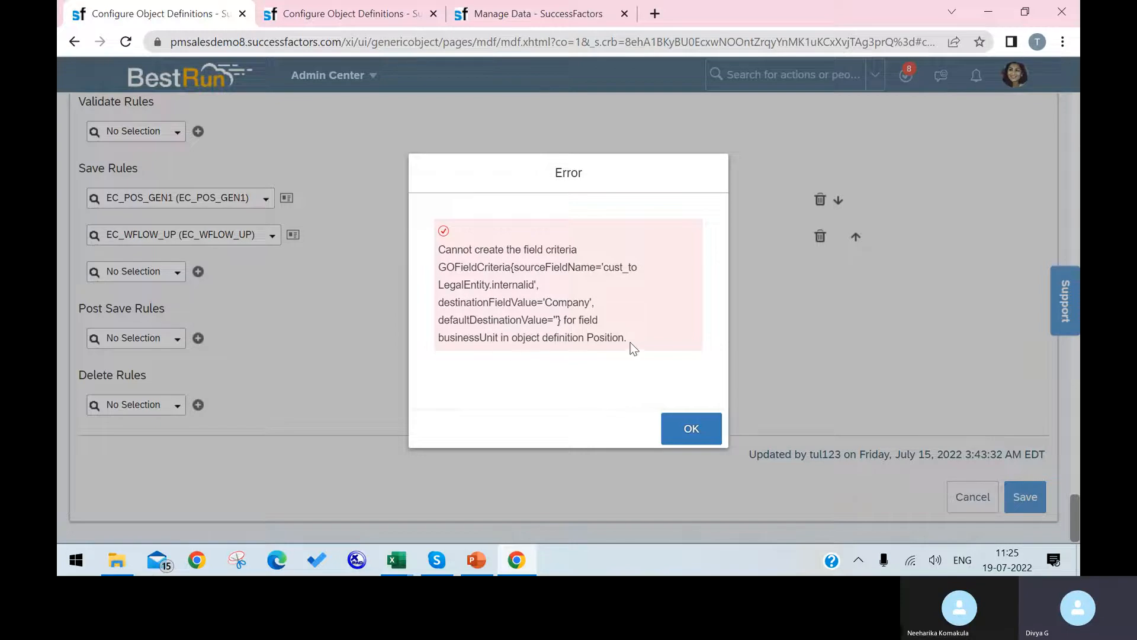
click(691, 428)
Reopen businessUnit's details and inspect the cust_toLegalEntity.internalId source field name.
scroll(489, 308, up, 15)
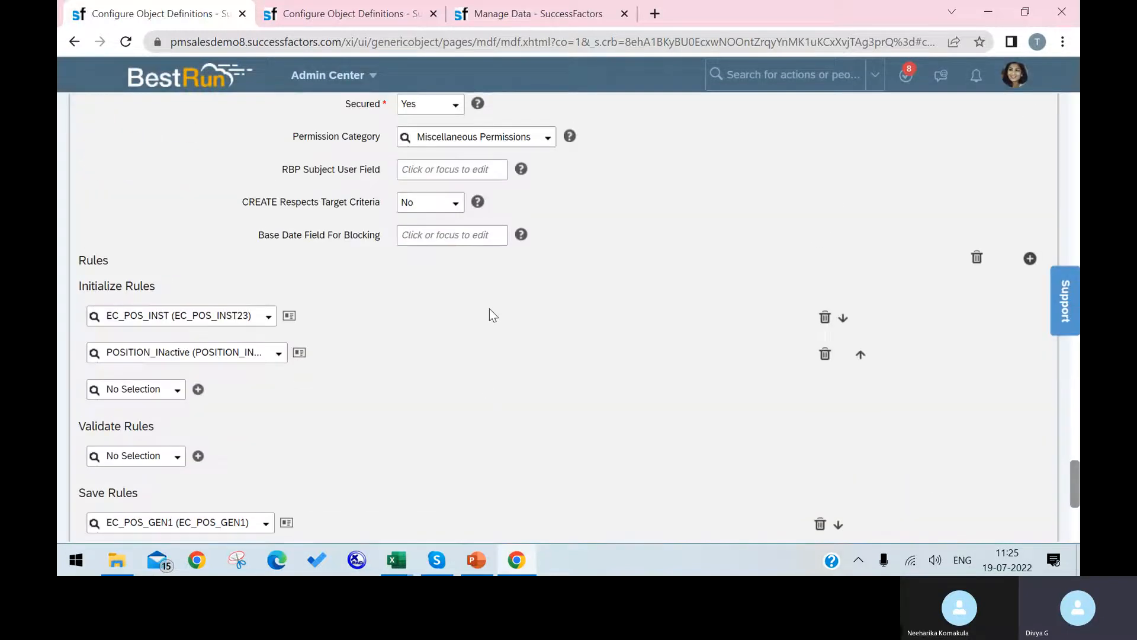
scroll(490, 305, up, 15)
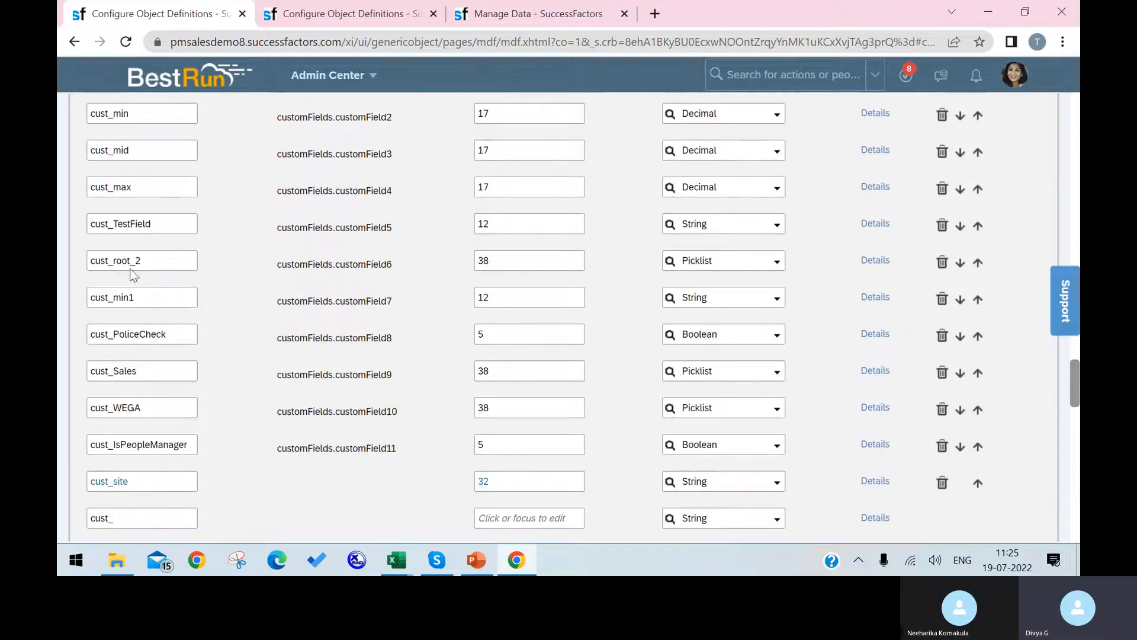
scroll(131, 225, up, 5)
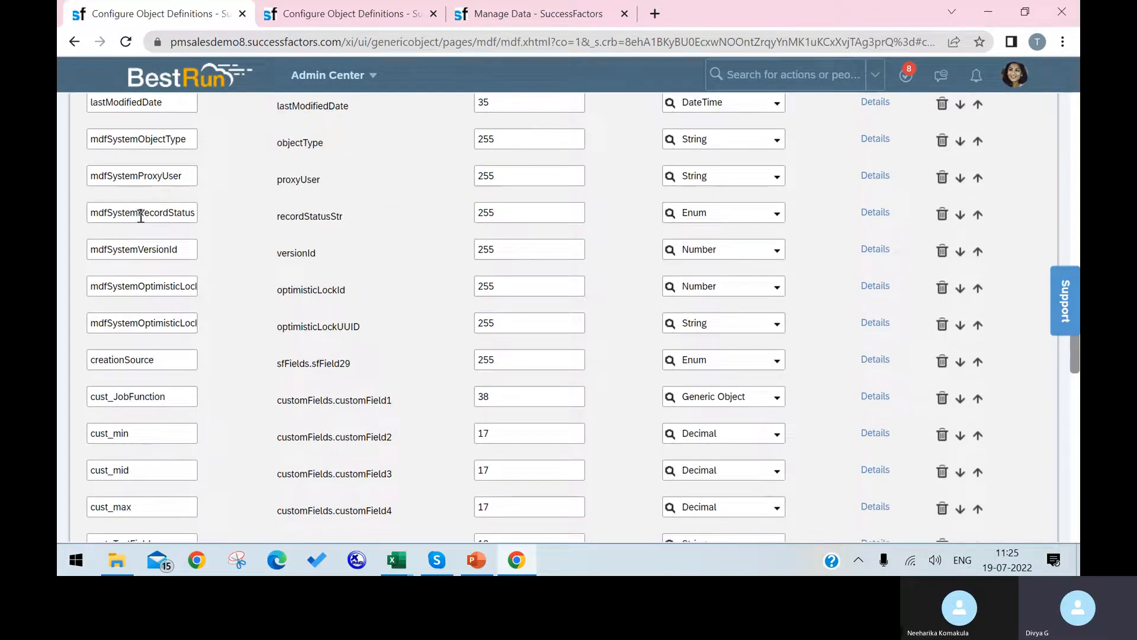
scroll(141, 216, up, 10)
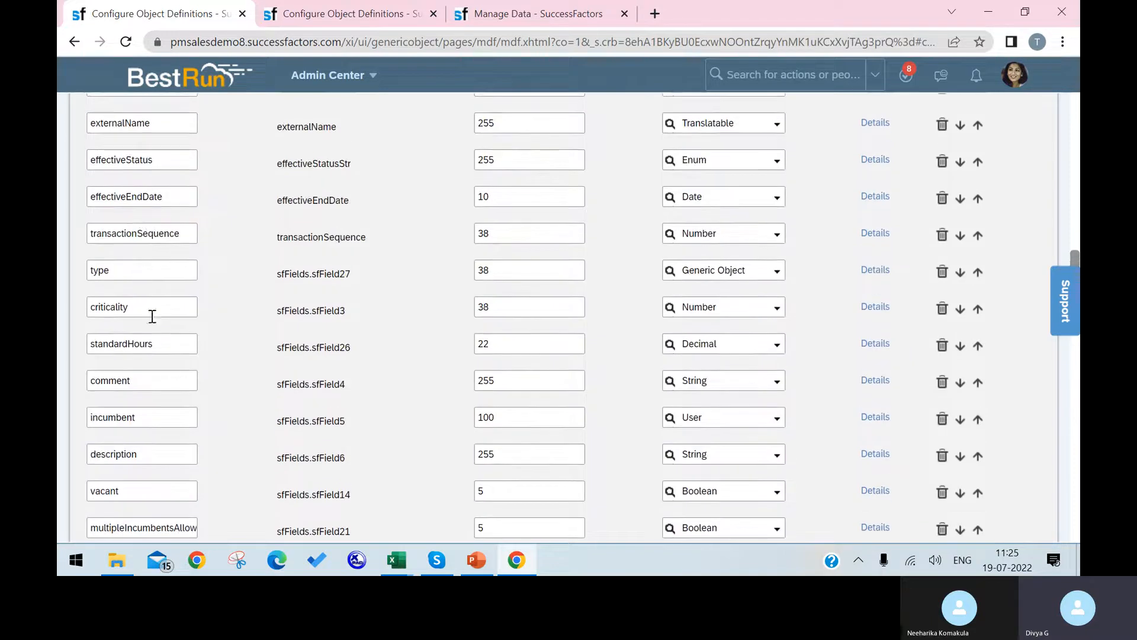
scroll(174, 379, down, 1)
scroll(174, 377, up, 8)
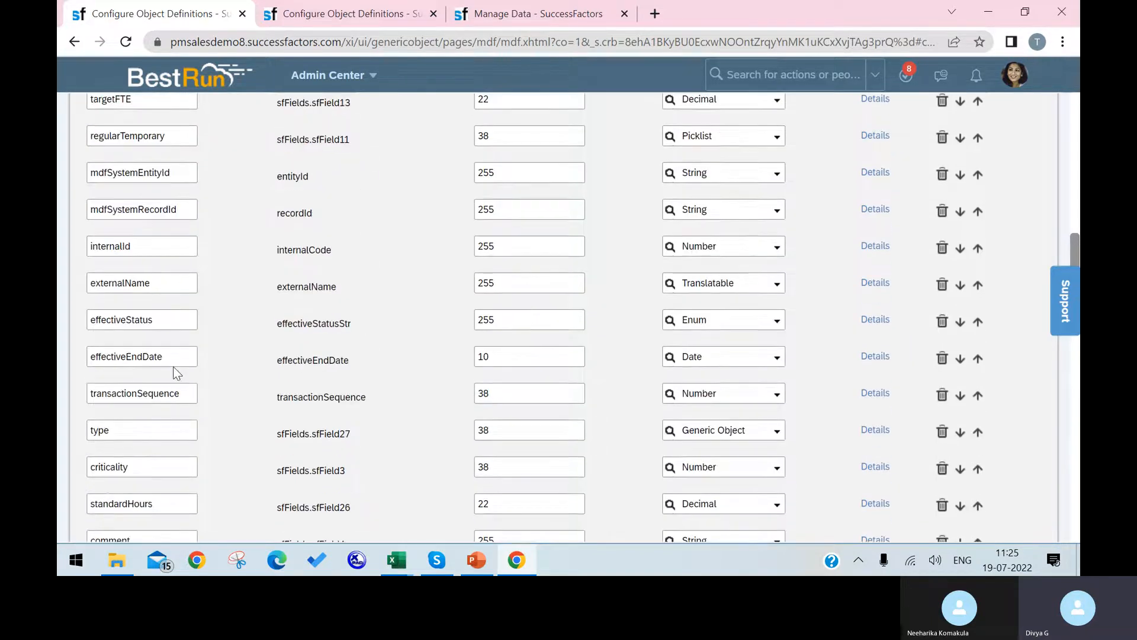
scroll(175, 363, up, 3)
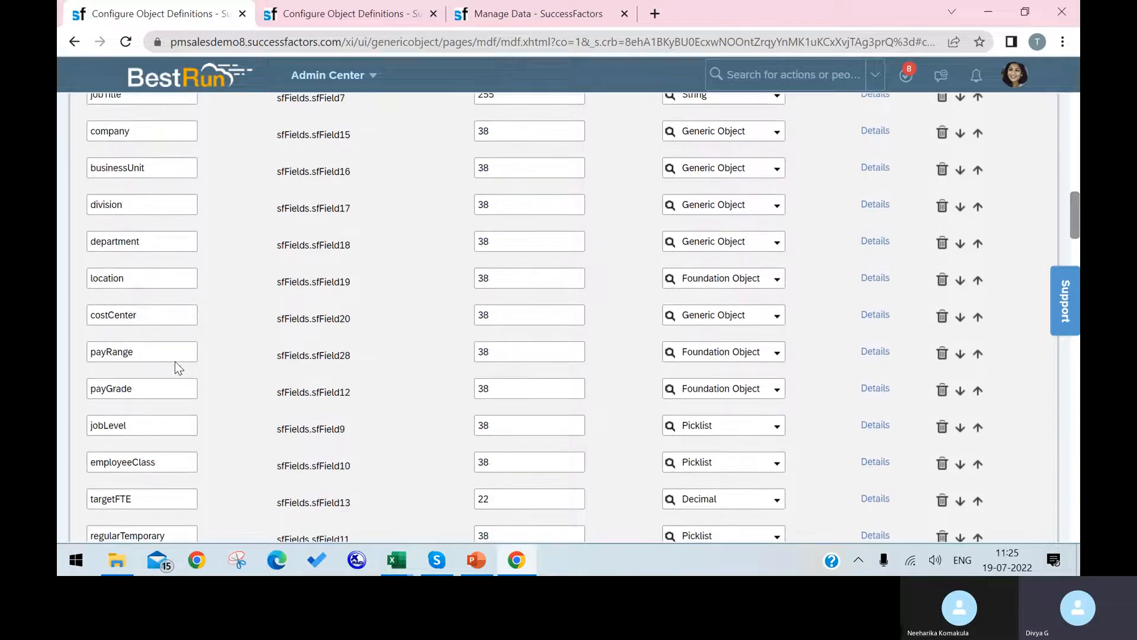
click(874, 173)
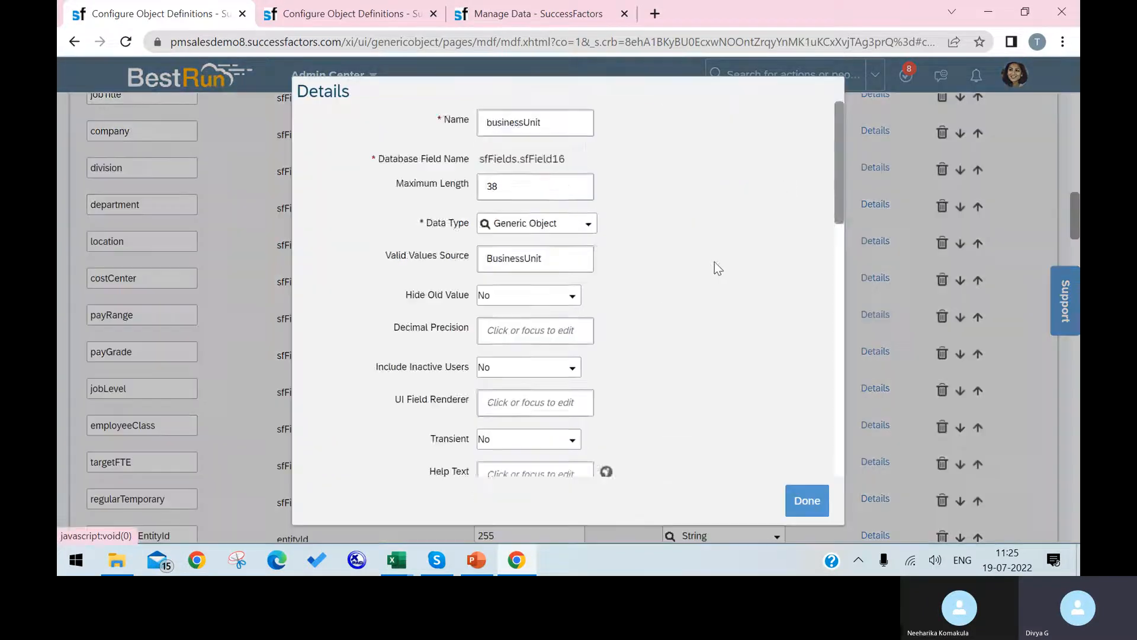
scroll(654, 329, down, 2)
click(424, 268)
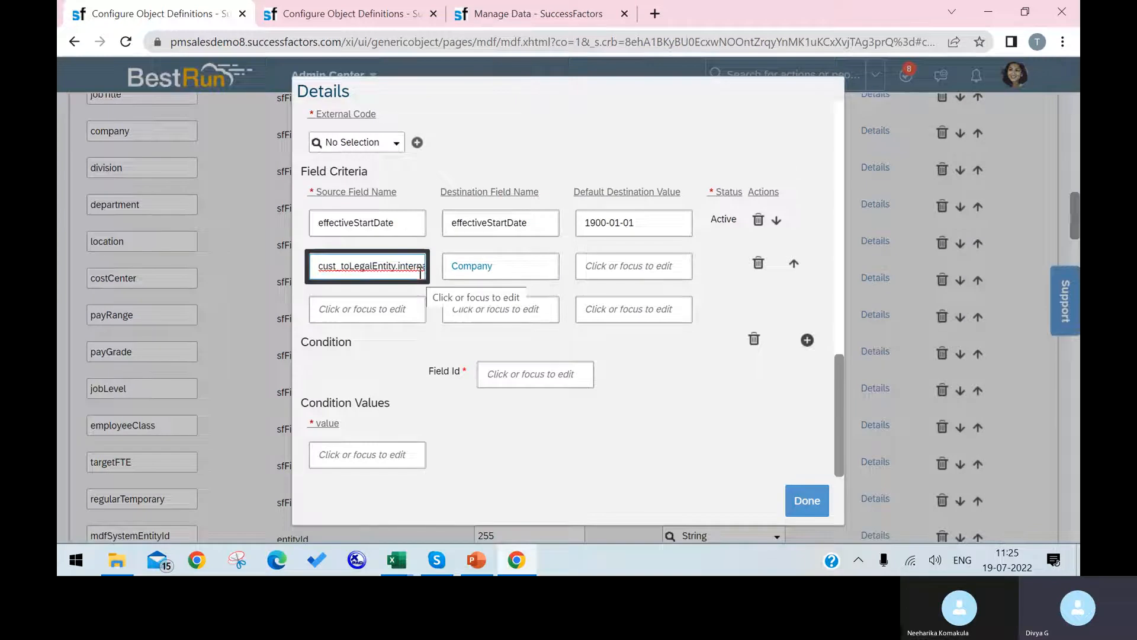
key(Right)
key(Right)
key(Right)
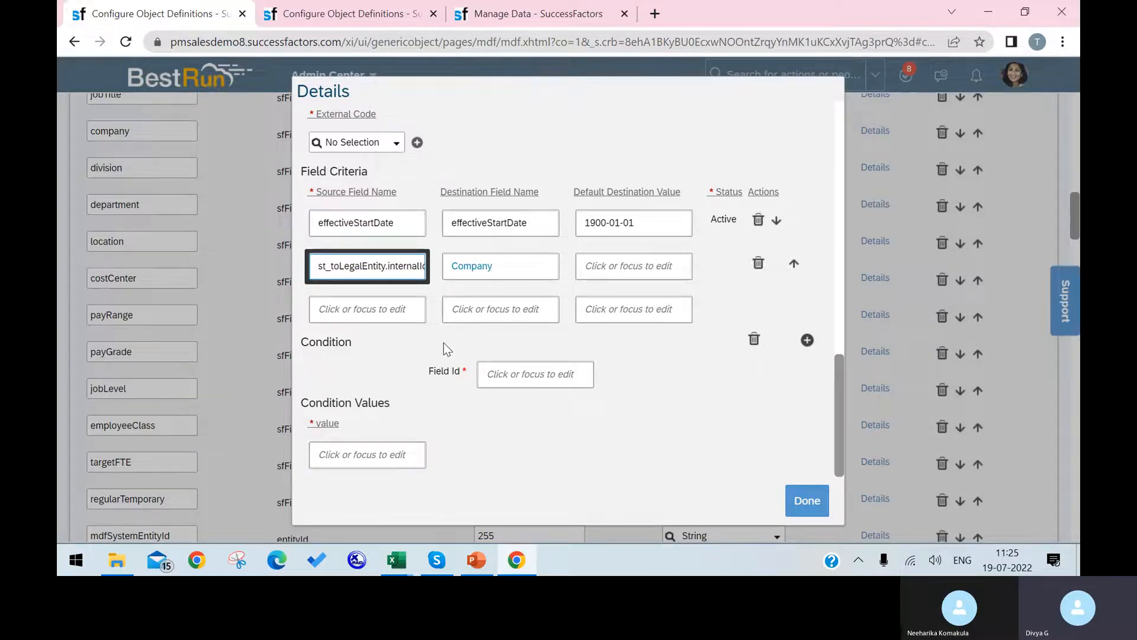
Close the details, save Position again, and dismiss the same criteria error.
click(809, 501)
scroll(987, 393, down, 20)
click(1032, 504)
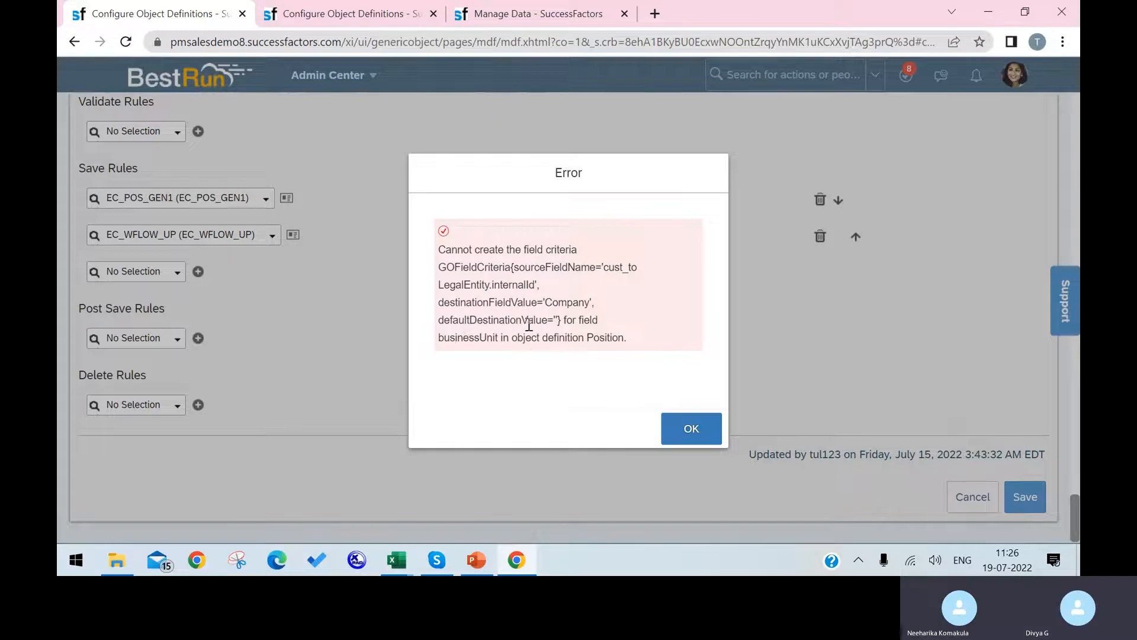
click(691, 432)
In businessUnit's details, retype the source field name ending as internalId.
scroll(648, 407, up, 15)
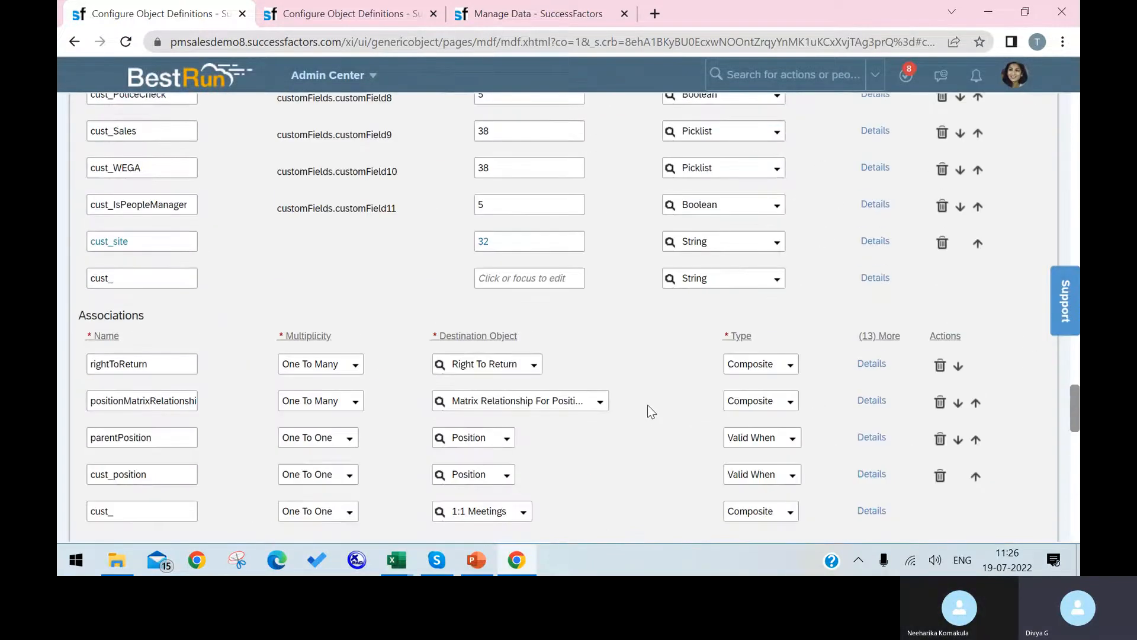
scroll(648, 411, up, 5)
scroll(162, 309, up, 11)
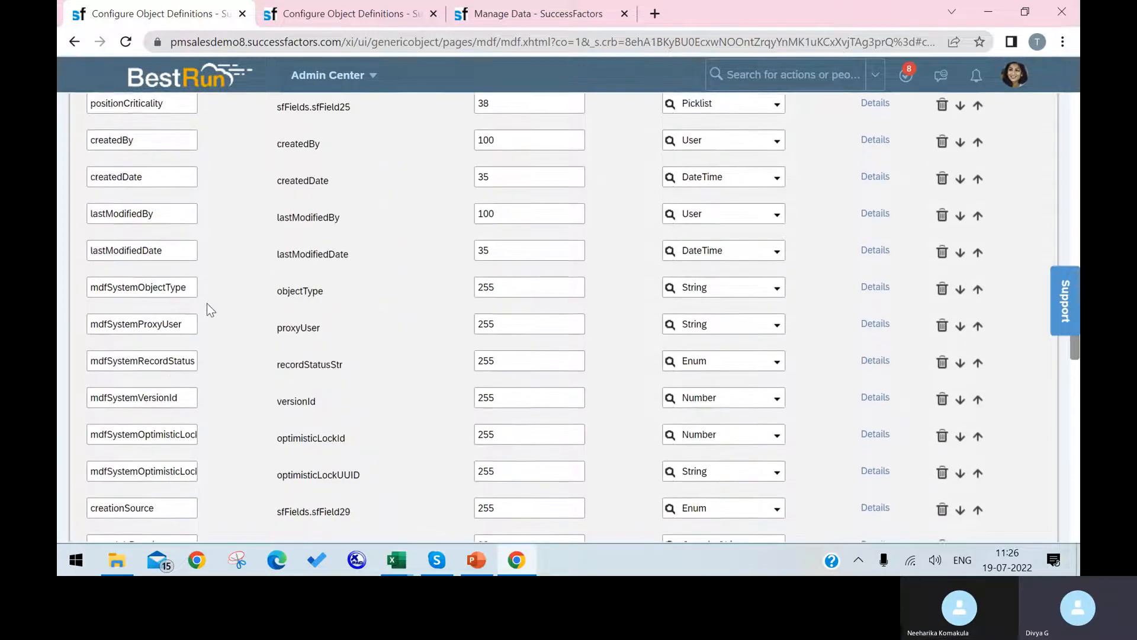
scroll(202, 215, up, 9)
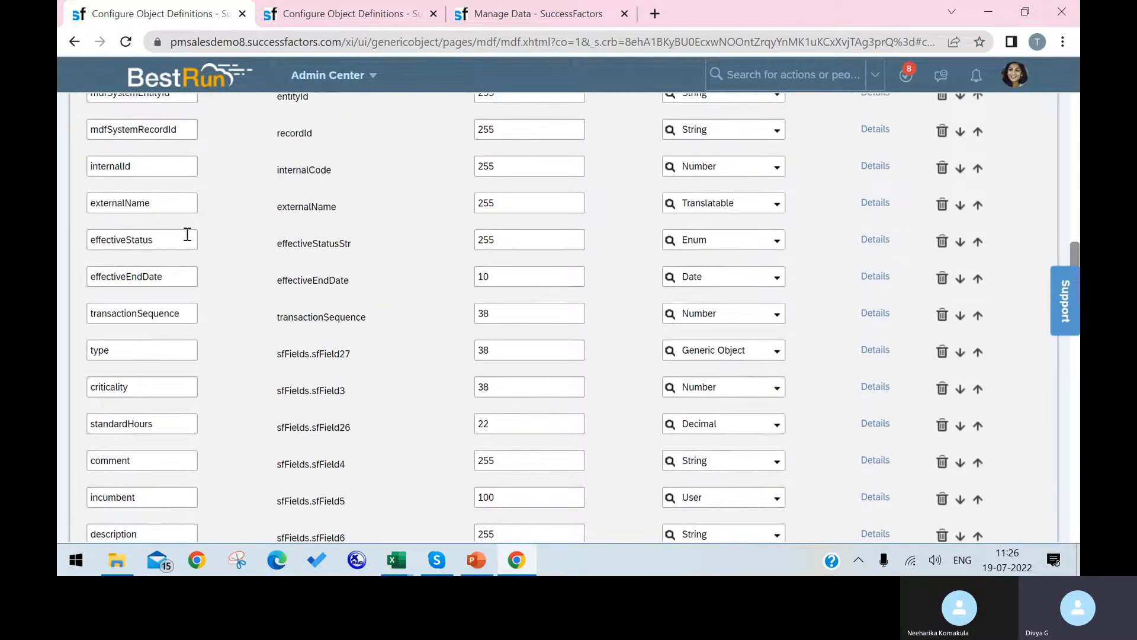
scroll(176, 247, up, 5)
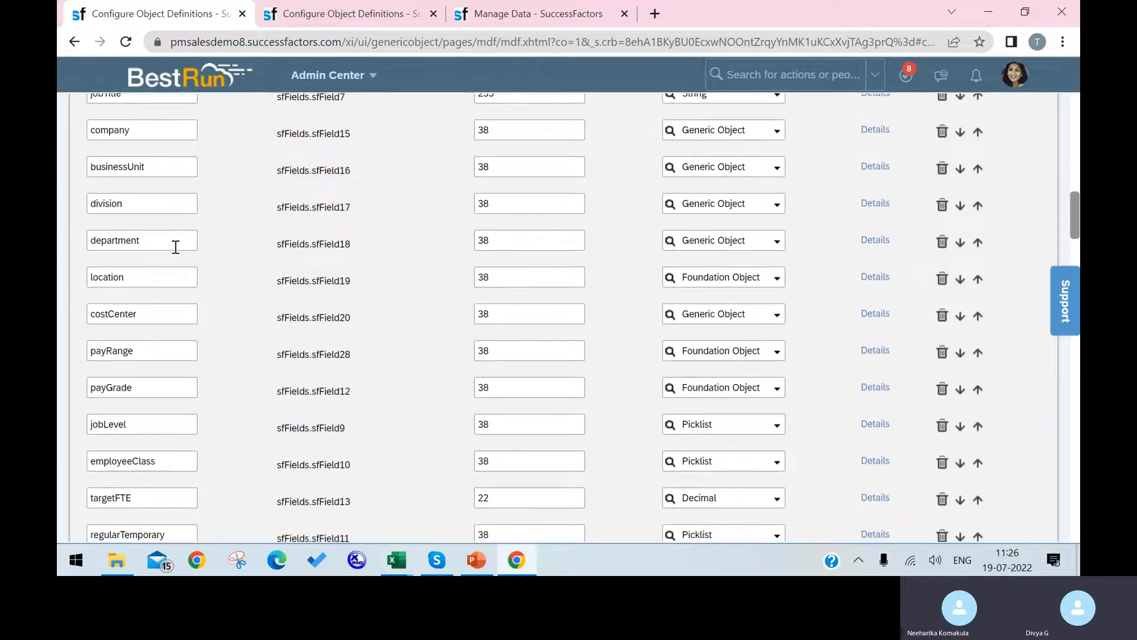
click(876, 167)
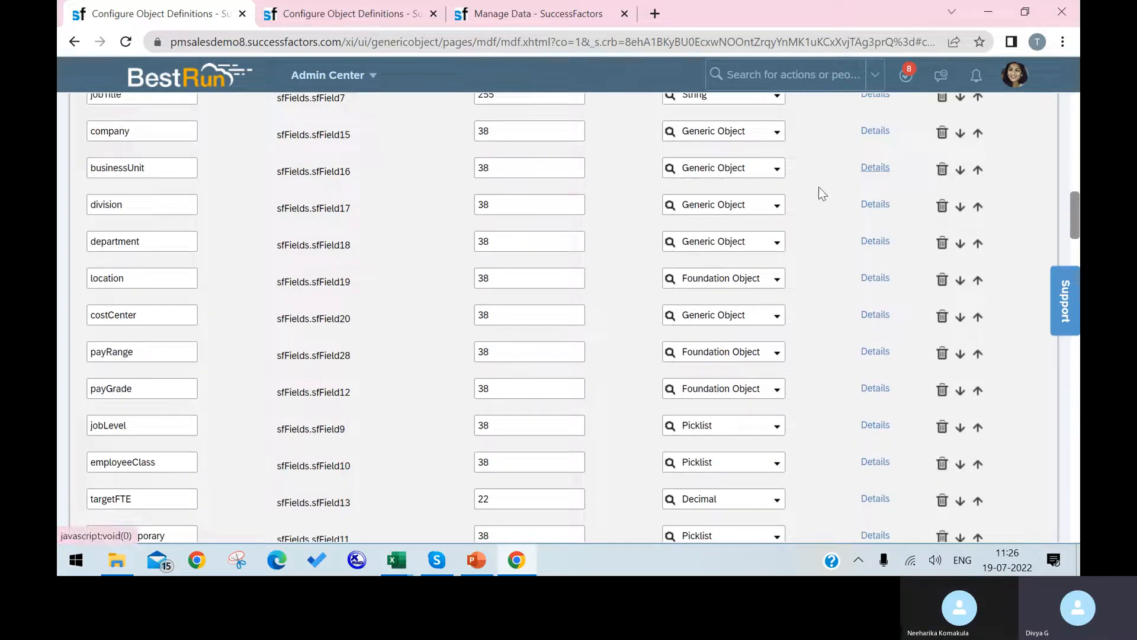
scroll(553, 392, down, 5)
scroll(554, 392, down, 5)
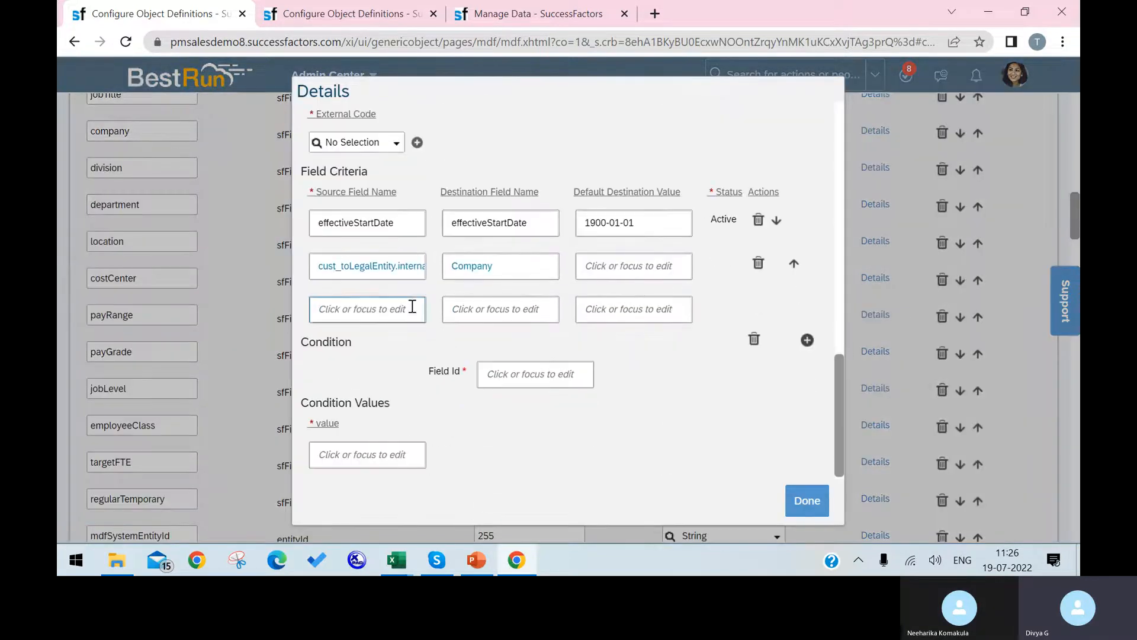
drag(400, 270, 457, 277)
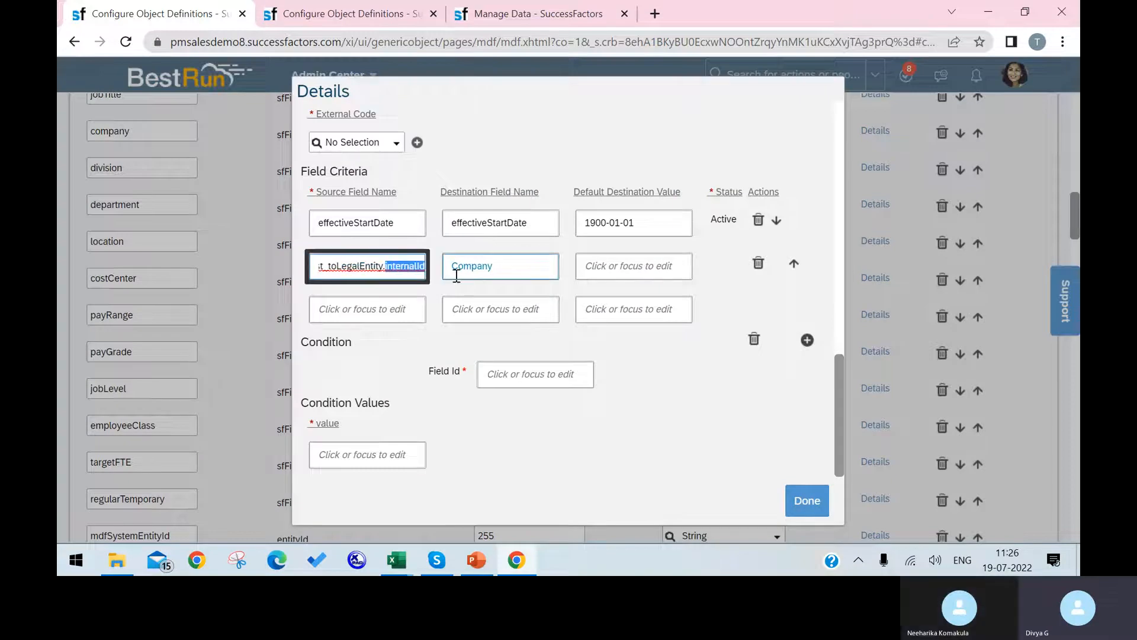
key(BackSpace)
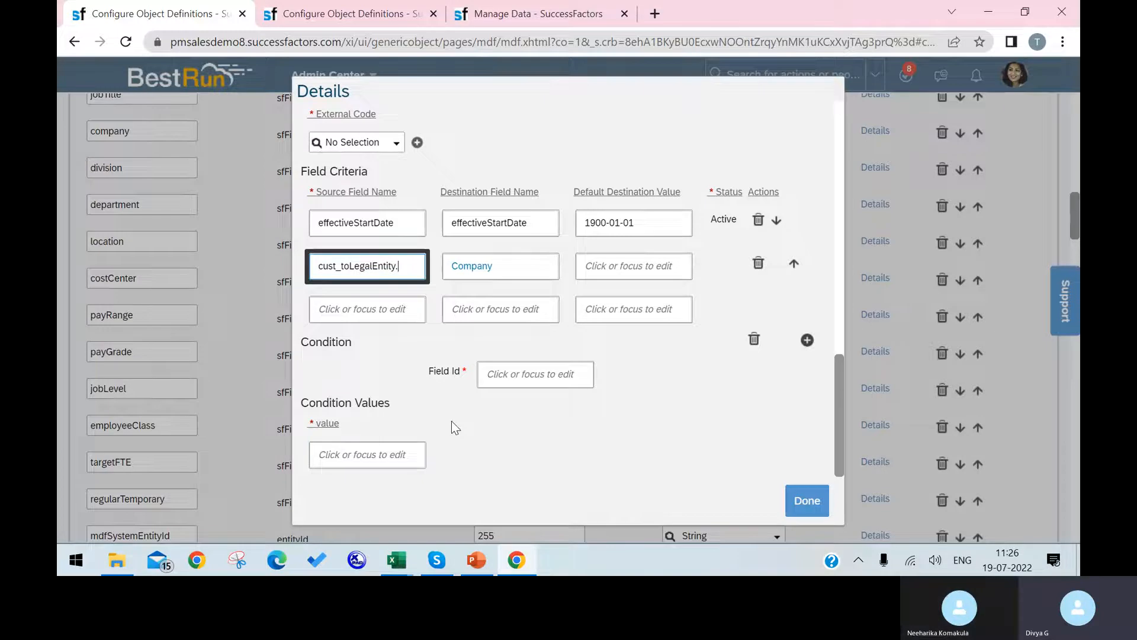
text(internalID)
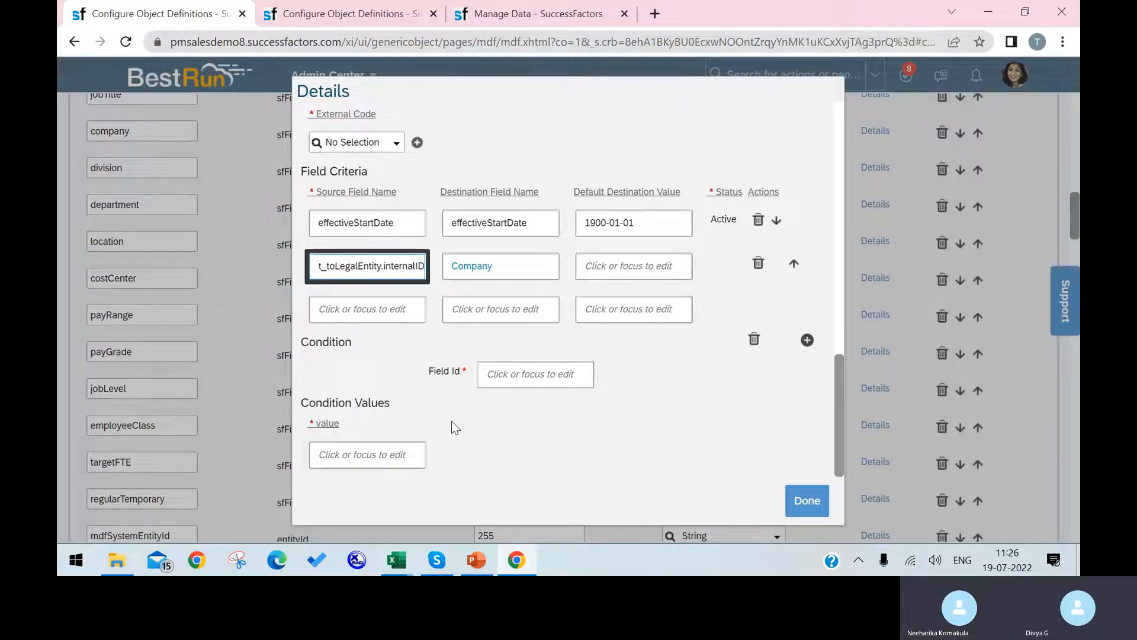
key(BackSpace)
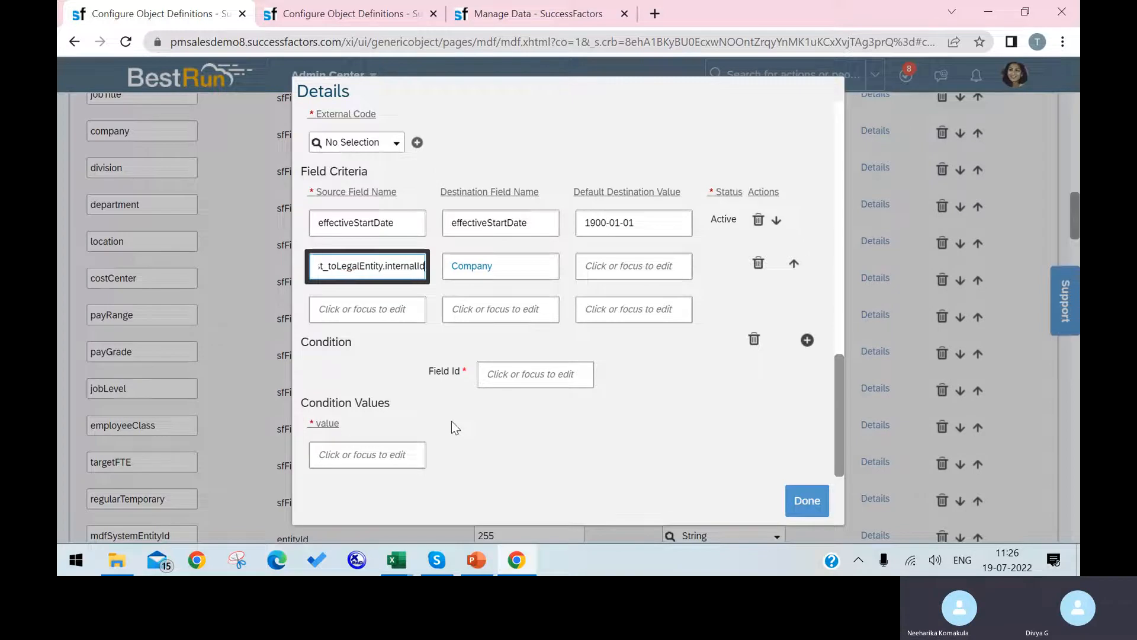
text(d)
Close the details, save Position a third time, and dismiss the same error.
click(806, 500)
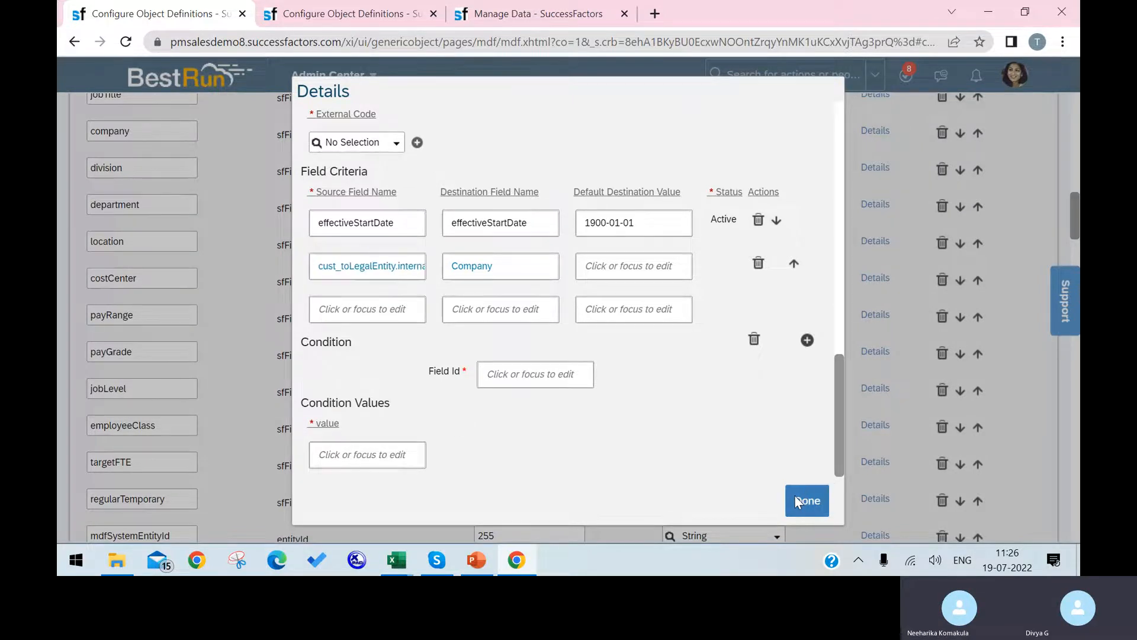
scroll(986, 399, down, 2)
scroll(986, 400, down, 20)
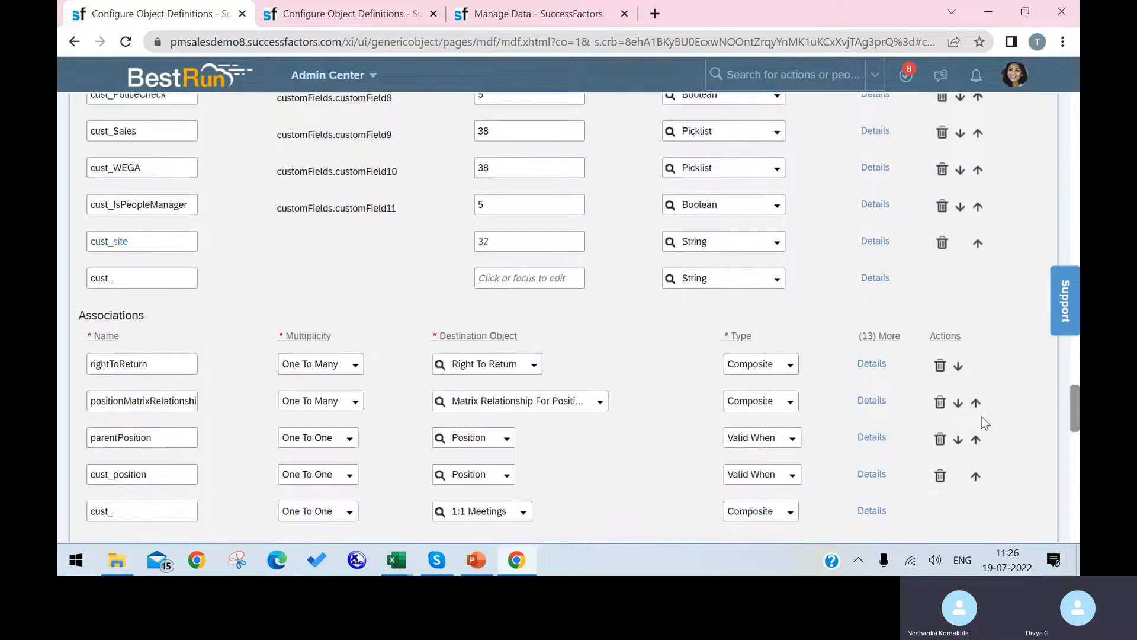
click(1024, 511)
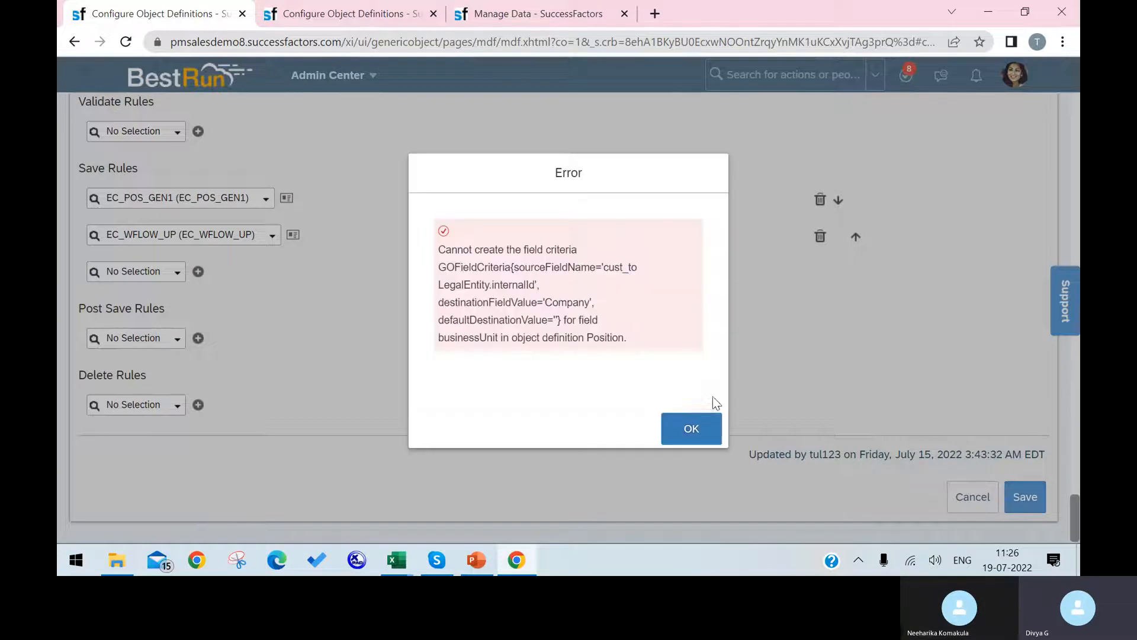
click(691, 432)
scroll(669, 410, up, 10)
scroll(351, 362, up, 15)
scroll(357, 356, up, 12)
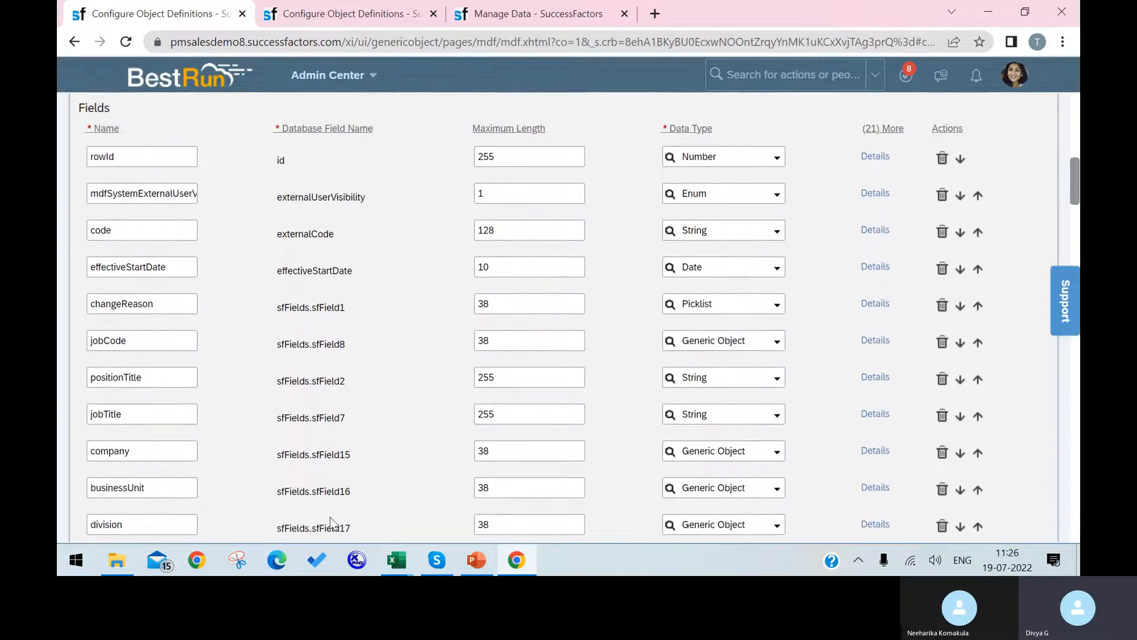
Enter cust_toLegalEntity.internalId as businessUnit's second criterion source field.
click(875, 492)
scroll(739, 462, down, 10)
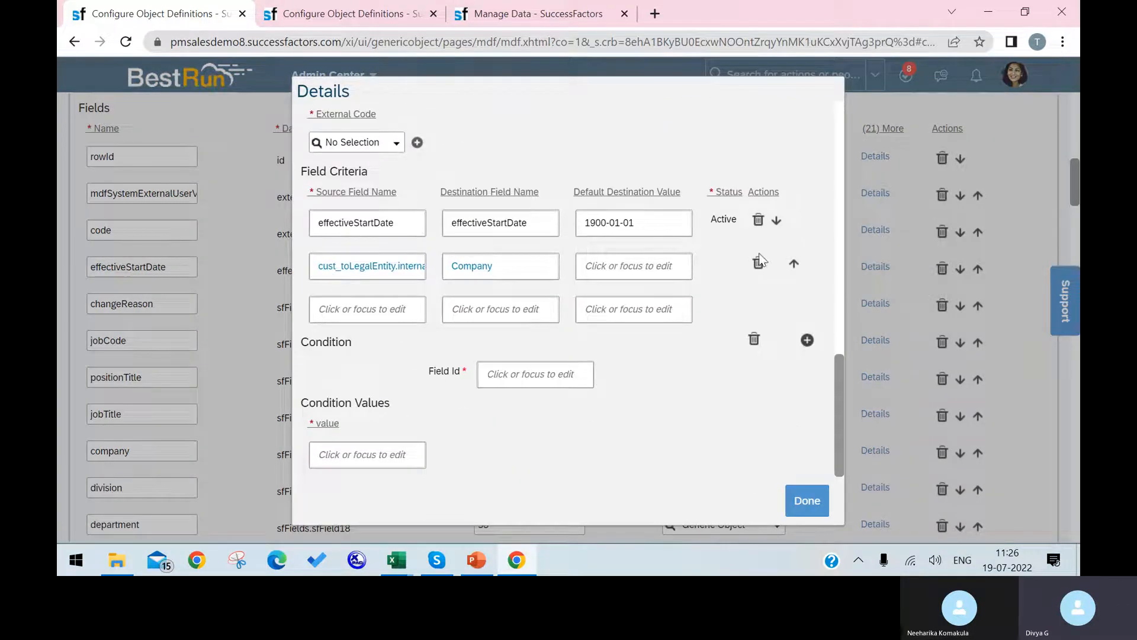
click(759, 263)
text(cust_)
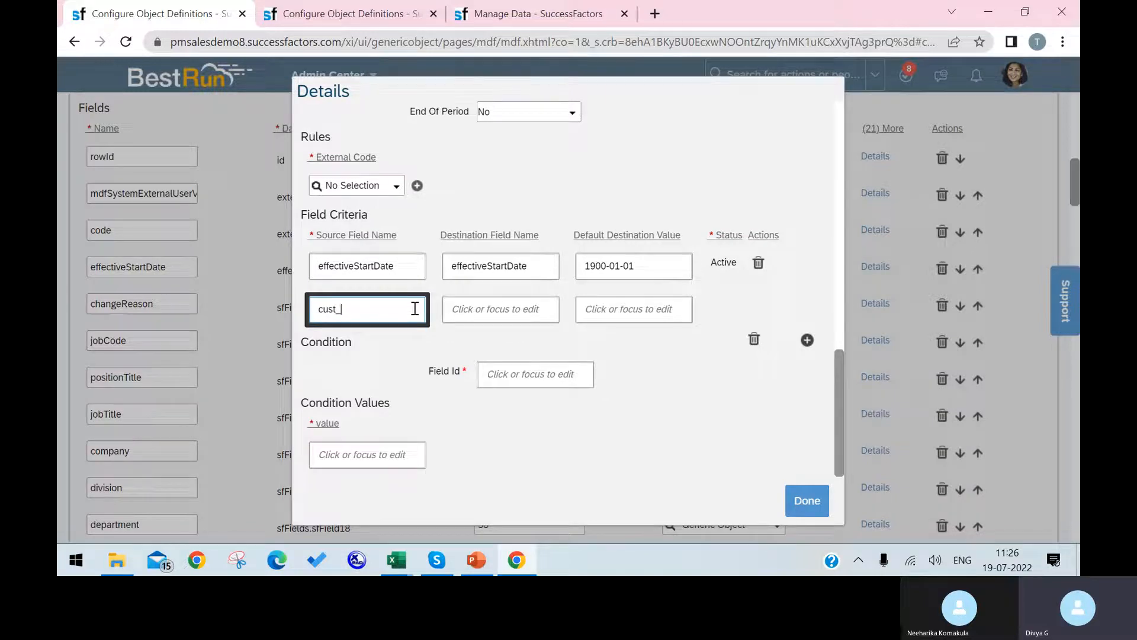
text(to)
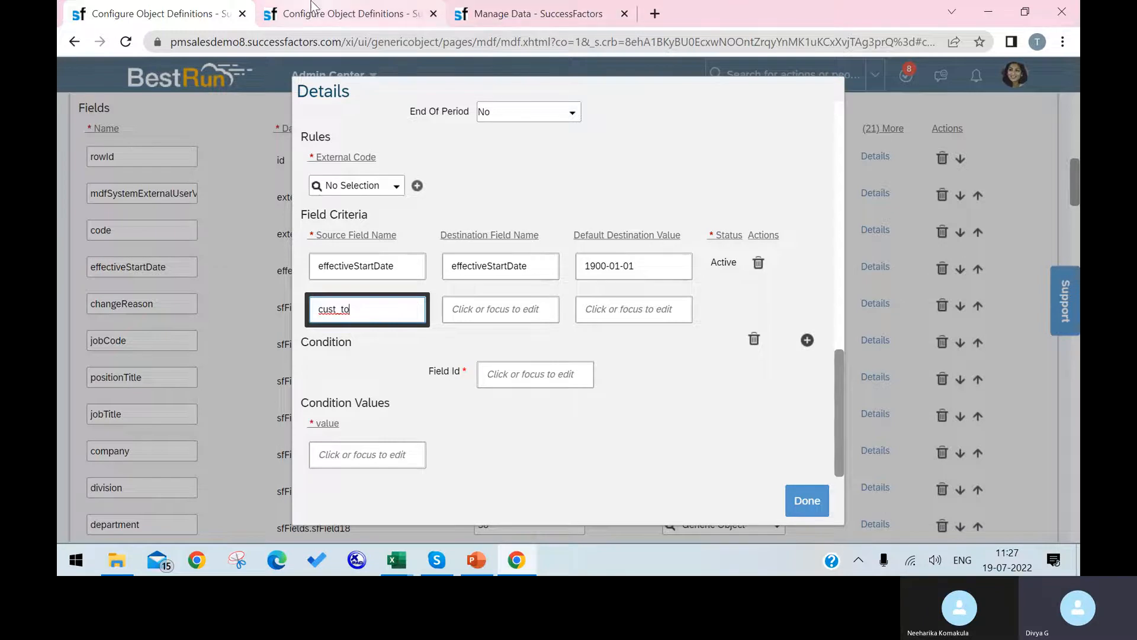
click(403, 11)
drag(371, 223, 300, 221)
key(ctrl+c)
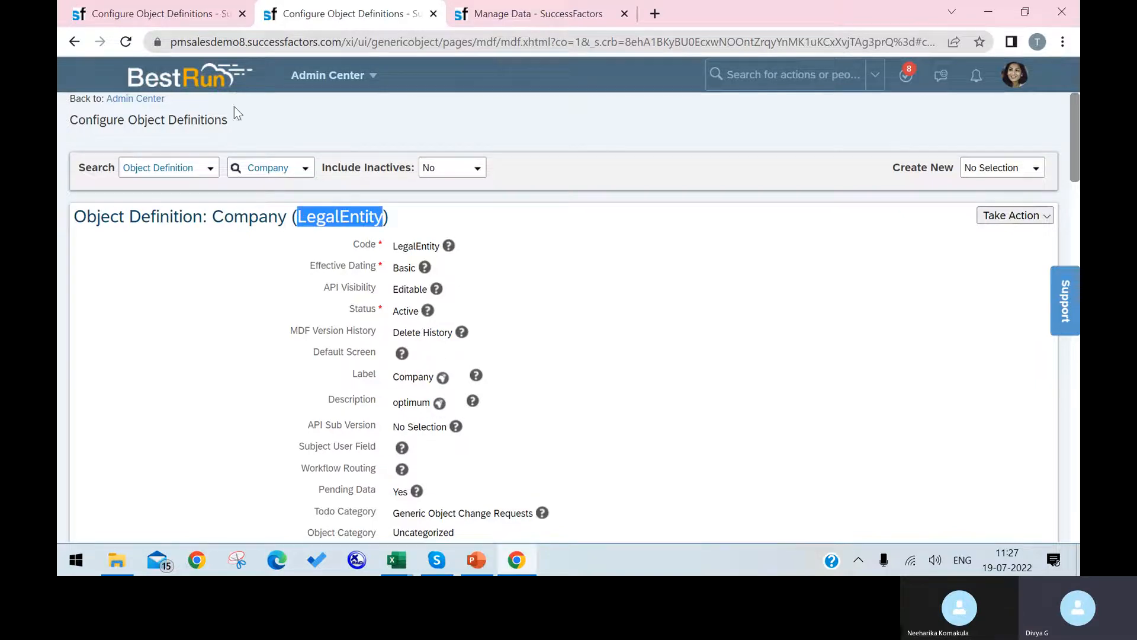
click(157, 15)
key(ctrl+v)
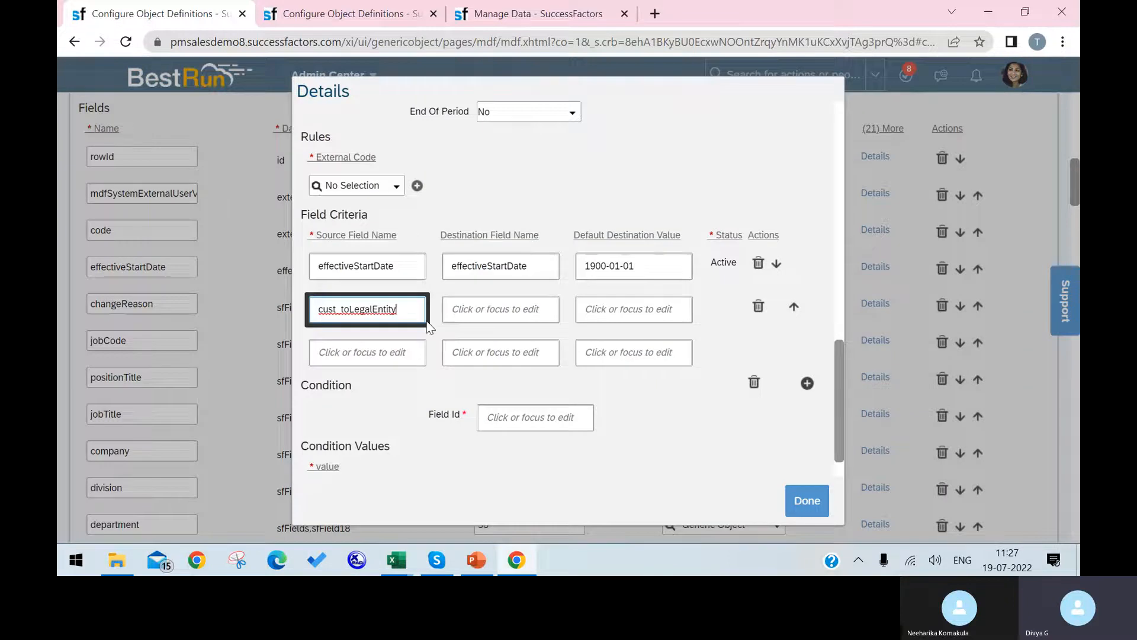
text(.internalId)
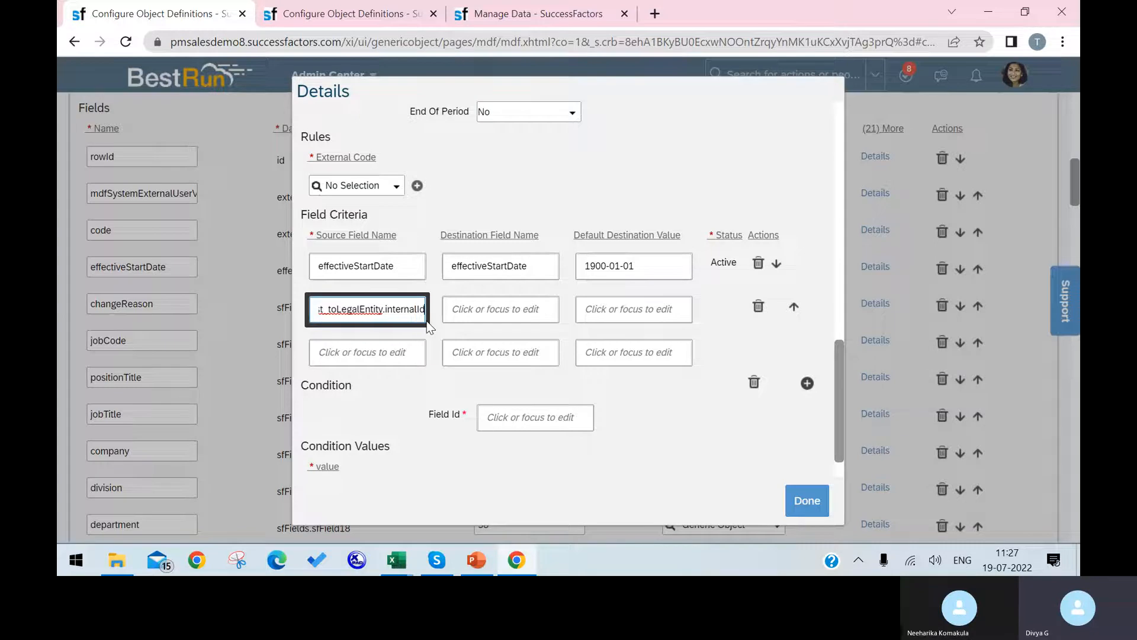
Paste Company from the object definition as the destination field name.
click(474, 307)
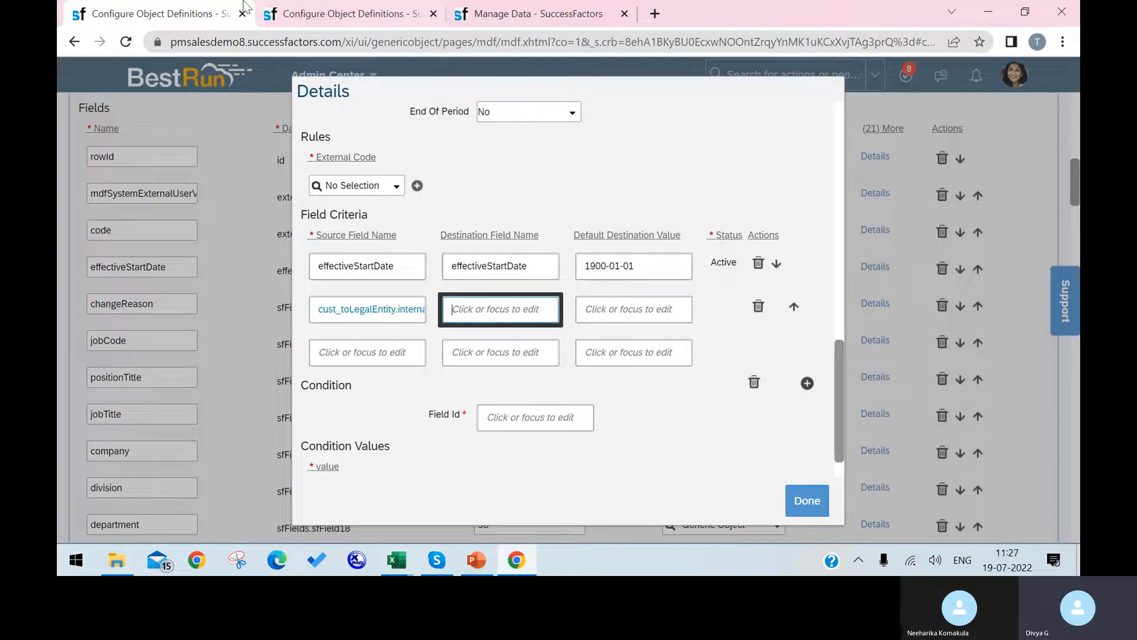
click(287, 15)
drag(284, 217, 215, 217)
key(ctrl+c)
click(150, 22)
key(ctrl+v)
Copy the 1900-01-01 default value into the second row and close the details.
click(653, 313)
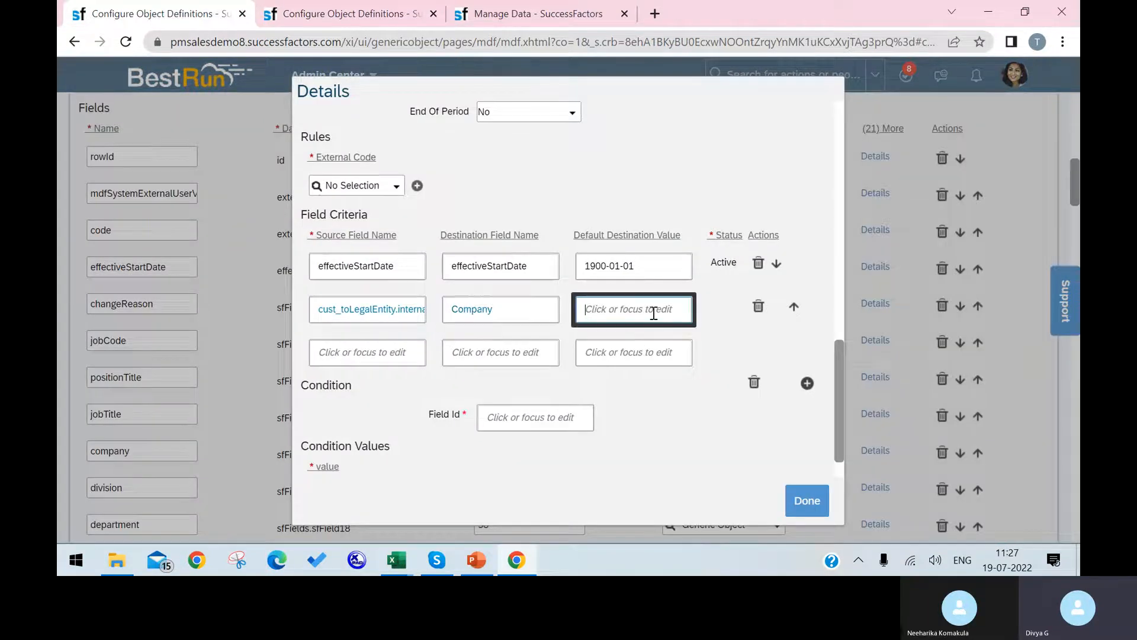
click(660, 264)
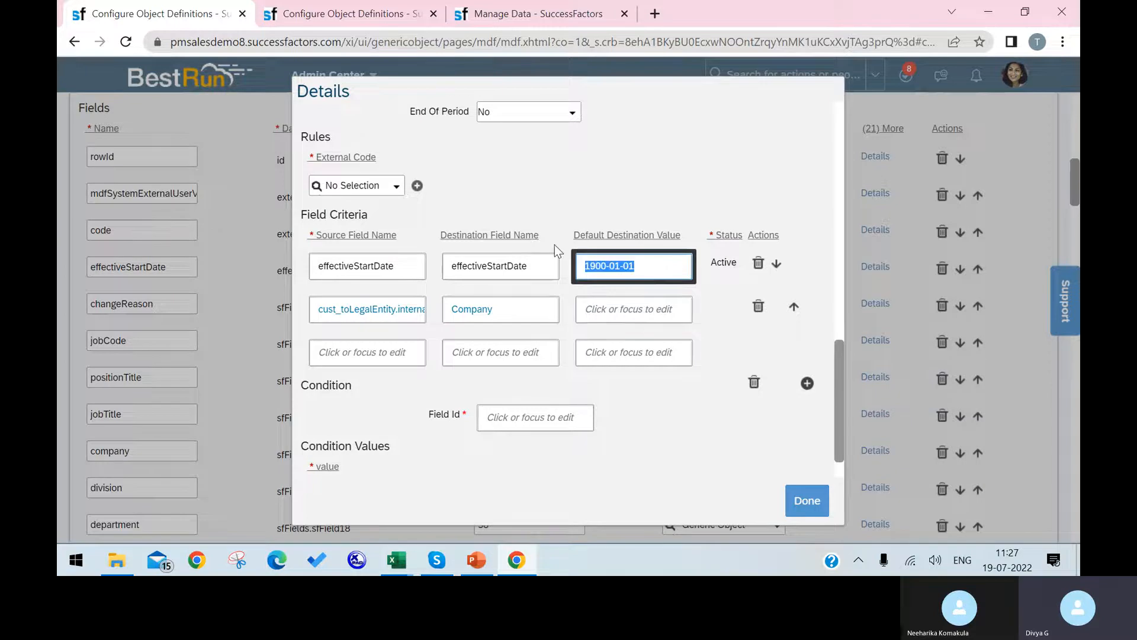
key(ctrl+c)
click(637, 314)
key(ctrl+v)
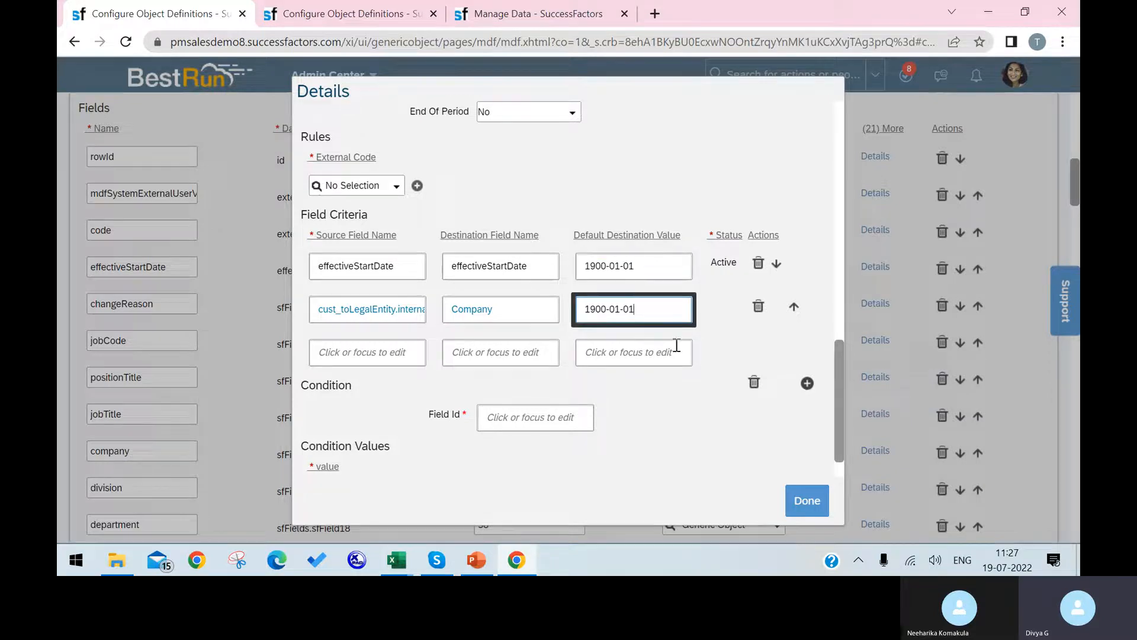
click(823, 505)
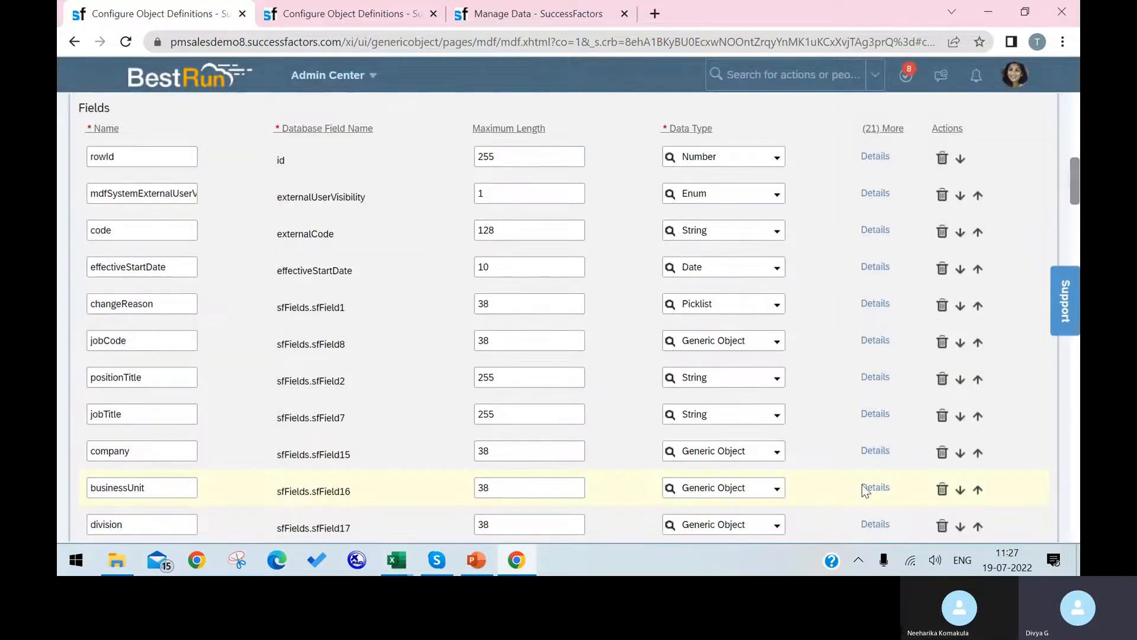
Save the Position definition, which fails on businessUnit's 1900-01-01 criterion.
scroll(894, 477, down, 6)
scroll(929, 470, down, 20)
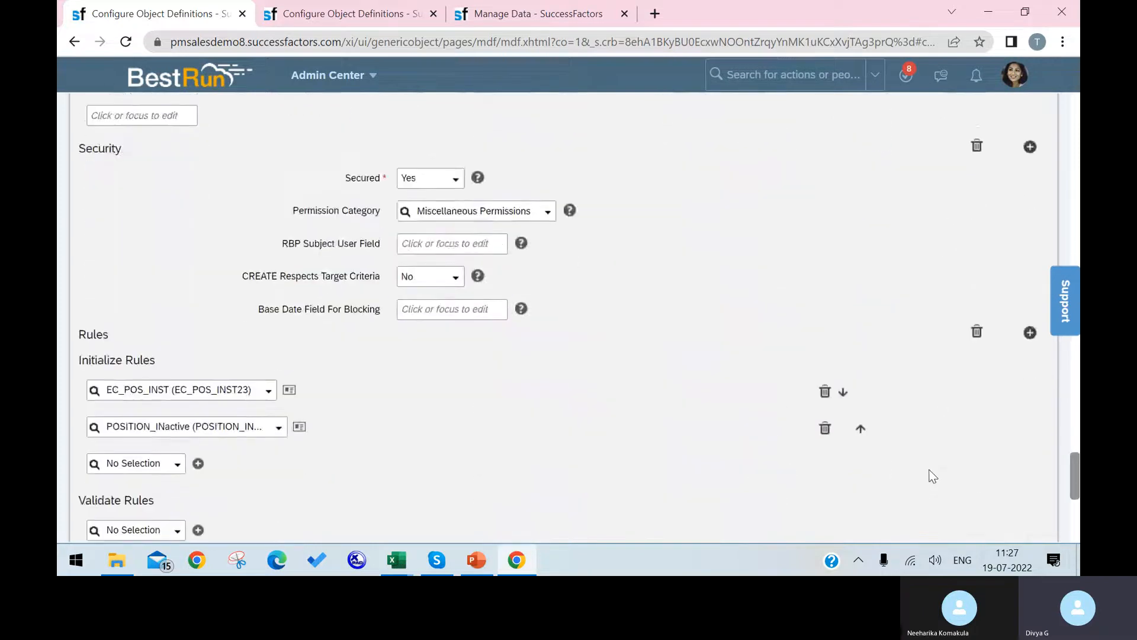
click(1010, 495)
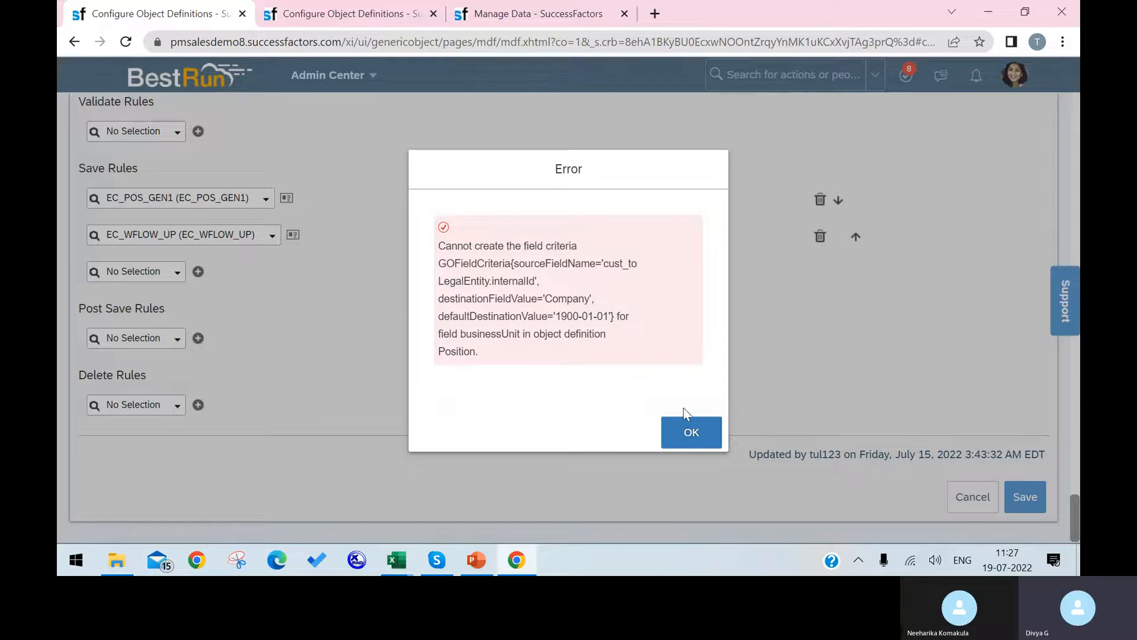
Delete businessUnit's LegalEntity-to-Company criterion row and save Position again.
click(682, 439)
scroll(500, 398, up, 15)
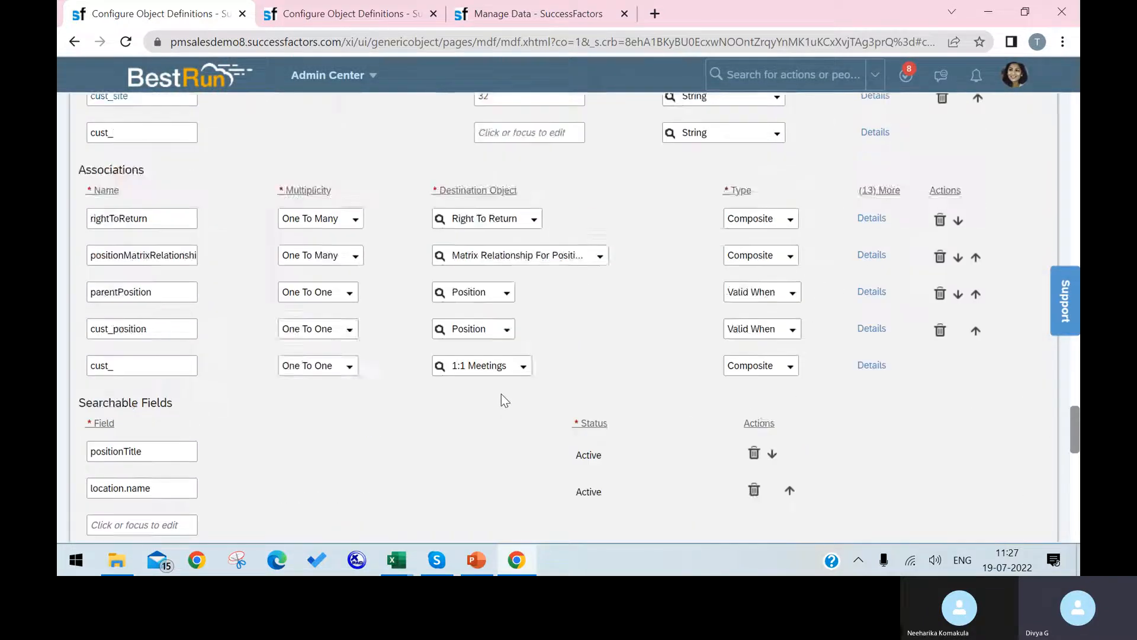
scroll(502, 393, up, 15)
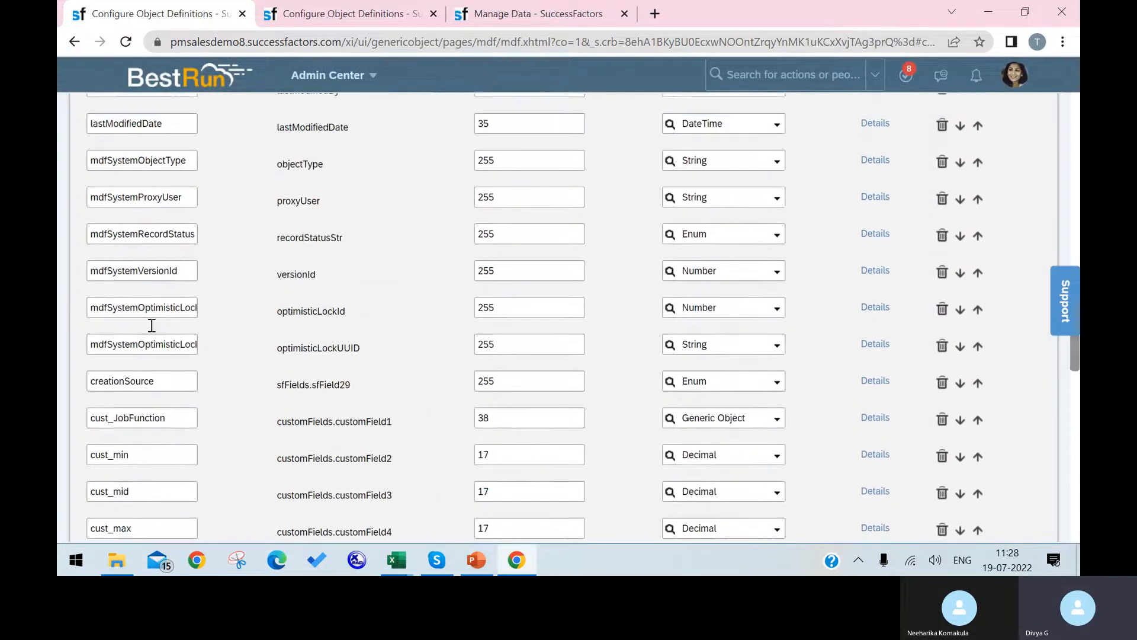
scroll(168, 320, up, 5)
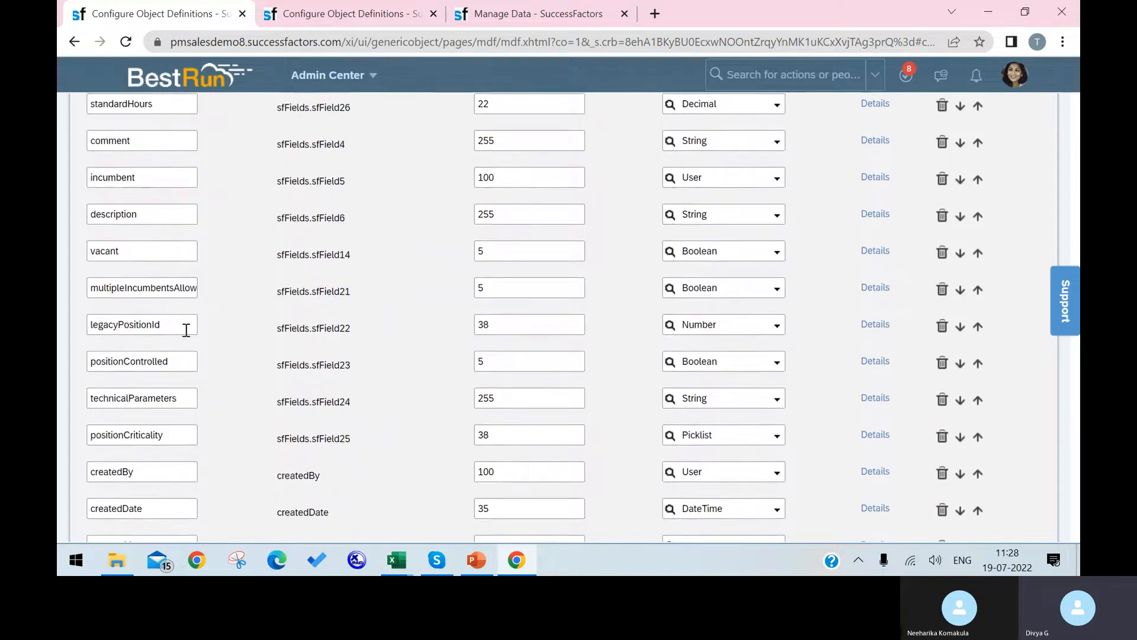
scroll(223, 318, up, 12)
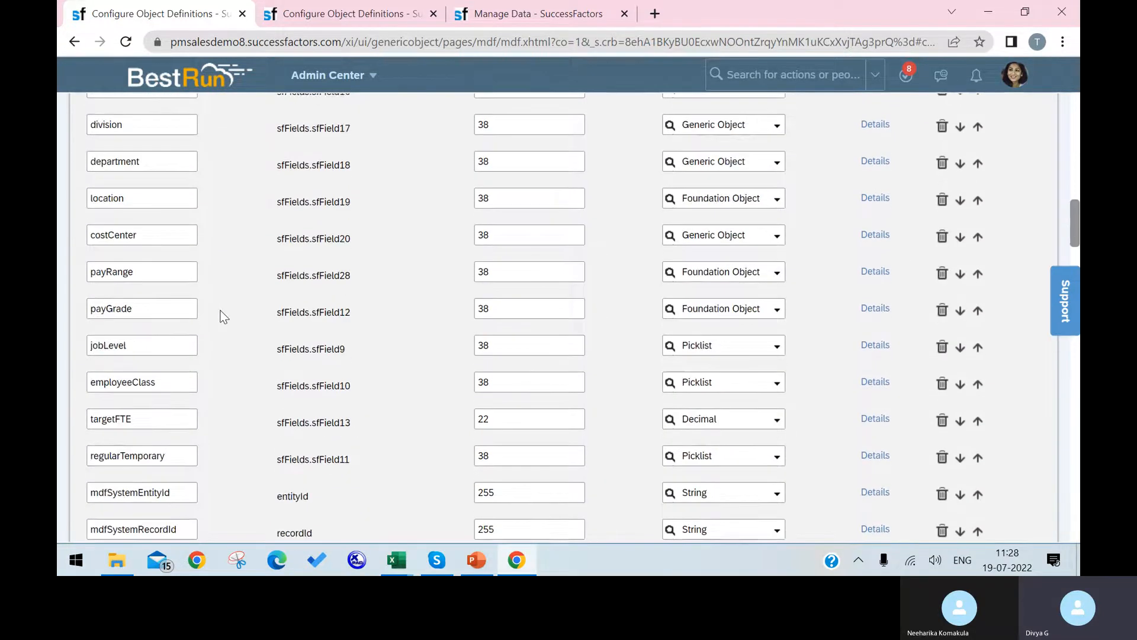
scroll(172, 347, up, 3)
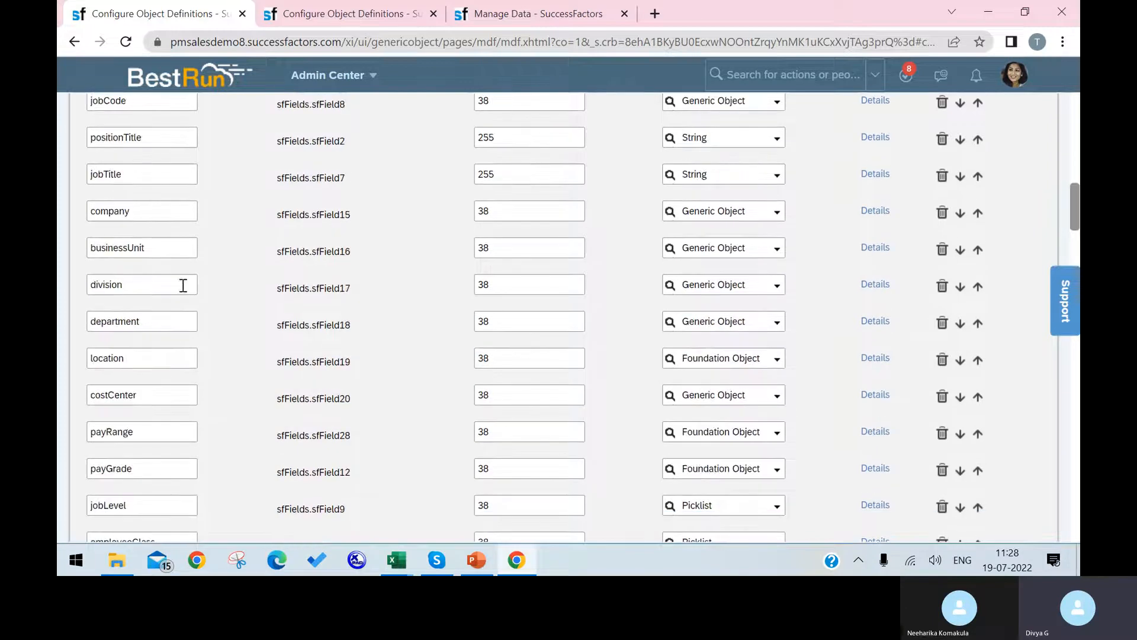
click(871, 248)
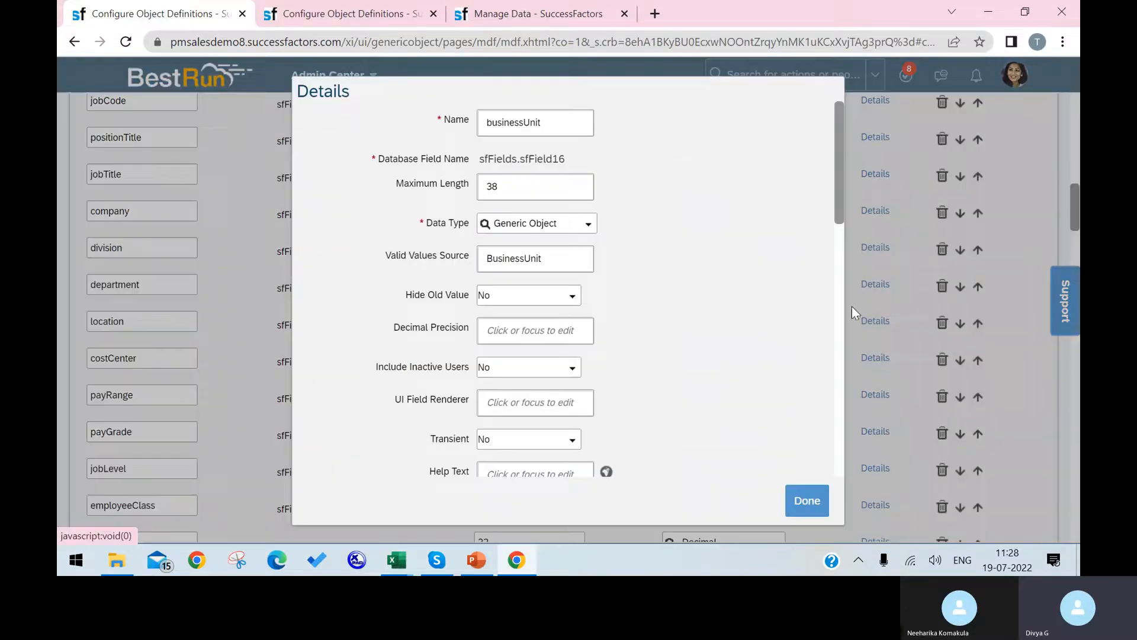
scroll(764, 376, down, 5)
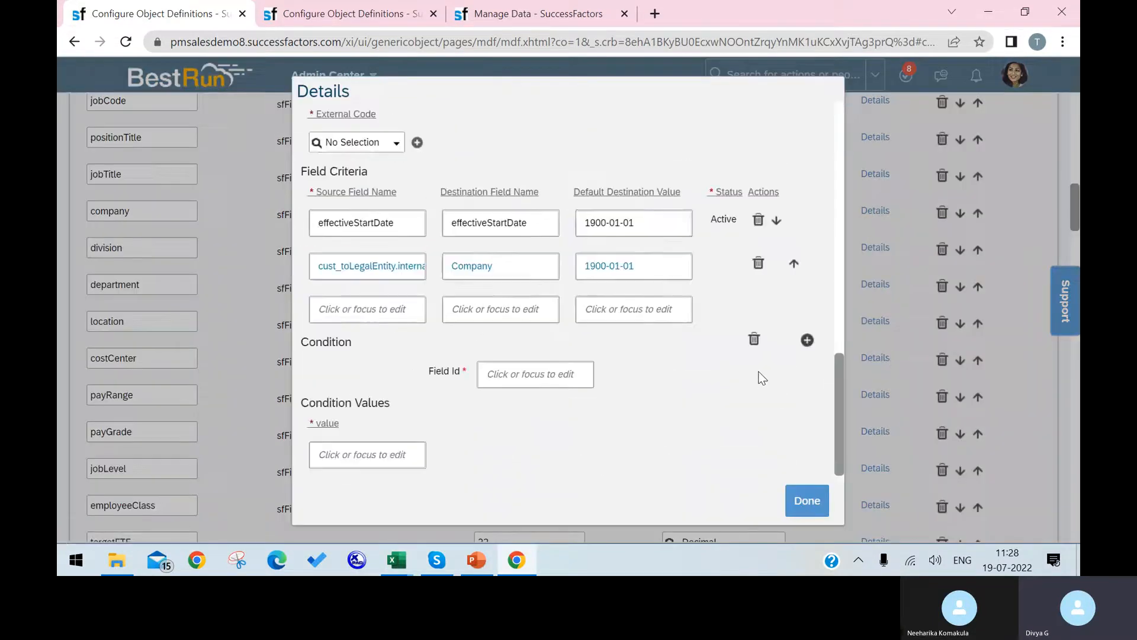
click(758, 263)
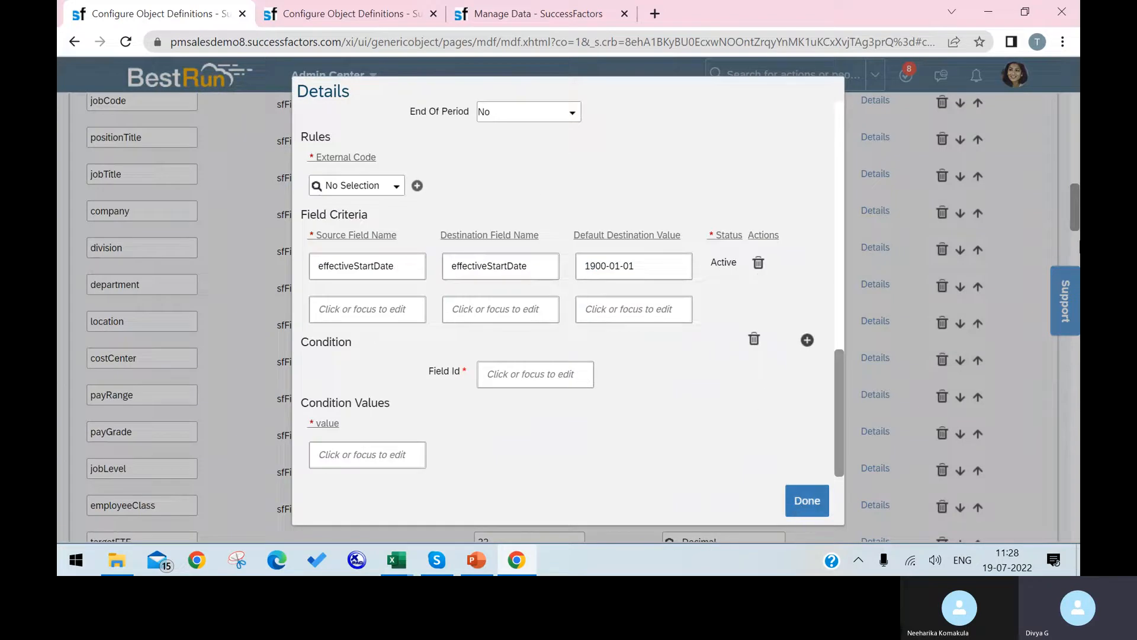
click(795, 500)
scroll(927, 362, down, 10)
scroll(927, 356, down, 15)
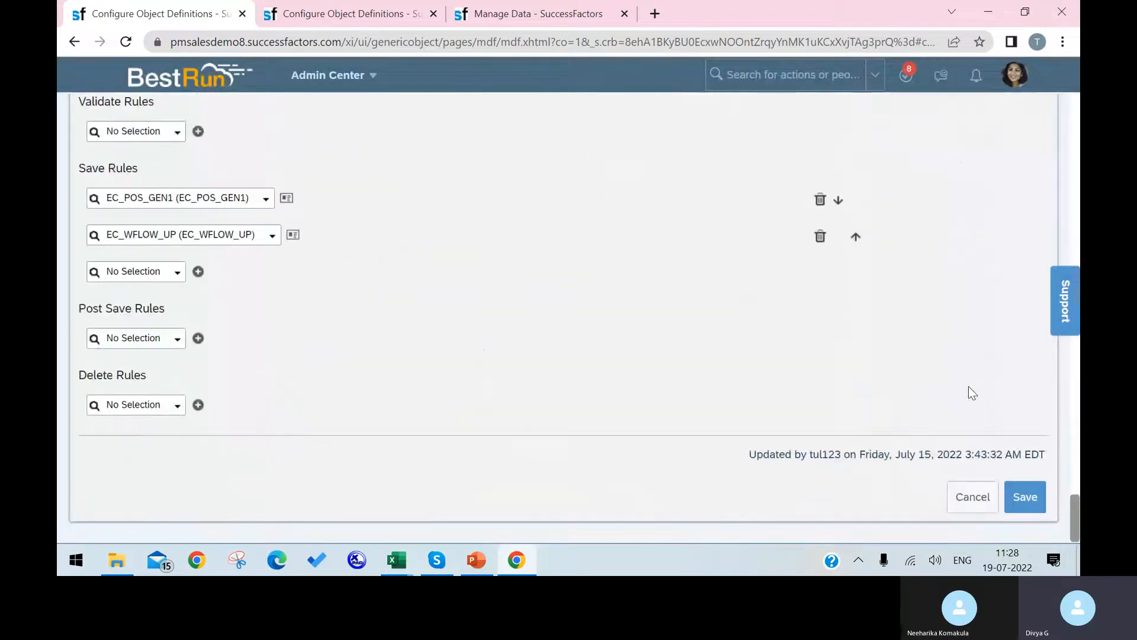
click(1029, 493)
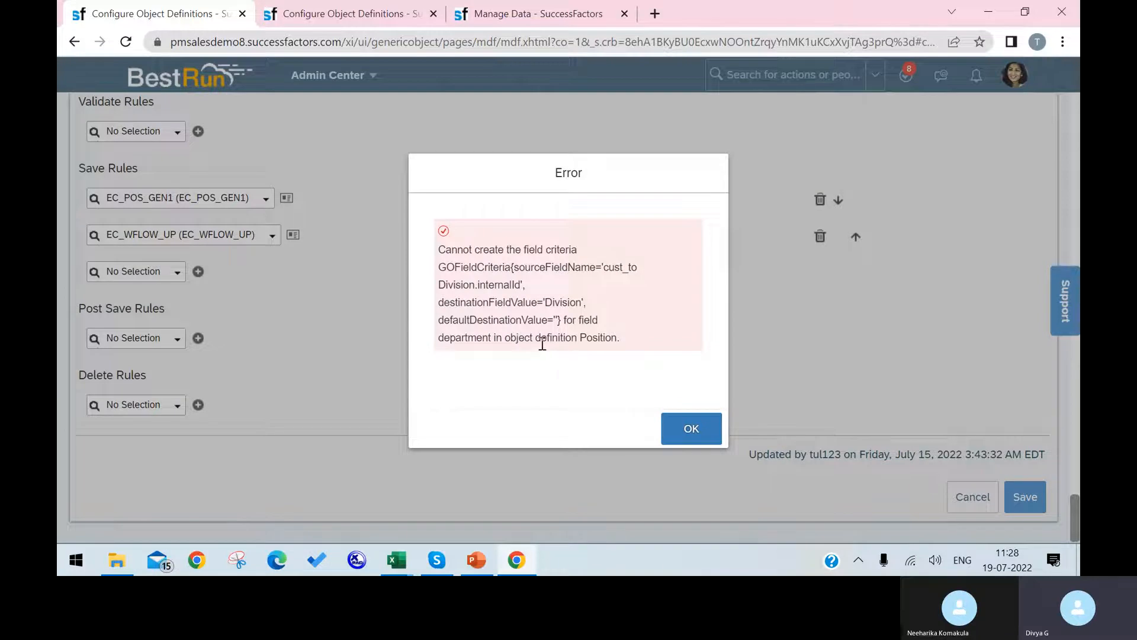
Dismiss the department error, check division's effectiveStartDate-only criteria, then open department's details.
click(679, 430)
scroll(656, 308, up, 15)
scroll(610, 256, up, 10)
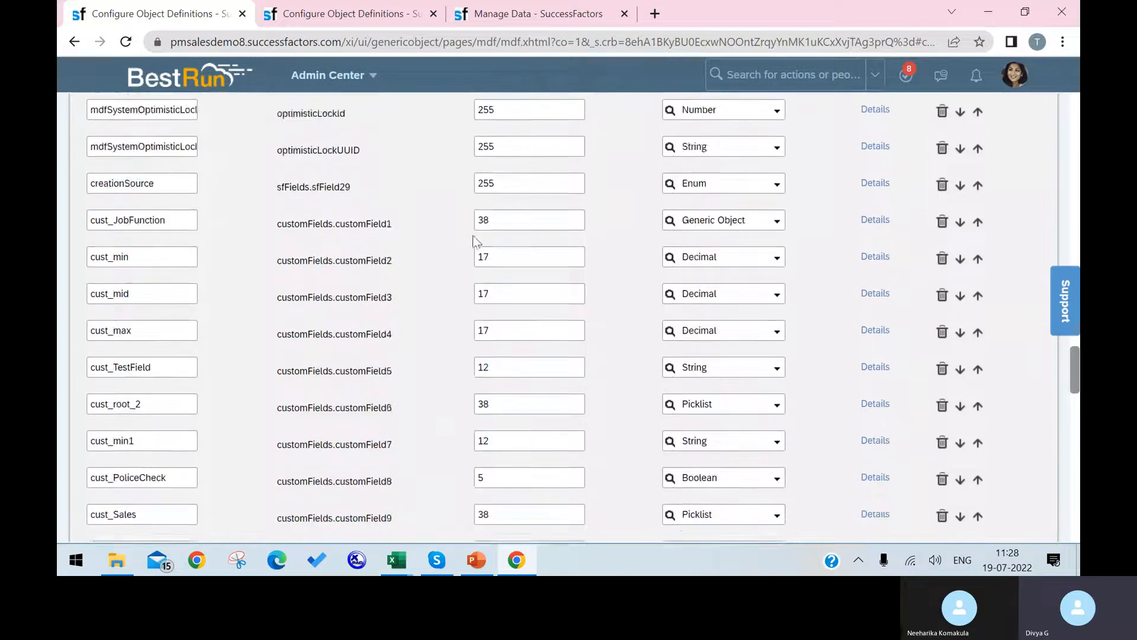
scroll(122, 237, up, 4)
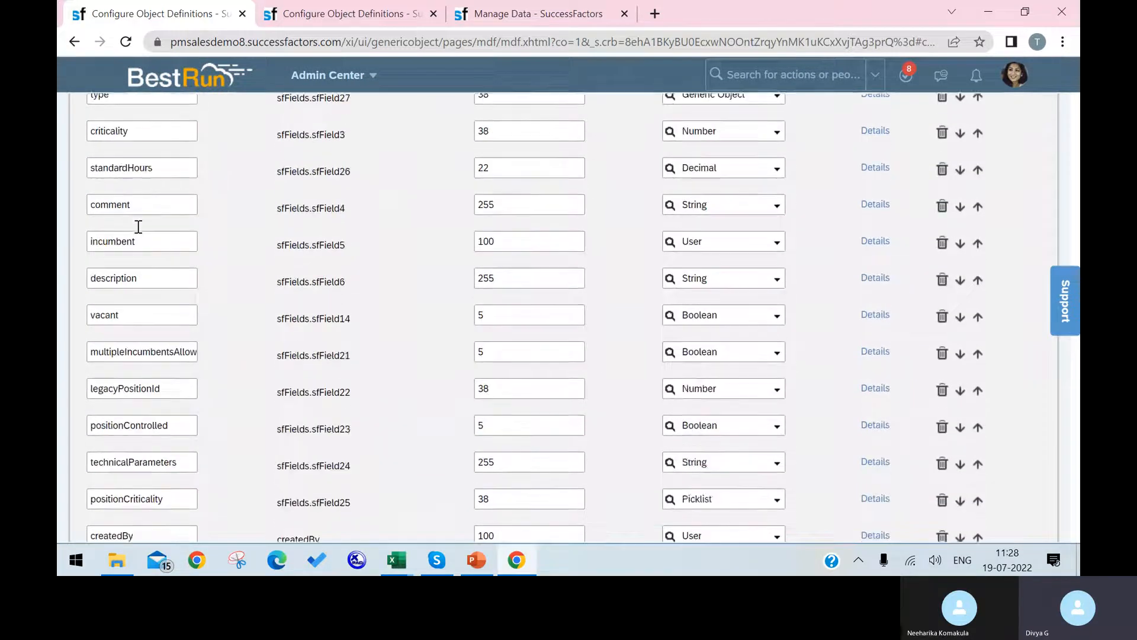
scroll(162, 269, up, 10)
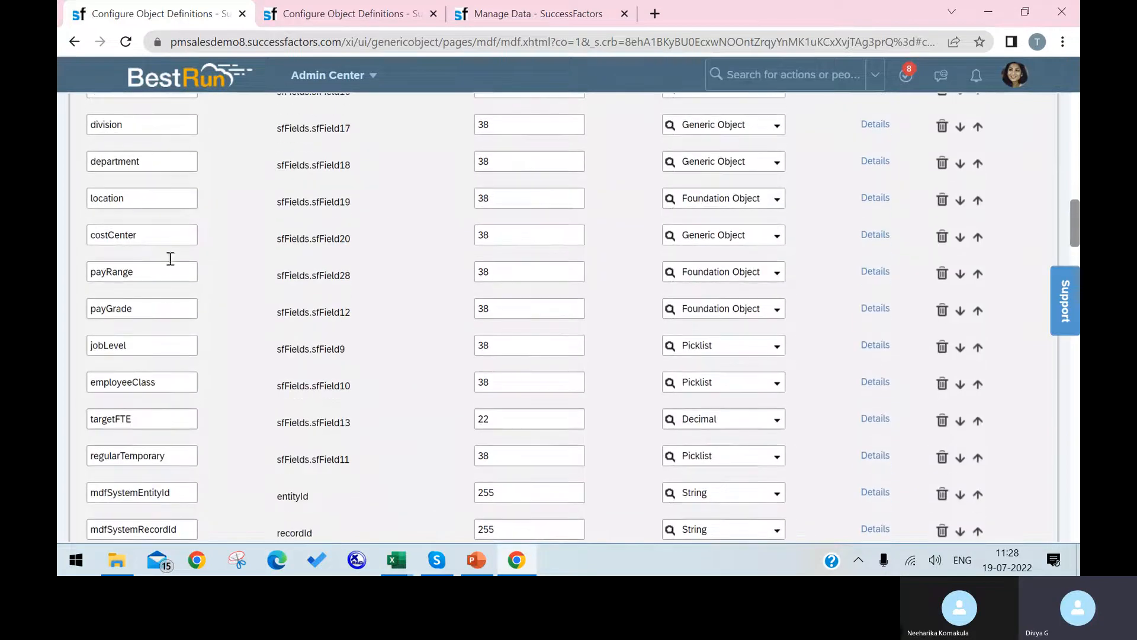
click(876, 123)
scroll(750, 305, down, 10)
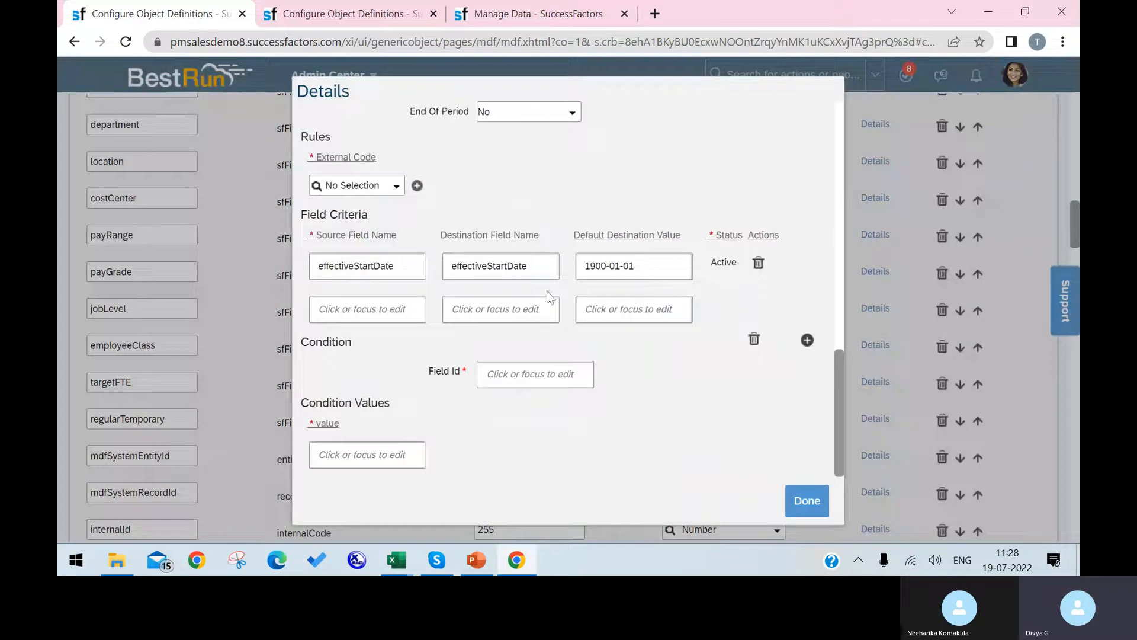
click(806, 501)
scroll(178, 256, up, 2)
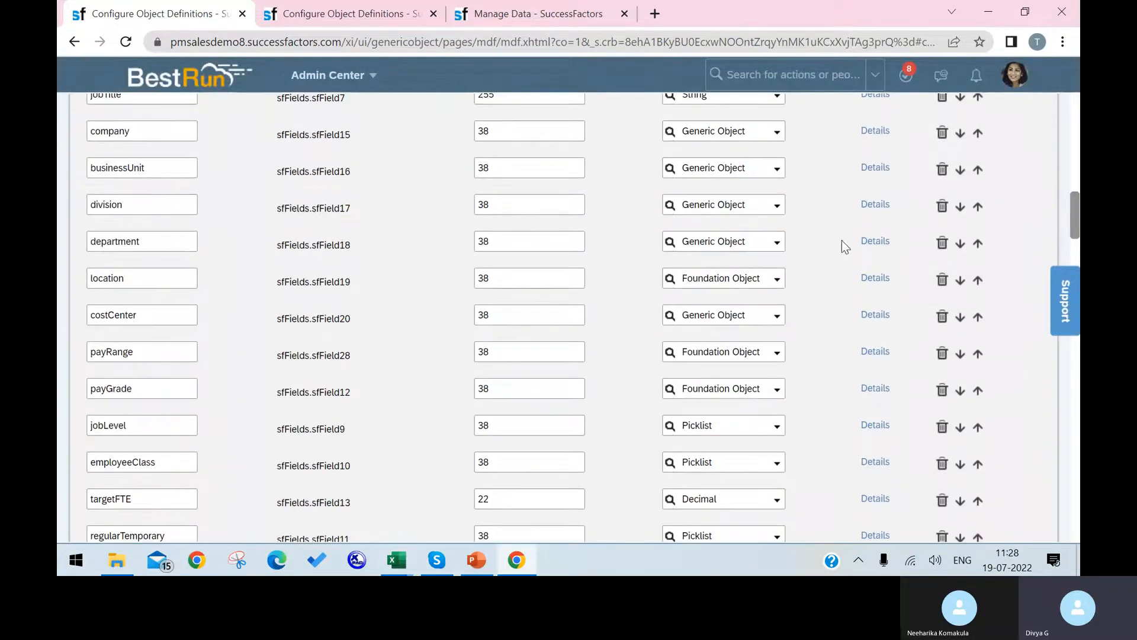
click(875, 242)
Remove department's cust_toDivision criterion, resave Position, and dismiss the new costCenter error.
scroll(743, 266, down, 10)
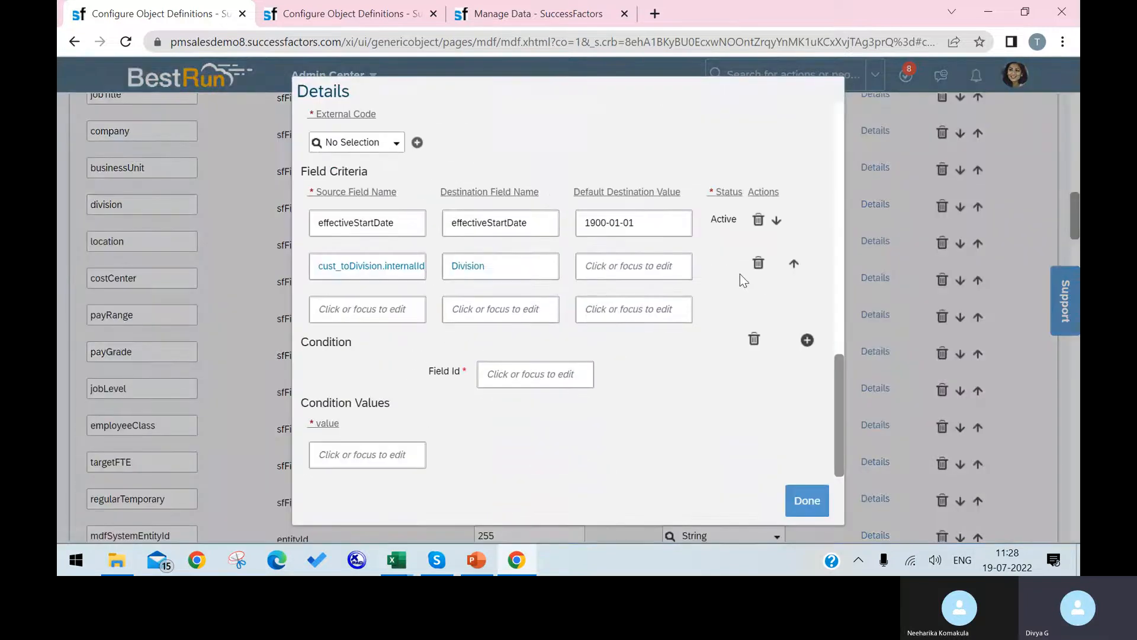
click(759, 263)
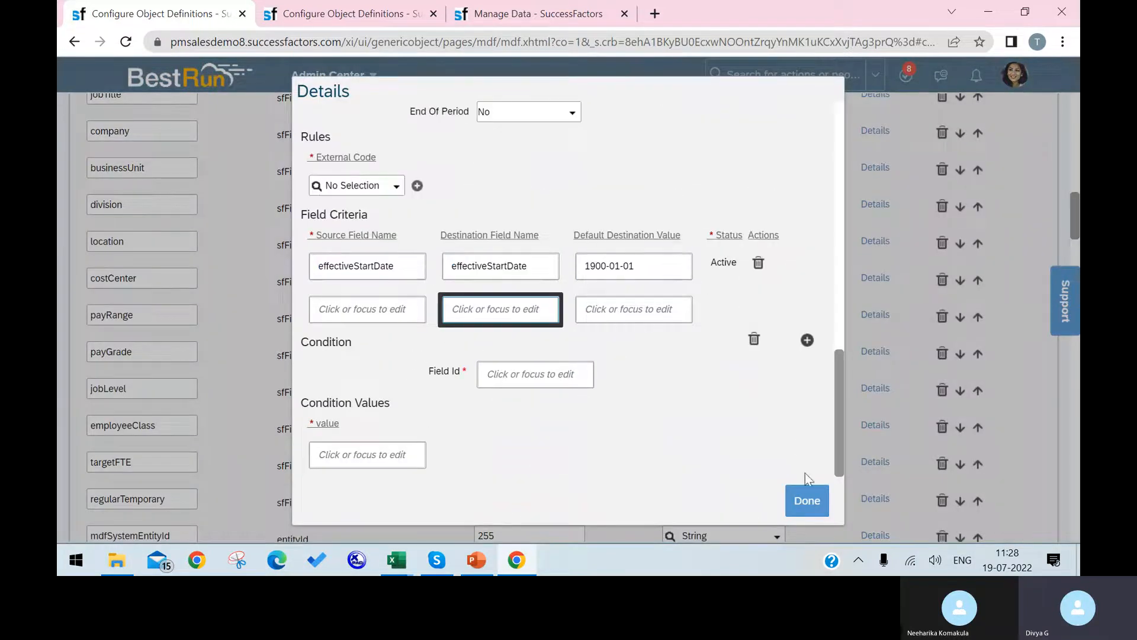
click(807, 501)
scroll(774, 436, down, 20)
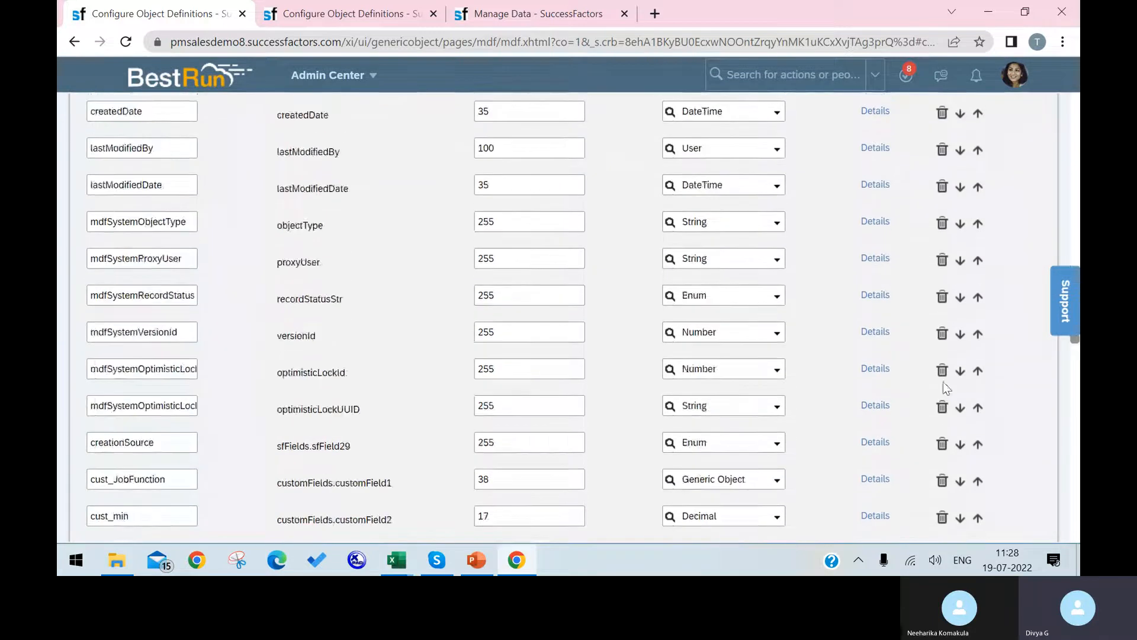
scroll(942, 401, down, 15)
scroll(1022, 489, up, 1)
scroll(1022, 489, down, 2)
click(1015, 500)
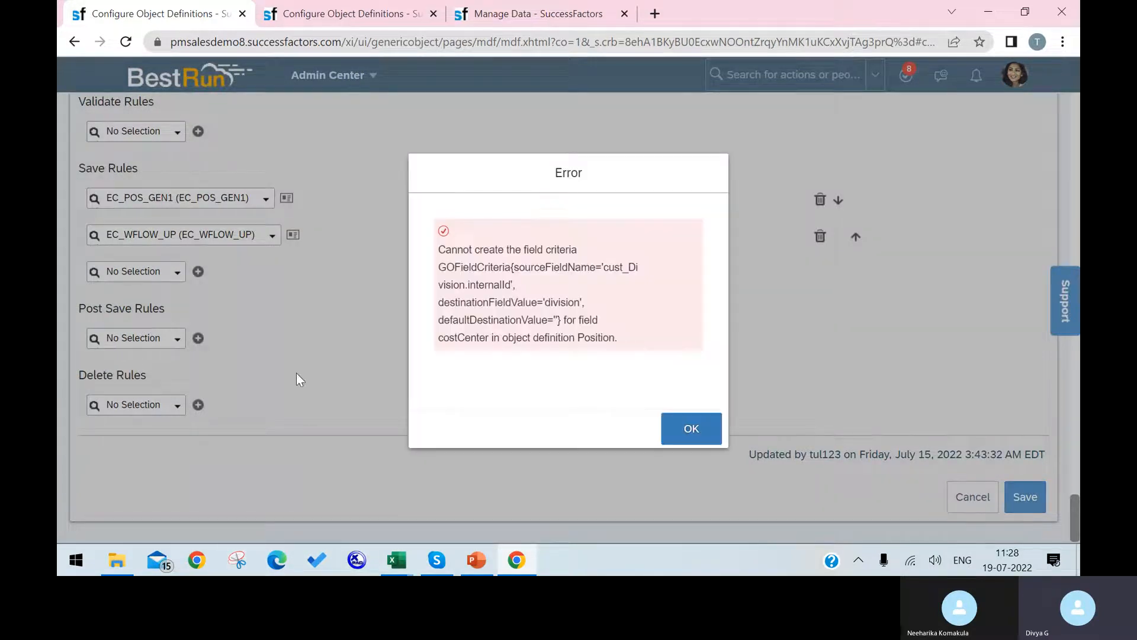
click(688, 429)
Scroll from the Fields table up to the Position definition's Code, Effective Dating and Status settings.
scroll(513, 270, up, 15)
scroll(513, 271, down, 3)
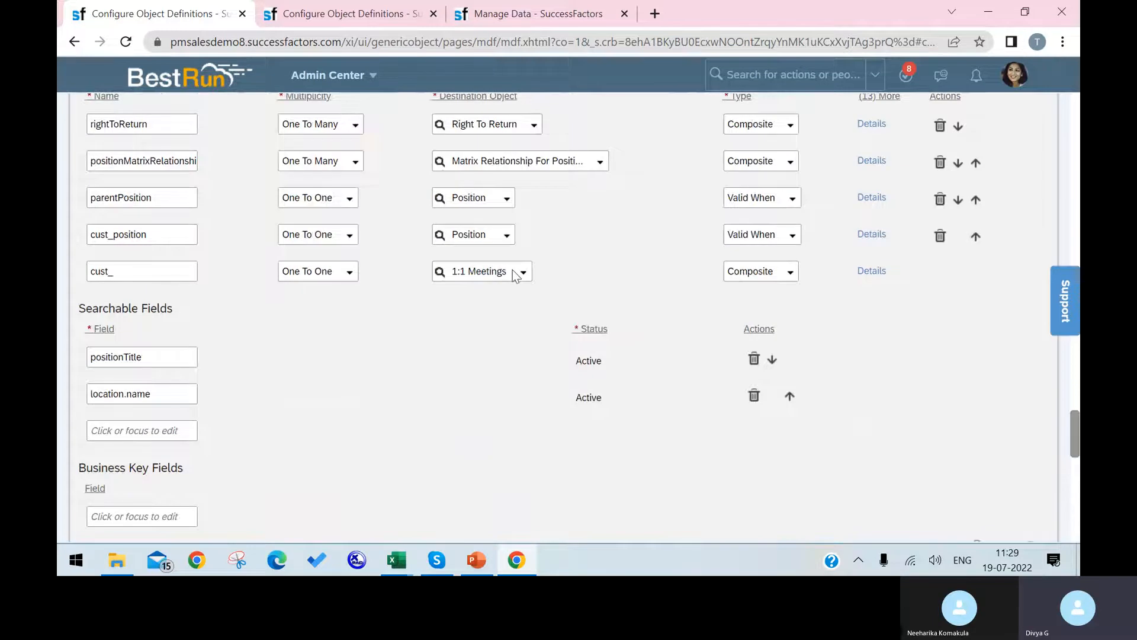
scroll(513, 275, up, 11)
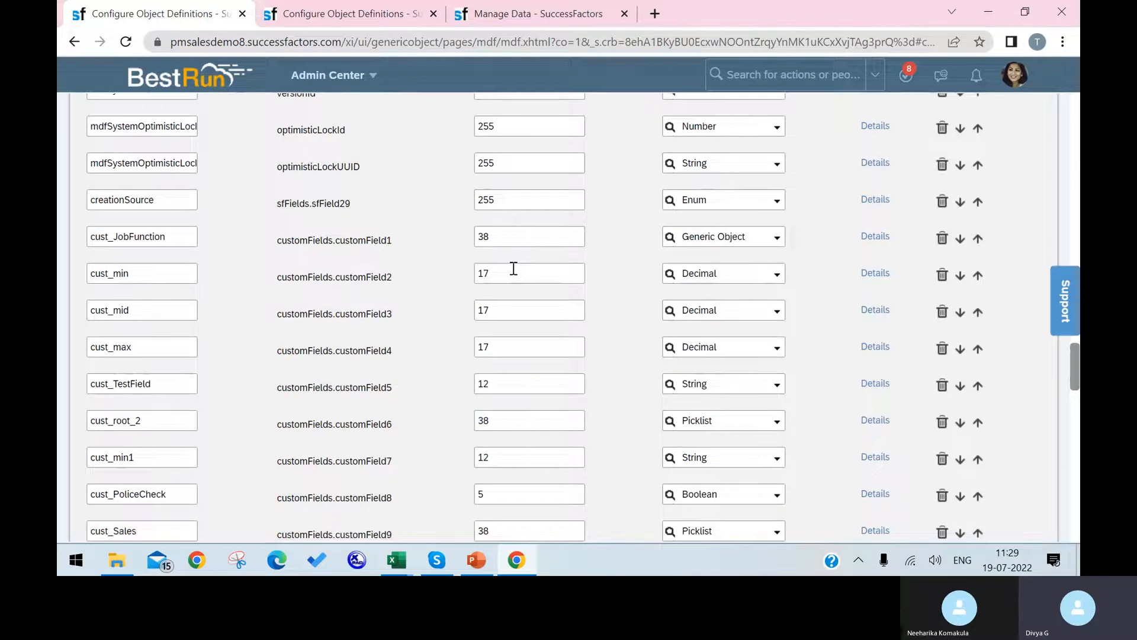
scroll(514, 269, down, 1)
scroll(514, 269, up, 5)
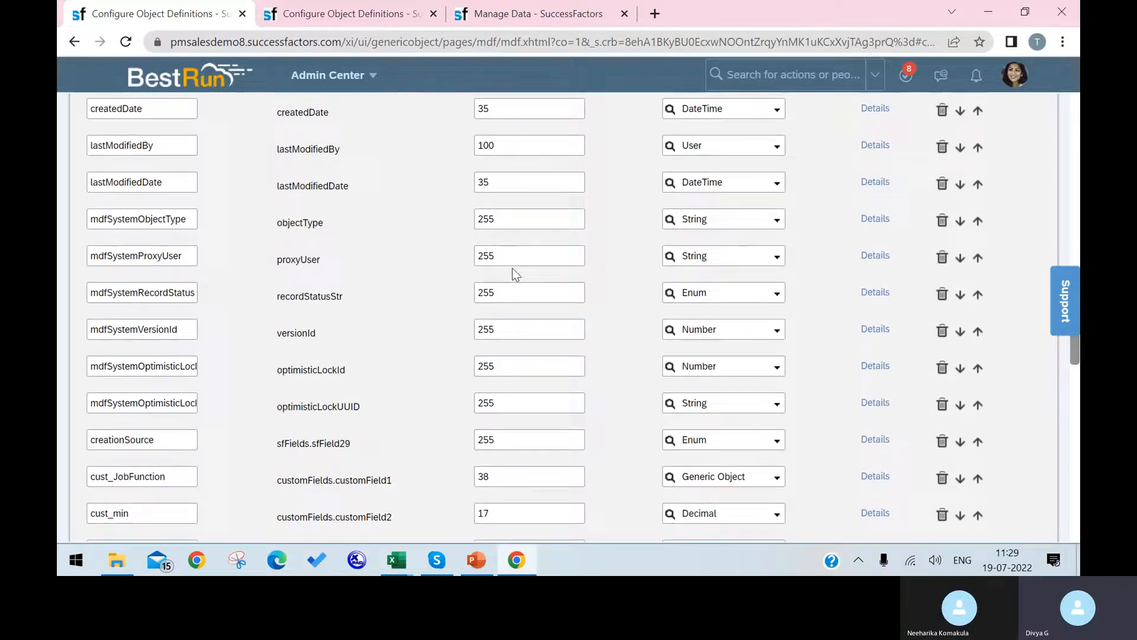
scroll(513, 268, up, 3)
scroll(512, 268, up, 4)
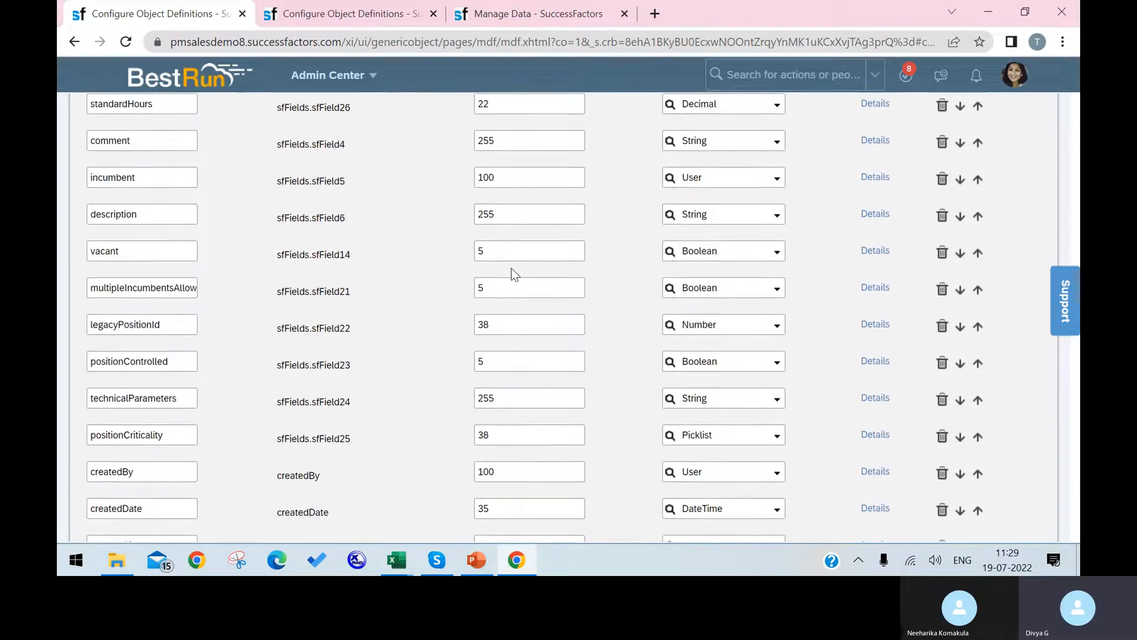
scroll(511, 268, up, 9)
scroll(396, 251, up, 10)
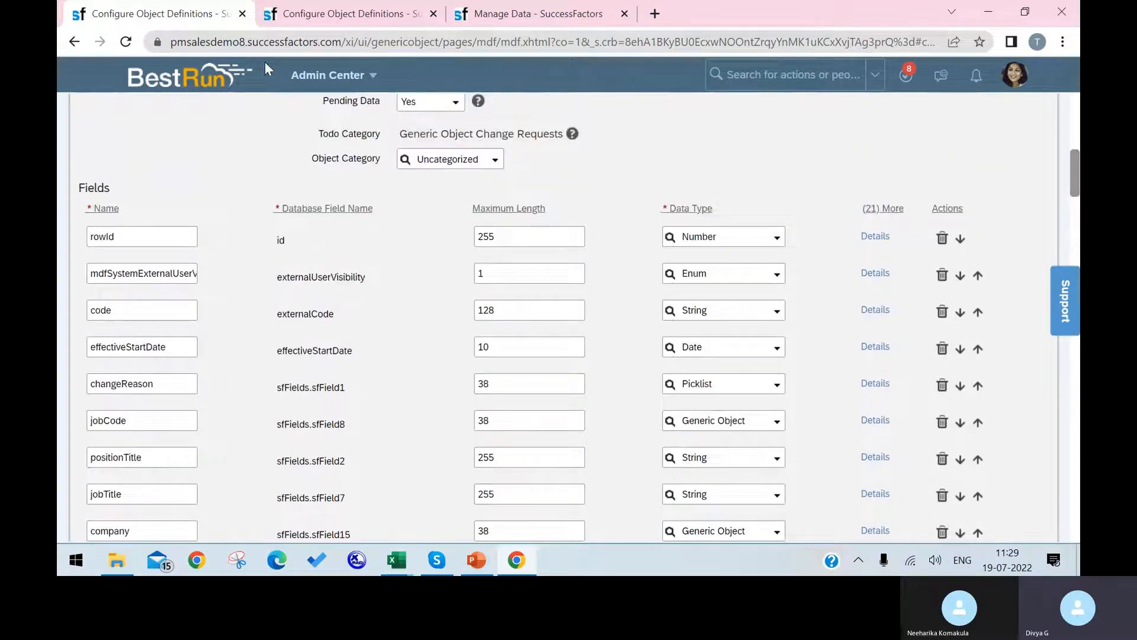
scroll(478, 189, up, 7)
scroll(479, 189, up, 3)
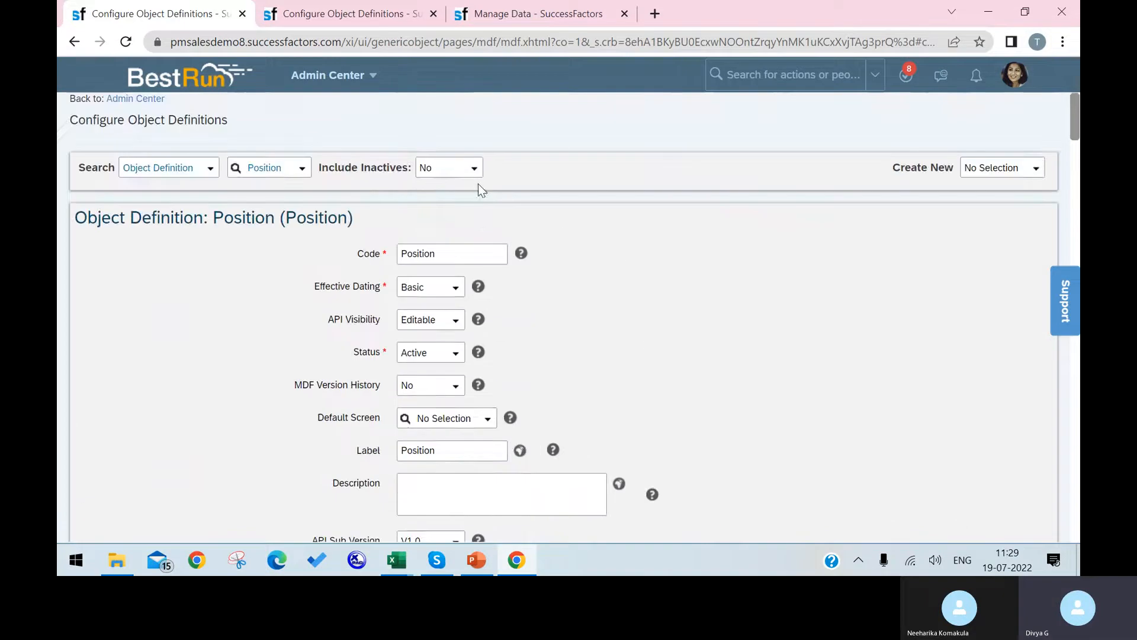
Search 'configure object', open Configure Object Definitions, and leave the unsaved Position edit page.
click(779, 65)
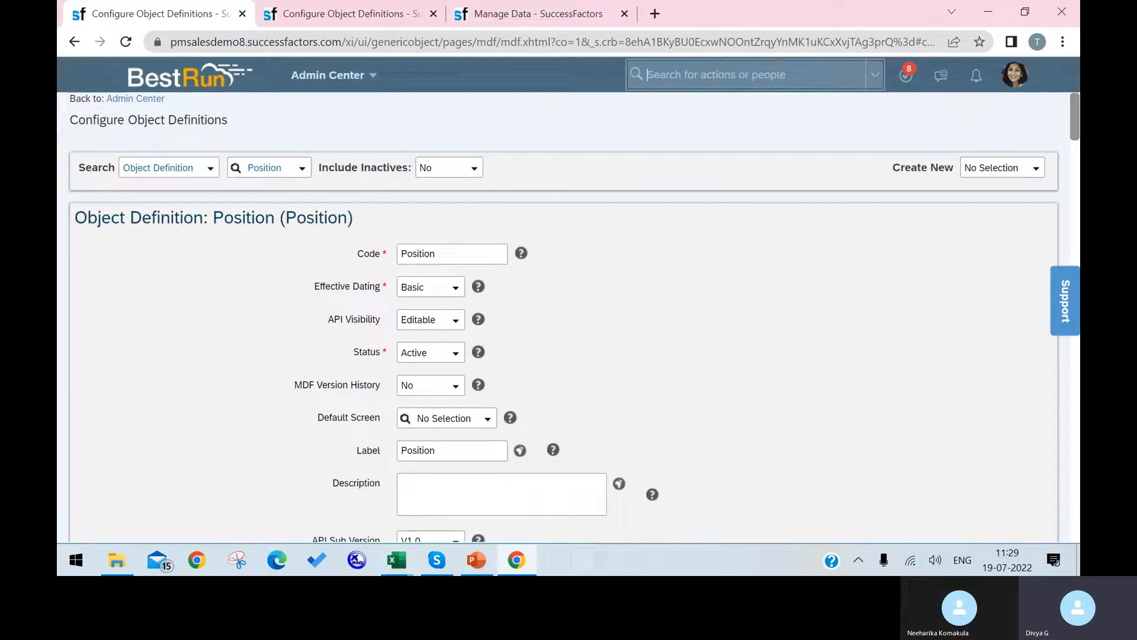
text(donfigure)
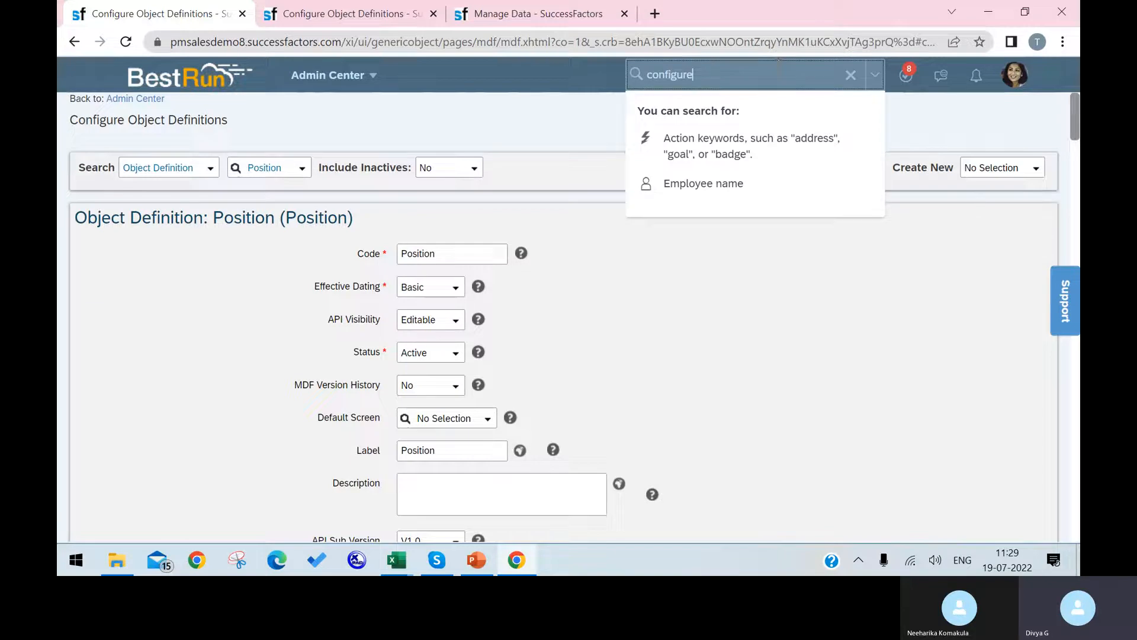
key(Return)
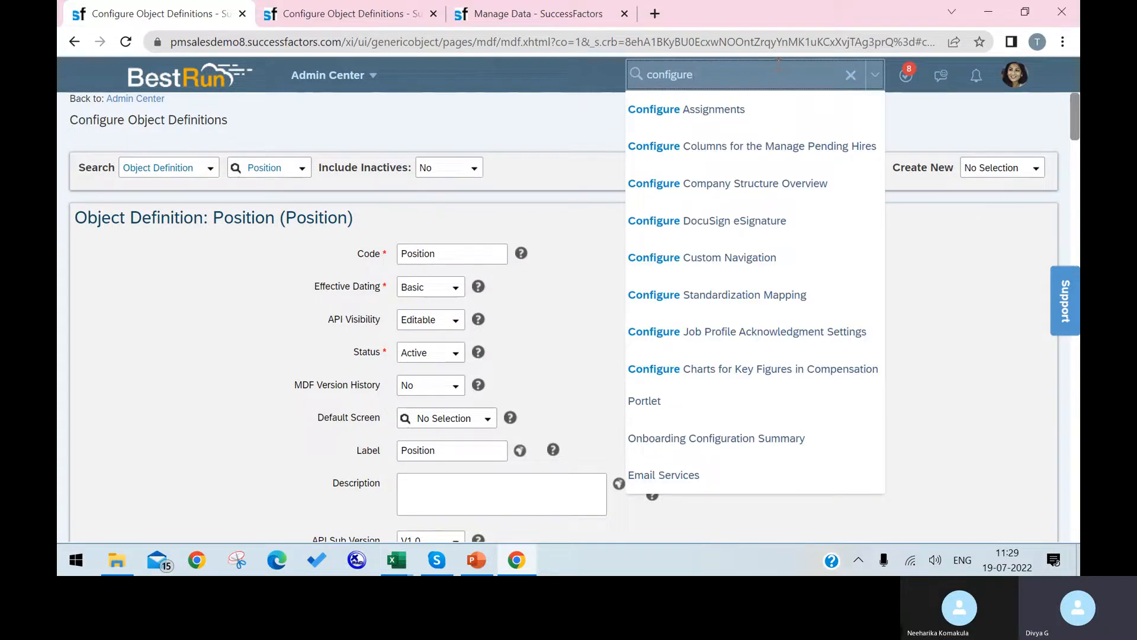
text(object)
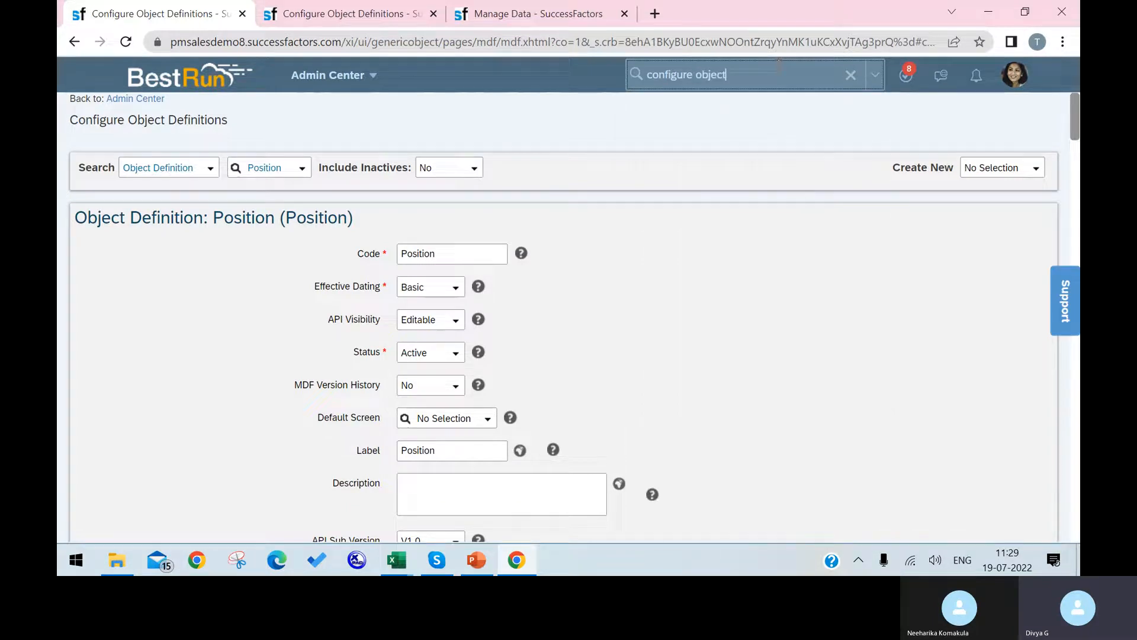
click(819, 120)
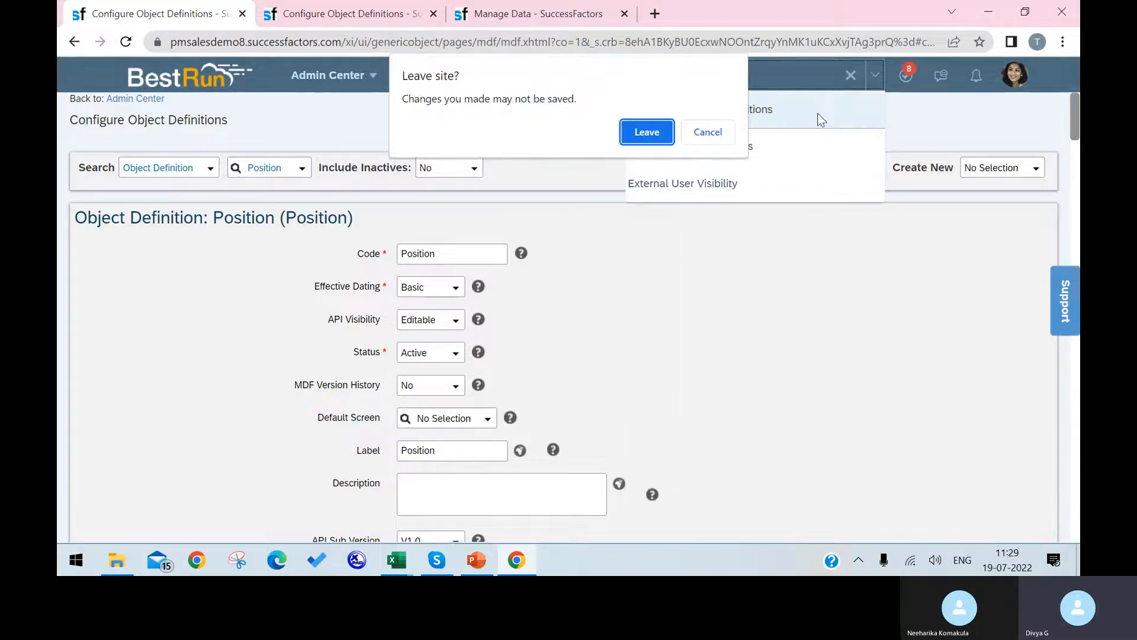
click(644, 131)
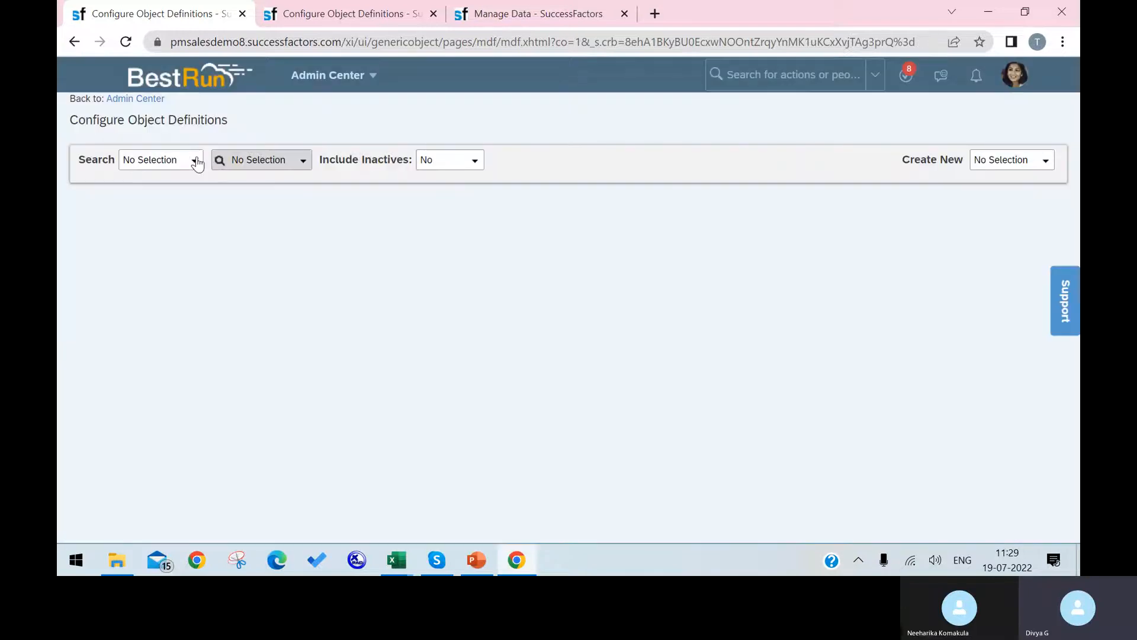
Search Object Definition for 'posi' to load Position, then bring the Manage Data tab forward.
click(198, 163)
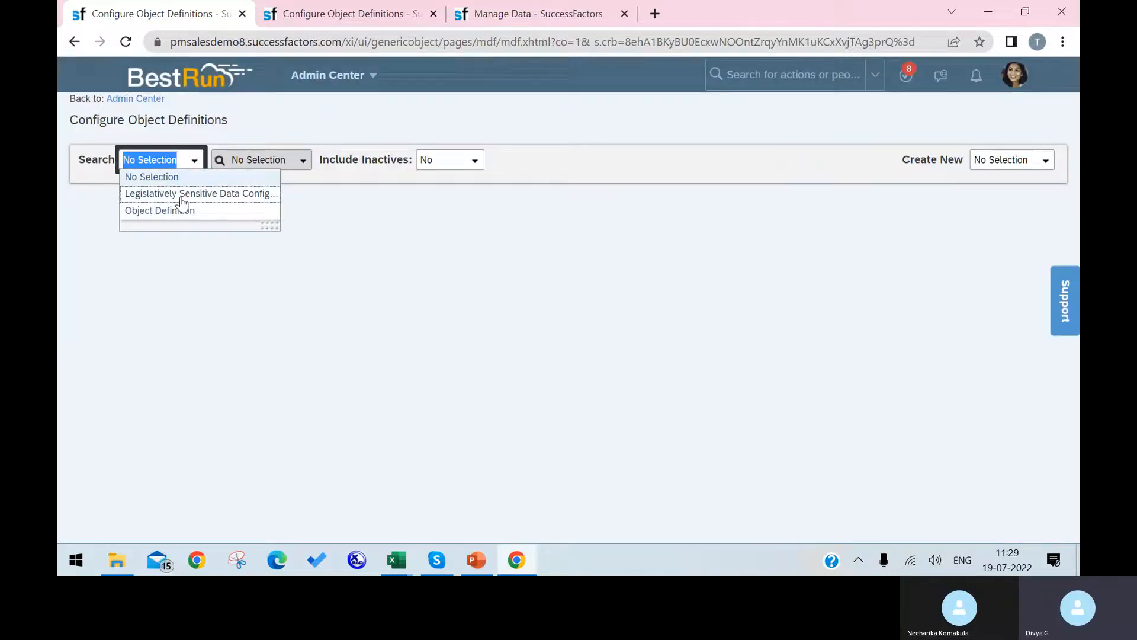
click(178, 208)
click(285, 155)
text(posi)
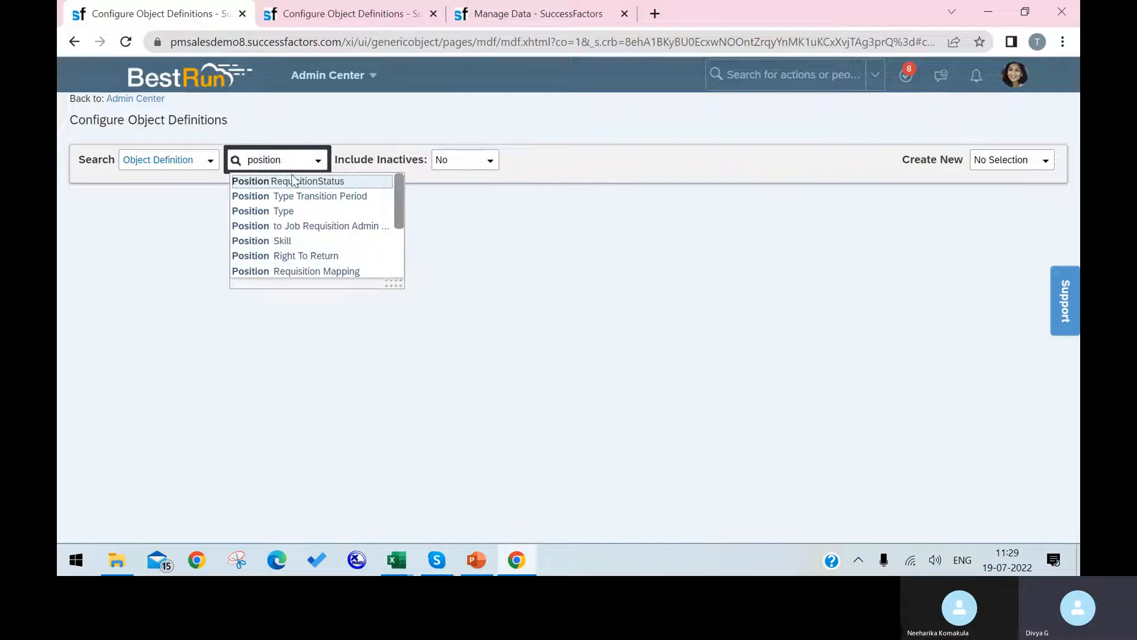
scroll(320, 231, down, 5)
click(320, 255)
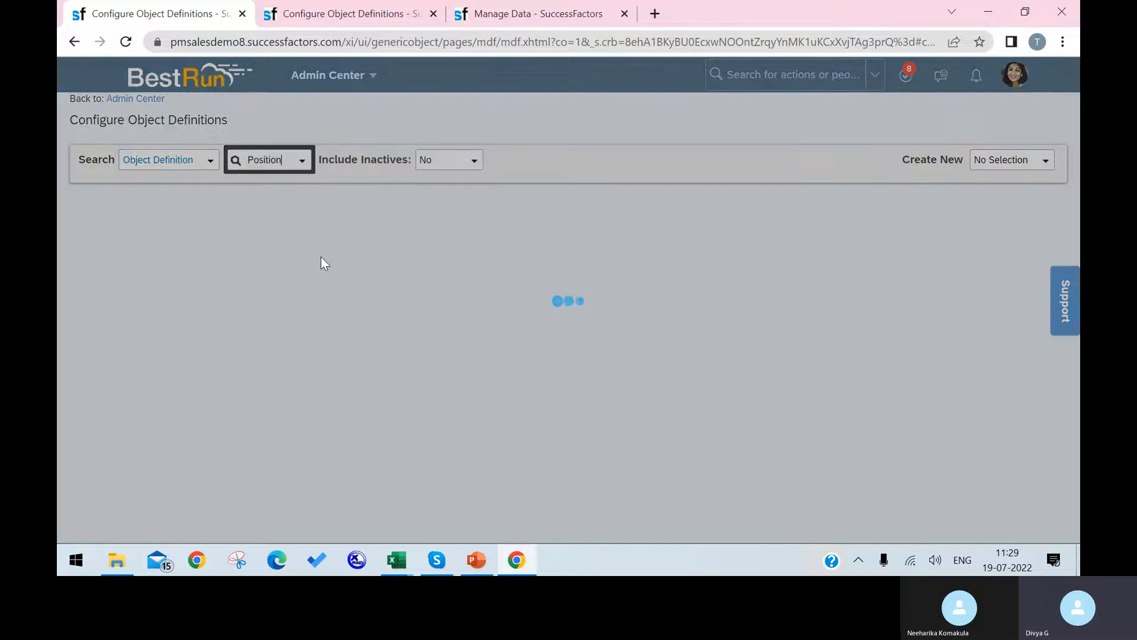
click(546, 6)
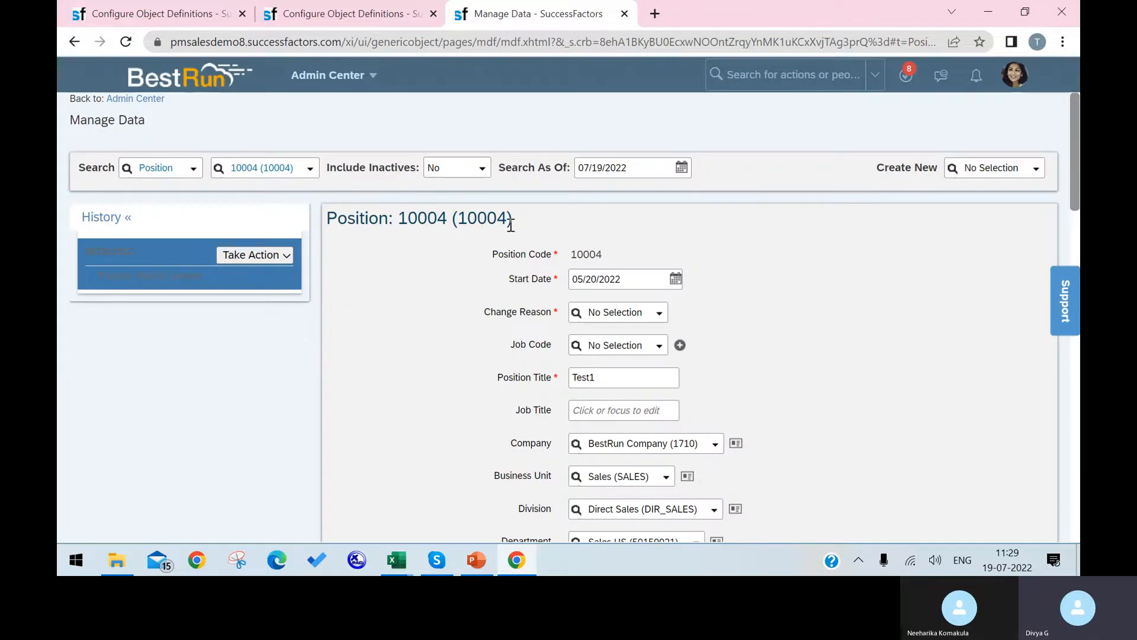
Put the Position definition into correction mode with Take Action > Make Correction and scroll to Fields.
drag(508, 219, 461, 219)
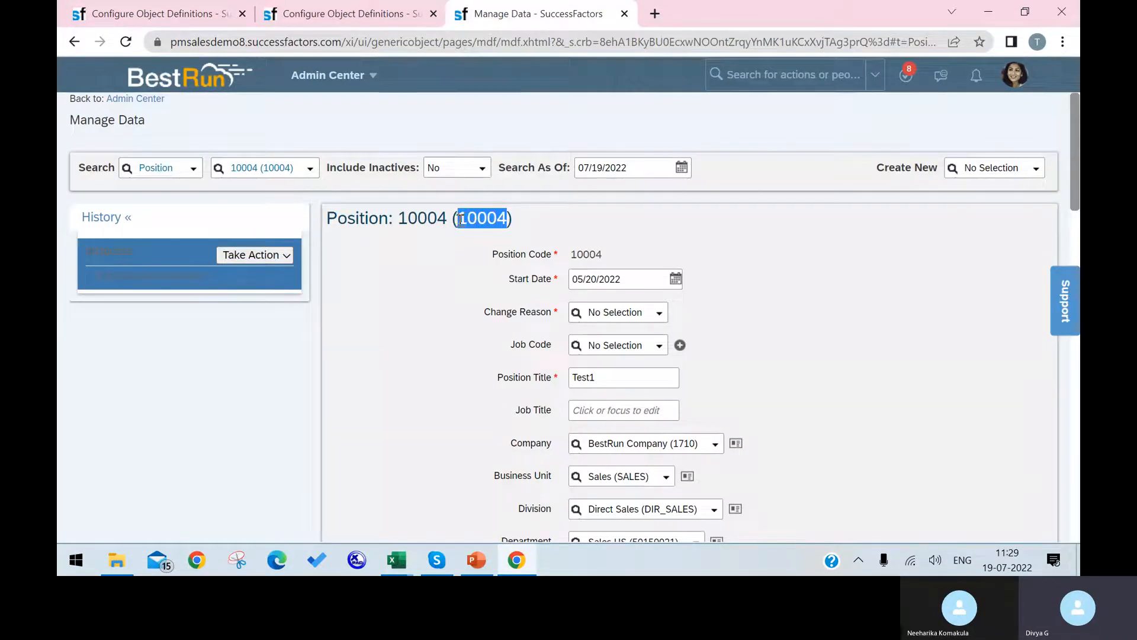
click(153, 6)
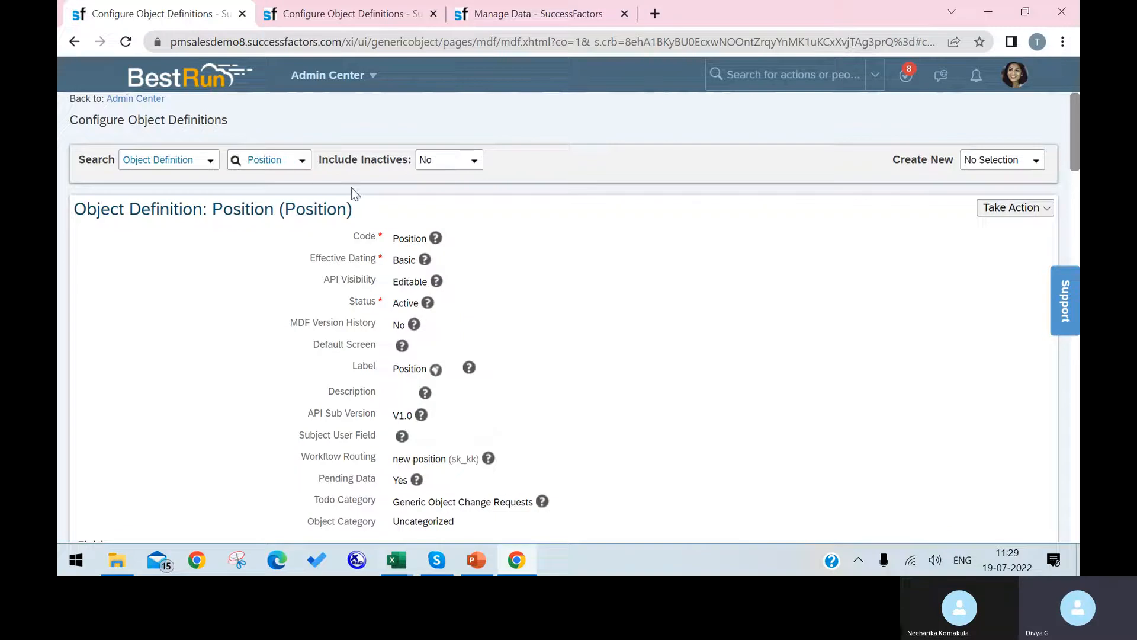
click(1012, 209)
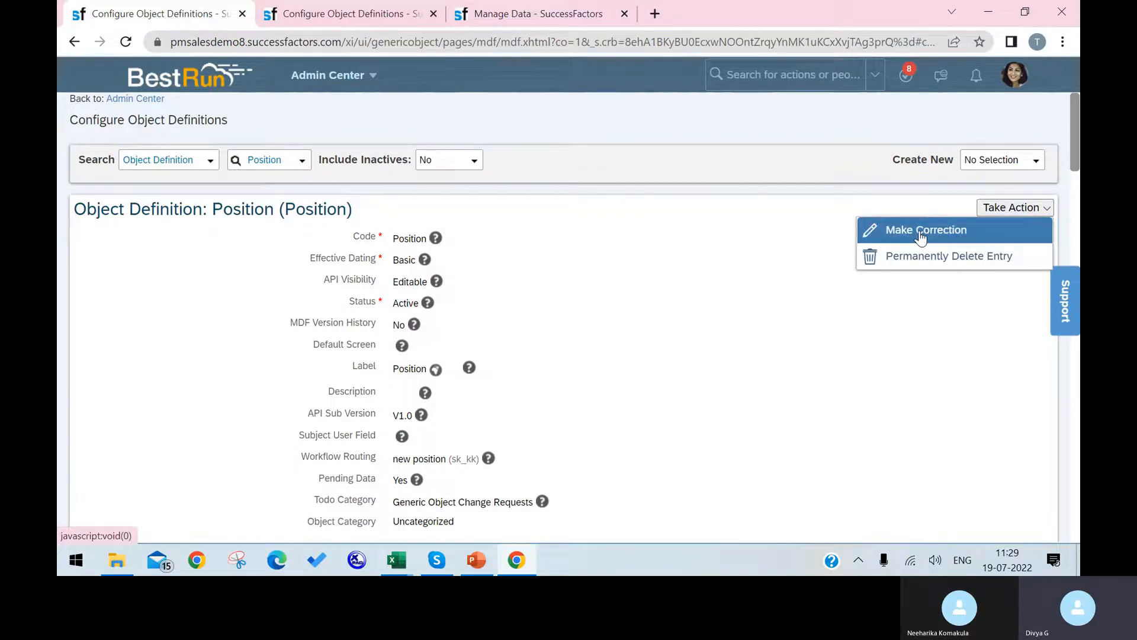
key(Return)
scroll(616, 248, down, 5)
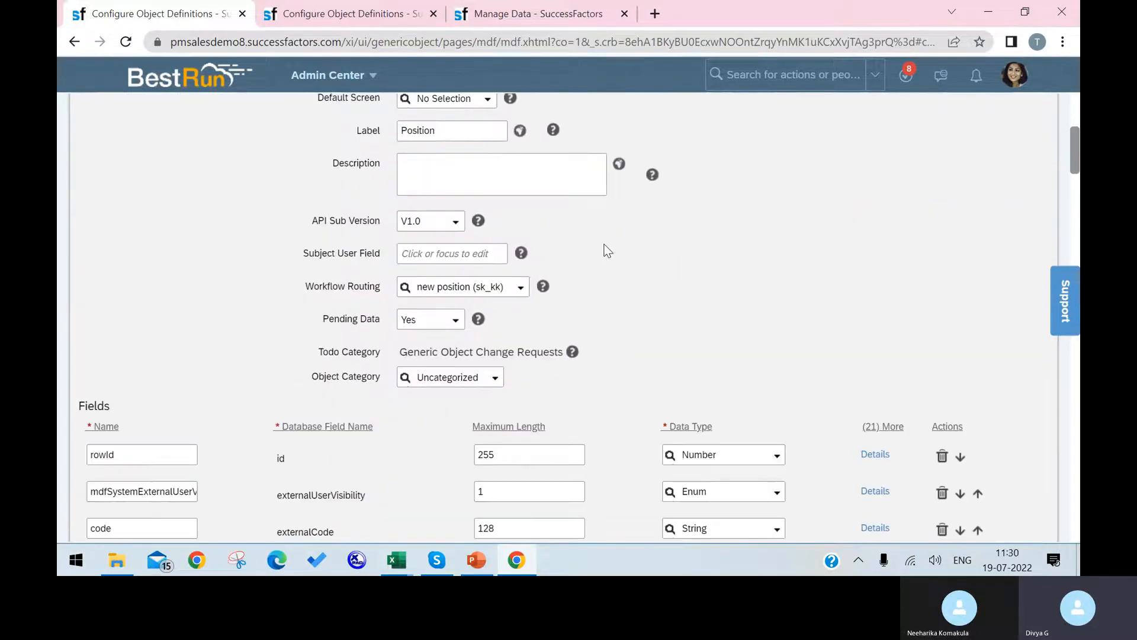
scroll(604, 244, down, 8)
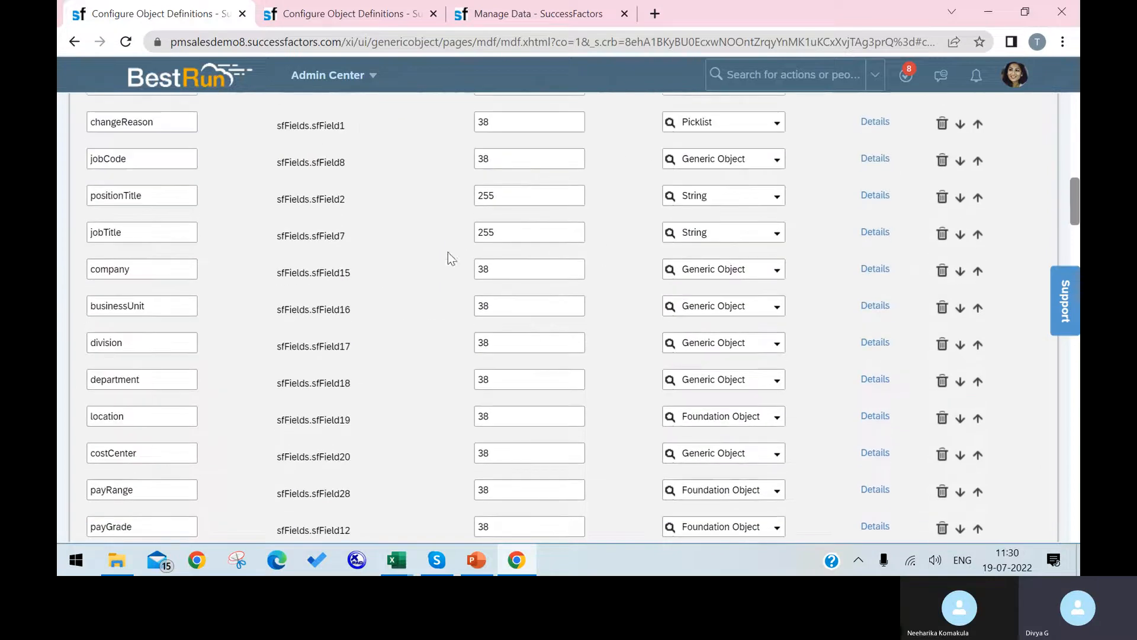
In businessUnit's details, enter toLegalEntity.internalId as the field criteria source.
click(874, 305)
scroll(566, 337, down, 10)
scroll(564, 334, down, 1)
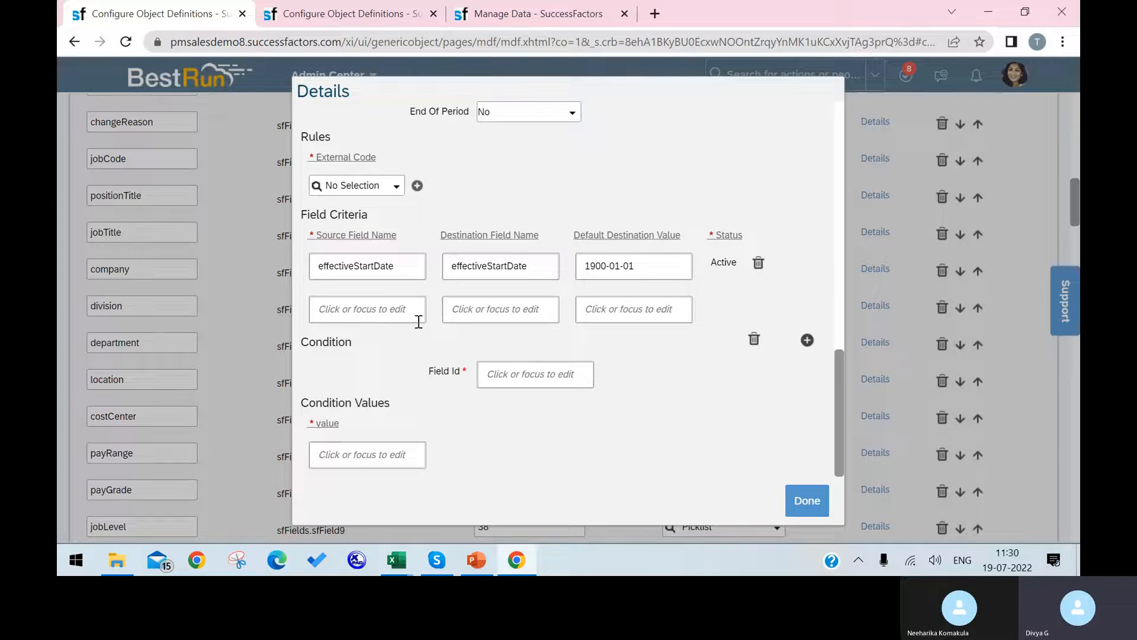
click(387, 306)
text(to)
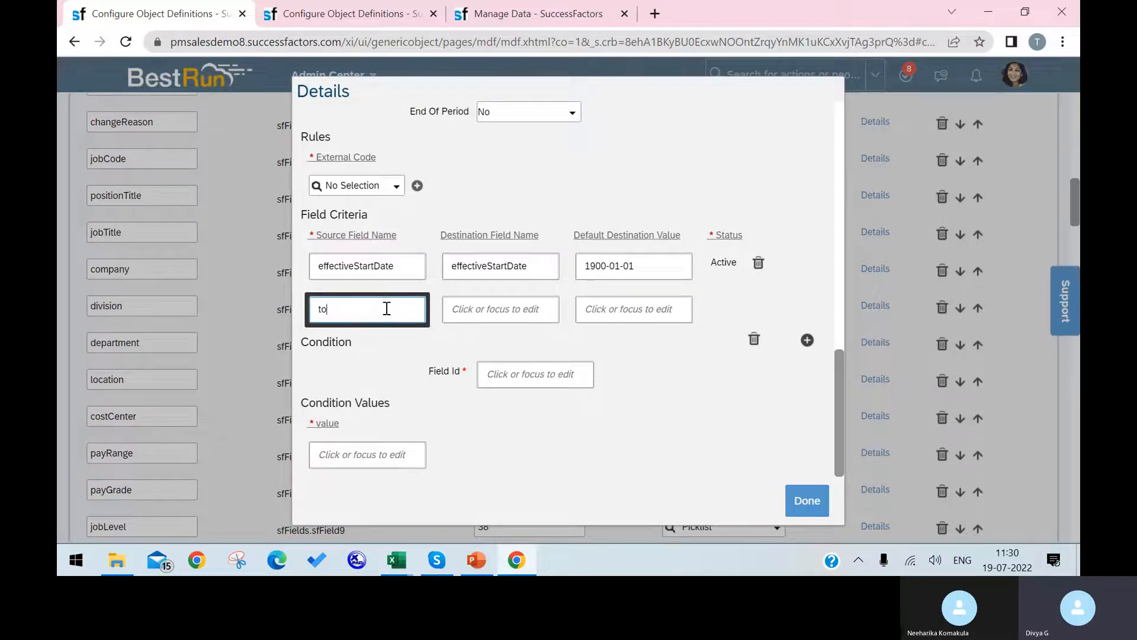
click(340, 13)
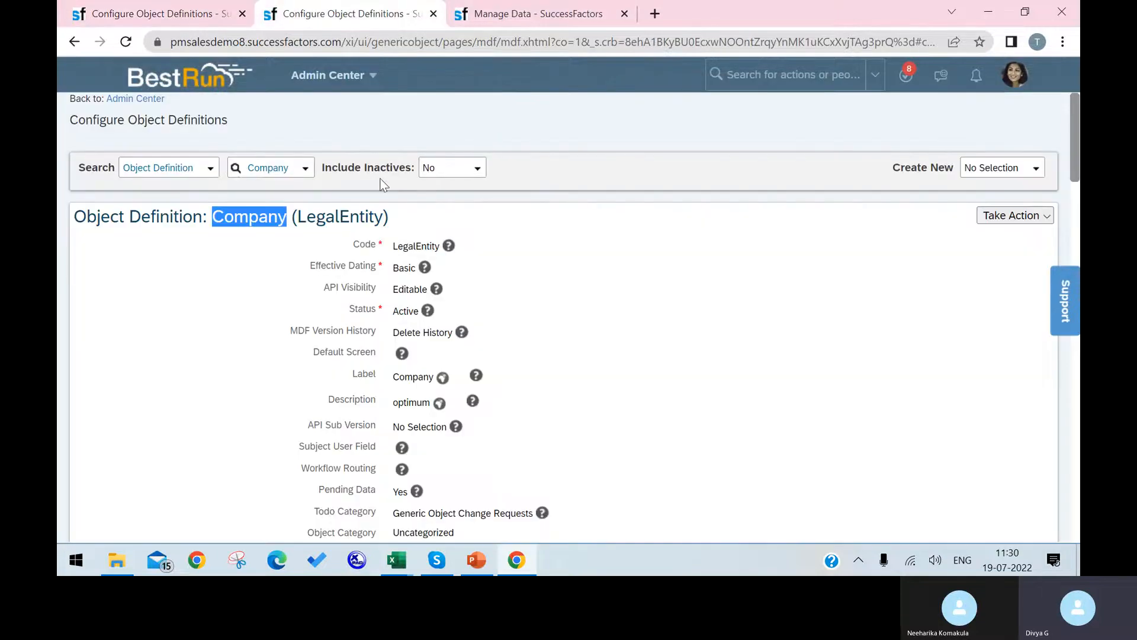
drag(381, 217, 299, 217)
key(ctrl+c)
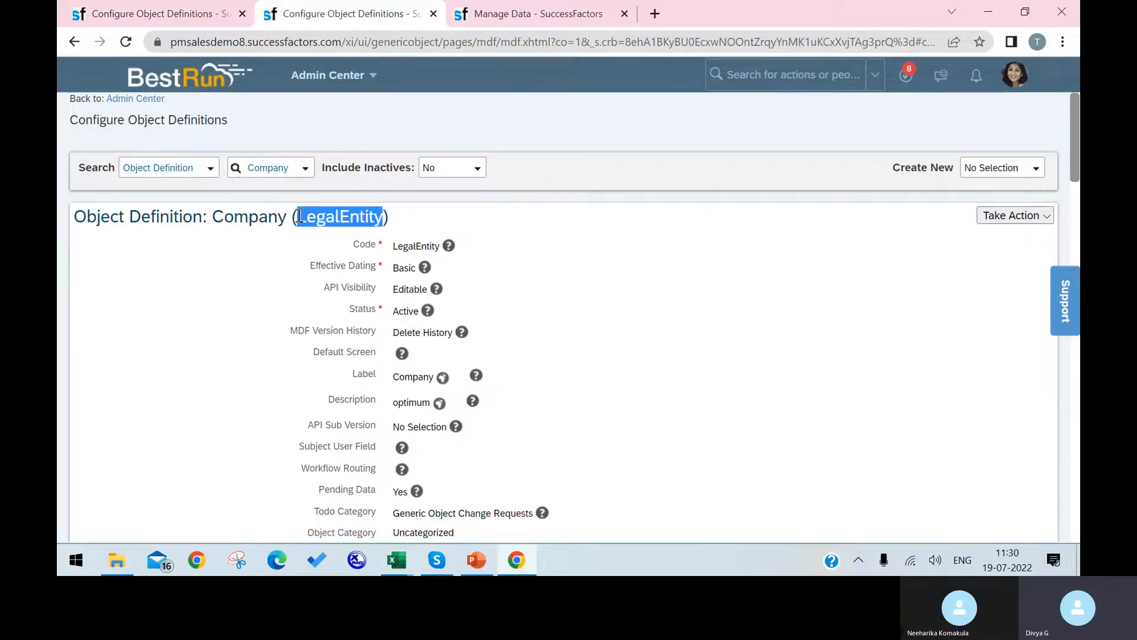
click(177, 13)
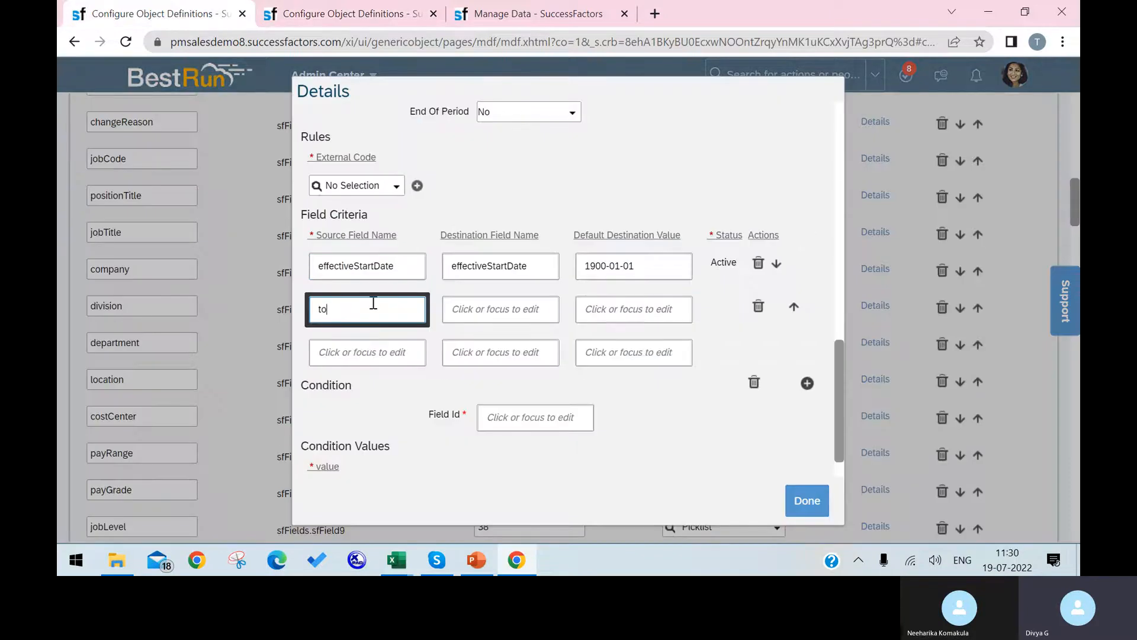
key(ctrl+v)
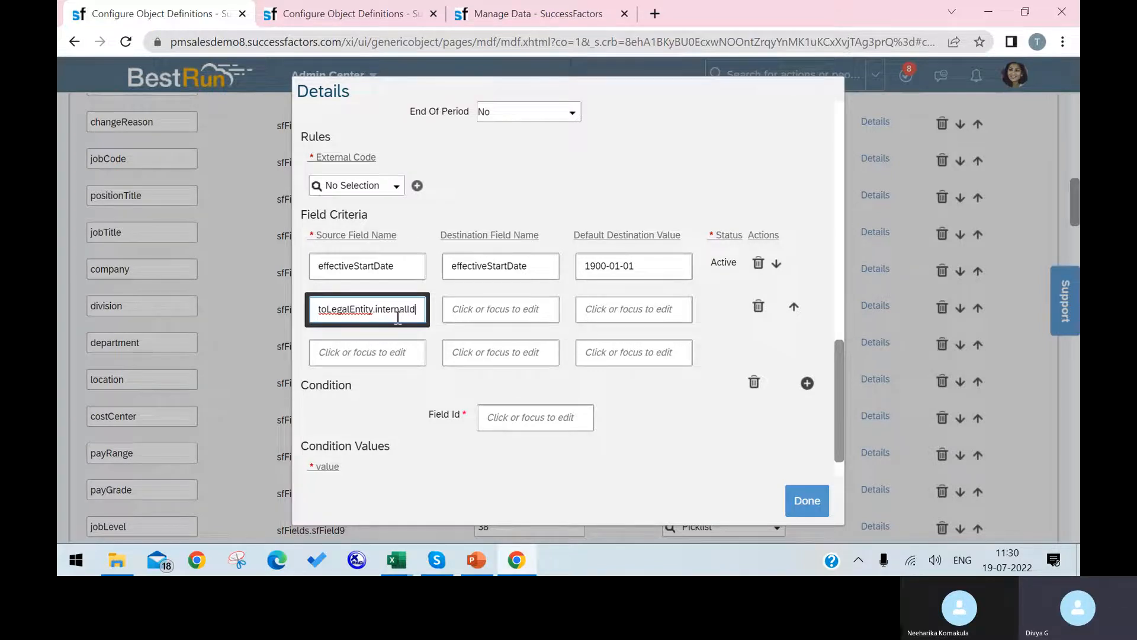
Set Company as the destination, confirm with Done, and save Position, which fails.
click(487, 311)
click(349, 13)
drag(289, 220, 213, 221)
key(ctrl+c)
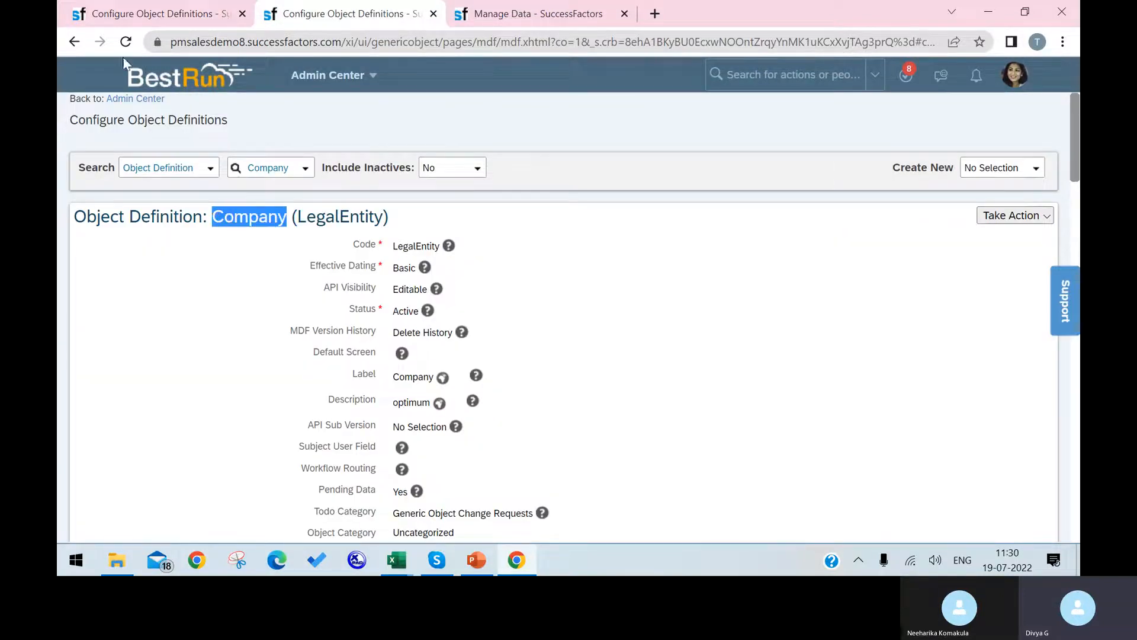
click(171, 13)
key(ctrl+v)
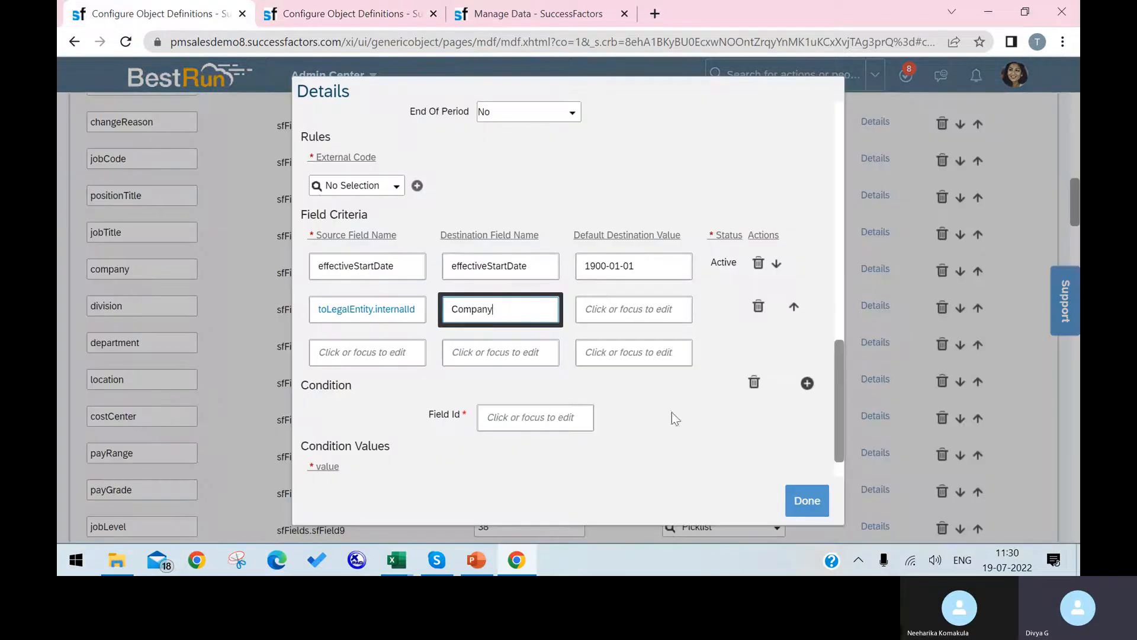
click(806, 501)
scroll(963, 400, down, 3)
scroll(962, 399, down, 20)
click(1025, 497)
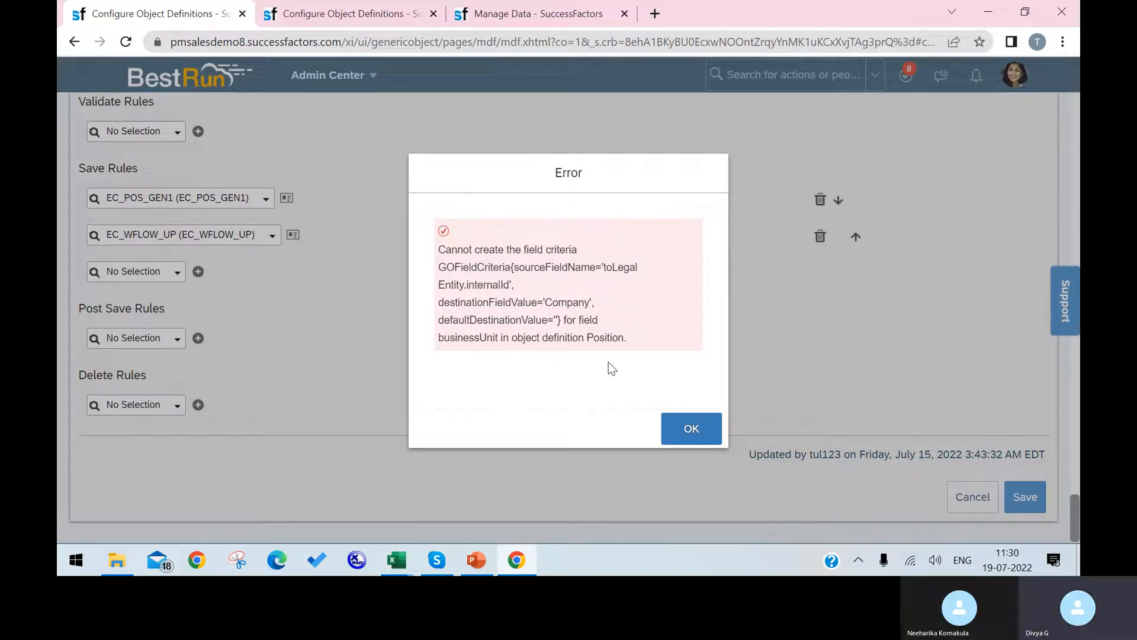
Dismiss the error and change businessUnit's criteria source to toCompany.internalId.
click(679, 431)
scroll(432, 356, up, 10)
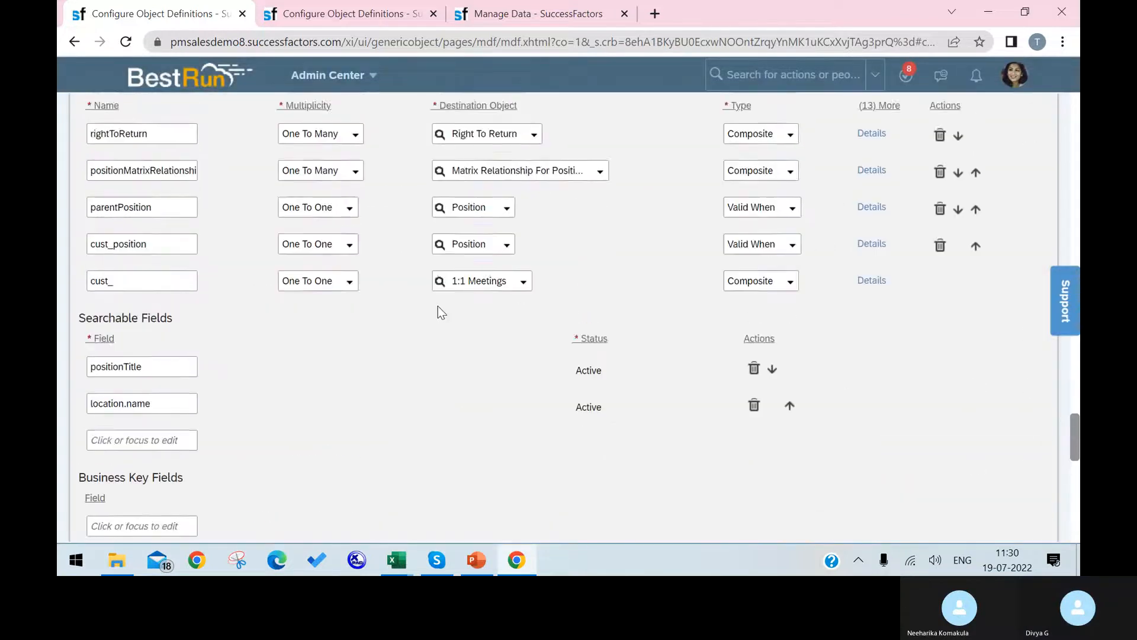
scroll(425, 310, up, 15)
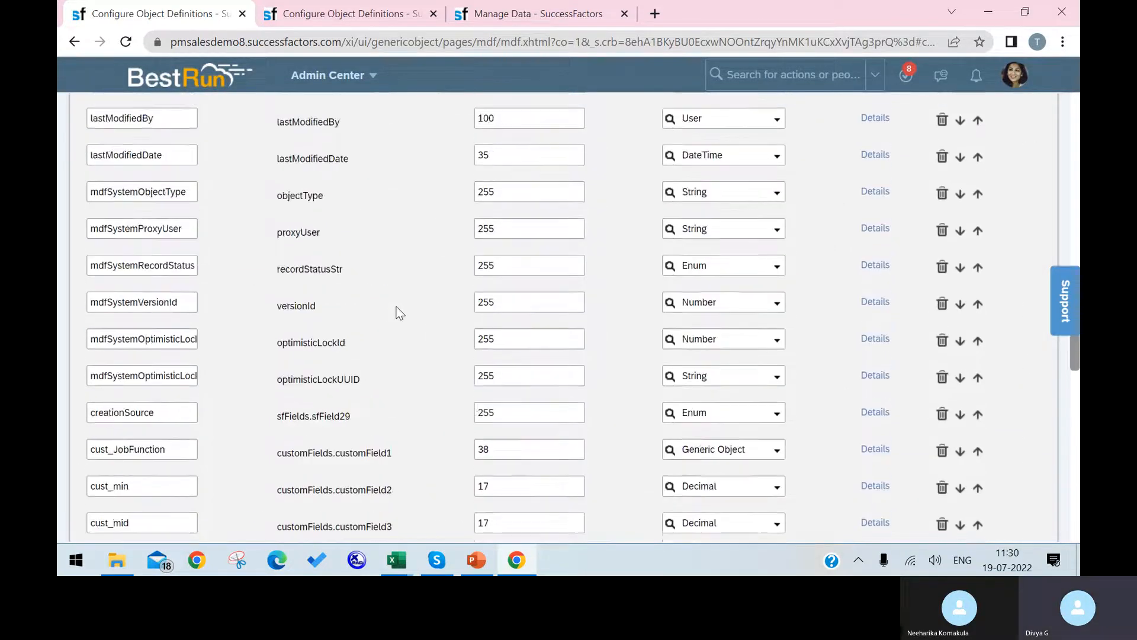
scroll(367, 308, up, 15)
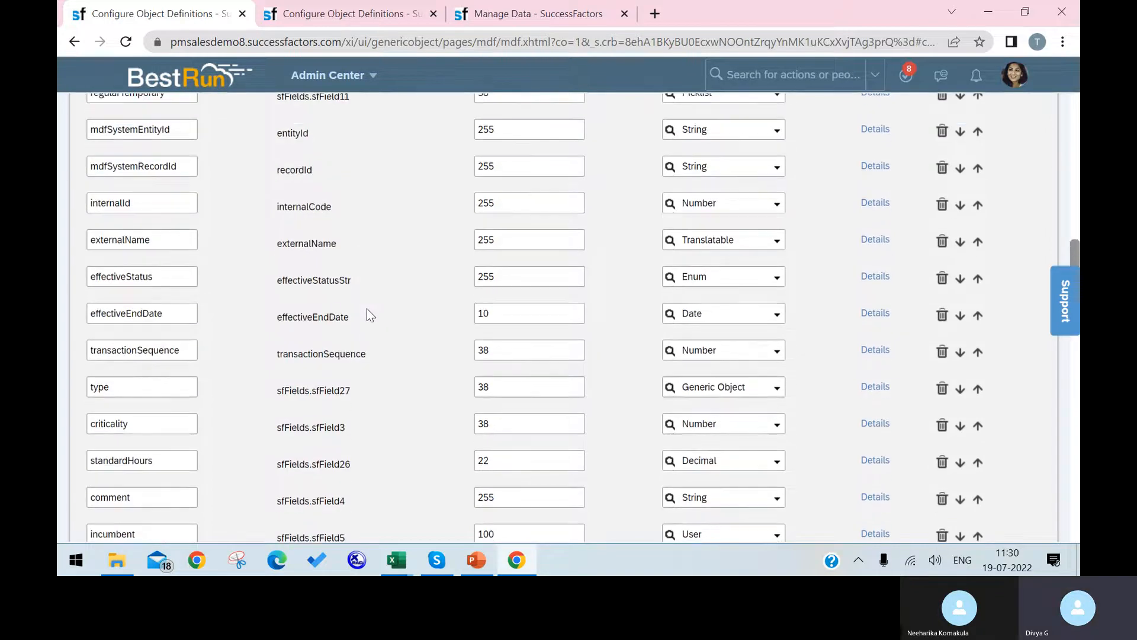
scroll(240, 301, up, 7)
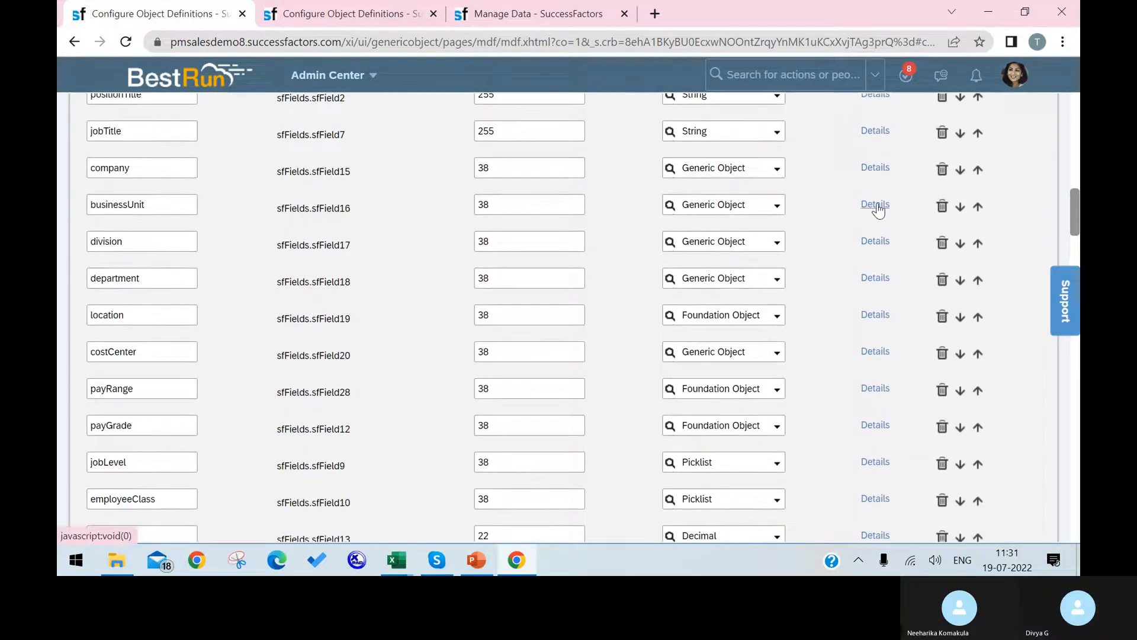
click(875, 201)
scroll(593, 326, down, 10)
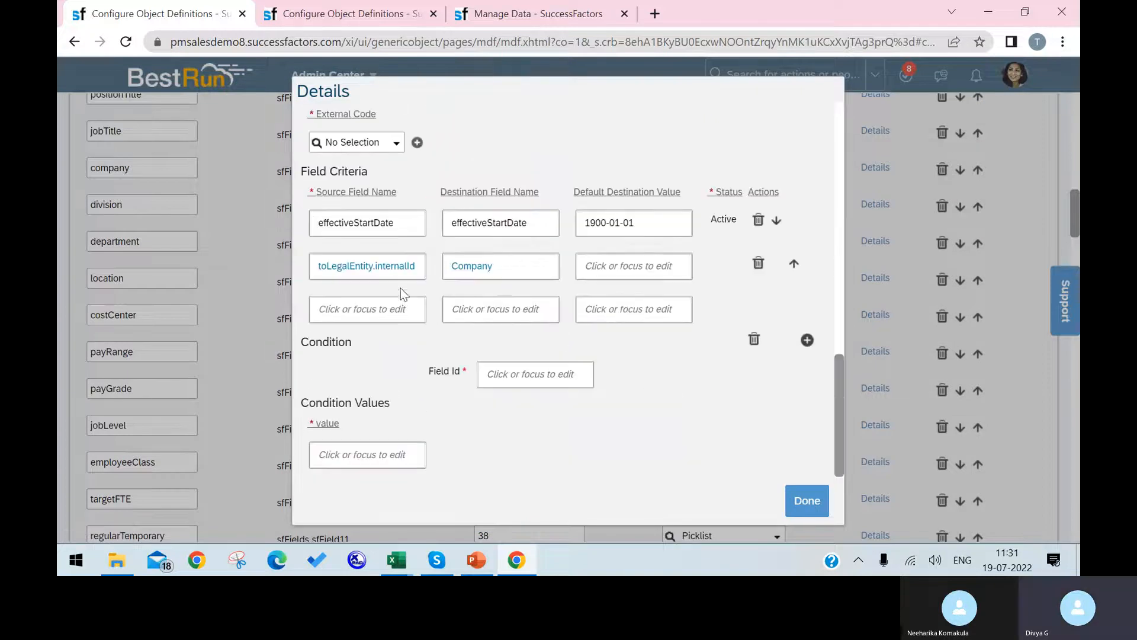
drag(373, 262, 325, 269)
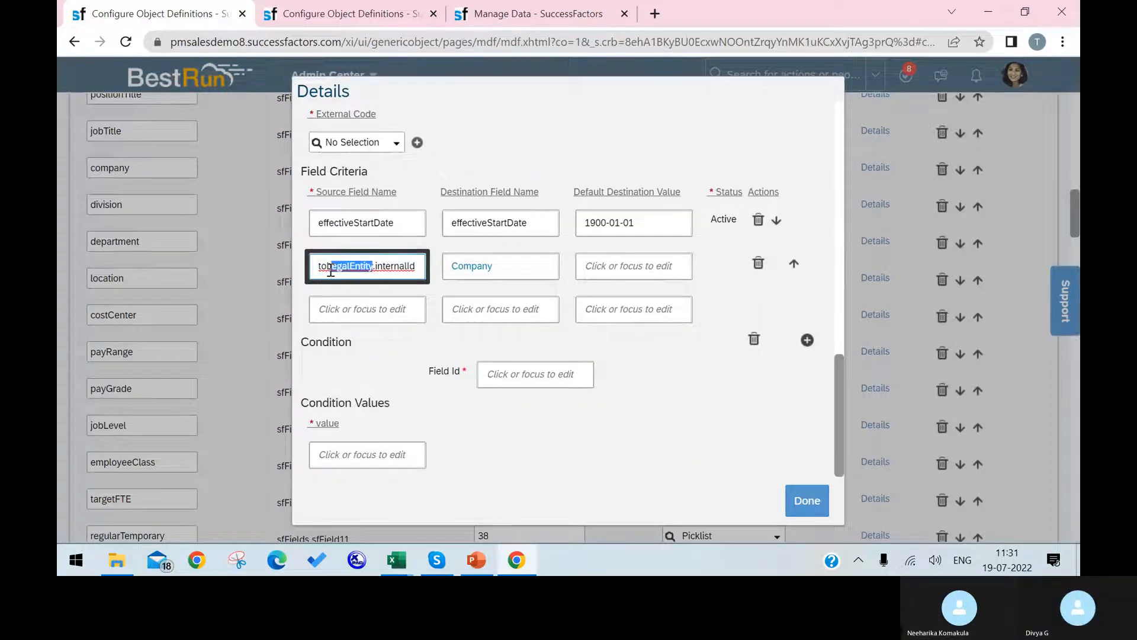
click(493, 266)
drag(492, 266, 325, 261)
key(ctrl+c)
text(Company)
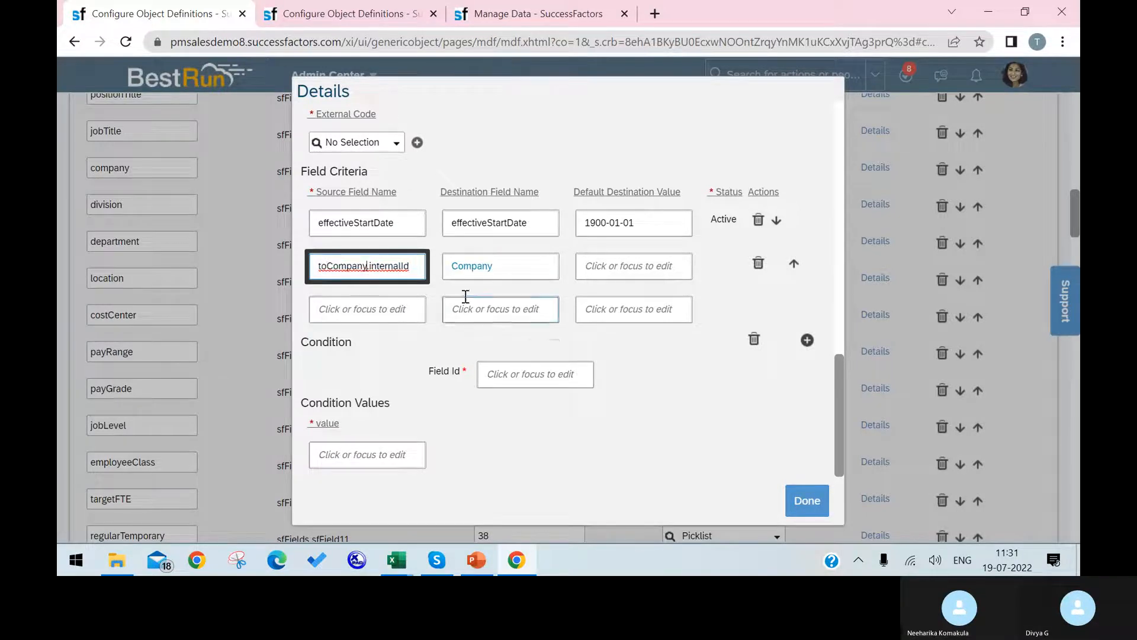
Replace the destination with LegalEntity, confirm with Done, and save Position again, which fails.
click(495, 268)
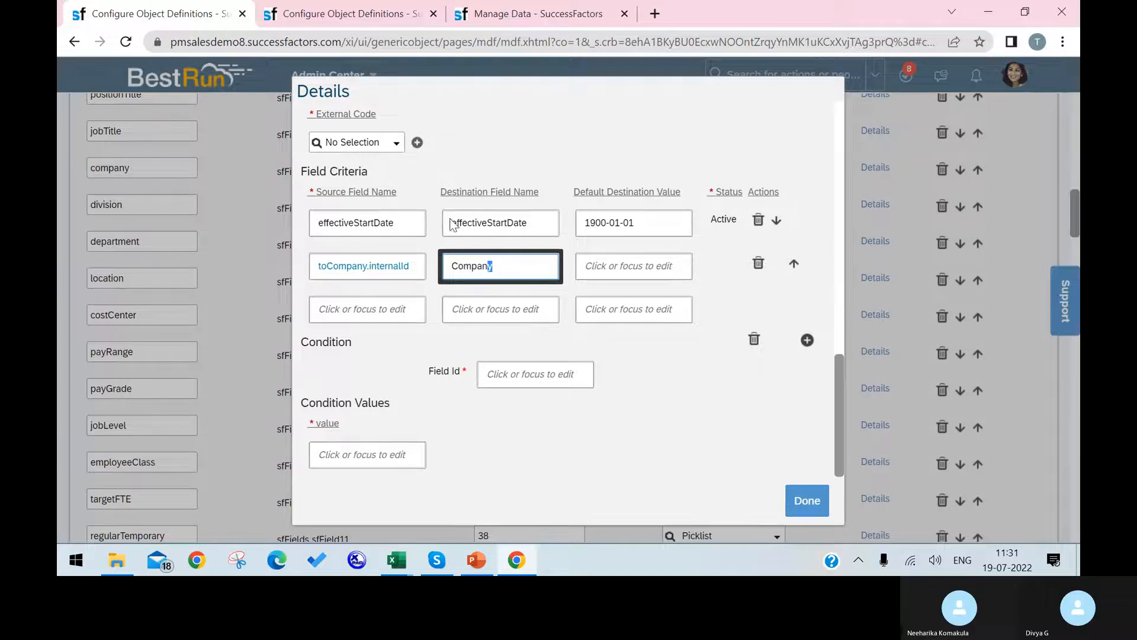
click(363, 13)
drag(383, 215, 299, 216)
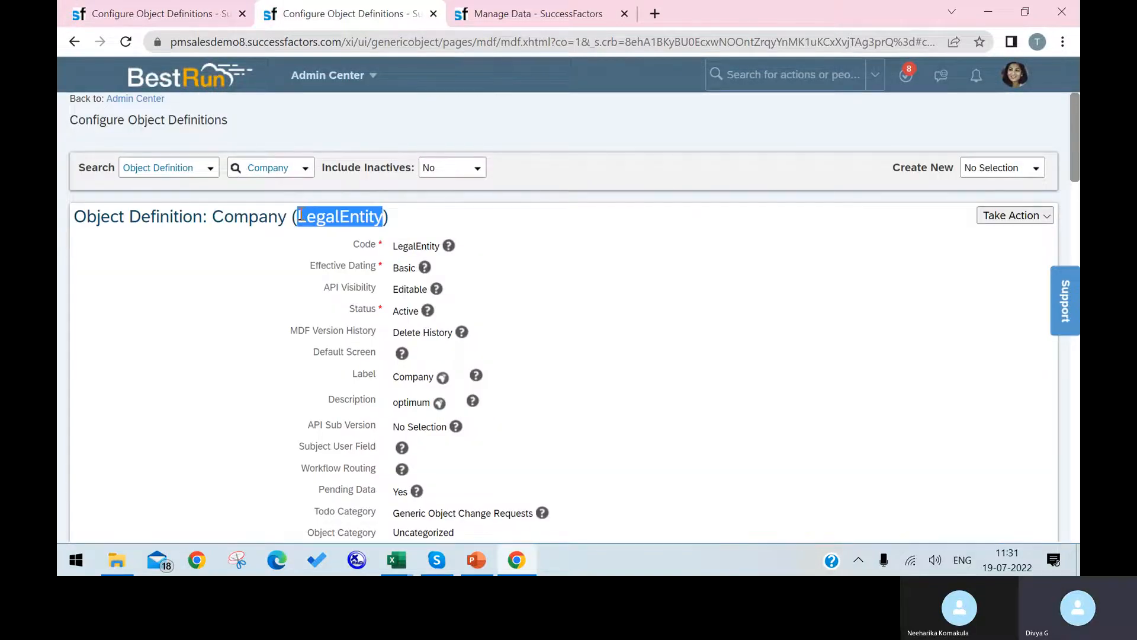
click(146, 13)
double_click(505, 259)
key(ctrl+v)
click(807, 500)
scroll(991, 439, down, 20)
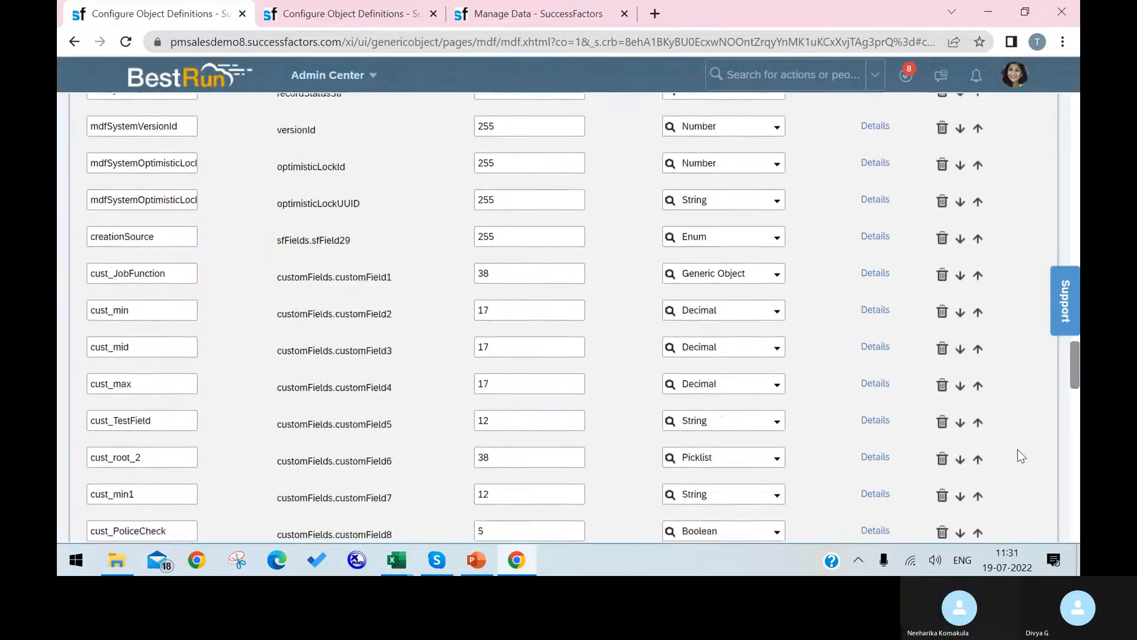
click(1026, 503)
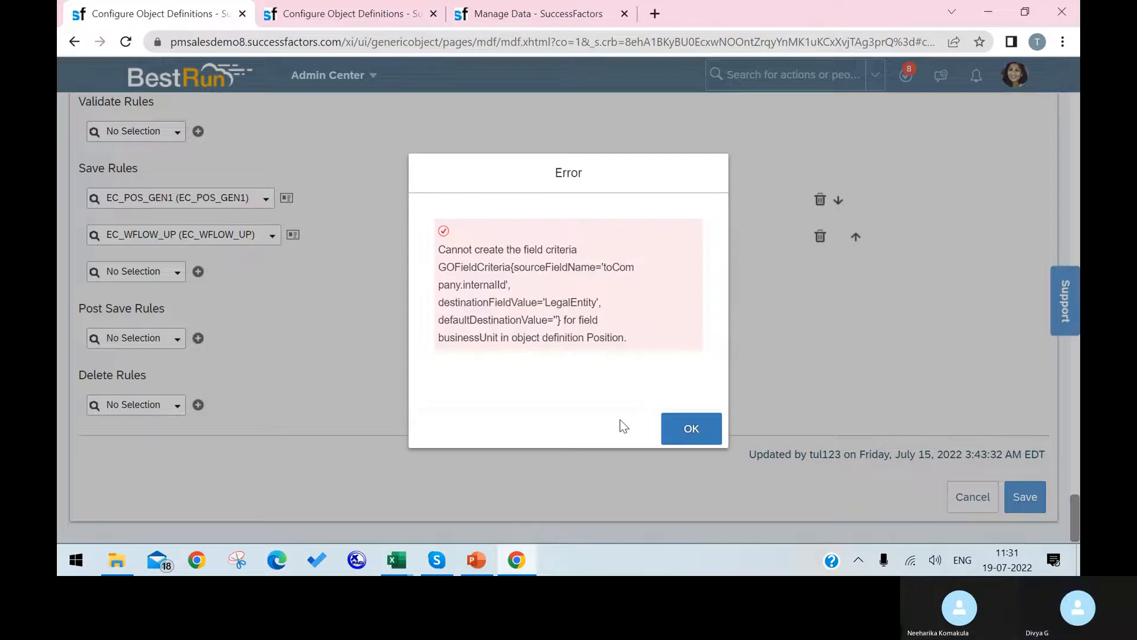
Dismiss the field-criteria save error on the Position definition.
click(669, 440)
scroll(332, 236, up, 15)
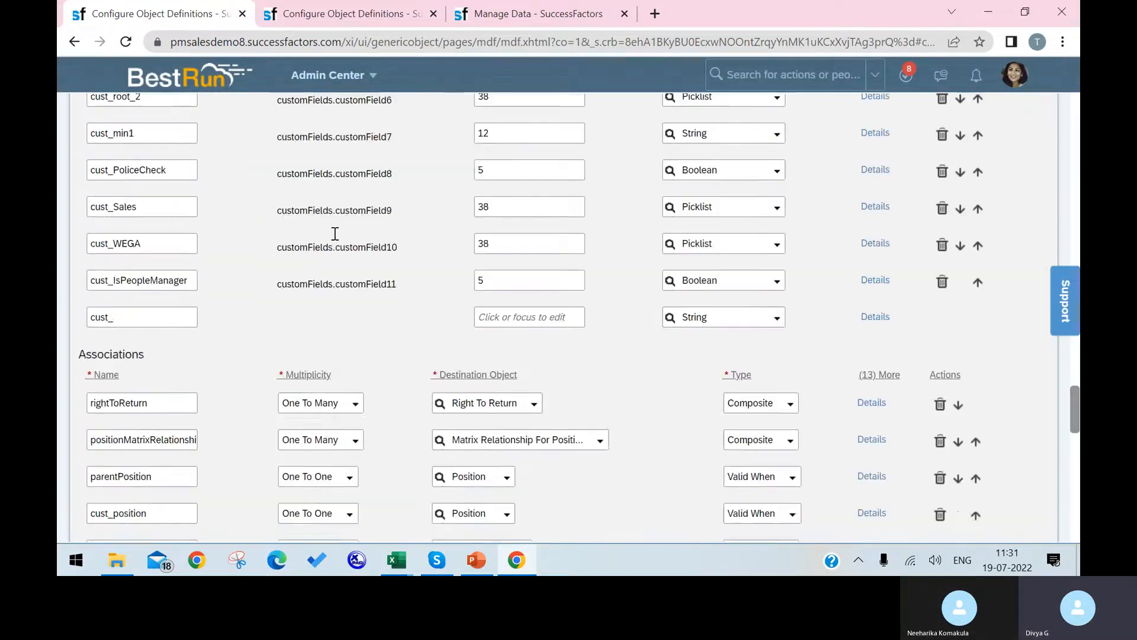
scroll(332, 236, up, 20)
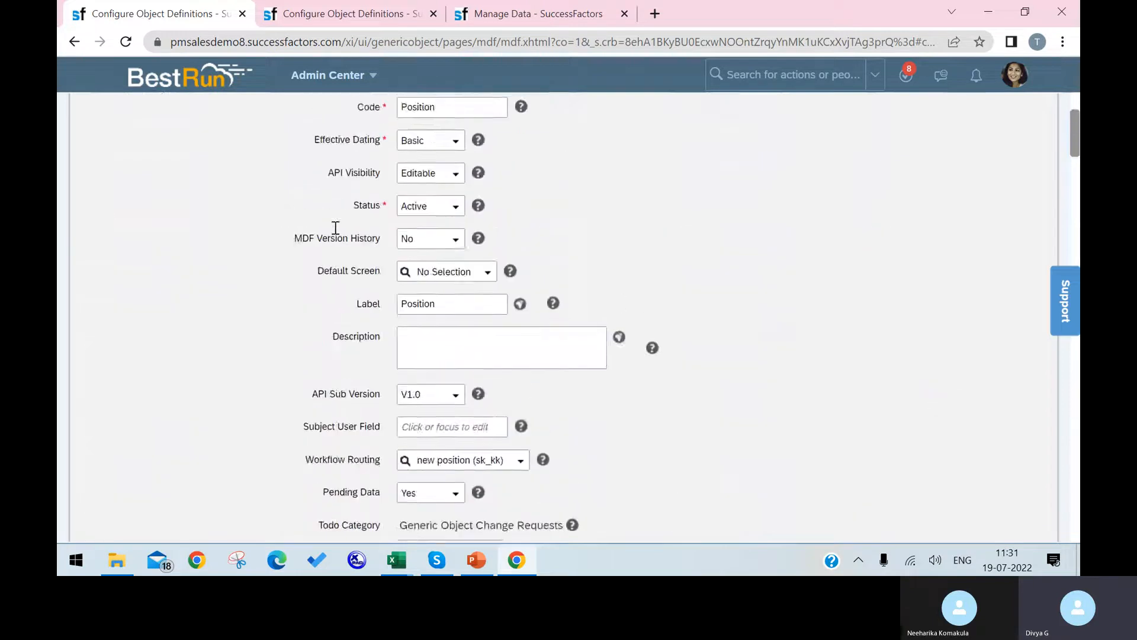
scroll(336, 228, down, 20)
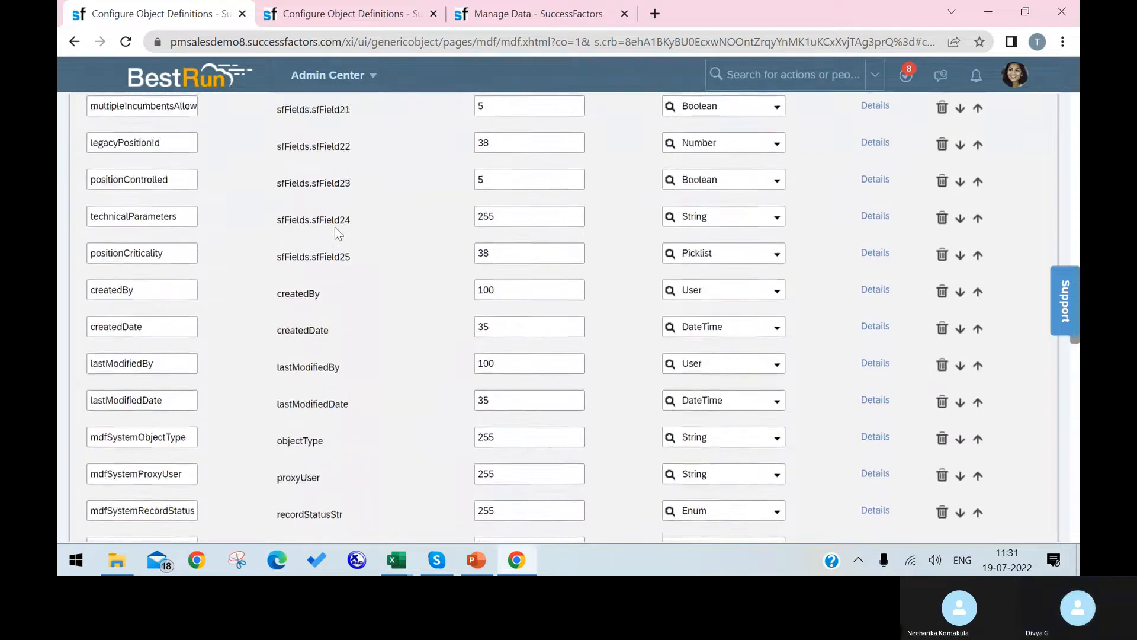
scroll(336, 226, up, 20)
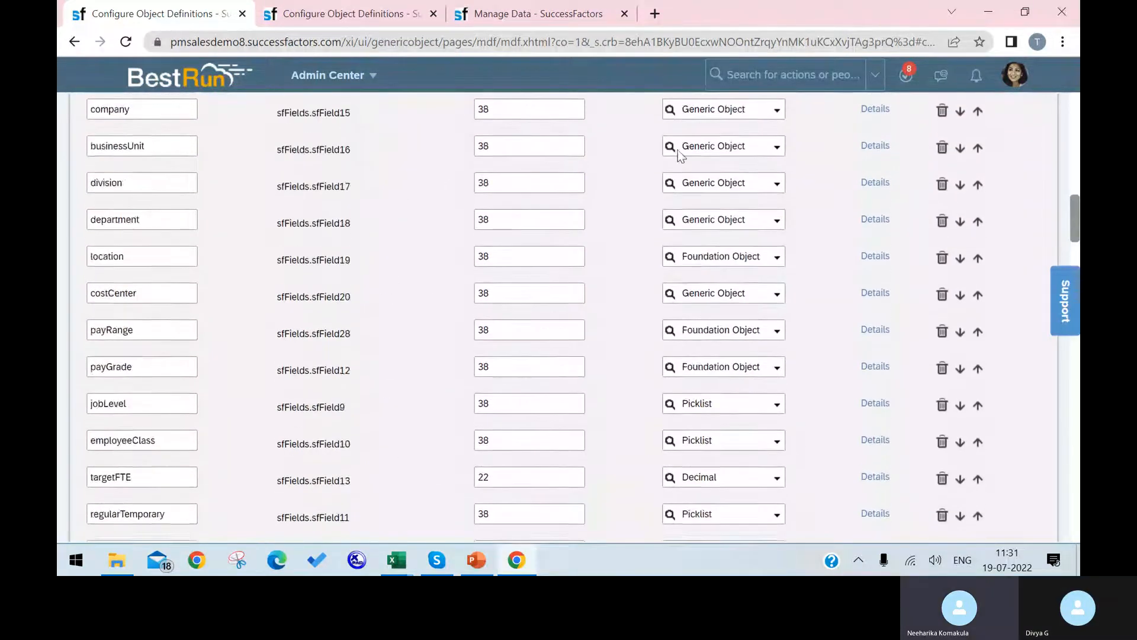
Search 'import foundation', open Import Foundation Data, and leave the unsaved Position edits.
click(837, 79)
text(im)
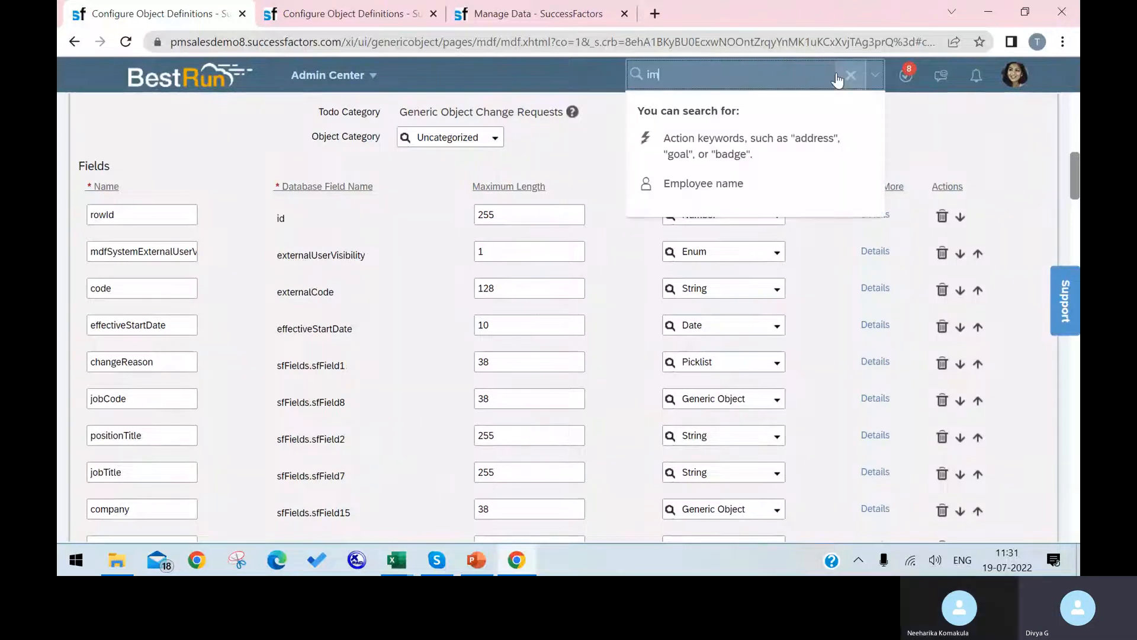
text(pprt)
key(Return)
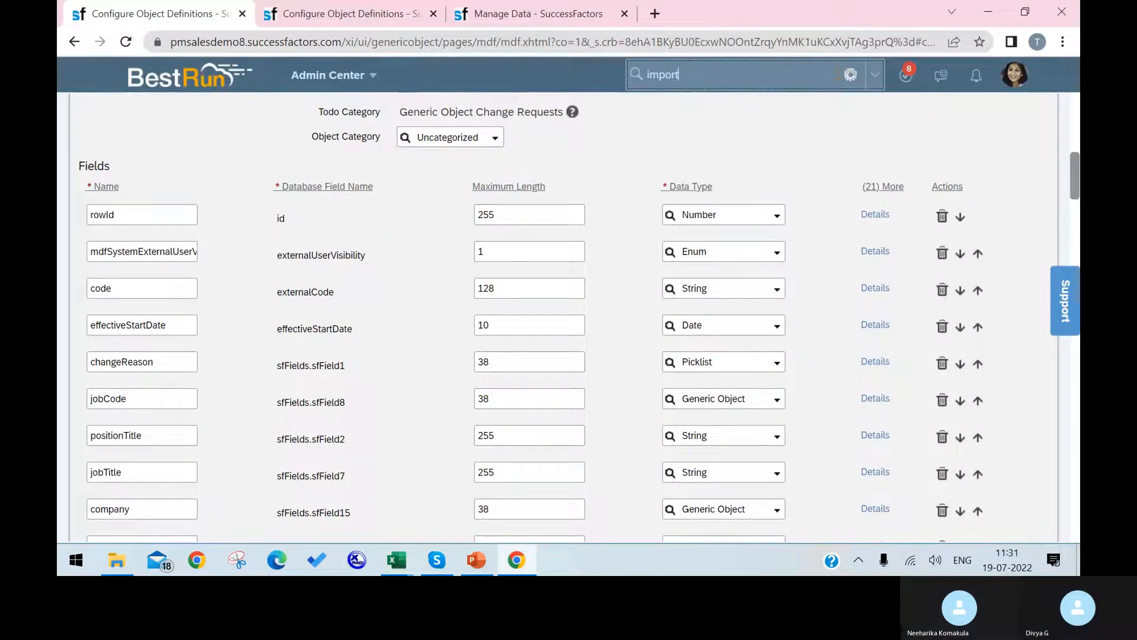
text(foundat)
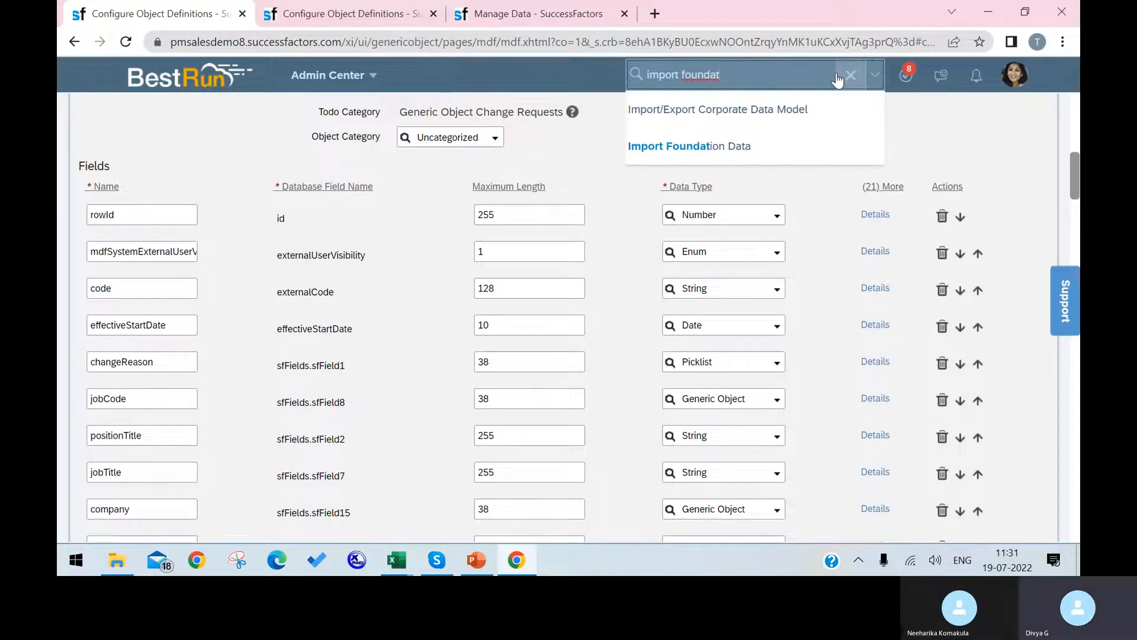
click(764, 149)
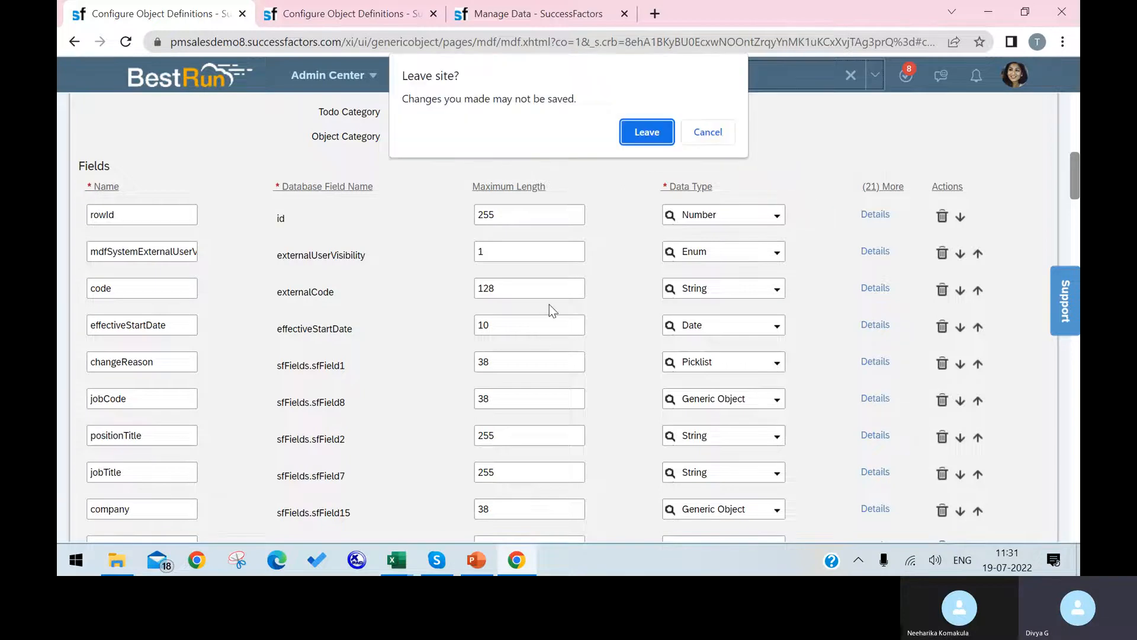
click(620, 131)
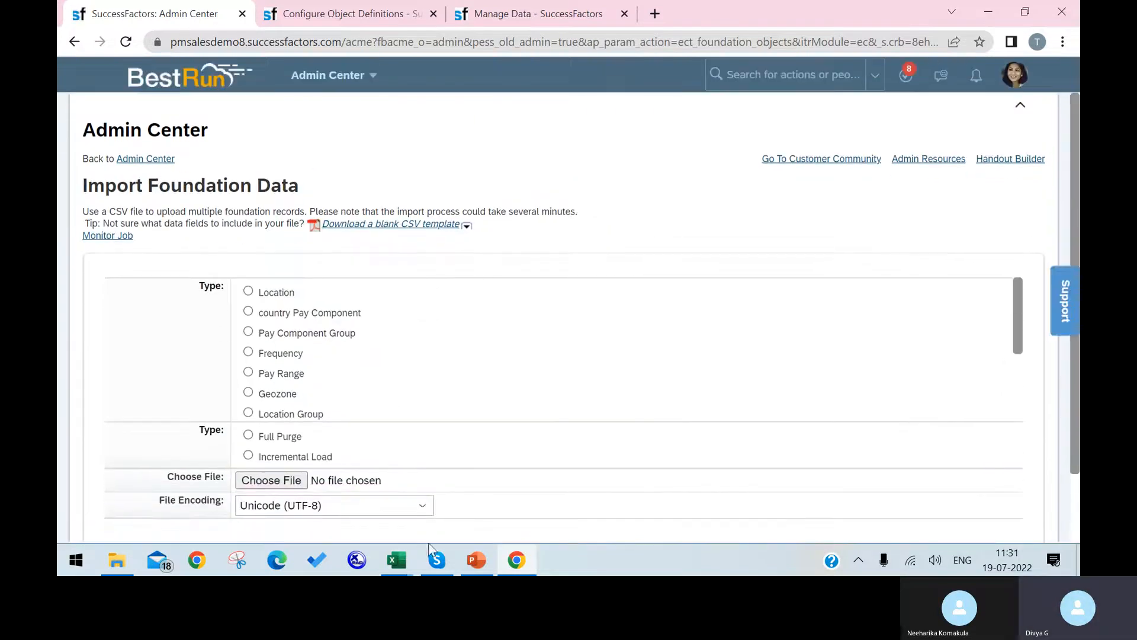
In PowerPoint, review slide 68 on corporate data models and slide 69 on Import, Maintain, Mass.
click(477, 561)
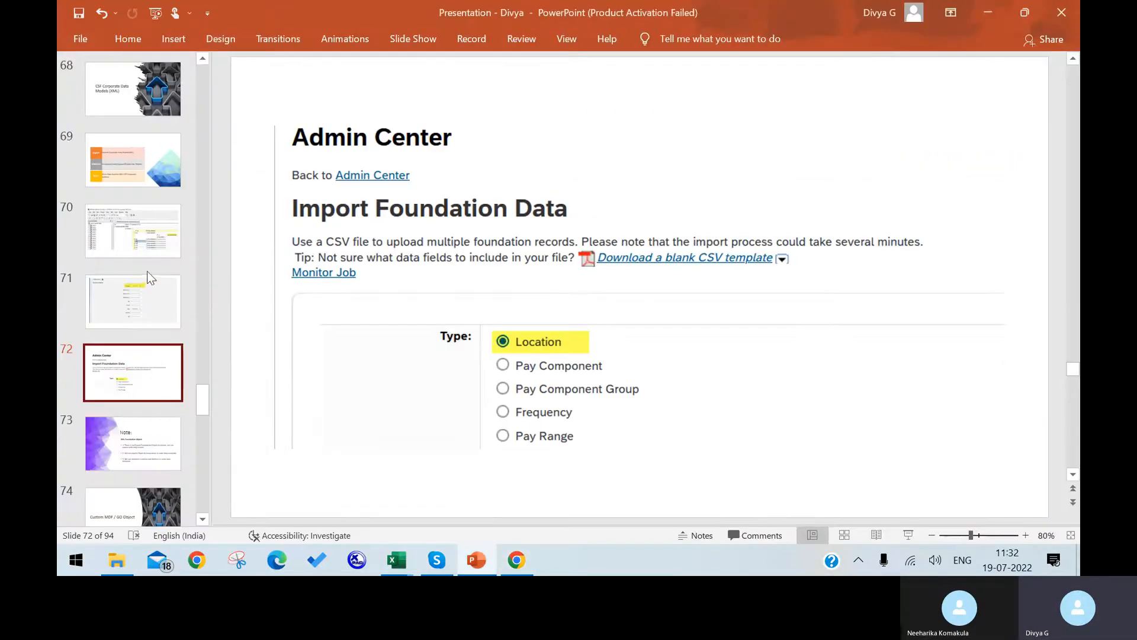
scroll(142, 237, up, 1)
click(132, 142)
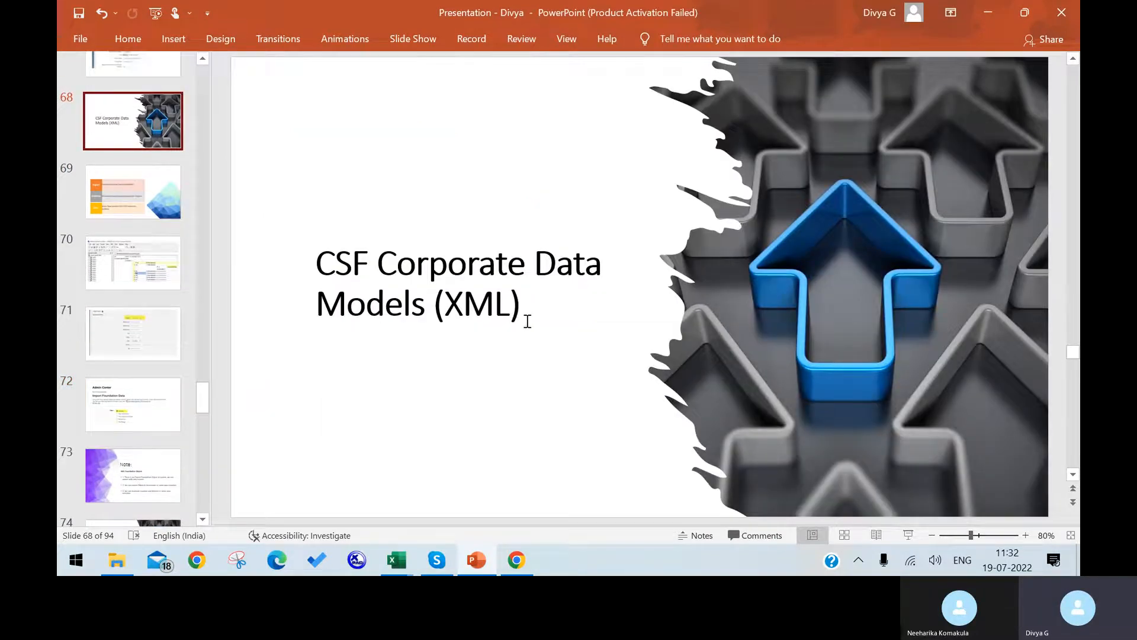
click(538, 308)
drag(455, 274, 330, 239)
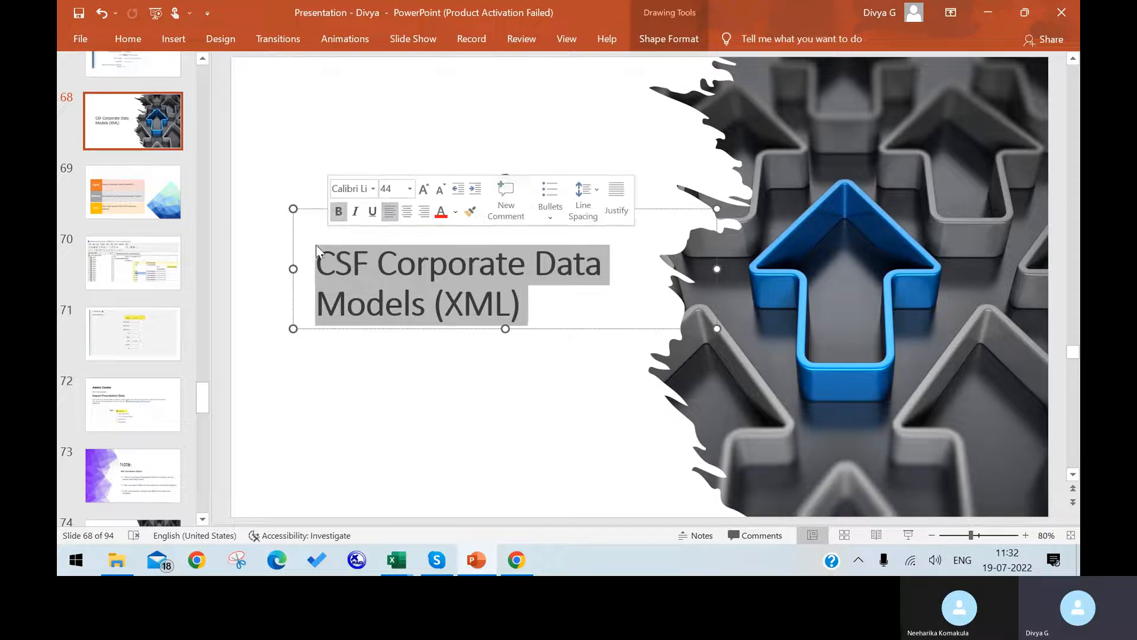
click(158, 209)
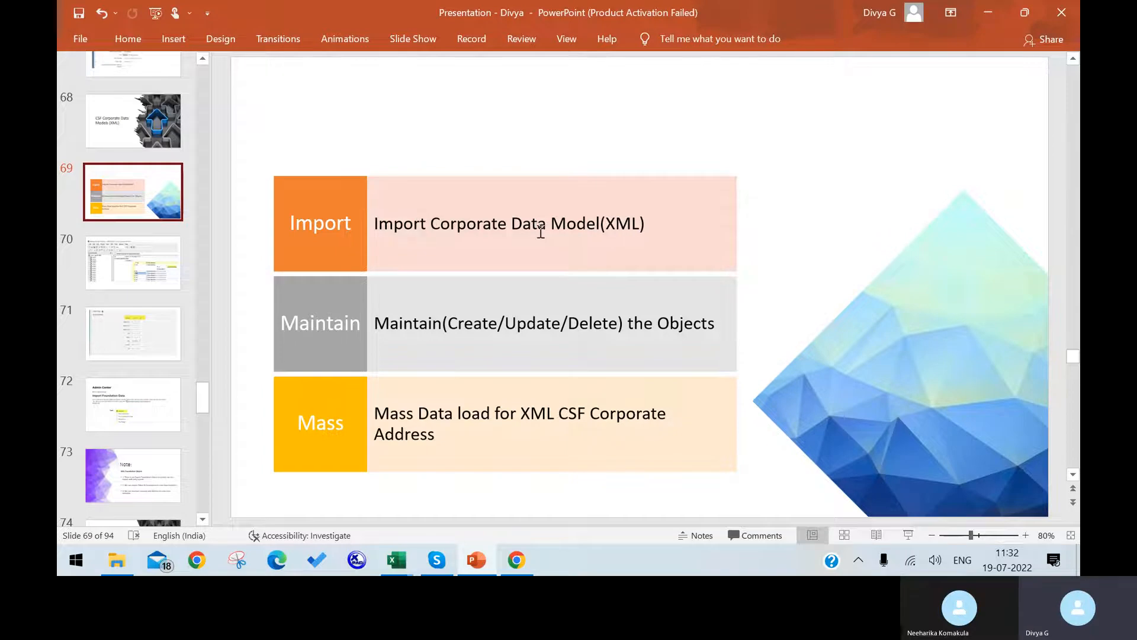
Review slide 71's Business Address form and the Import Foundation Data slide 72.
scroll(428, 346, down, 1)
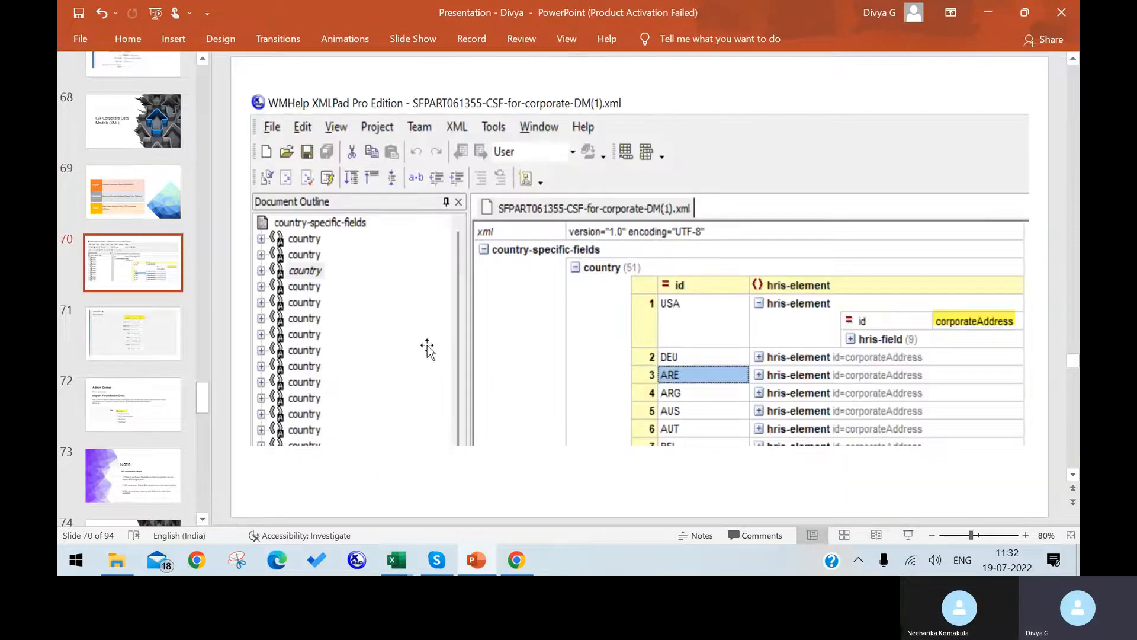
scroll(428, 346, up, 1)
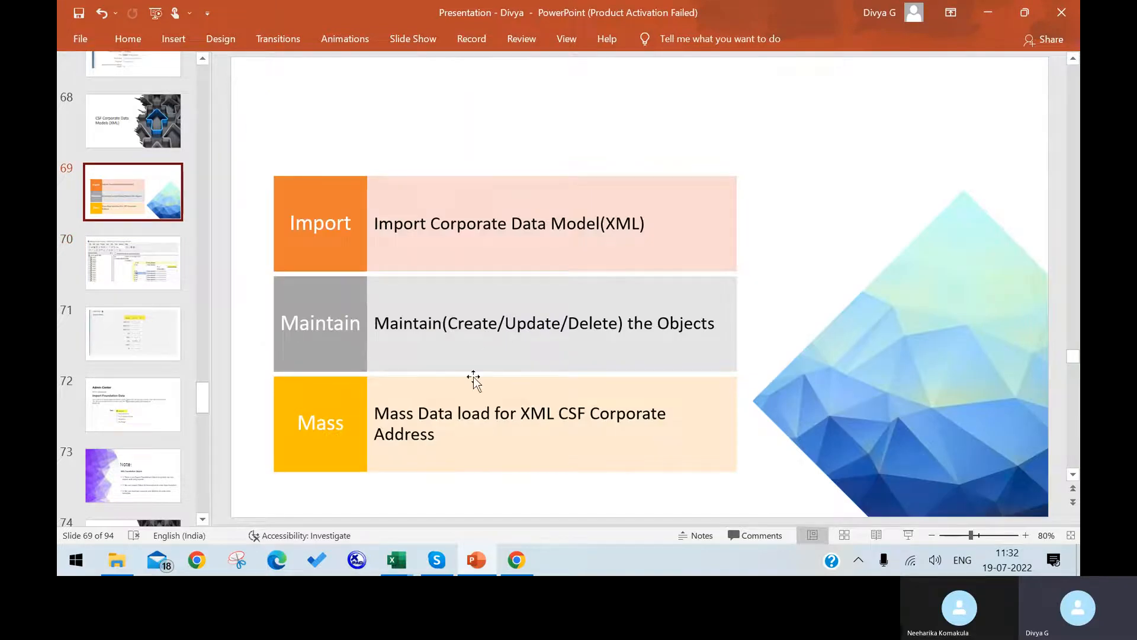
scroll(704, 322, down, 1)
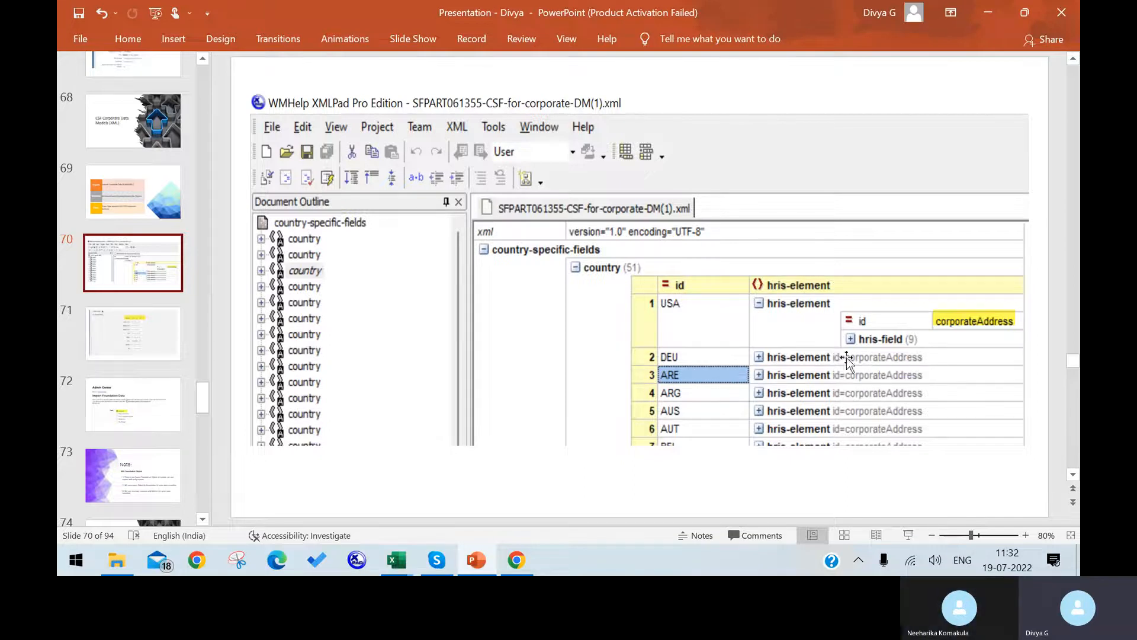
click(177, 343)
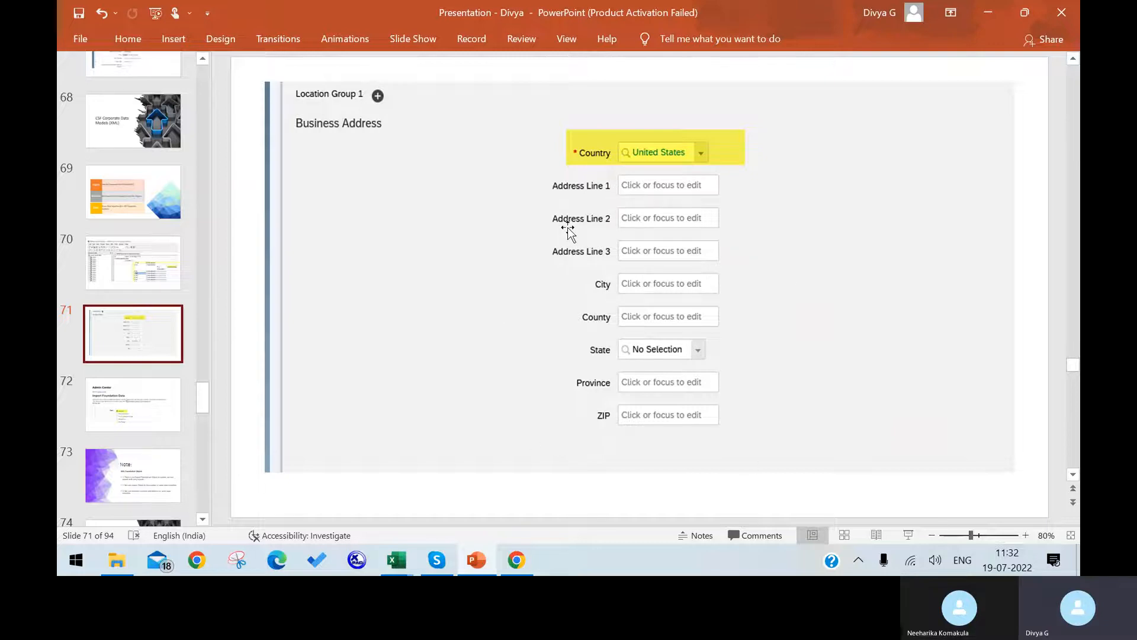
click(138, 419)
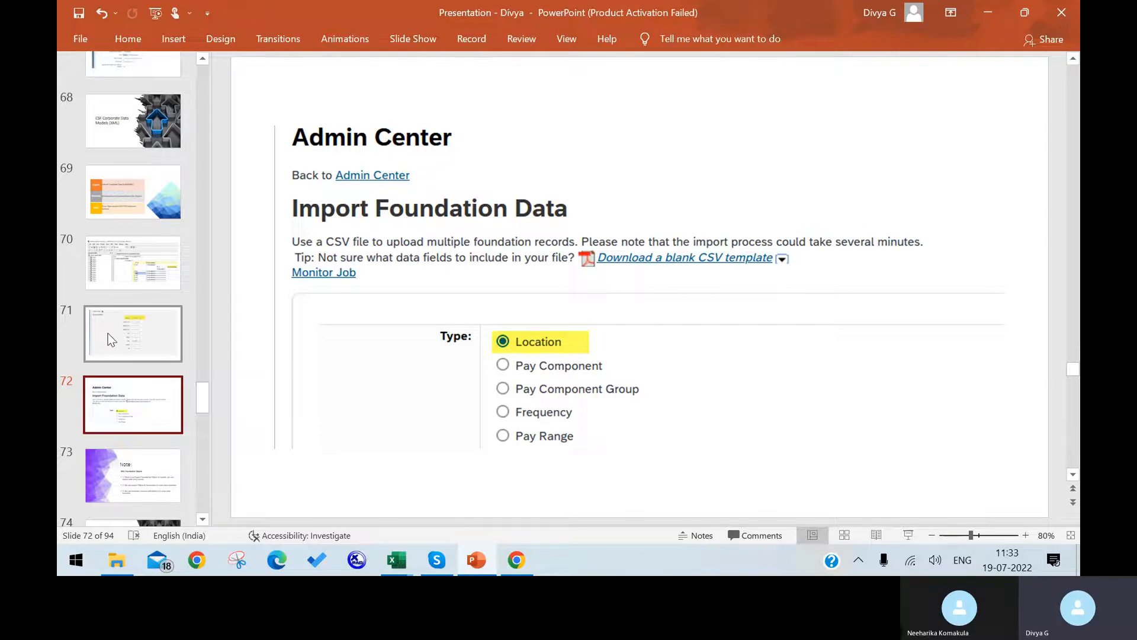
scroll(477, 426, up, 1)
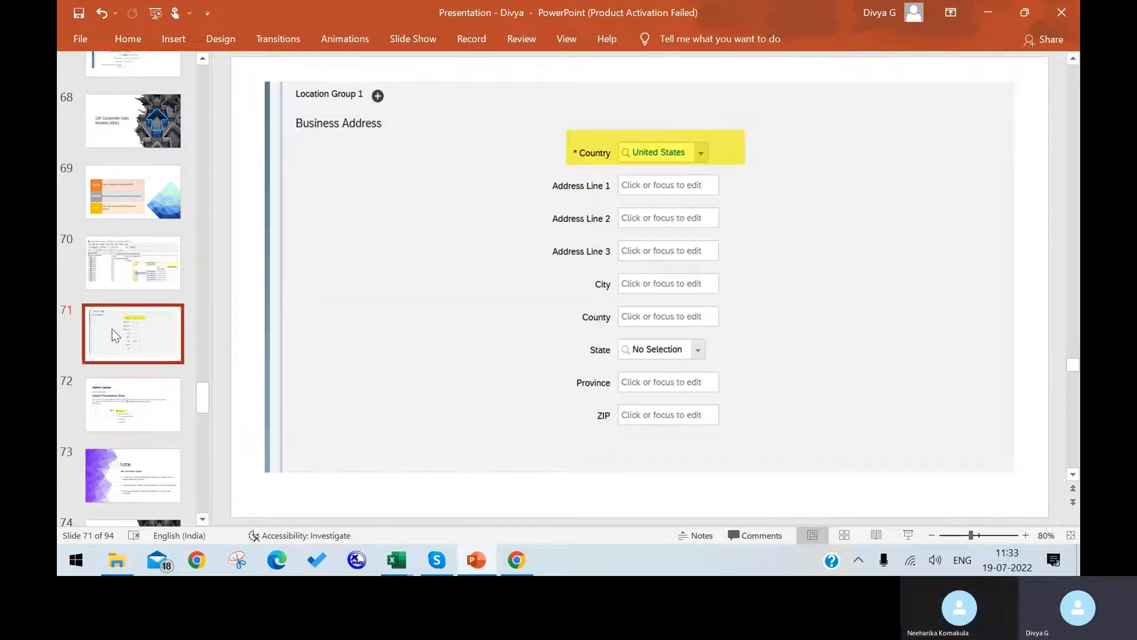
click(151, 399)
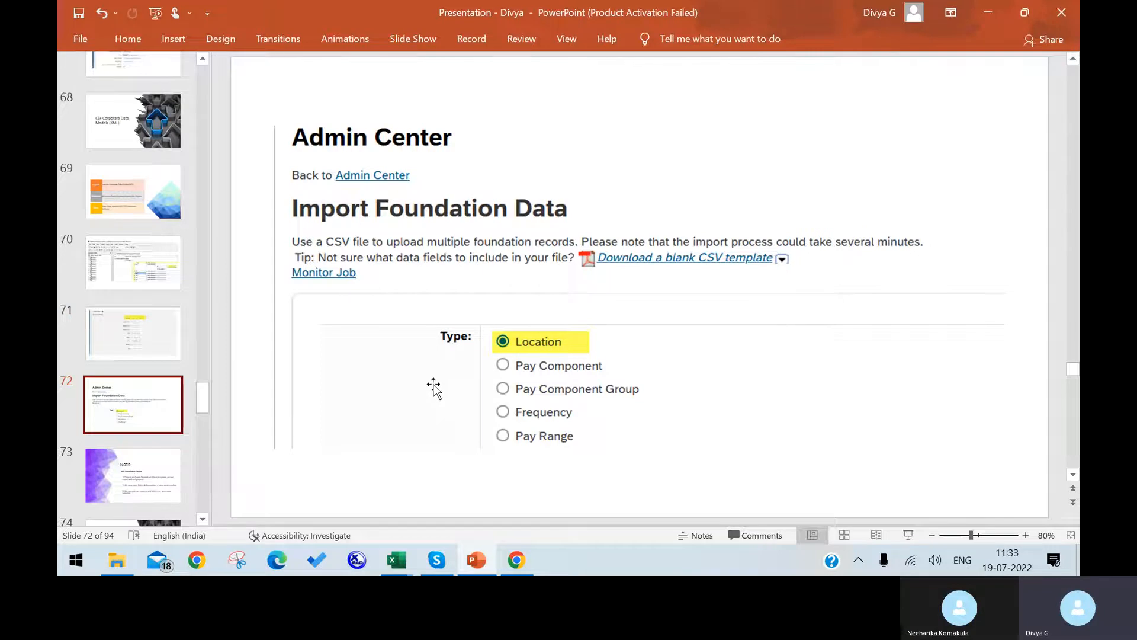
Back in SuccessFactors, select Location as the Import Foundation Data type.
click(517, 559)
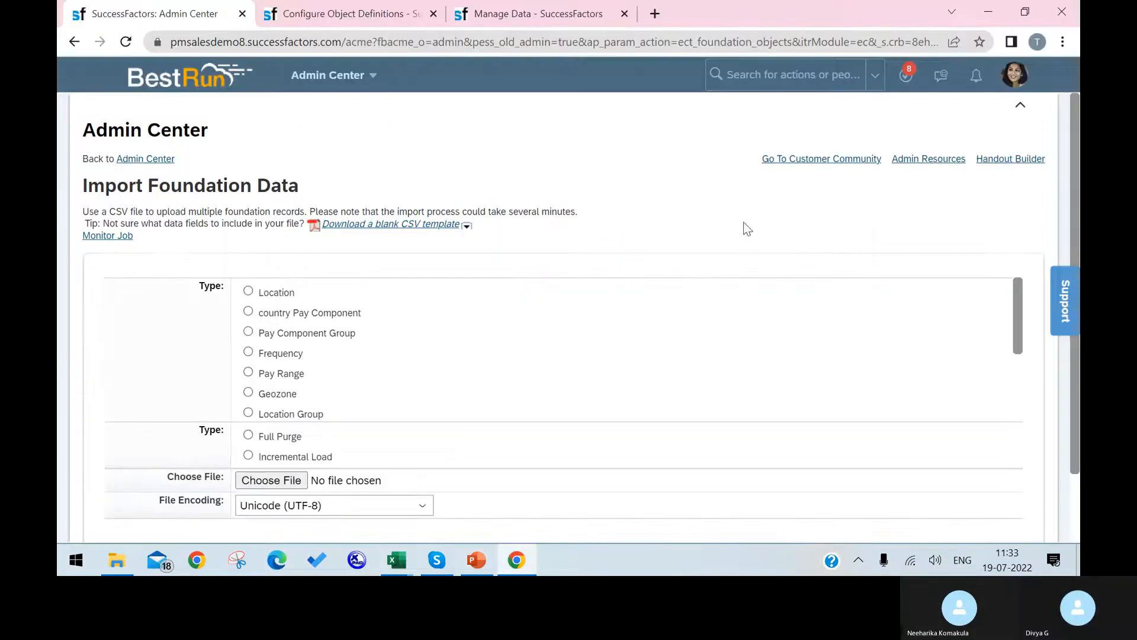
click(248, 291)
scroll(391, 366, down, 2)
scroll(392, 366, up, 2)
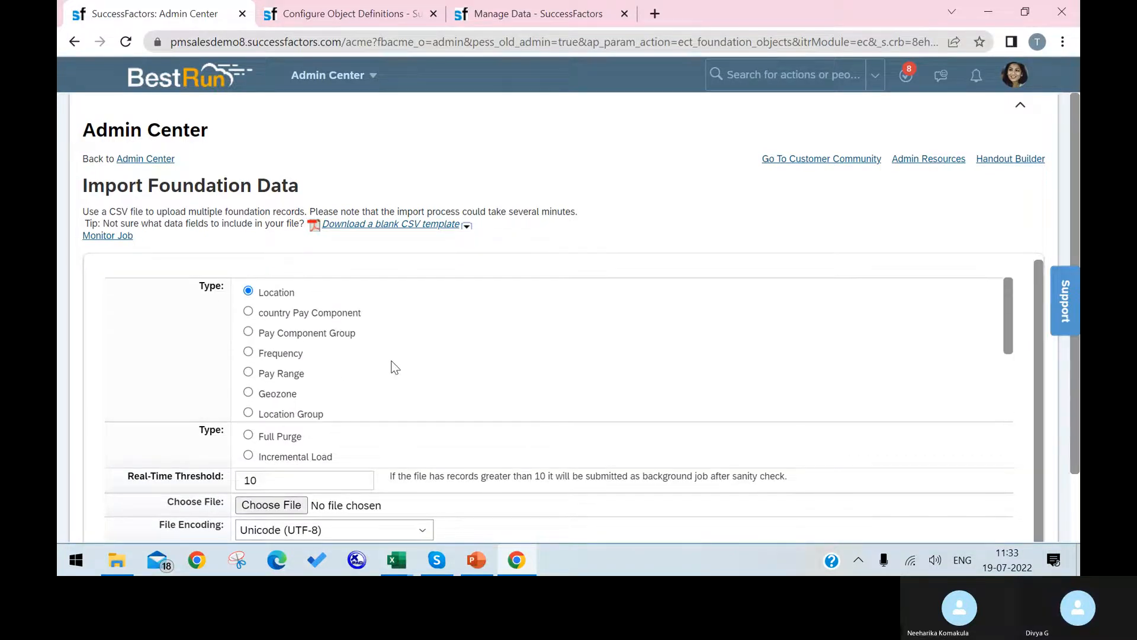
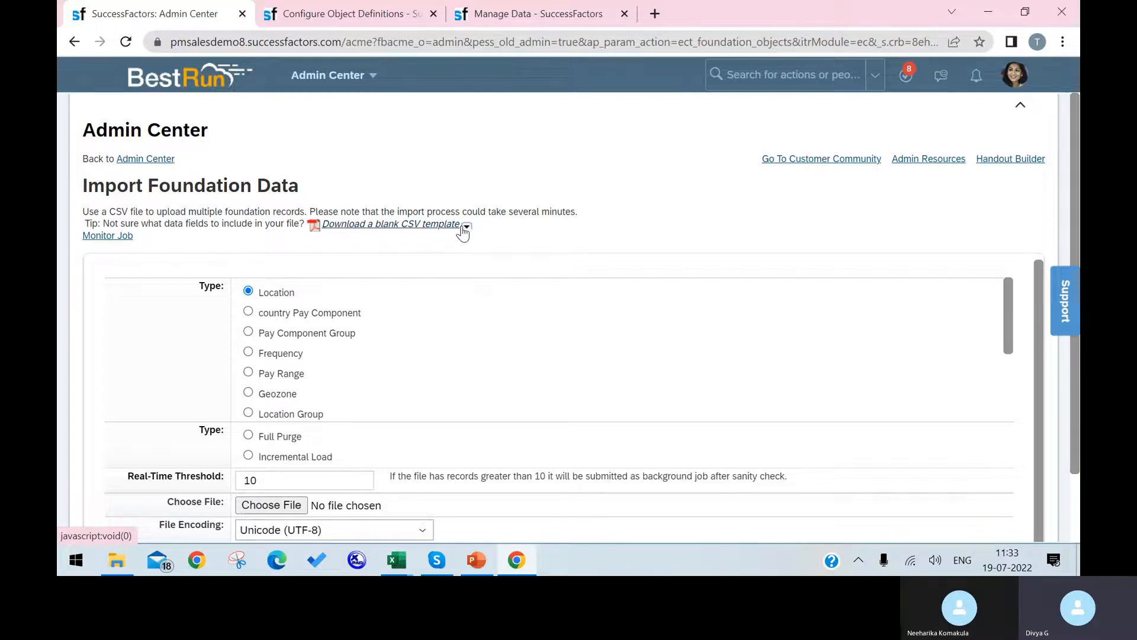
Download the blank Location import template (LOCATIONImportTemplate CSV) and open it.
click(465, 227)
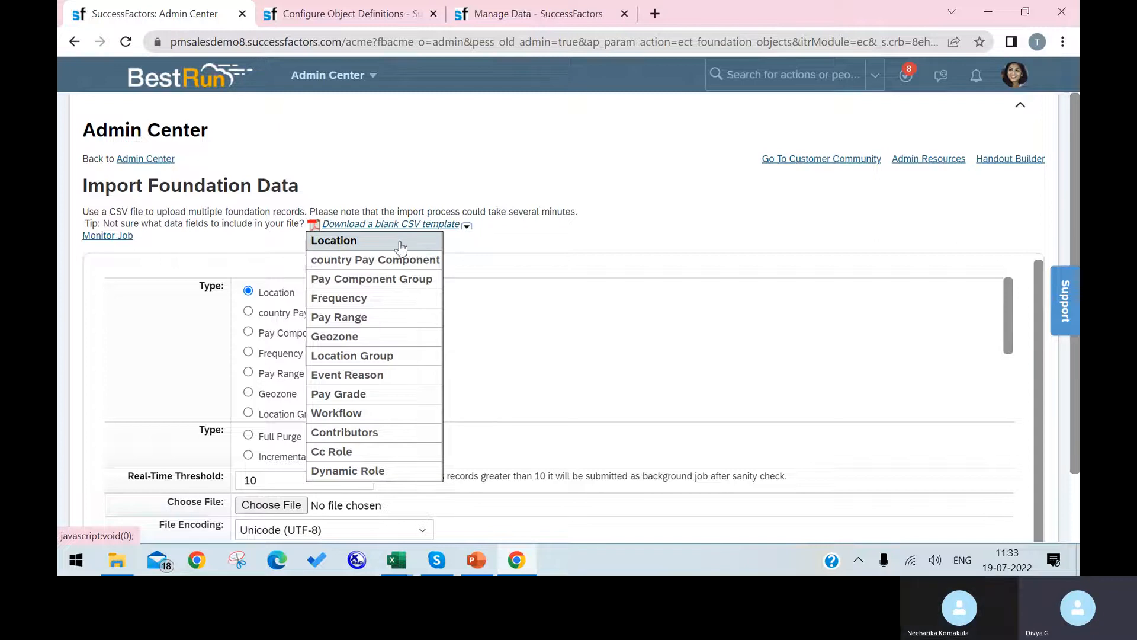
click(379, 241)
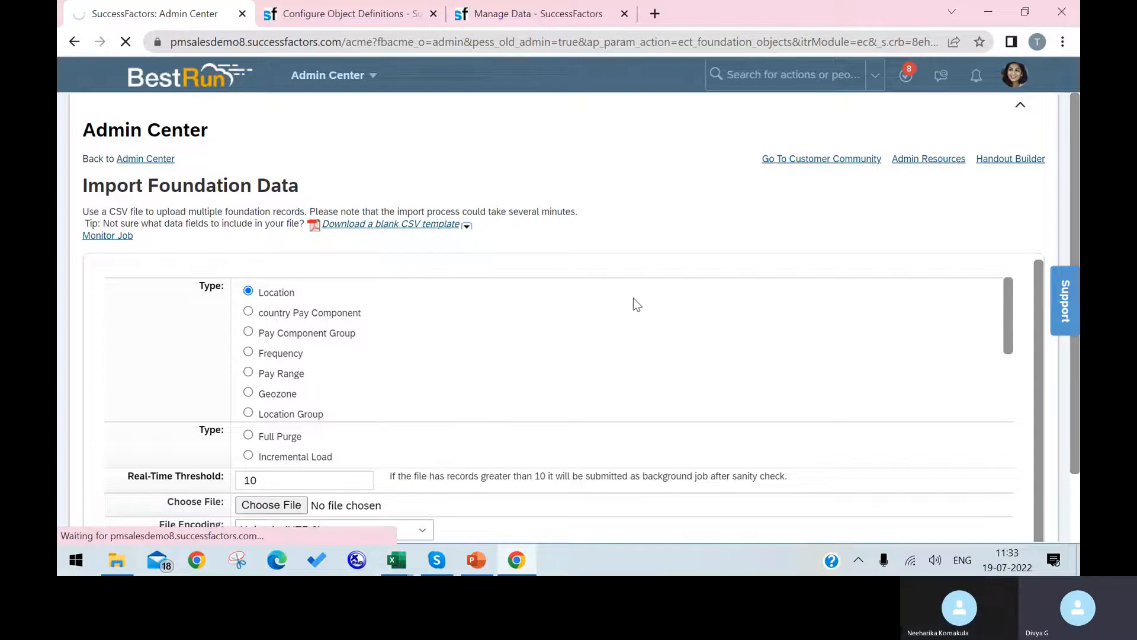
scroll(634, 298, down, 4)
scroll(1008, 338, down, 2)
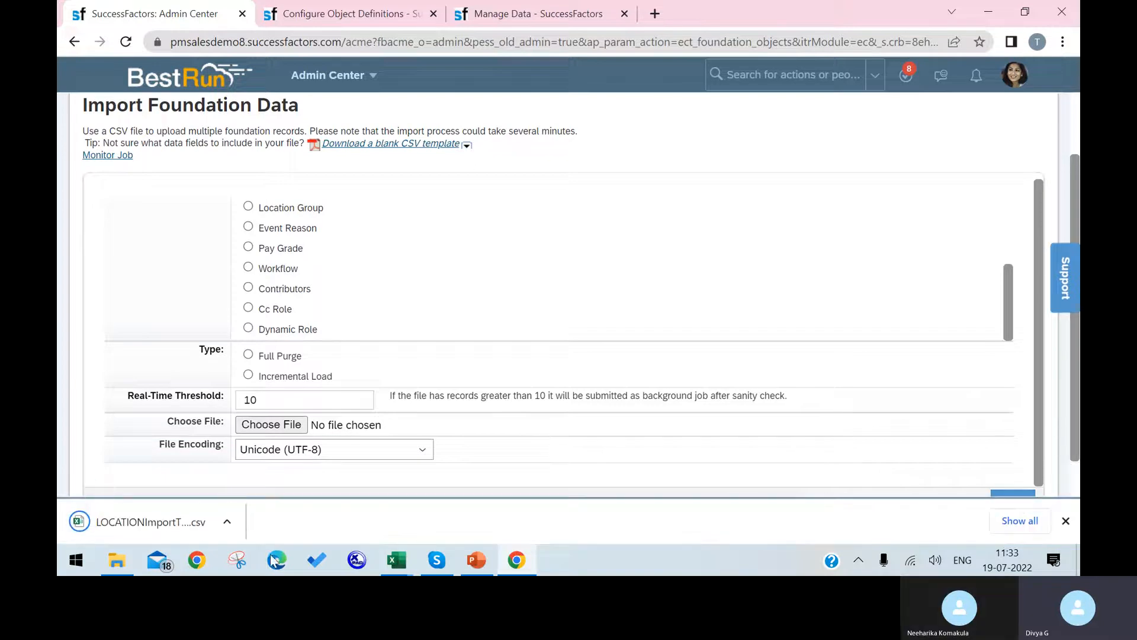
click(100, 520)
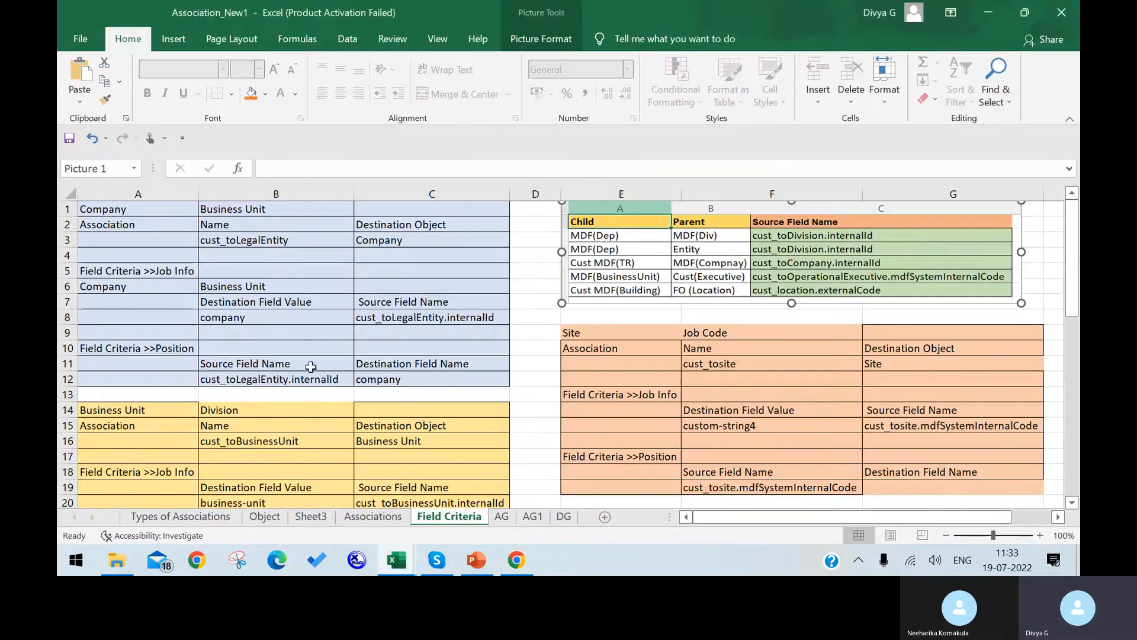
click(333, 347)
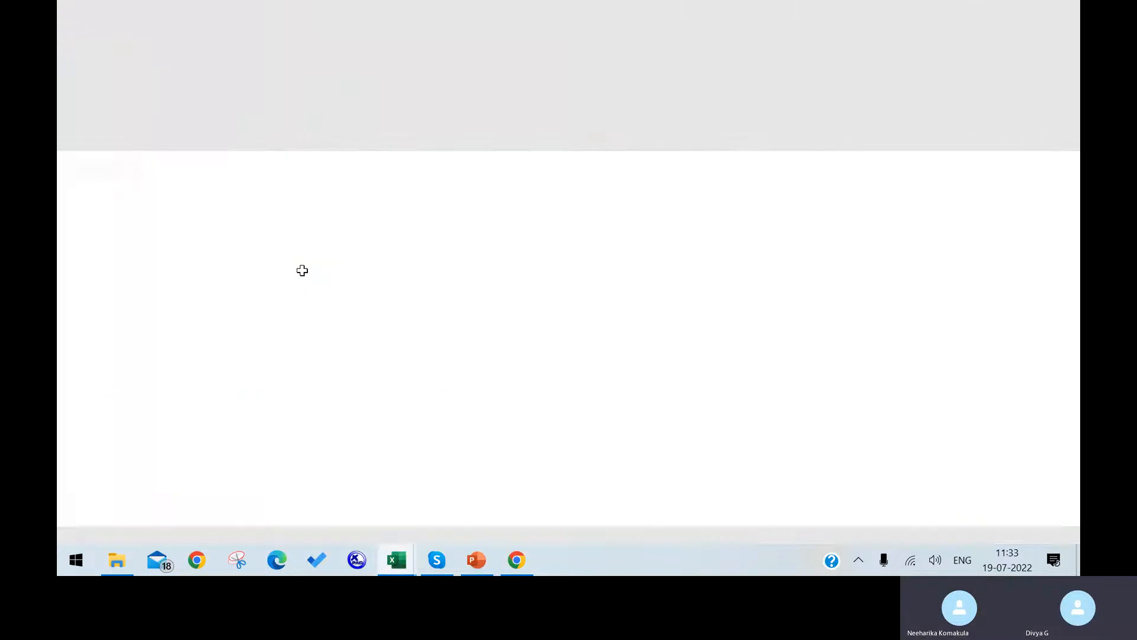
Review the template's two header rows, mark column A rows 3–20, then return to the browser.
click(302, 270)
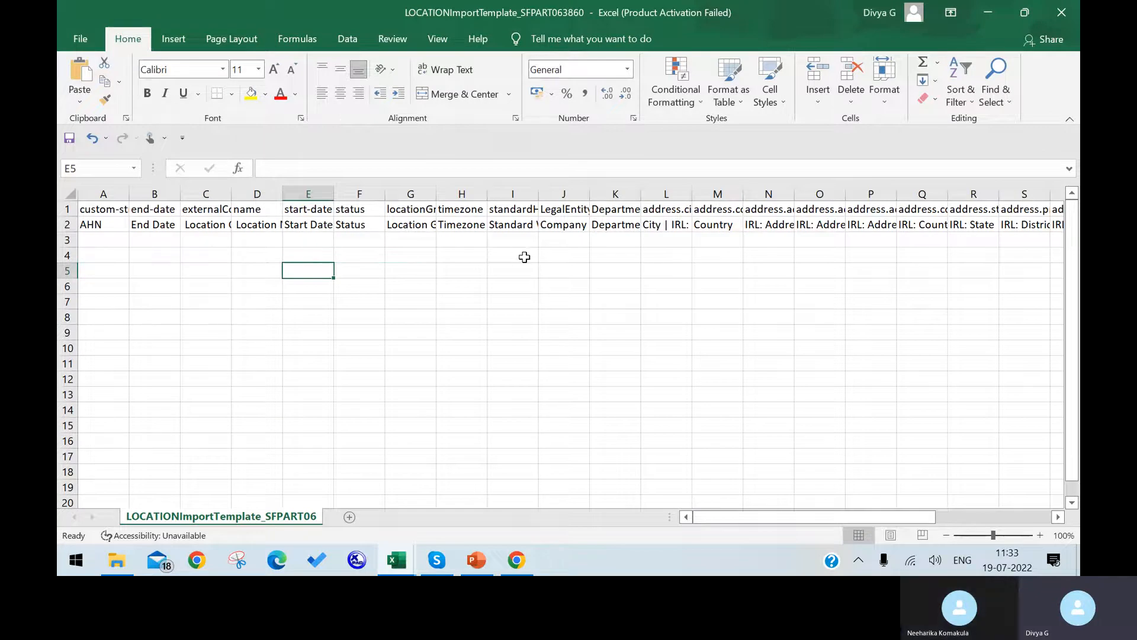
drag(115, 240, 59, 502)
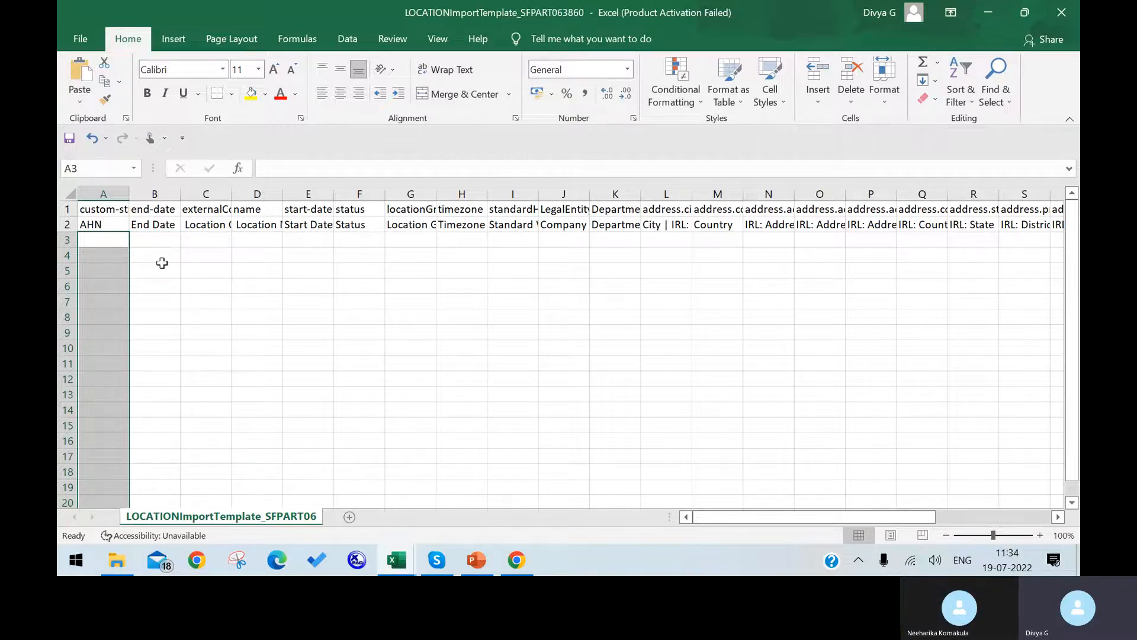
click(517, 560)
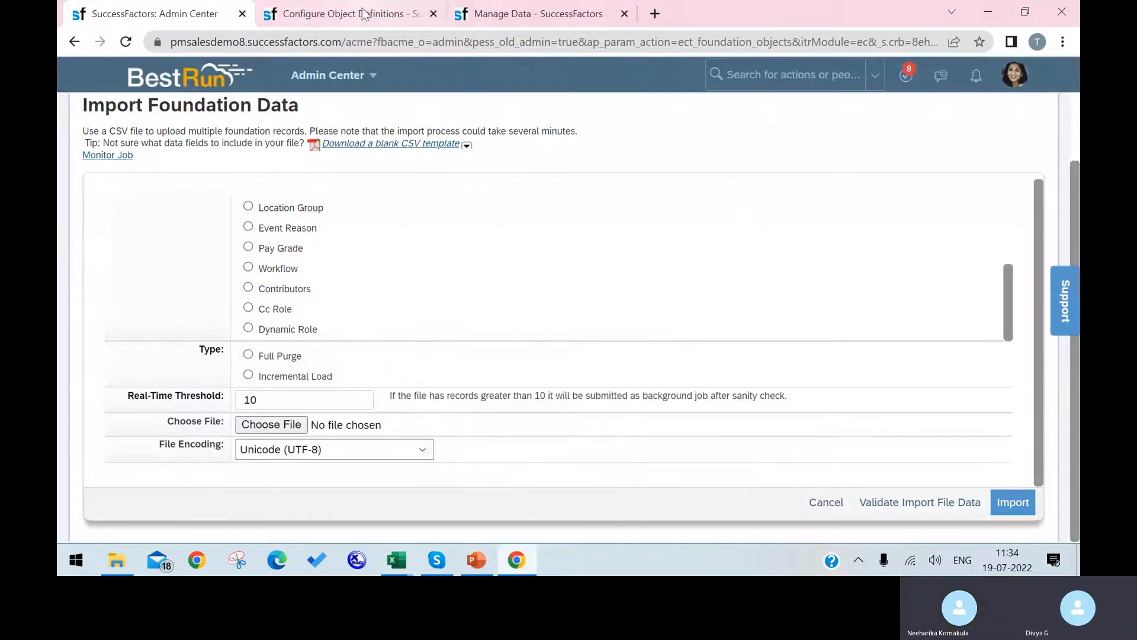
Search 'manage org' and create a new Location in Manage Organization, Pay and Job Structures.
click(331, 9)
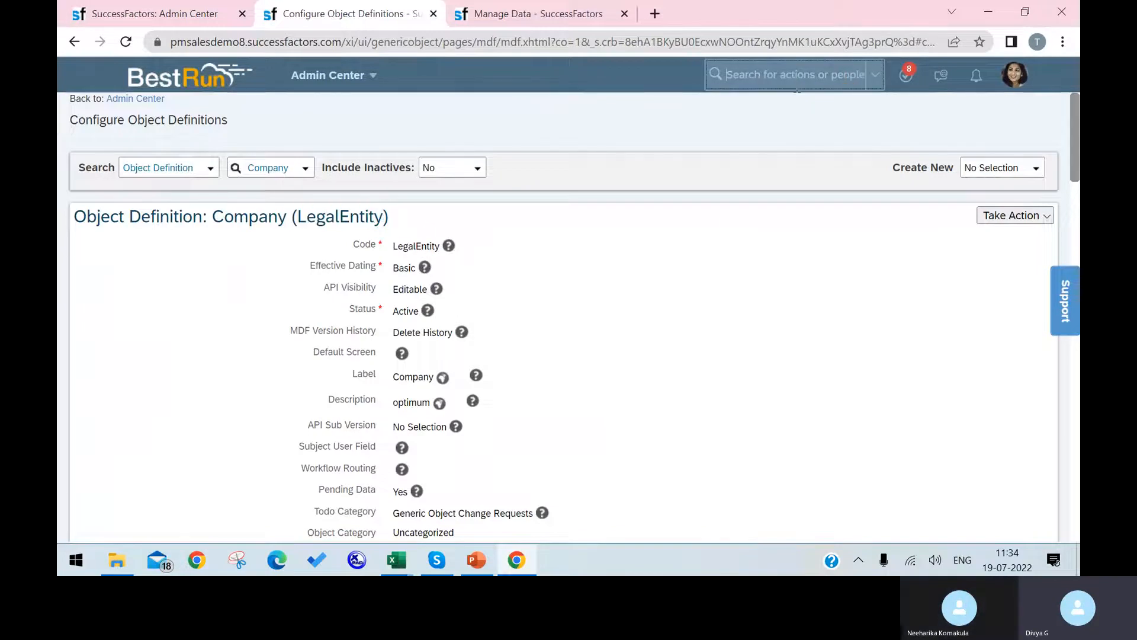
text(manage )
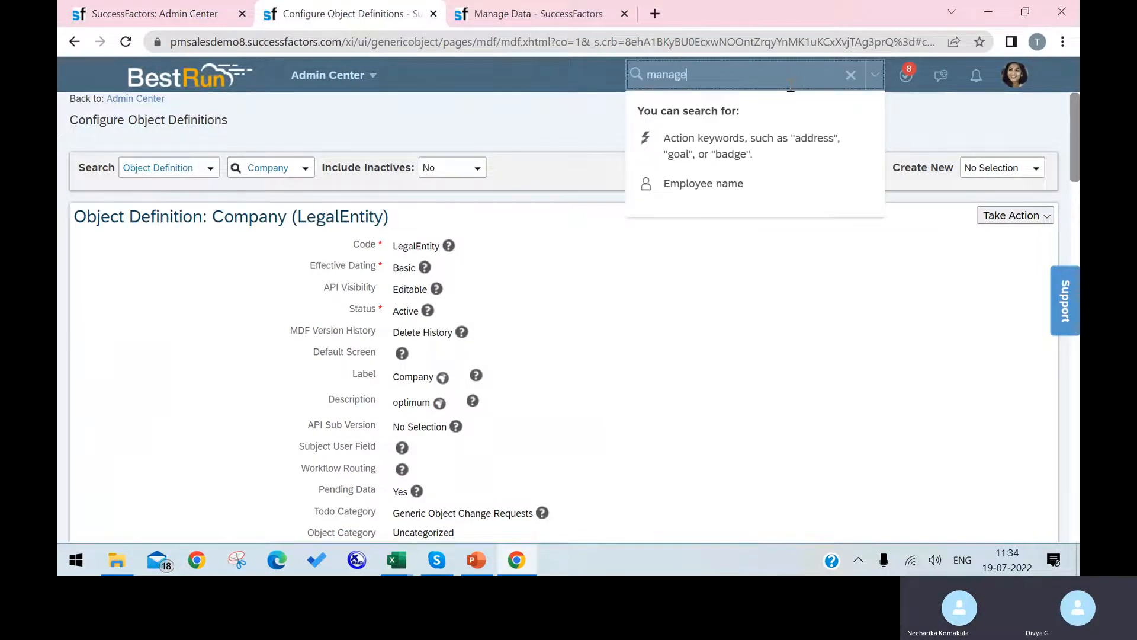
text(org pay)
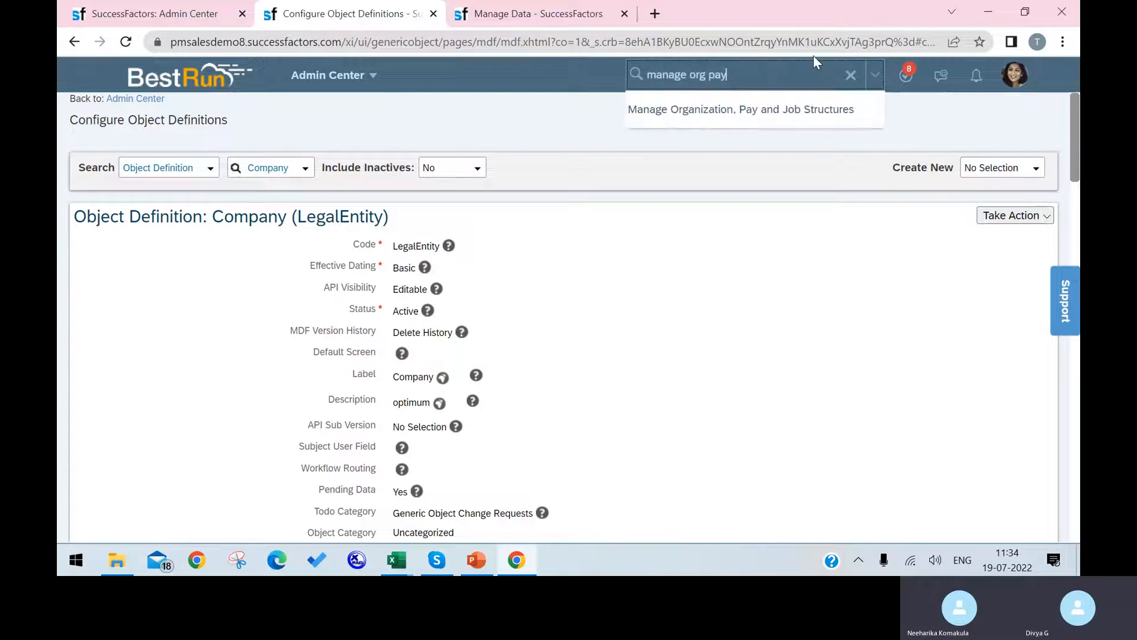
click(760, 112)
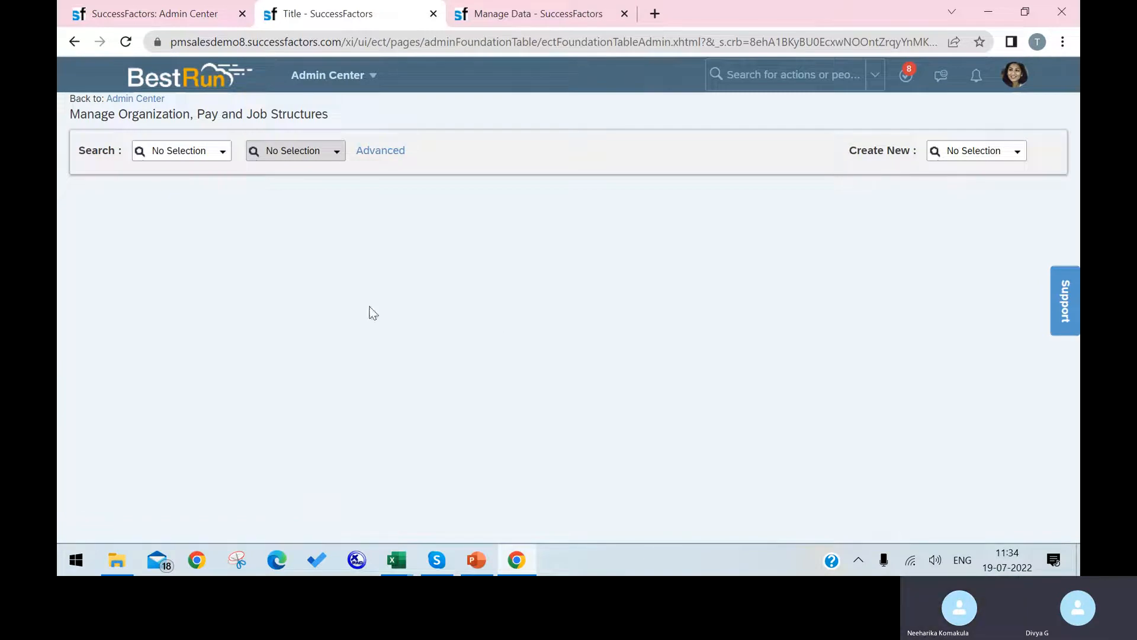
click(1016, 153)
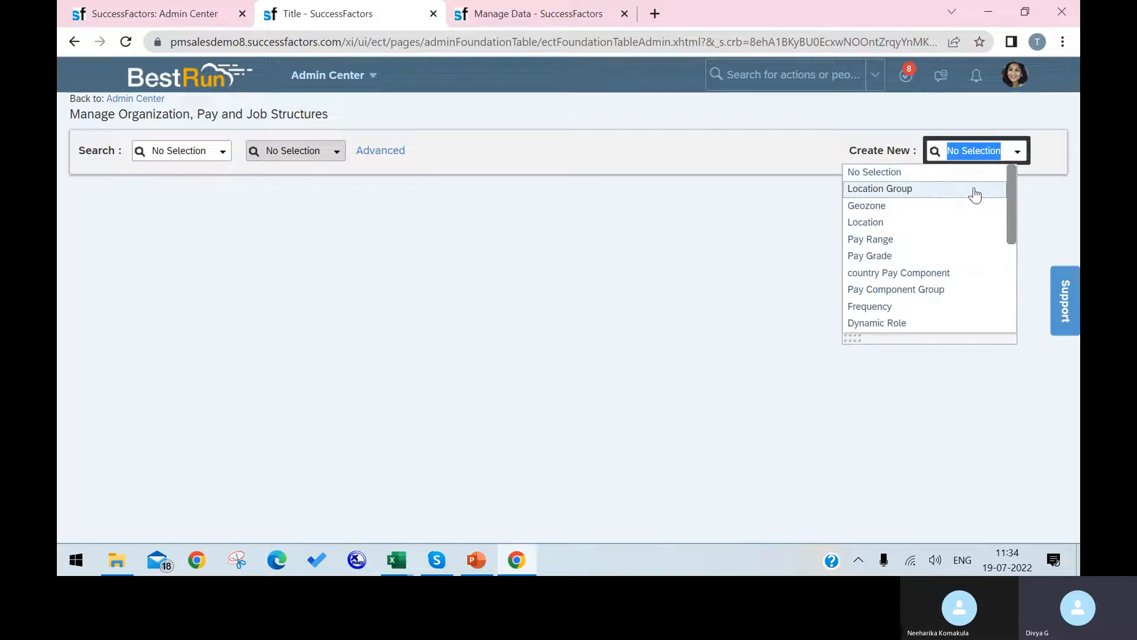
click(953, 229)
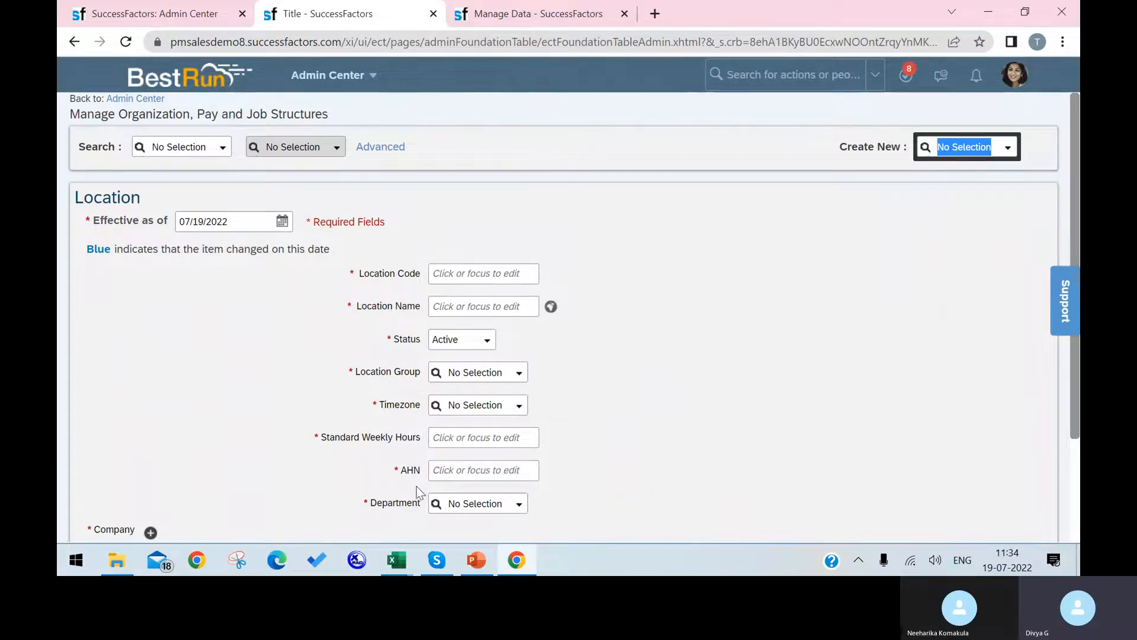
scroll(415, 510, down, 1)
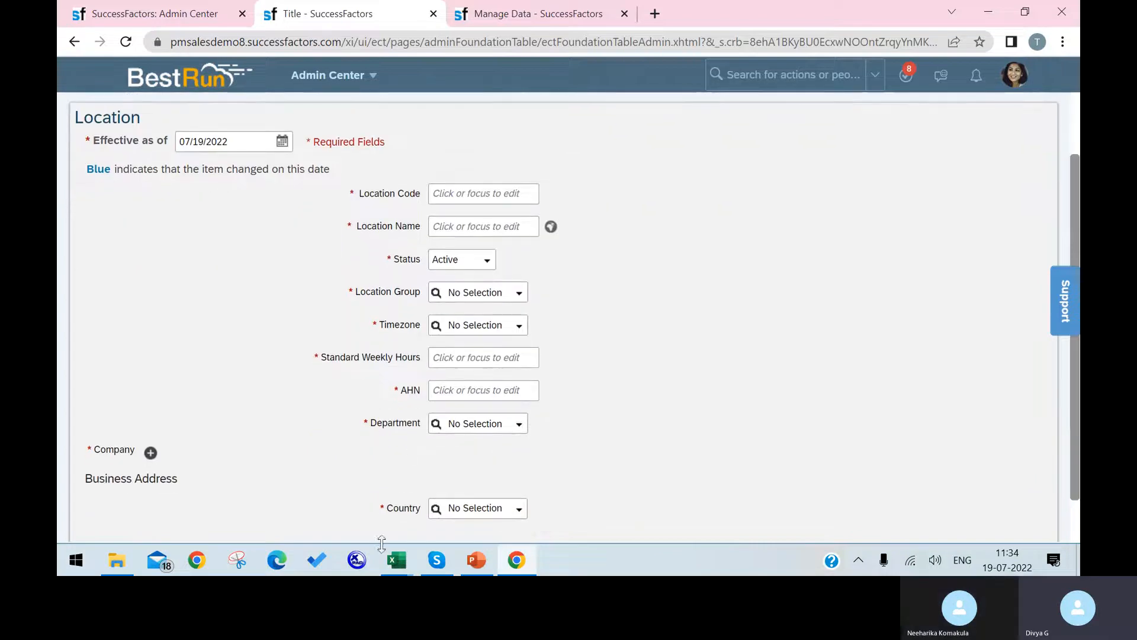
mouse_move(393, 569)
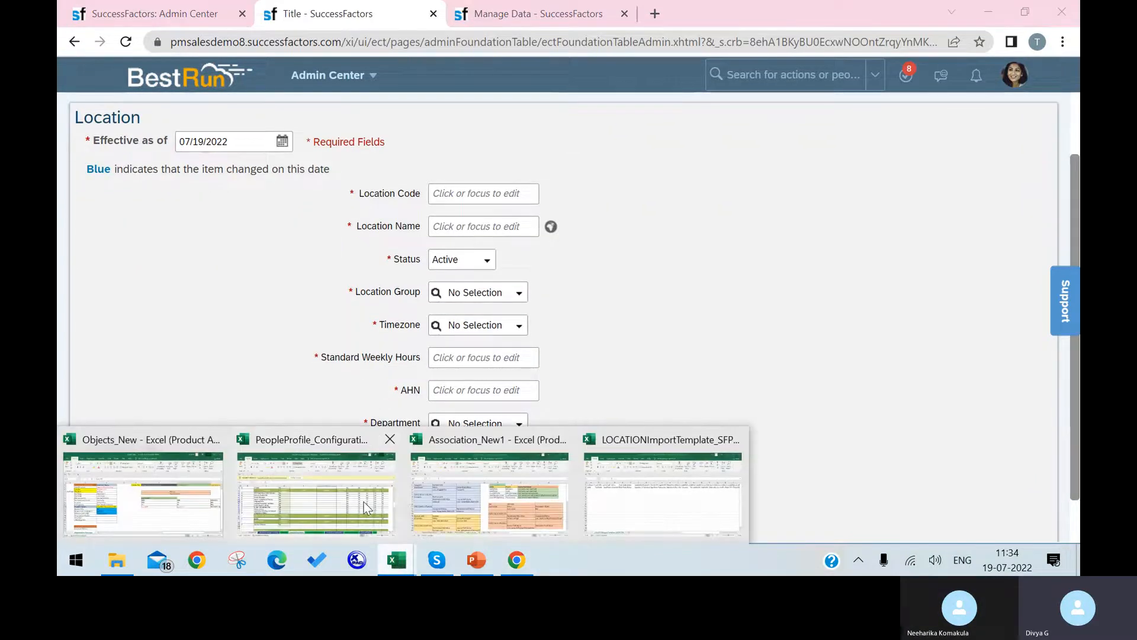
Widen columns A and C and enter three location codes in column C.
click(599, 489)
click(123, 242)
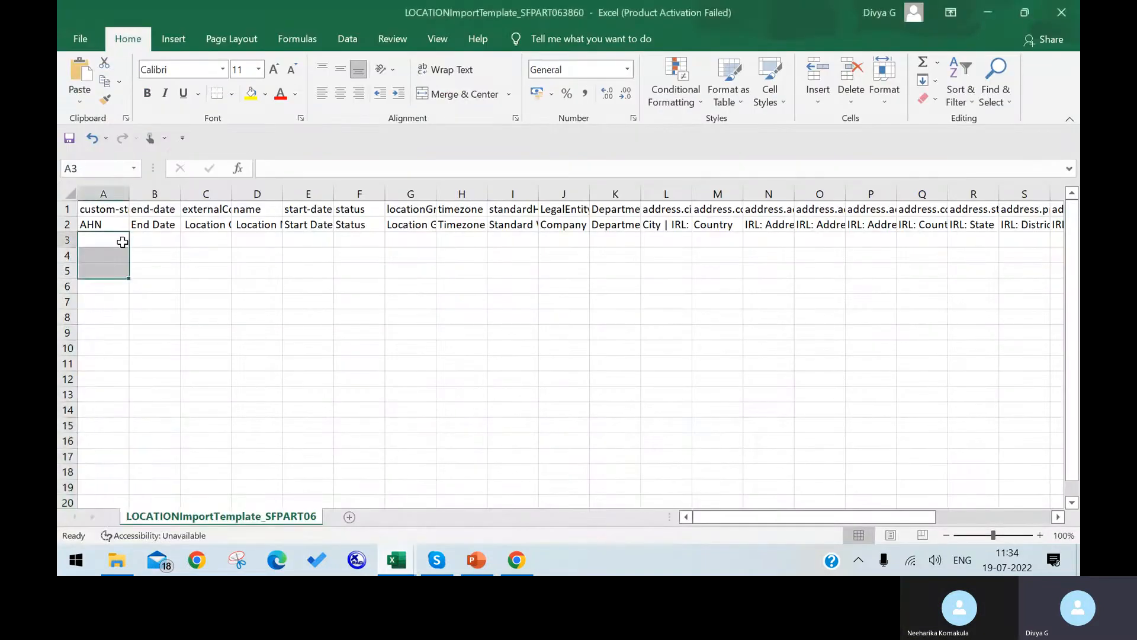
drag(135, 192, 156, 192)
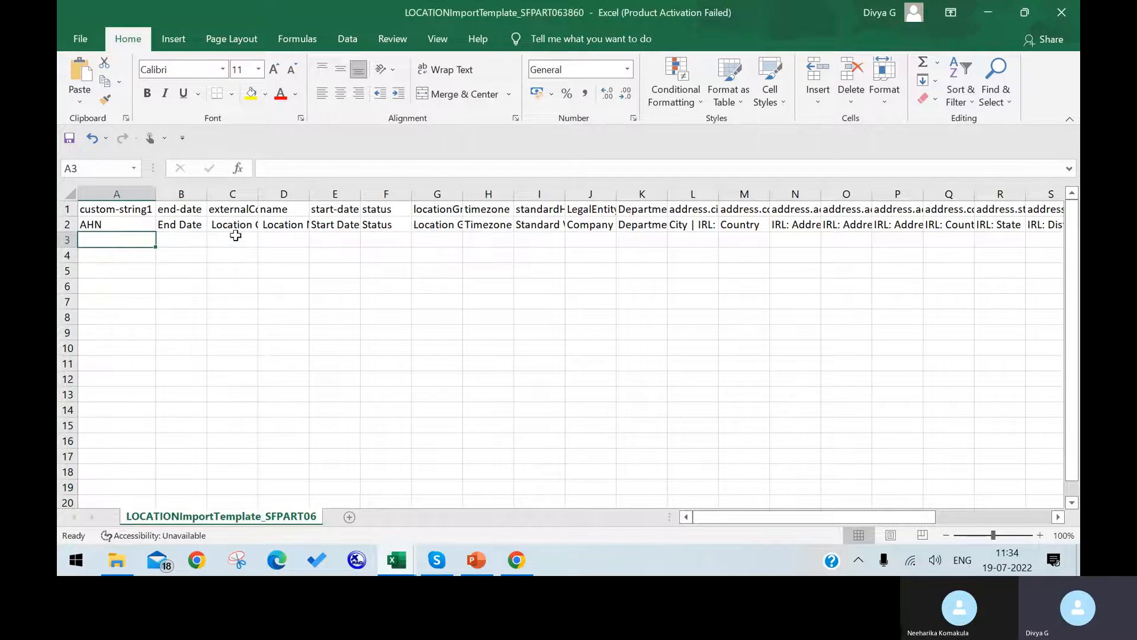
double_click(258, 191)
click(258, 191)
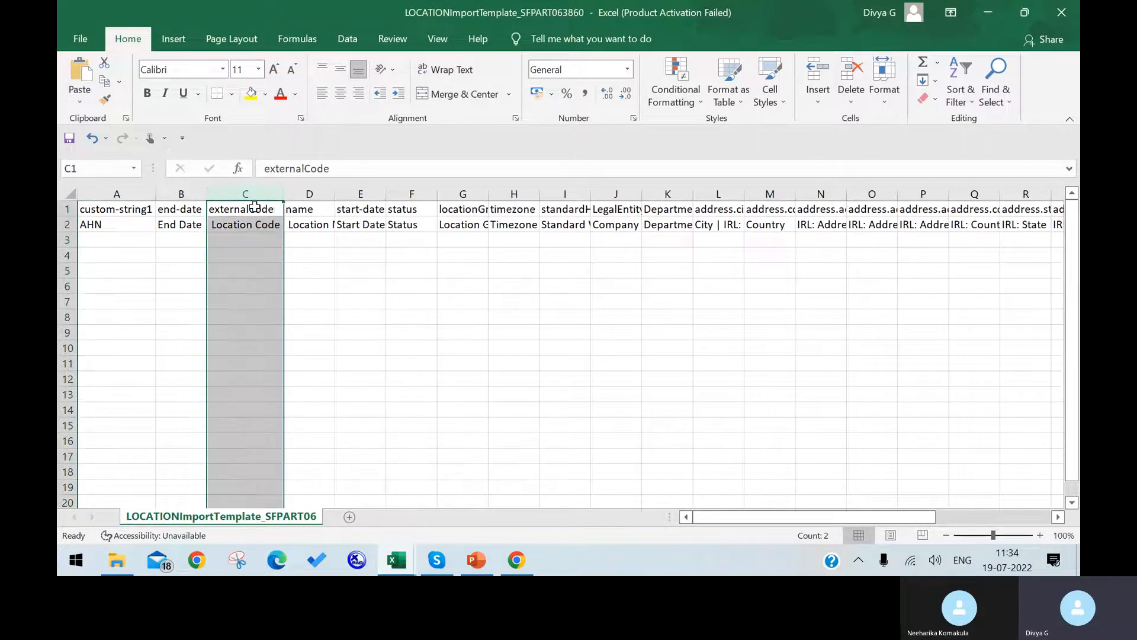
click(240, 241)
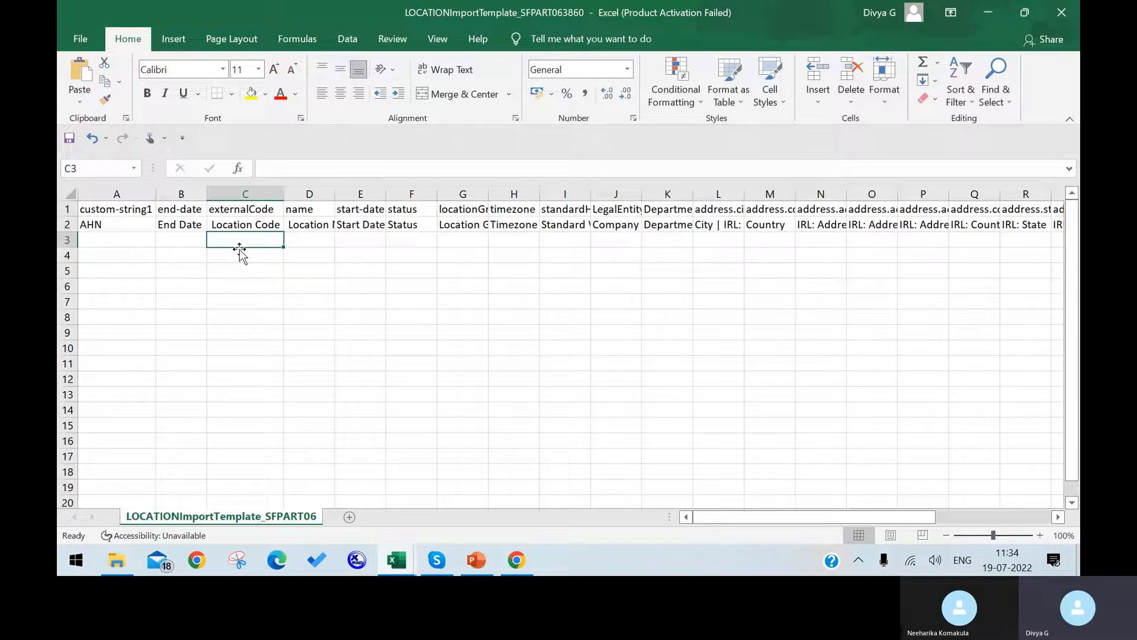
text(gffghj)
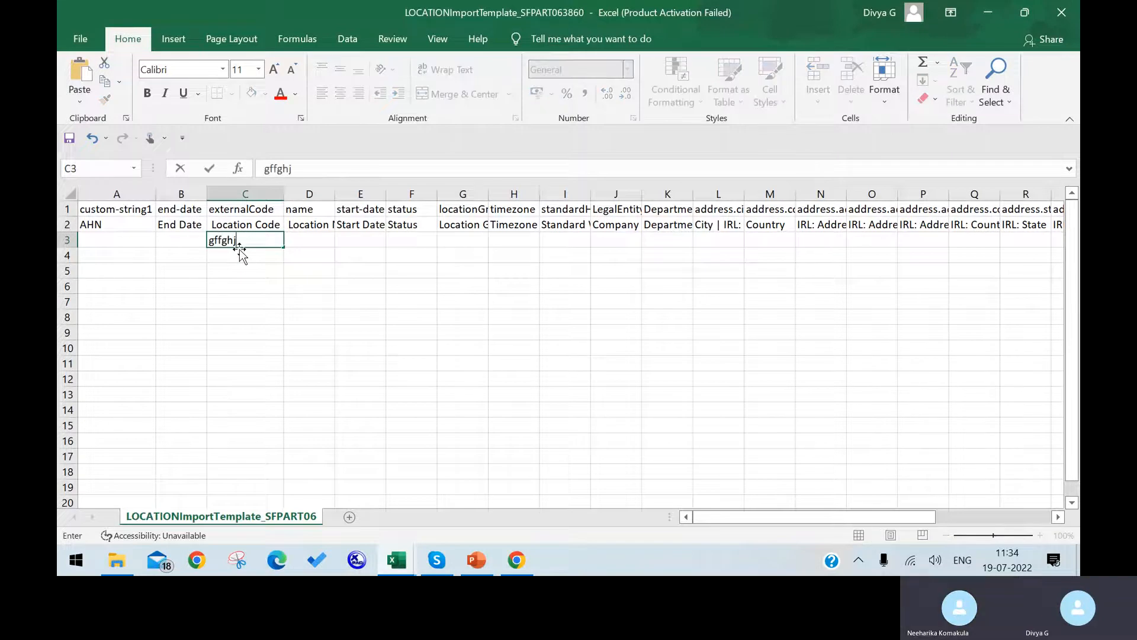
key(BackSpace)
key(BackSpace)
key(BackSpace)
key(BackSpace)
key(BackSpace)
key(BackSpace)
key(Return)
text(ara)
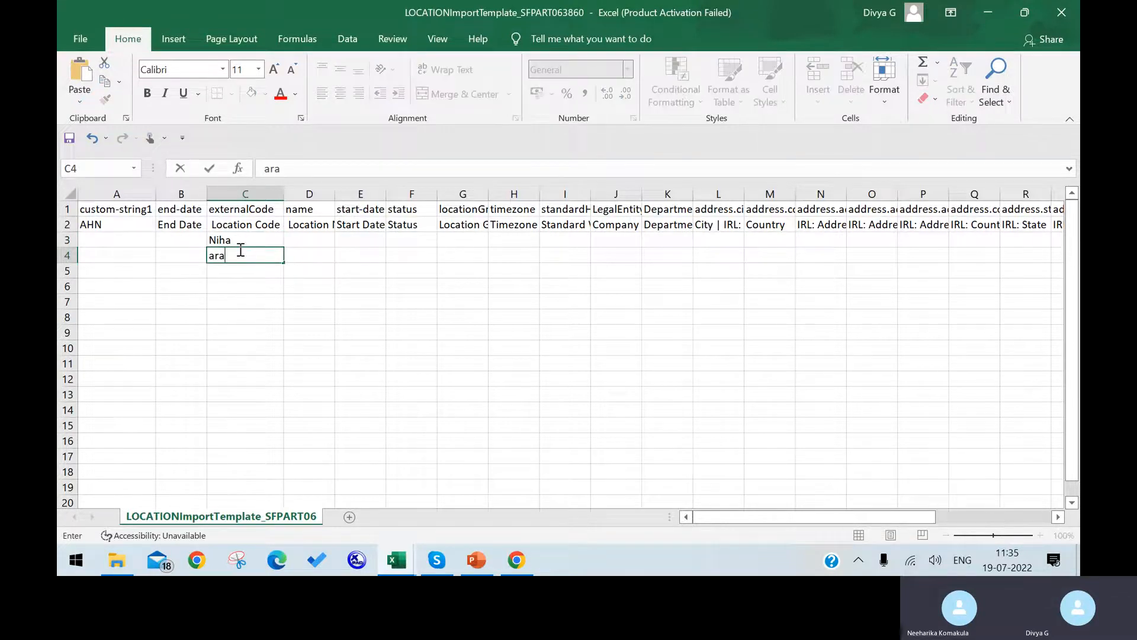
key(Return)
text(diya)
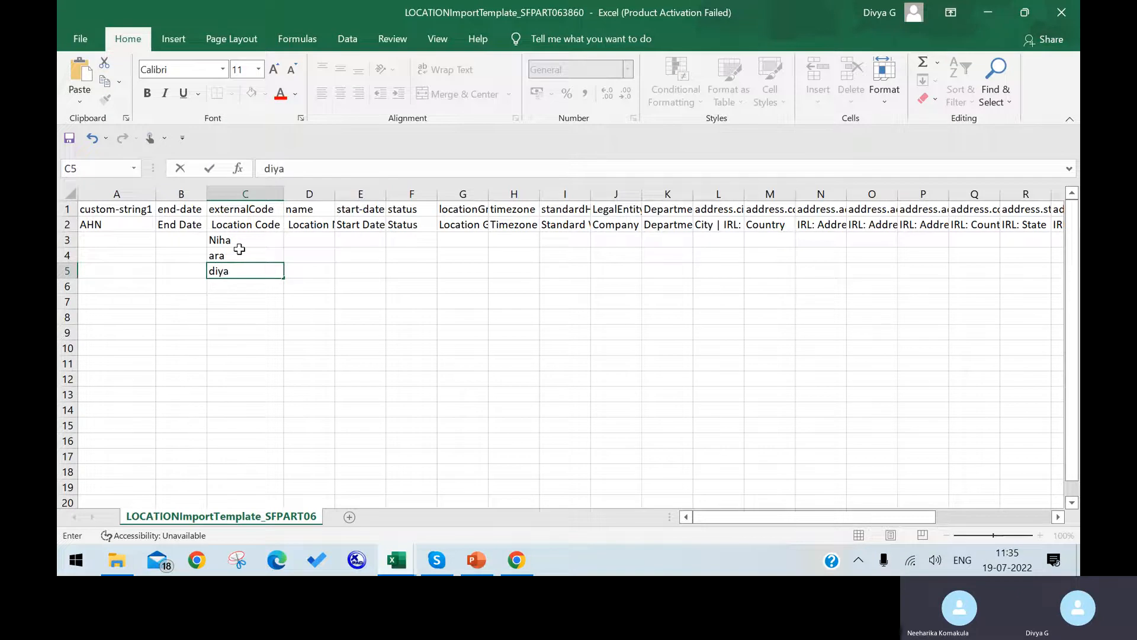
click(329, 194)
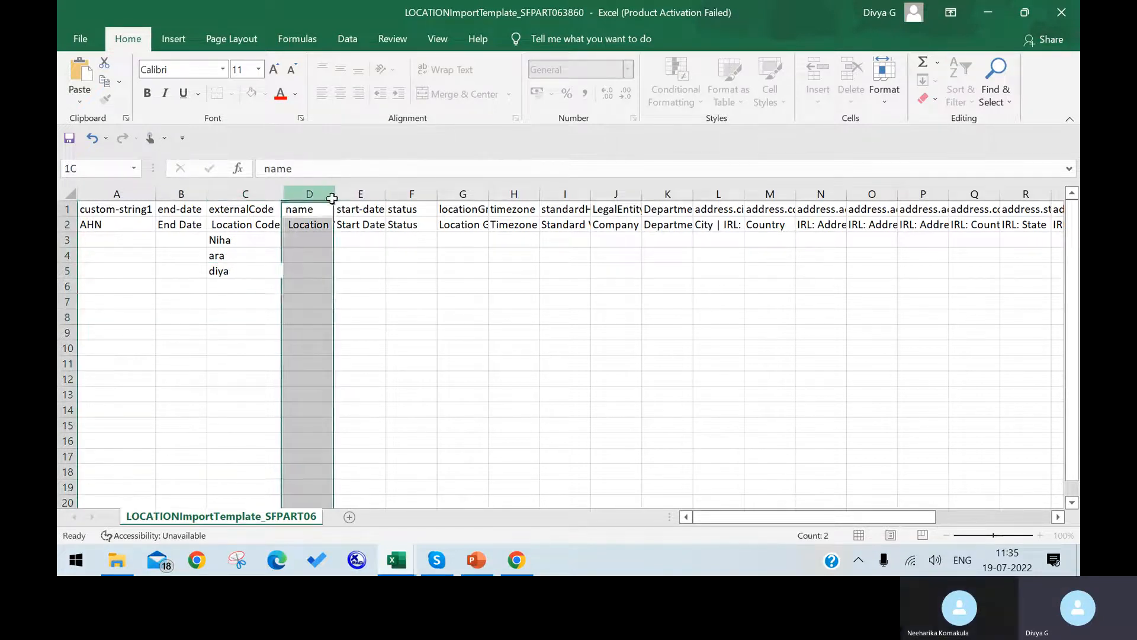
Check the form's Location Name field, then enter hyd as the name in rows 3–5.
double_click(333, 199)
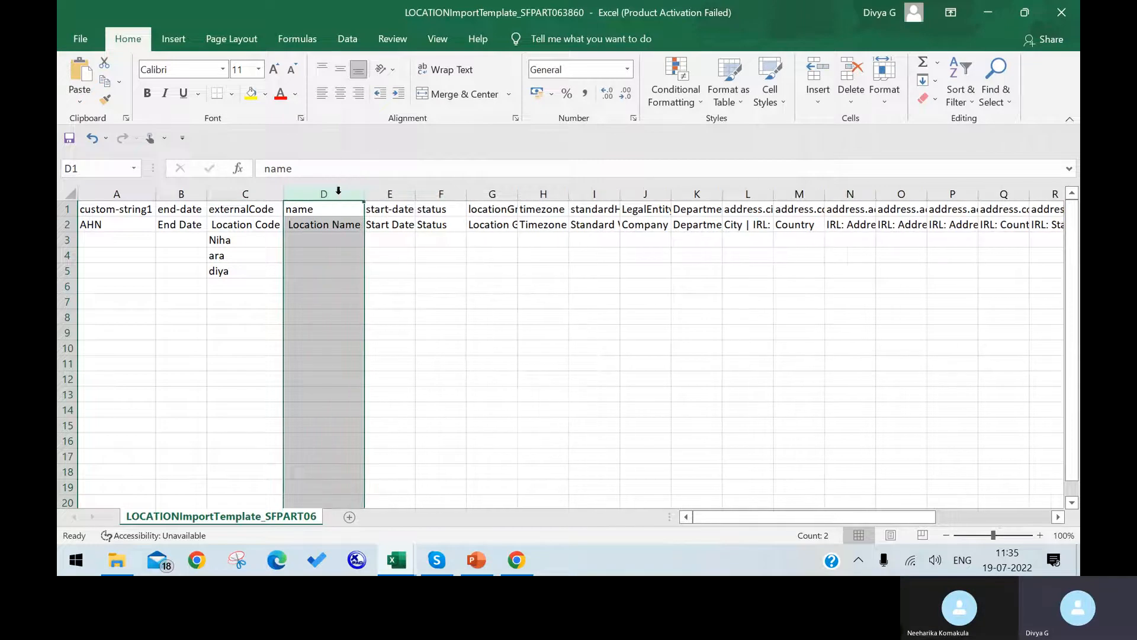
click(339, 240)
click(516, 560)
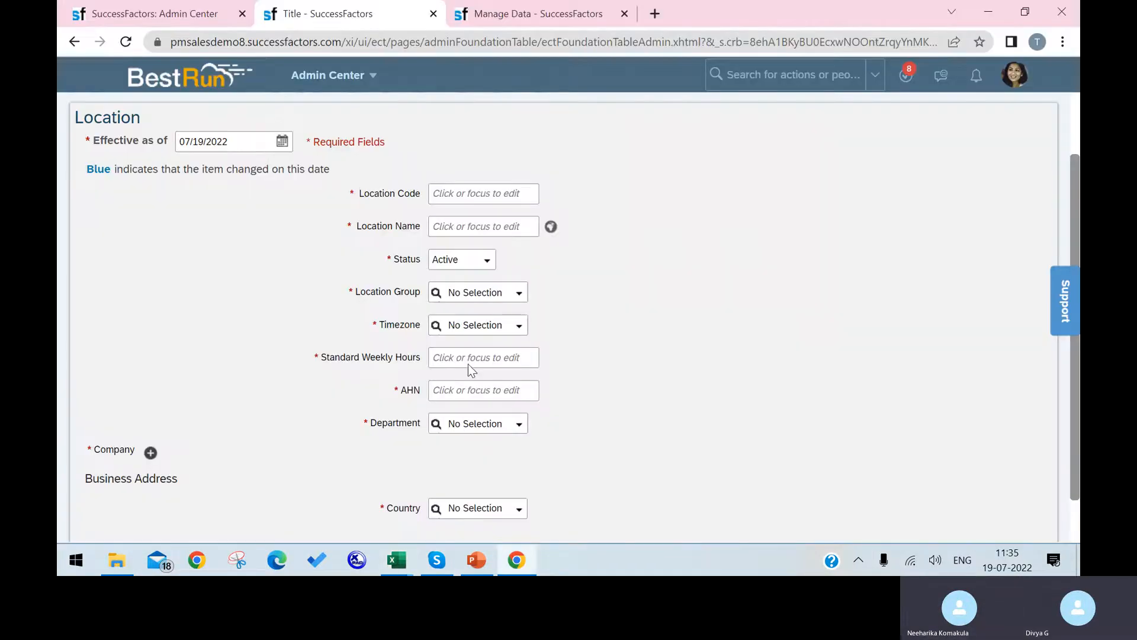
click(519, 229)
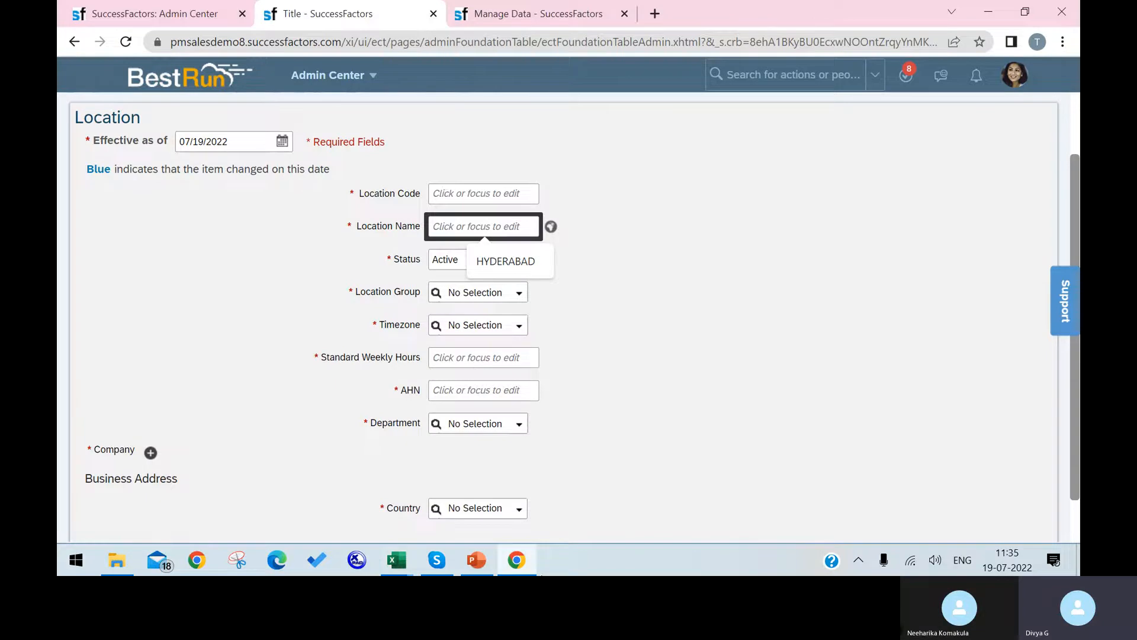
click(525, 561)
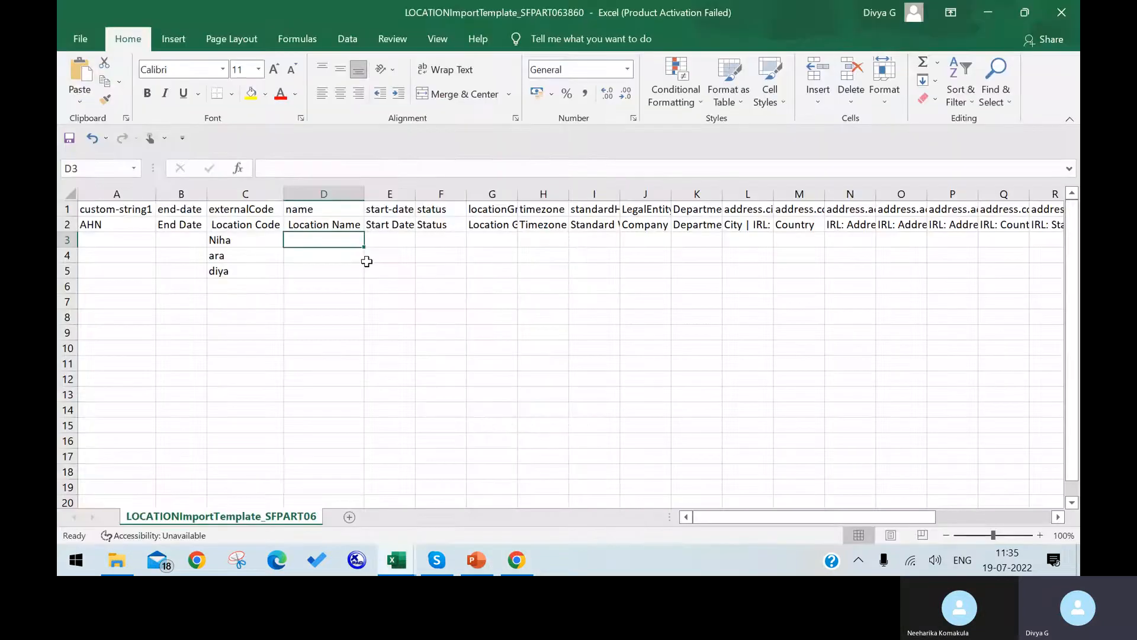
text(hyd)
key(Return)
text(hyd)
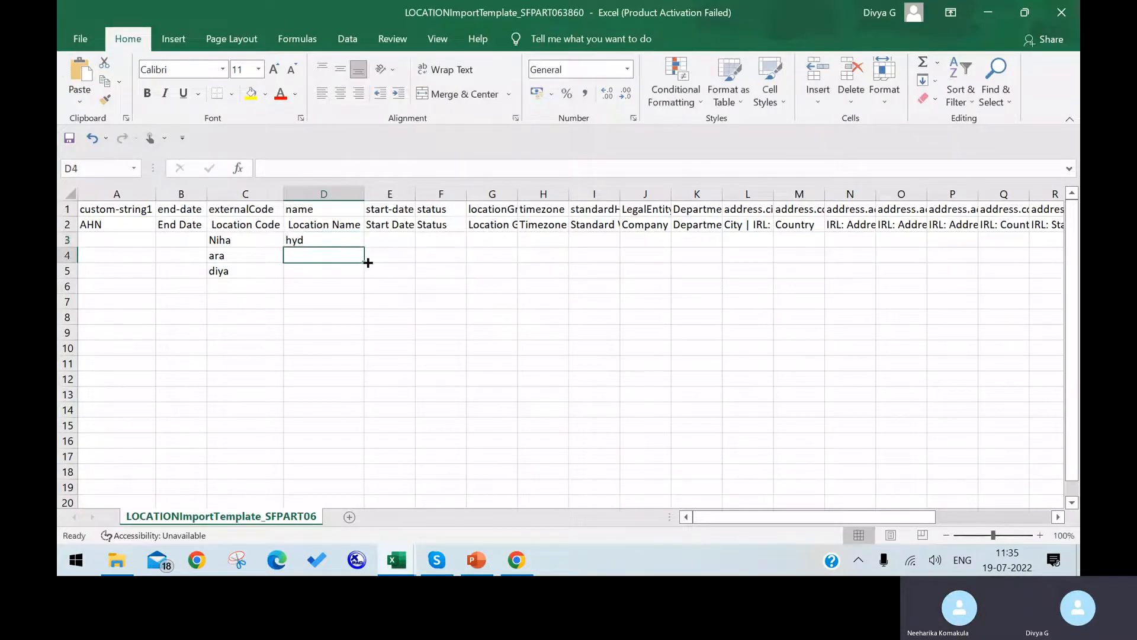
key(Return)
text(hyd)
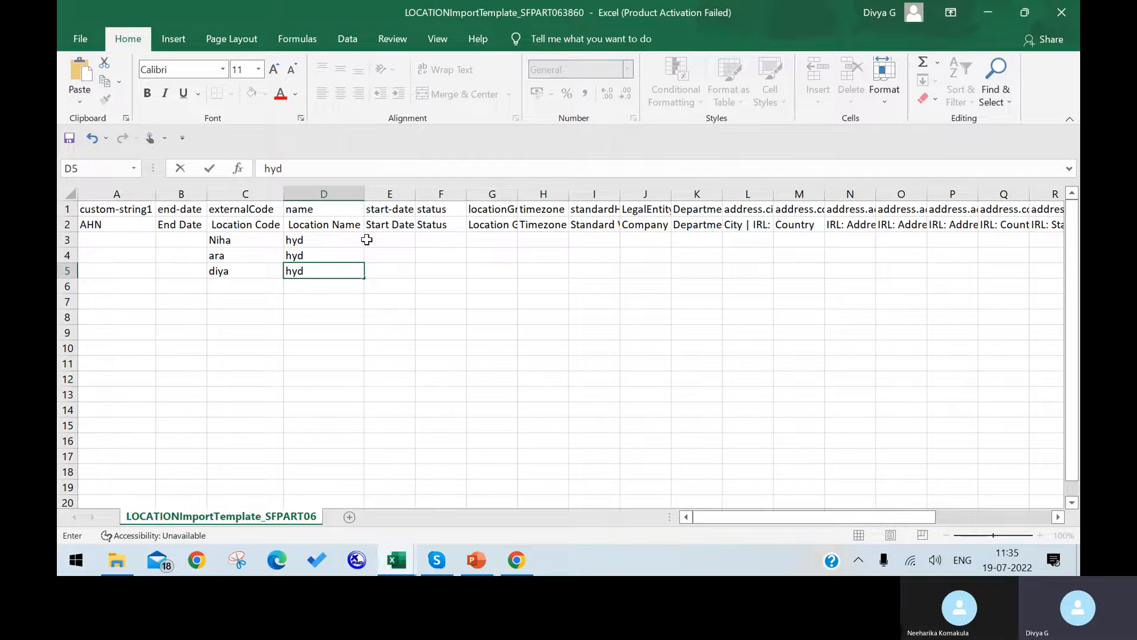
click(371, 237)
Enter start date 01/01/1900 in E3 and copy it to E4:E5.
text(01/0)
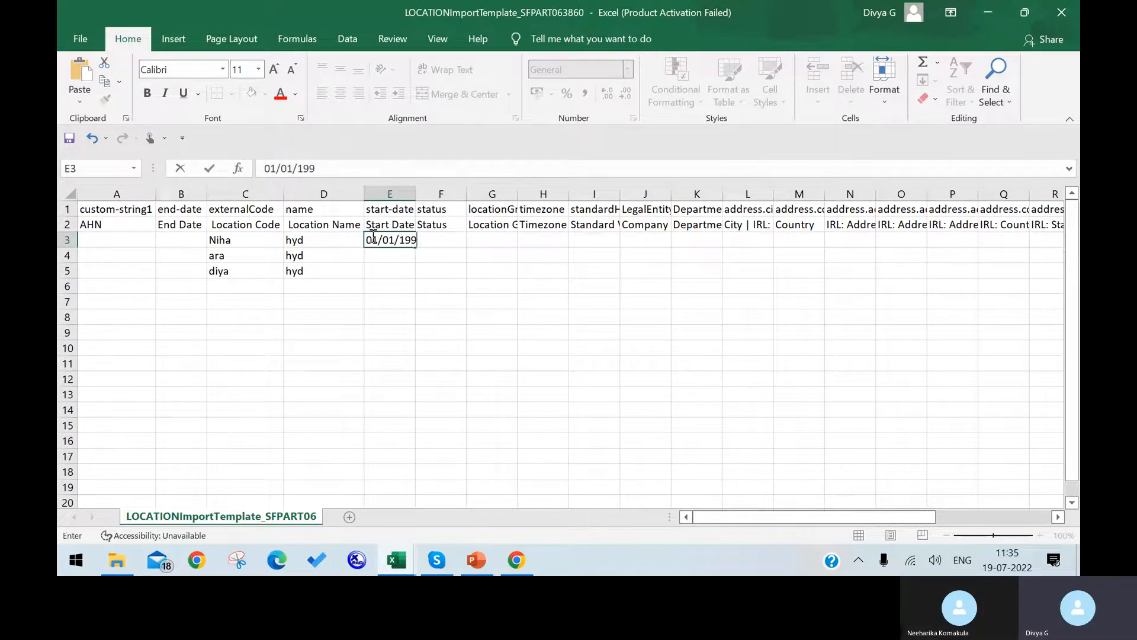
text(1/1900)
click(445, 287)
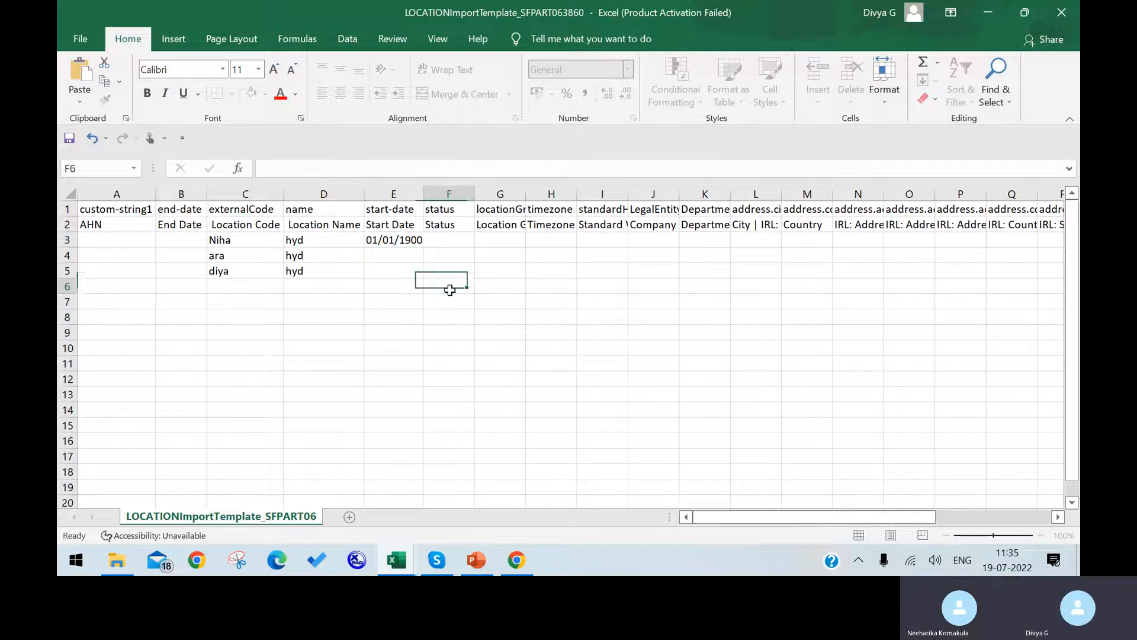
drag(423, 187, 437, 188)
click(423, 243)
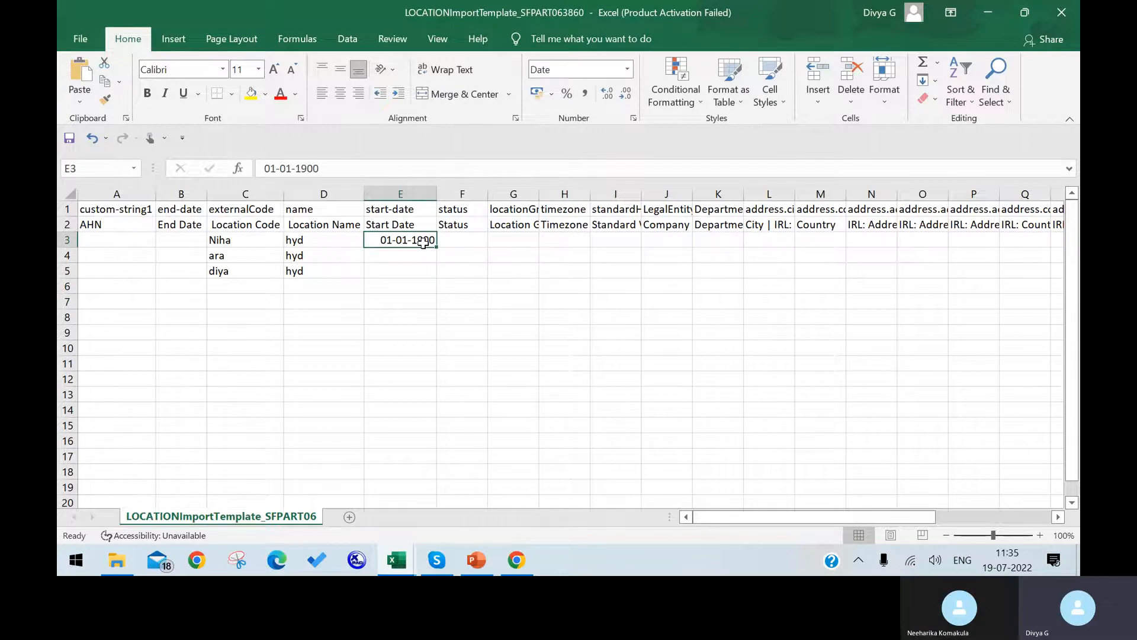
key(ctrl+c)
drag(421, 254, 420, 271)
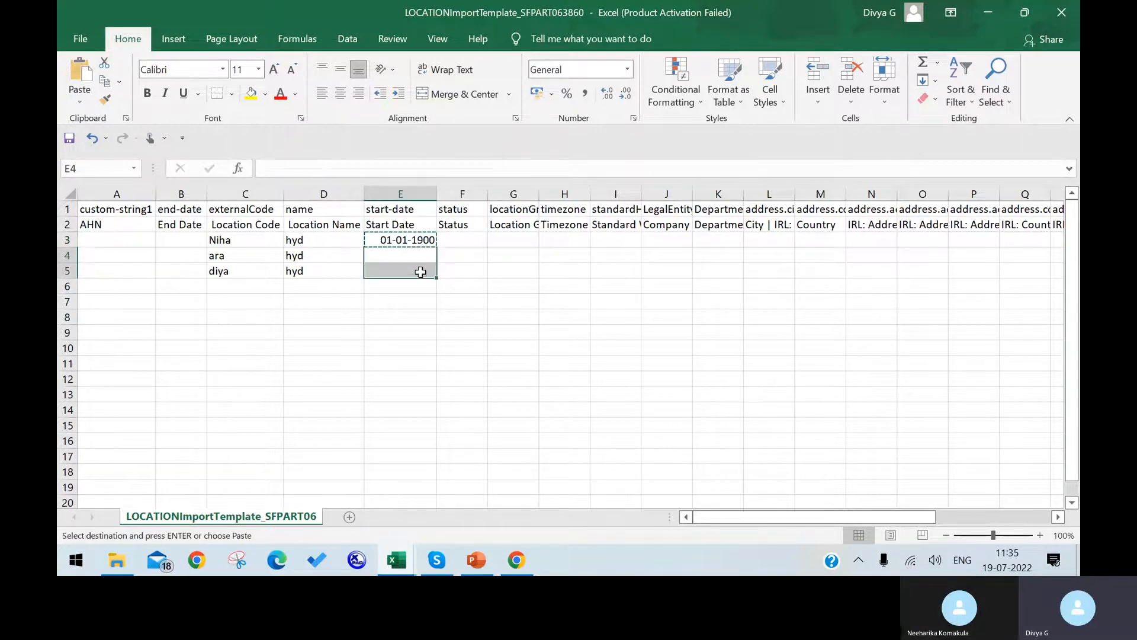
key(ctrl+v)
Enter status A in F3:F5 and fit column G to its locationGroup heading.
click(453, 238)
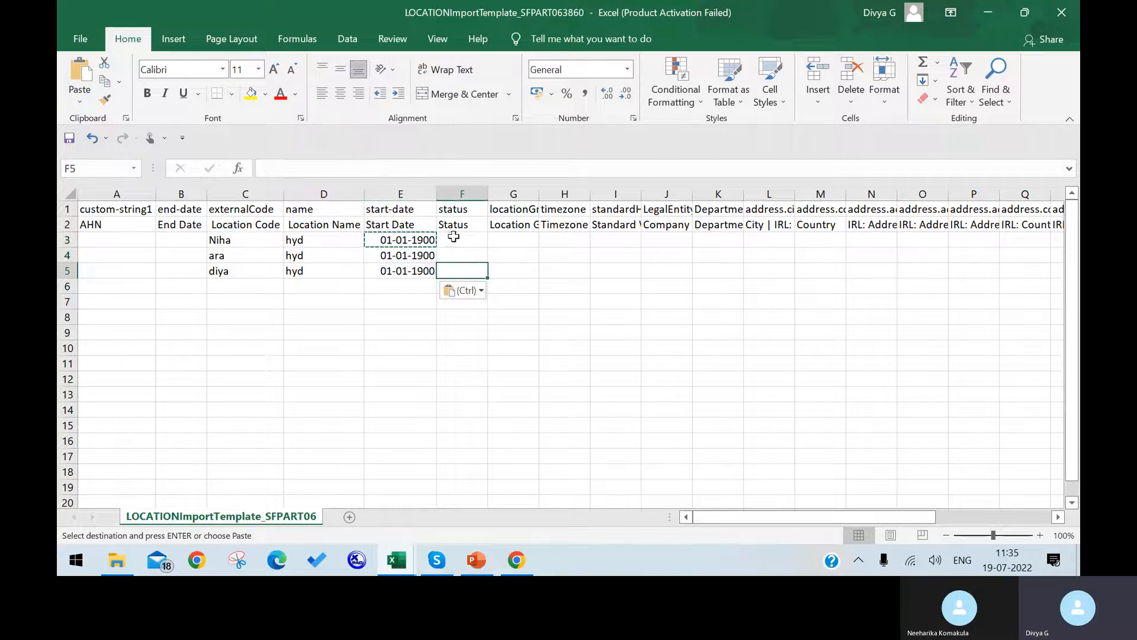
text(a)
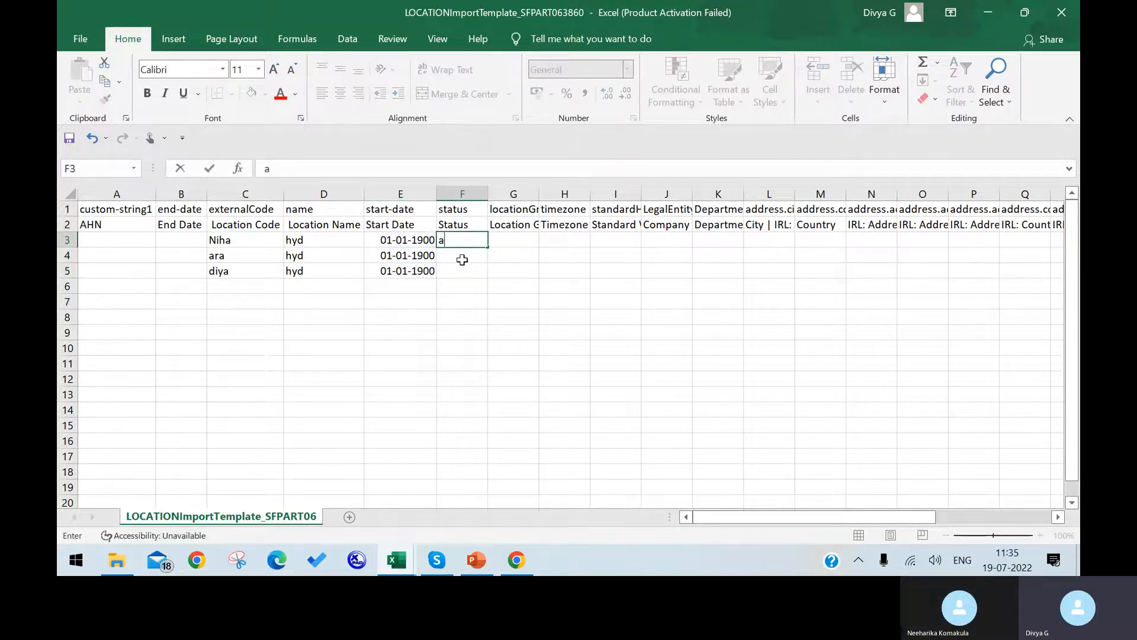
key(Return)
text(A)
key(Return)
text(A)
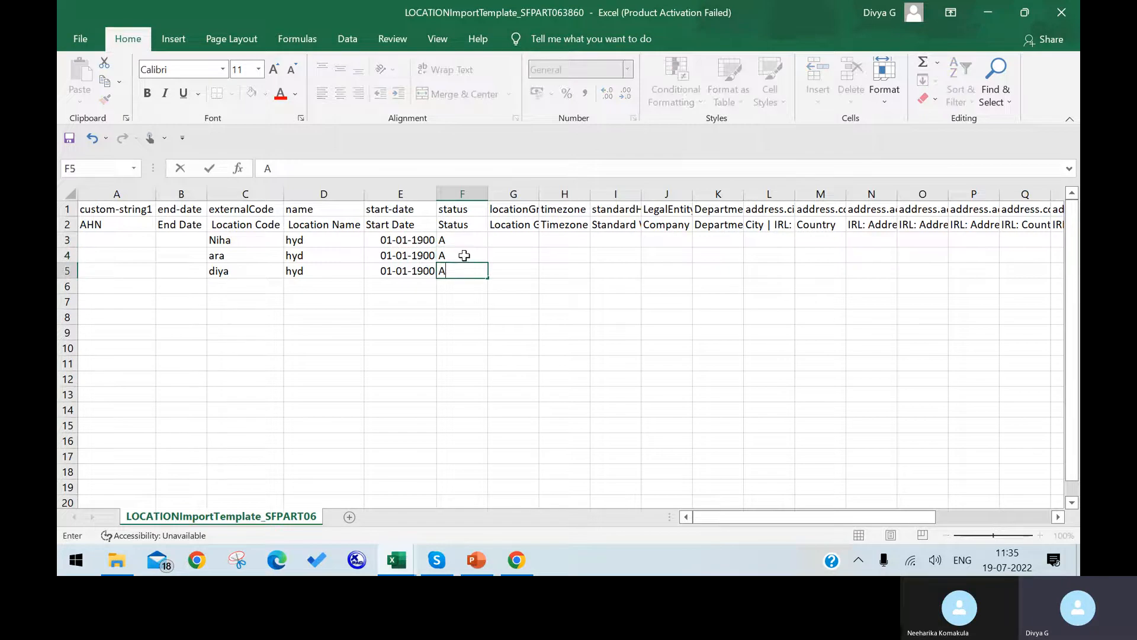
click(545, 227)
double_click(539, 193)
click(543, 243)
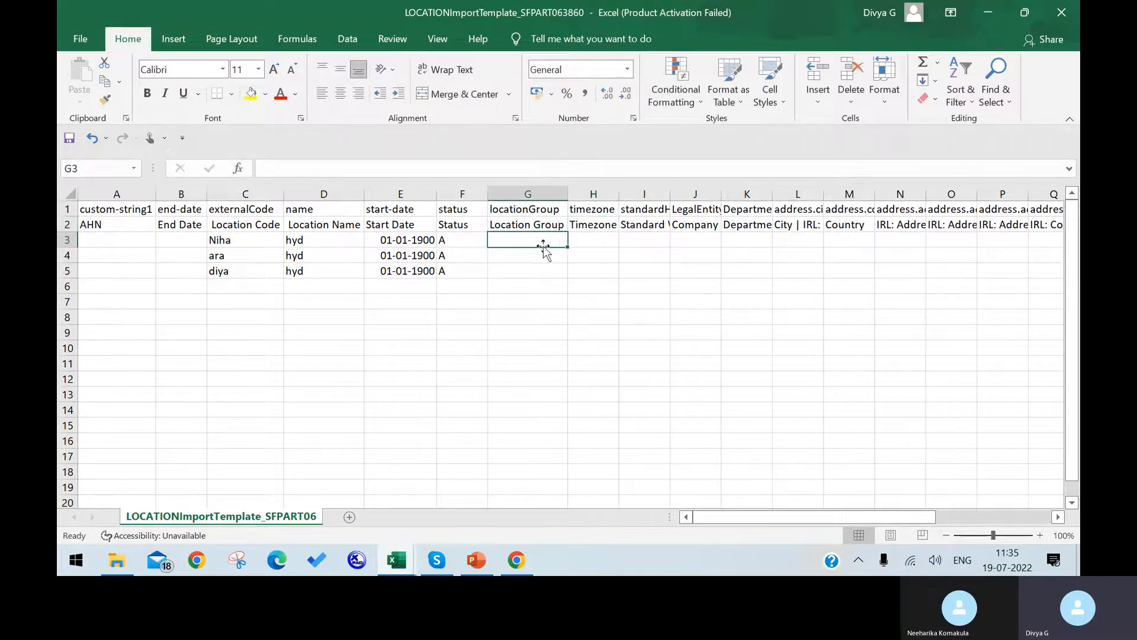
Check the form's location group list, then enter AFA in G3:G5.
click(517, 560)
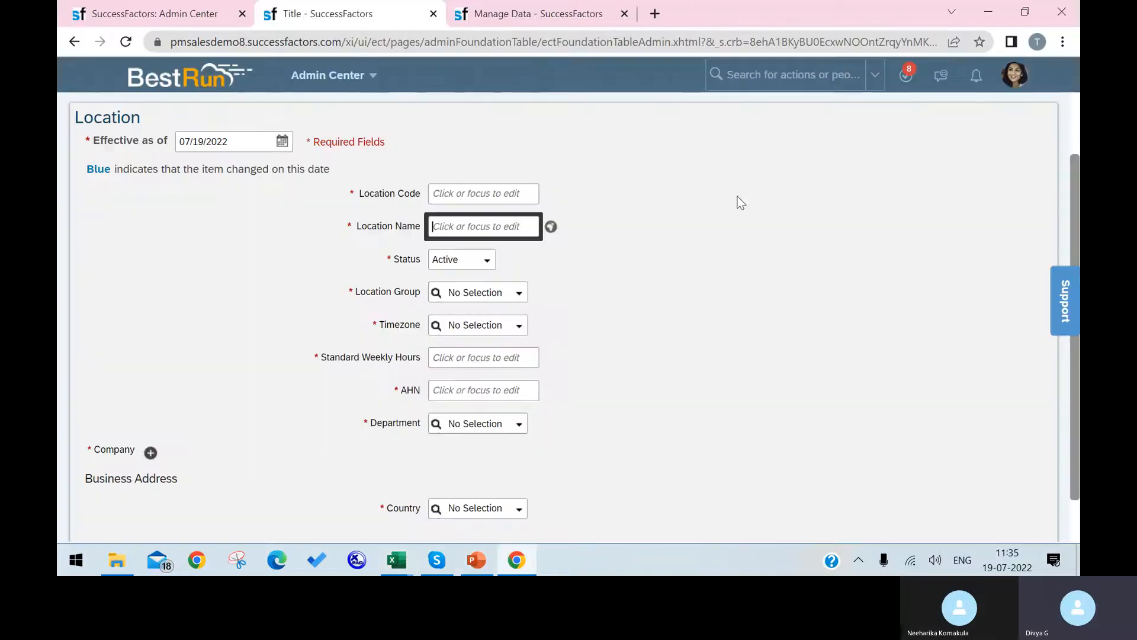
click(519, 296)
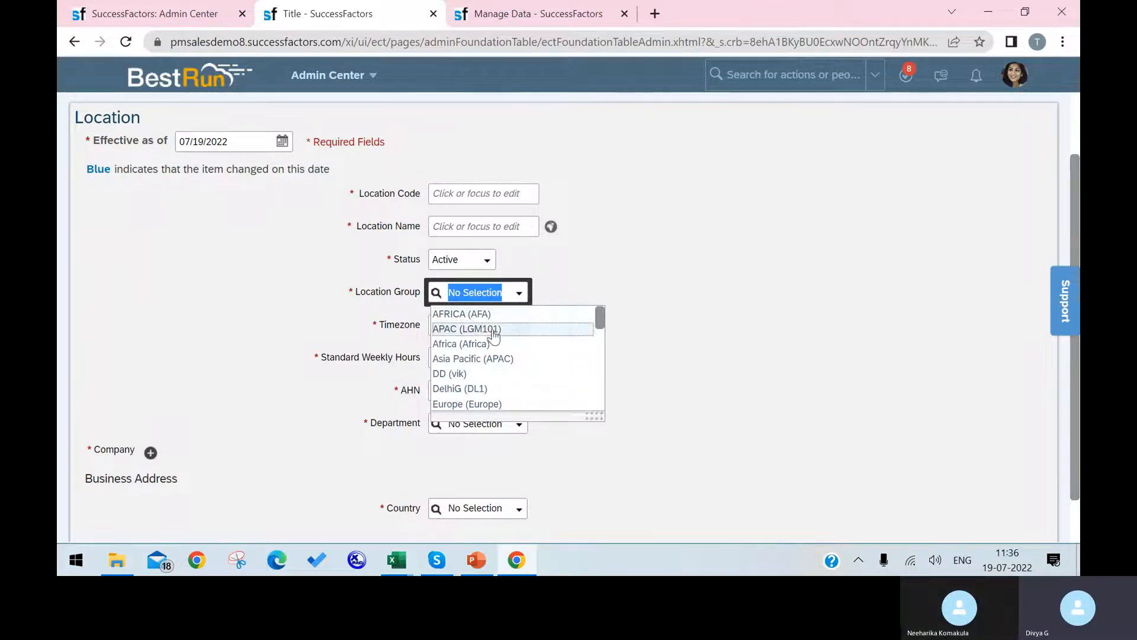
key(alt+Tab)
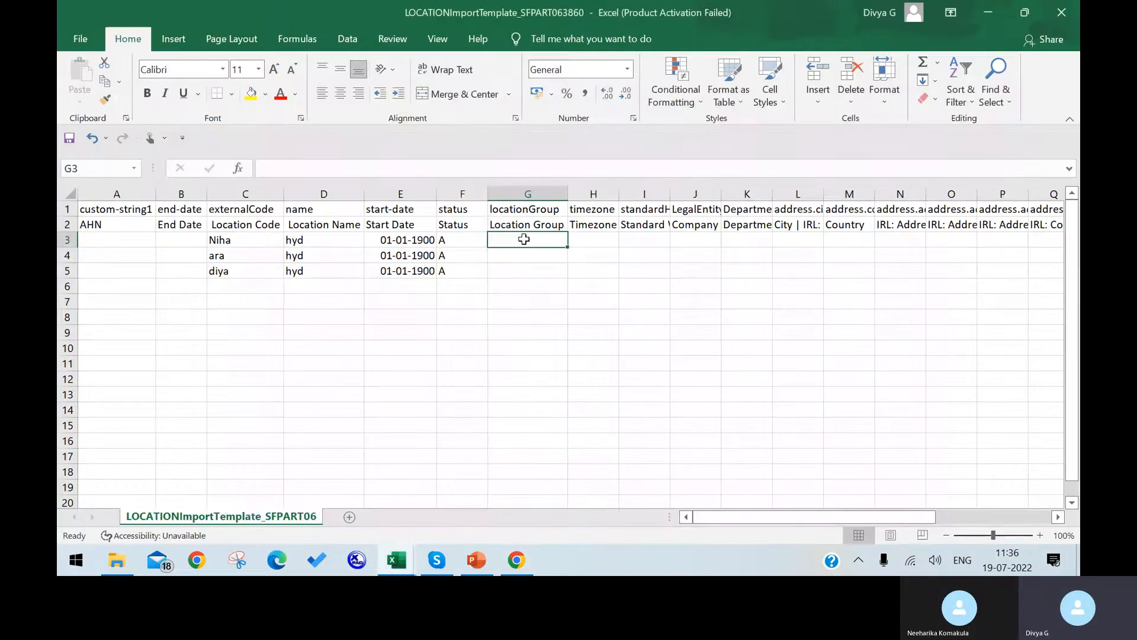
text(A)
key(Return)
text(AFA)
key(Return)
text(AFA)
key(Return)
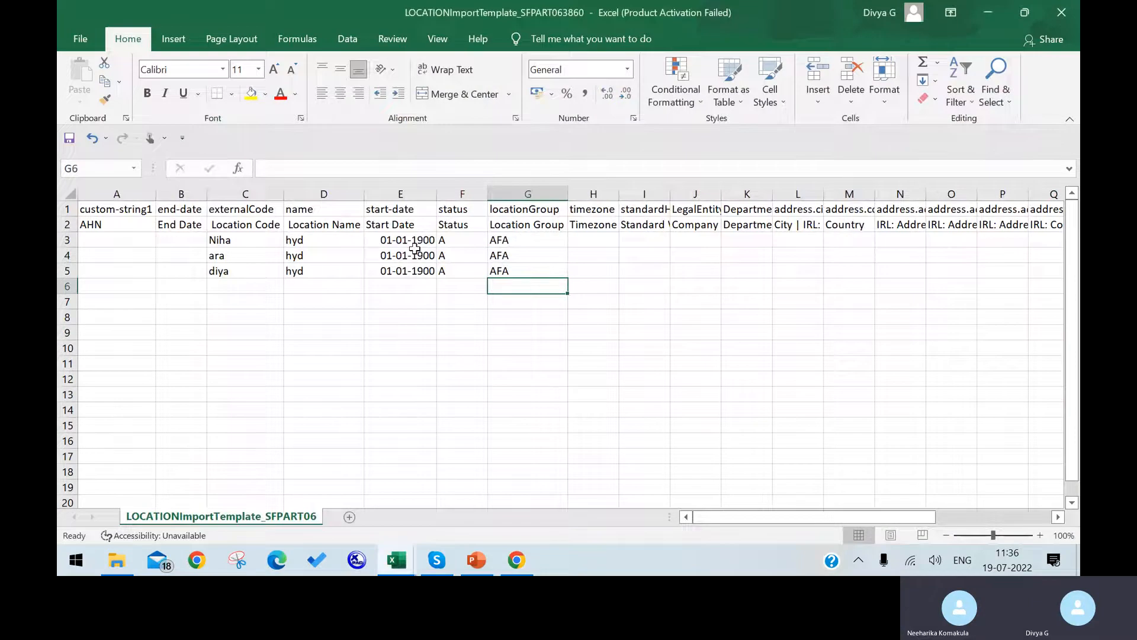
Pick ACT (GMT+09:30) in the form's Timezone list and copy the GMT+09:30 offset.
click(516, 560)
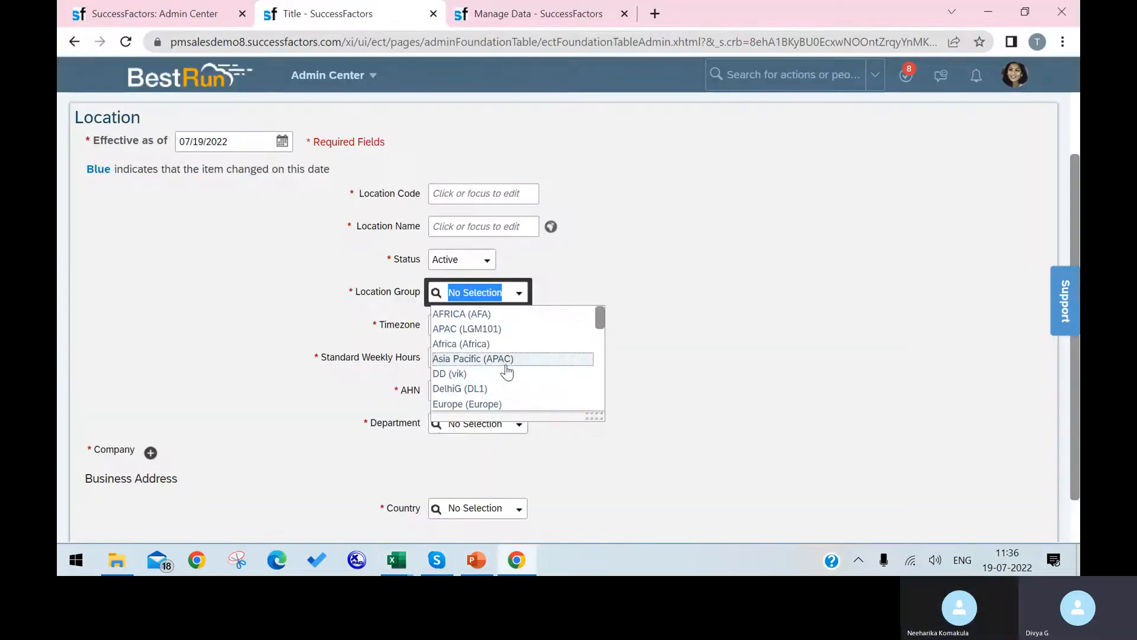
click(660, 358)
click(519, 326)
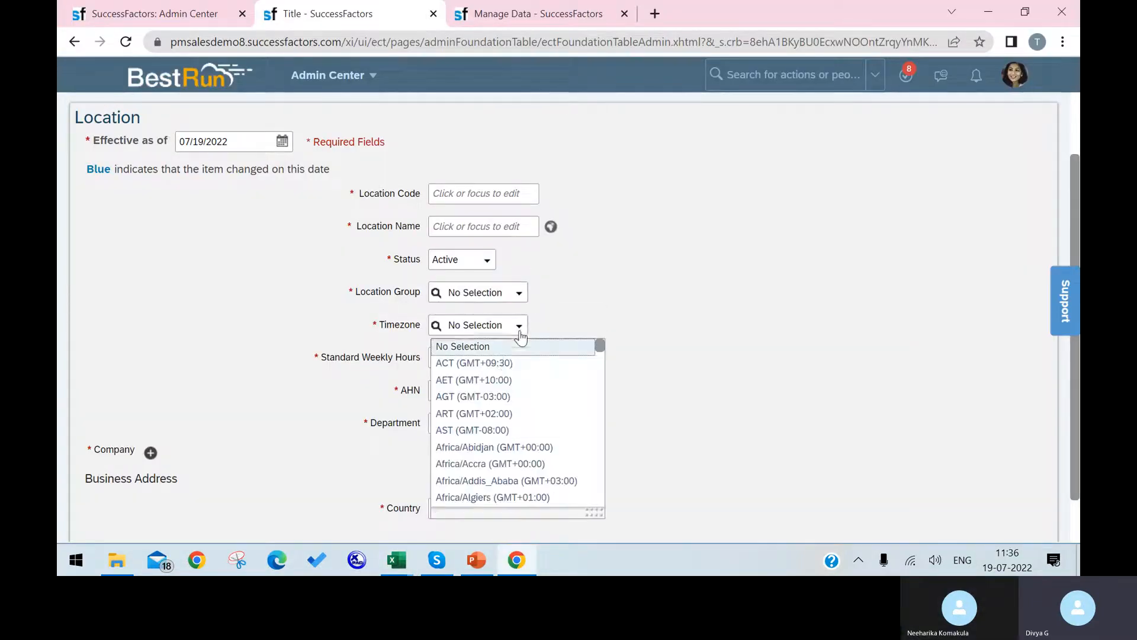
click(503, 366)
drag(522, 325, 479, 326)
key(ctrl+c)
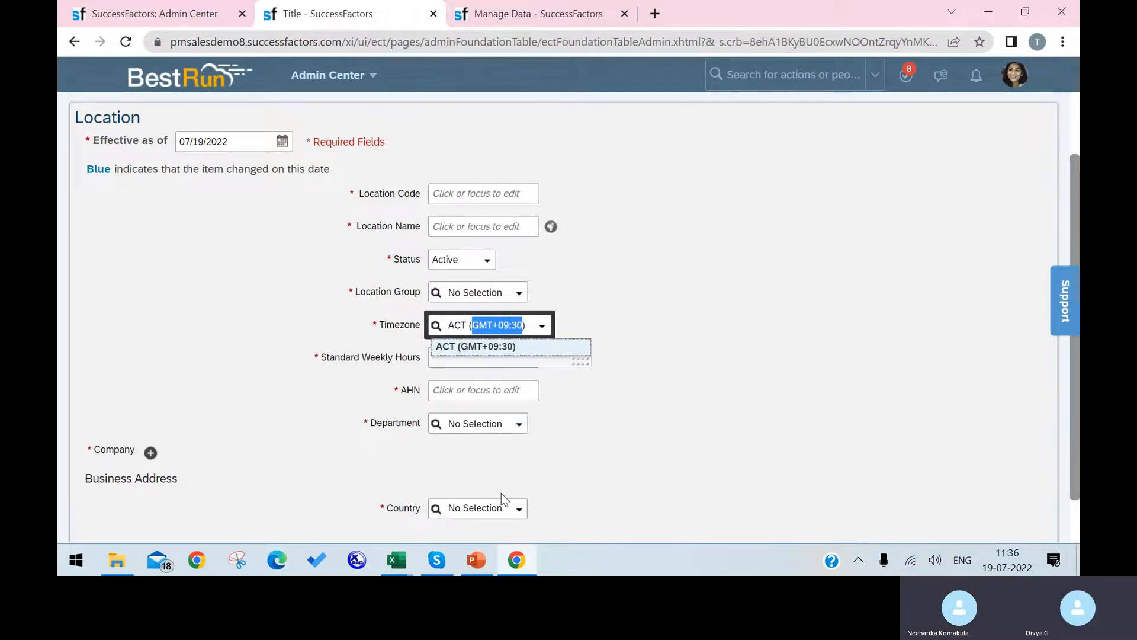
Paste GMT+09:30 into H3:H5 and widen column H to fit it.
click(396, 559)
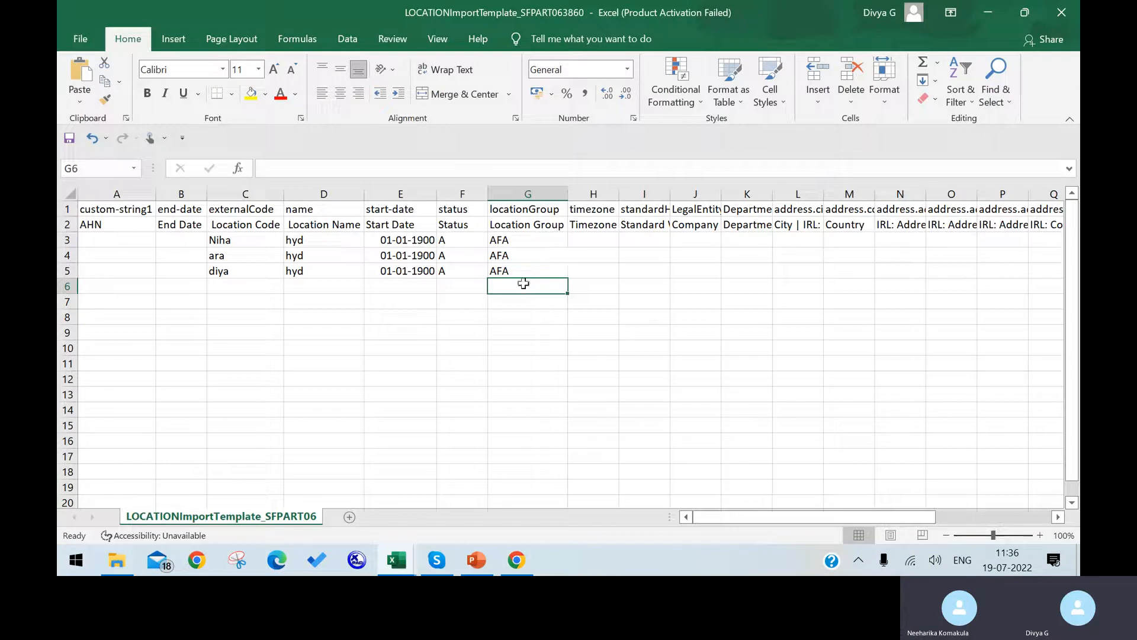
click(596, 238)
key(ctrl+v)
key(Return)
key(ctrl+v)
key(Return)
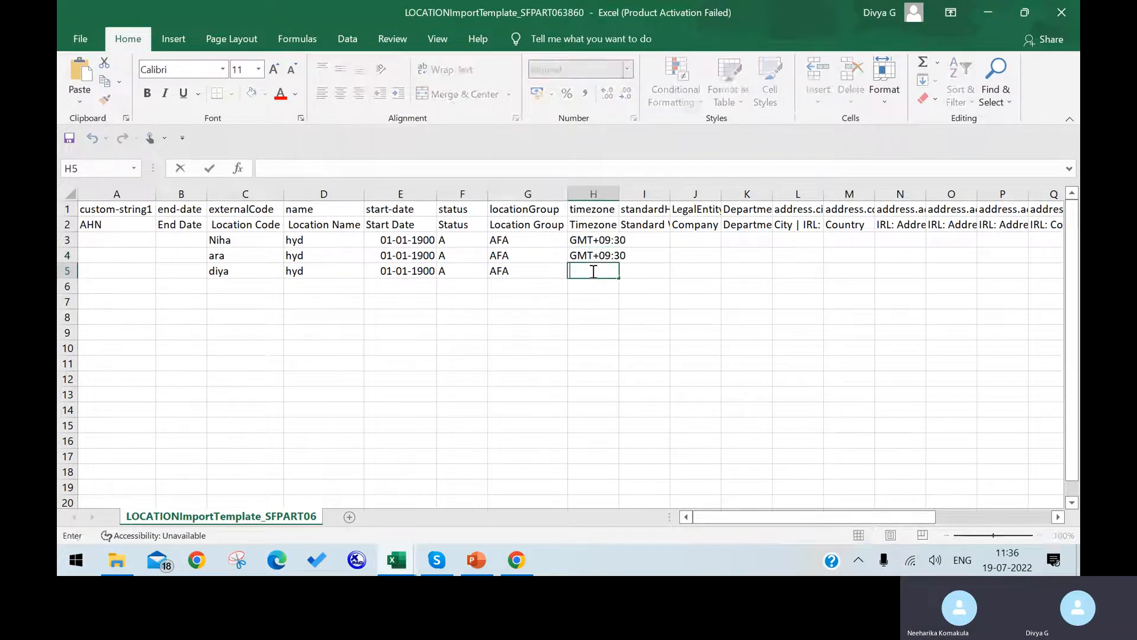
key(ctrl+v)
drag(593, 317, 644, 317)
drag(620, 194, 629, 195)
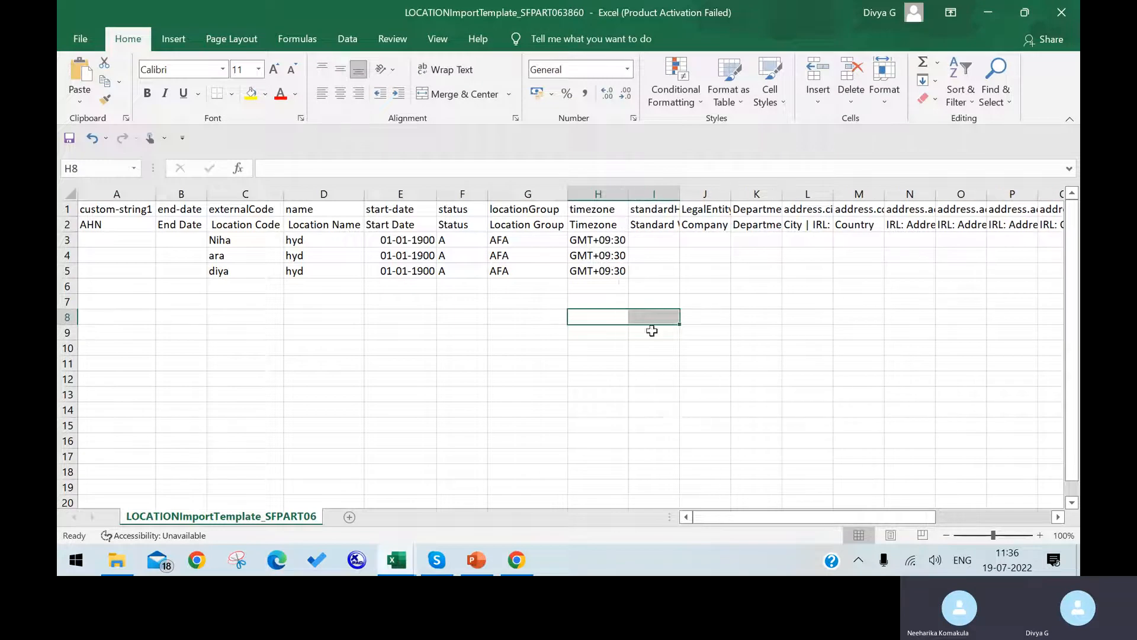
click(667, 240)
Enter 40 standard weekly hours in I3:I5, checking the form's company list along the way.
text(5)
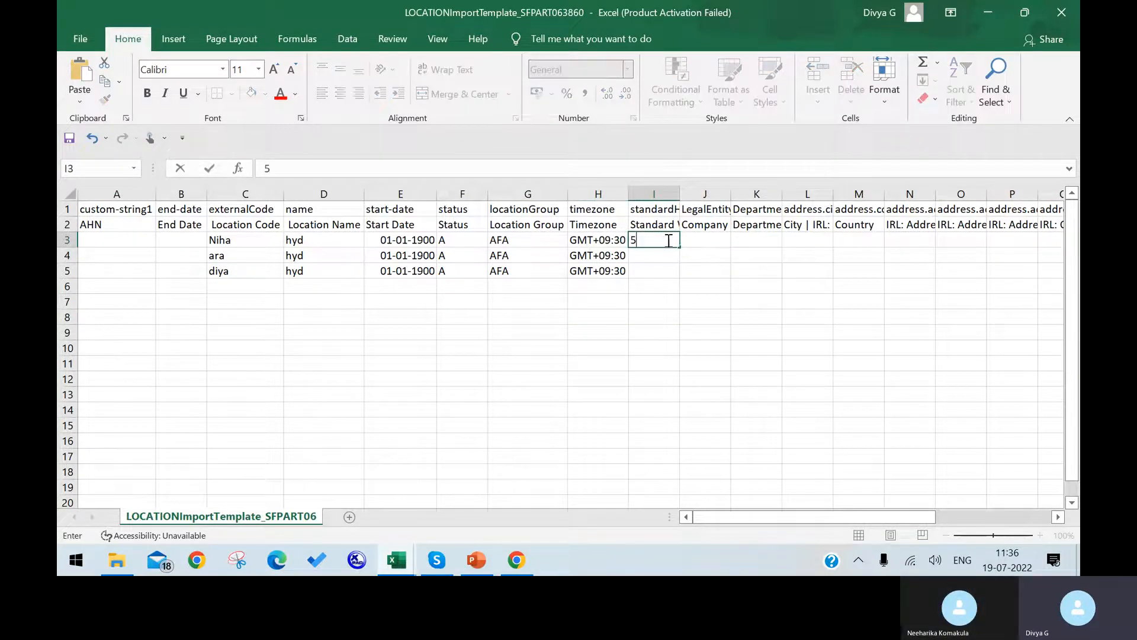
text(40)
key(Return)
text(40)
key(Return)
text(40\)
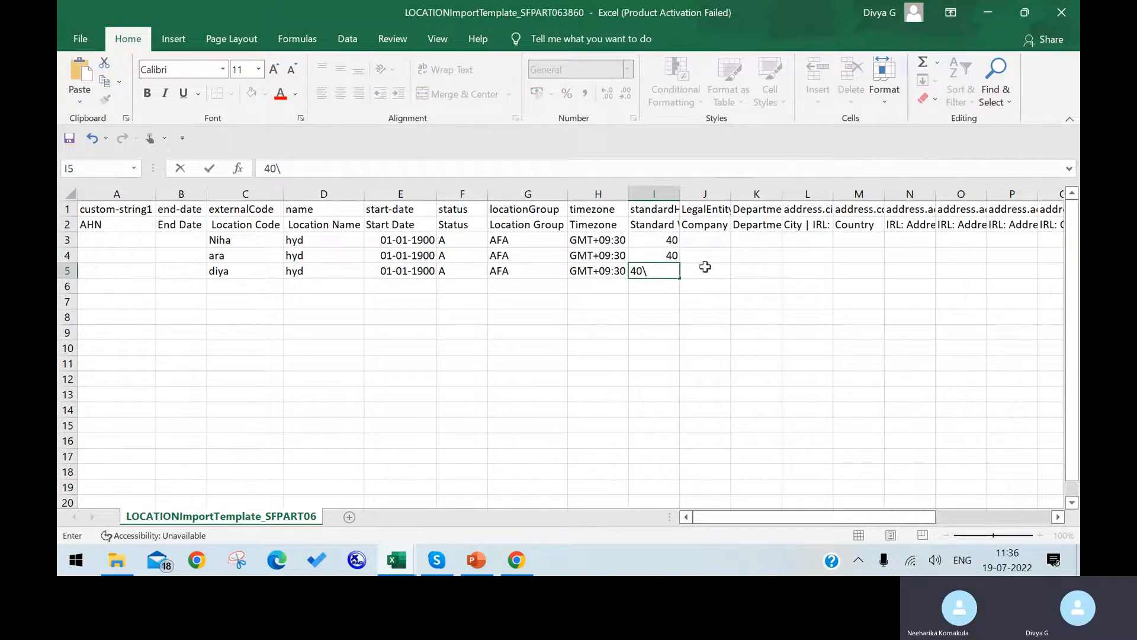
click(517, 561)
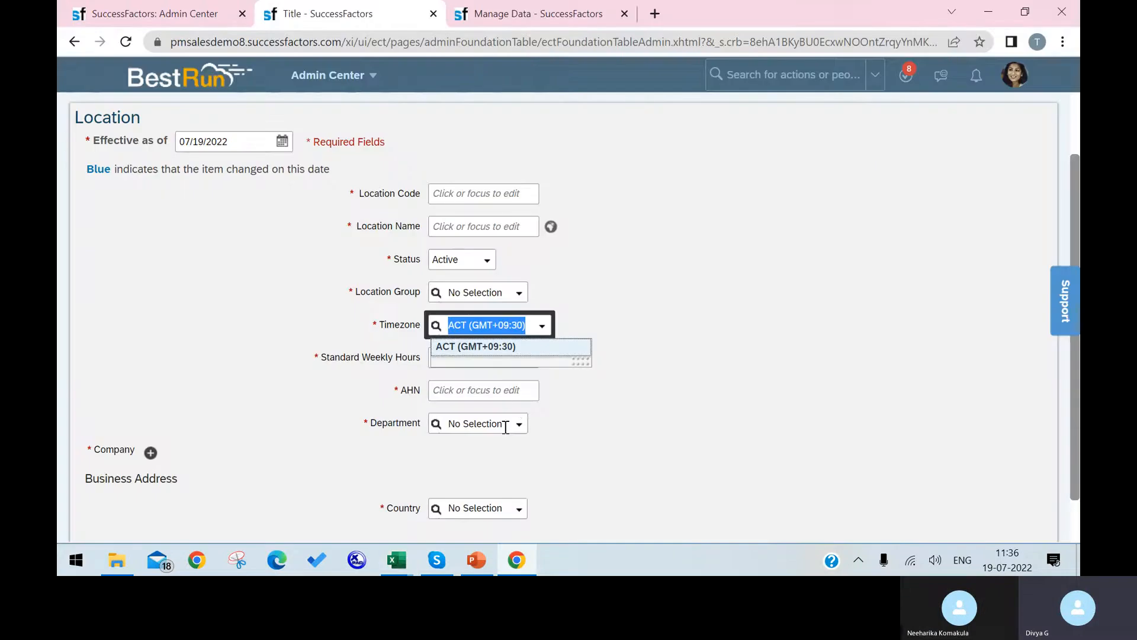
click(150, 453)
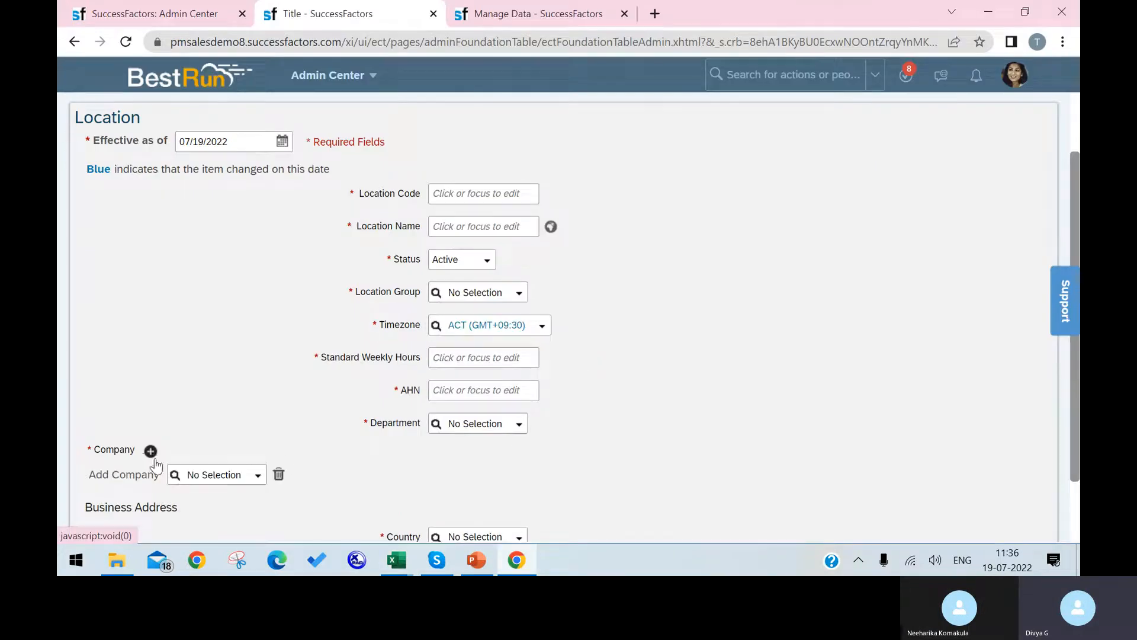
click(253, 477)
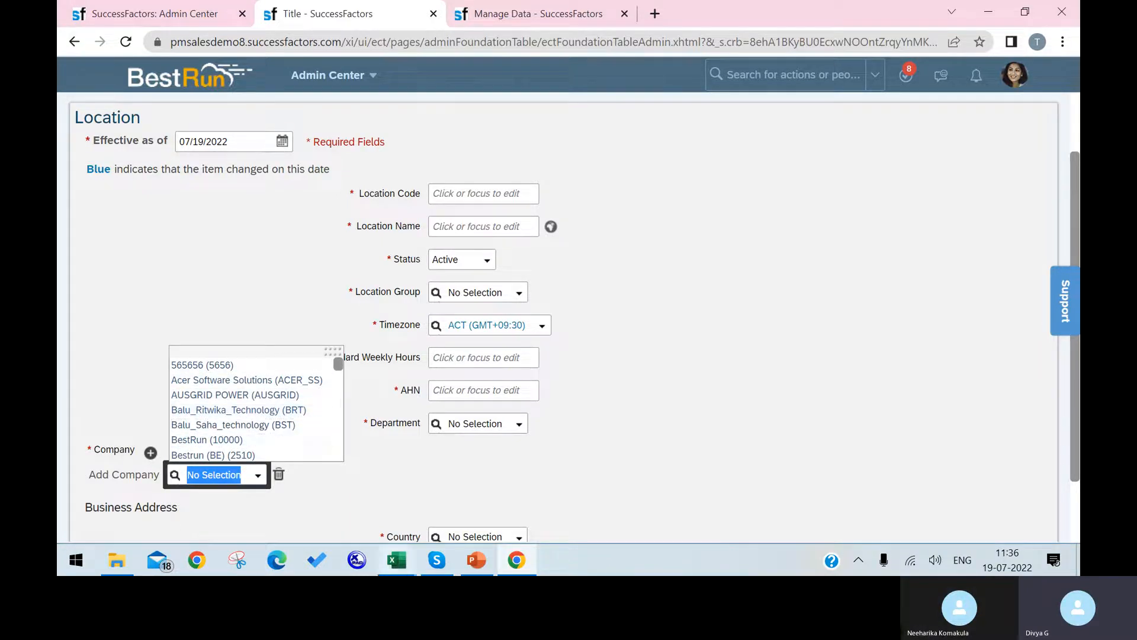
click(396, 562)
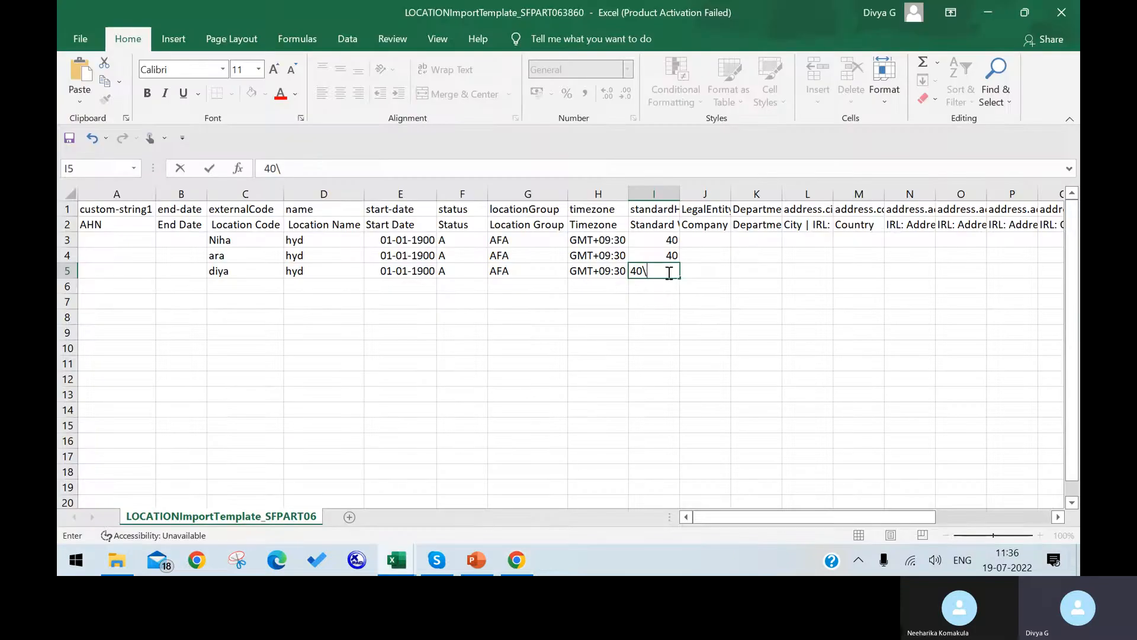
click(705, 256)
Enter company code 10000 in J3:J5 and fit columns I and J.
click(711, 243)
text(10000)
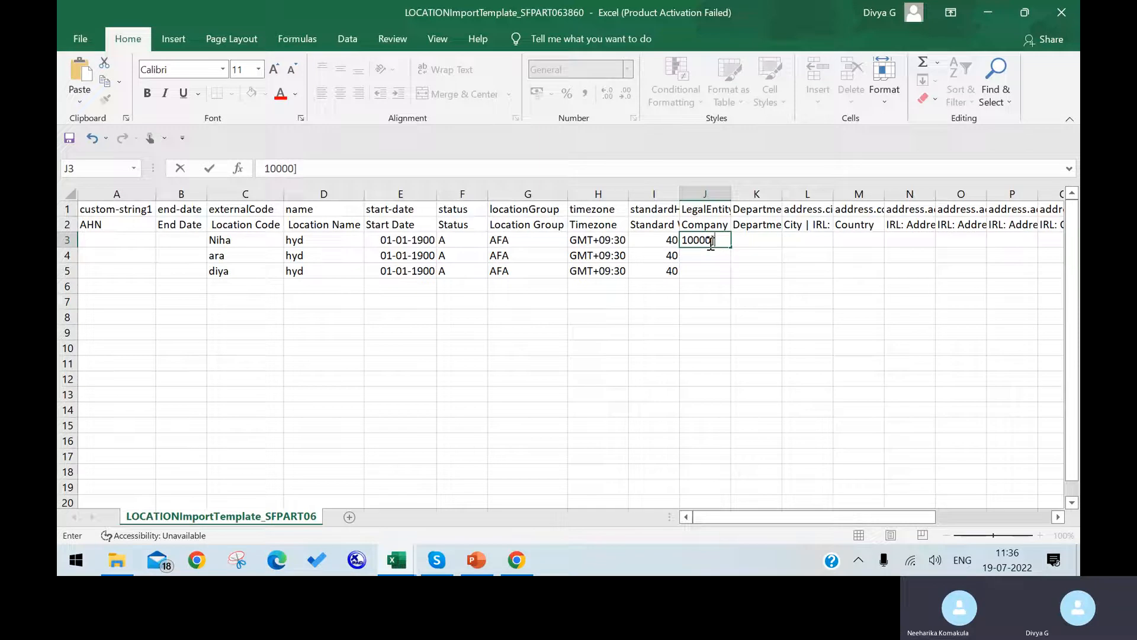
key(Return)
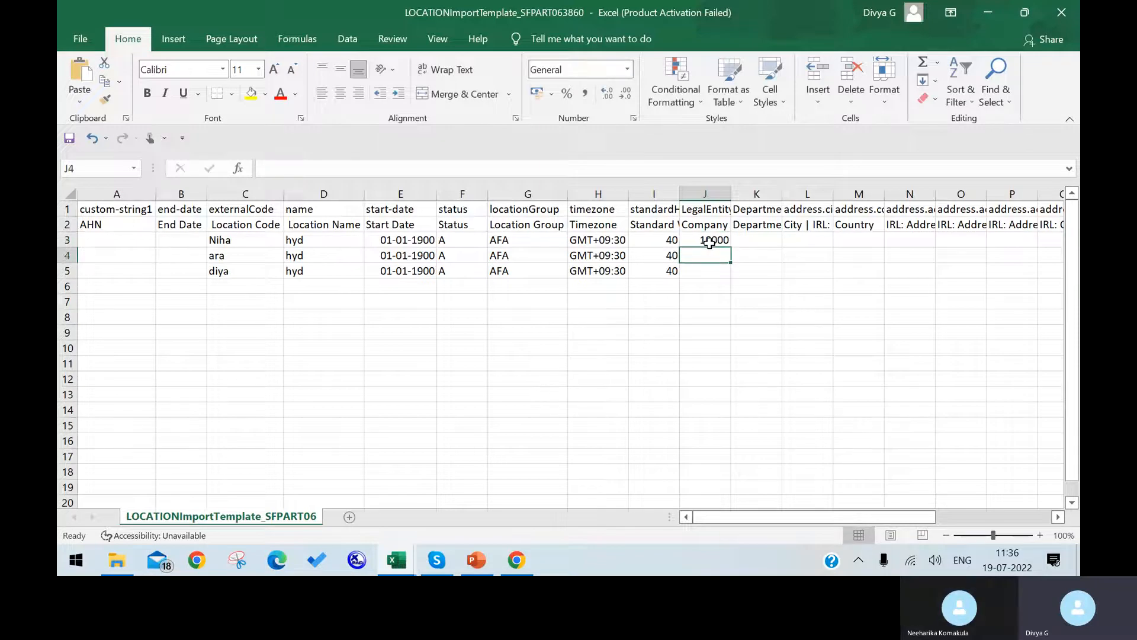
text(10000)
key(Return)
text(1)
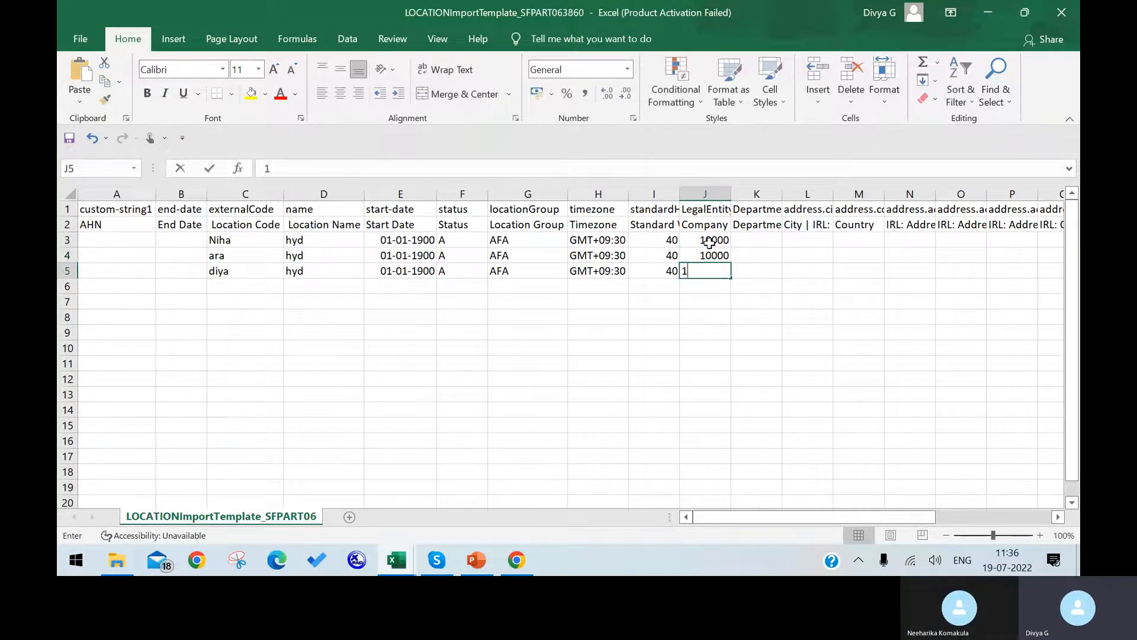
text(0000)
key(Return)
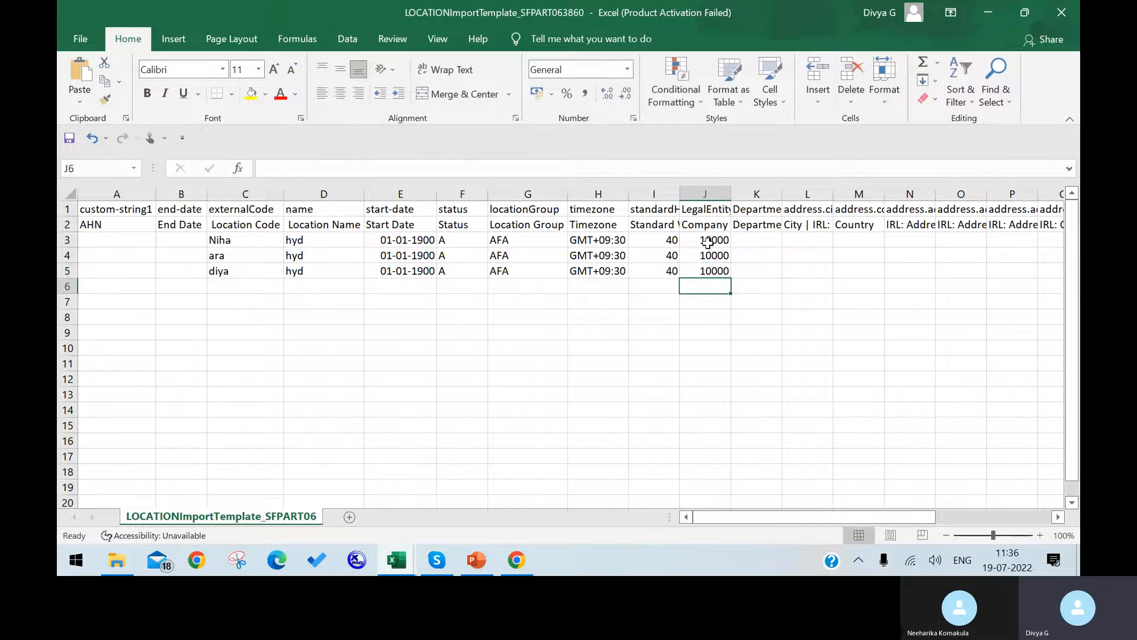
double_click(731, 194)
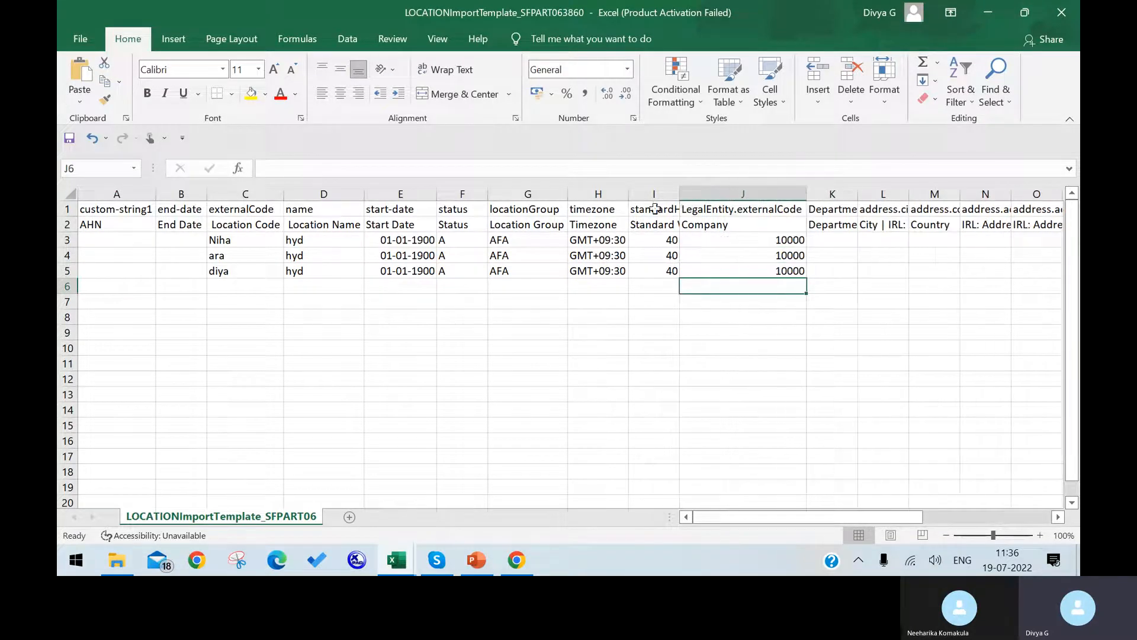
double_click(679, 194)
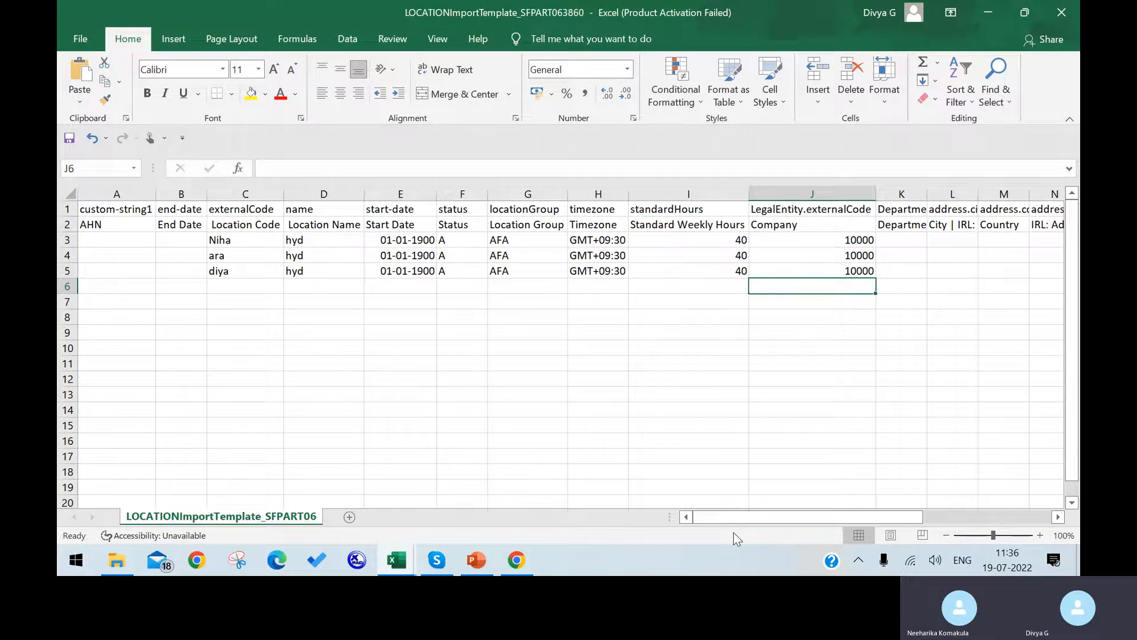
Choose Asset Management AU as department on the form and copy its code.
scroll(665, 520, right, 2)
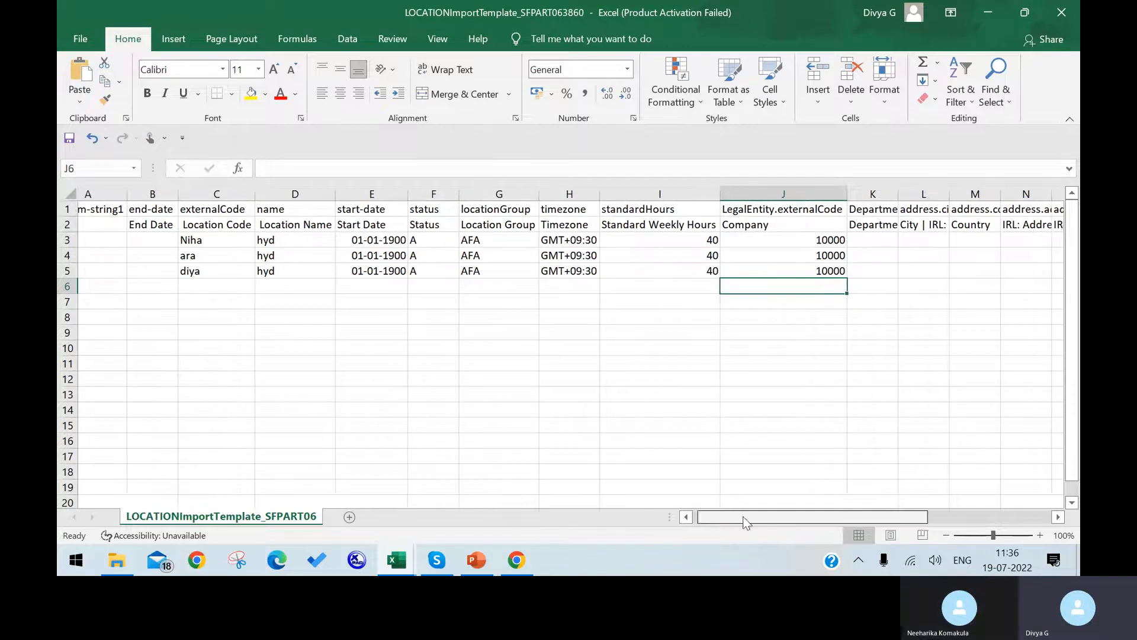
click(516, 560)
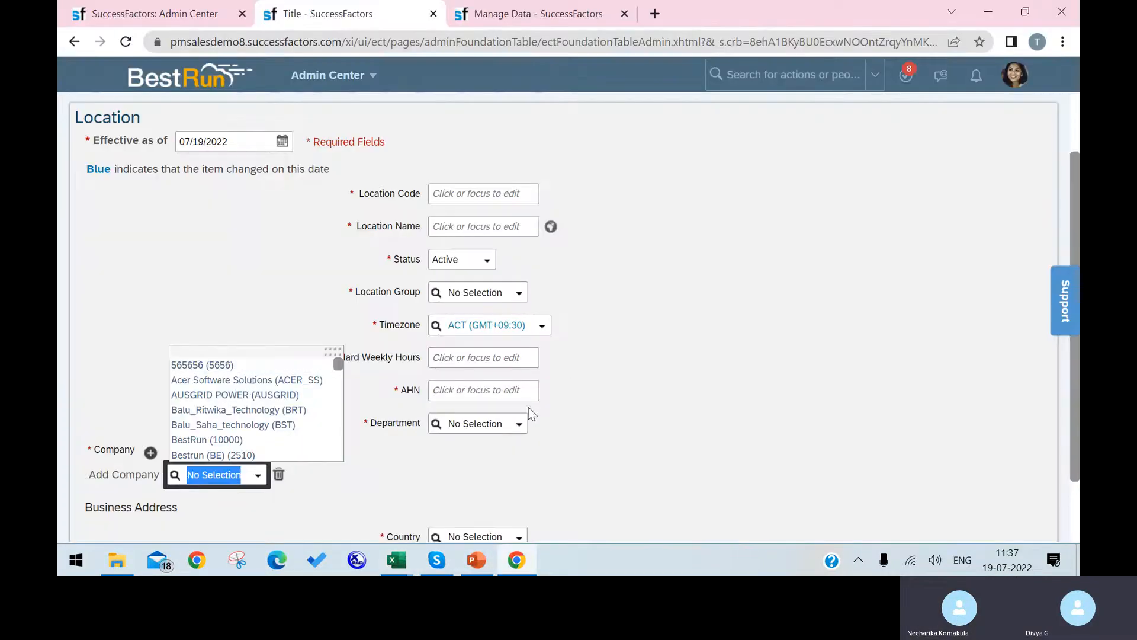
click(521, 425)
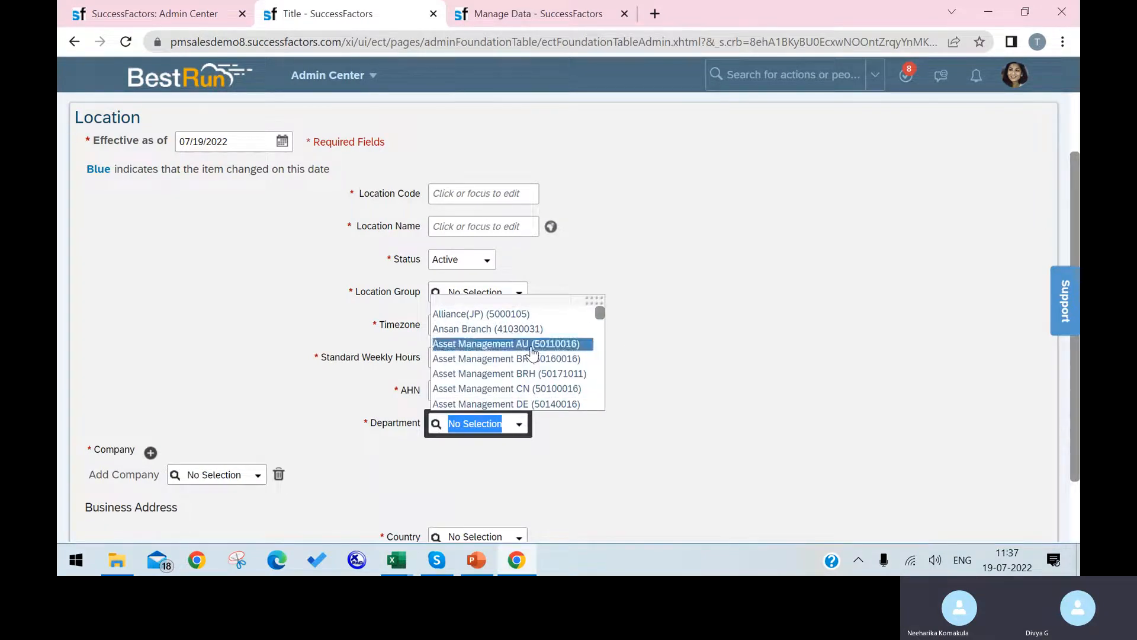
click(532, 346)
drag(550, 423, 584, 418)
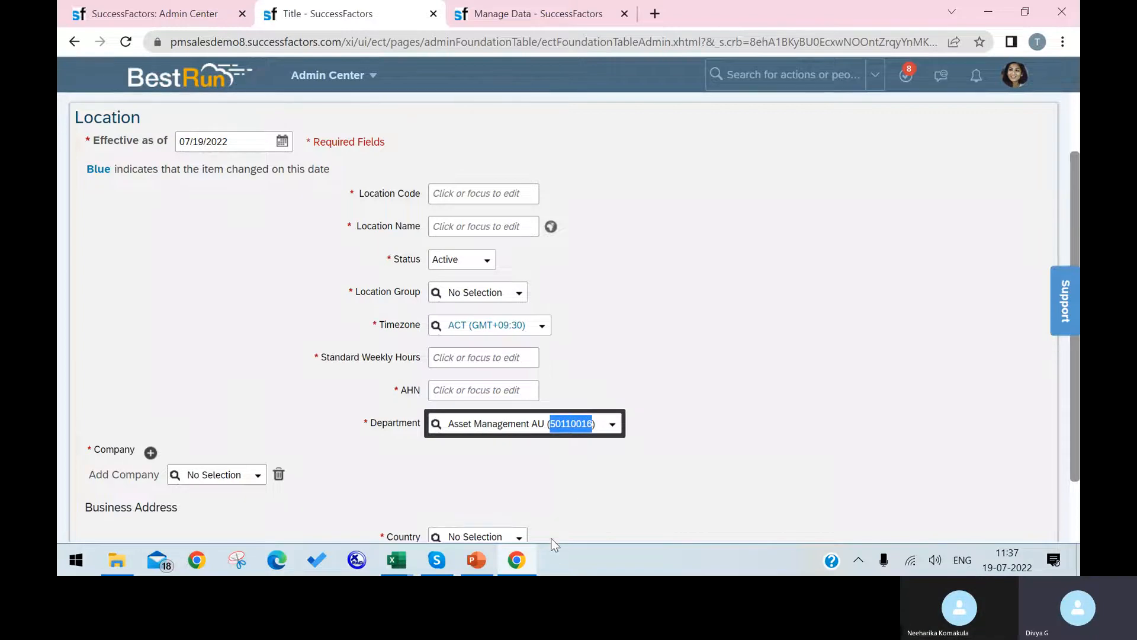
Paste department code 50110016 into K3:K5 of the template.
click(406, 558)
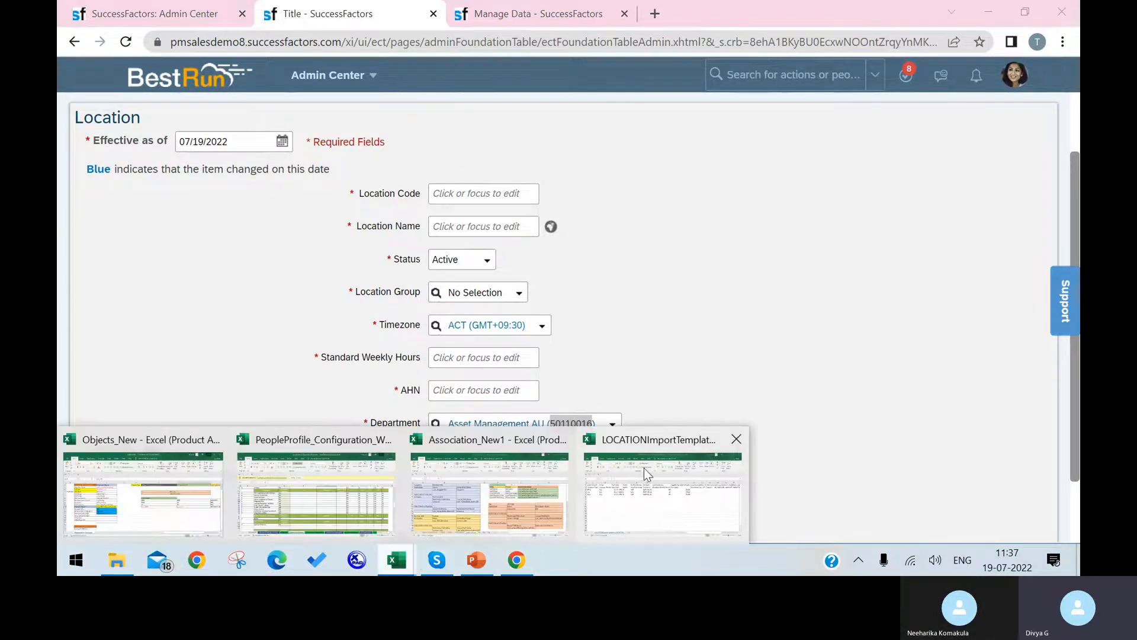
click(645, 472)
double_click(796, 236)
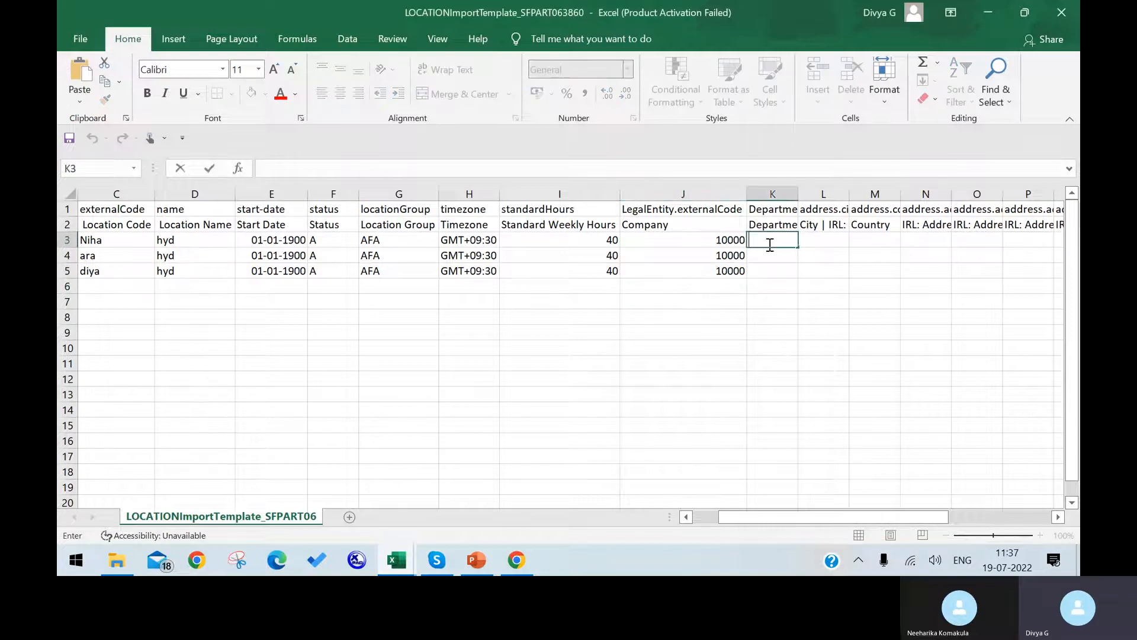
text(50110016)
click(770, 256)
double_click(769, 255)
text(50110016)
click(765, 268)
double_click(765, 268)
text(50110016)
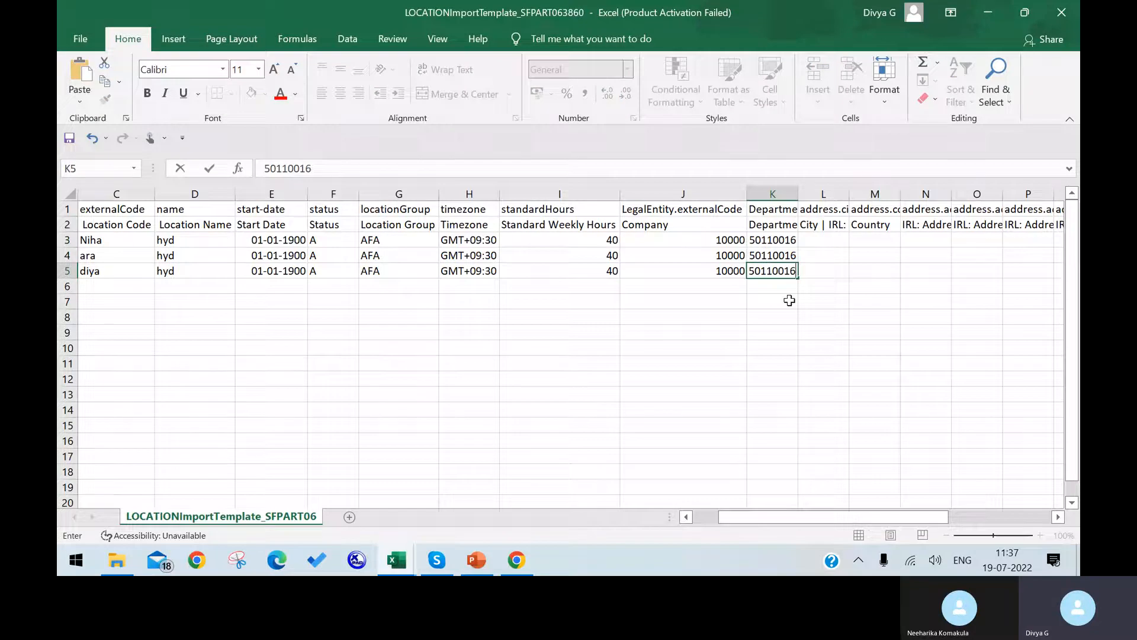
click(790, 301)
Enter DDDD in the AHN column cells A3:A5.
click(518, 560)
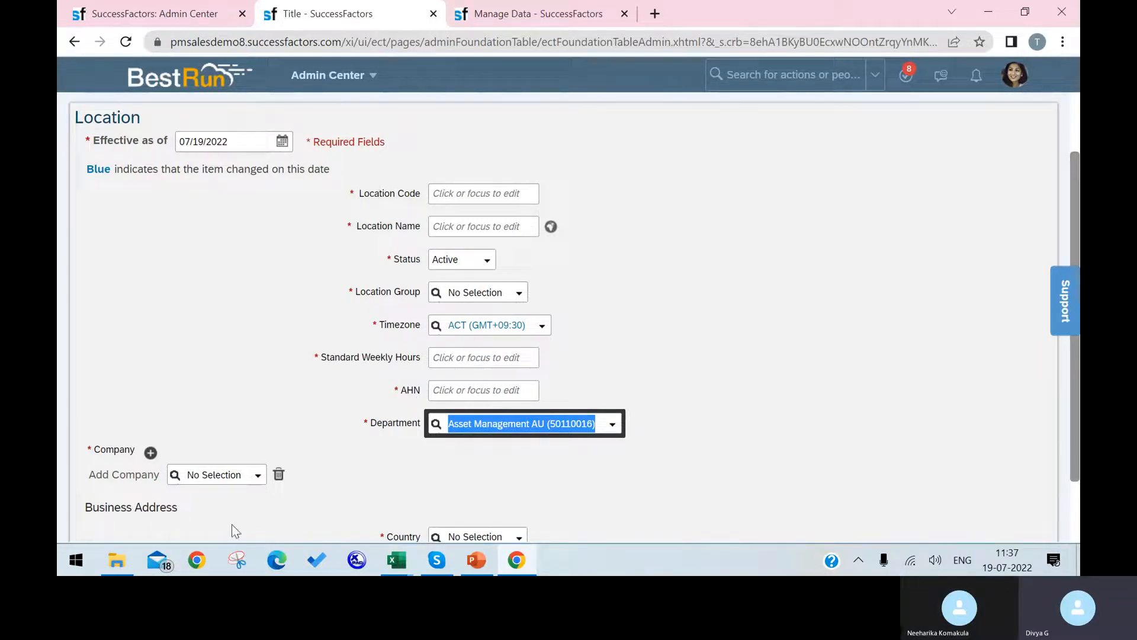
click(514, 562)
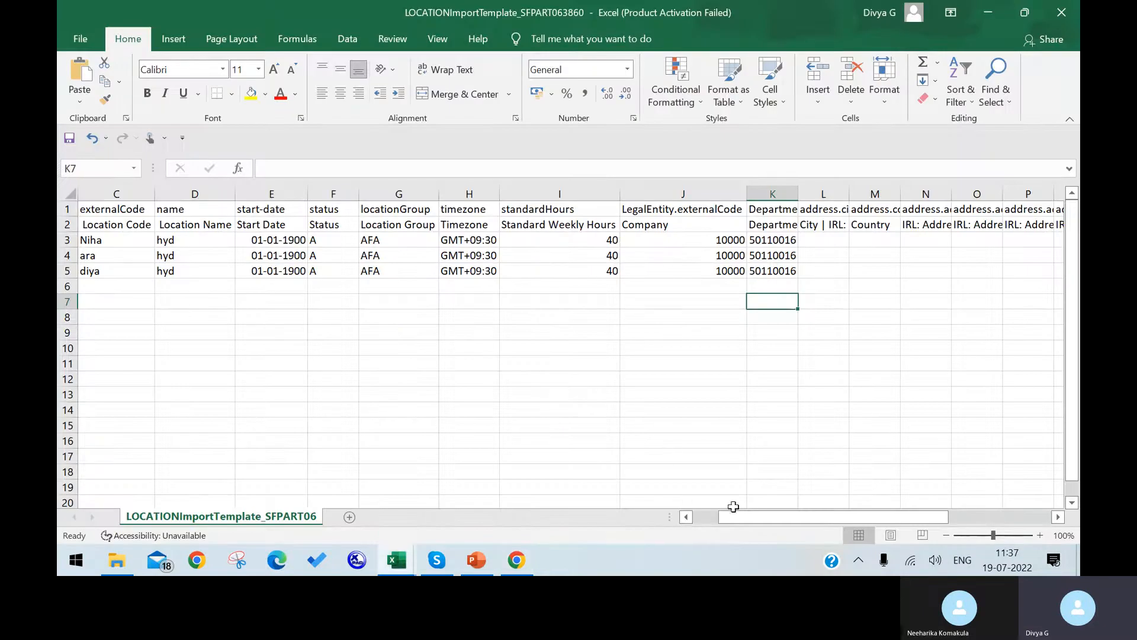
drag(726, 516, 699, 522)
click(123, 245)
click(125, 226)
click(128, 240)
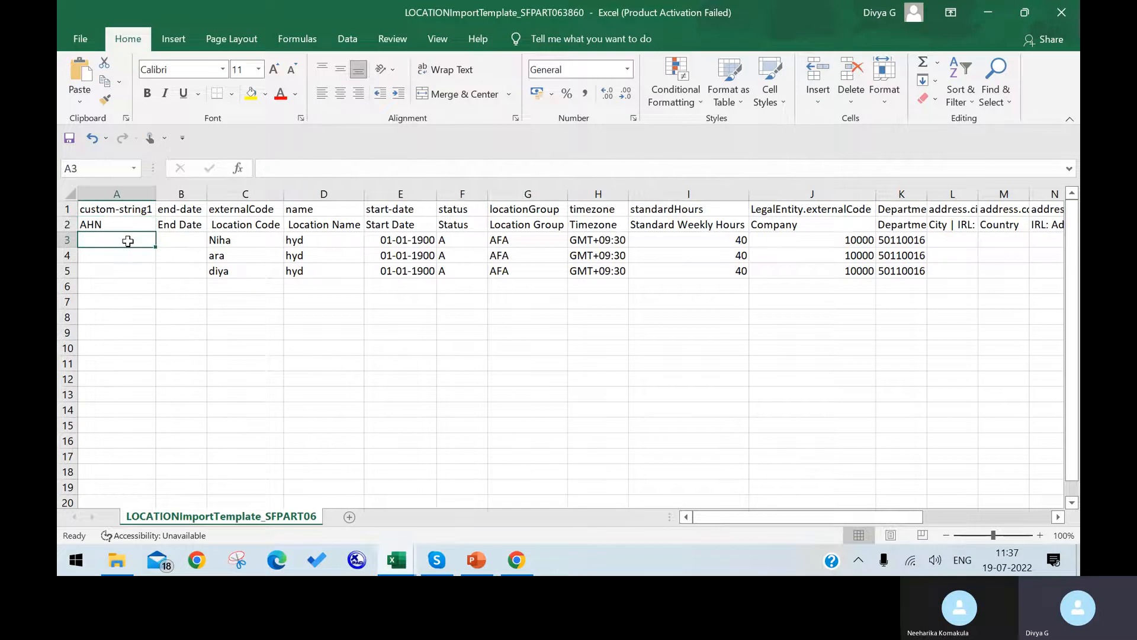
text(DDDD)
click(121, 256)
text(DDDD)
click(124, 271)
text(DDDD)
click(134, 303)
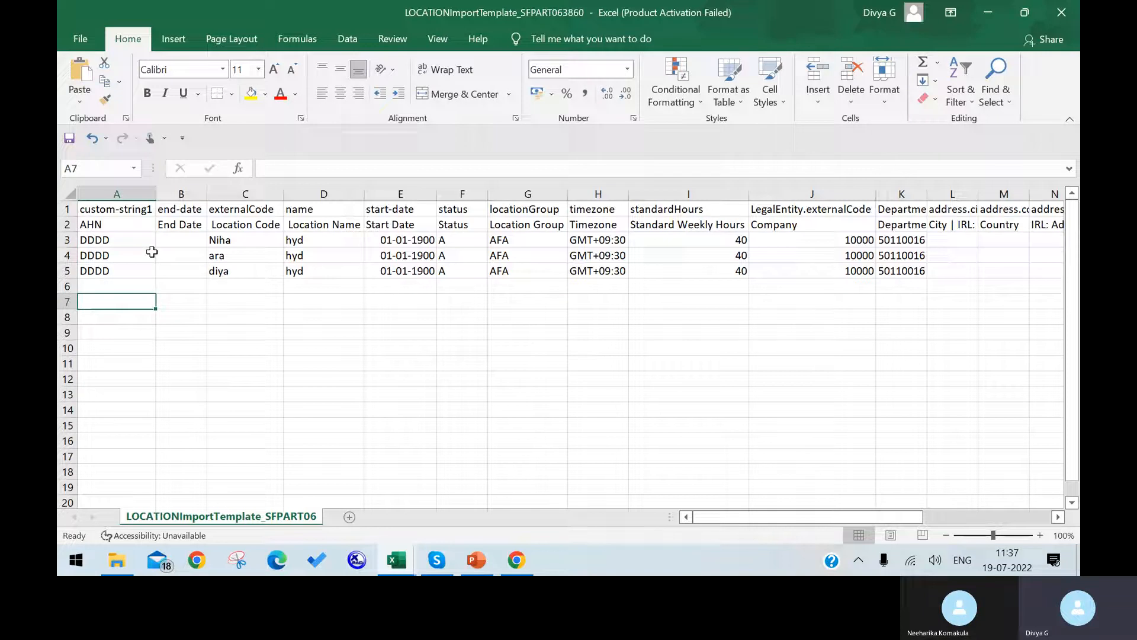
drag(758, 516, 677, 497)
Save the template keeping CSV format, then return to Import Foundation Data in the browser.
click(76, 42)
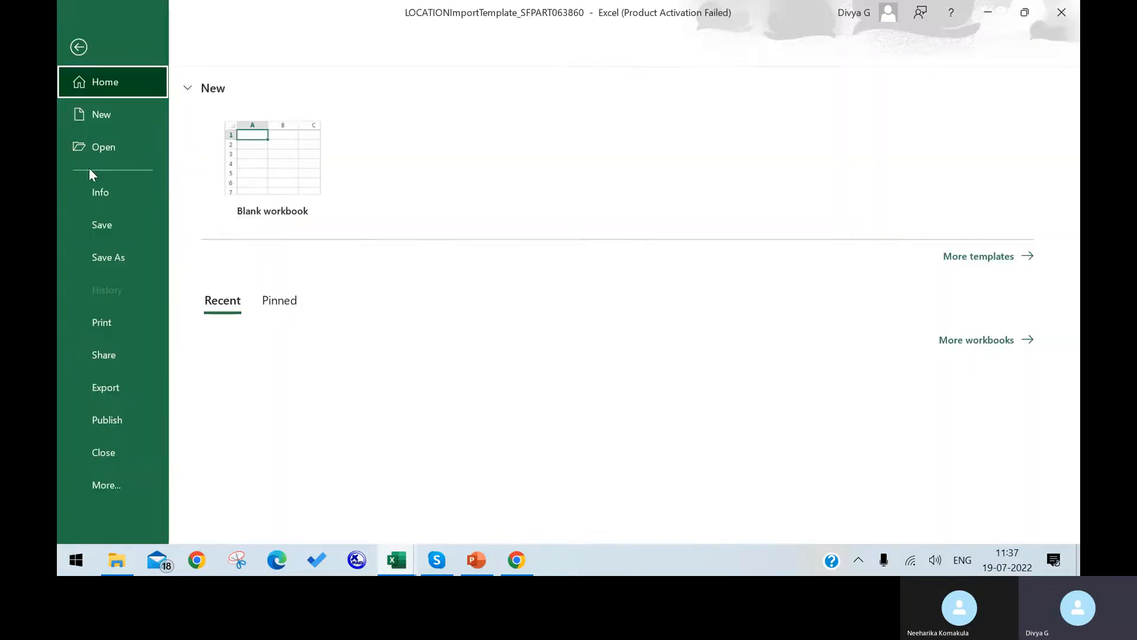
click(110, 222)
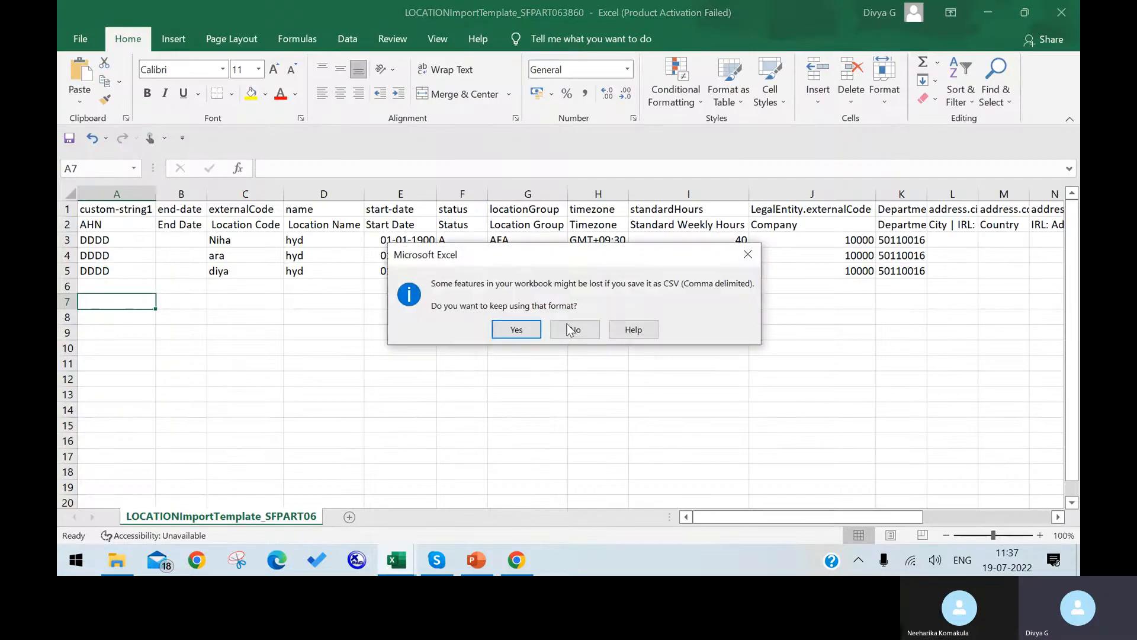
click(515, 330)
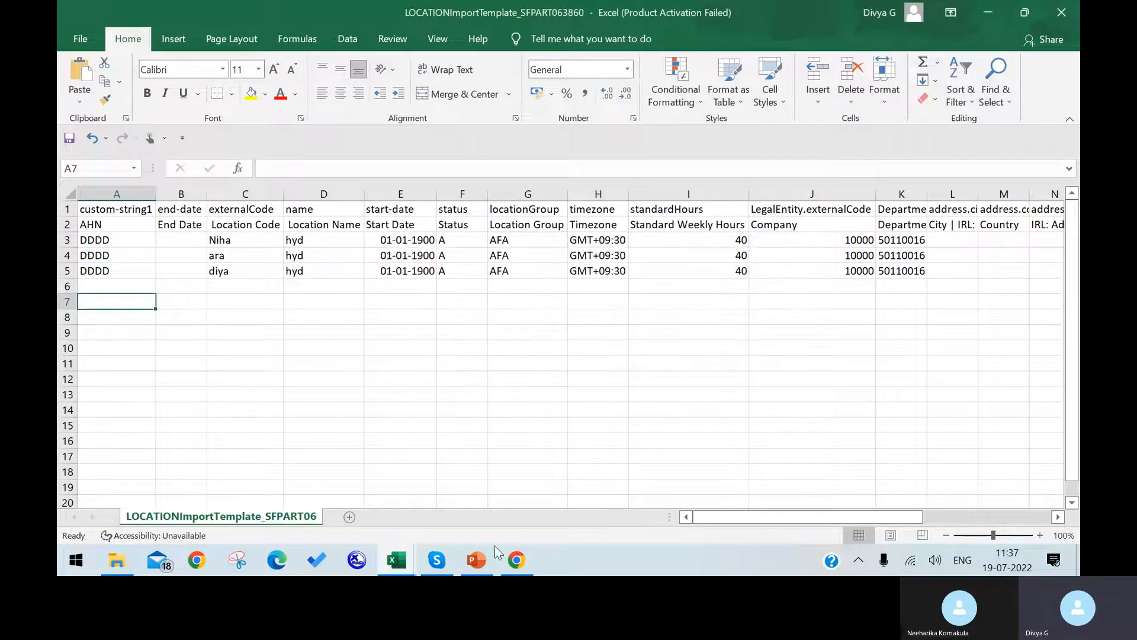
click(517, 560)
click(543, 16)
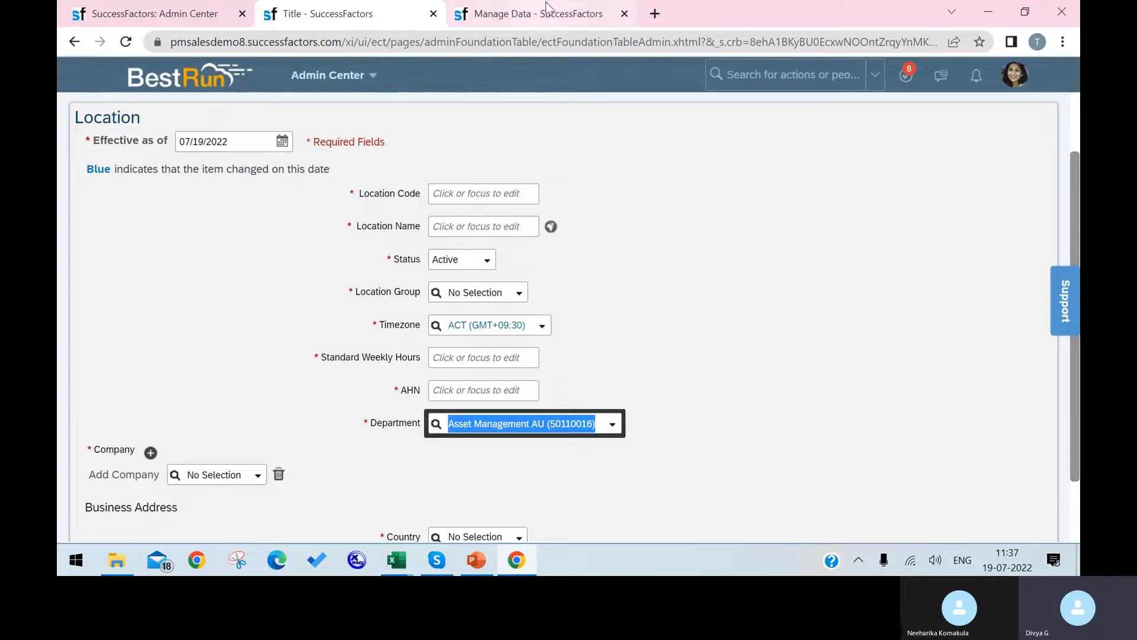
click(231, 10)
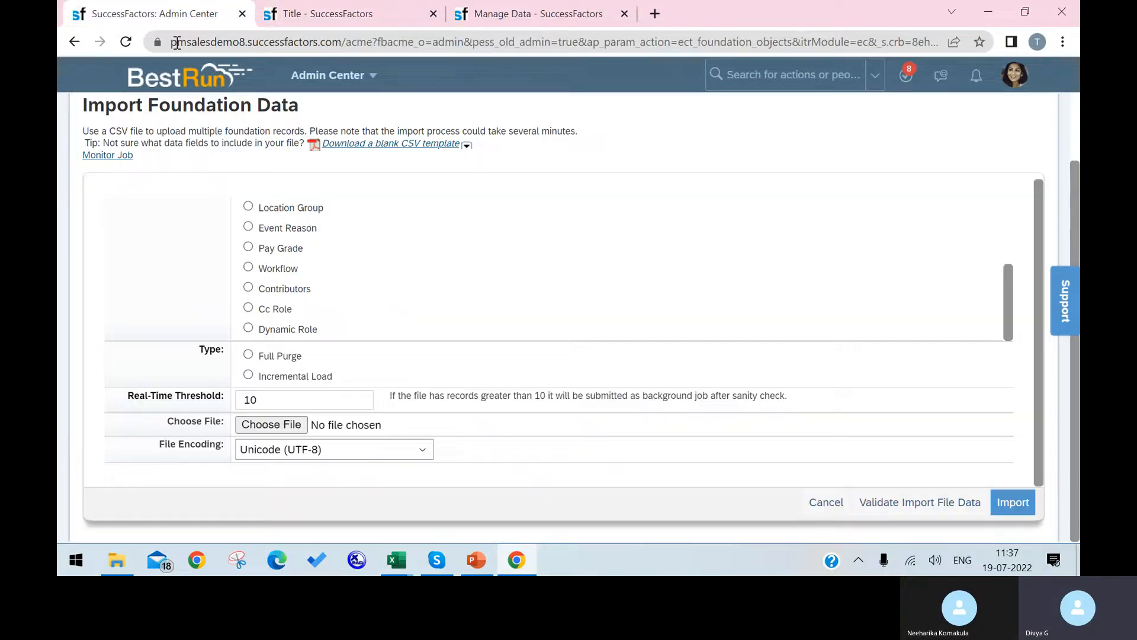
Choose Location as the data type and focus the Real-Time Threshold value of 10.
scroll(300, 243, up, 3)
click(248, 211)
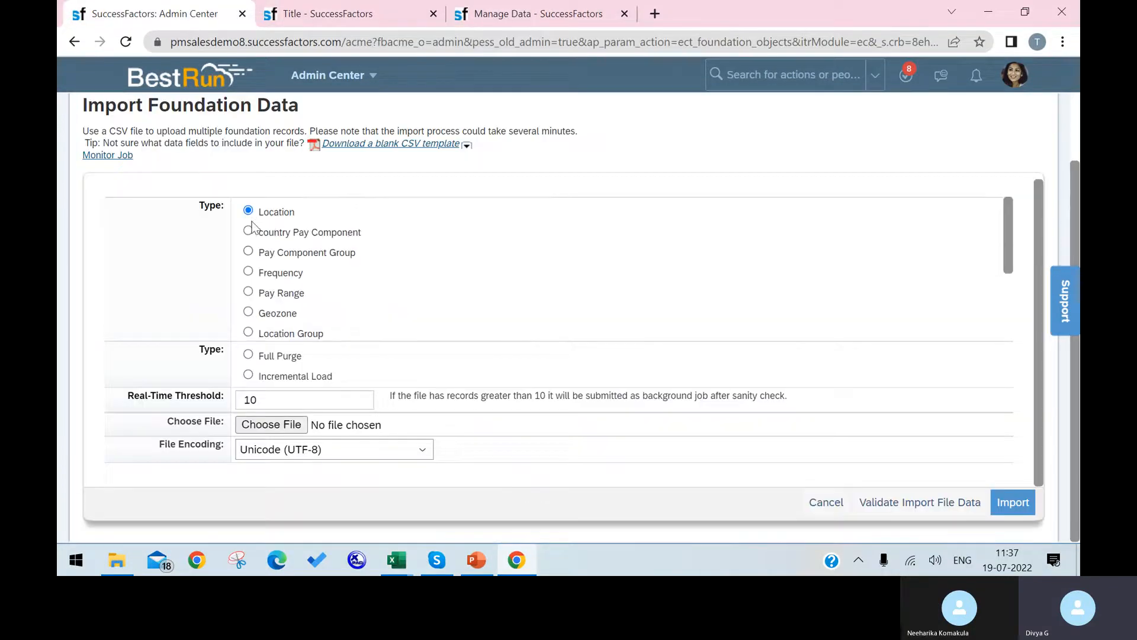
click(268, 401)
Glance at the import template workbook in Excel, then return to the threshold field.
mouse_move(410, 567)
mouse_move(630, 505)
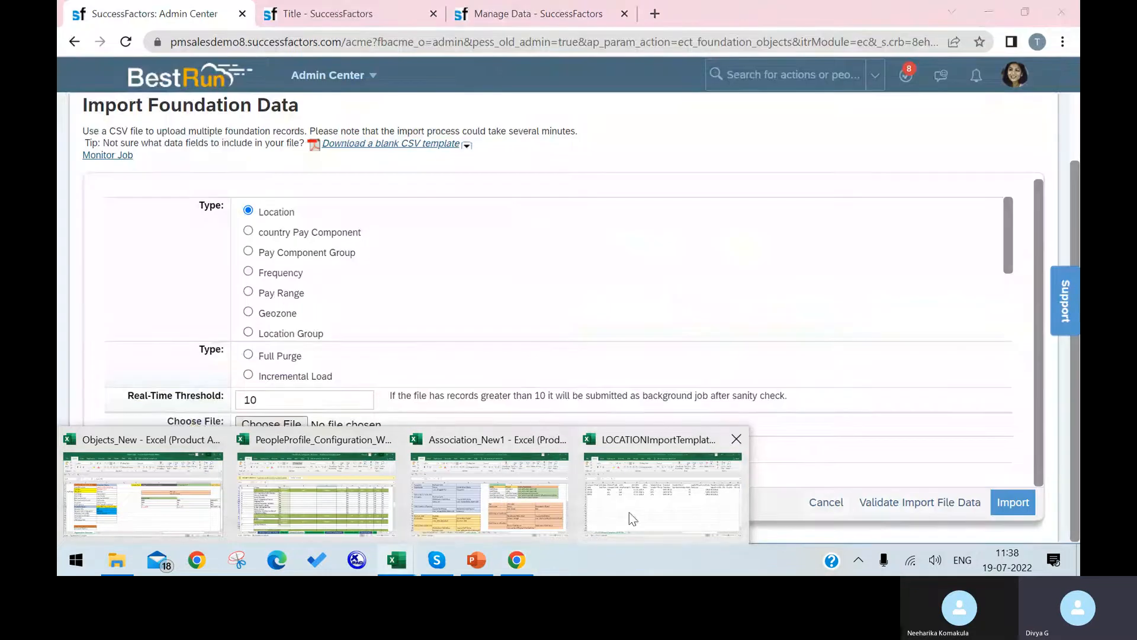
click(629, 513)
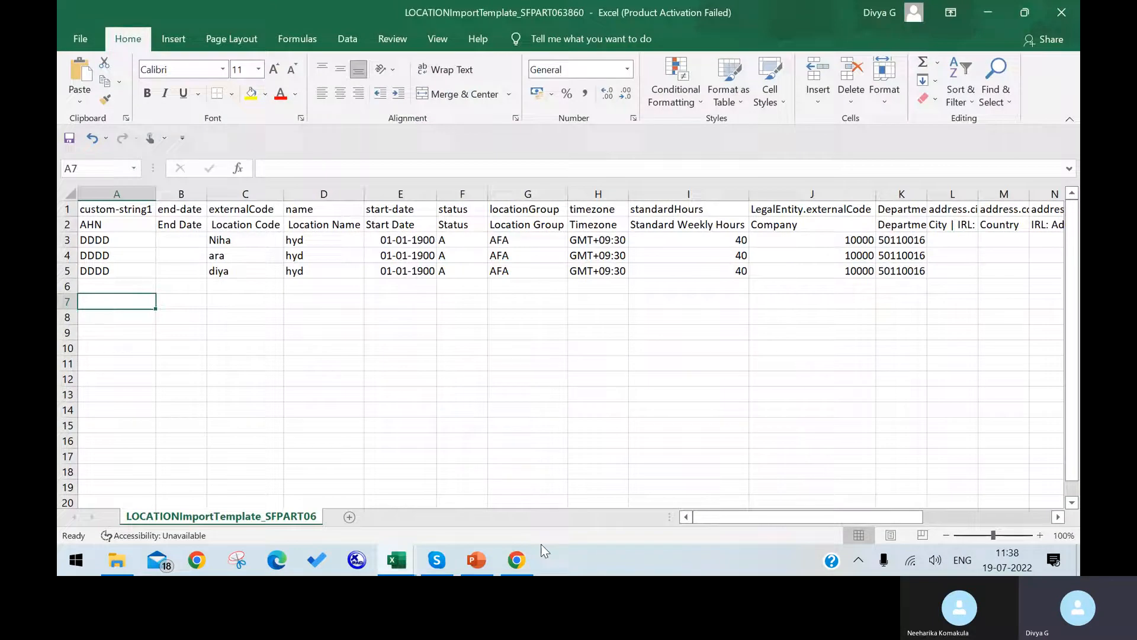
click(516, 560)
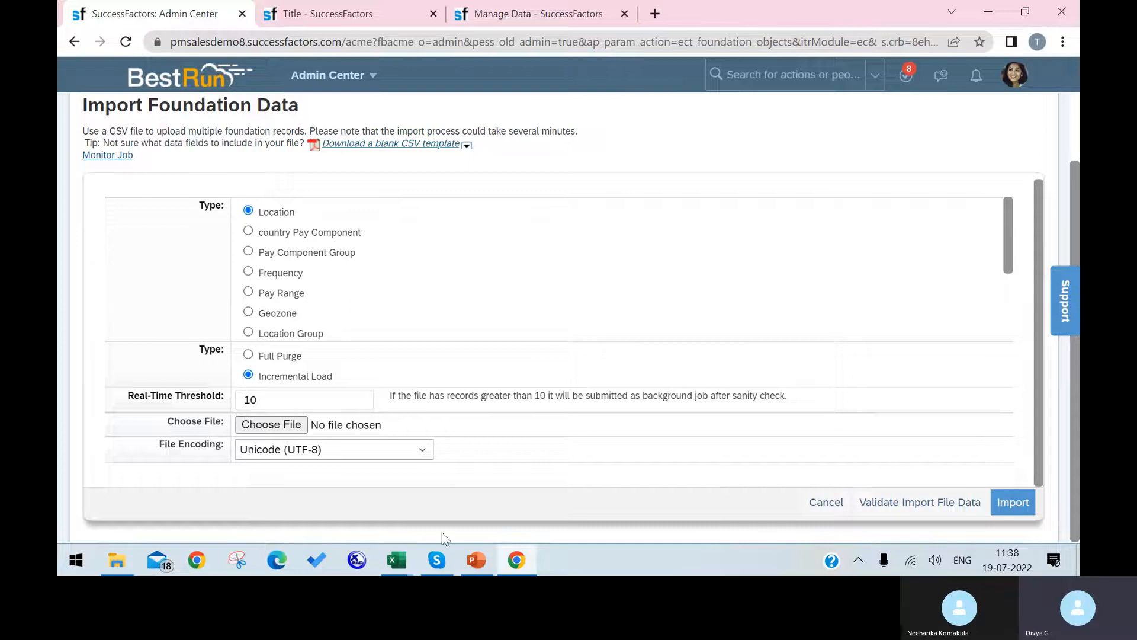
mouse_move(408, 561)
click(657, 480)
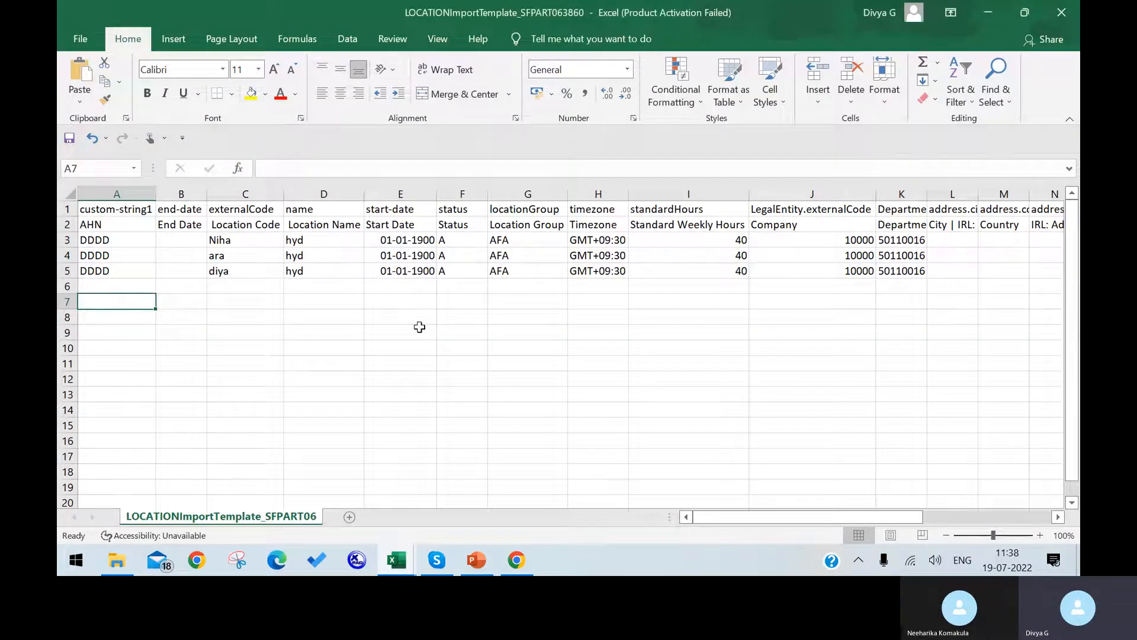
click(517, 560)
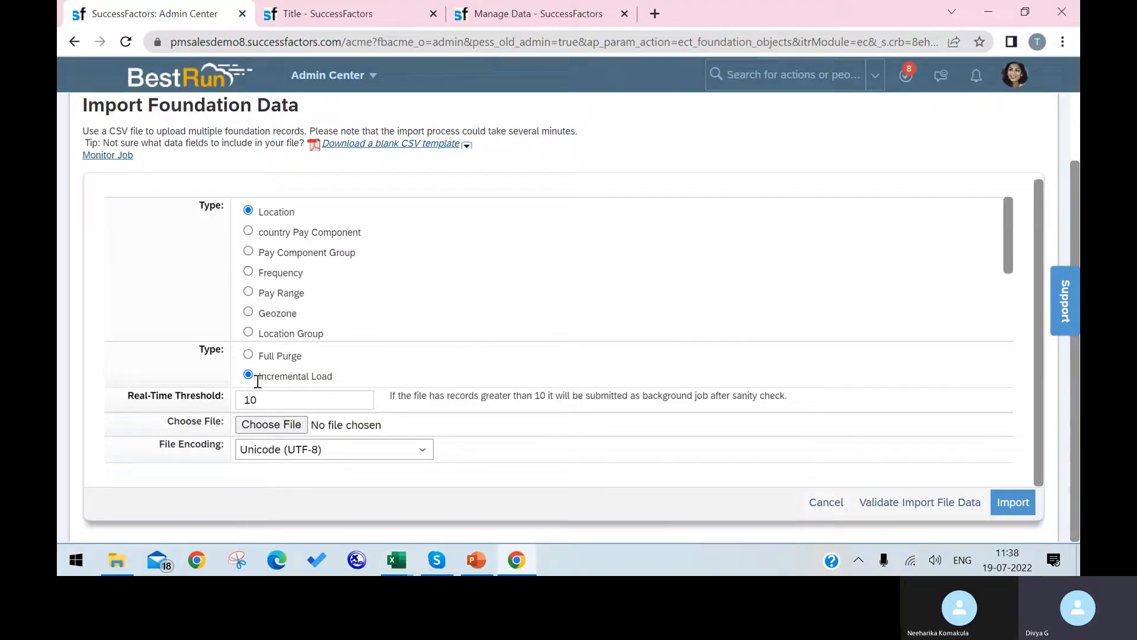
click(288, 401)
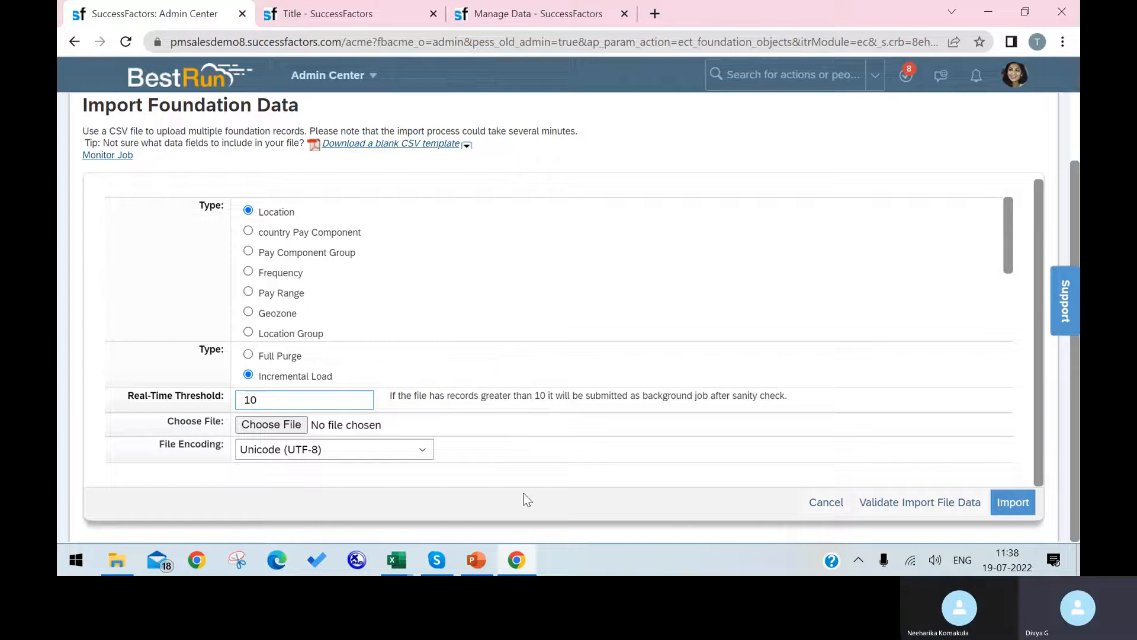
Attach LOCATIONImportTemplate_SFPART063860 from Downloads and validate the import file data.
click(287, 425)
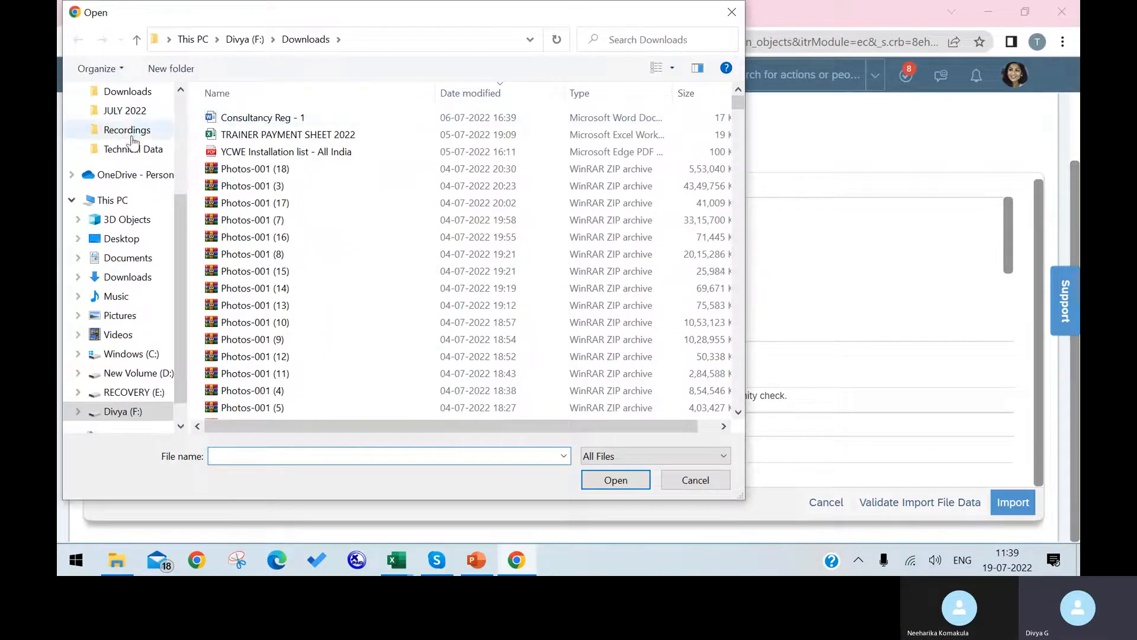
click(128, 277)
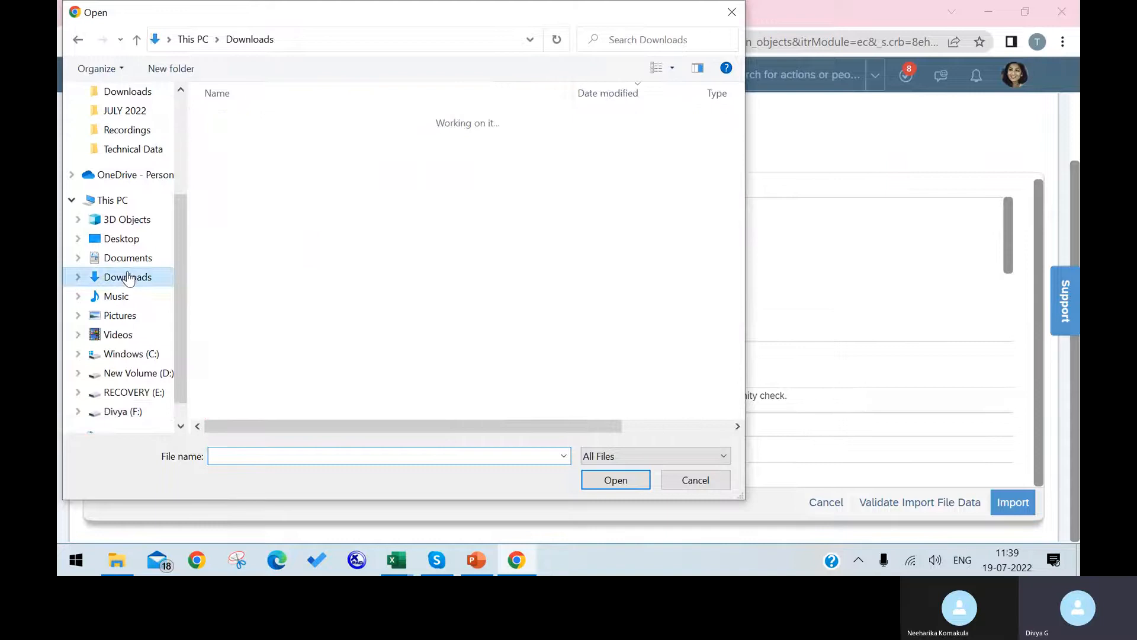
click(289, 138)
click(617, 481)
click(911, 508)
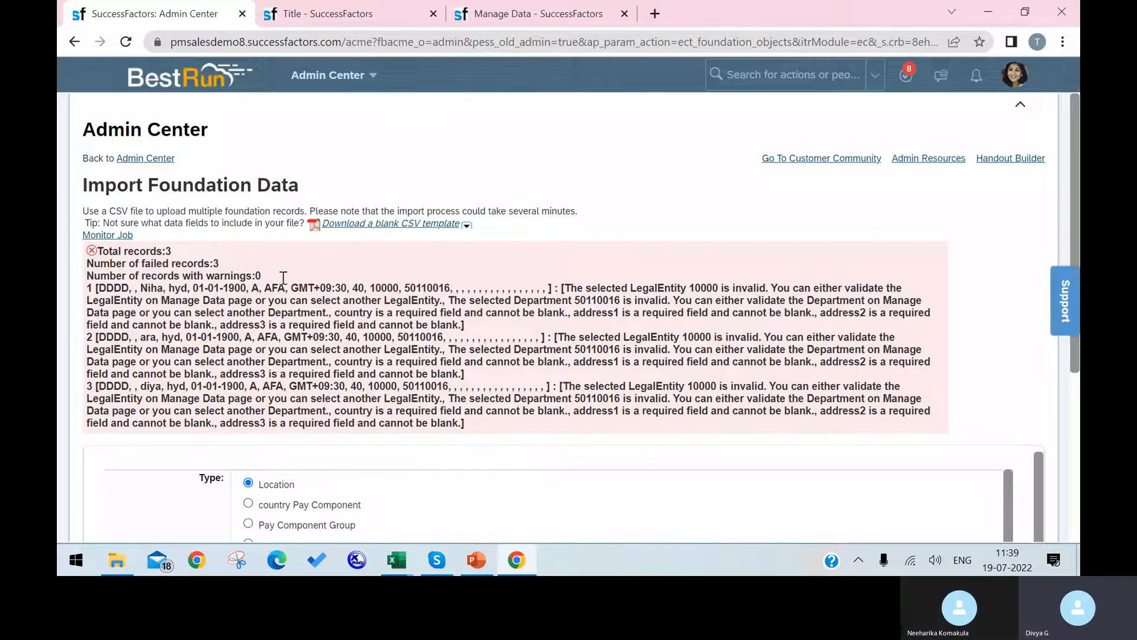
Compare the first failed record's start date with cell E3 in the template workbook.
drag(202, 289, 253, 289)
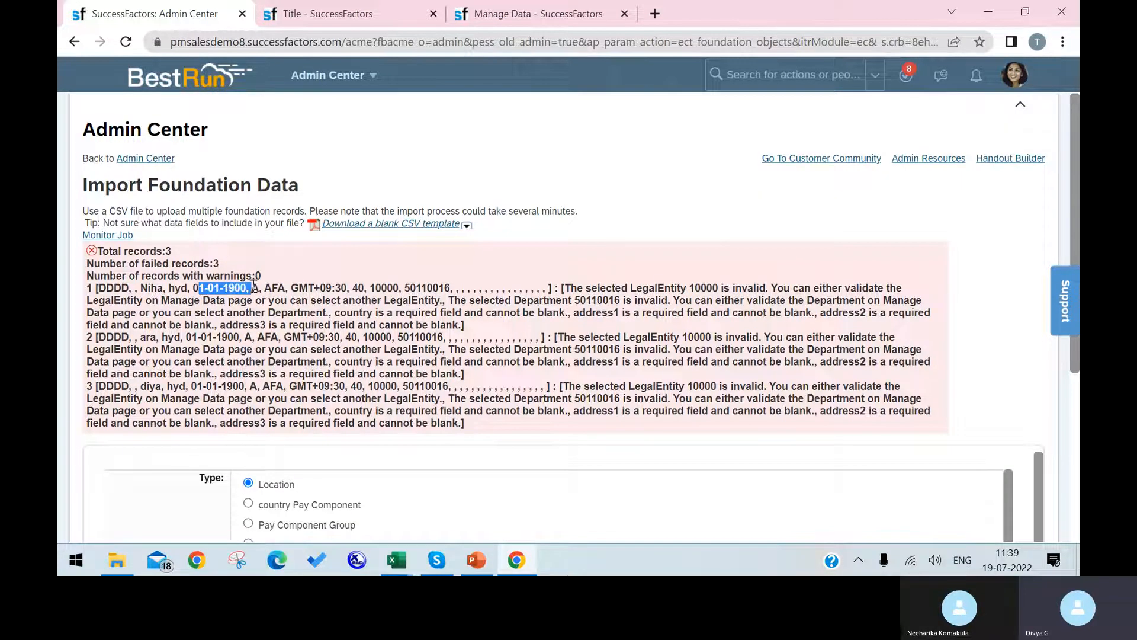
mouse_move(397, 560)
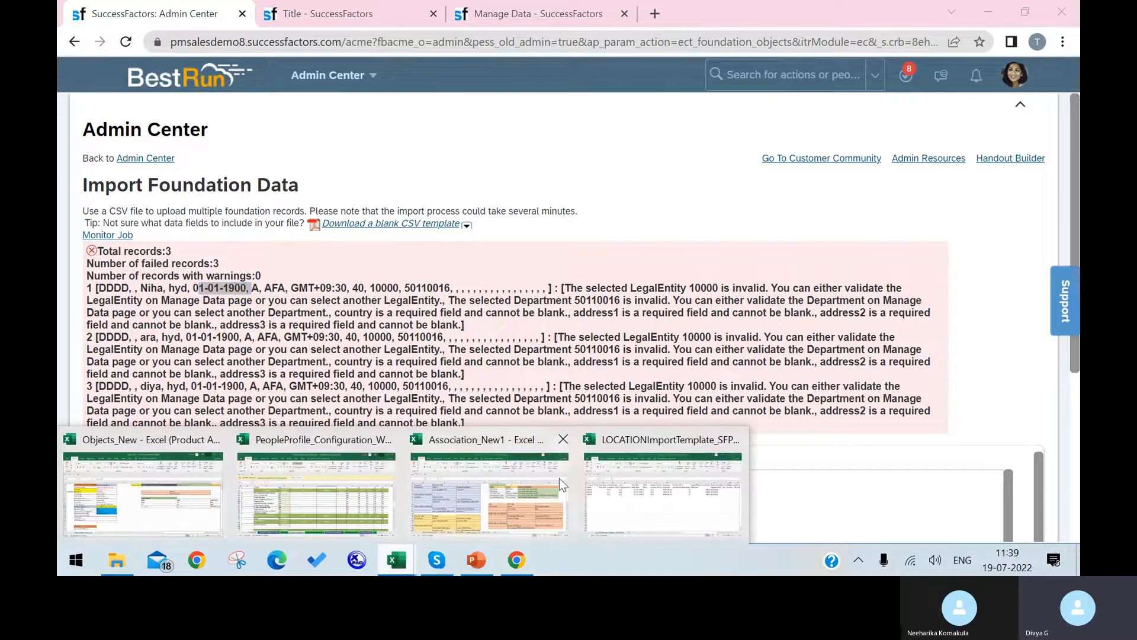
click(657, 473)
click(403, 241)
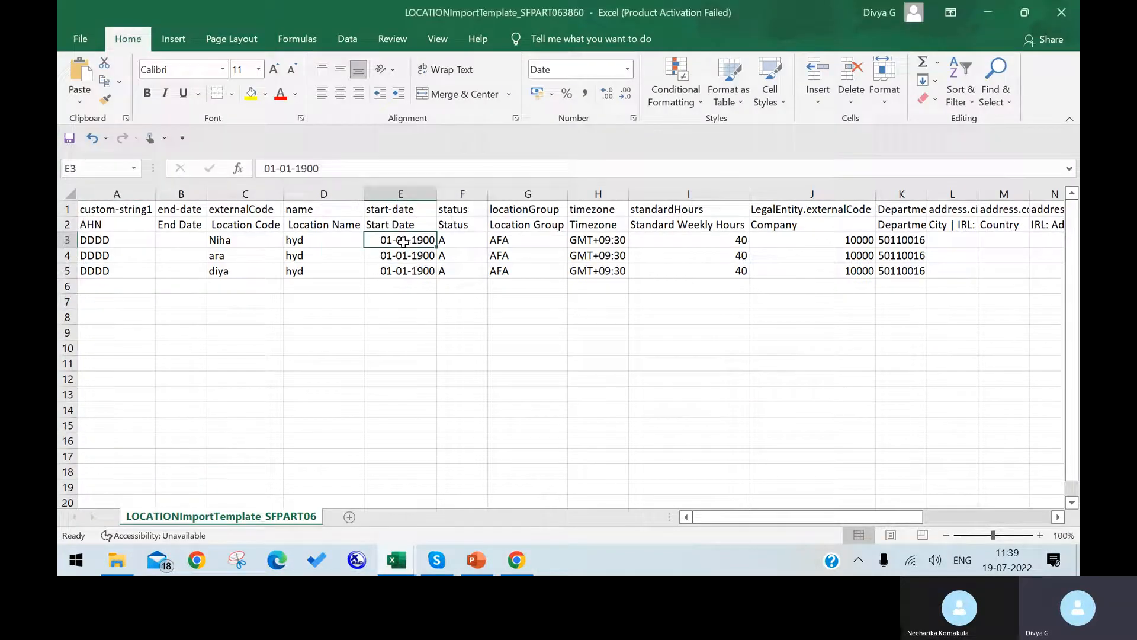
right_click(401, 241)
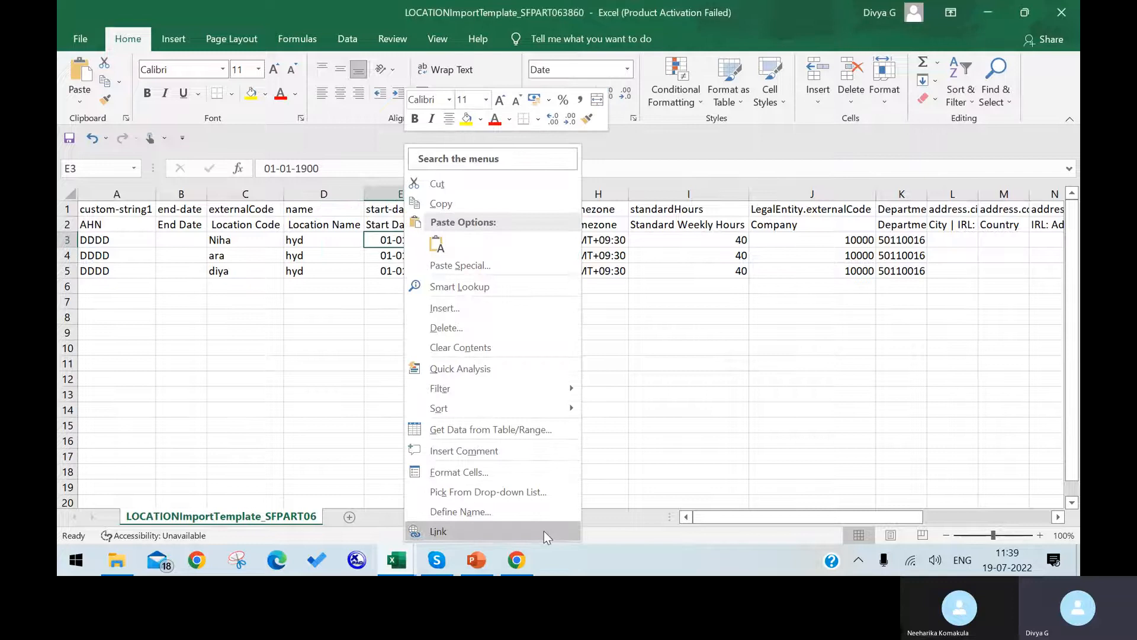
Duplicate the Admin Center tab in Chrome.
click(529, 563)
right_click(225, 12)
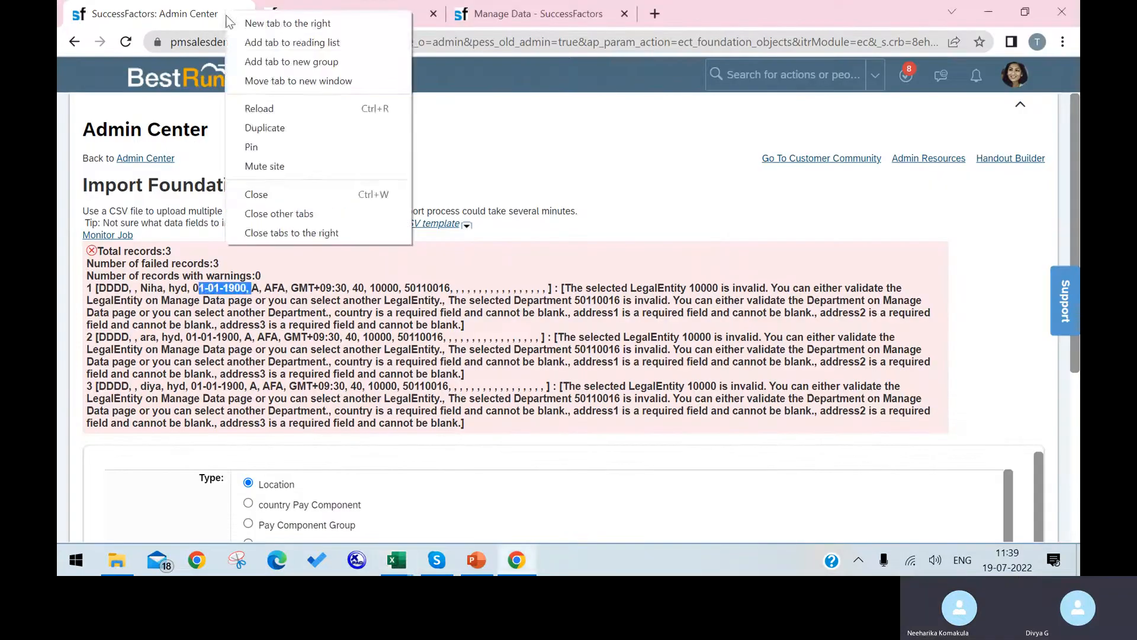
click(265, 128)
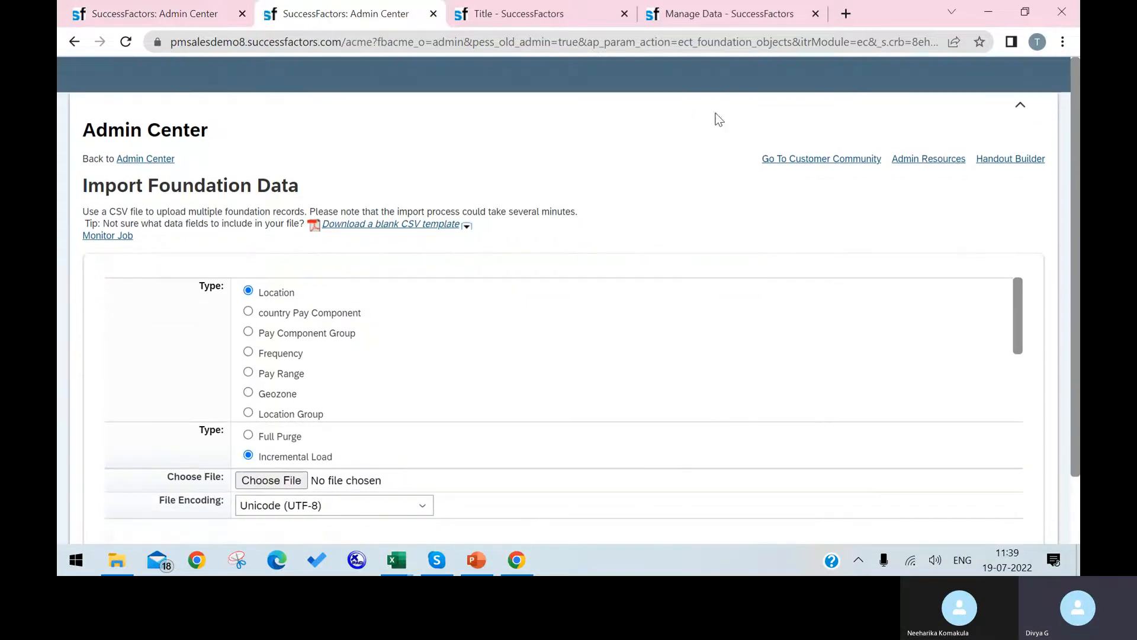
Search 'IM EXPORT' and open Import/Export Corporate Data Model to view its backup versions.
text(IMPORT)
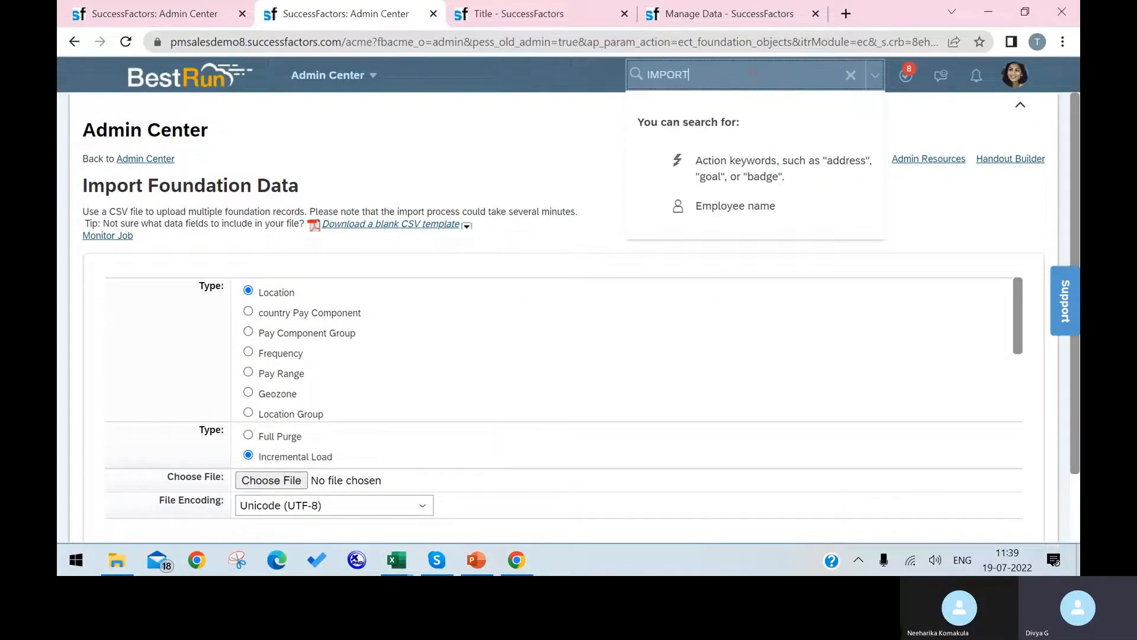
key(Return)
text(EXPORT)
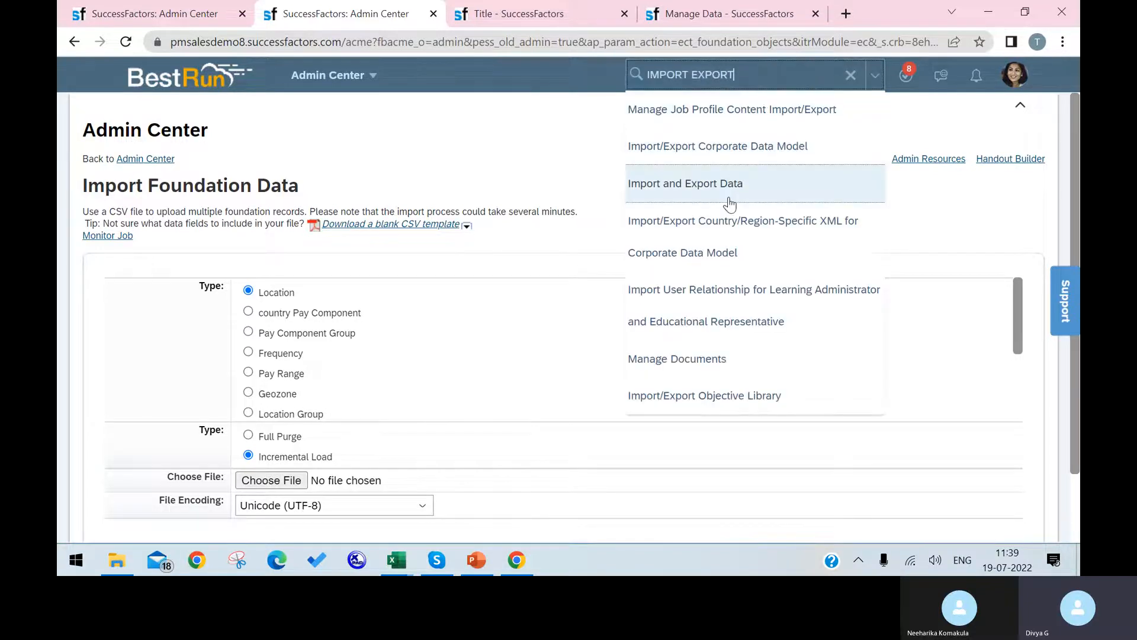
click(773, 156)
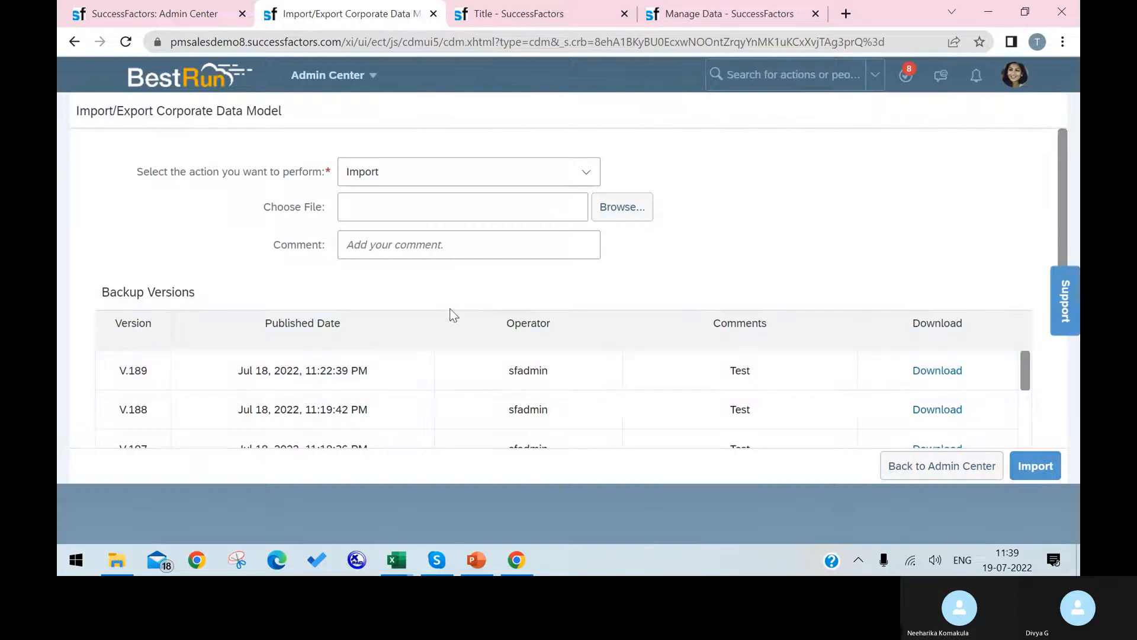
scroll(421, 251, down, 1)
scroll(421, 251, up, 1)
Open Import and Export Data, choose Import Data, and note the required MM/DD/YYYY date format.
click(770, 74)
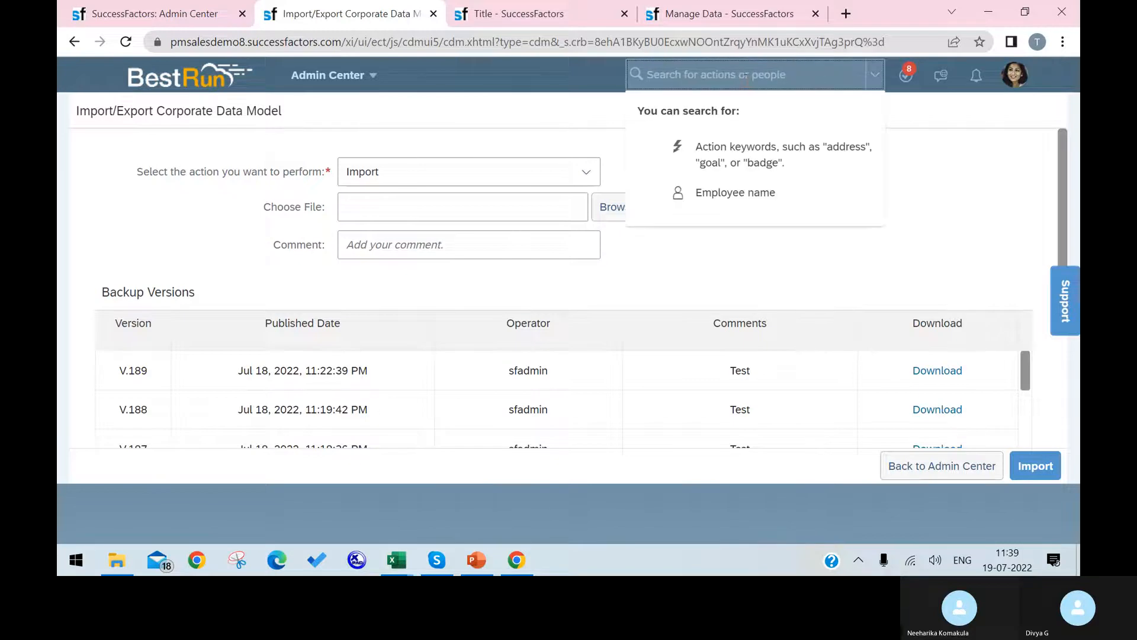
text(IMPORT)
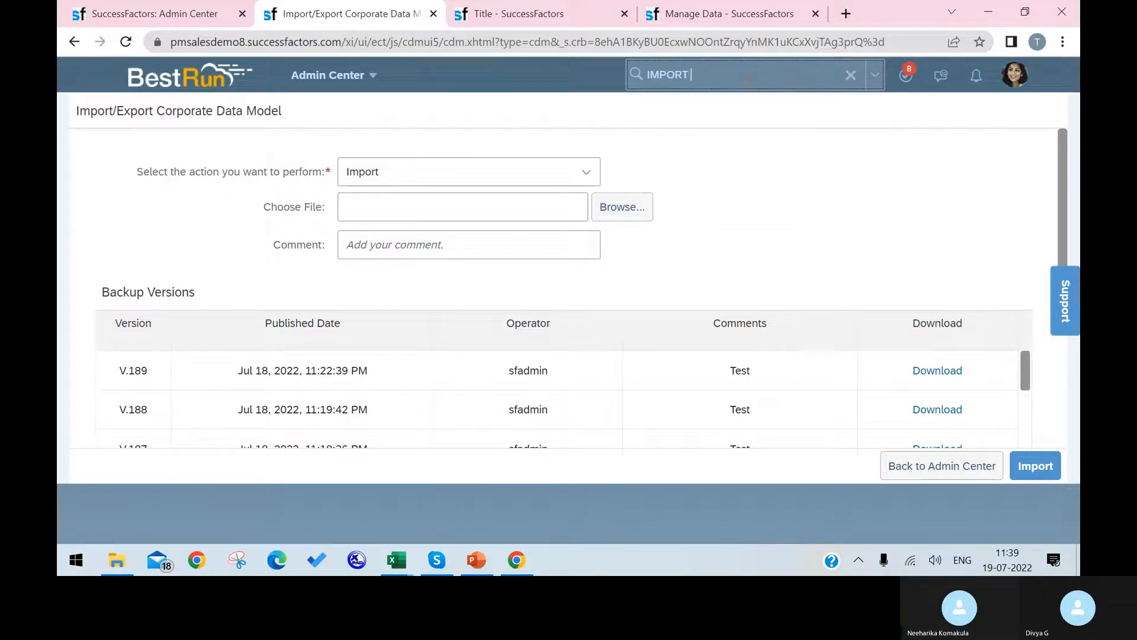
text( EXPORT)
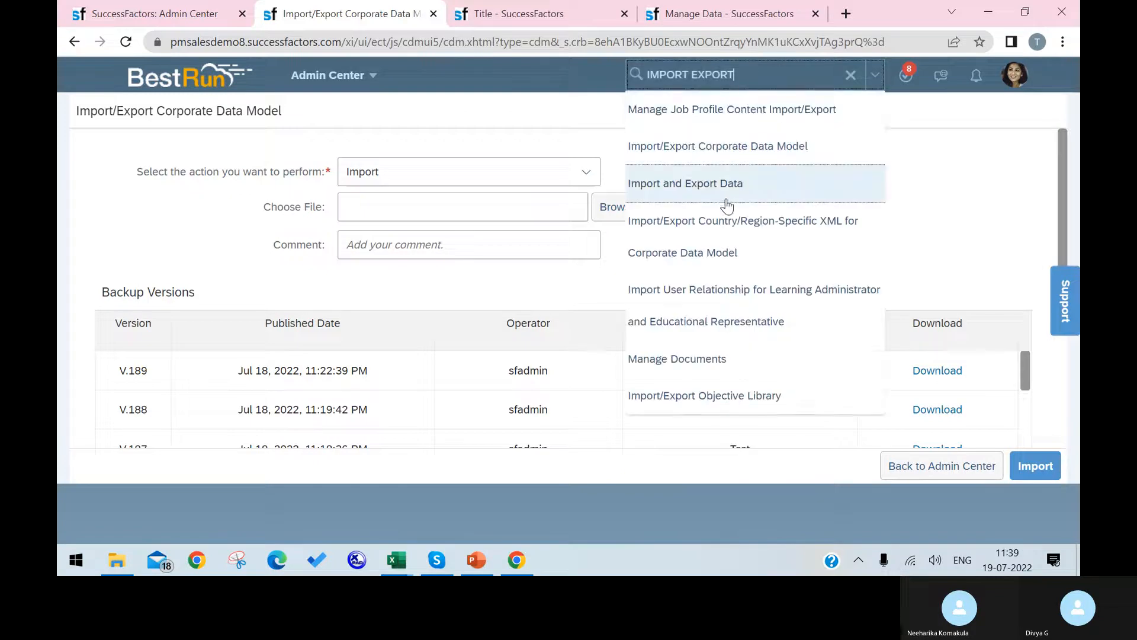
click(730, 186)
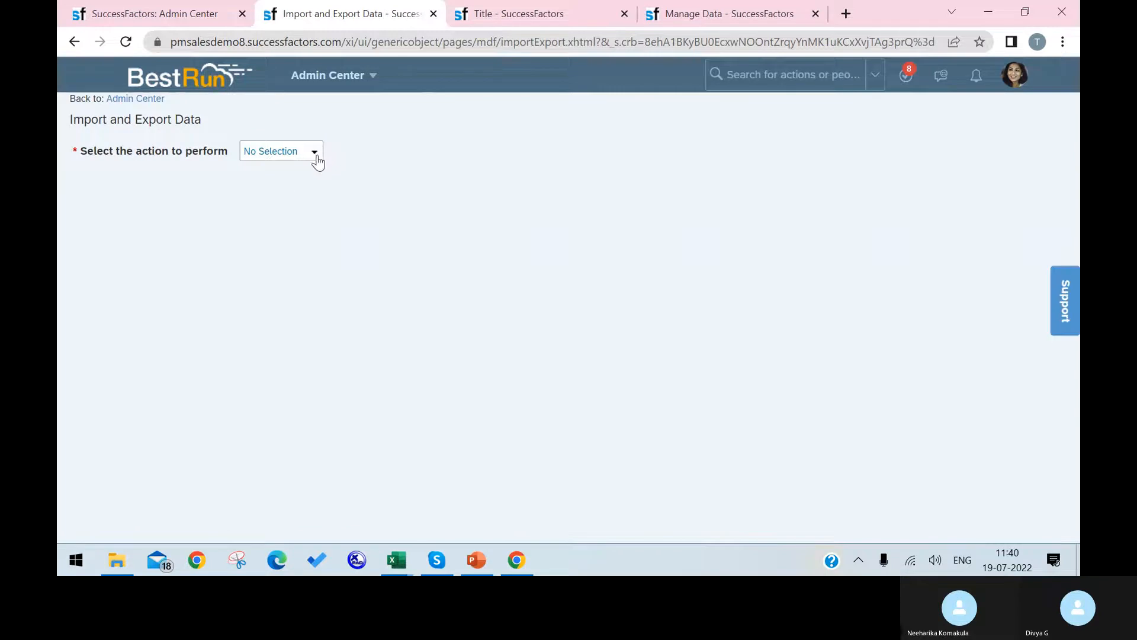
click(314, 155)
click(310, 184)
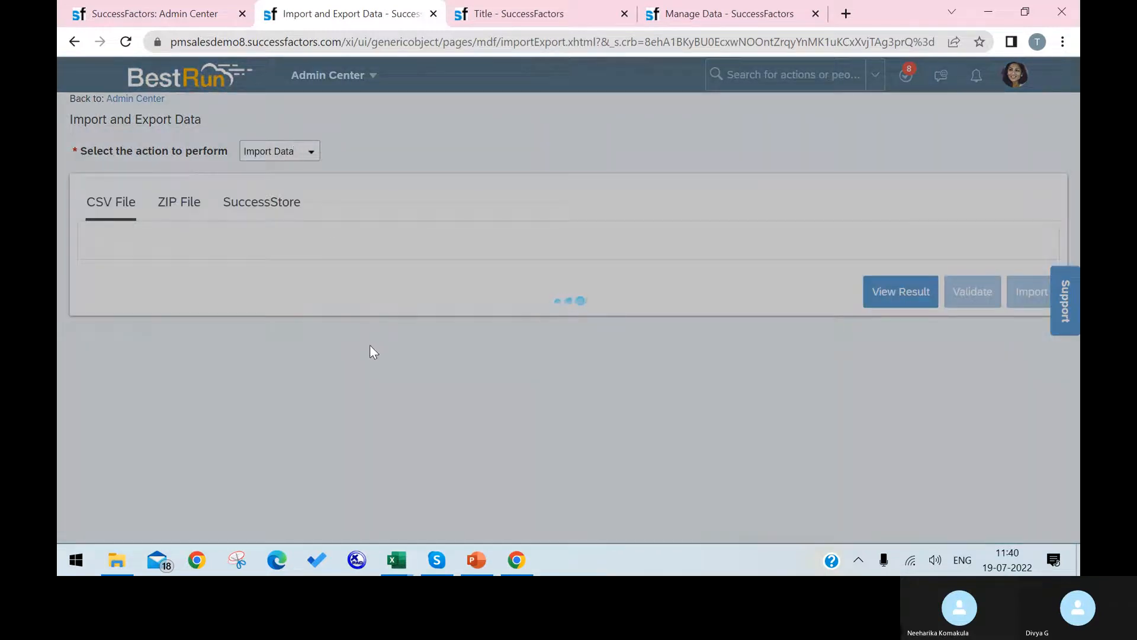
scroll(371, 344, down, 2)
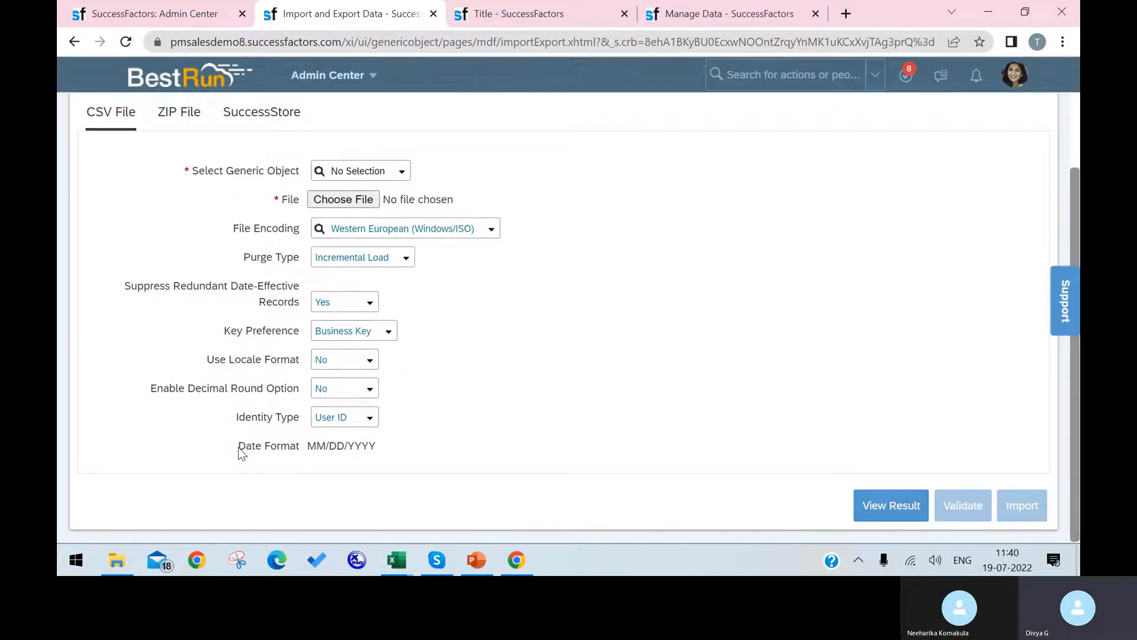
drag(240, 451, 336, 461)
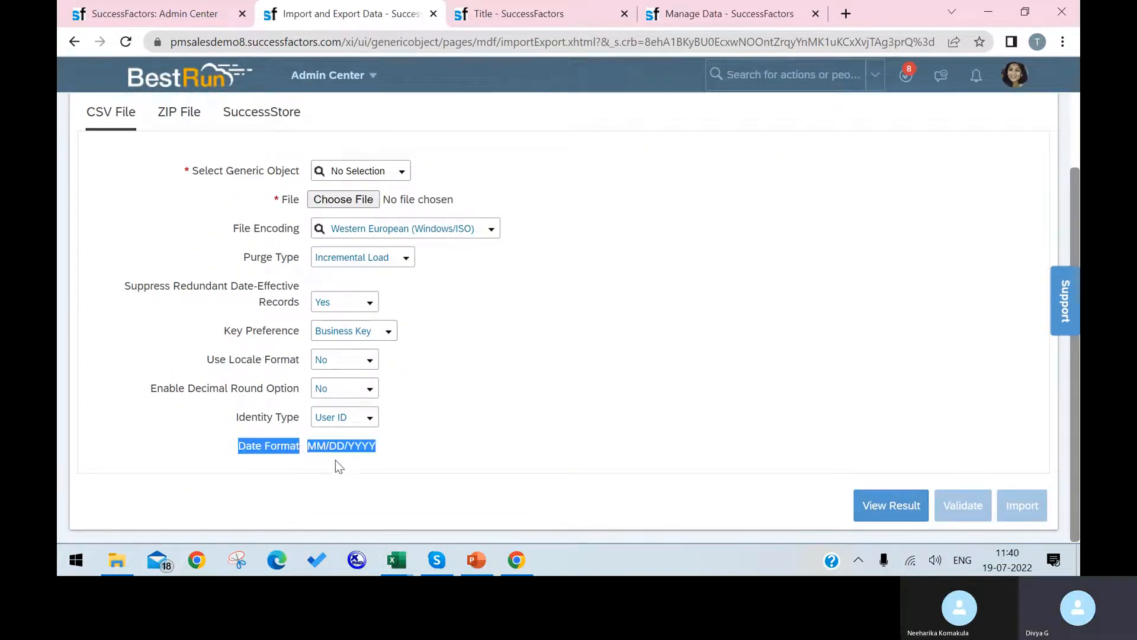
click(377, 447)
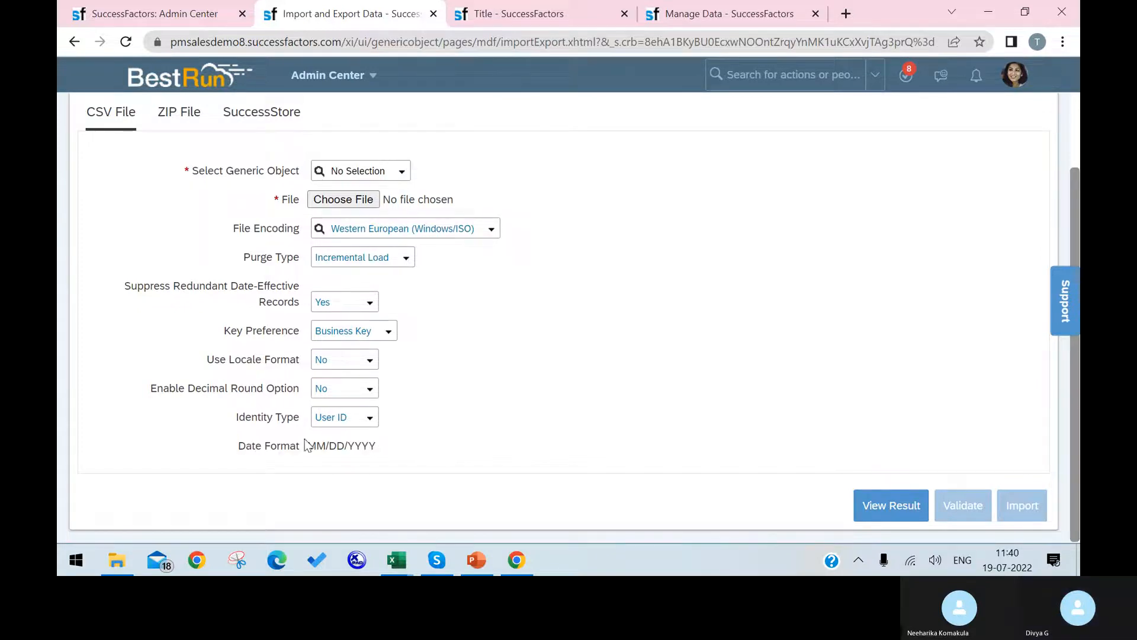
Bring the LOCATIONImportTemplate workbook to the front in Excel.
click(398, 561)
click(355, 358)
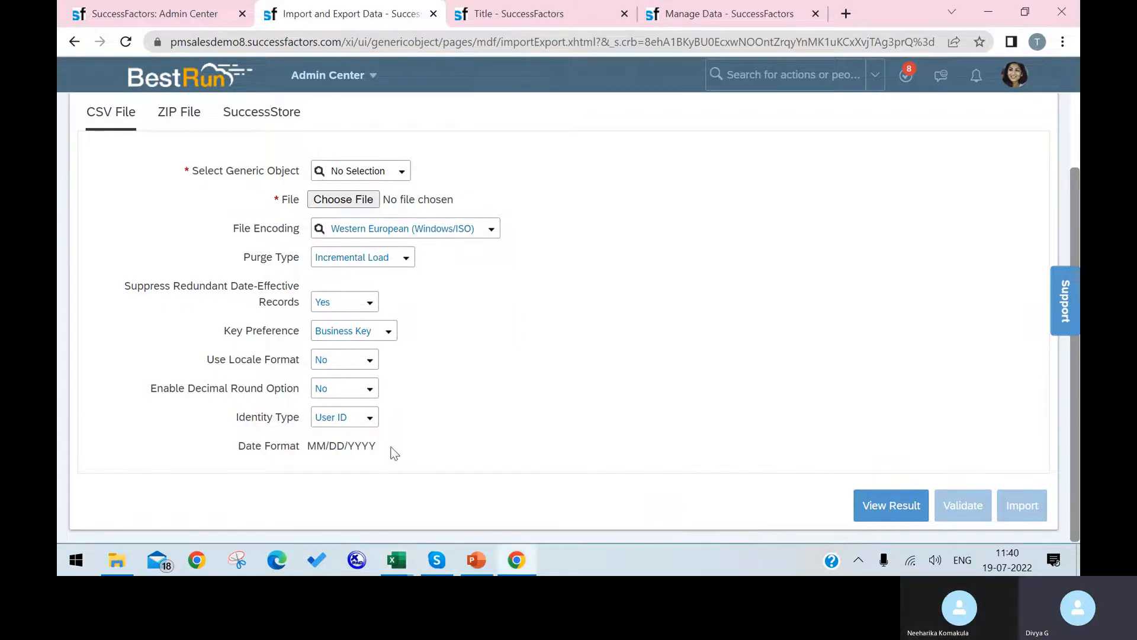
click(397, 561)
click(611, 493)
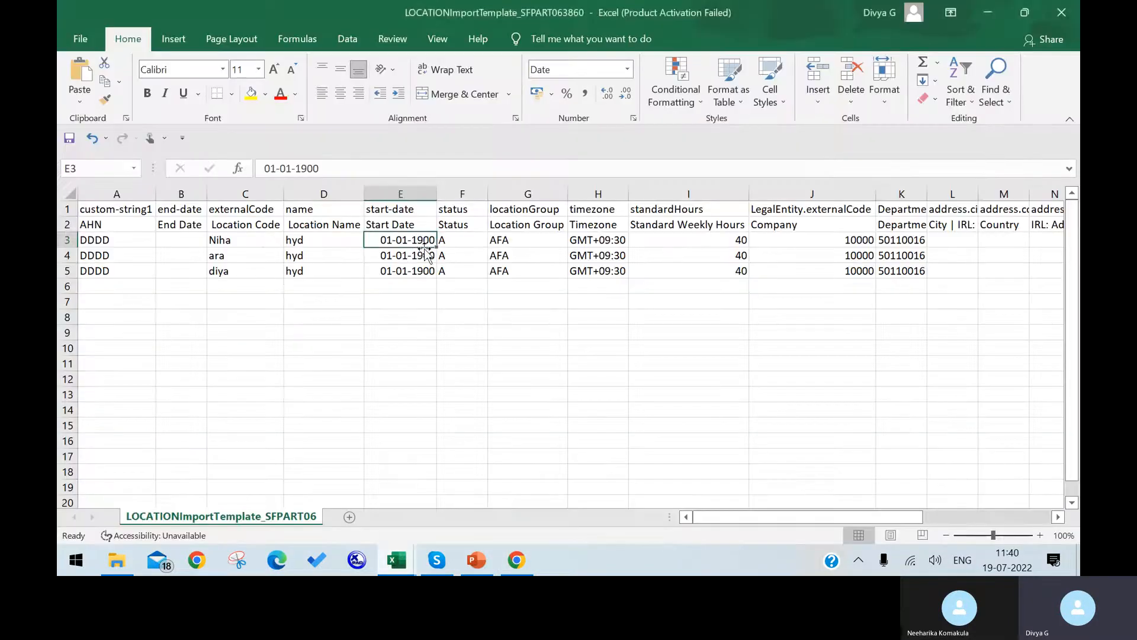
Give start date cell E3 the custom MM/DD/YYYY format instead of dd-mm-yyyy.
right_click(397, 240)
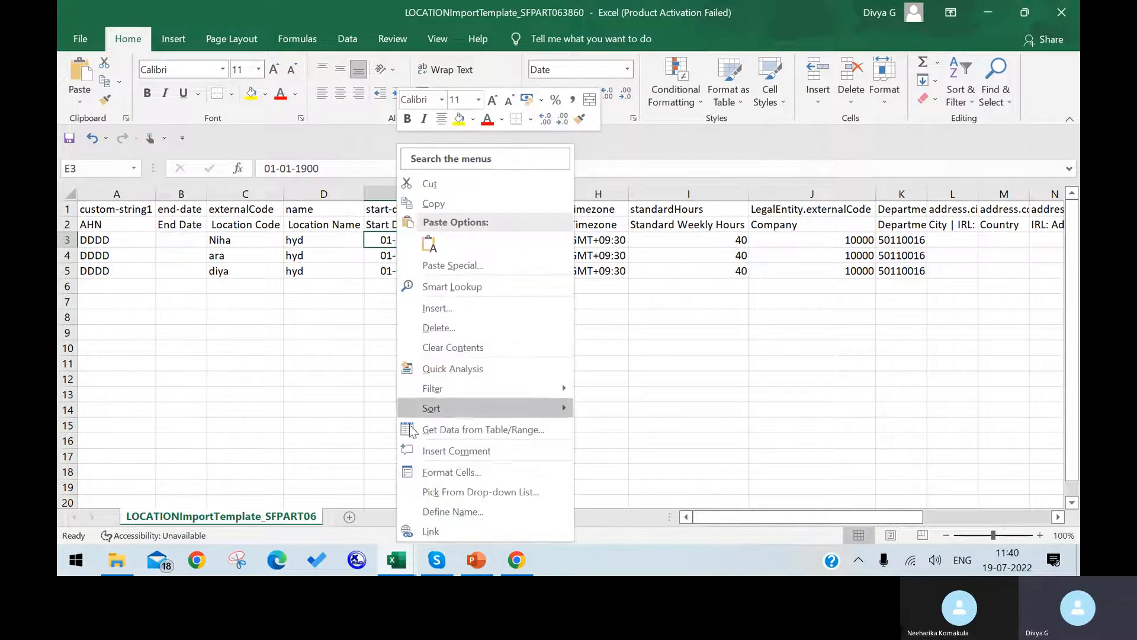
click(432, 476)
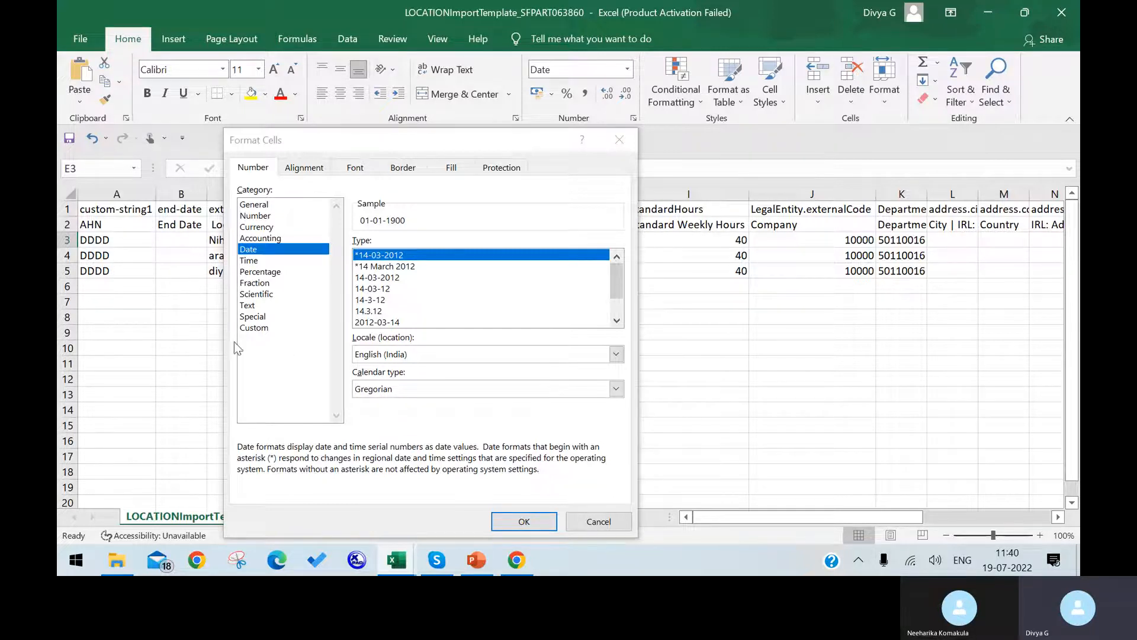
click(254, 329)
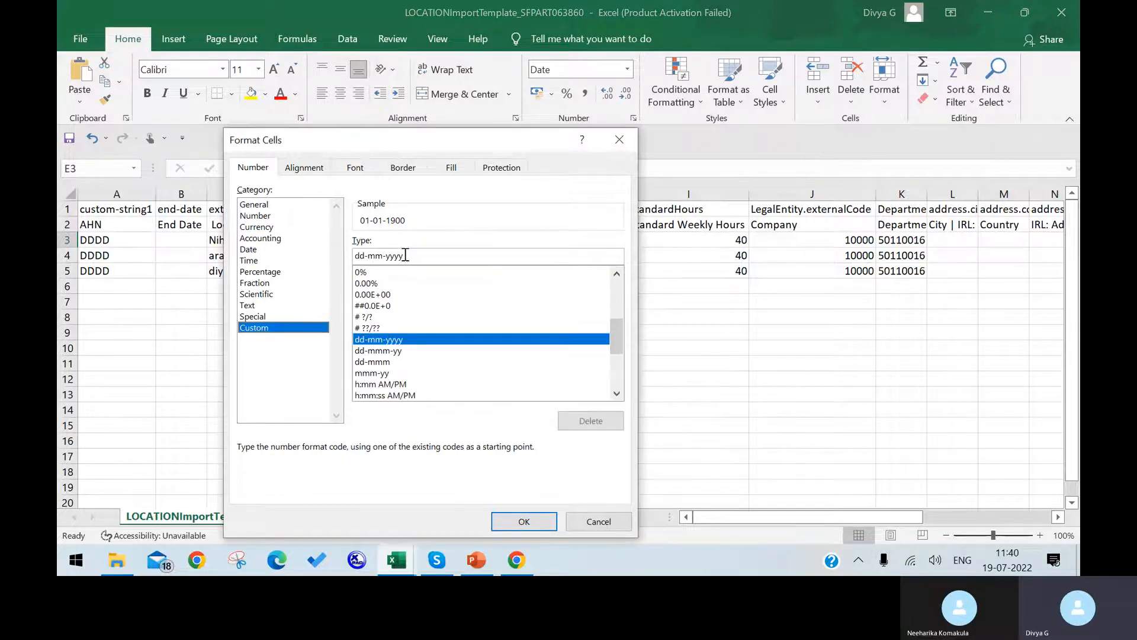
drag(416, 255, 326, 251)
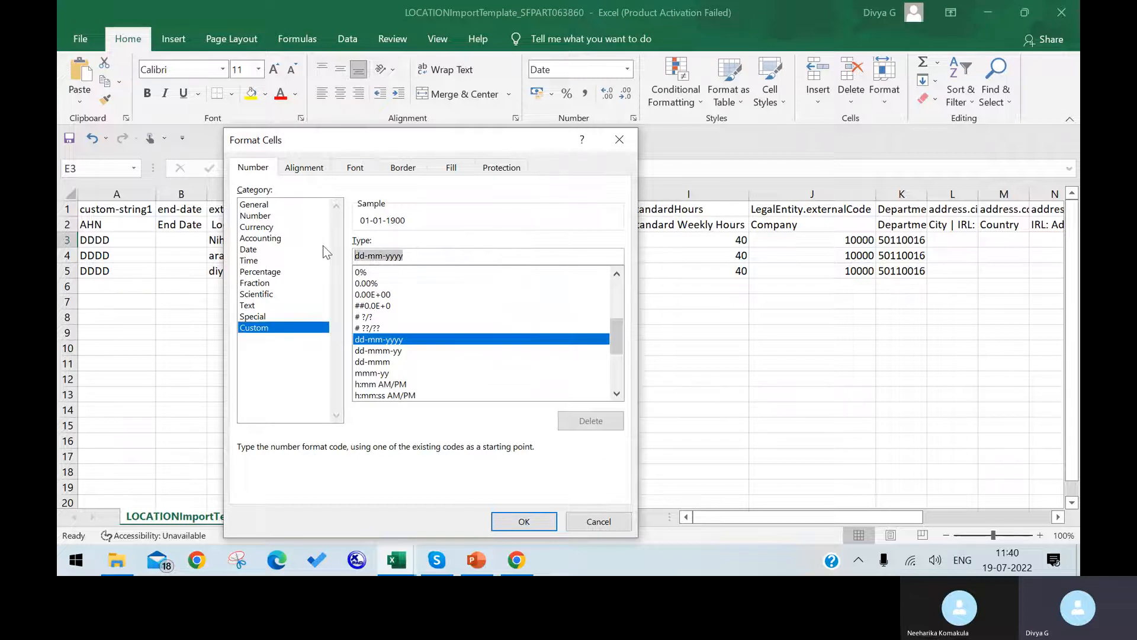
text(MM)
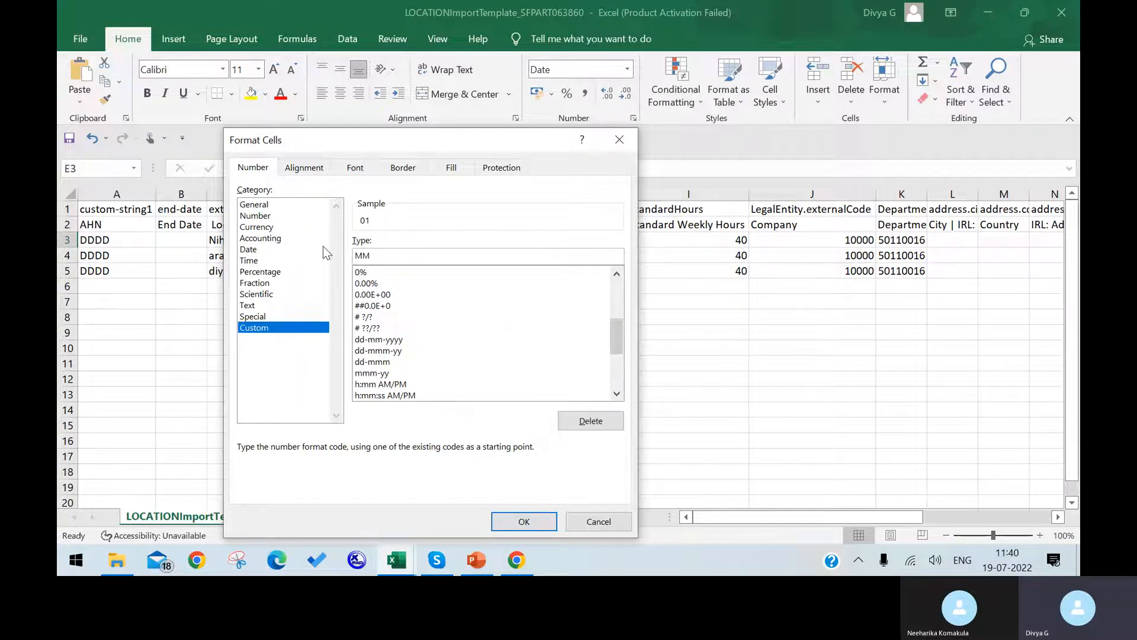
text(/DD/YYYY)
click(523, 521)
click(399, 330)
Copy the reformatted E3 date into E4:E5.
click(416, 239)
key(ctrl+c)
drag(406, 255, 415, 271)
key(ctrl+v)
click(408, 307)
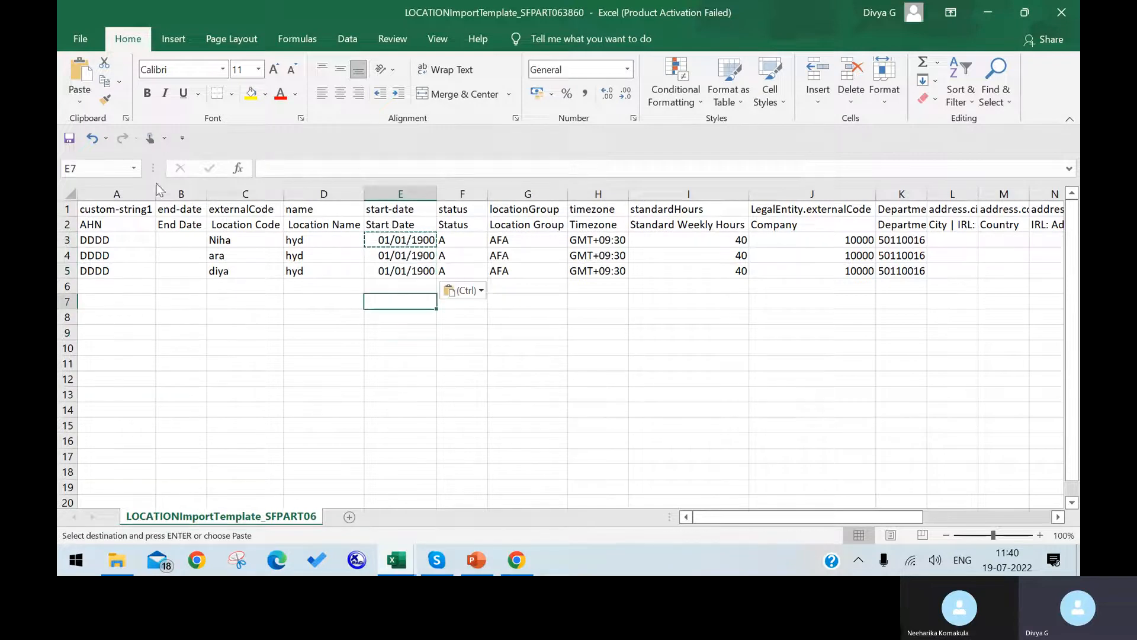
Save the location template, keeping the CSV format.
click(80, 39)
click(111, 225)
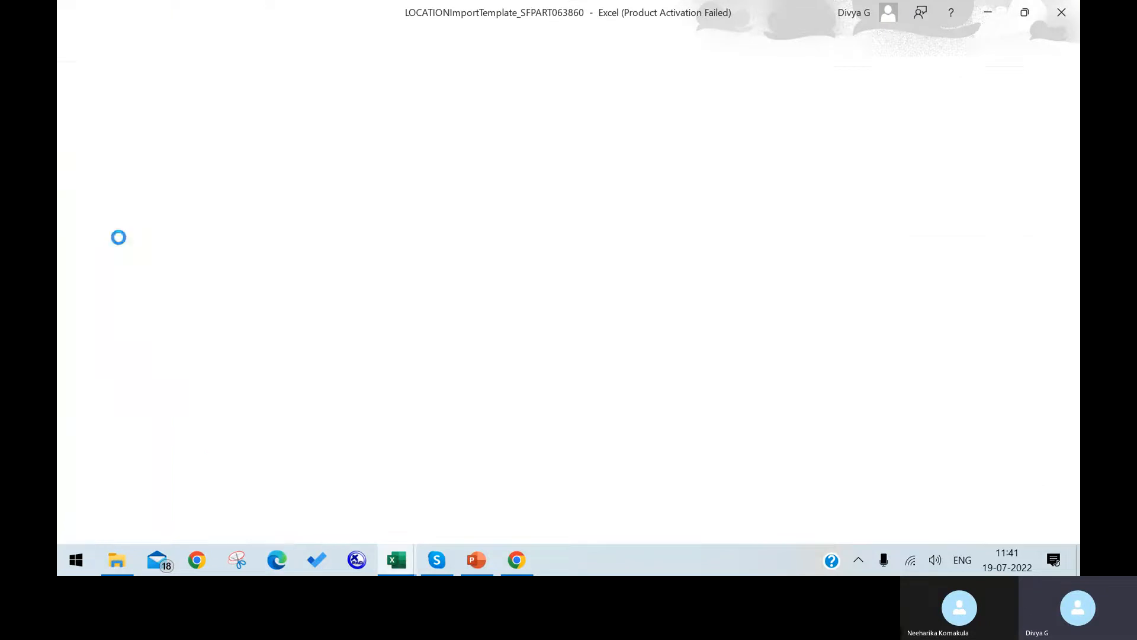
click(516, 329)
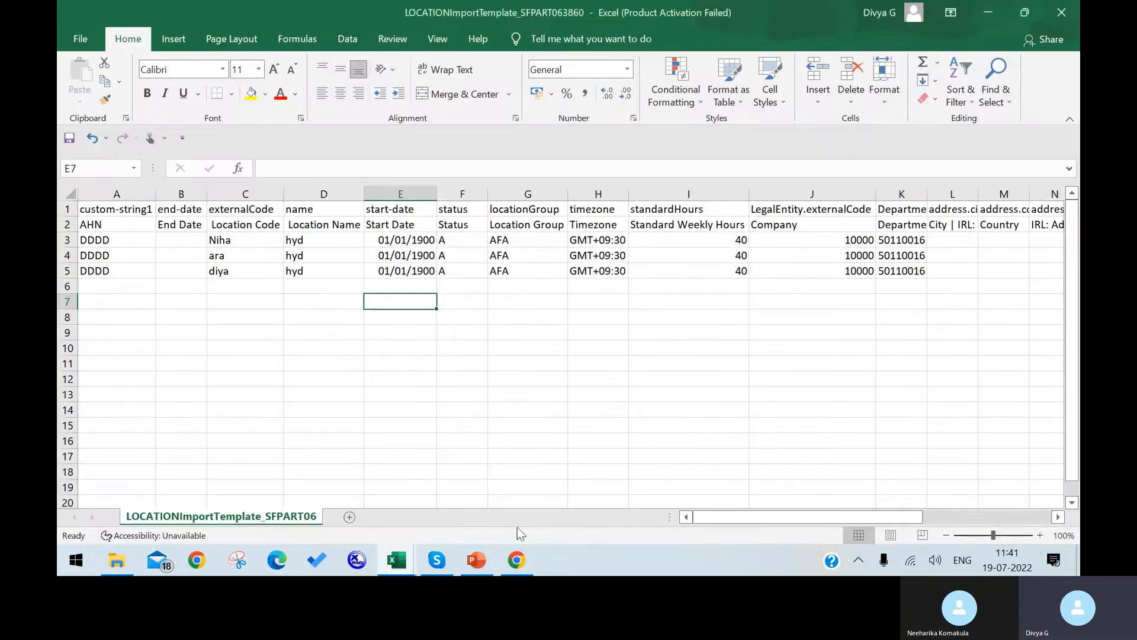
click(517, 560)
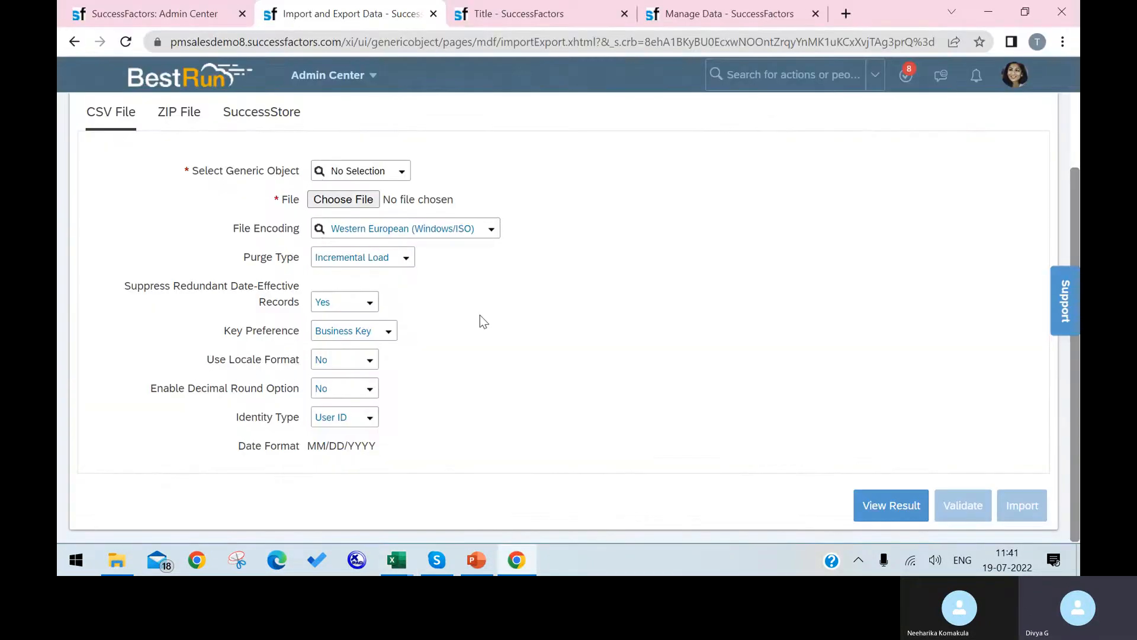
Re-attach LOCATIONImportTemplate_SFPART063860 on the Import Foundation Data tab and validate it.
click(204, 26)
scroll(358, 404, down, 3)
scroll(343, 421, down, 3)
scroll(343, 421, down, 1)
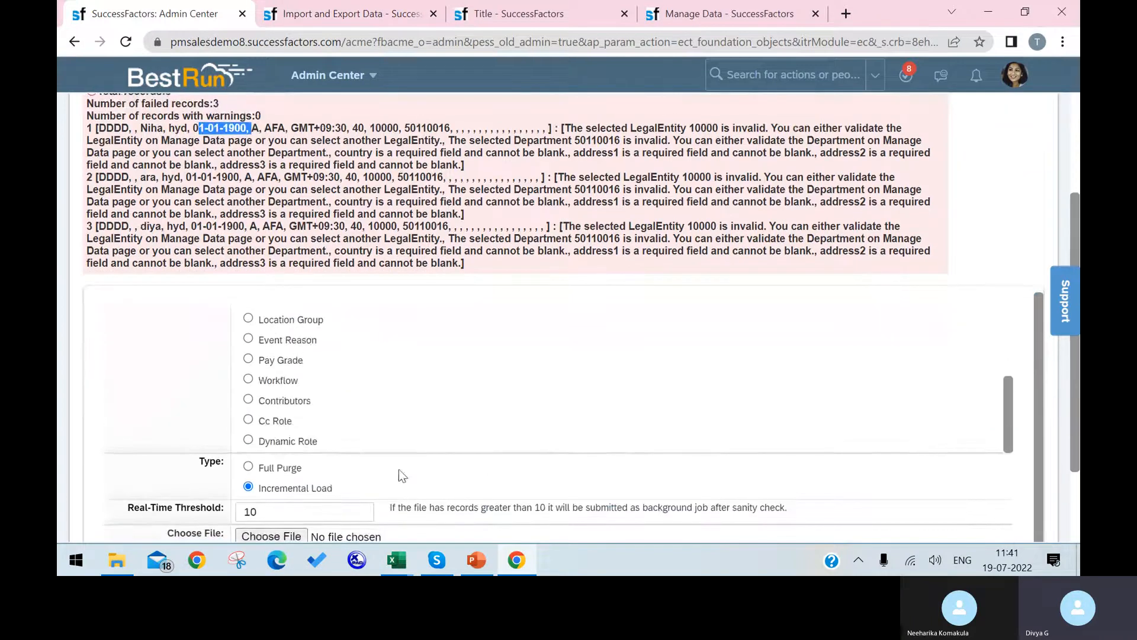
click(279, 534)
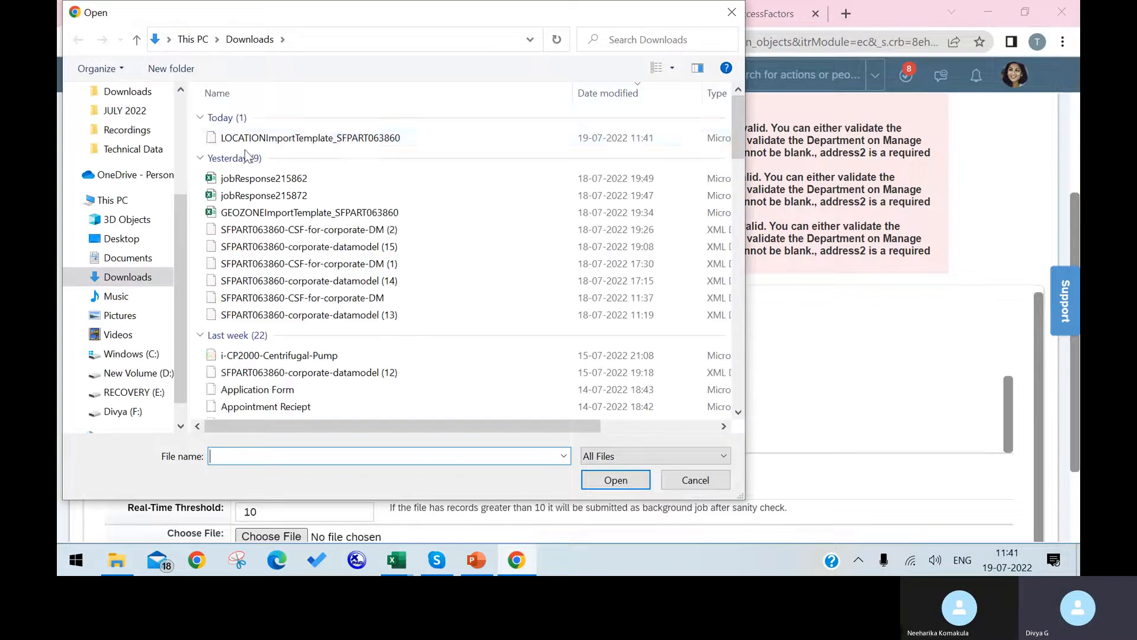
click(311, 137)
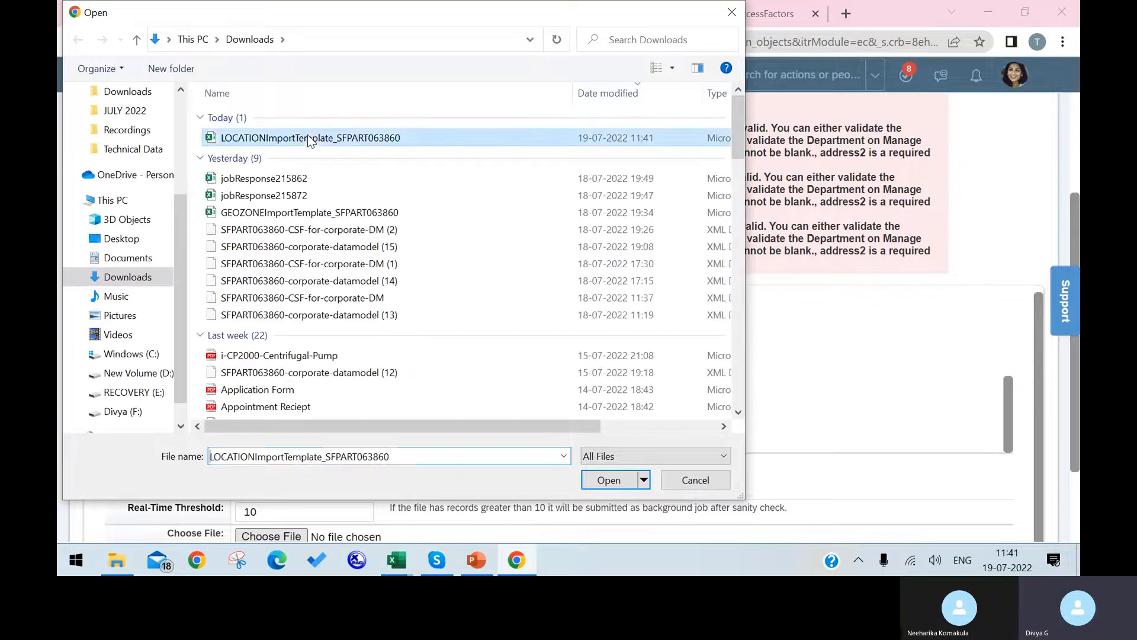
click(610, 480)
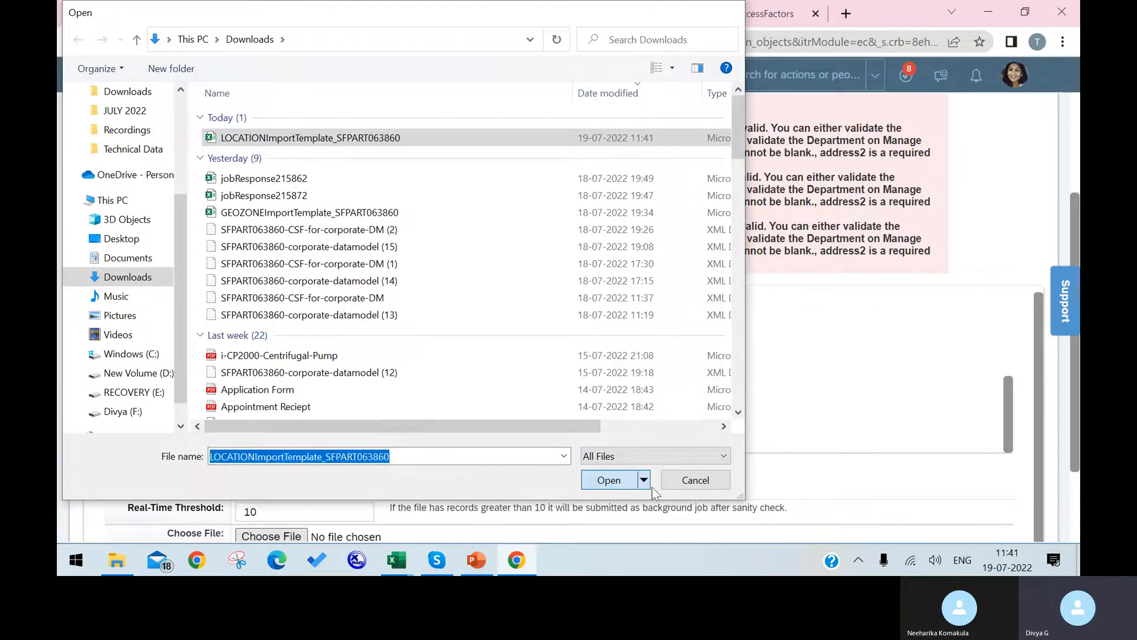
drag(1075, 423, 1075, 511)
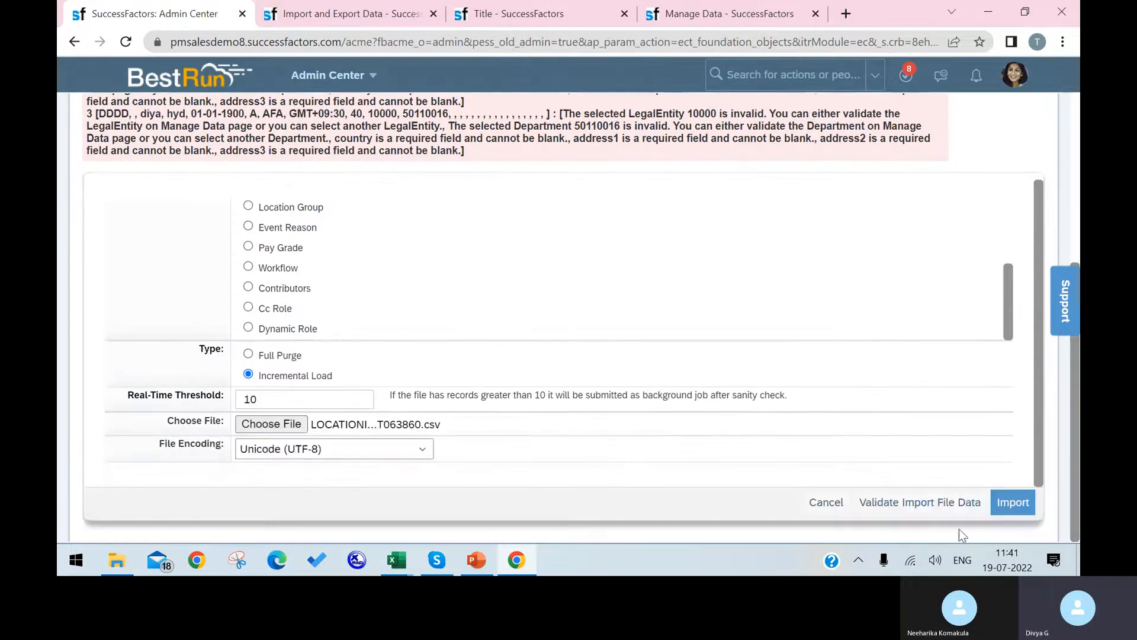
click(936, 503)
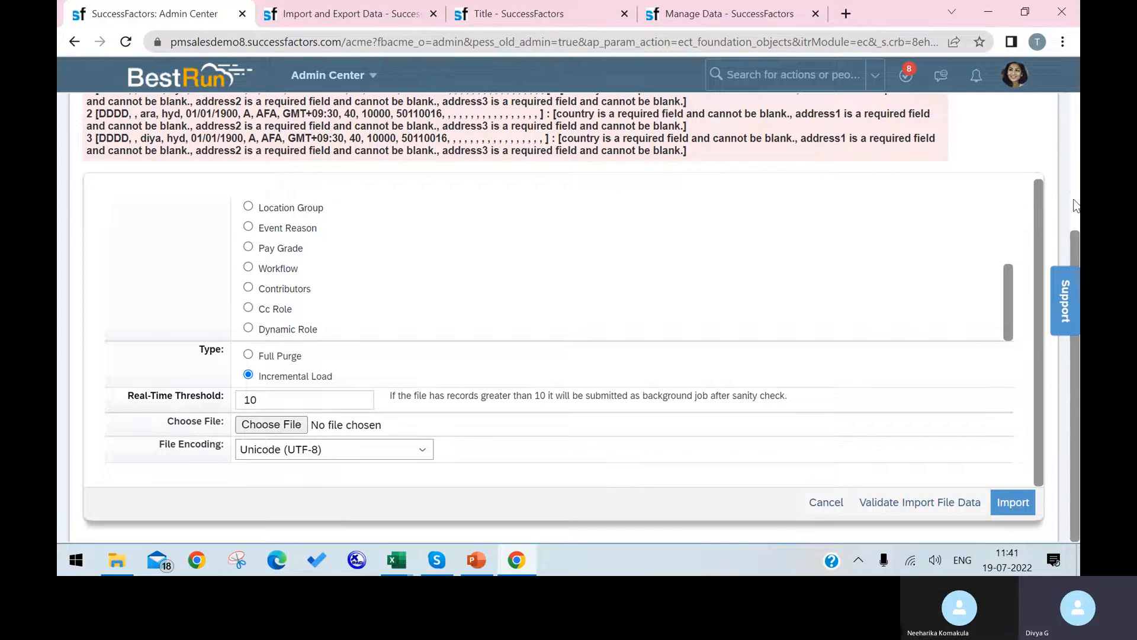
Review the blank country and address1–3 errors for failed records 1 and 2.
drag(1076, 239, 1076, 184)
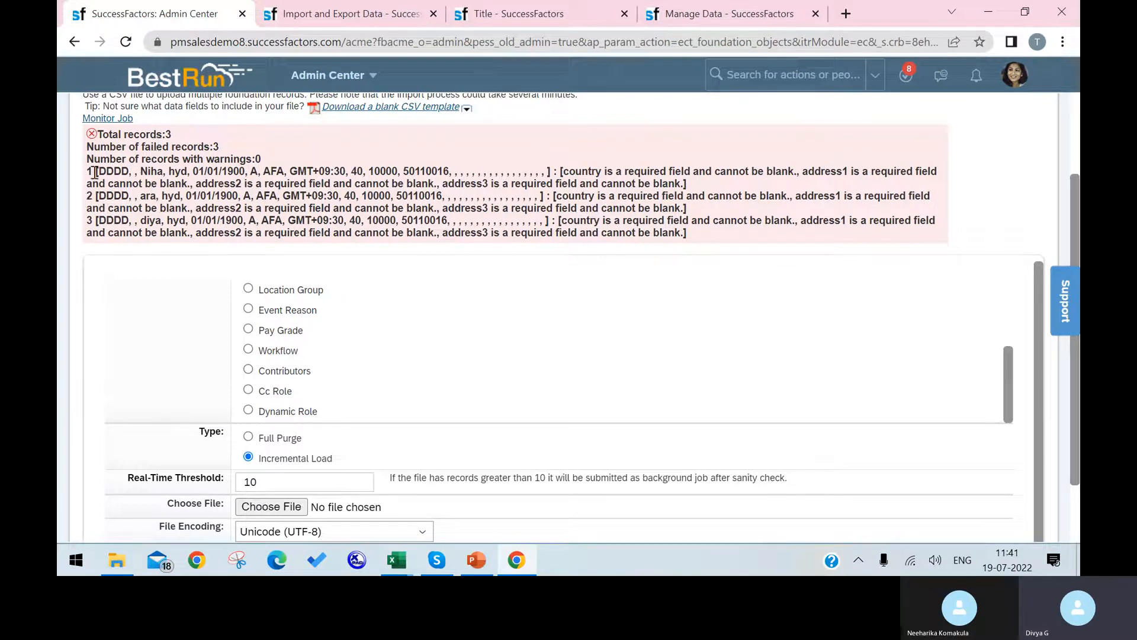
drag(95, 171, 325, 188)
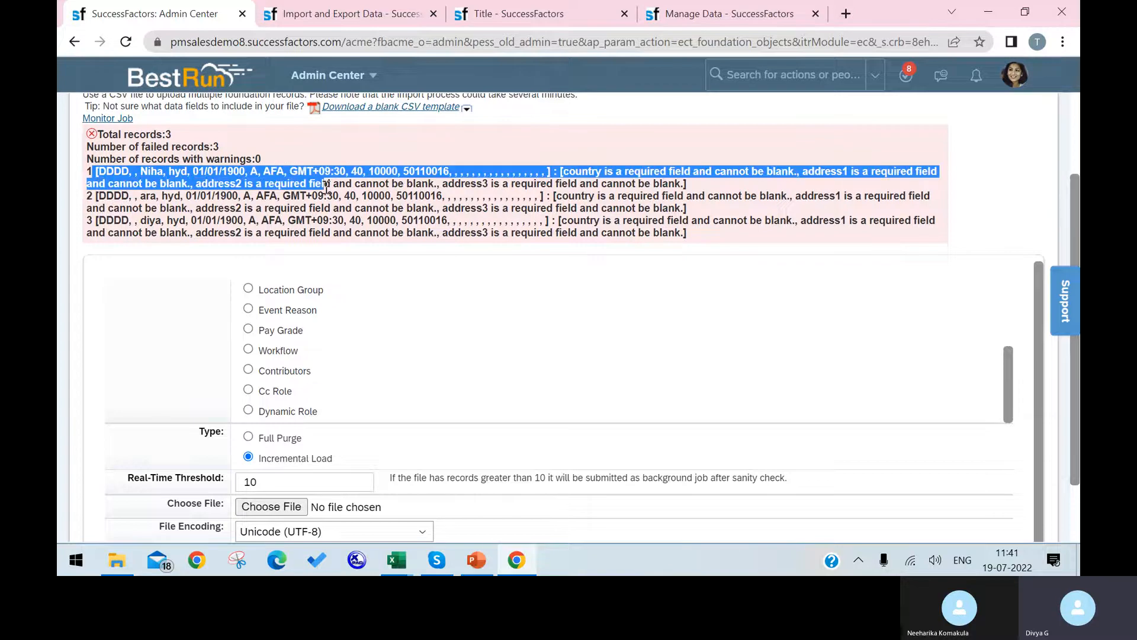
drag(96, 197, 132, 209)
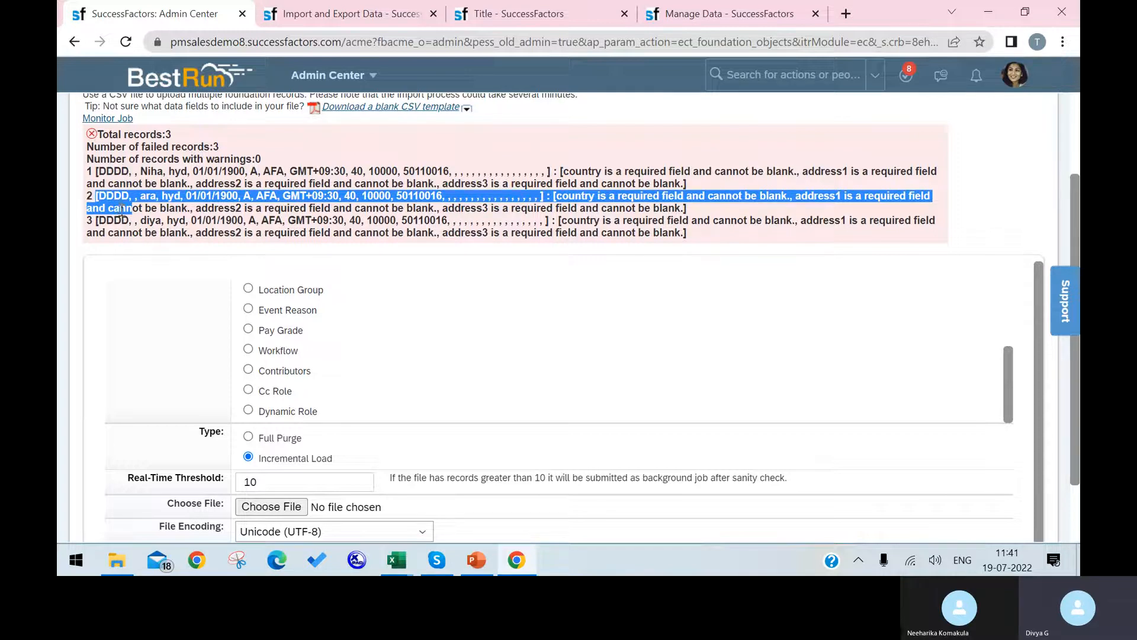
click(396, 560)
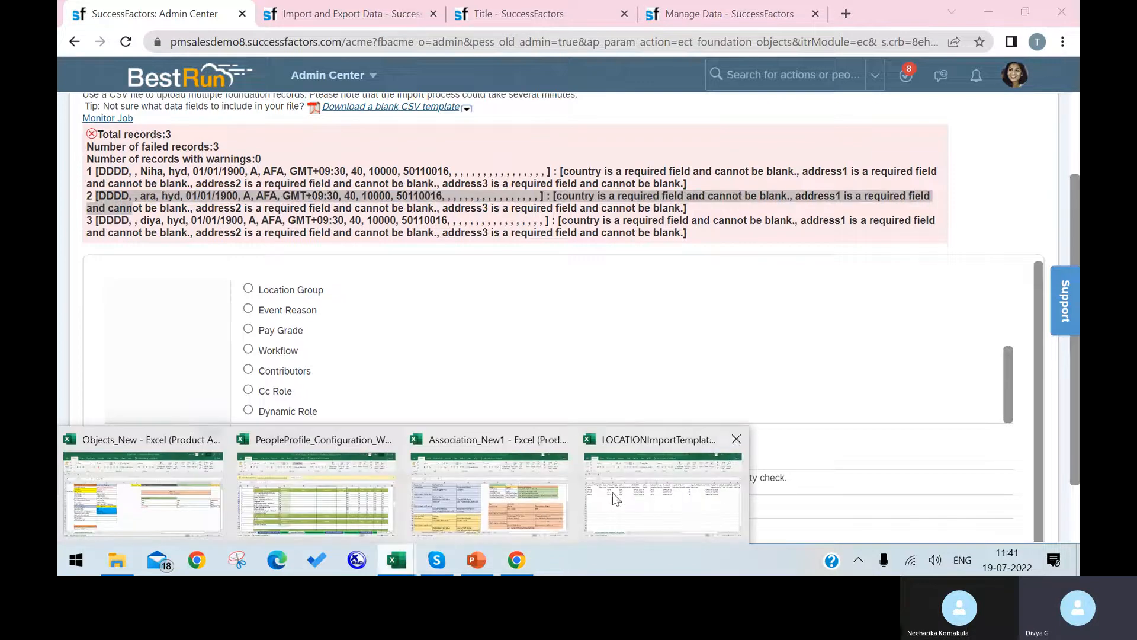
Change the AHN values in A4 and A5 to BBBB and CCCC.
click(649, 492)
click(126, 256)
text(BBBB)
click(124, 271)
text(B)
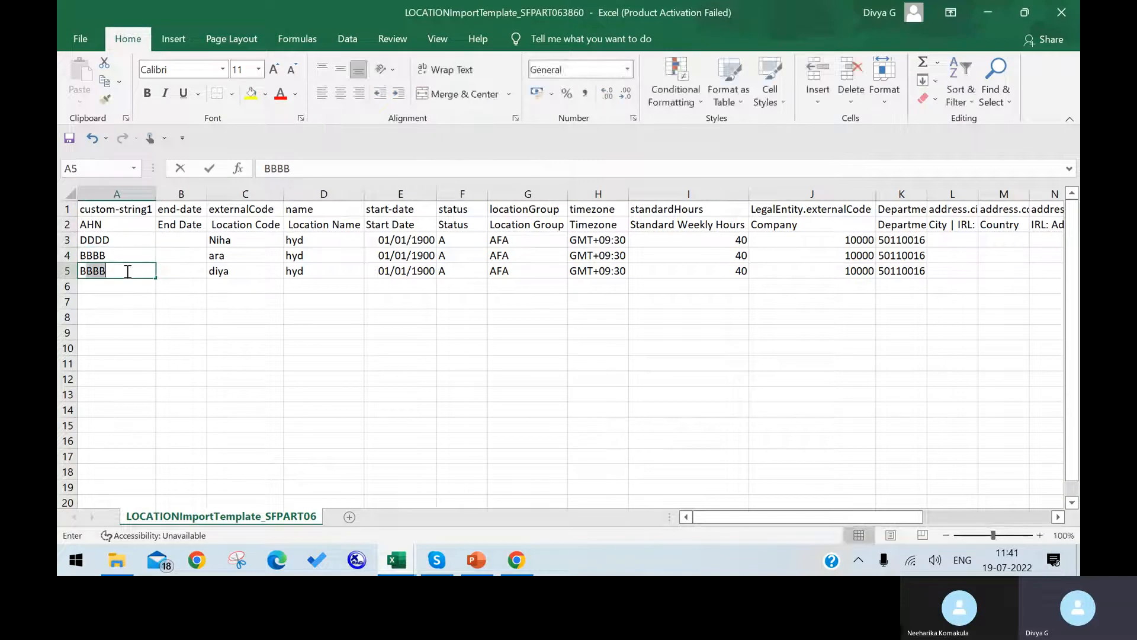
key(BackSpace)
key(BackSpace)
text(CCCC)
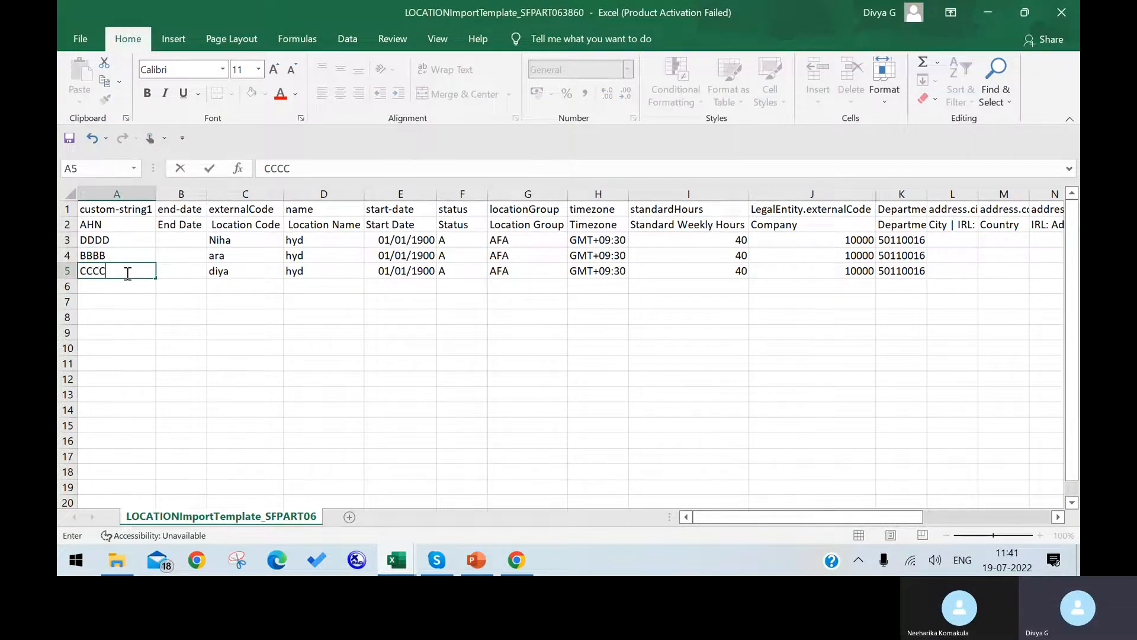
click(161, 332)
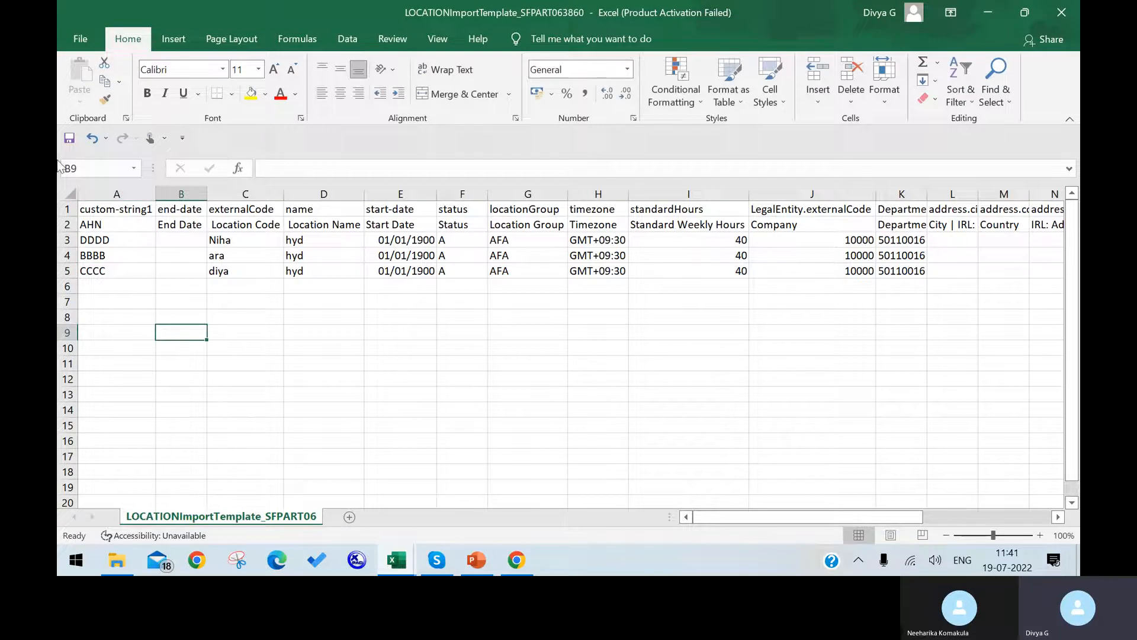
Save the edited template, keeping the CSV format.
click(80, 30)
click(119, 221)
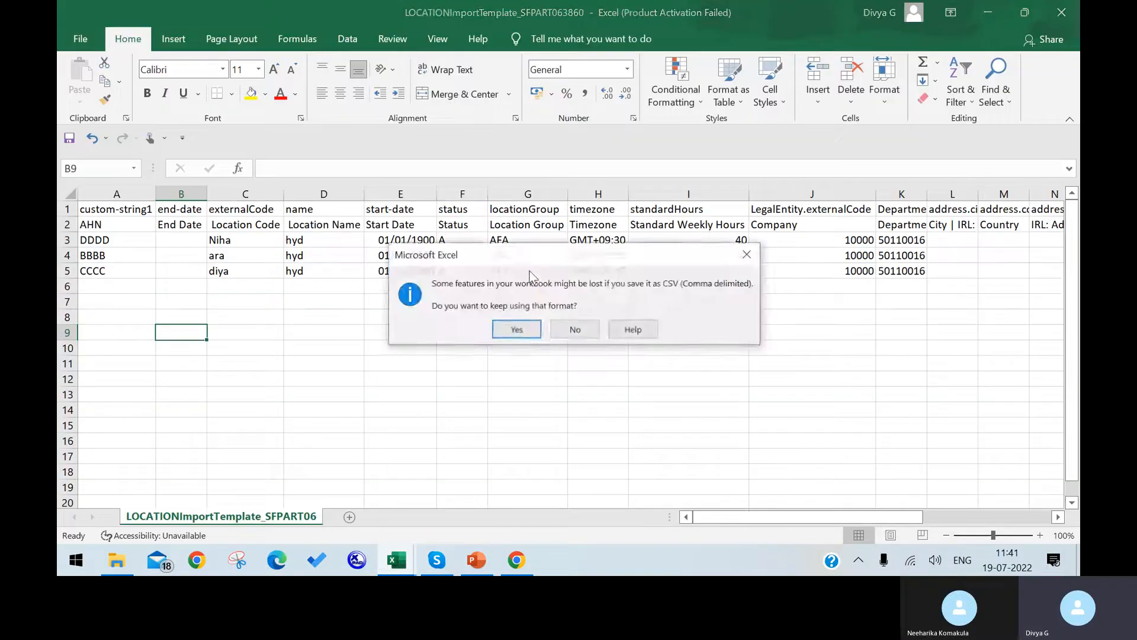
click(516, 330)
Attach the updated location import template CSV and validate the import file data.
click(516, 560)
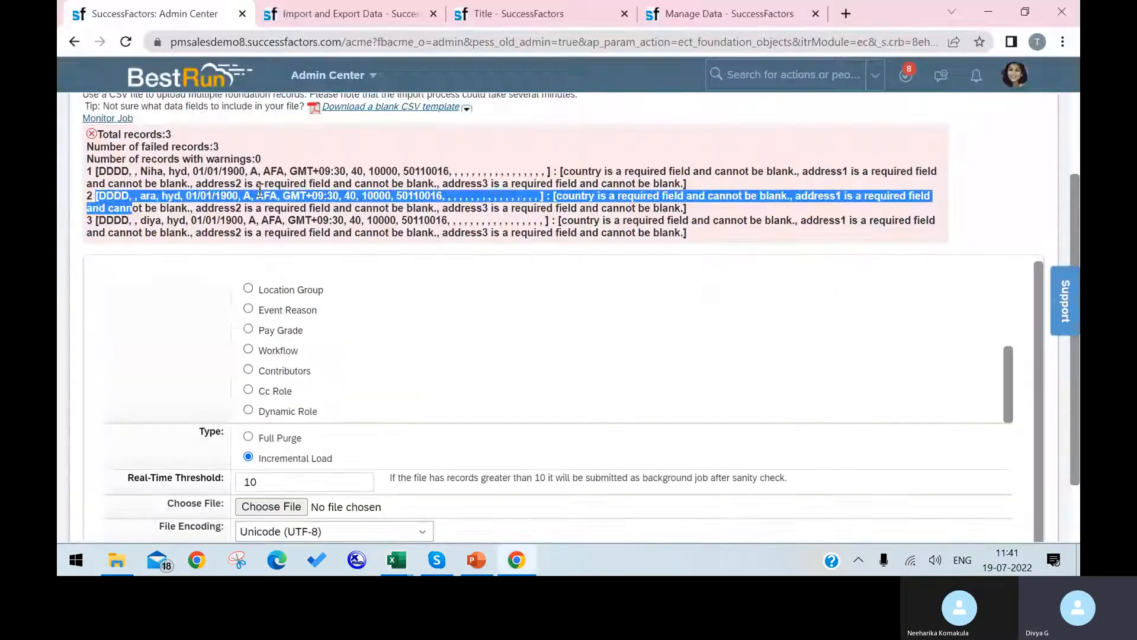
scroll(645, 363, down, 1)
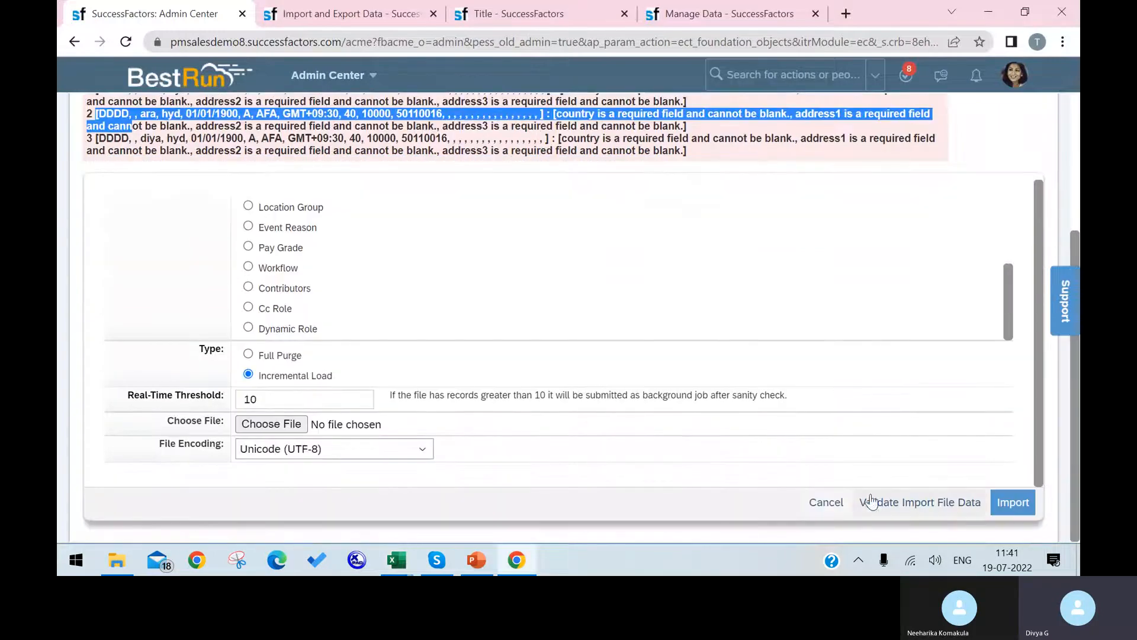
click(288, 422)
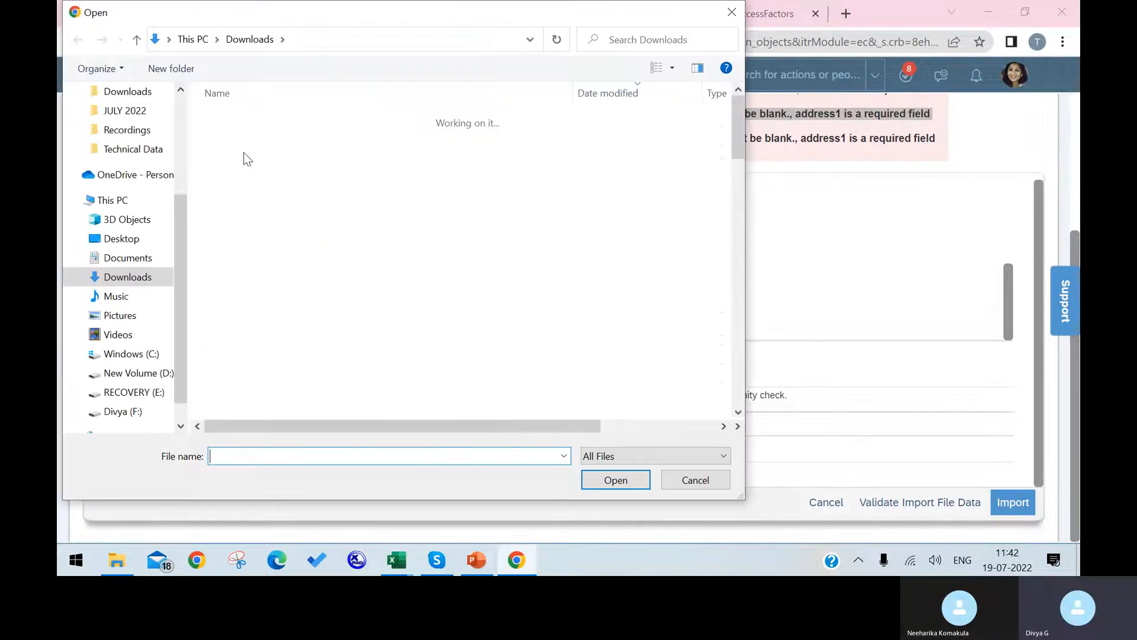
click(280, 141)
click(610, 480)
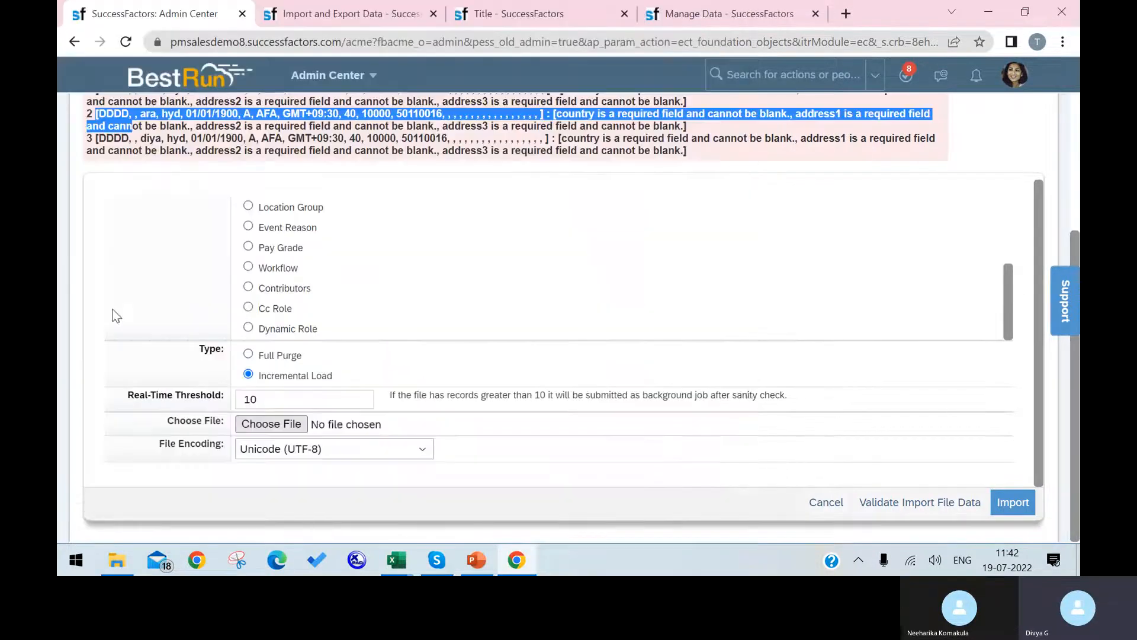
click(925, 508)
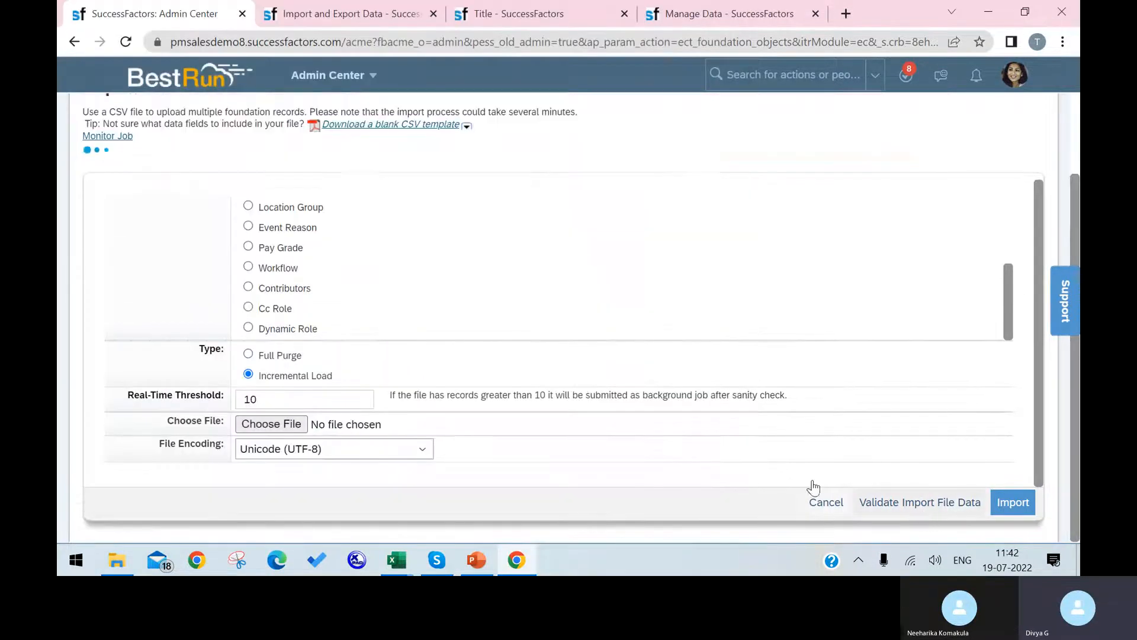
Review row 1's errors, including the blank country message.
scroll(415, 307, up, 5)
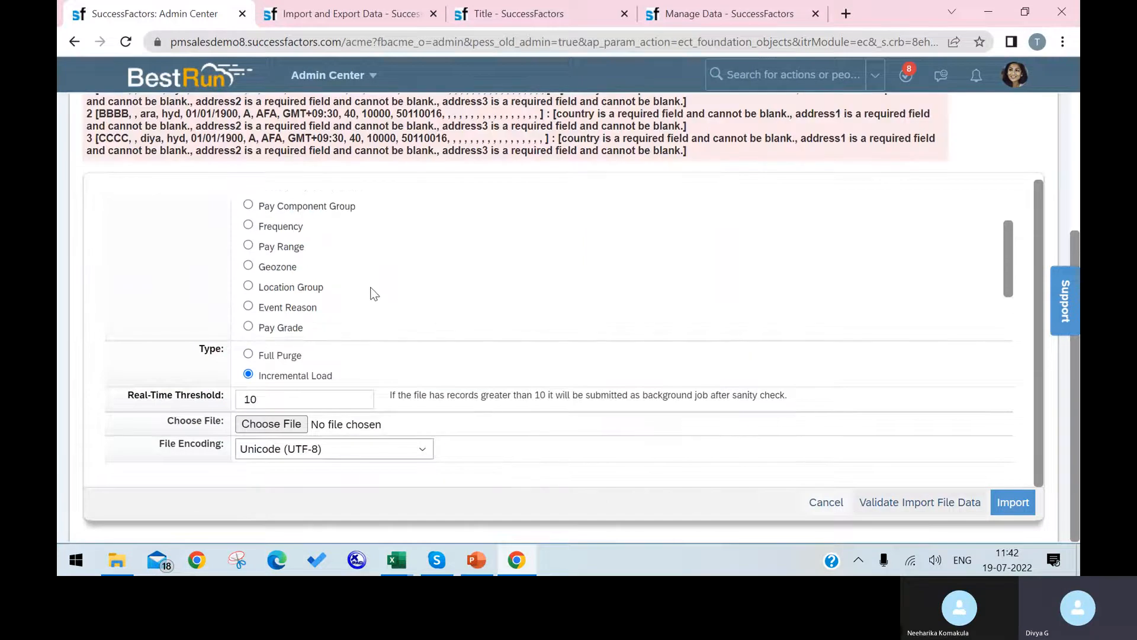
scroll(413, 188, up, 1)
scroll(413, 188, up, 3)
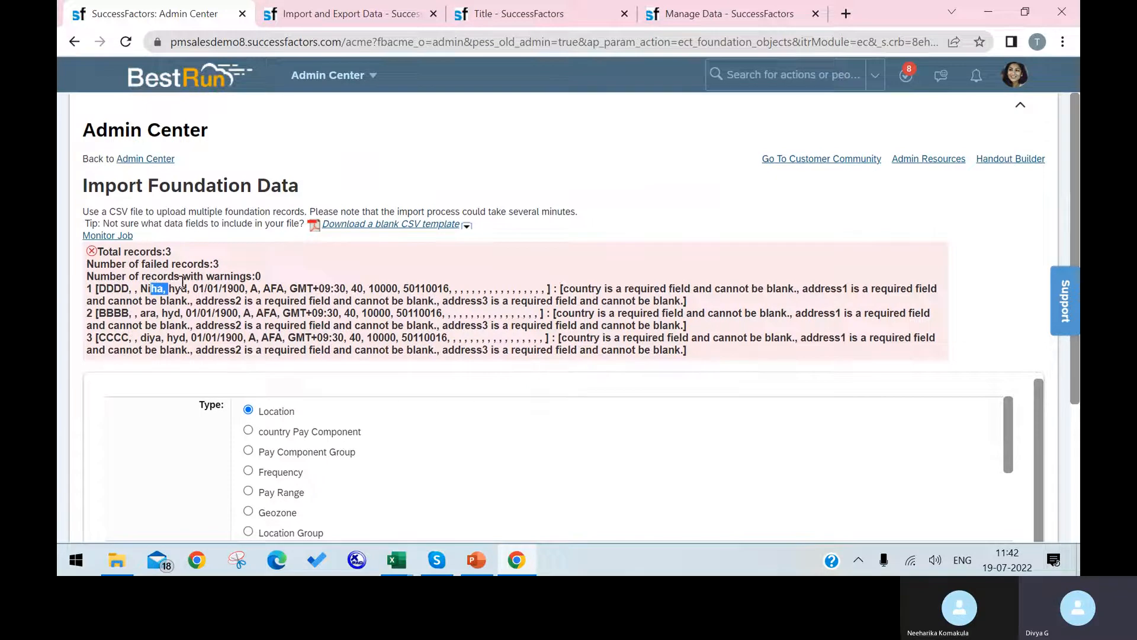
drag(182, 276, 209, 287)
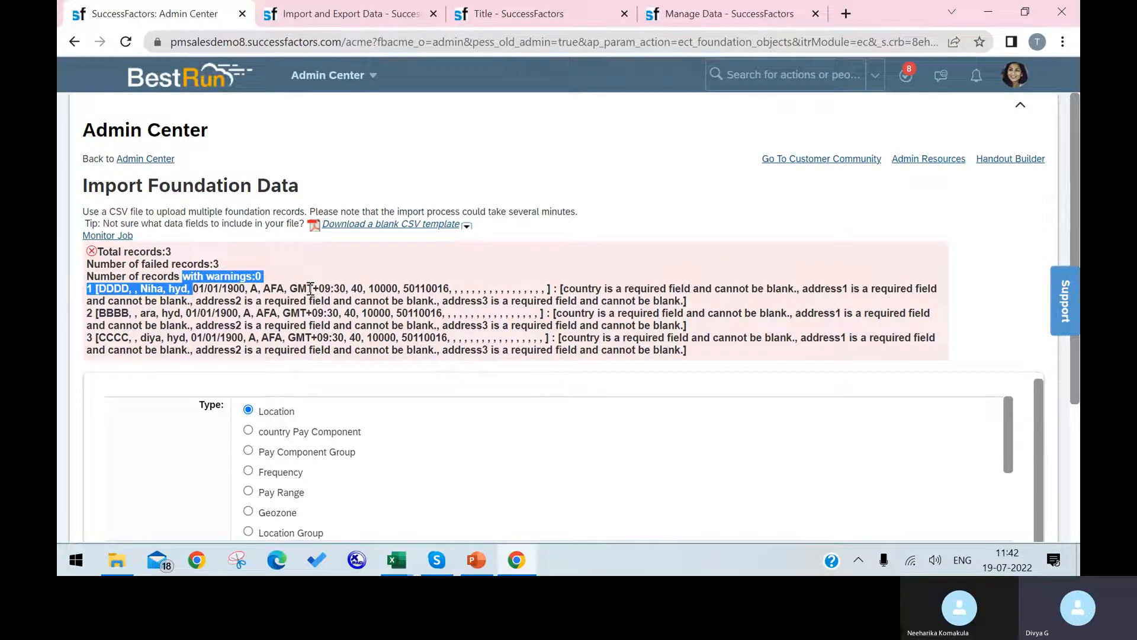
drag(562, 289, 792, 292)
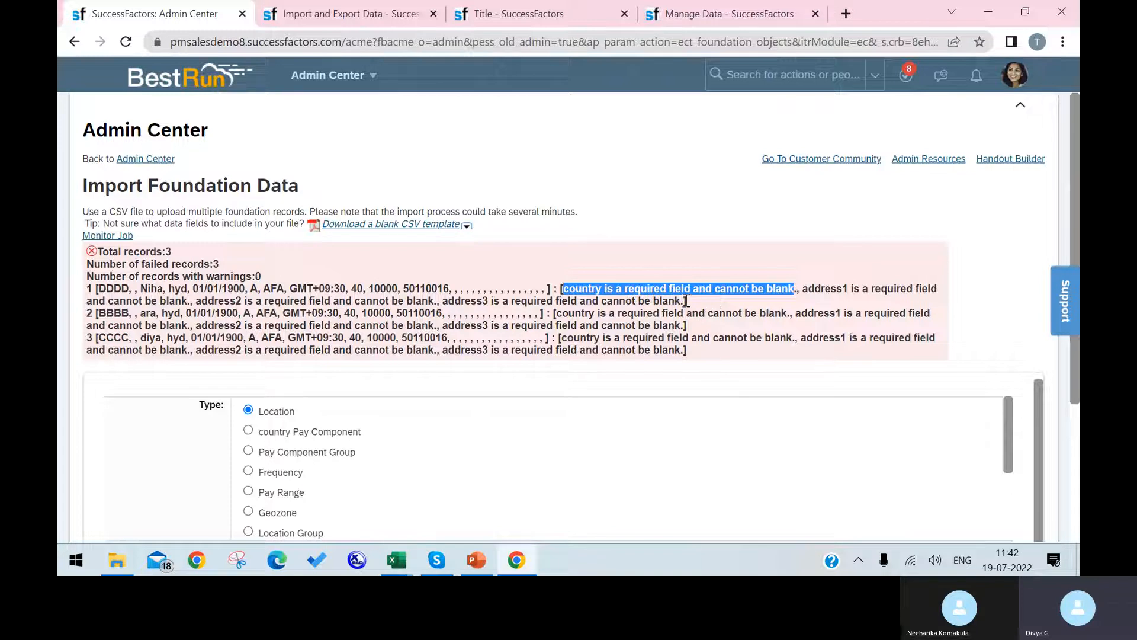
click(715, 306)
drag(566, 288, 683, 303)
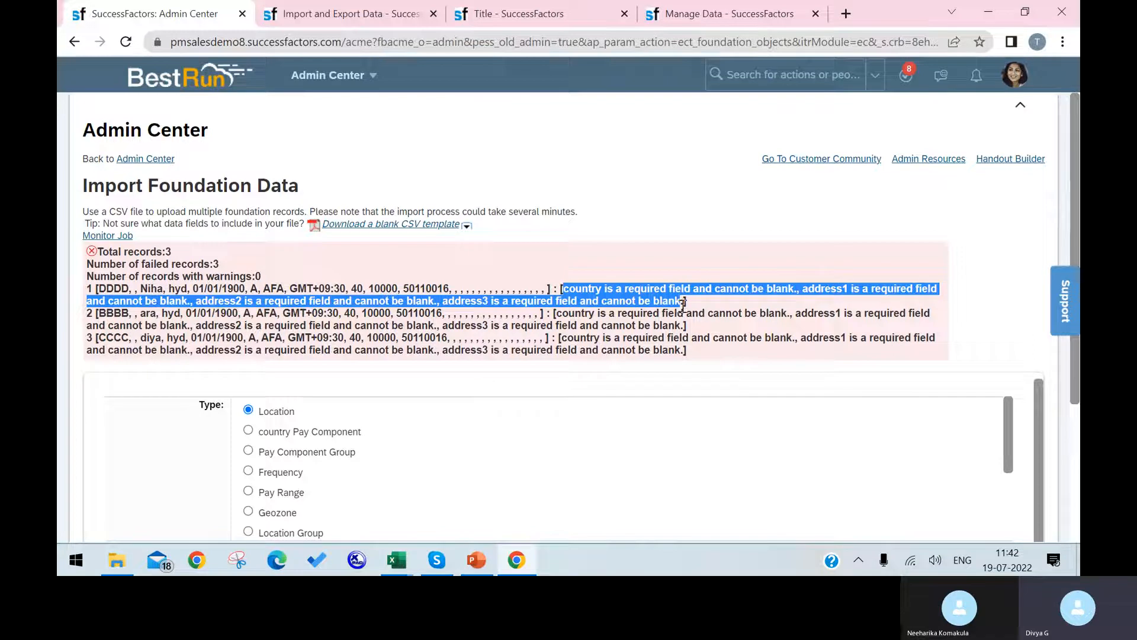
Confirm the first location's Country cell is empty in the template workbook.
click(397, 560)
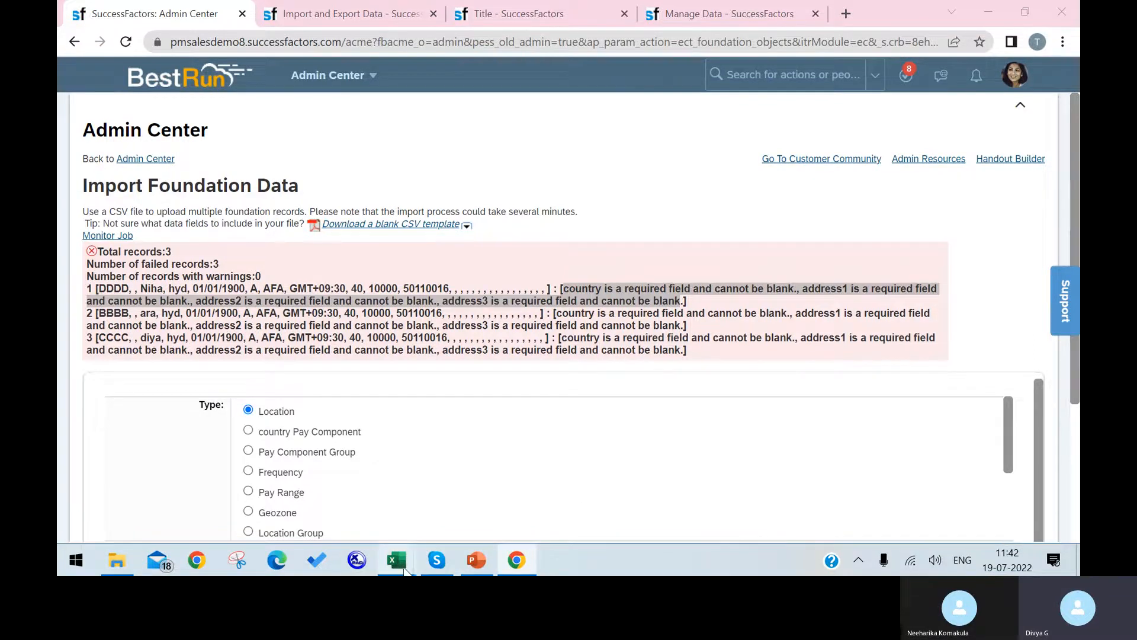
click(617, 503)
drag(728, 517, 819, 497)
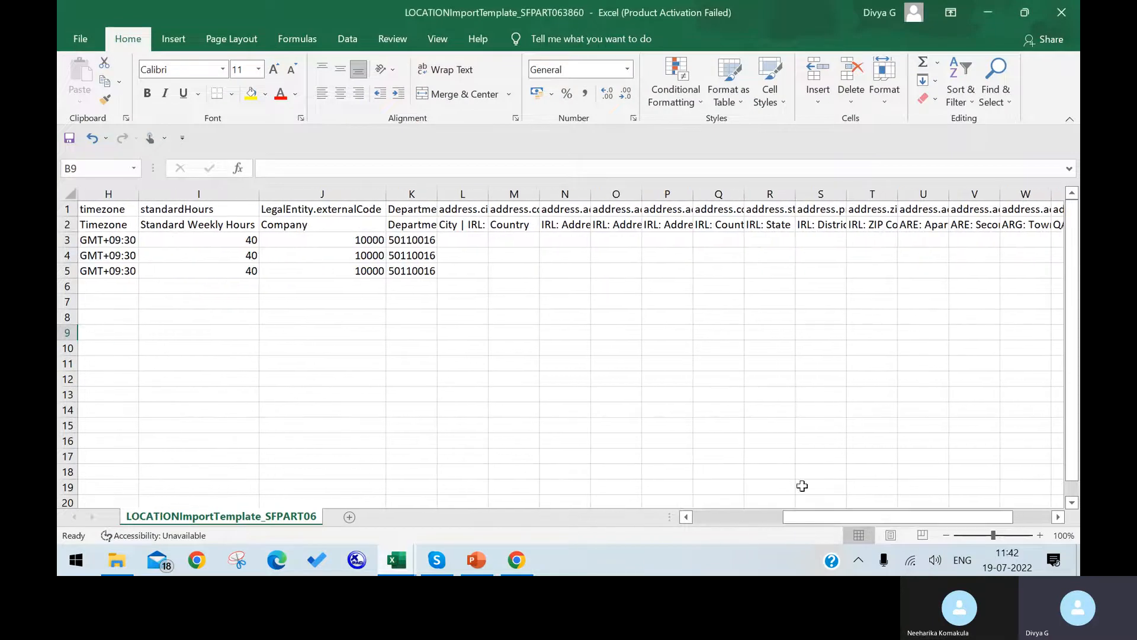
click(526, 242)
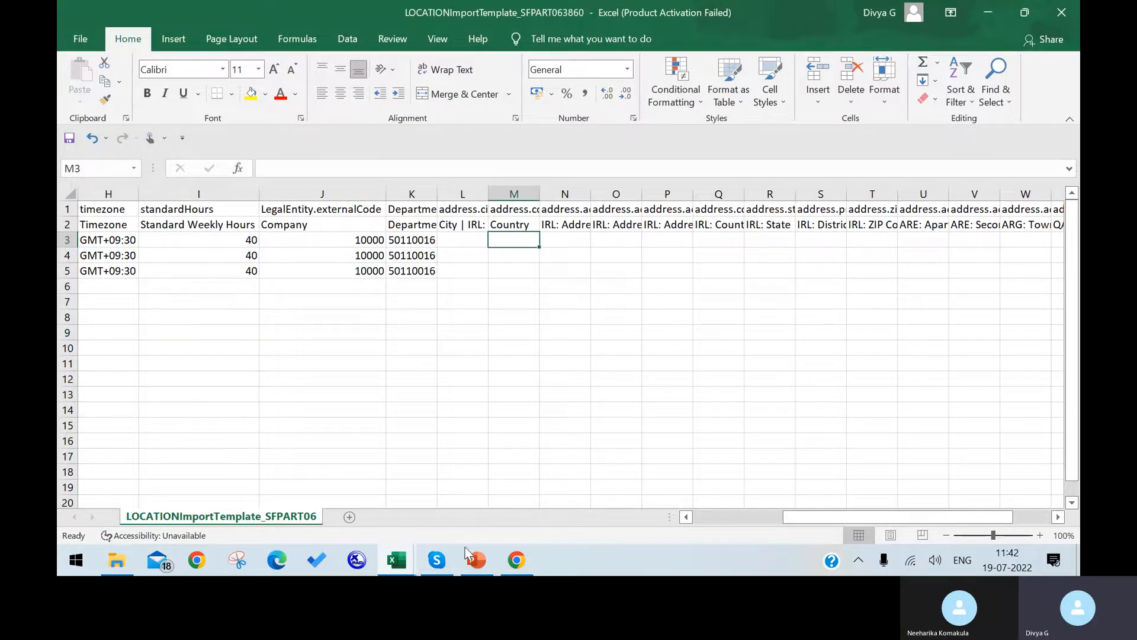
click(526, 560)
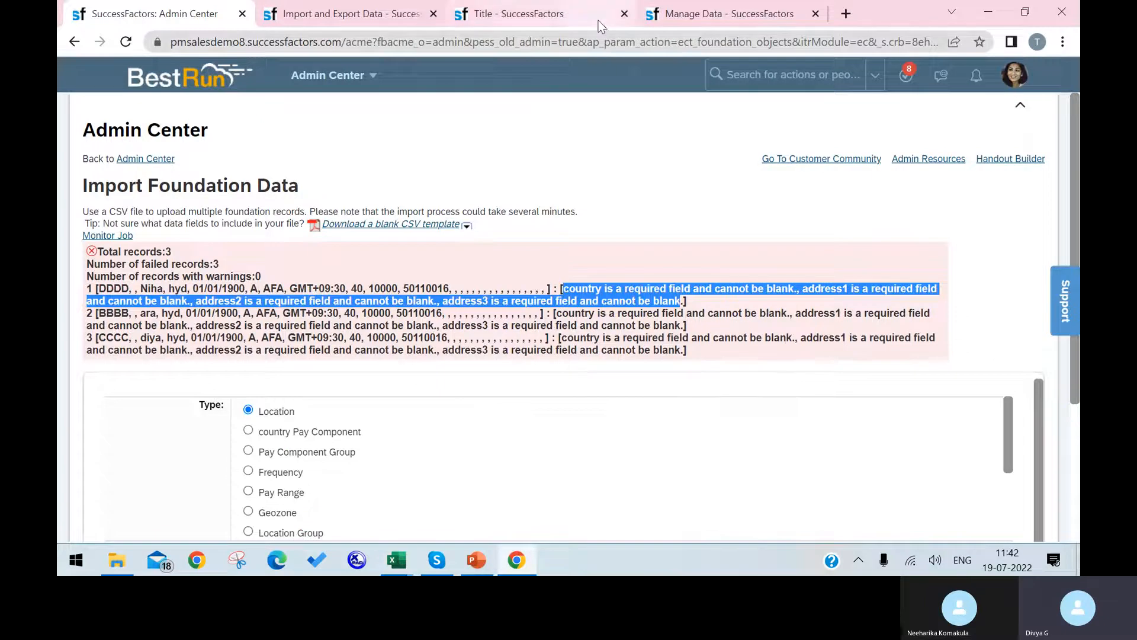
click(723, 13)
Reach the country list on the new Location form, checking the import results and Excel.
click(386, 15)
click(509, 13)
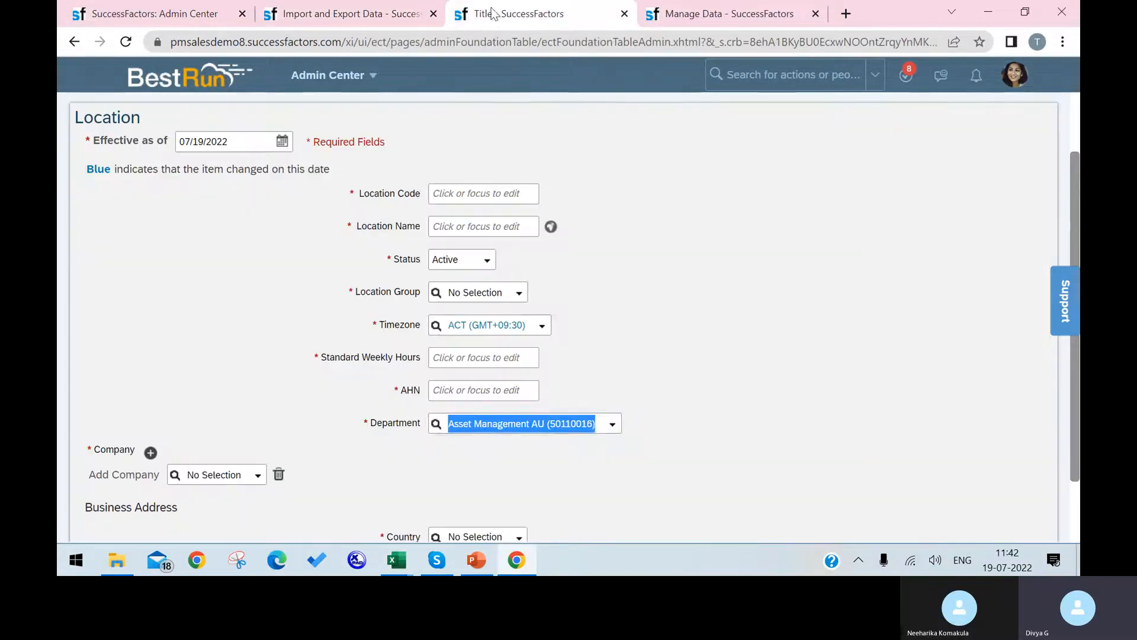
click(524, 460)
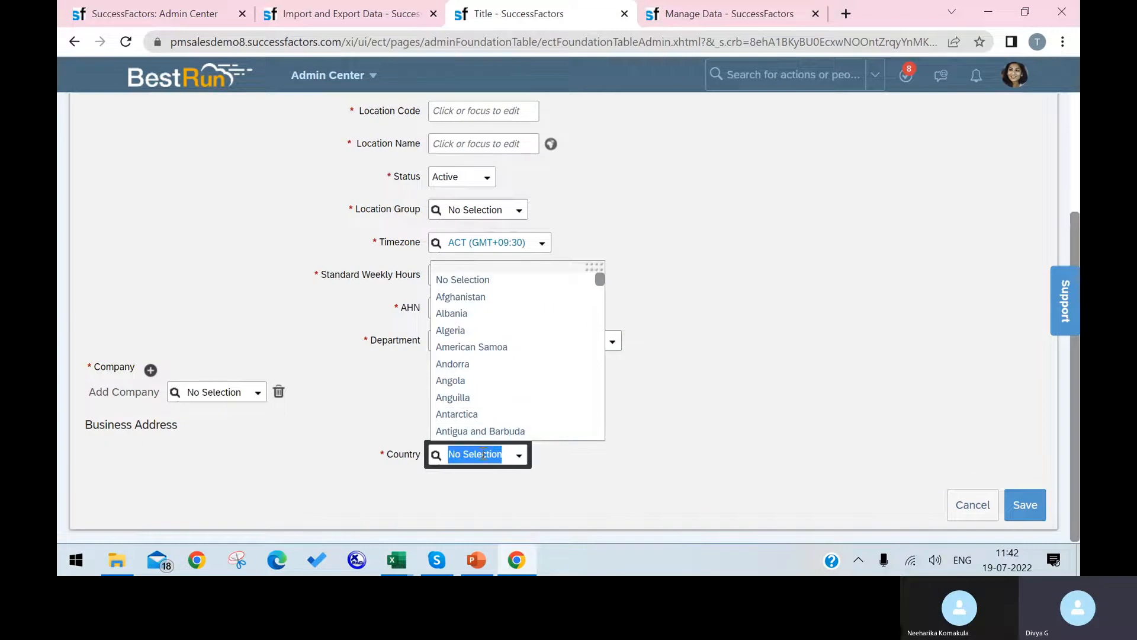
click(175, 13)
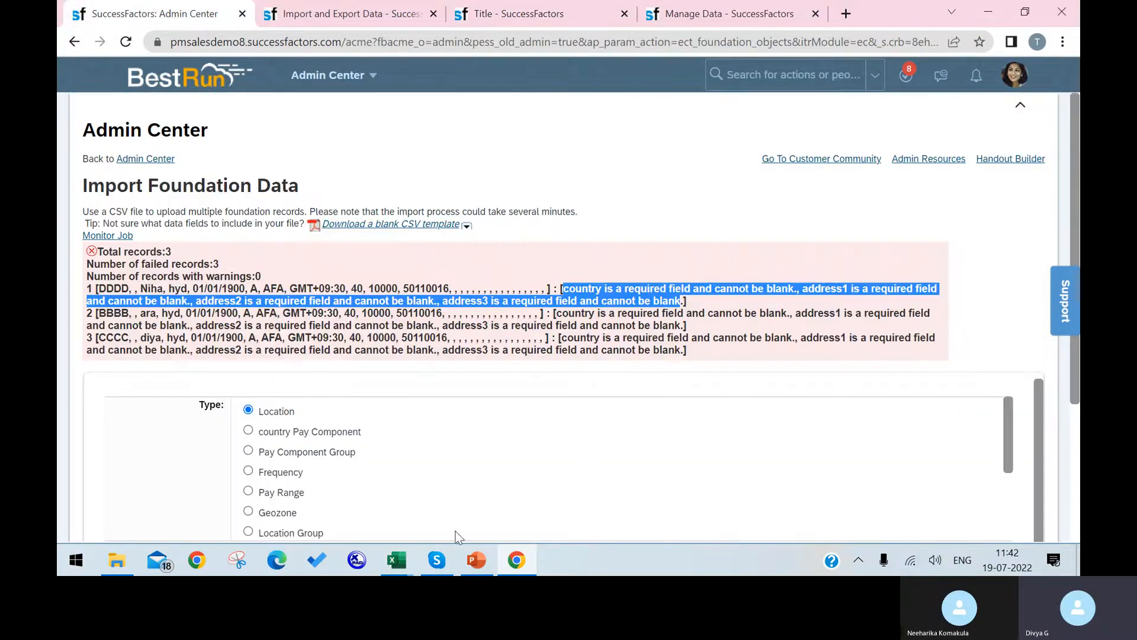
click(396, 560)
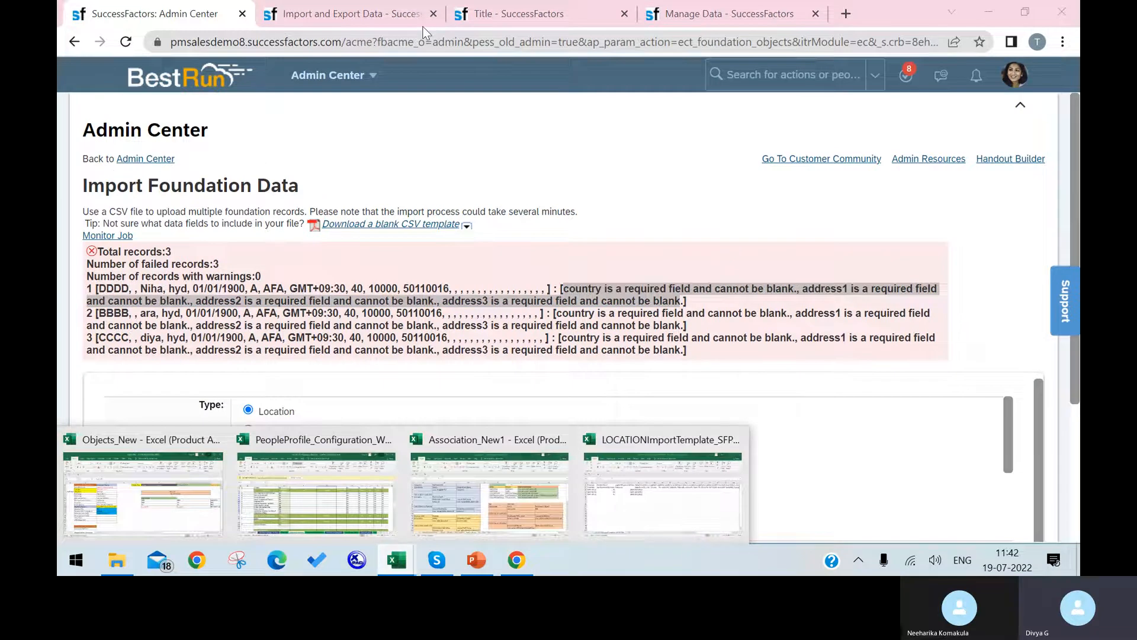
click(728, 13)
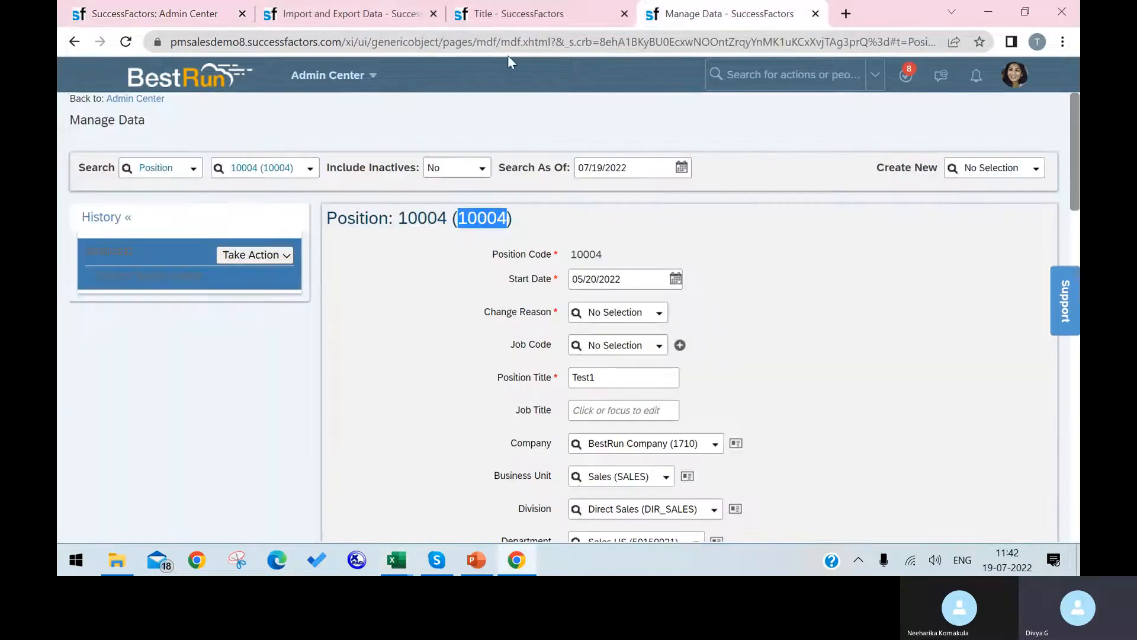
click(402, 16)
click(455, 21)
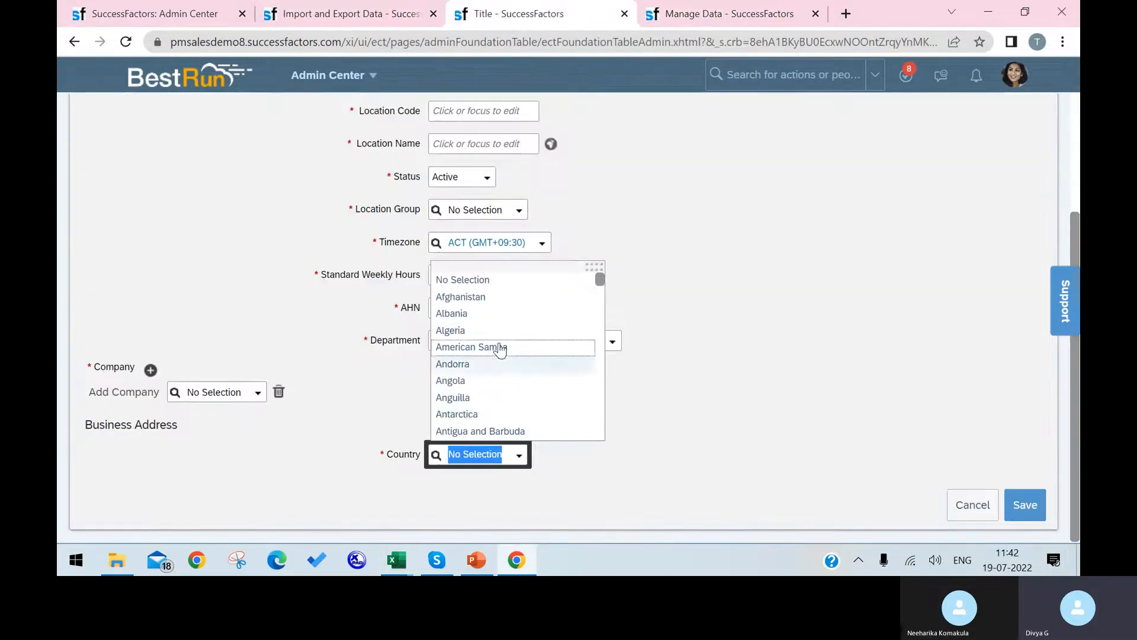
Set the location's Country to Austria and select the Austria text for copying.
text(AU)
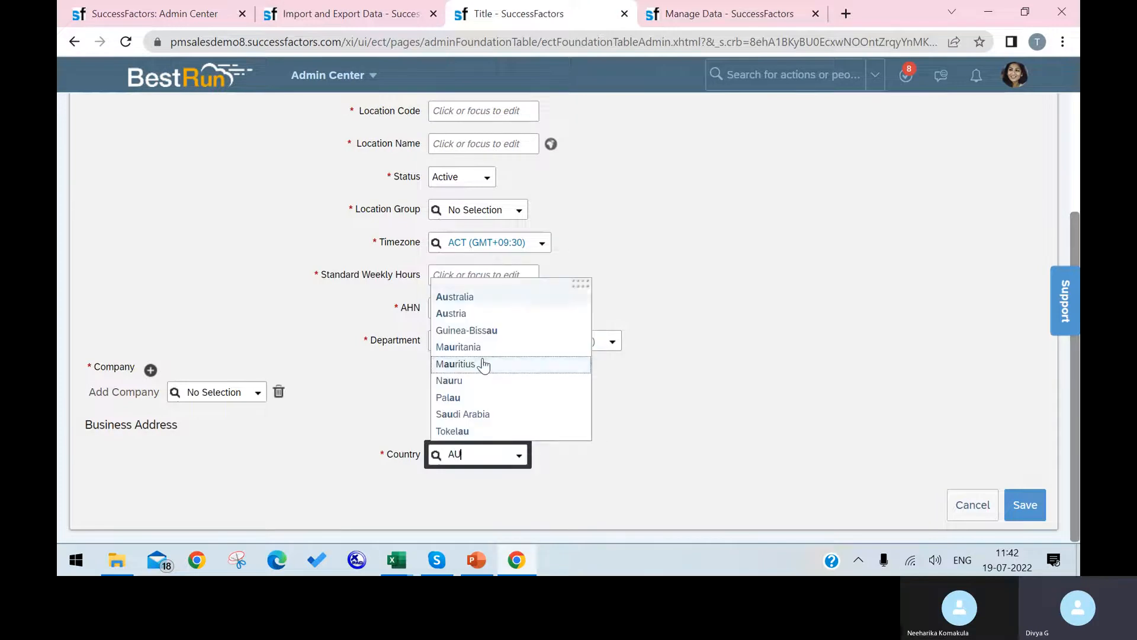
click(503, 314)
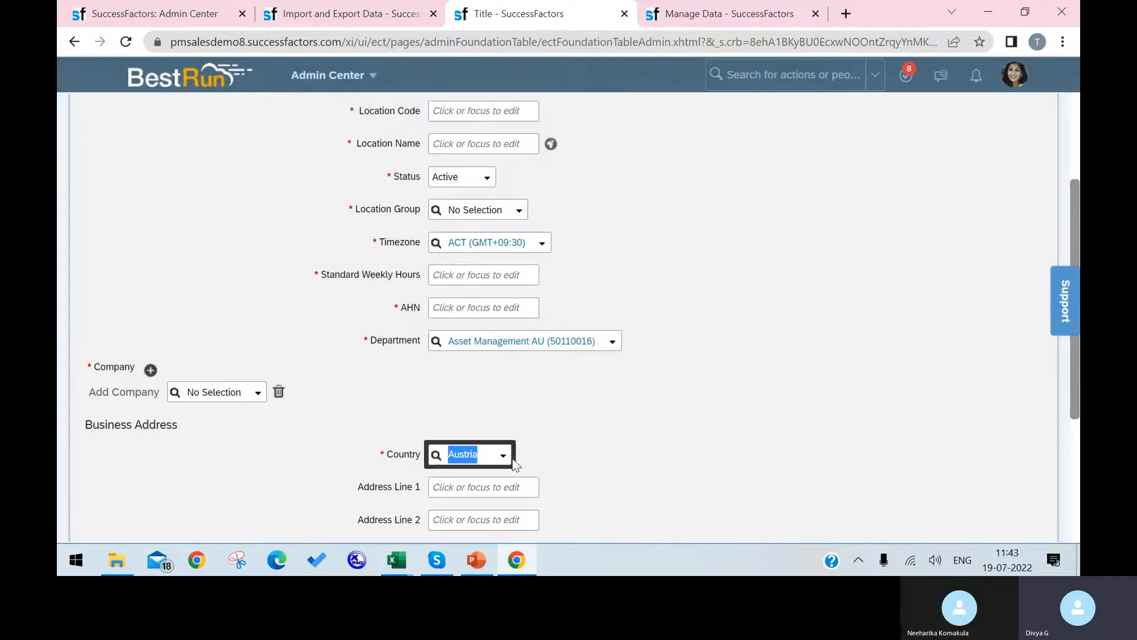
scroll(557, 453, down, 3)
scroll(560, 450, down, 1)
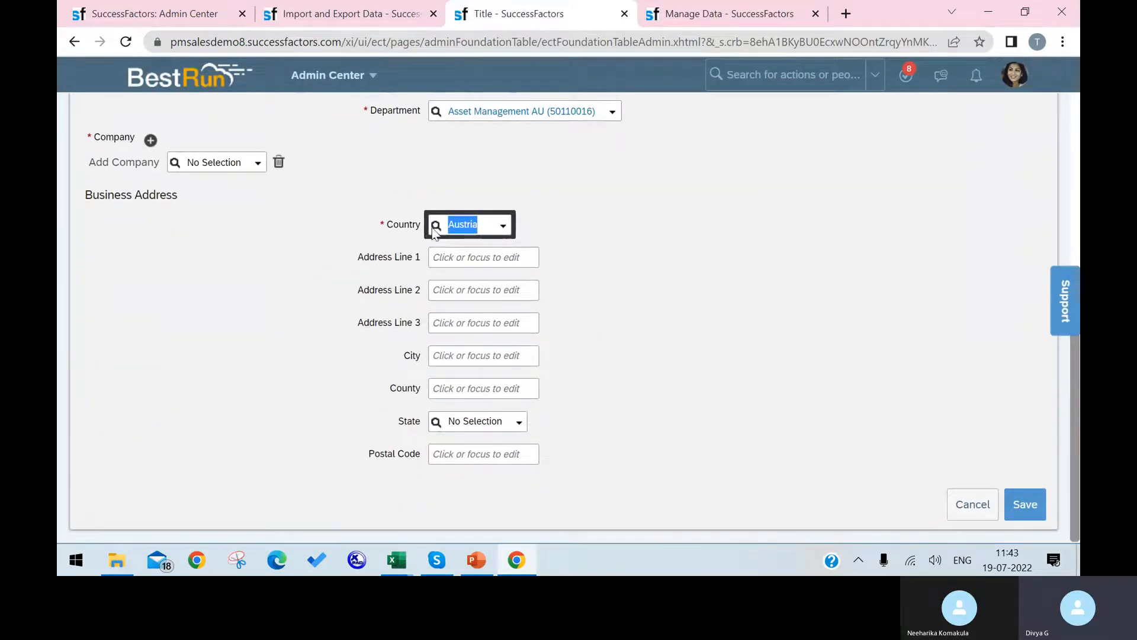
click(495, 221)
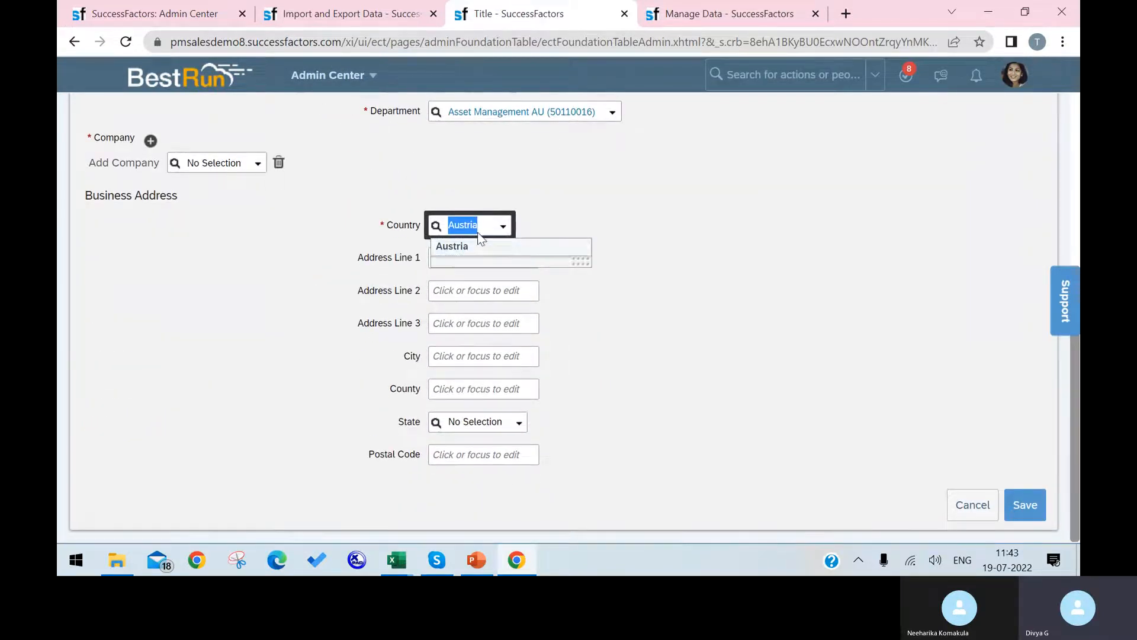
click(481, 225)
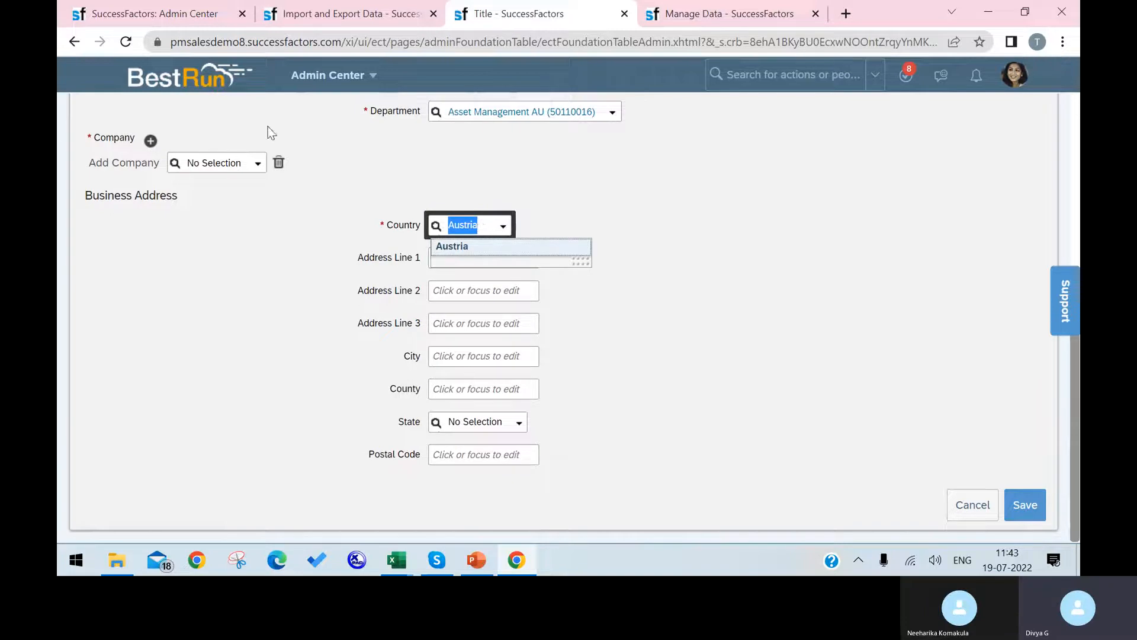
click(397, 560)
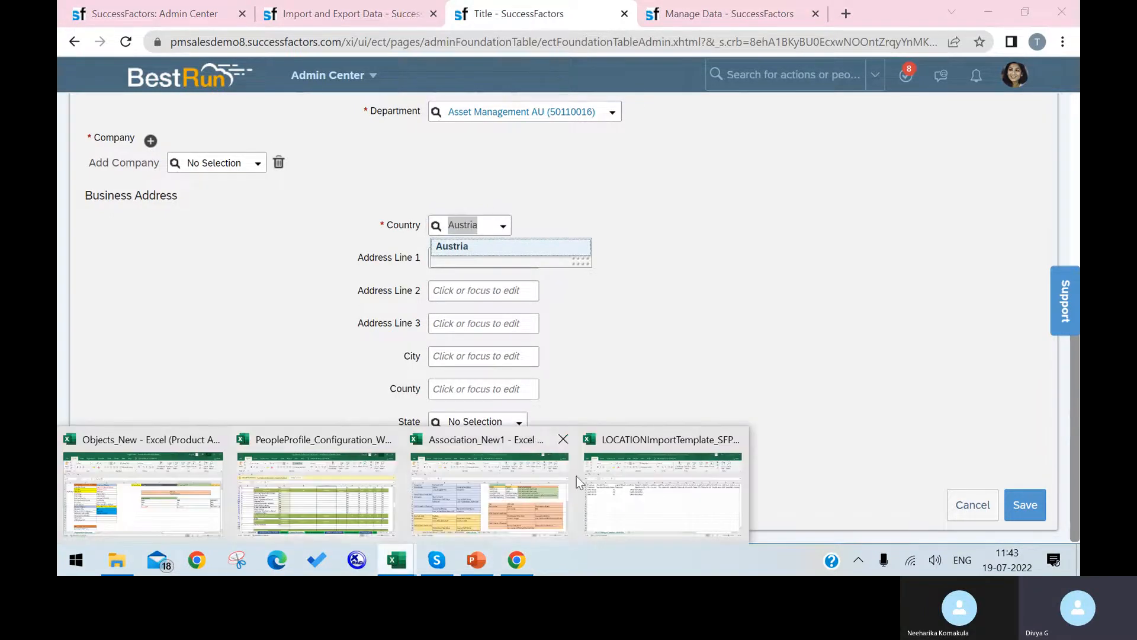
Paste Austria into the Country cells M3, M4 and M5.
click(595, 501)
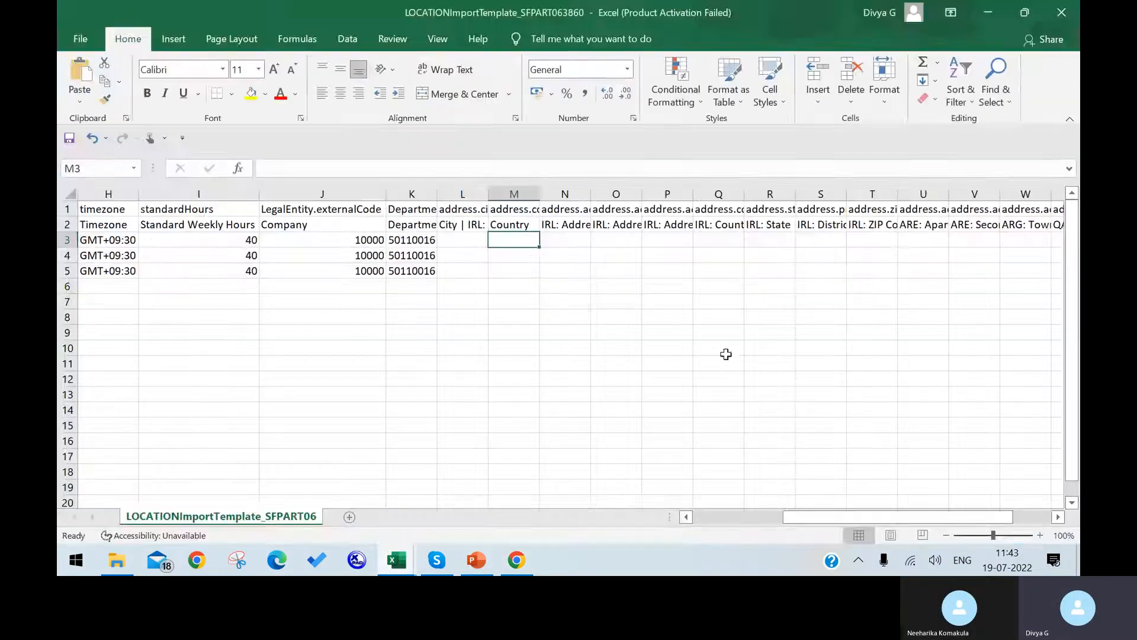
double_click(527, 240)
text(Austria)
key(Return)
text(Austria)
key(Return)
text(Austria)
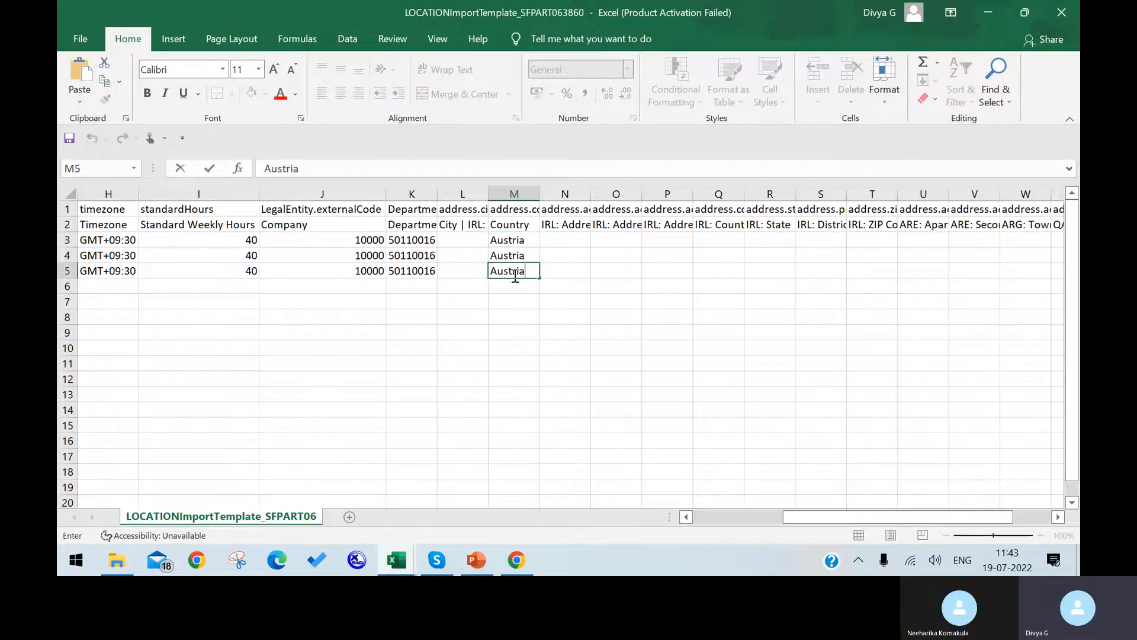
click(554, 331)
Save the workbook, keeping the CSV format.
click(81, 38)
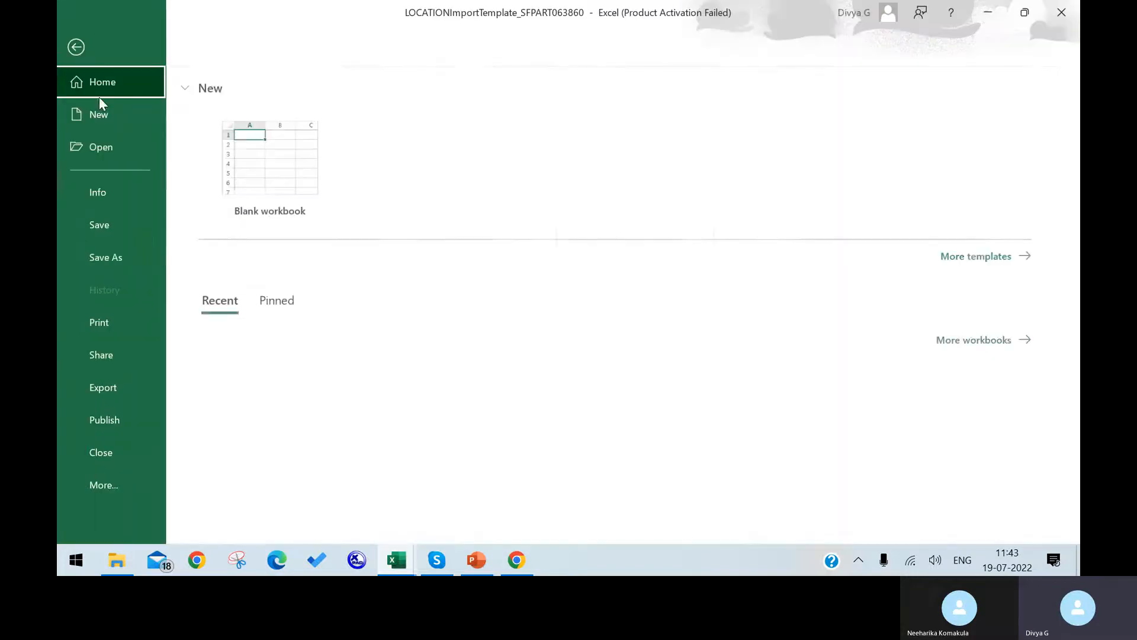
click(131, 231)
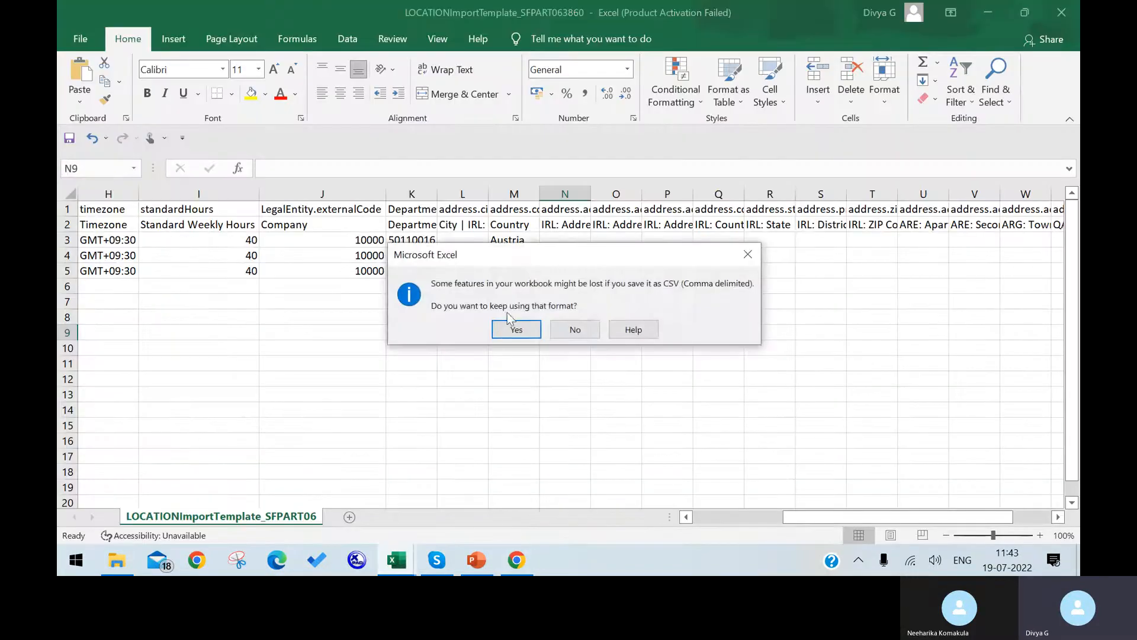
click(513, 330)
click(517, 559)
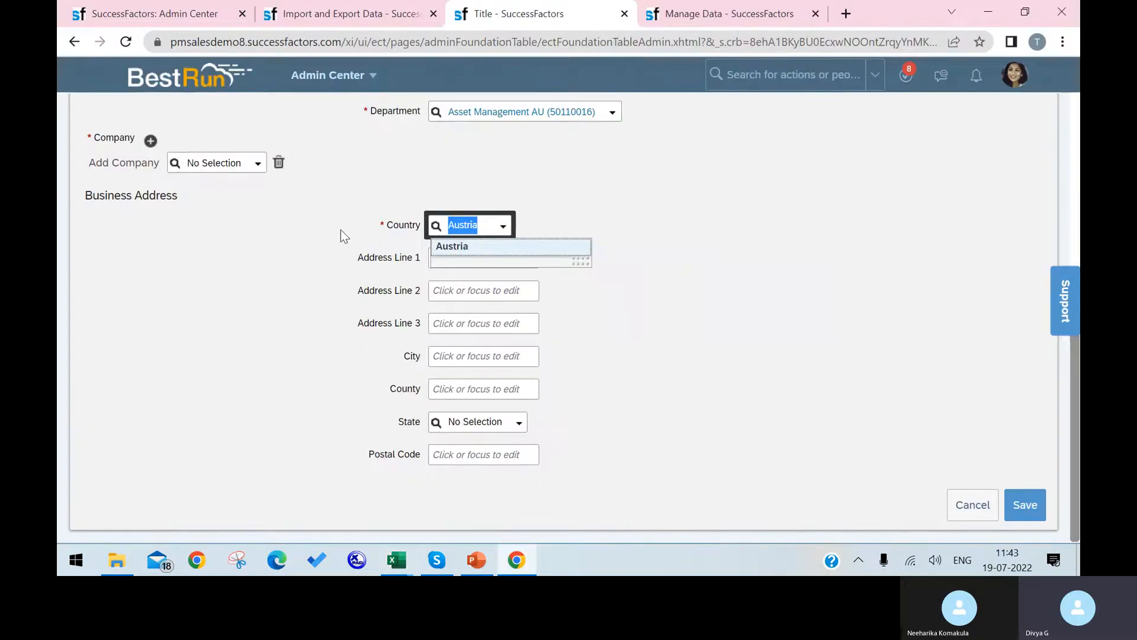
Re-import the updated LOCATIONImportTemplate CSV through Import Foundation Data.
click(207, 13)
scroll(606, 438, down, 3)
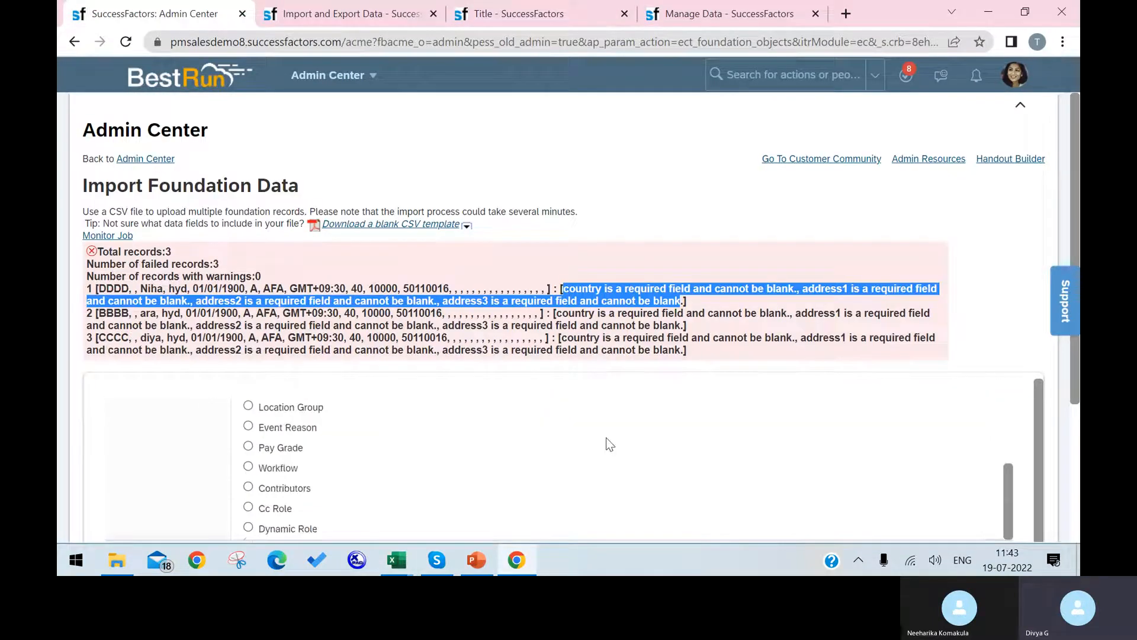
scroll(536, 457, down, 3)
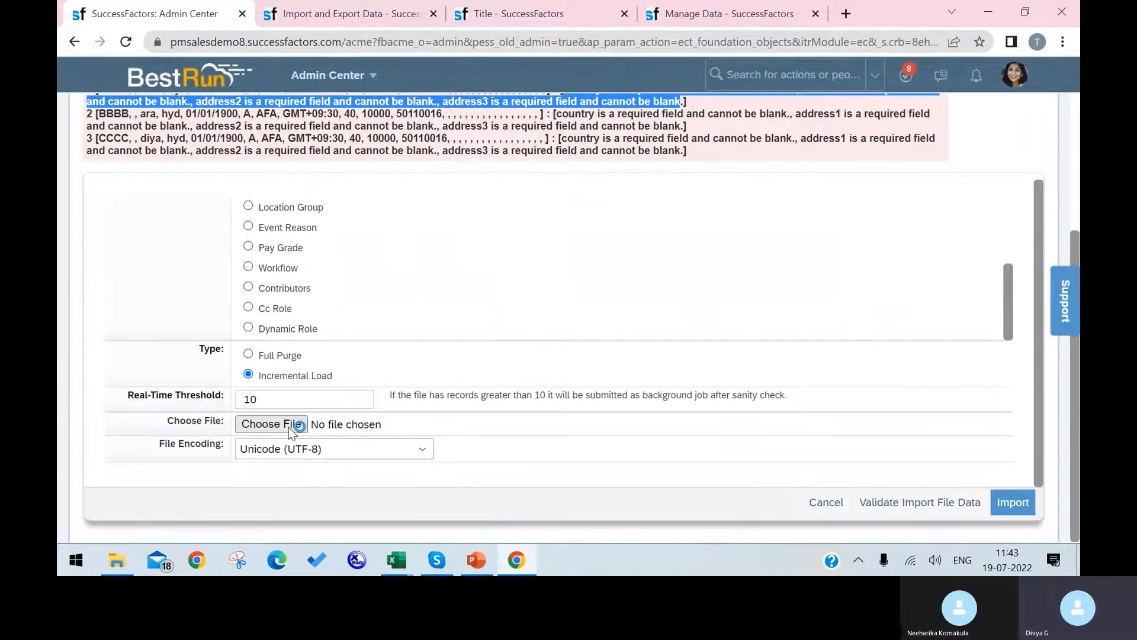
click(271, 423)
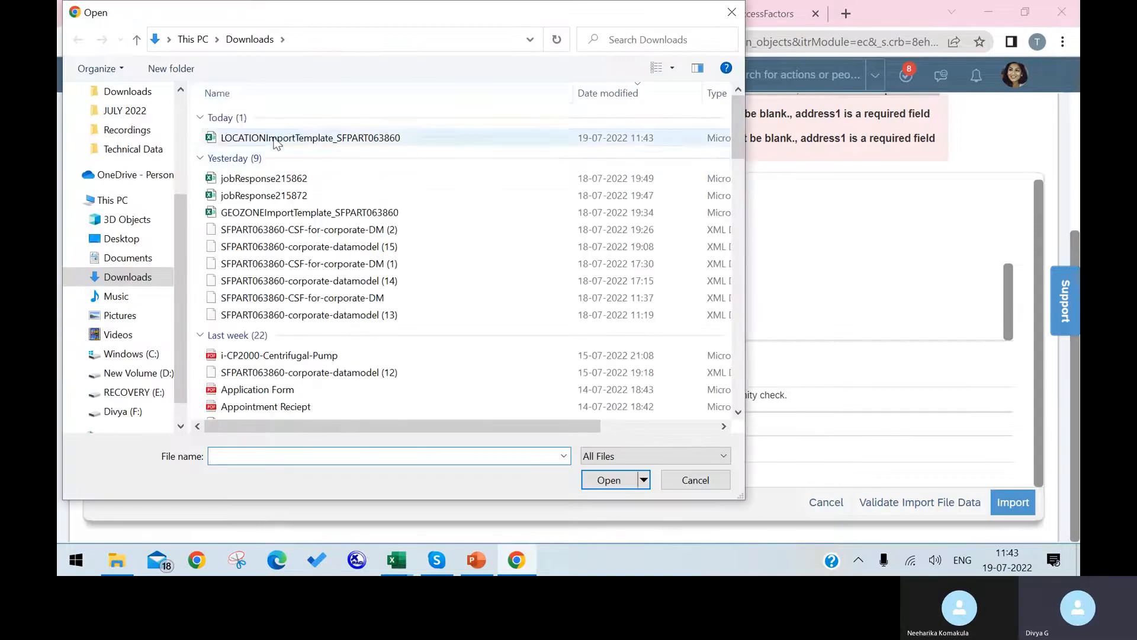
click(308, 138)
click(610, 481)
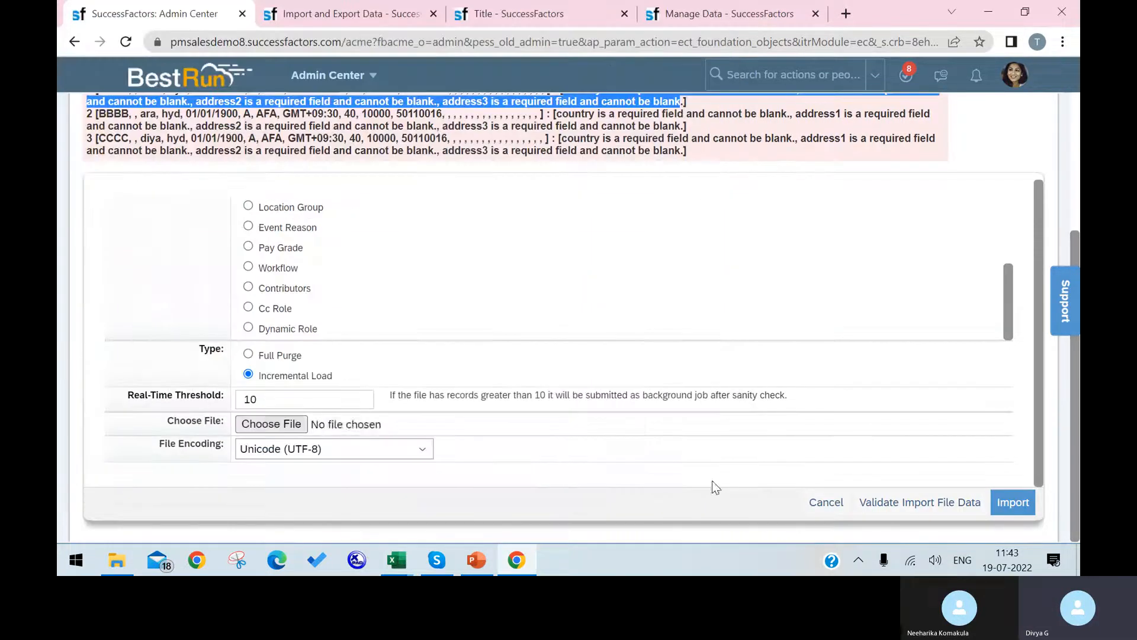
click(1007, 503)
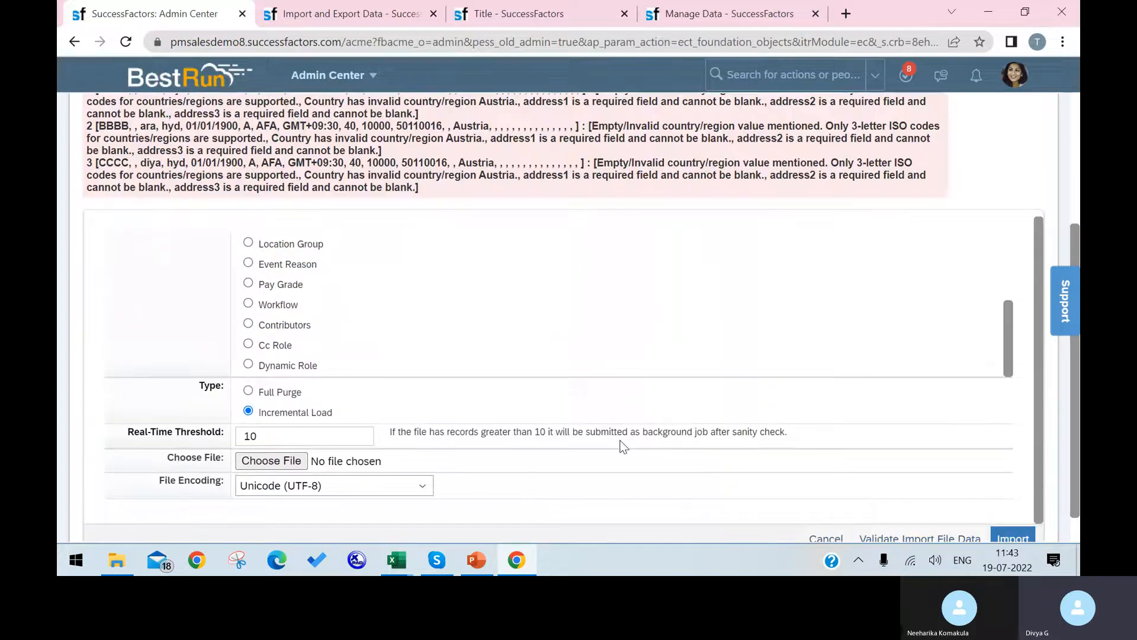
scroll(579, 304, up, 6)
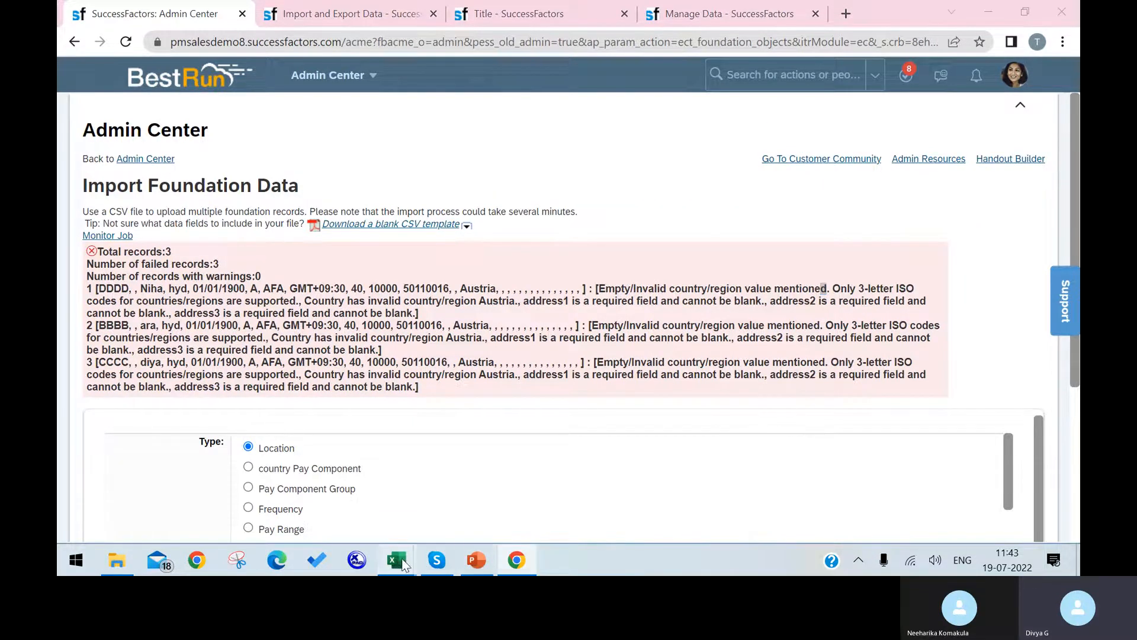
Check the Austria country value in cell M5 of the location template.
mouse_move(397, 560)
click(646, 485)
click(514, 270)
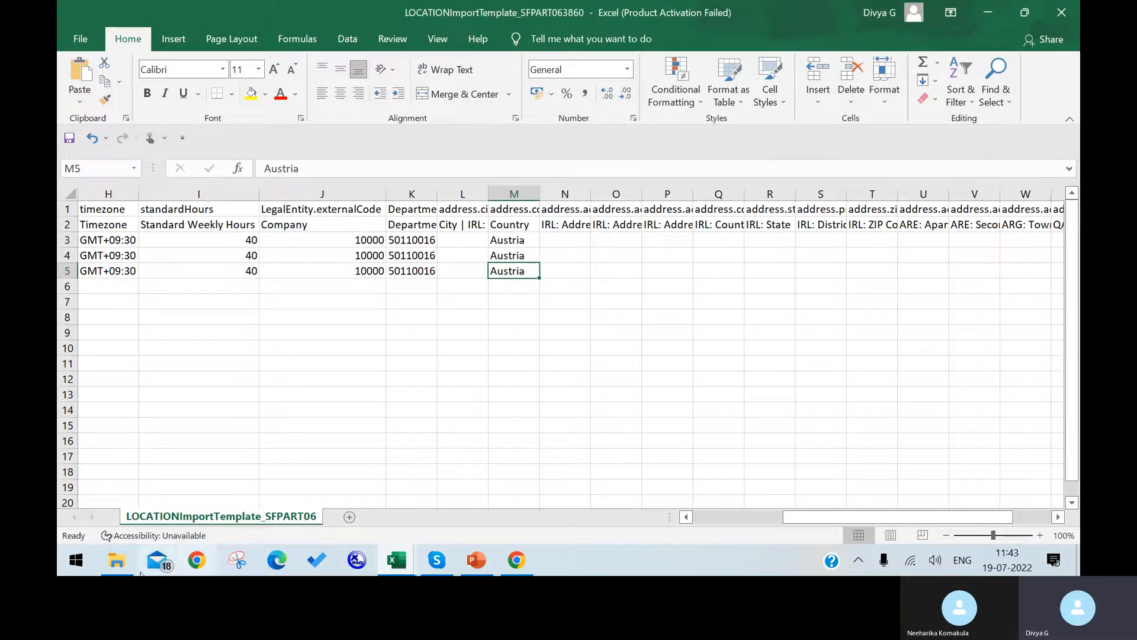
Open SFPART063860-CSF-for-corporate-DM from Downloads with Edit with XmlPad.
click(142, 492)
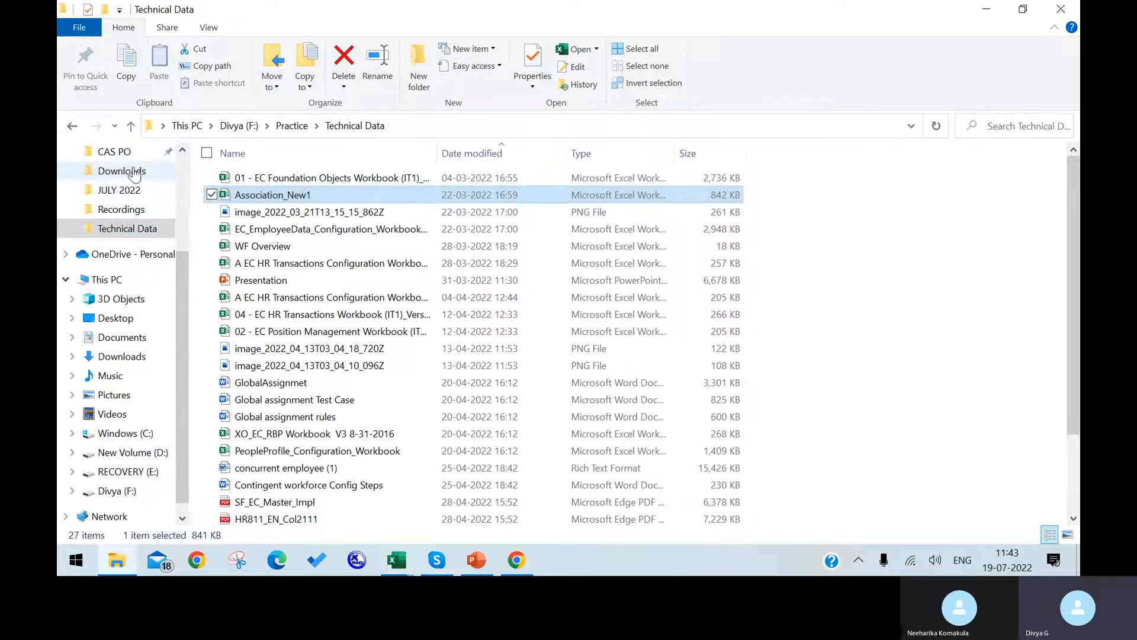
click(124, 357)
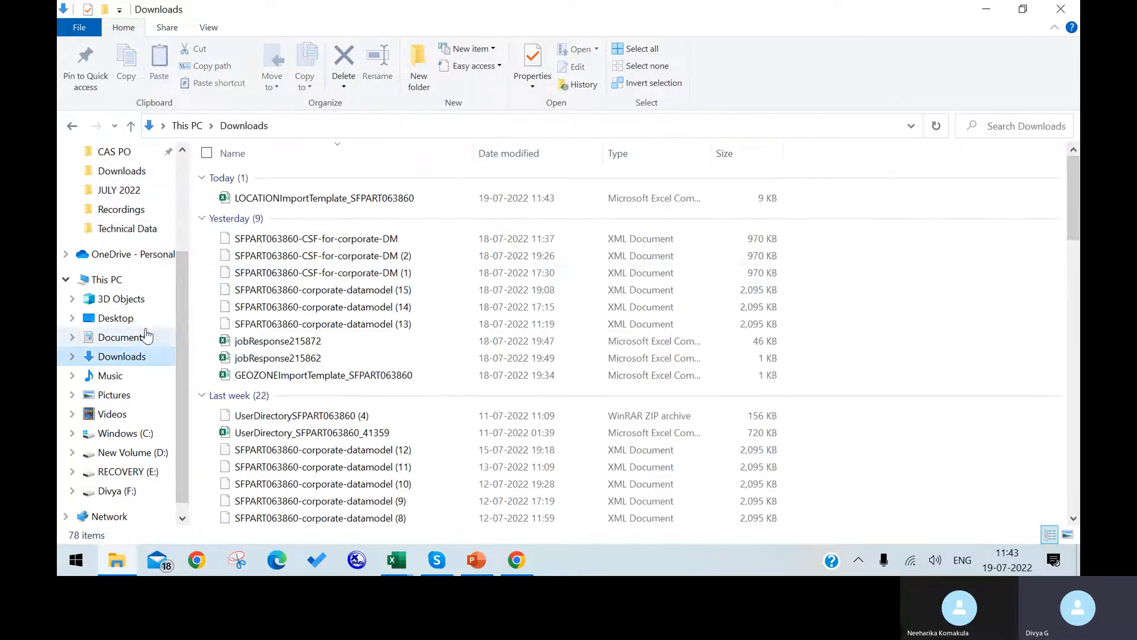
click(326, 237)
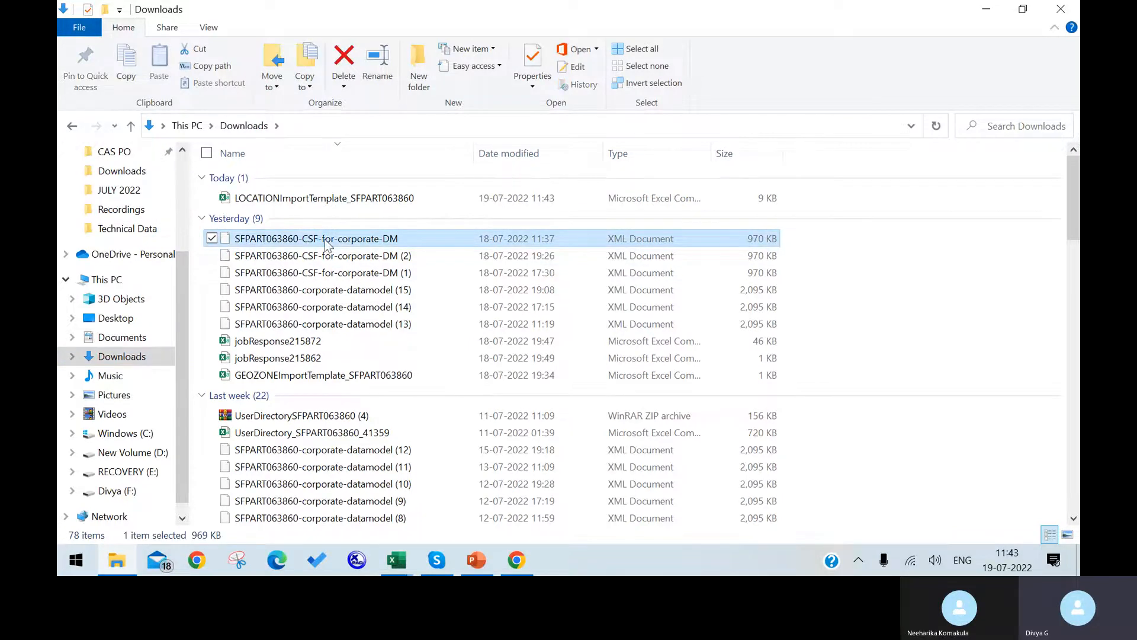
right_click(325, 238)
click(256, 203)
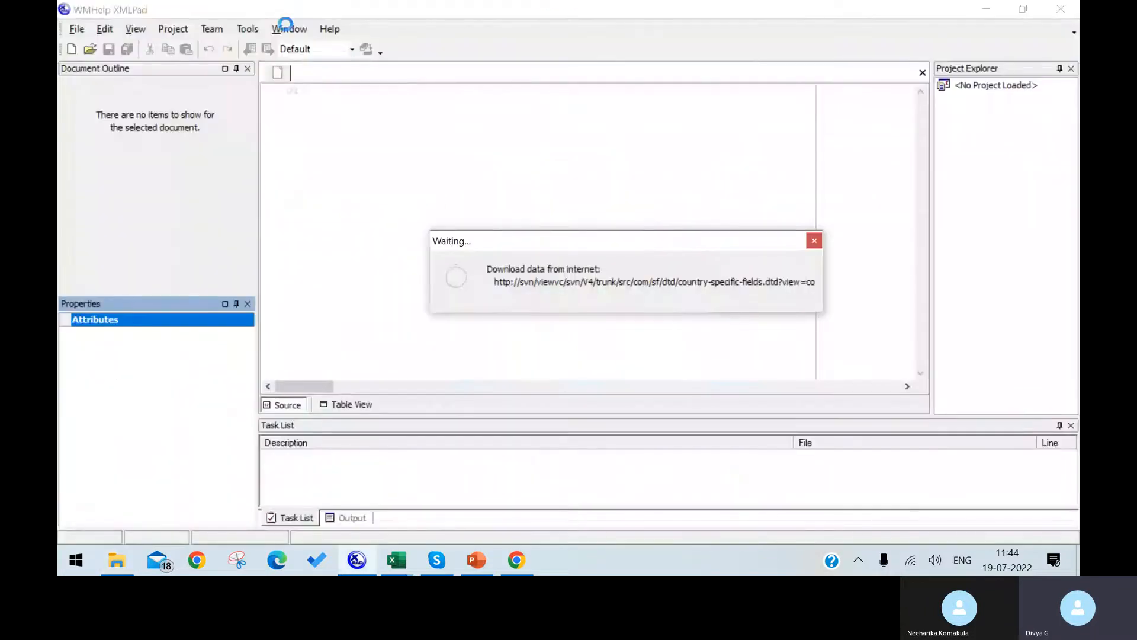
Show the XML as a table and expand country entries to view ids like ARG and AUS.
click(810, 243)
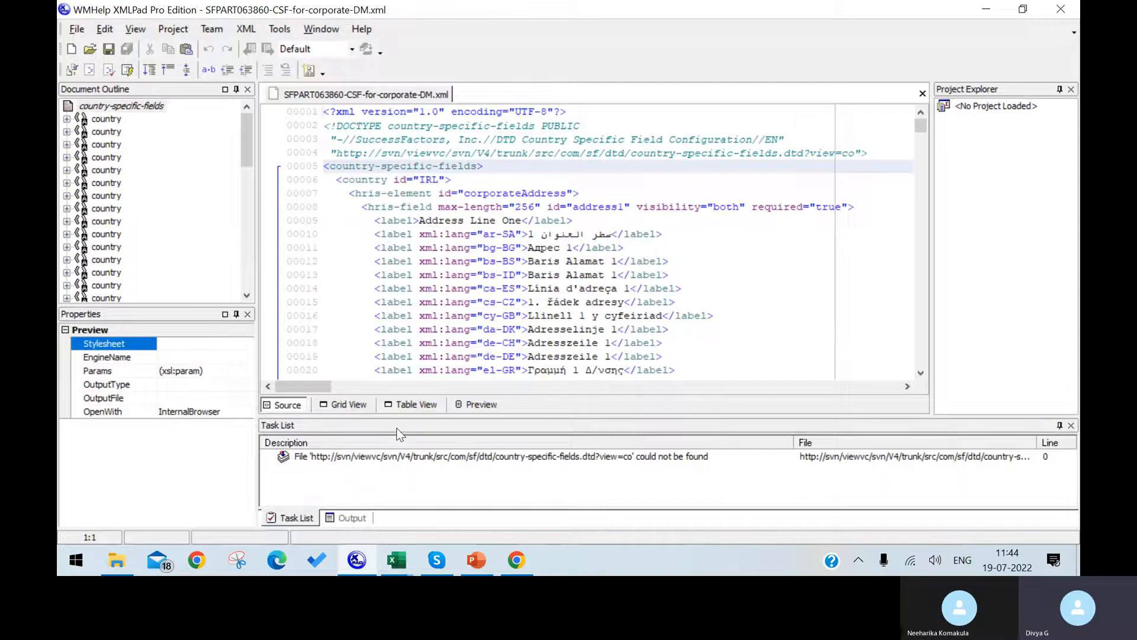
click(411, 404)
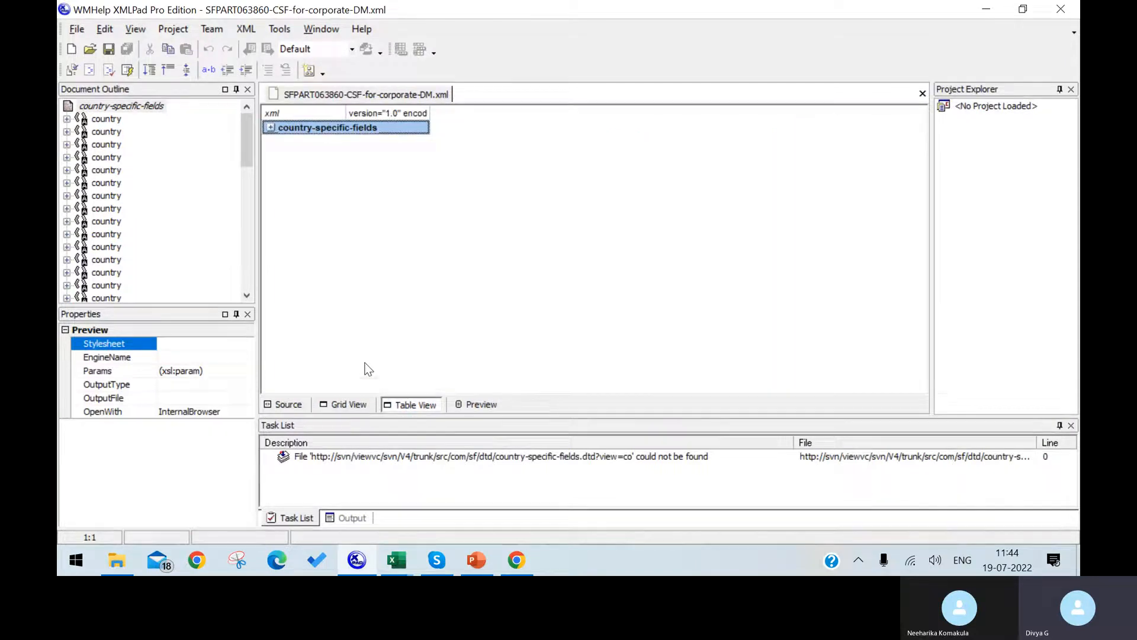
click(271, 127)
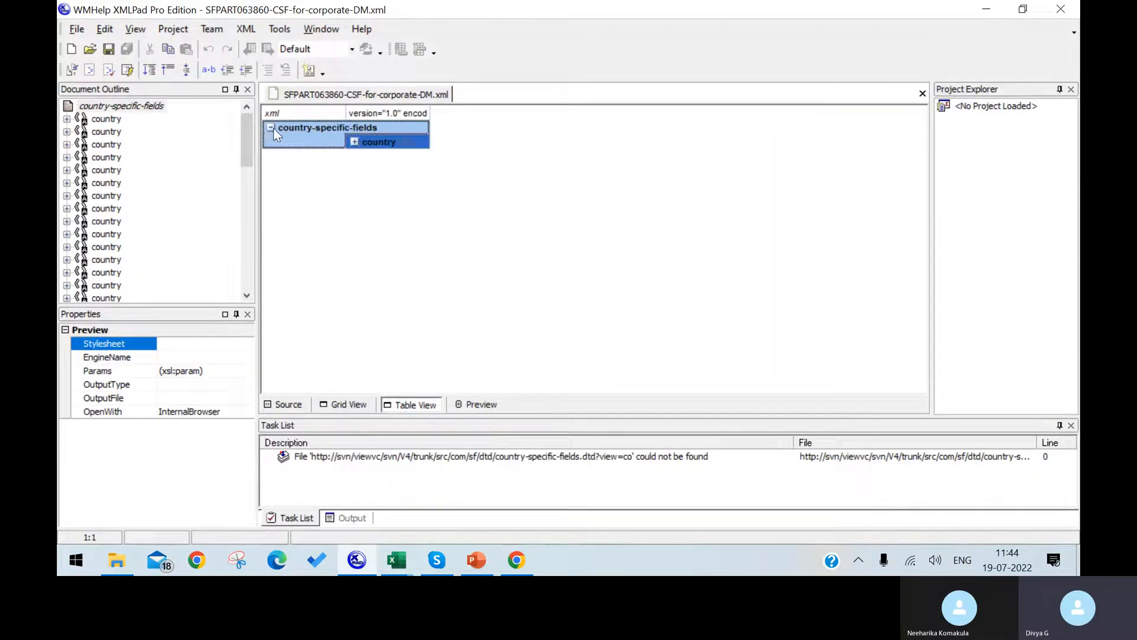
click(355, 141)
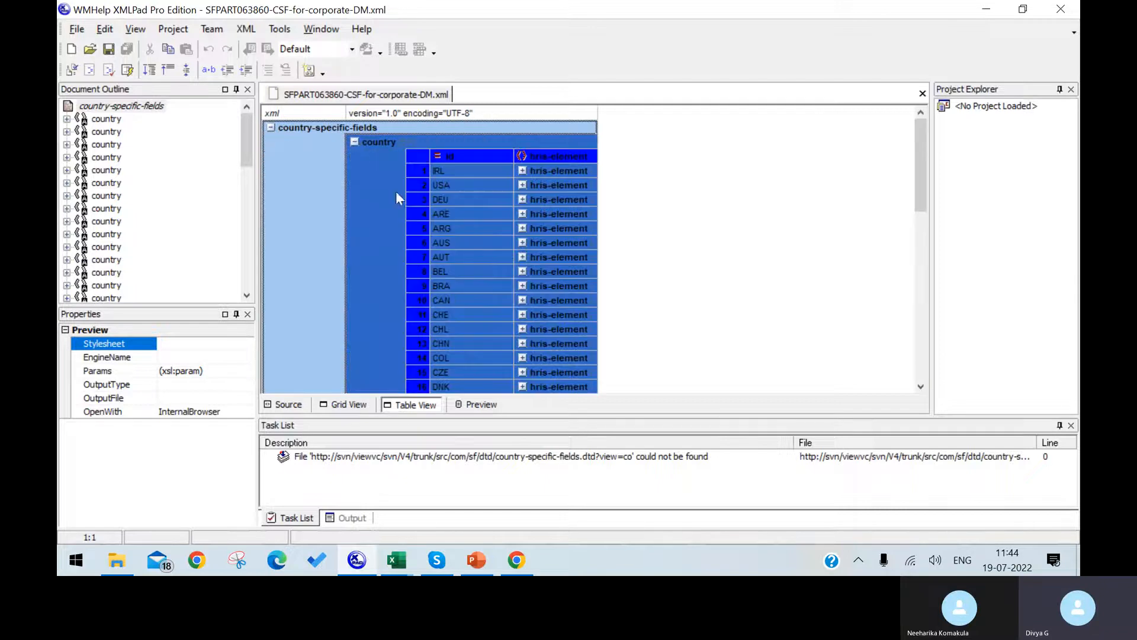
click(471, 228)
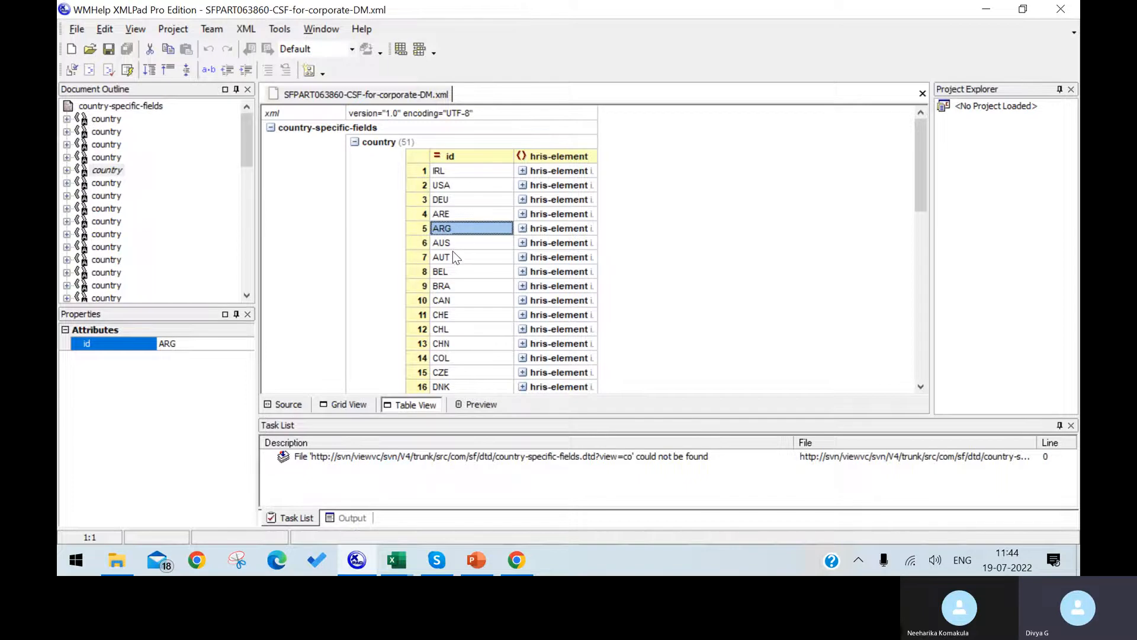
click(453, 244)
Return to the location template and select the Austria value in cell M3.
mouse_move(396, 559)
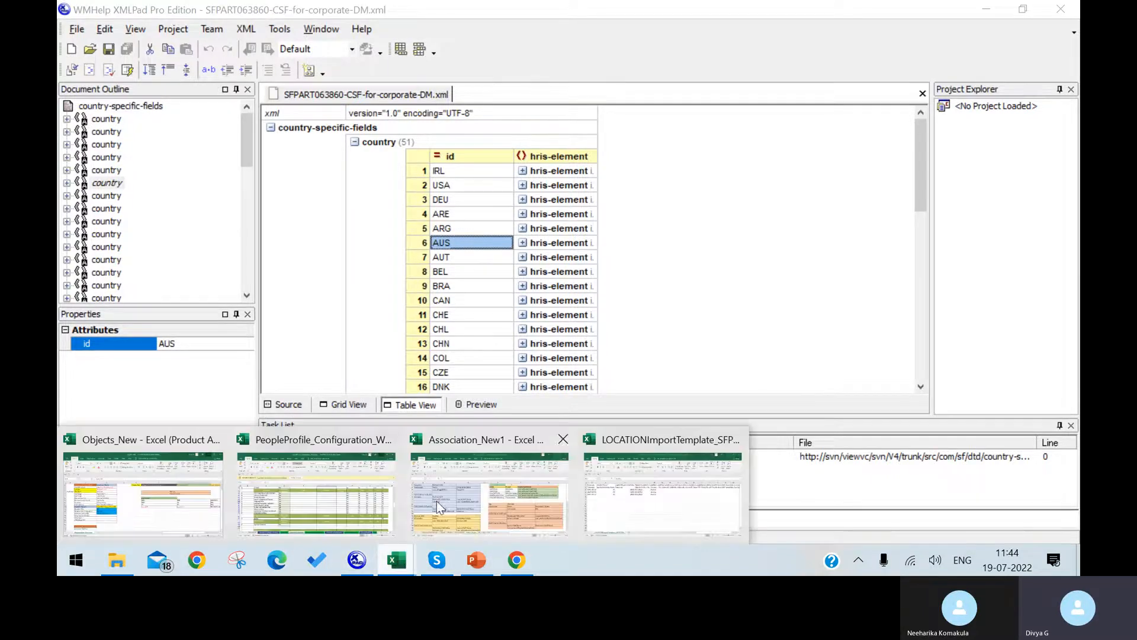
click(638, 468)
click(518, 241)
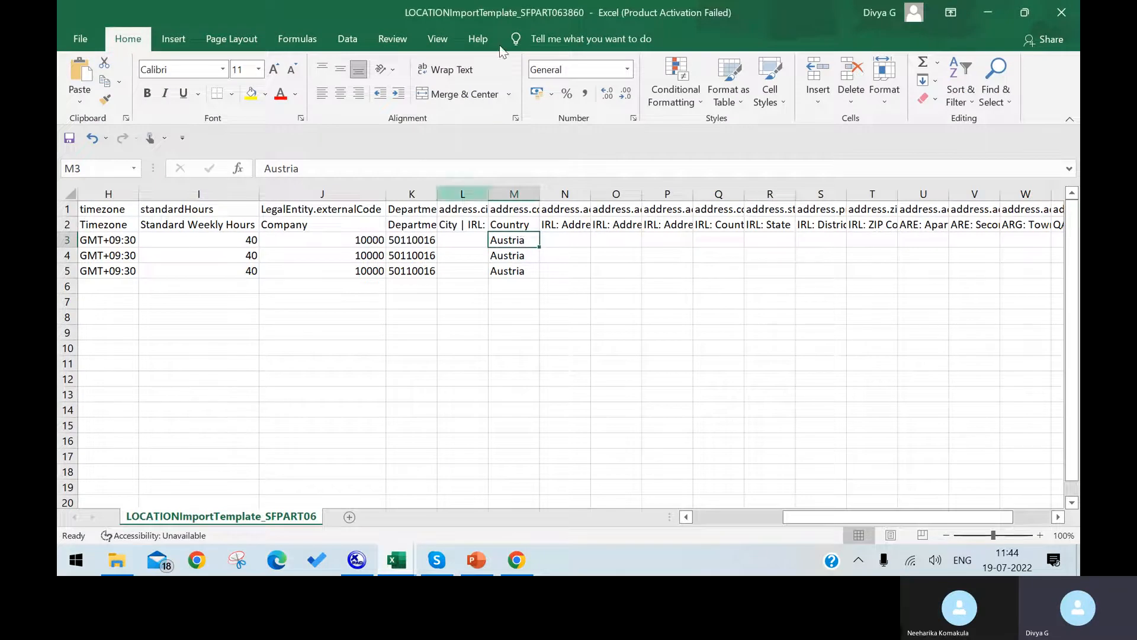
Back in the location template, change cell M3 from Austria to AUS.
click(517, 560)
click(356, 562)
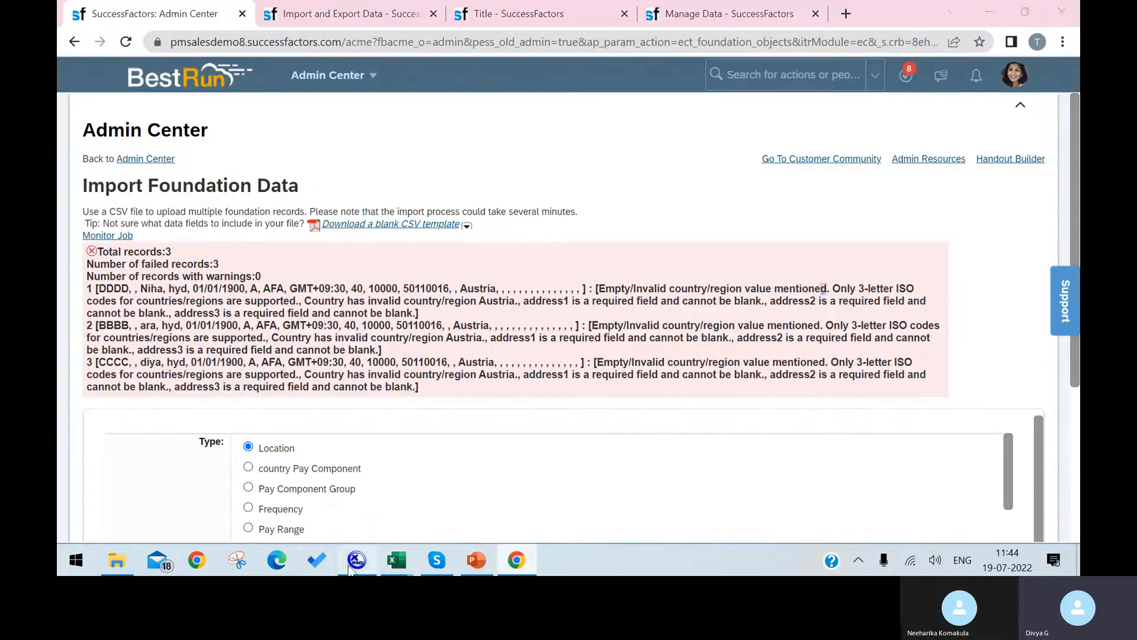
click(355, 563)
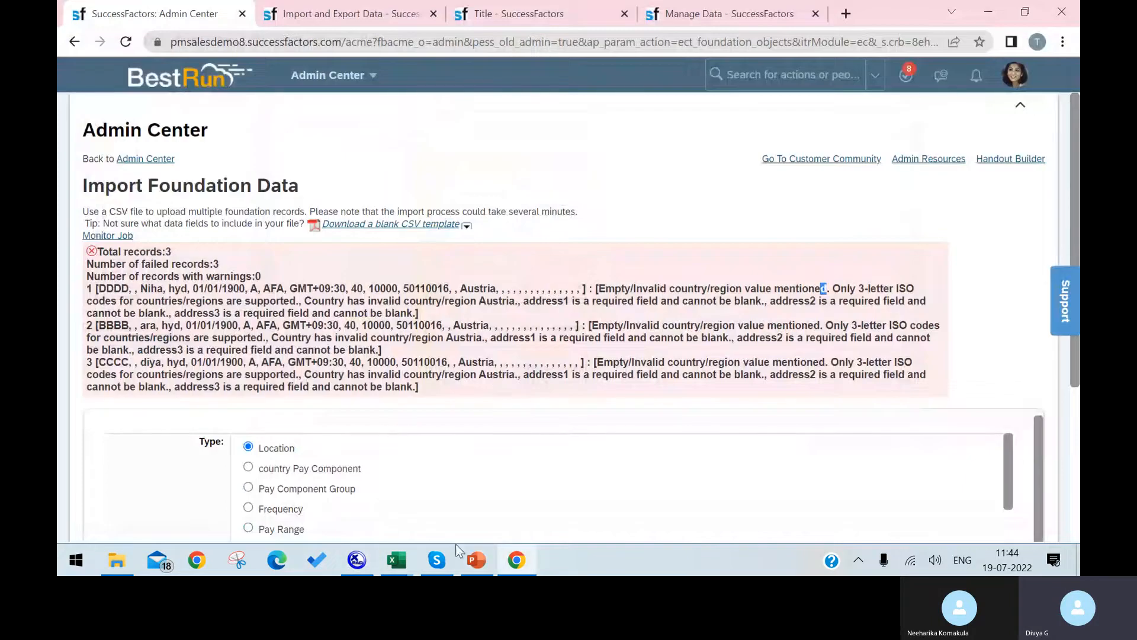
mouse_move(397, 560)
click(722, 465)
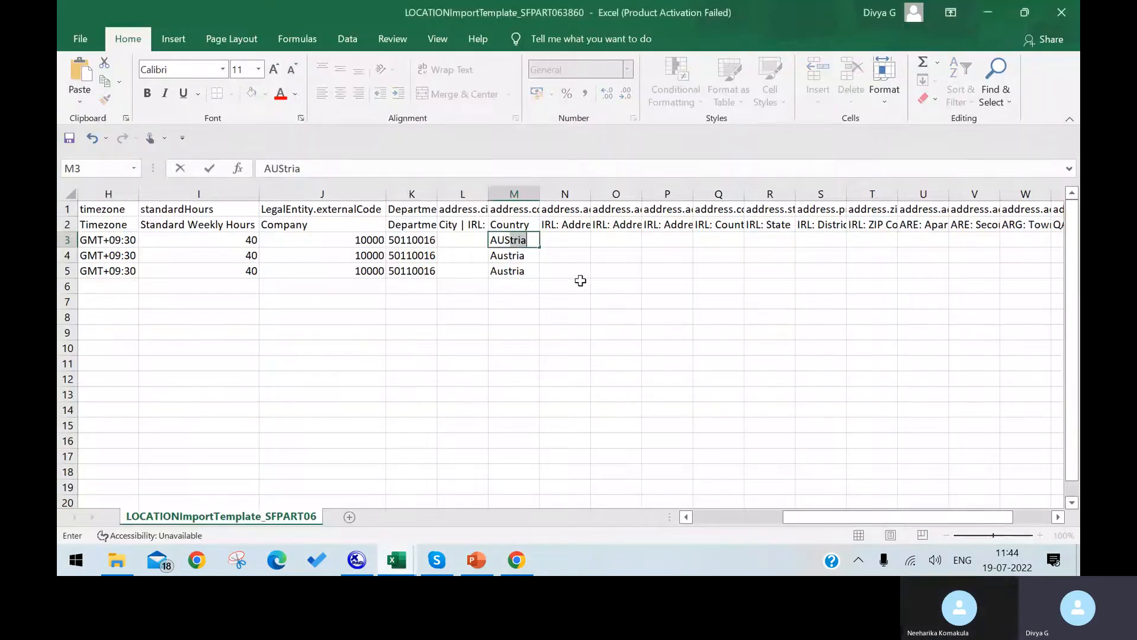
key(Down)
key(Up)
key(Delete)
text(AUS)
key(Delete)
key(Return)
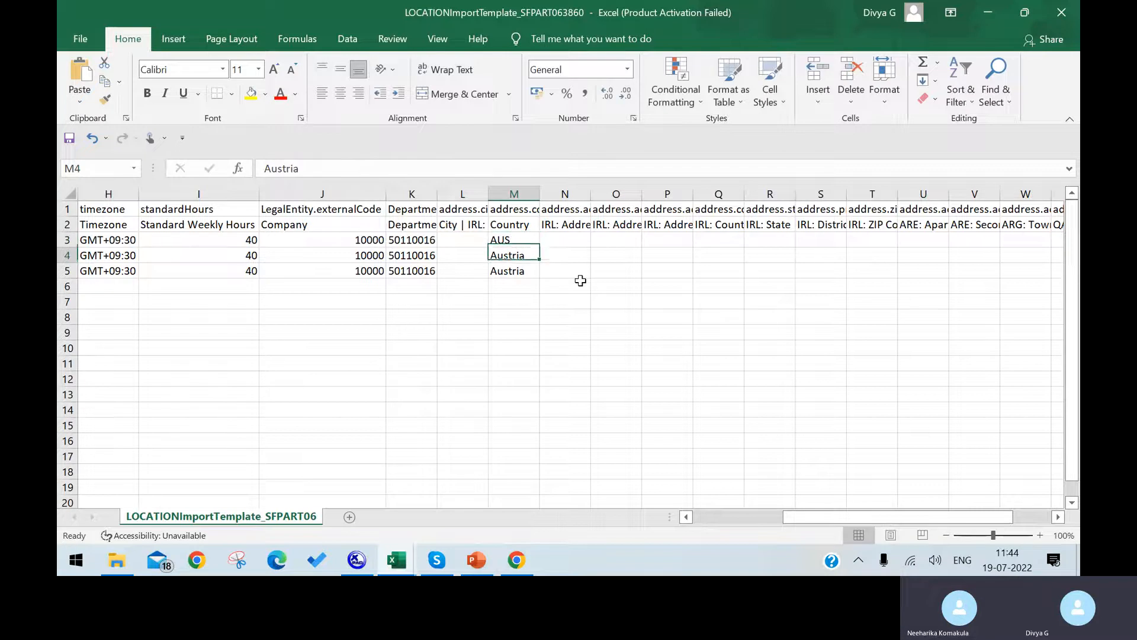
Enter AUS in Country cells M4 and M5.
text(AUS)
key(Return)
text(AUS)
key(Delete)
key(Return)
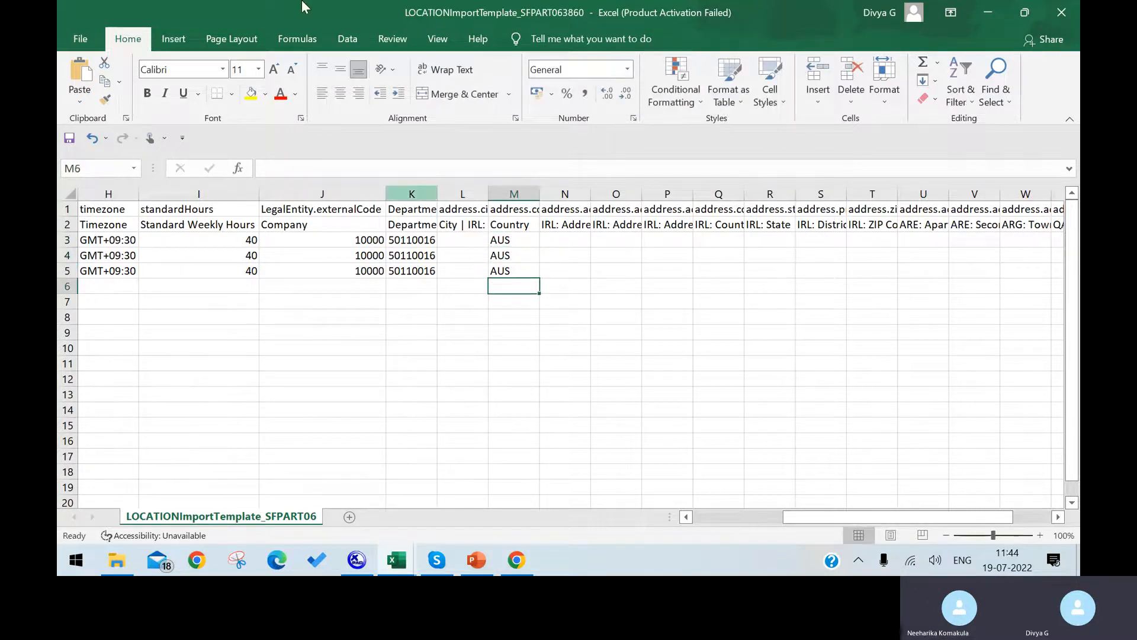
Save the workbook, keeping the CSV format.
click(80, 39)
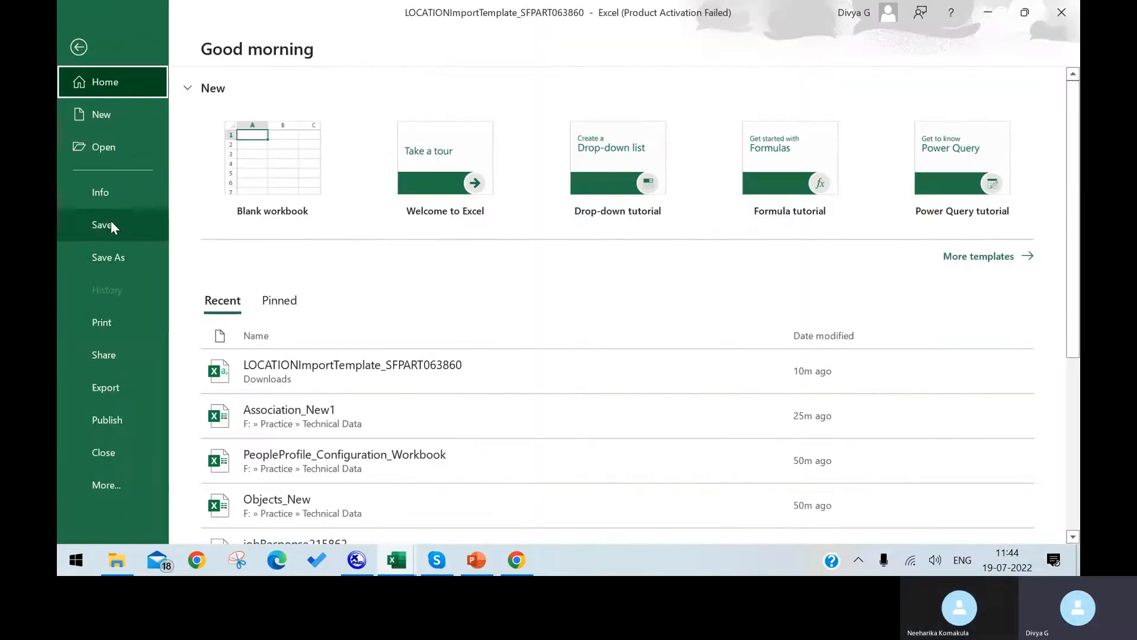
click(112, 222)
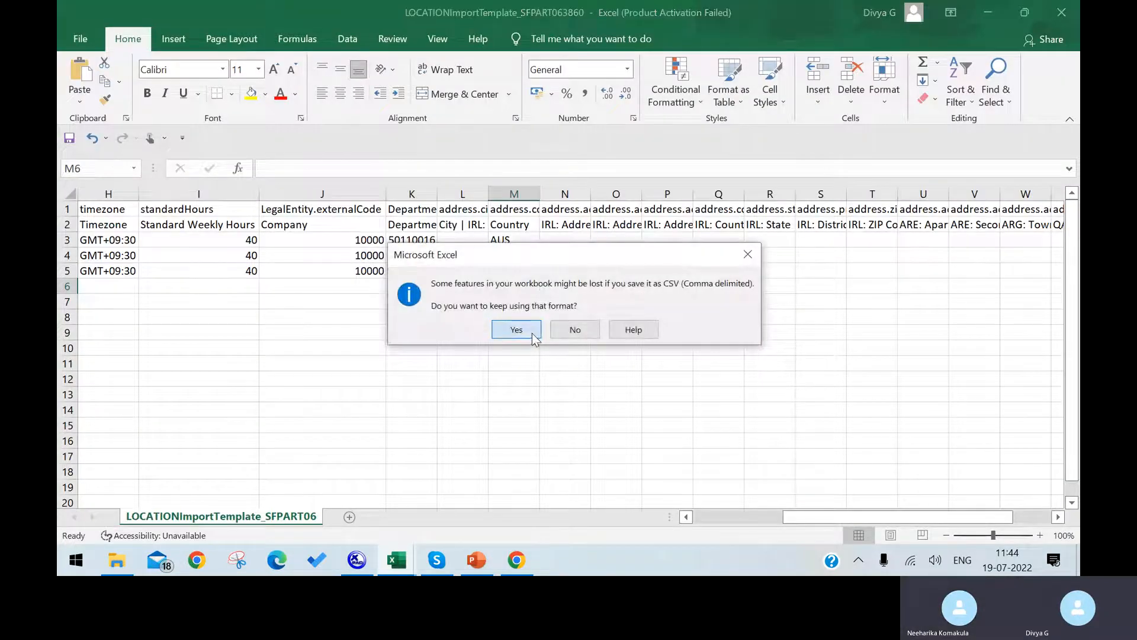
click(532, 334)
Upload the saved LOCATIONImportTemplate file and validate its data.
click(516, 559)
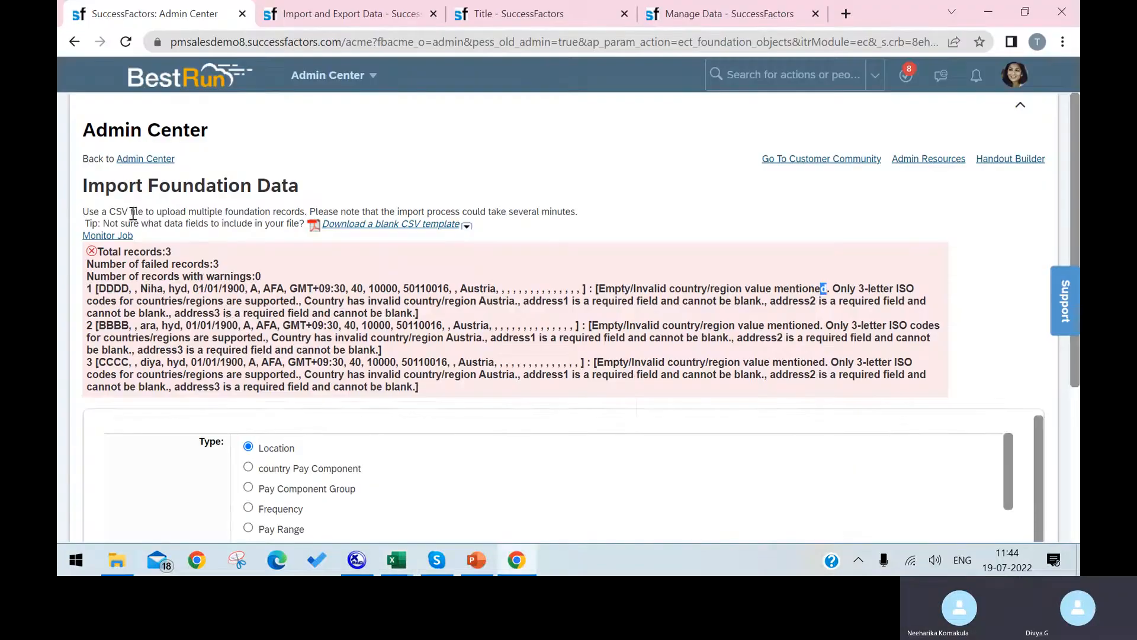
scroll(368, 385, down, 4)
click(282, 426)
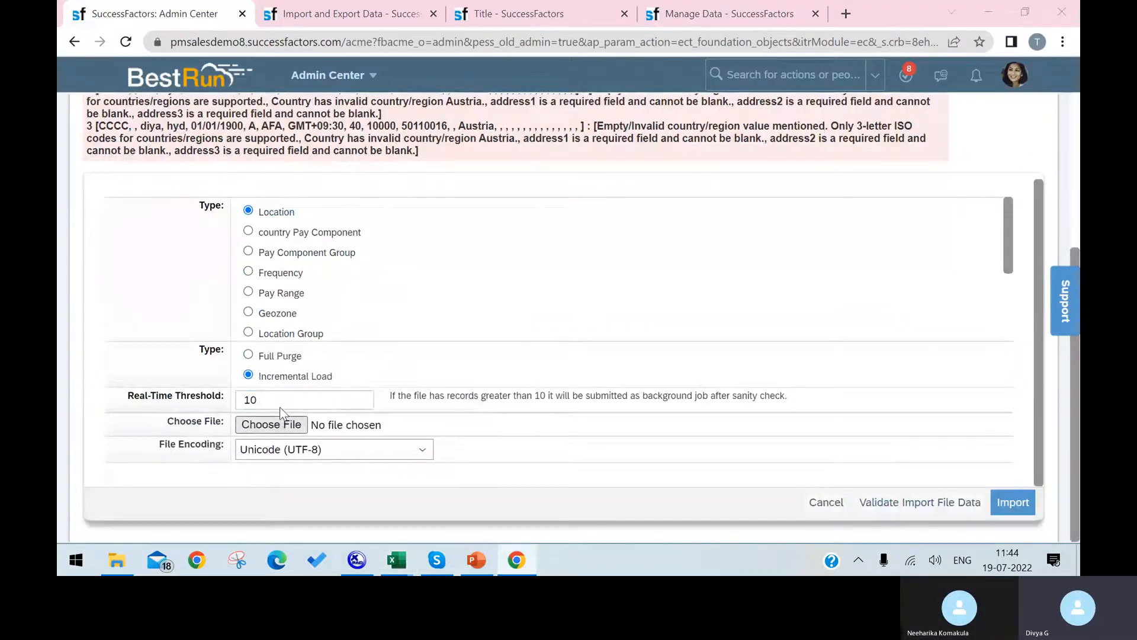
click(270, 139)
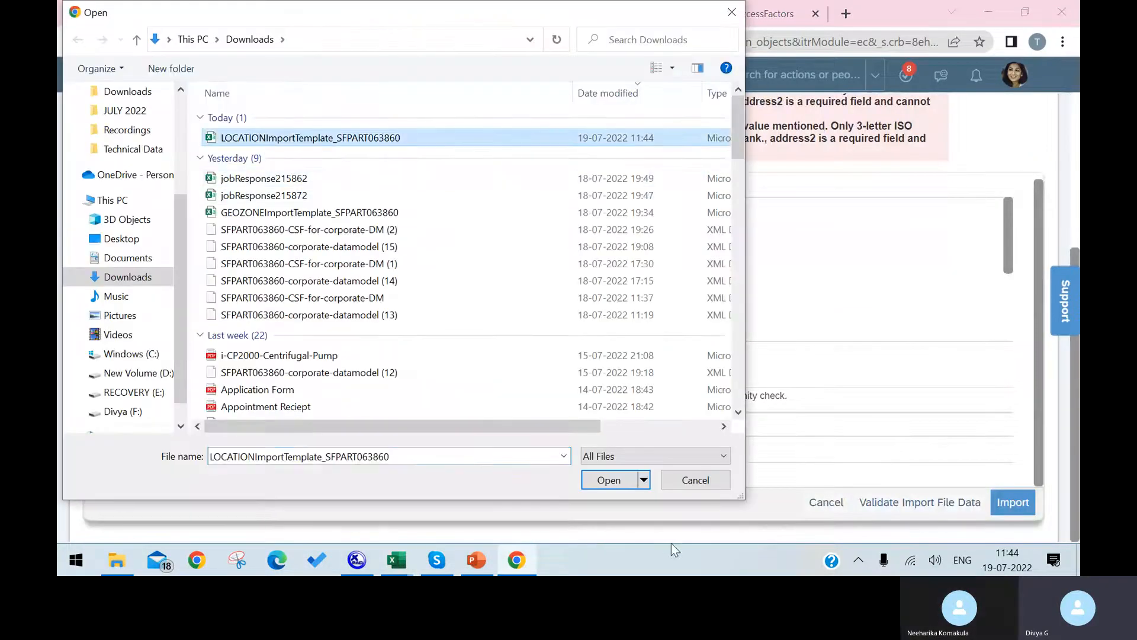
click(616, 481)
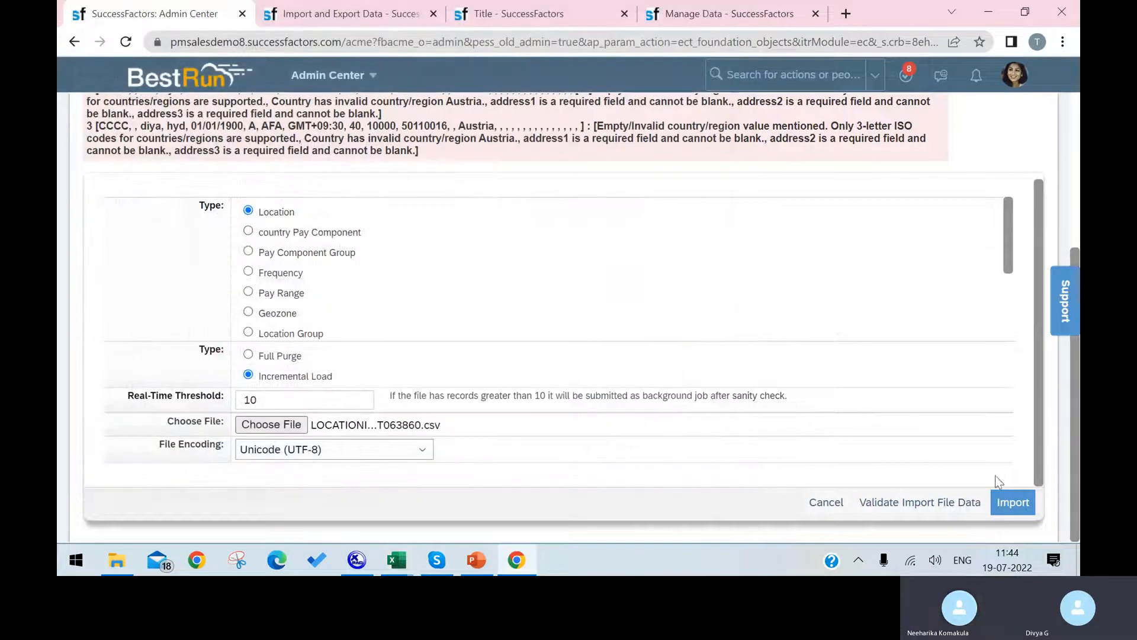
click(909, 503)
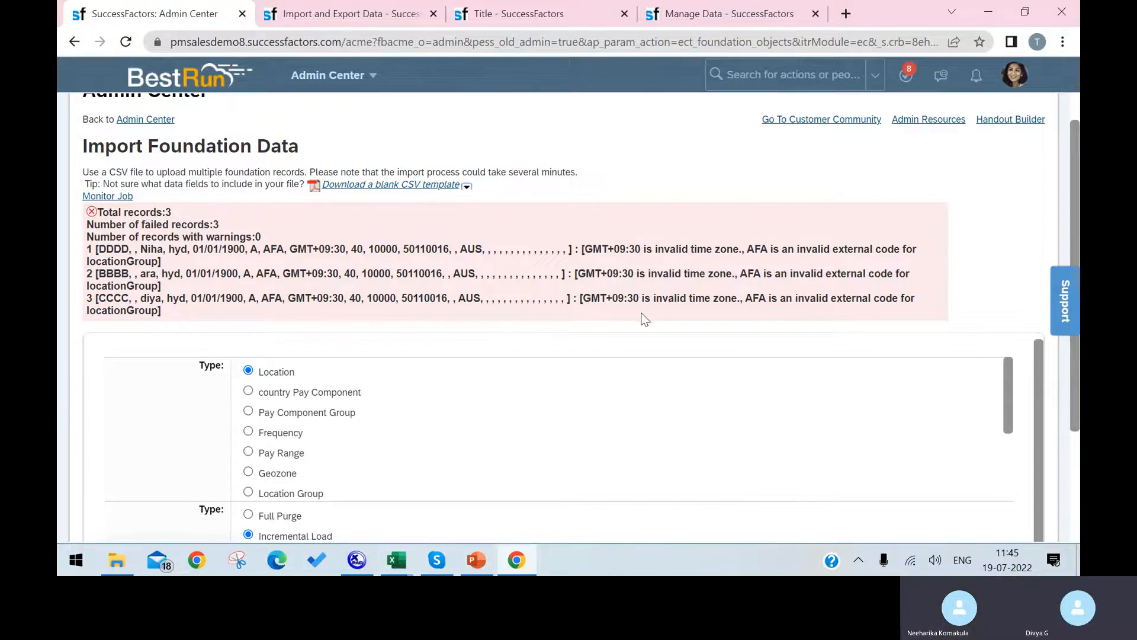
Review the errors and open the manual location entry form, keeping country Austria.
scroll(641, 316, down, 5)
scroll(641, 315, up, 5)
click(332, 13)
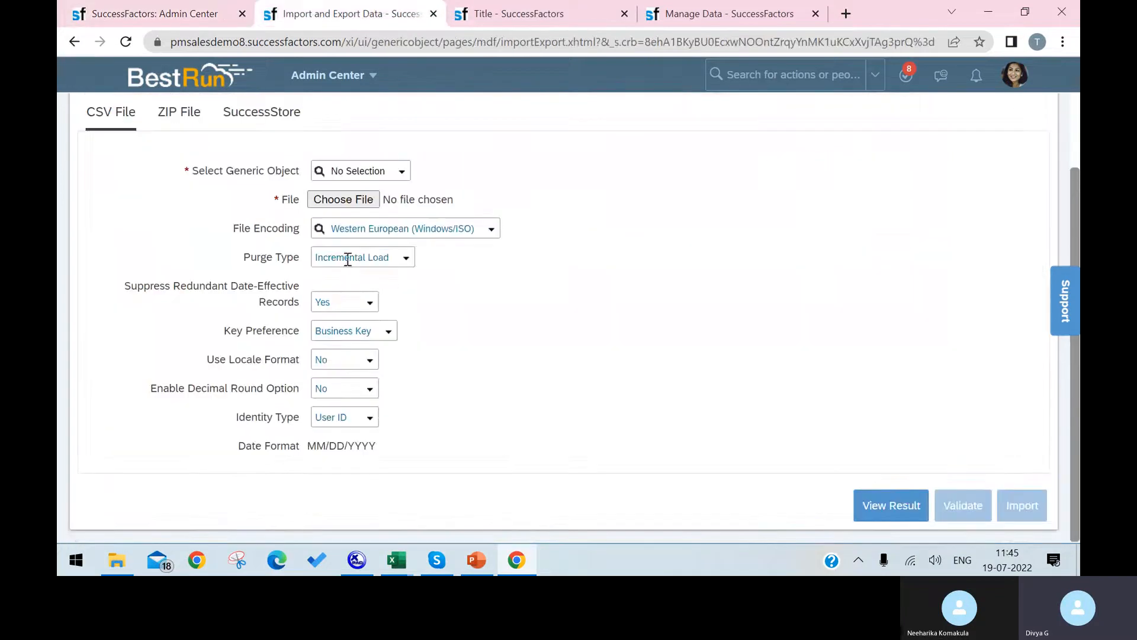
click(533, 13)
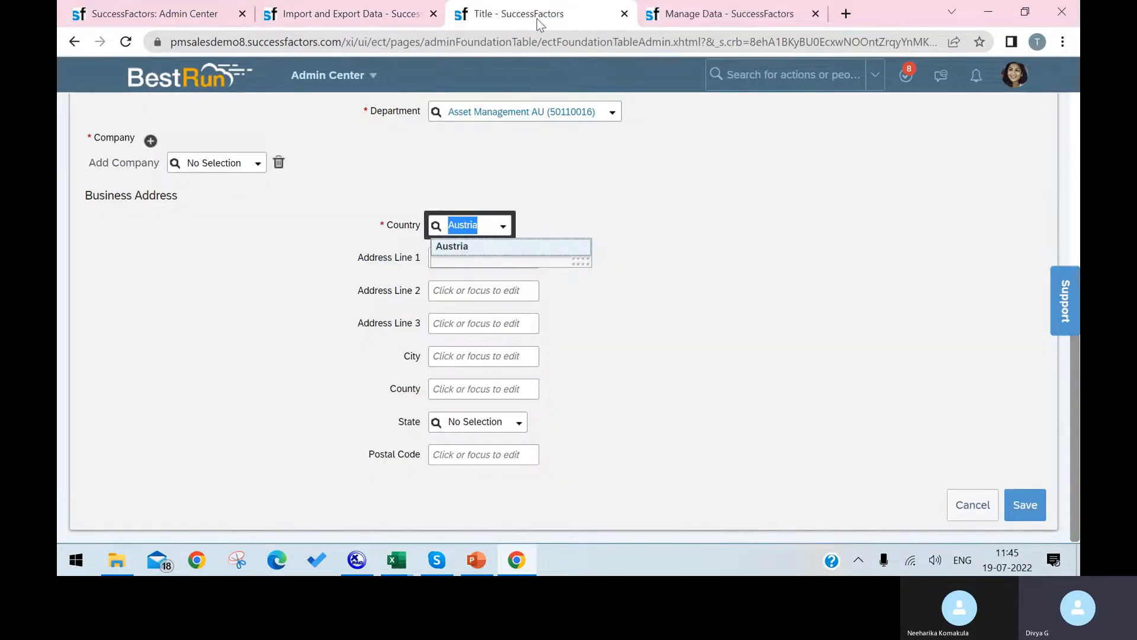
click(727, 252)
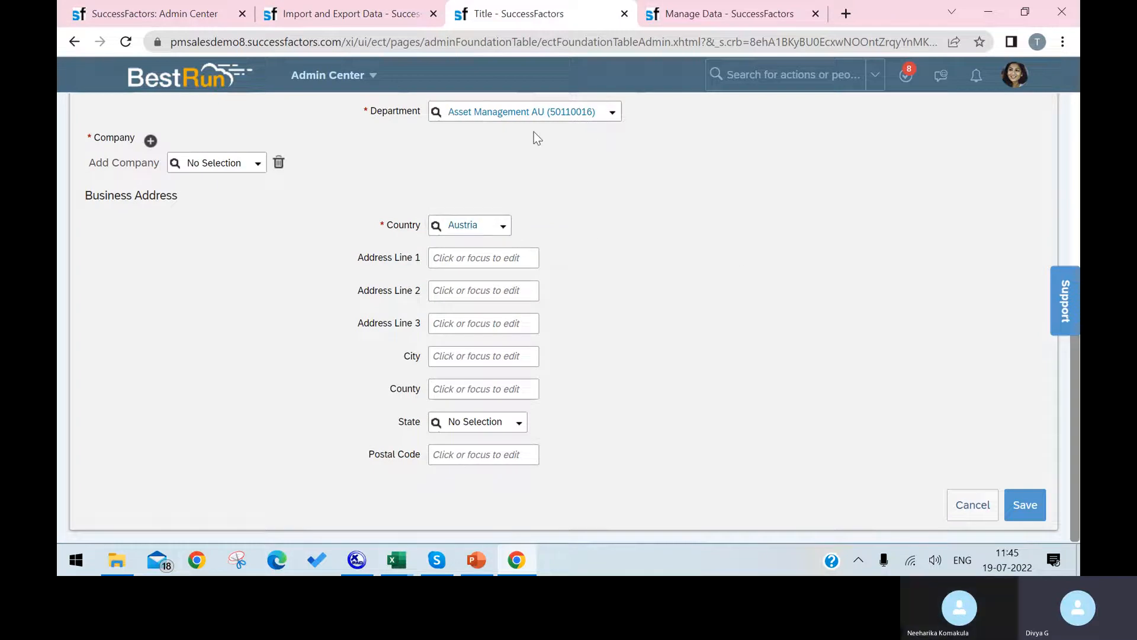
Set the location form's Timezone to America/Adak (GMT-09:00) and select its text.
scroll(520, 147, up, 5)
click(541, 254)
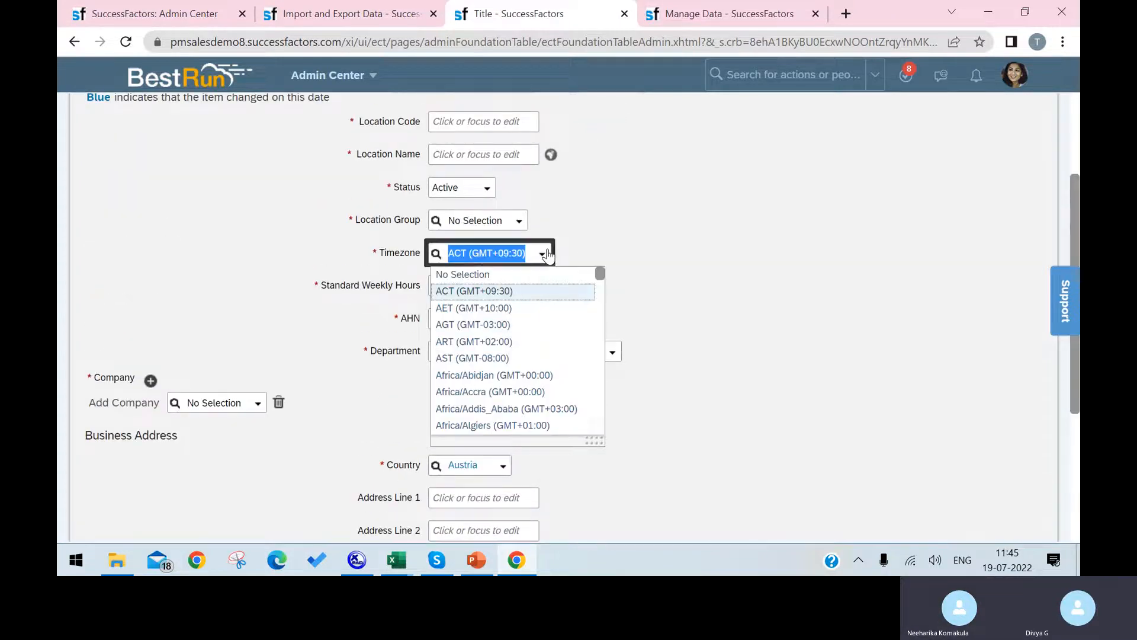
click(468, 251)
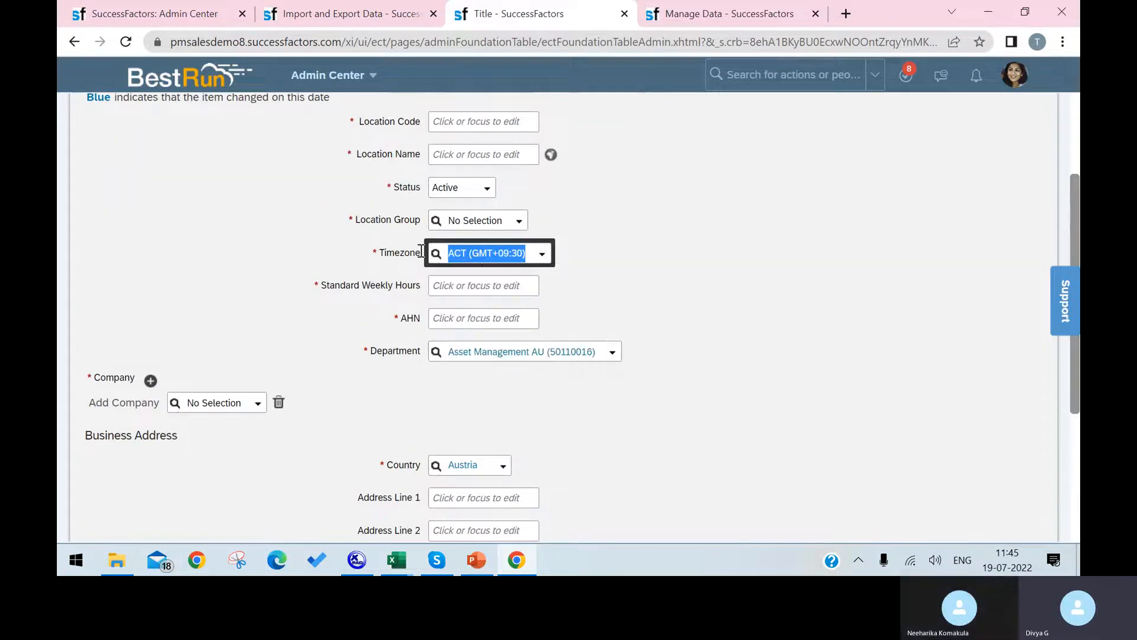
click(540, 254)
scroll(524, 398, down, 5)
scroll(525, 398, down, 5)
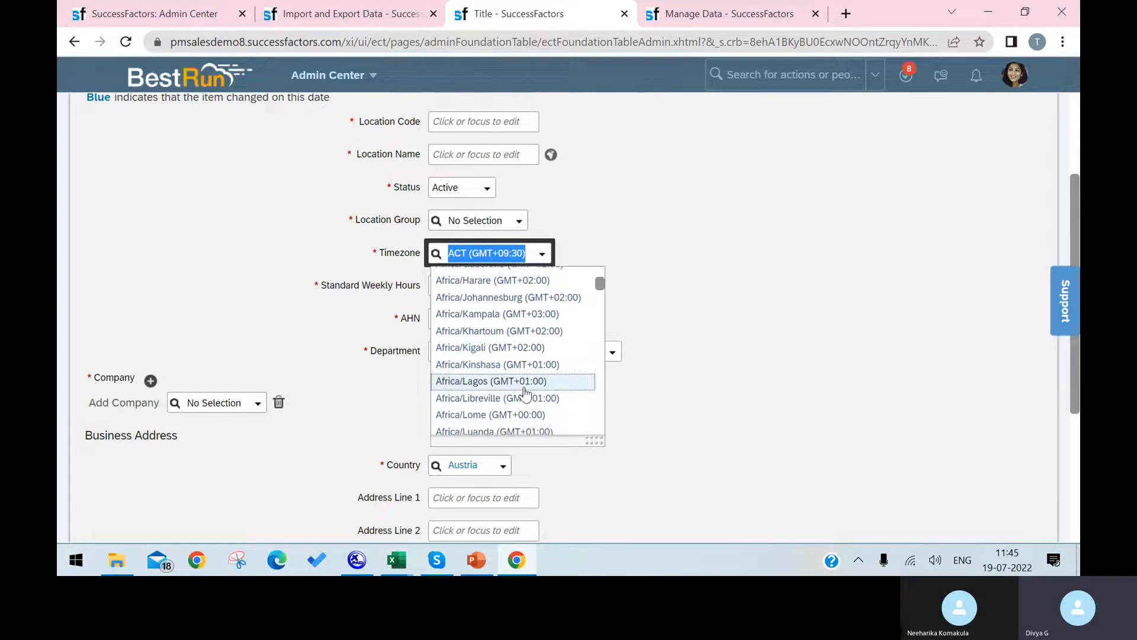
scroll(526, 391, down, 5)
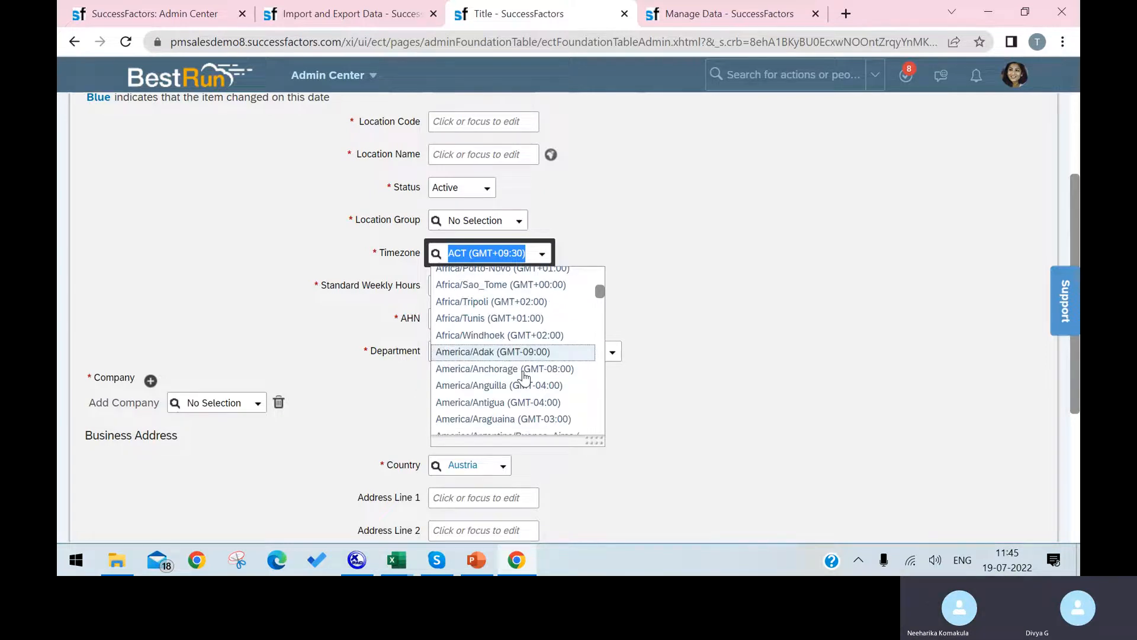
click(529, 353)
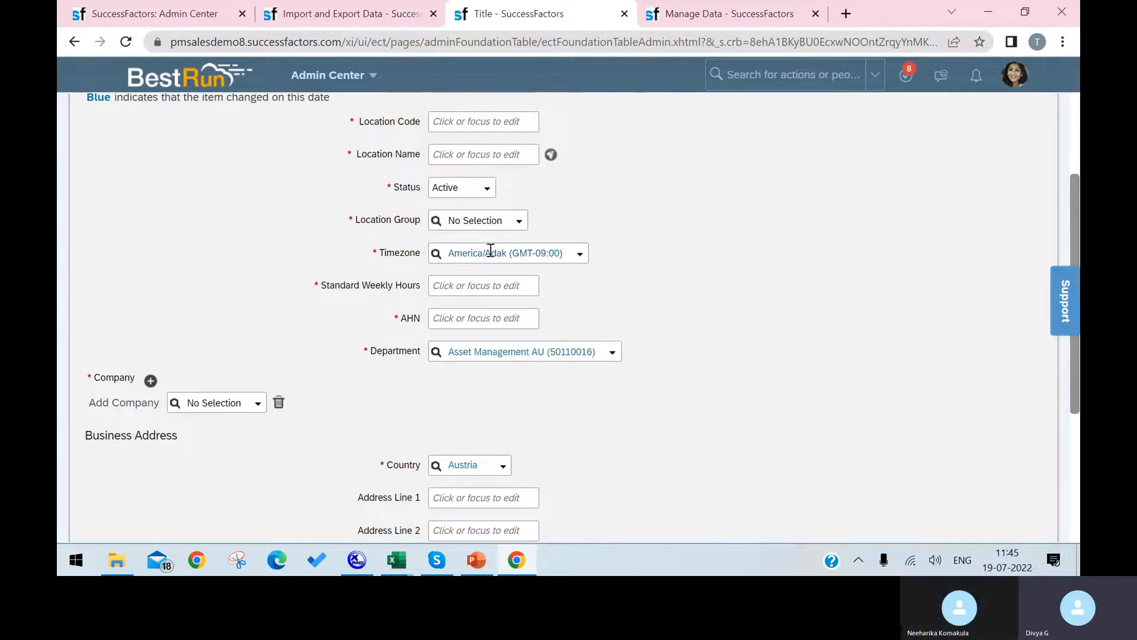
click(450, 252)
key(ctrl+c)
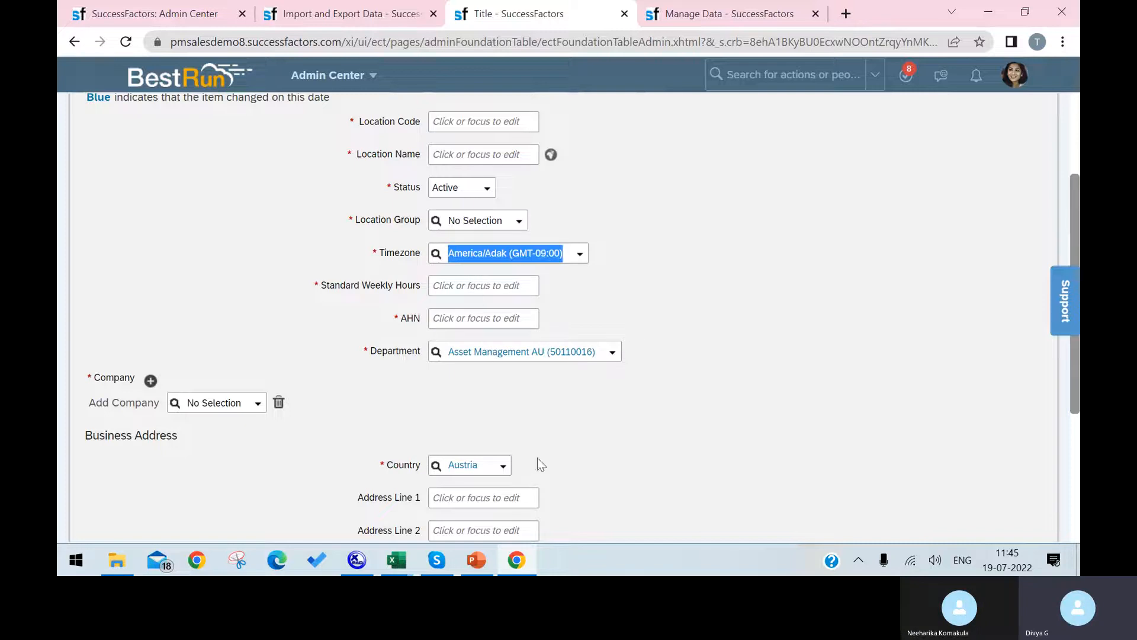
click(397, 559)
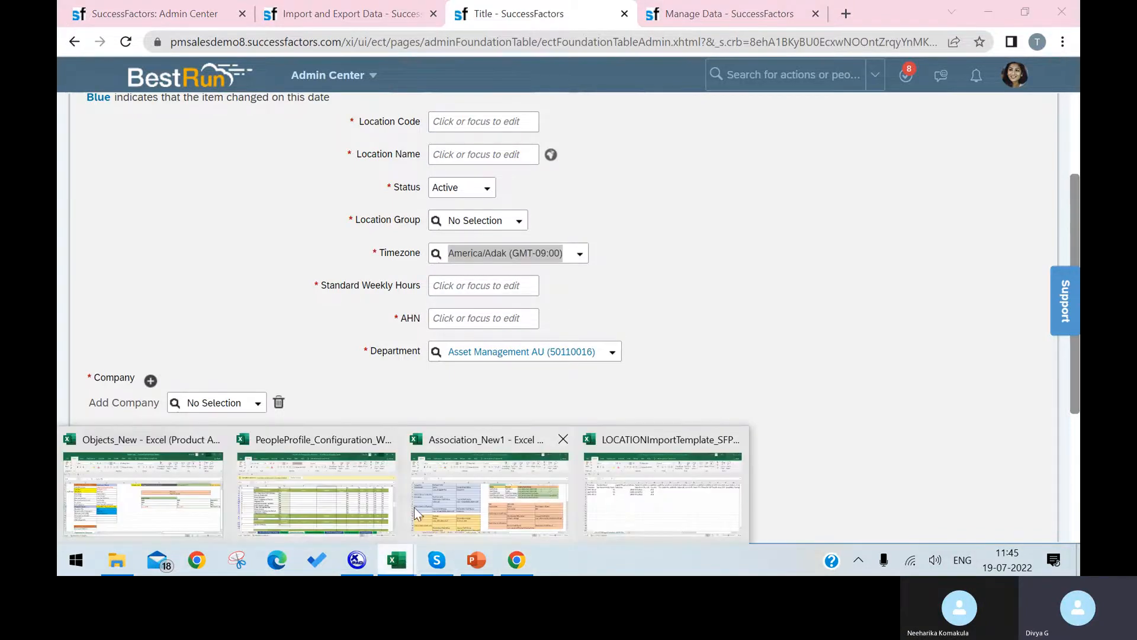
Paste America/Adak (GMT-09:00) over the timezone in cell H3.
click(596, 481)
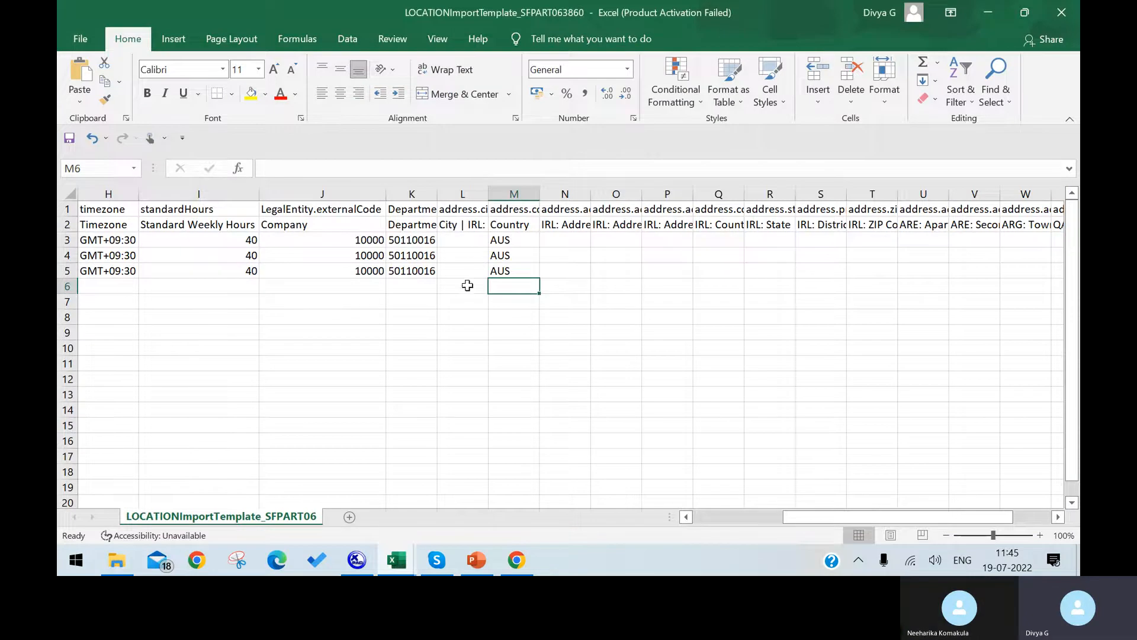
drag(842, 513, 752, 514)
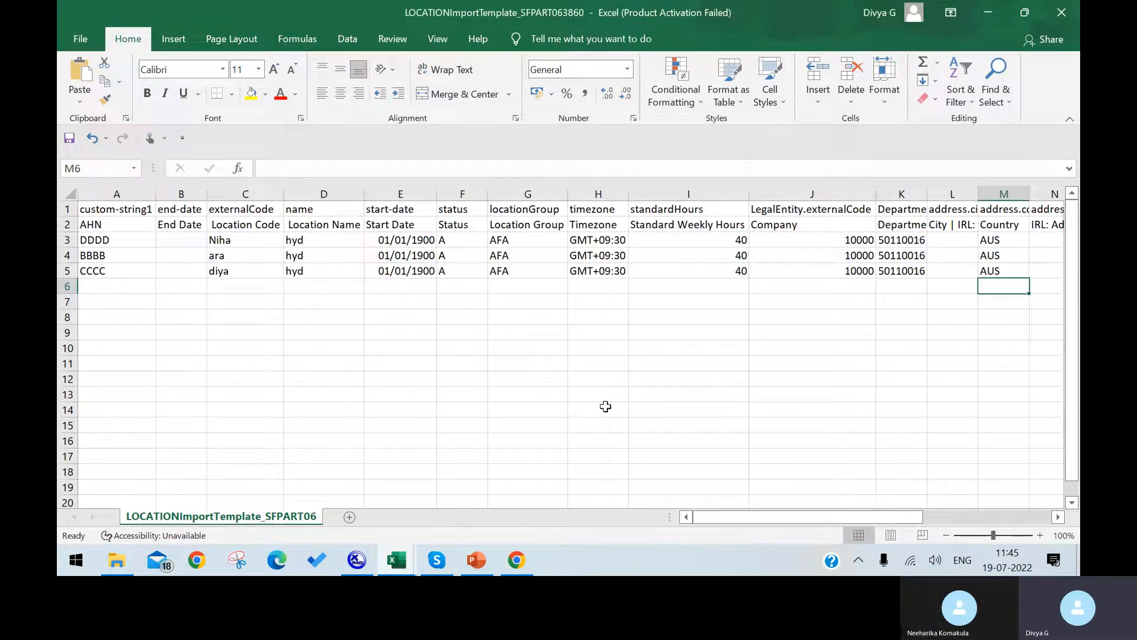
drag(580, 240, 638, 243)
key(Escape)
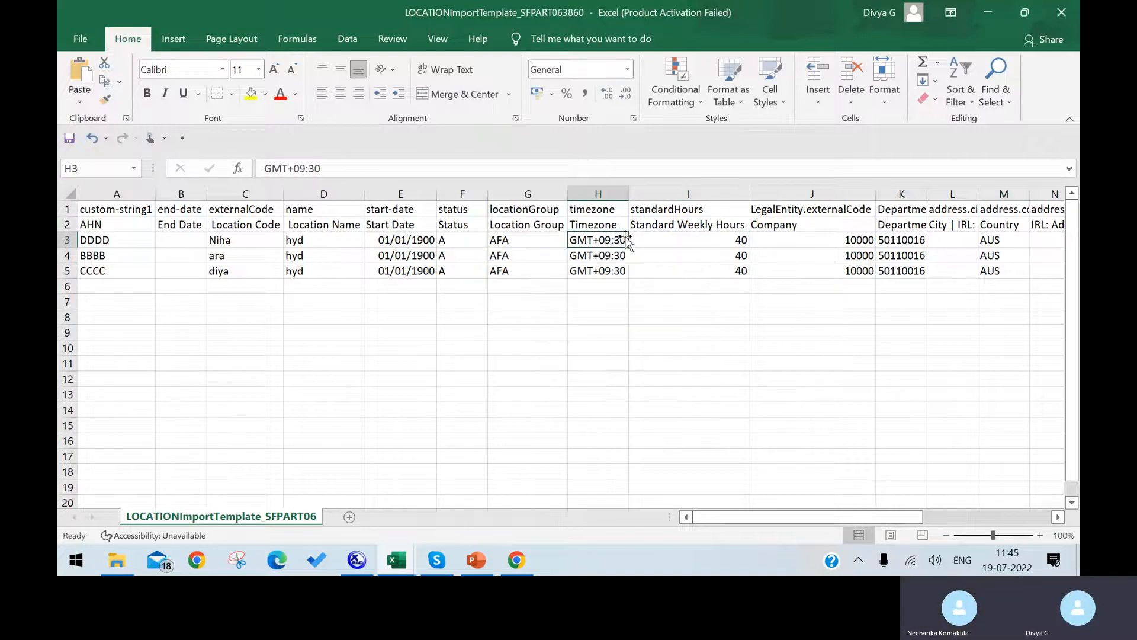
double_click(623, 241)
drag(625, 241, 456, 243)
key(ctrl+v)
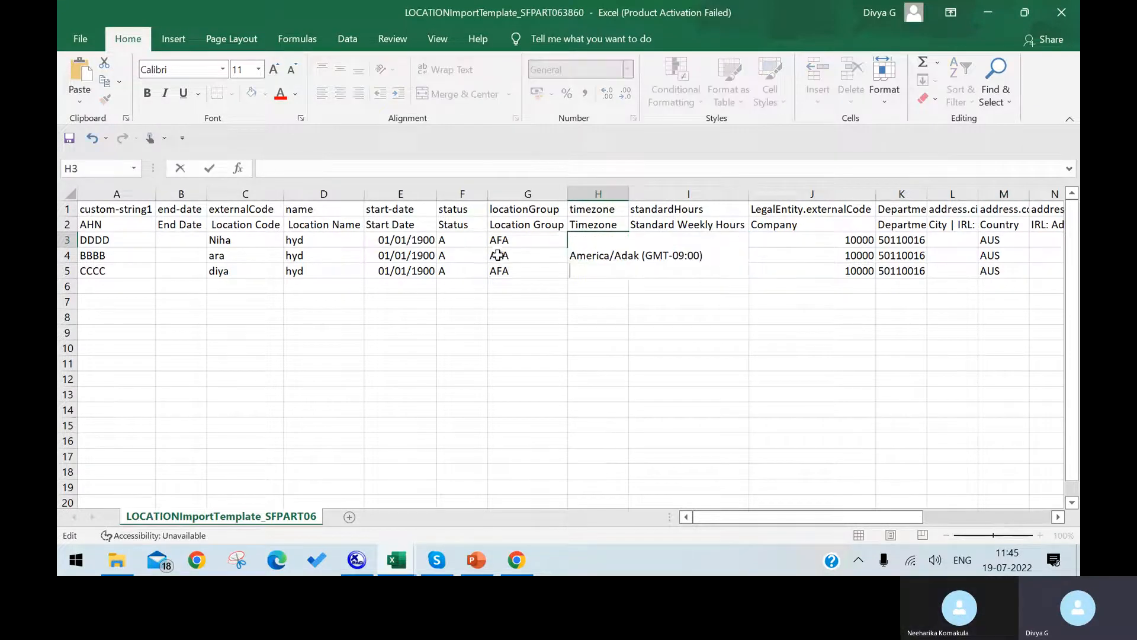
drag(629, 322, 567, 301)
Trim H3 down to GMT-09:00 and copy that value.
click(622, 319)
double_click(622, 319)
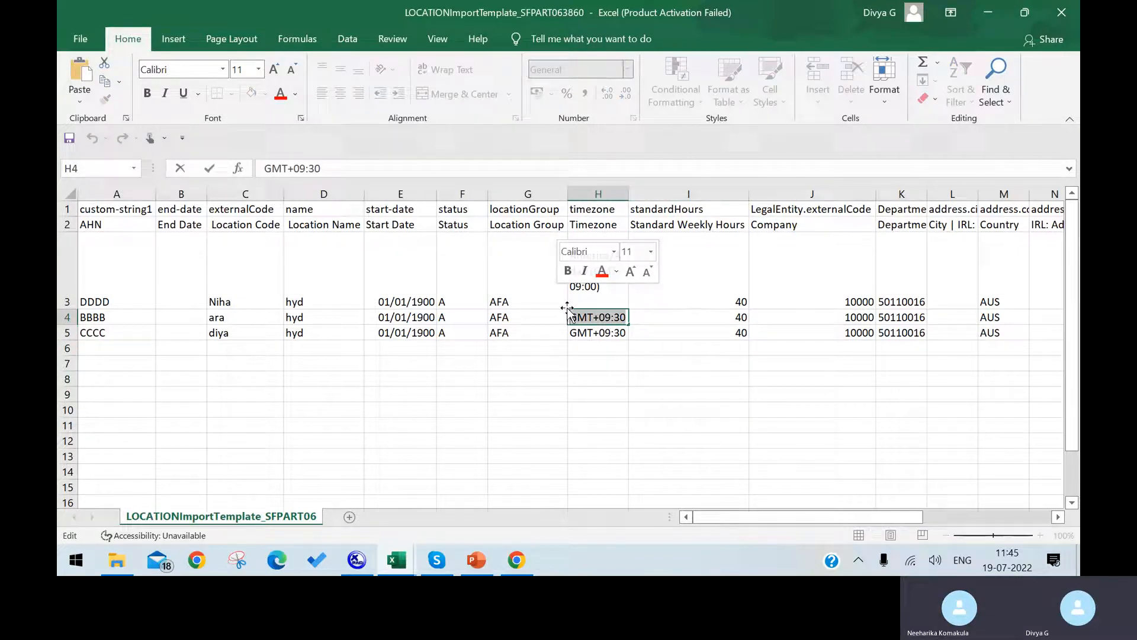
click(608, 355)
click(592, 273)
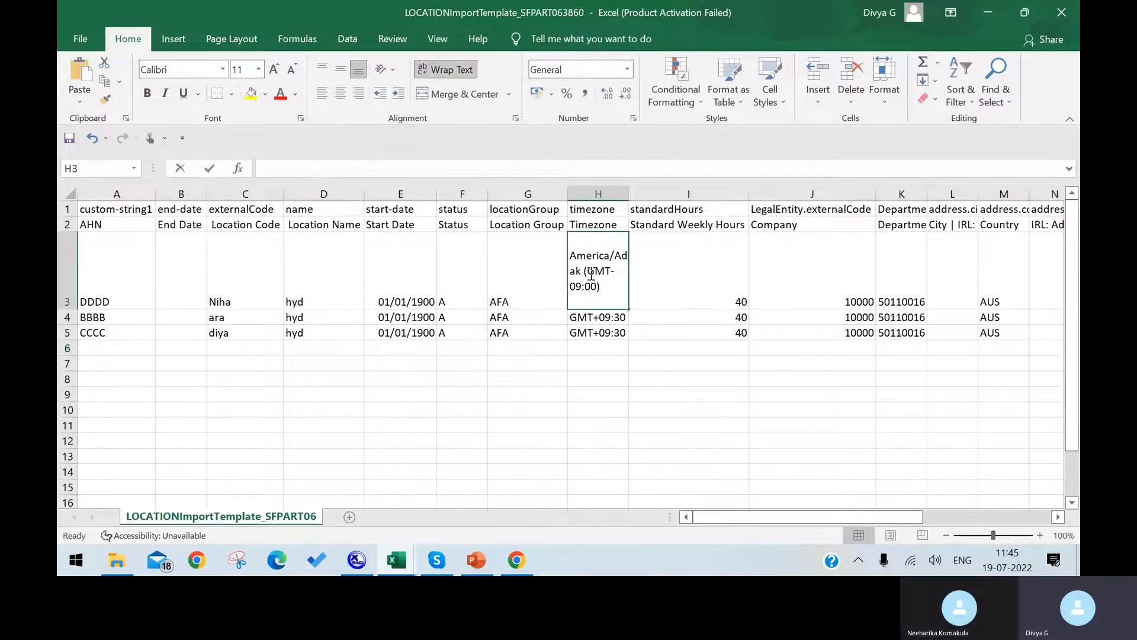
double_click(591, 273)
drag(592, 272, 562, 235)
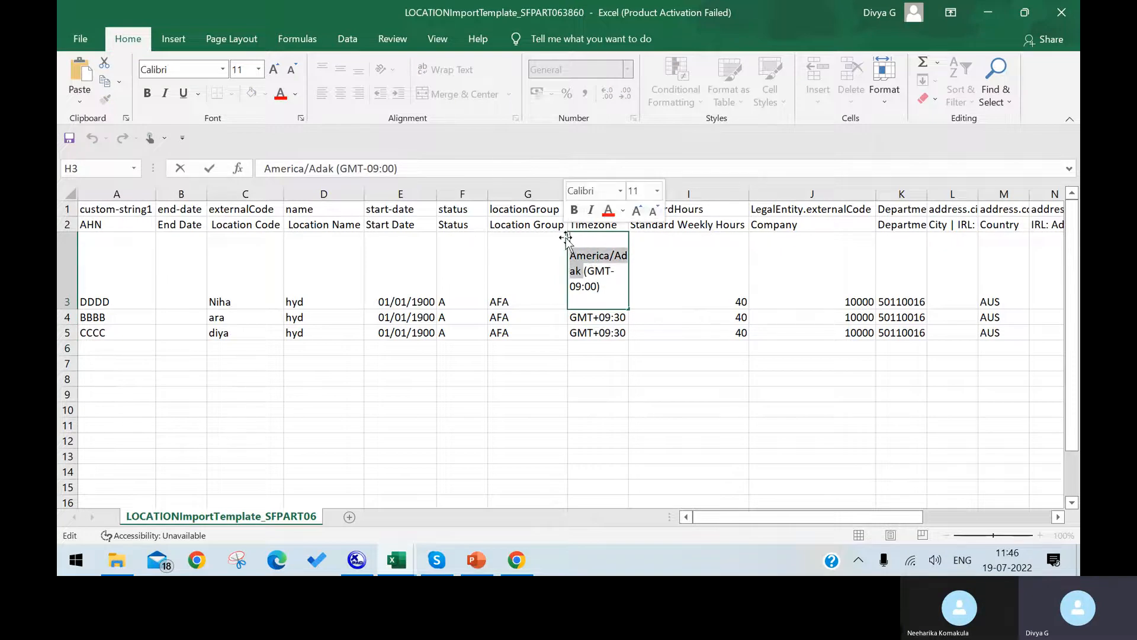
key(Delete)
key(Delete)
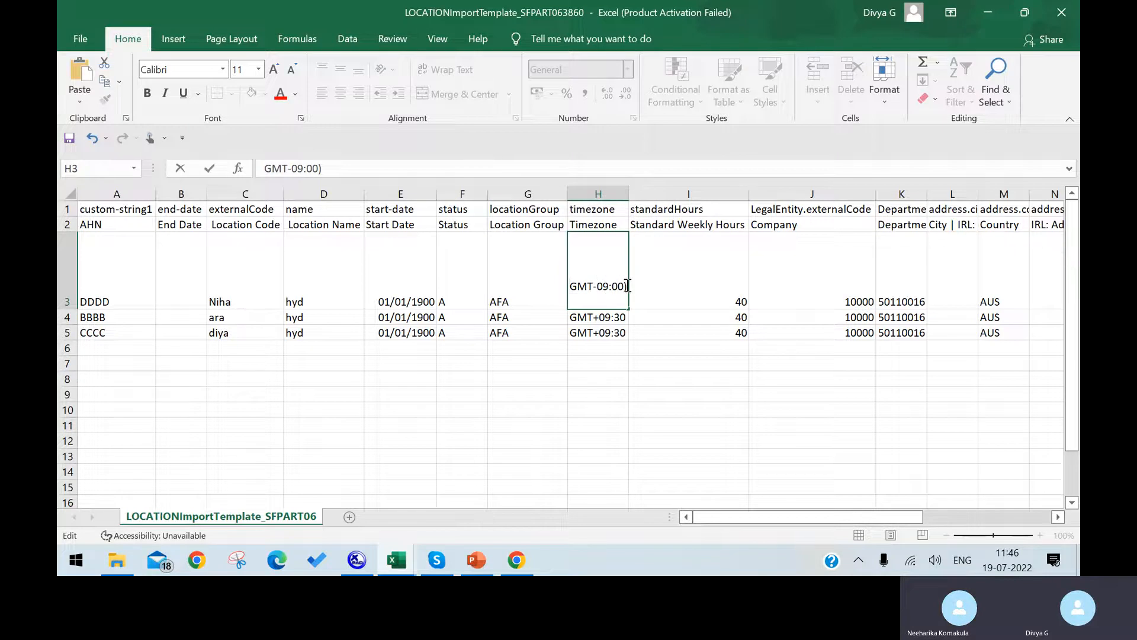
key(Delete)
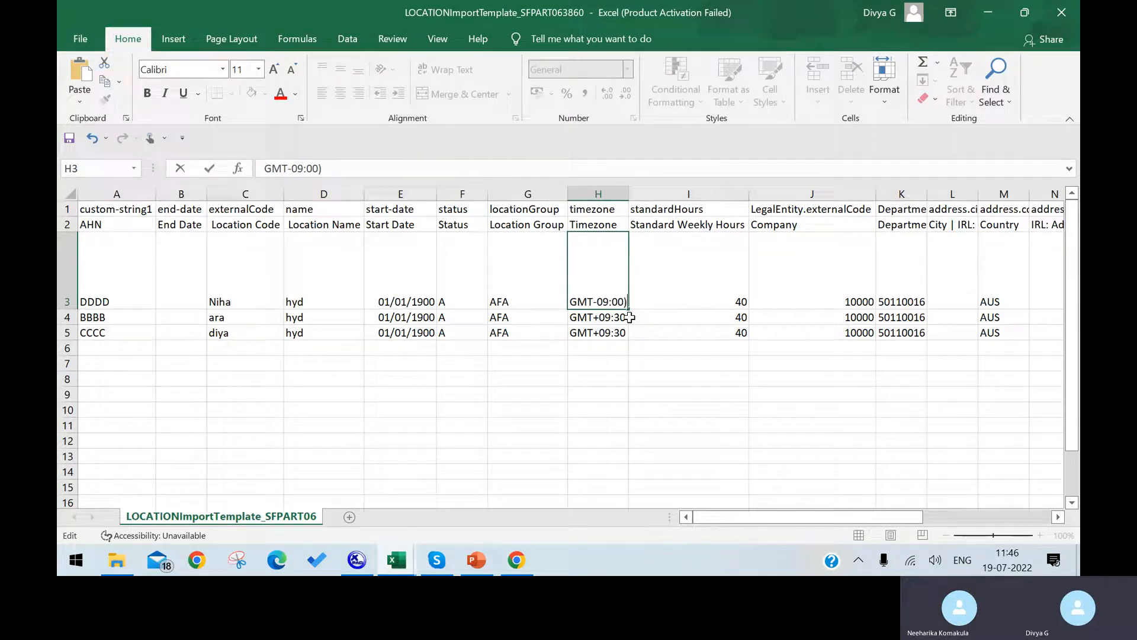
key(Return)
key(Up)
key(ctrl+c)
Paste GMT-09:00 into H4 and H5 and save the template as CSV.
drag(610, 256, 609, 266)
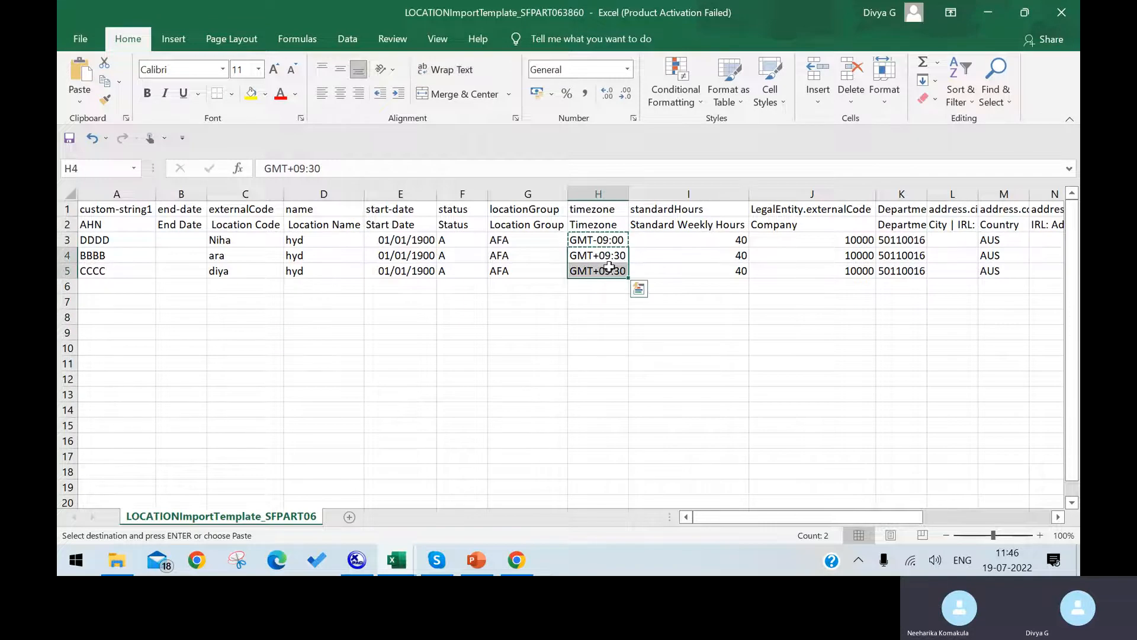
key(ctrl+v)
click(586, 302)
key(ctrl+s)
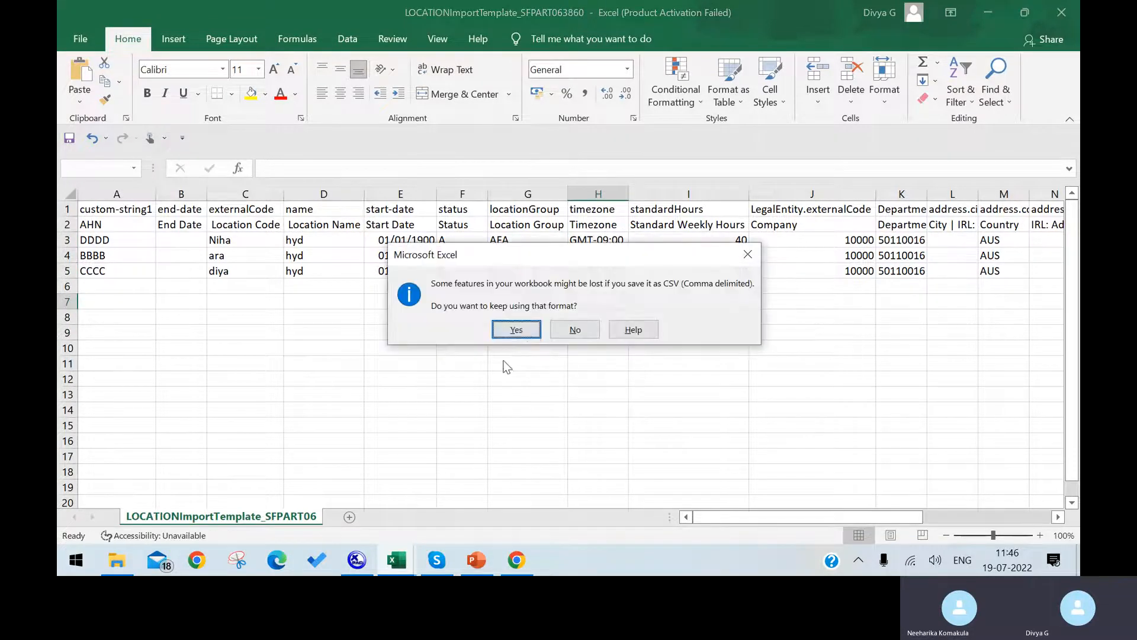
click(519, 329)
click(514, 558)
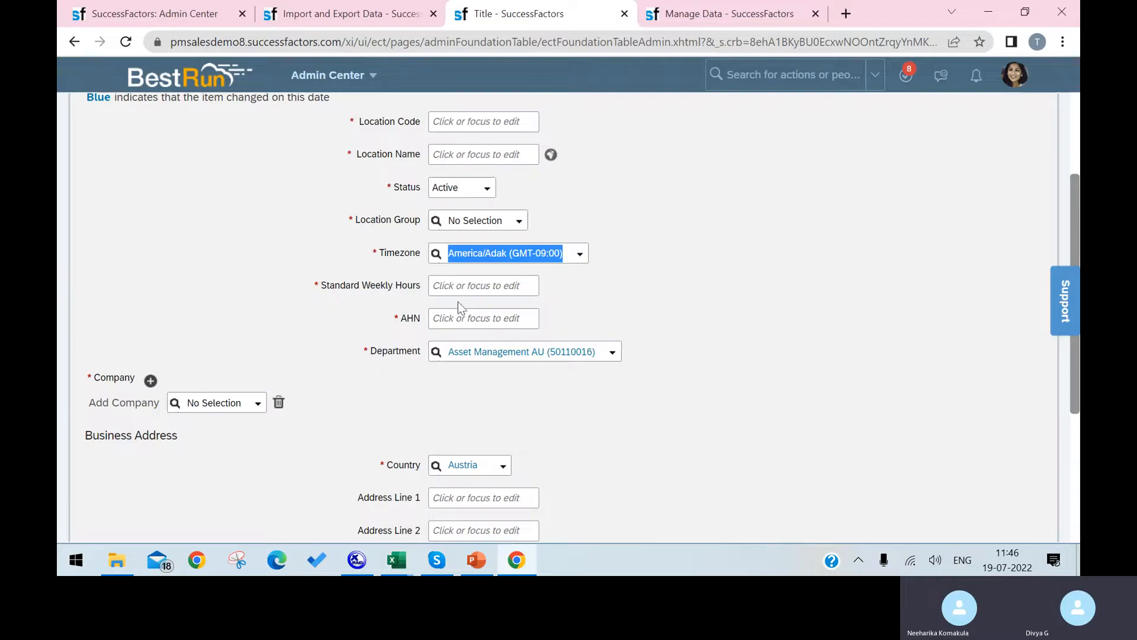
Upload LOCATIONImportTemplate_SFPART063860 and validate it, revealing the GMT-09:00 and AFA errors.
click(151, 13)
scroll(608, 436, down, 3)
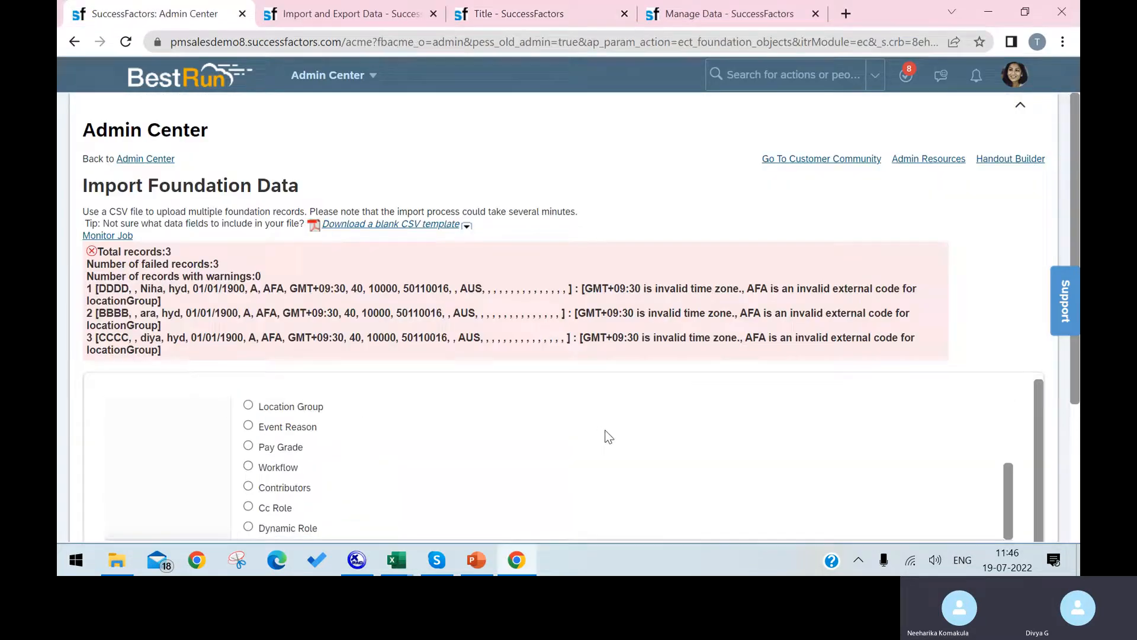
scroll(962, 375, down, 3)
click(276, 424)
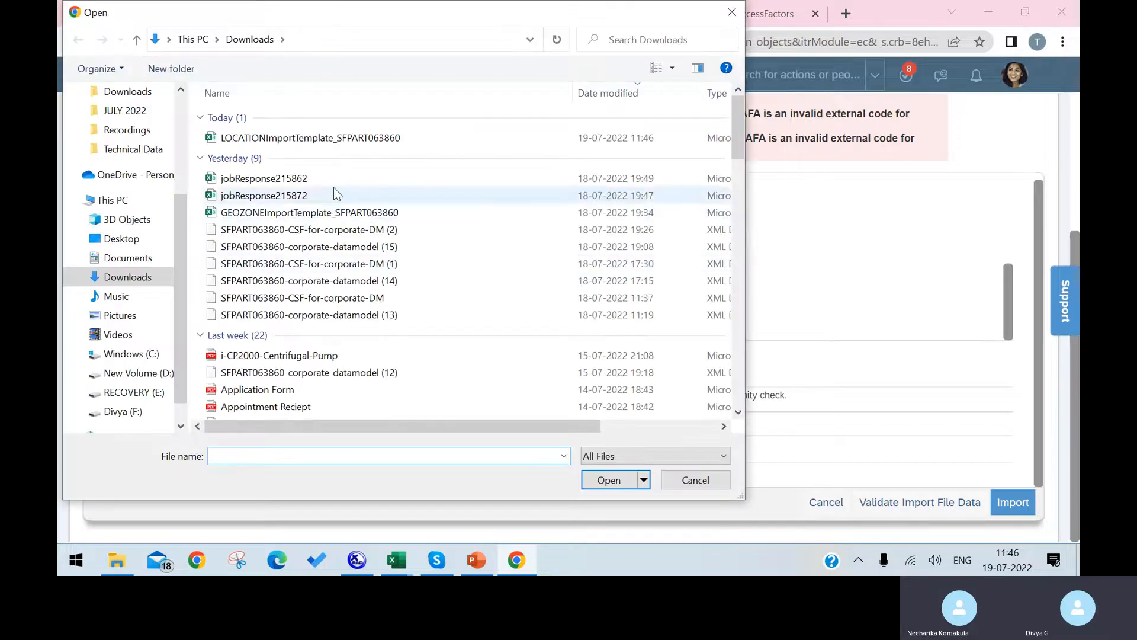
click(356, 142)
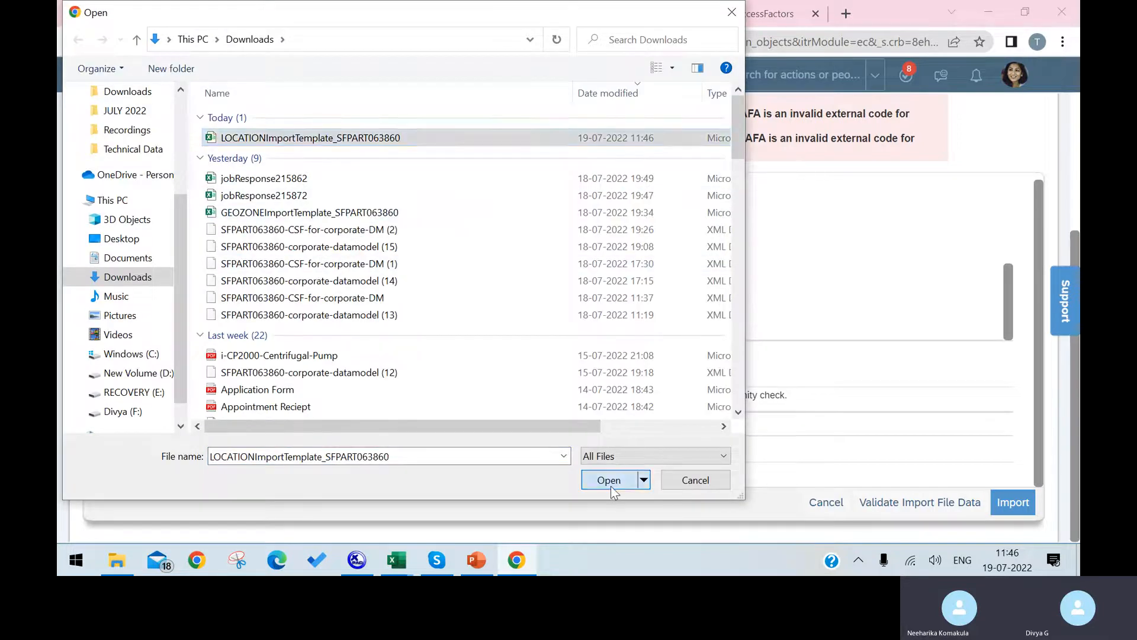
click(611, 481)
click(971, 500)
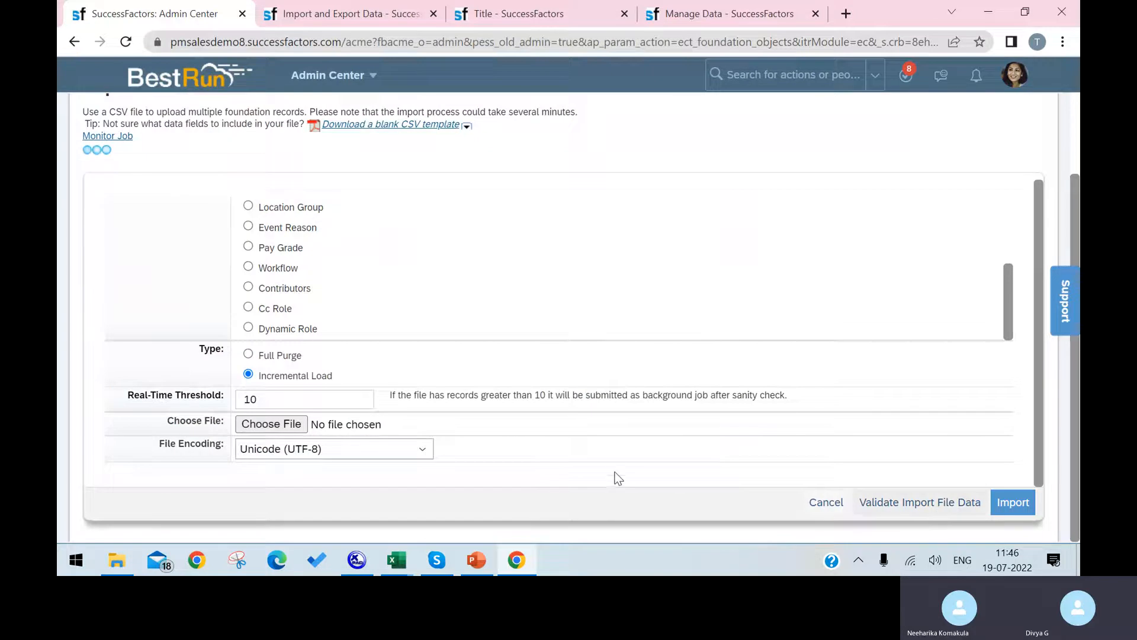
scroll(723, 314, up, 3)
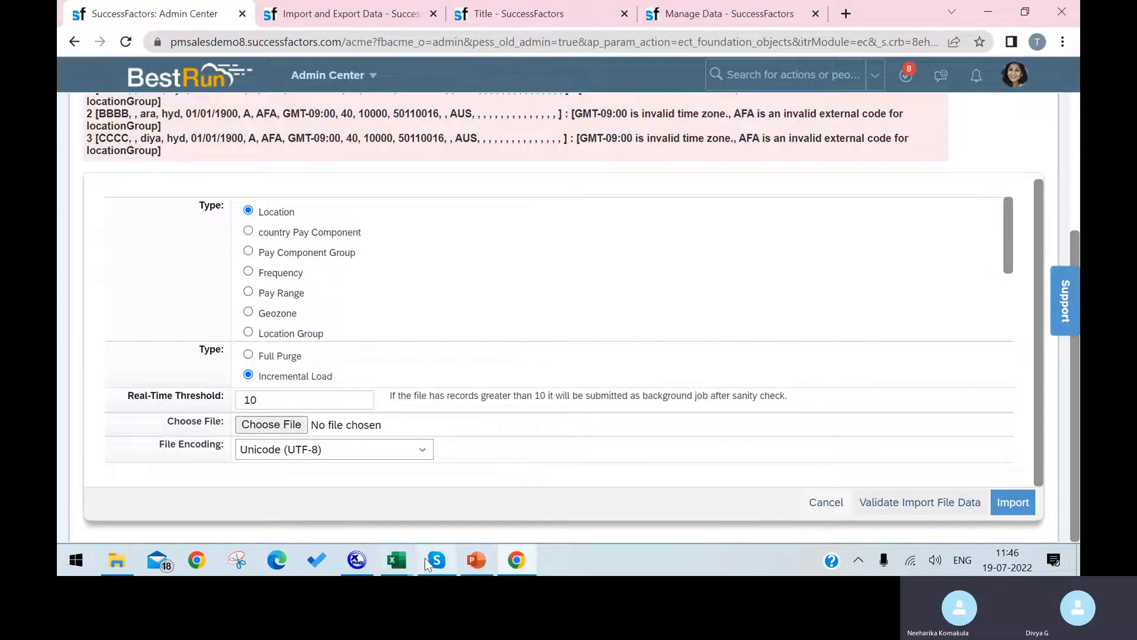
click(514, 559)
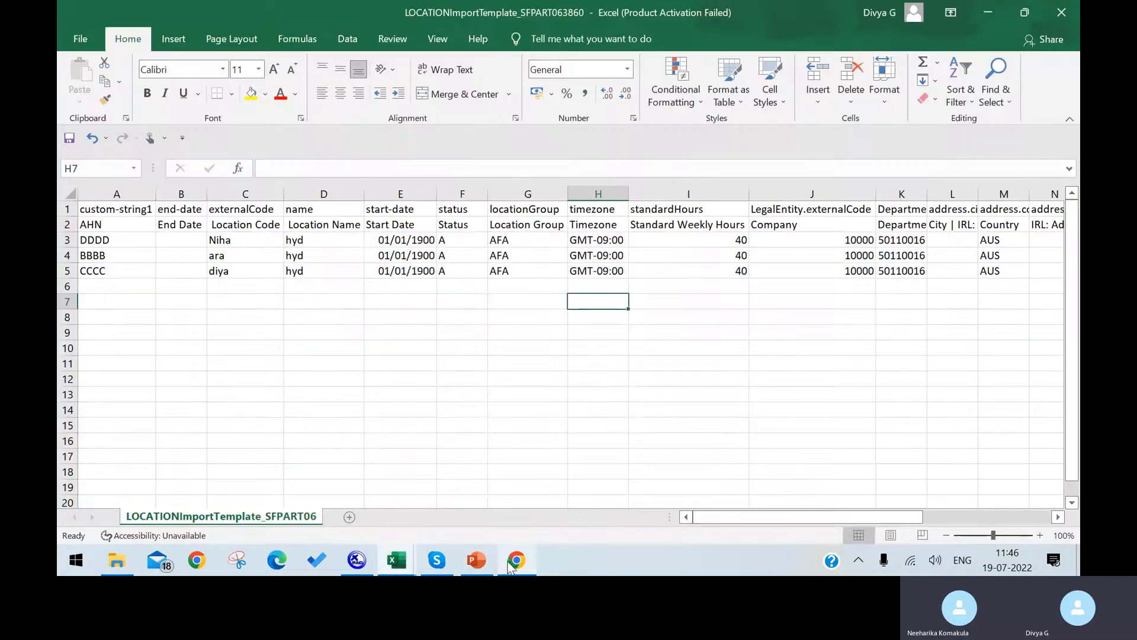
click(607, 241)
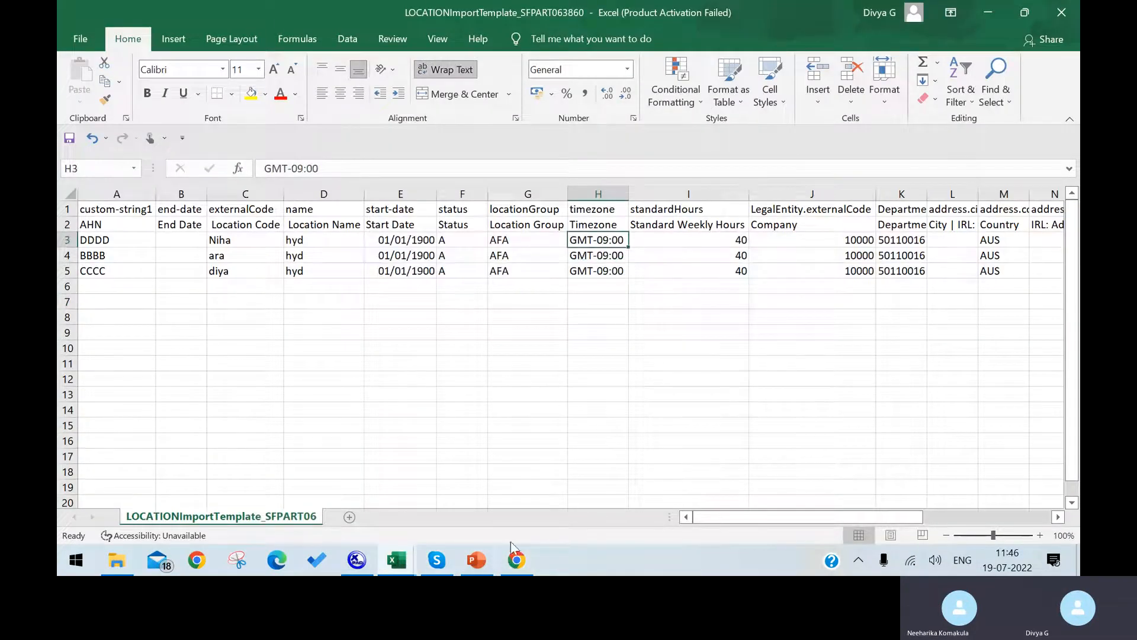
double_click(567, 241)
double_click(572, 241)
drag(571, 241, 630, 250)
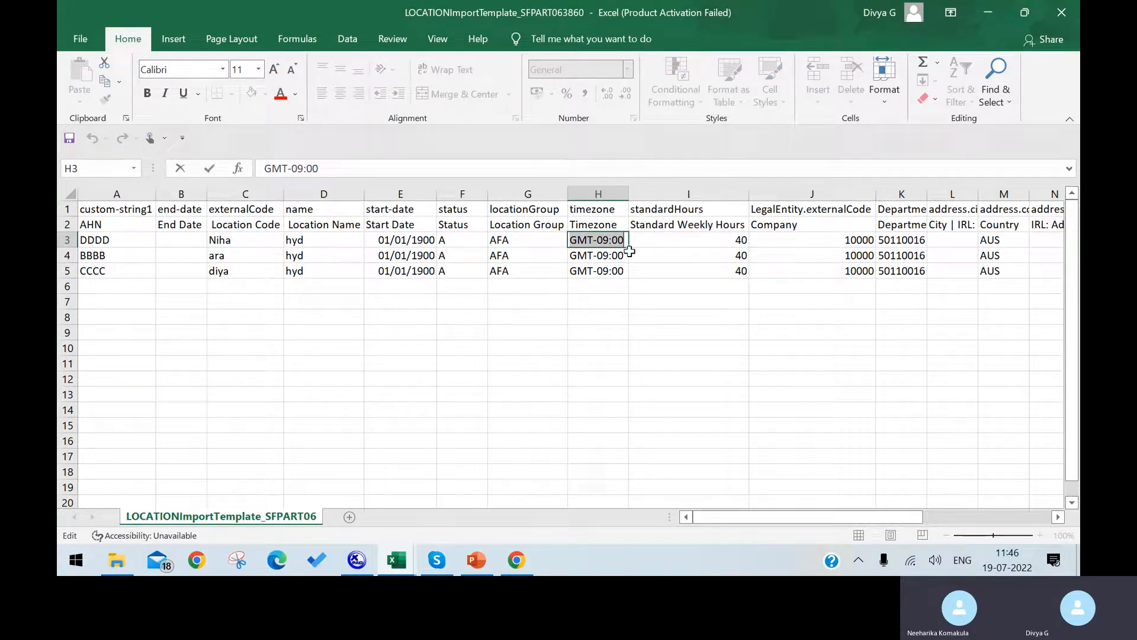
click(516, 559)
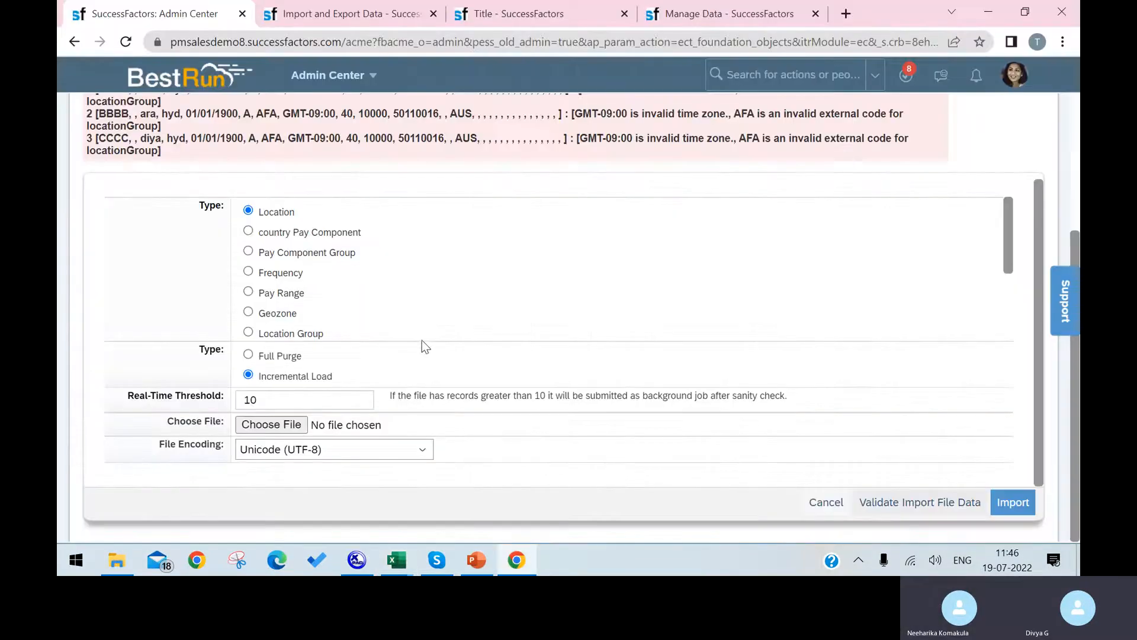
Copy America/Adak from the location form's Timezone field.
click(326, 15)
click(551, 13)
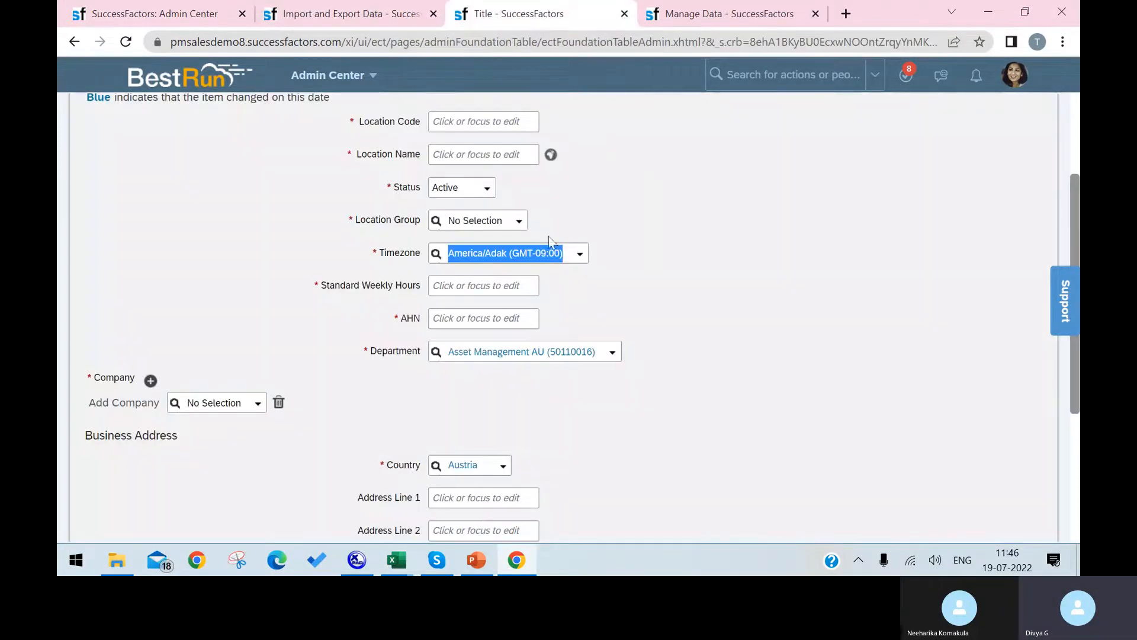
click(504, 253)
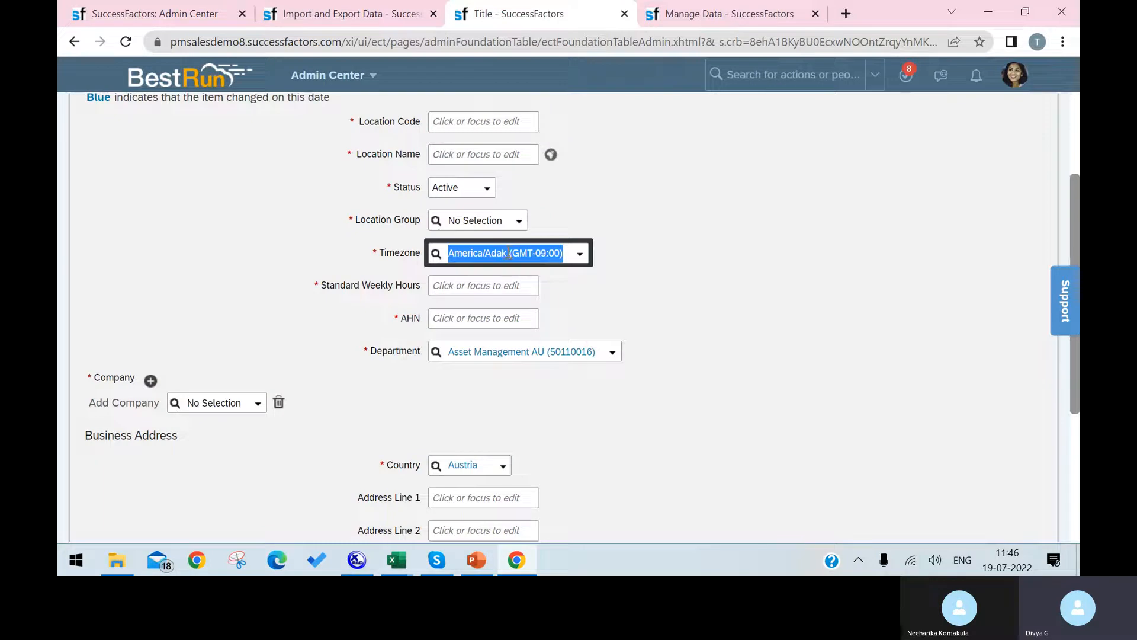
triple_click(507, 251)
click(518, 250)
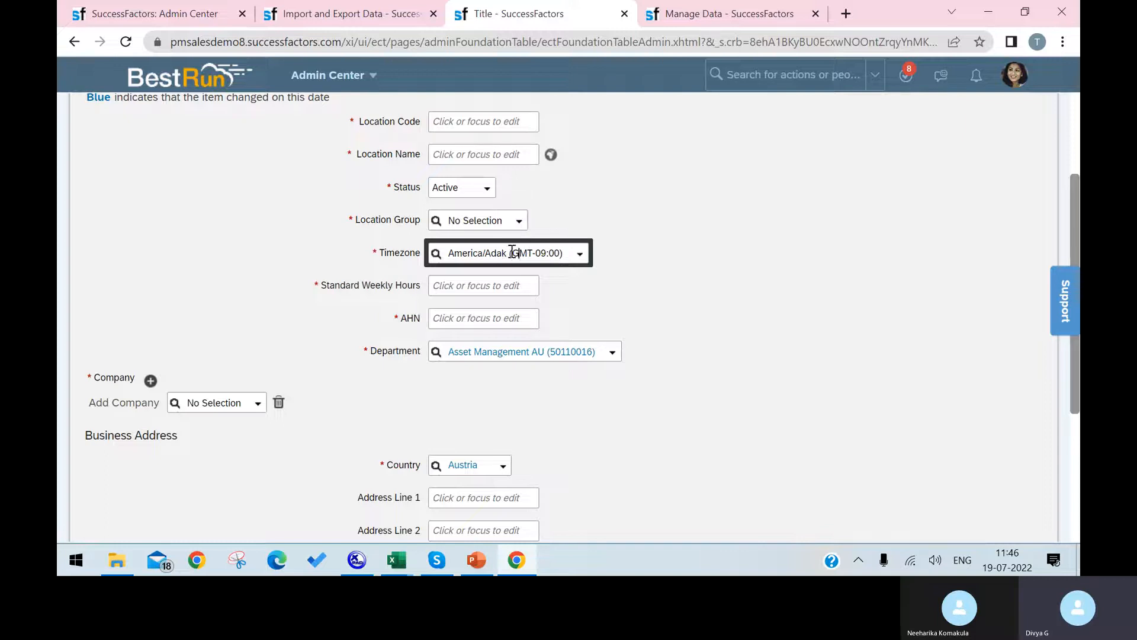
drag(510, 254, 446, 252)
key(ctrl+c)
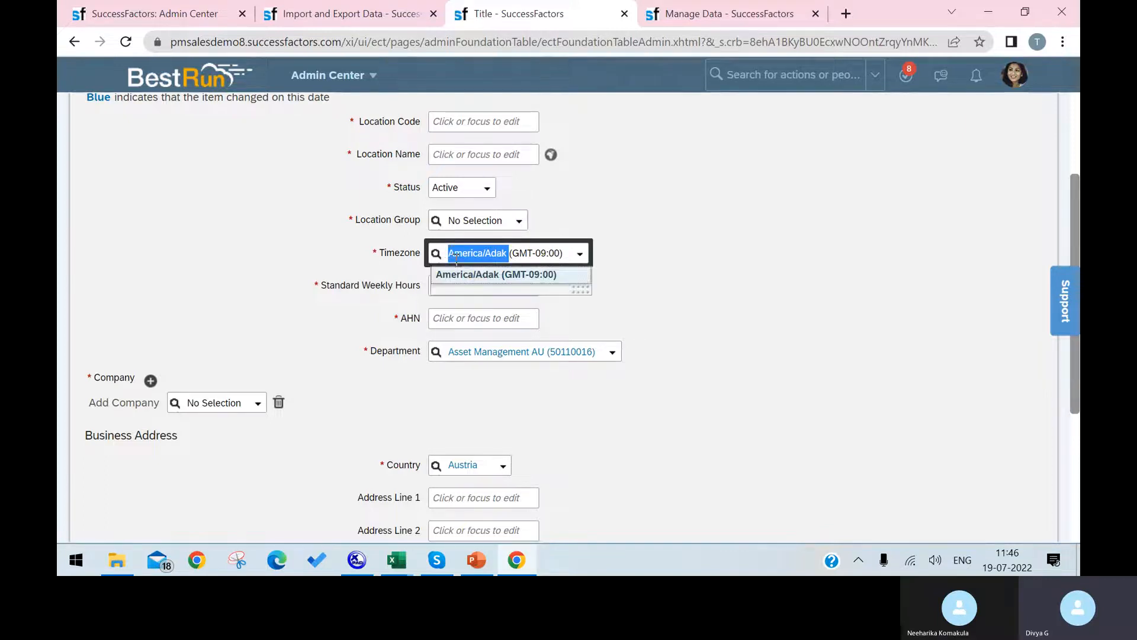
Replace GMT-09:00 with America/Adak in H3 and fill it down to H5.
mouse_move(414, 570)
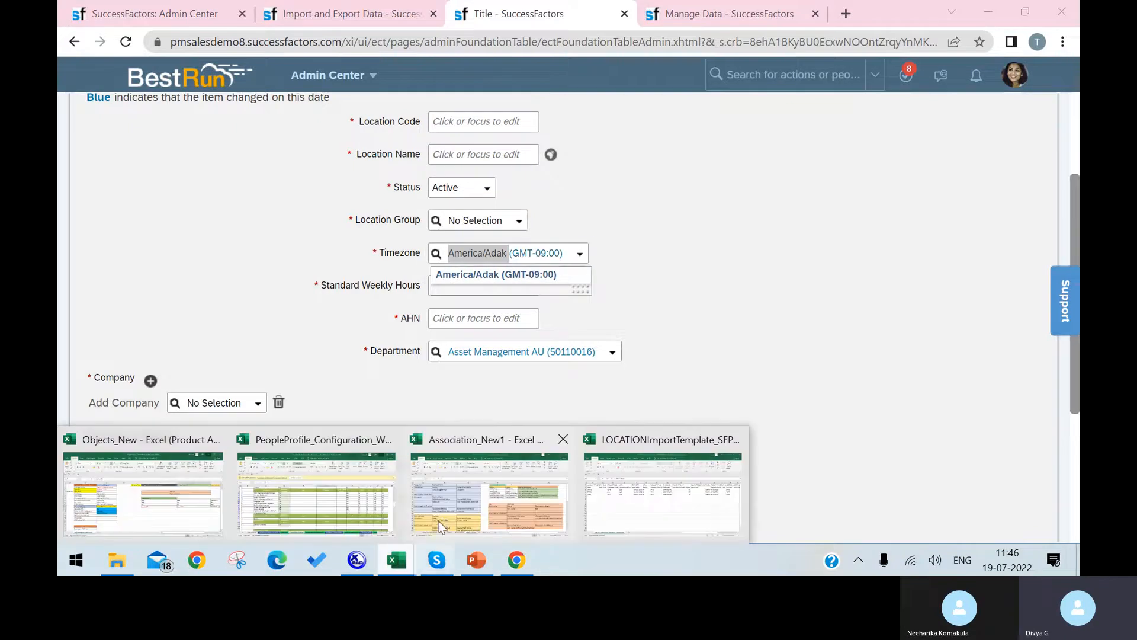
click(532, 506)
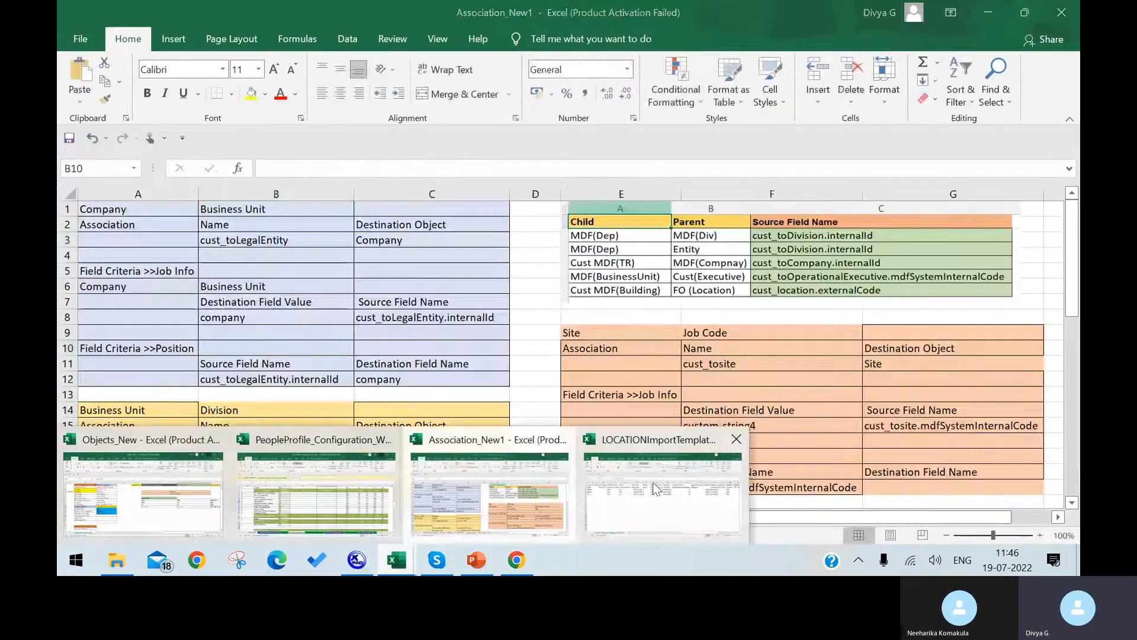
click(819, 510)
double_click(615, 241)
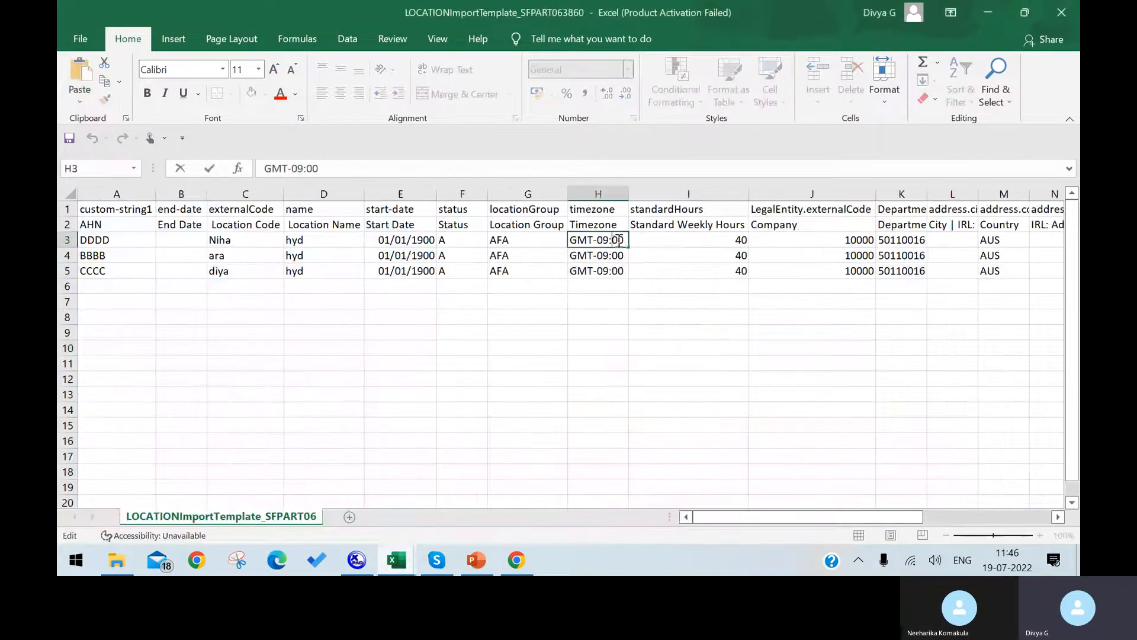
drag(624, 240, 561, 240)
key(ctrl+v)
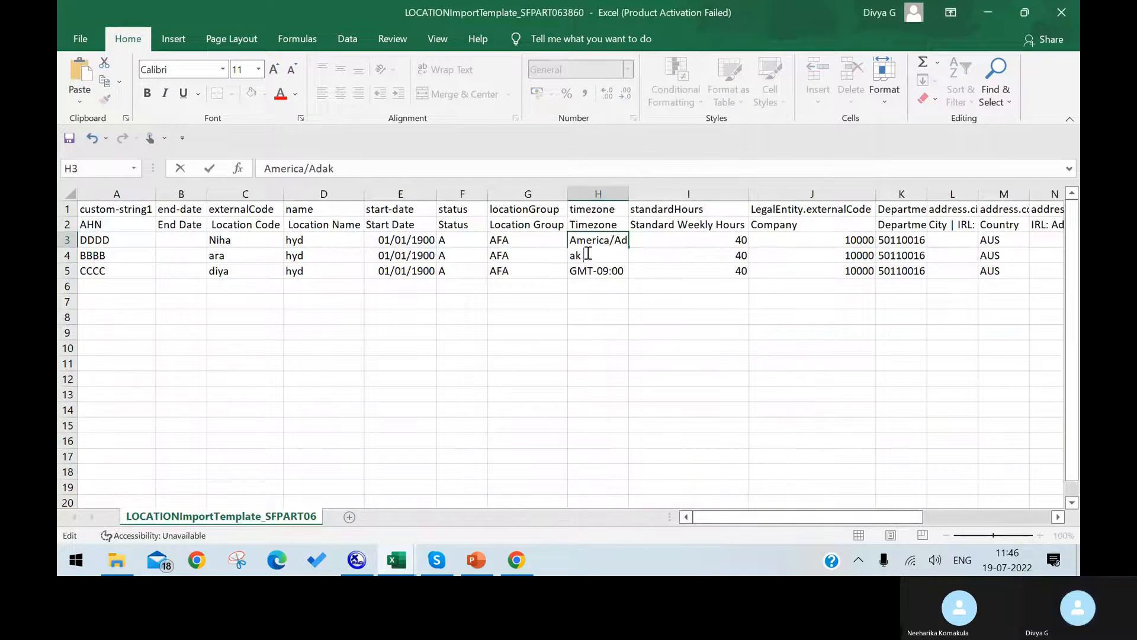
key(Return)
click(616, 258)
drag(628, 267, 619, 299)
click(584, 390)
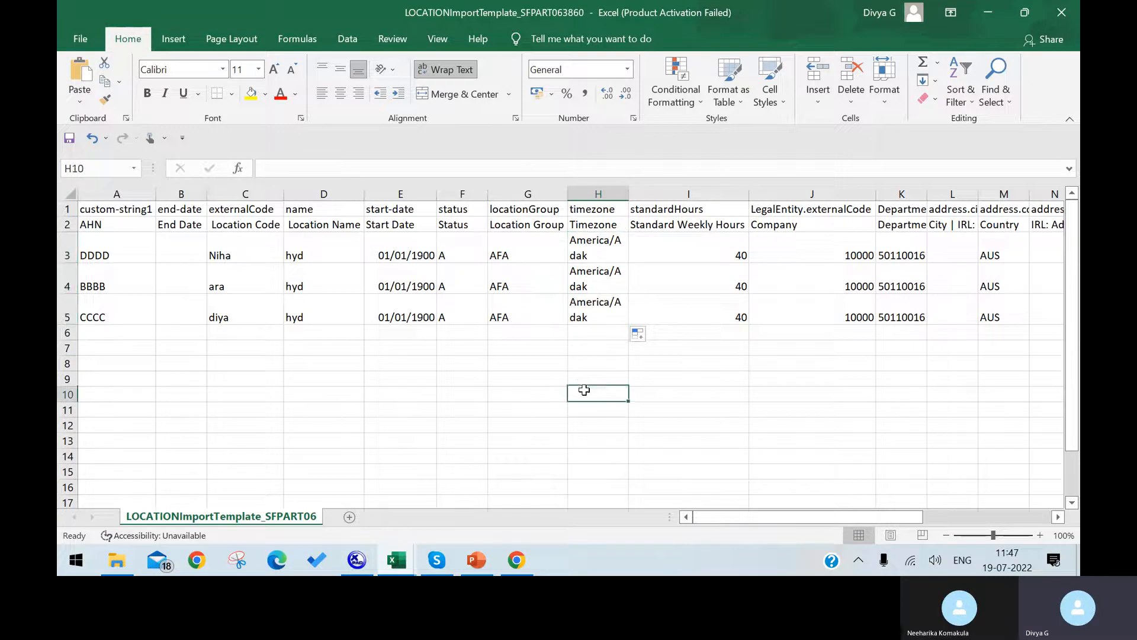
Append the (GMT-09:00) offset to the America/Adak timezone in H3, H4 and H5.
click(516, 560)
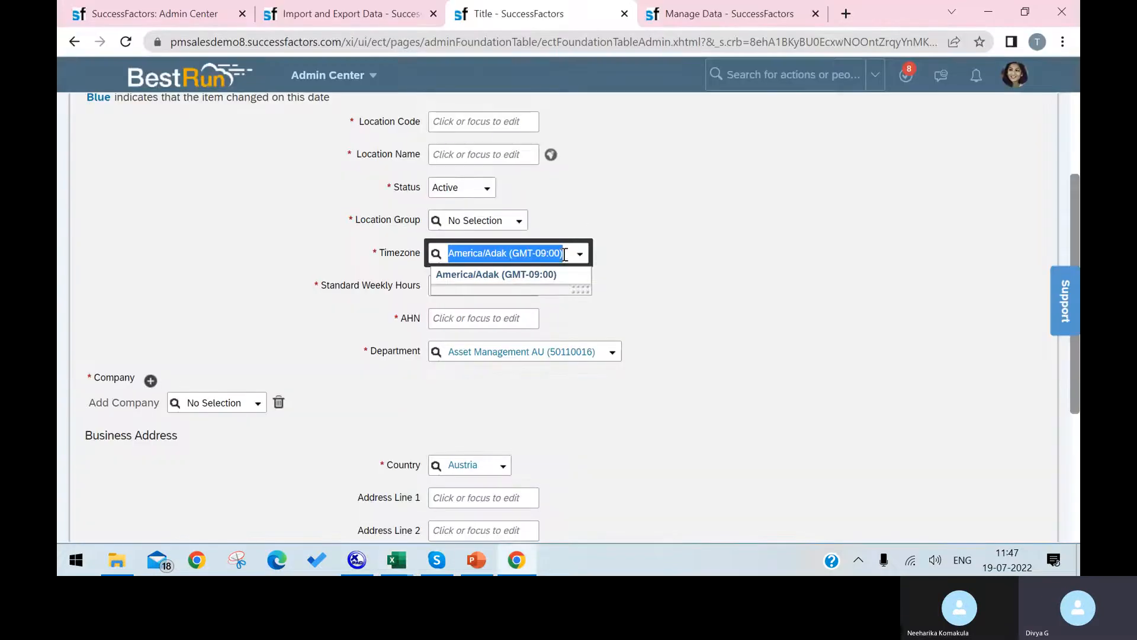
click(517, 560)
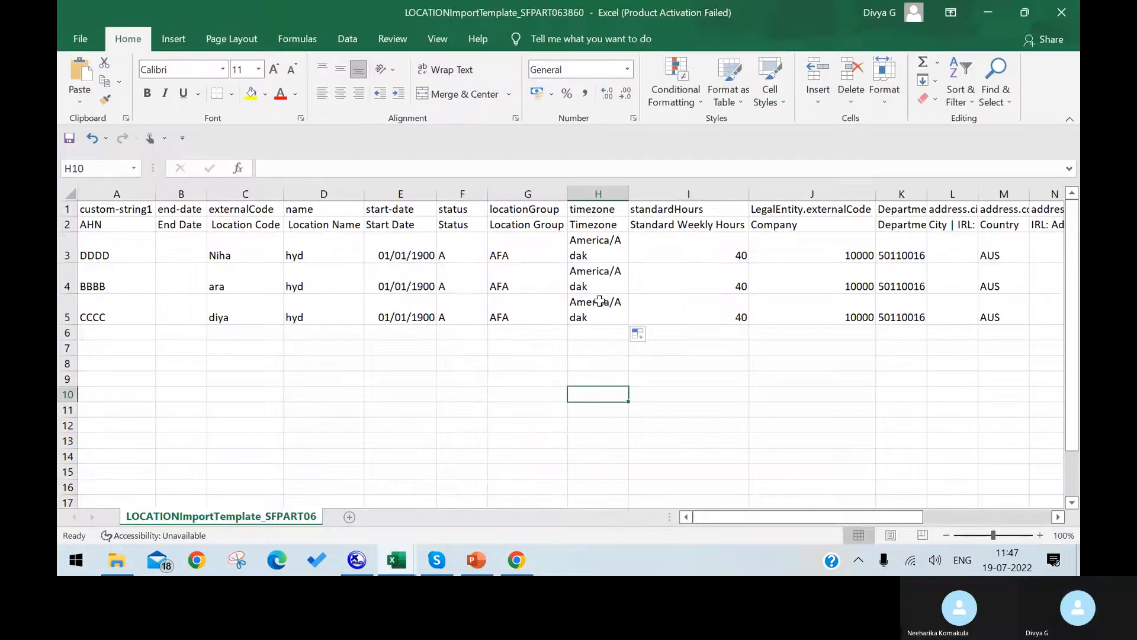
double_click(606, 255)
key(ctrl+v)
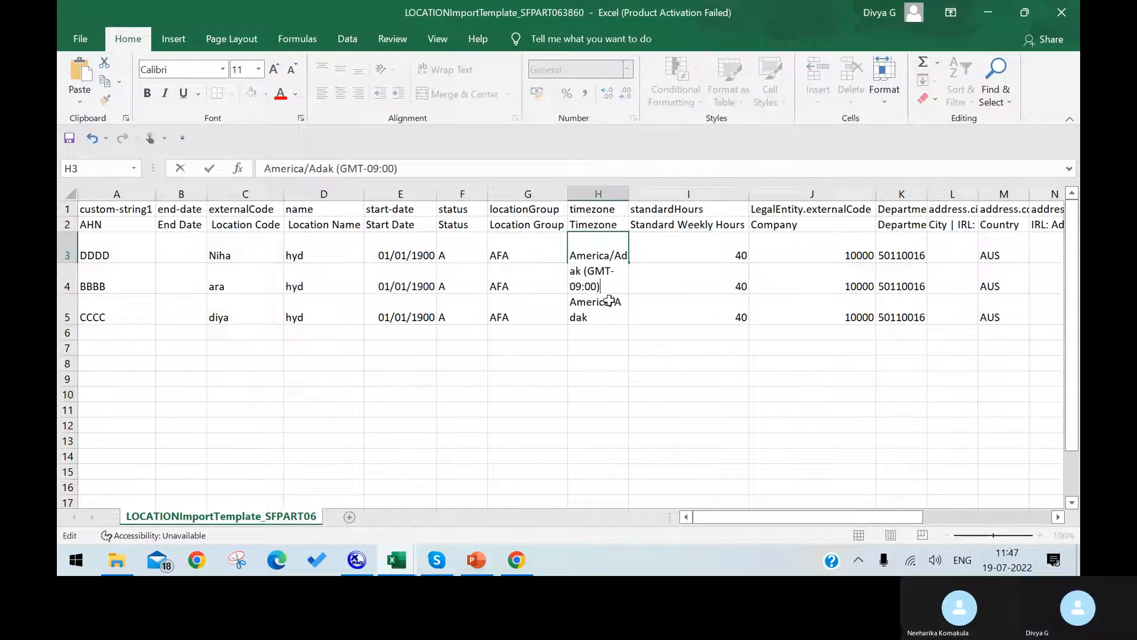
double_click(612, 322)
double_click(595, 299)
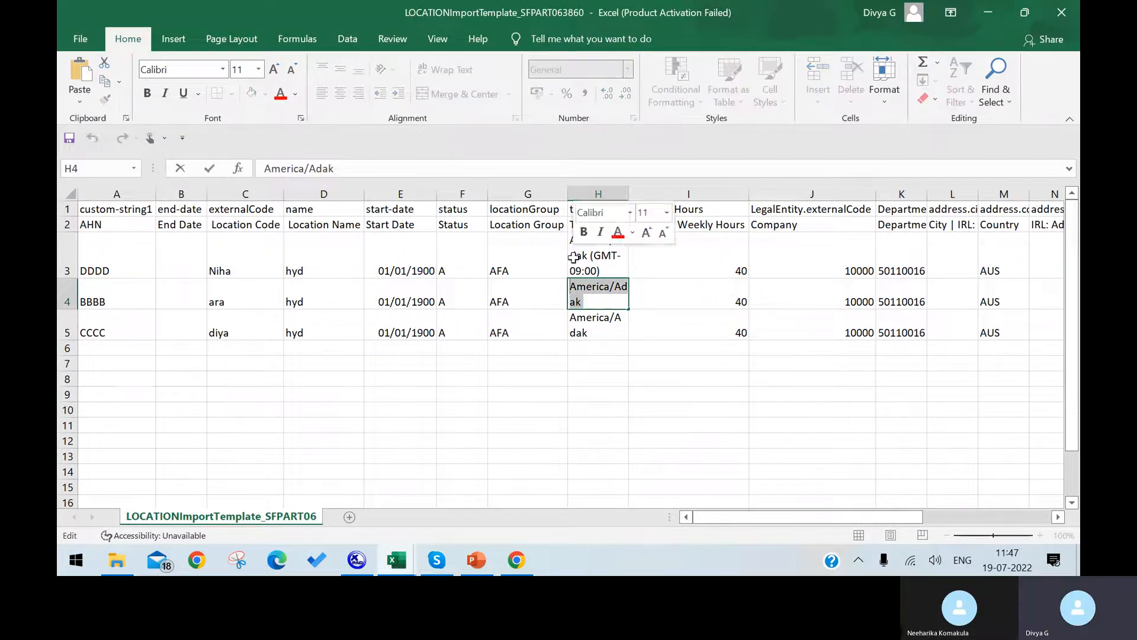
key(ctrl+v)
click(598, 345)
double_click(596, 348)
key(ctrl+v)
click(542, 392)
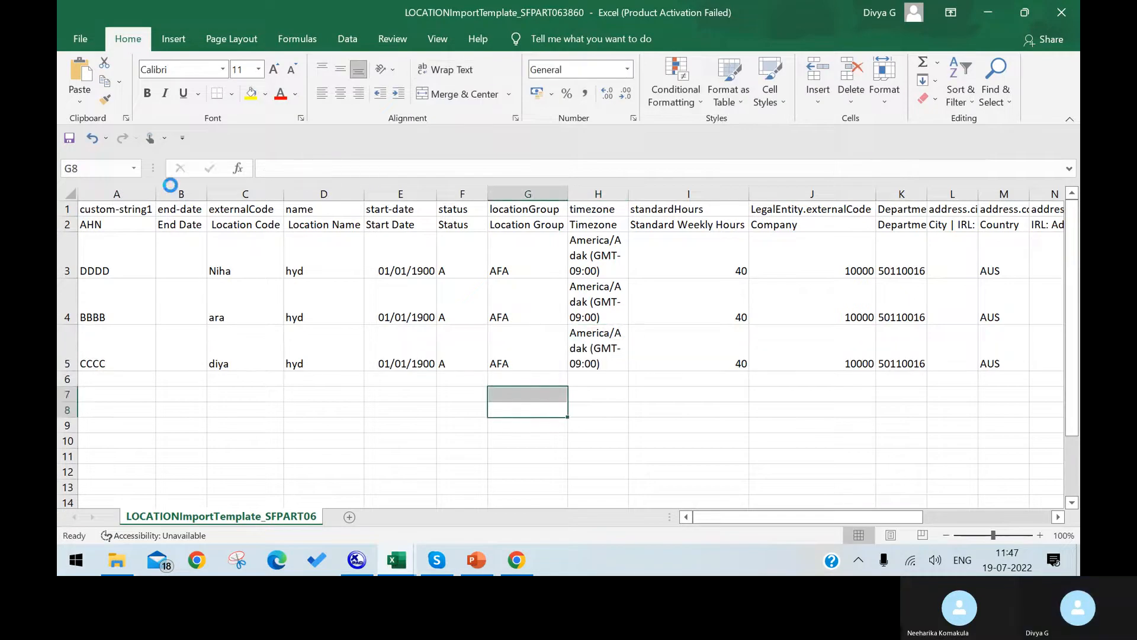
Save the template in CSV format and return to the Import Foundation Data page.
click(516, 329)
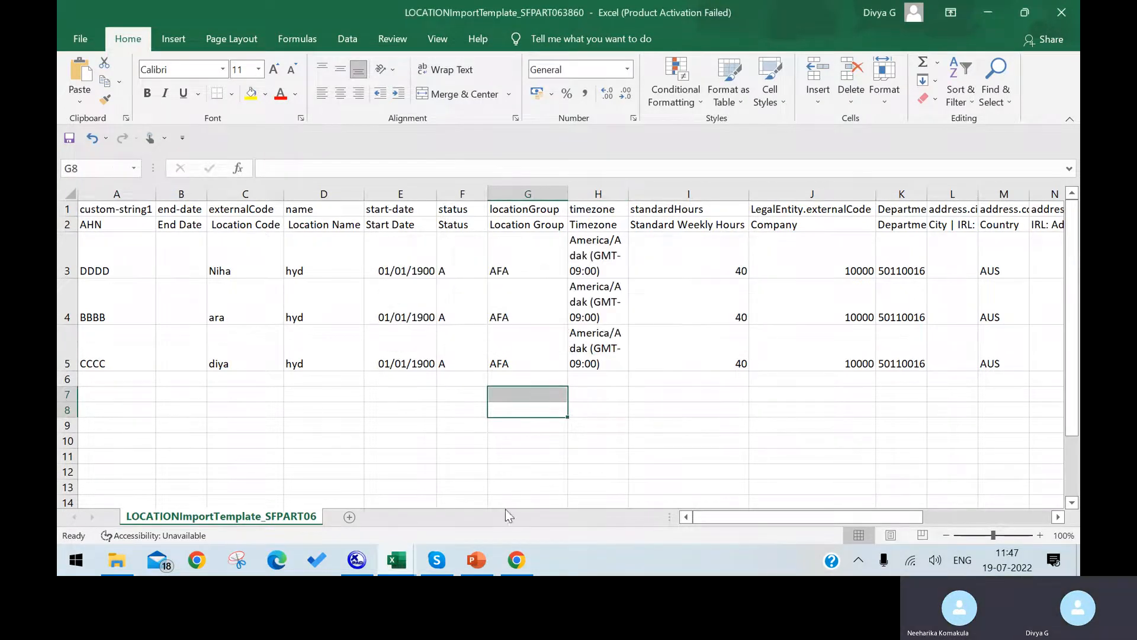
click(516, 560)
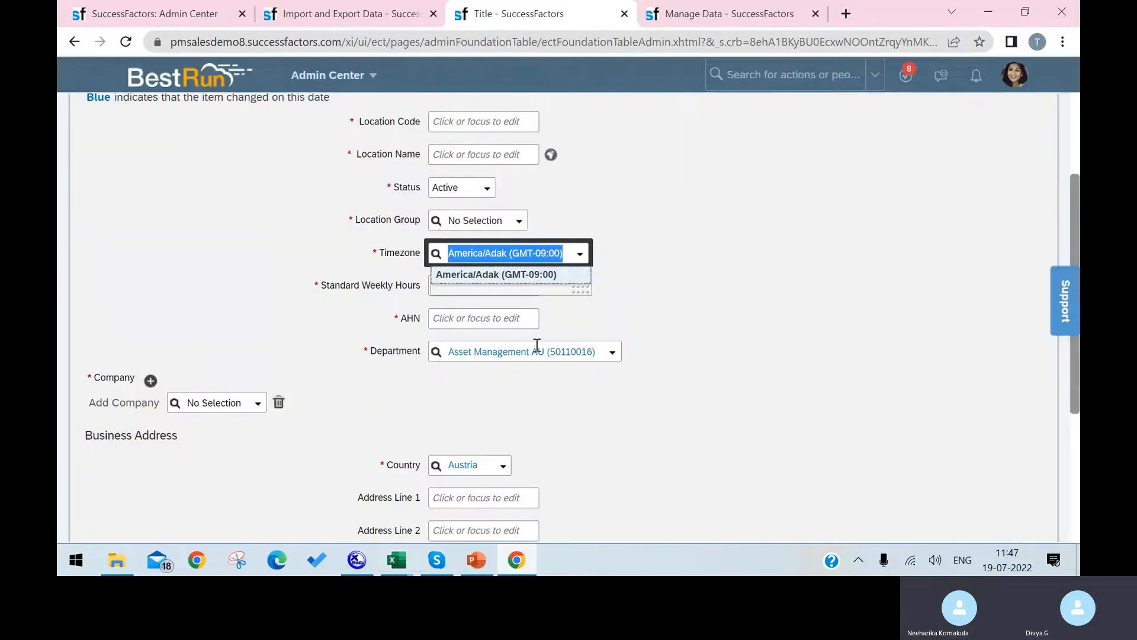
click(202, 13)
scroll(480, 234, up, 1)
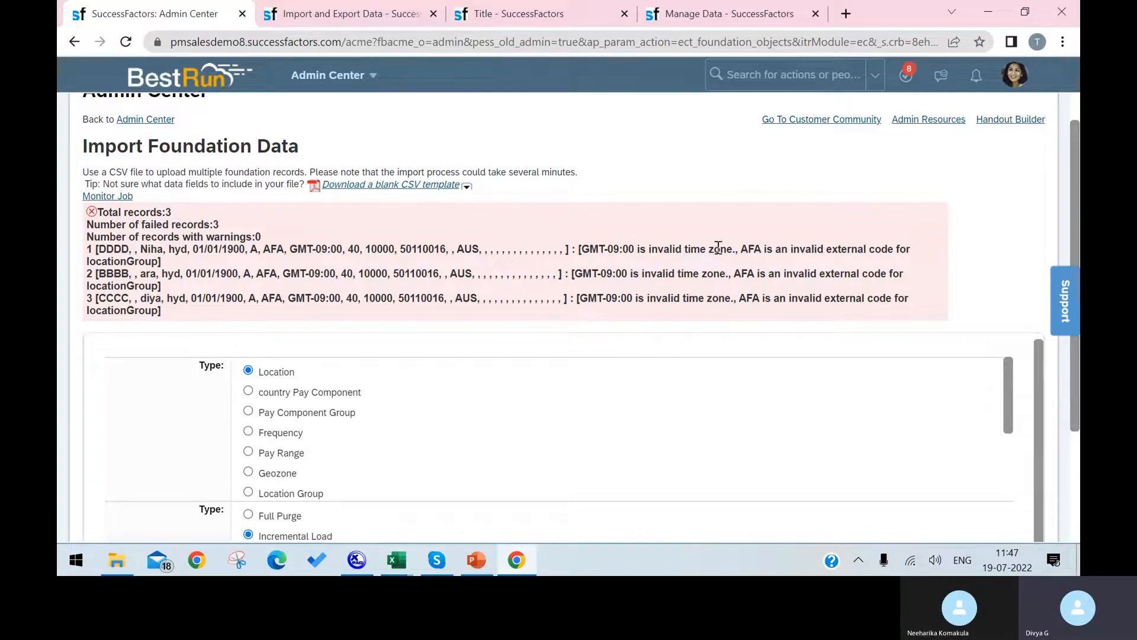
Re-save the LOCATIONImportTemplate workbook as CSV and go back to the SuccessFactors import page.
drag(732, 249, 580, 249)
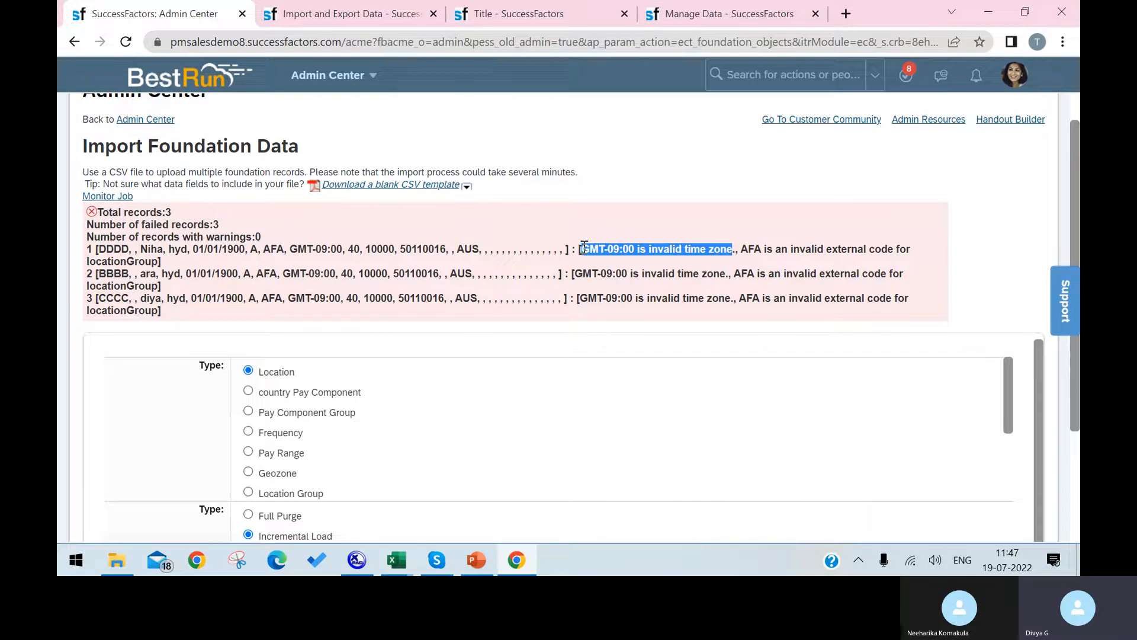
click(398, 558)
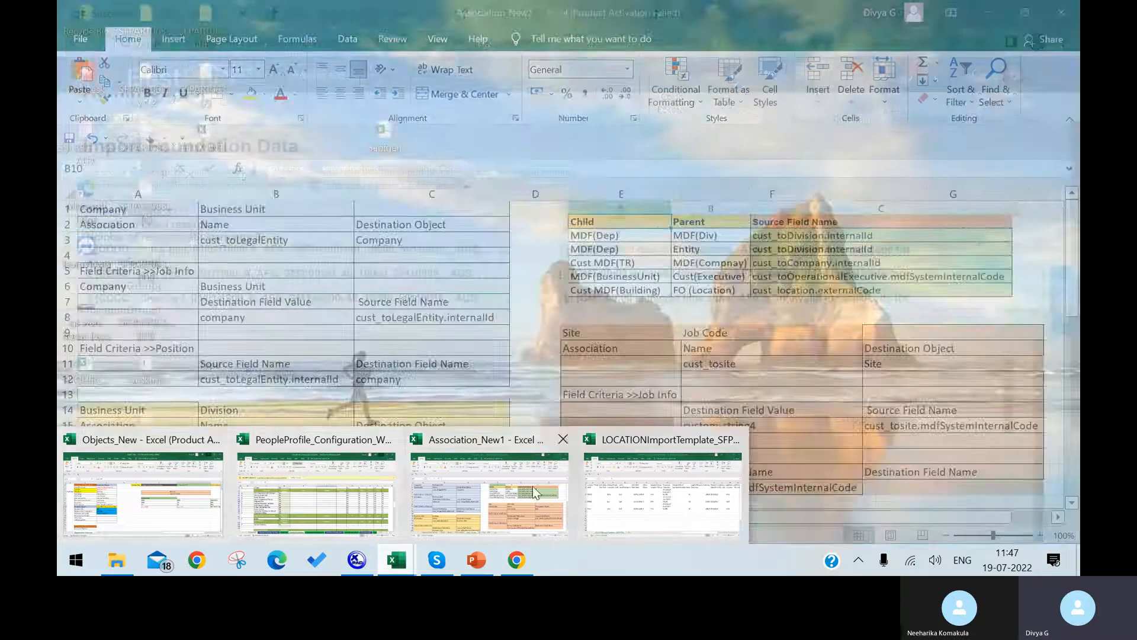
click(662, 491)
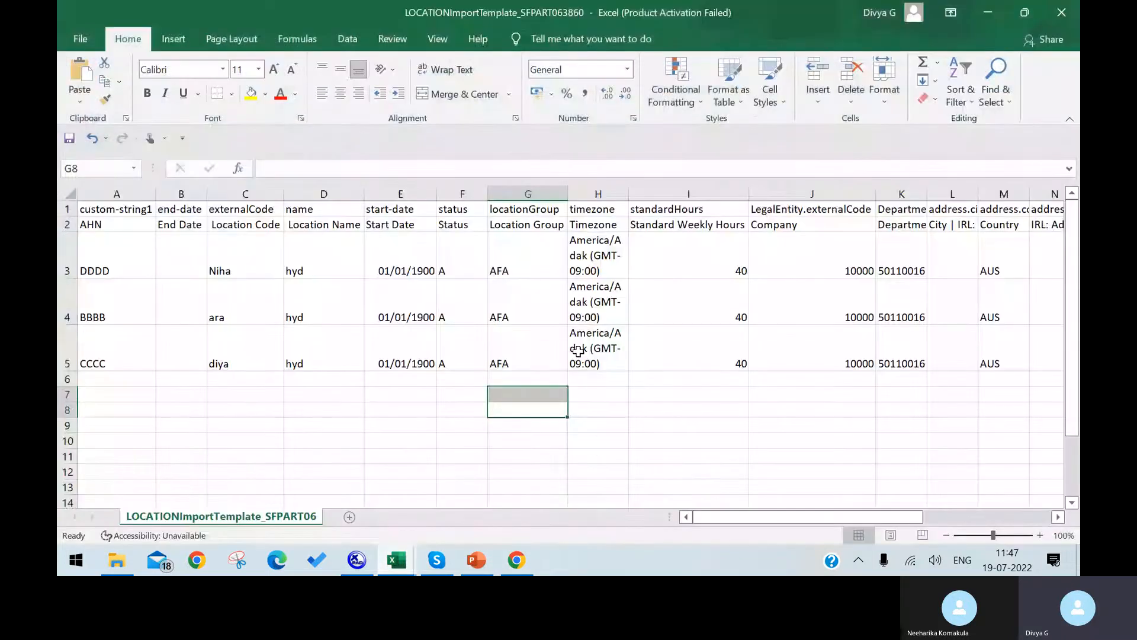
key(ctrl+s)
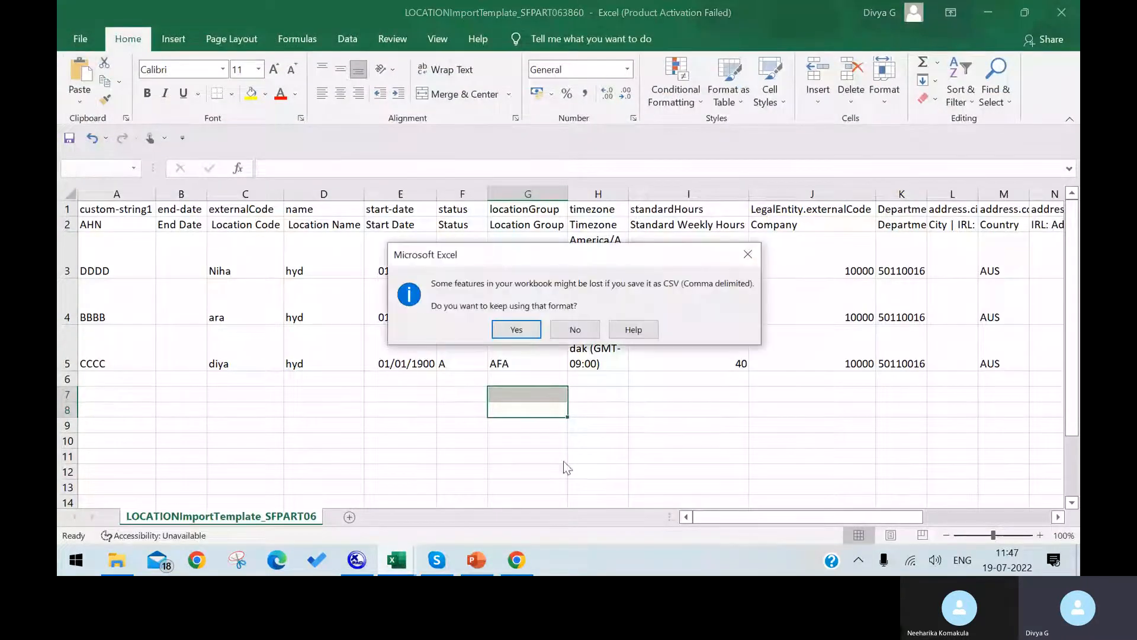
click(514, 330)
click(516, 560)
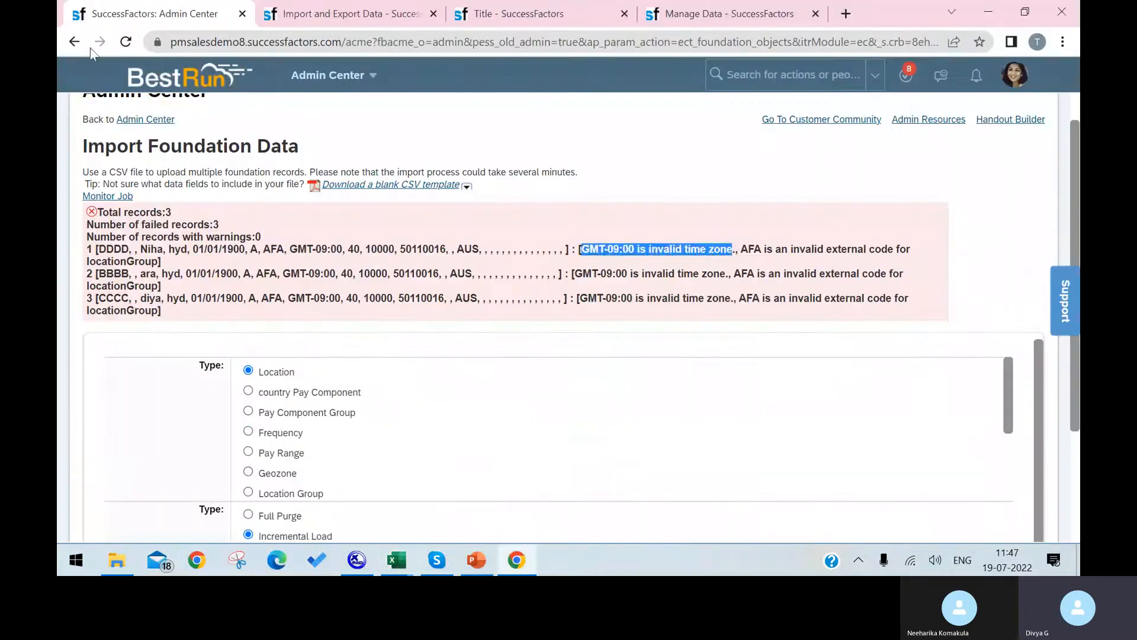
right_click(516, 559)
scroll(645, 397, down, 3)
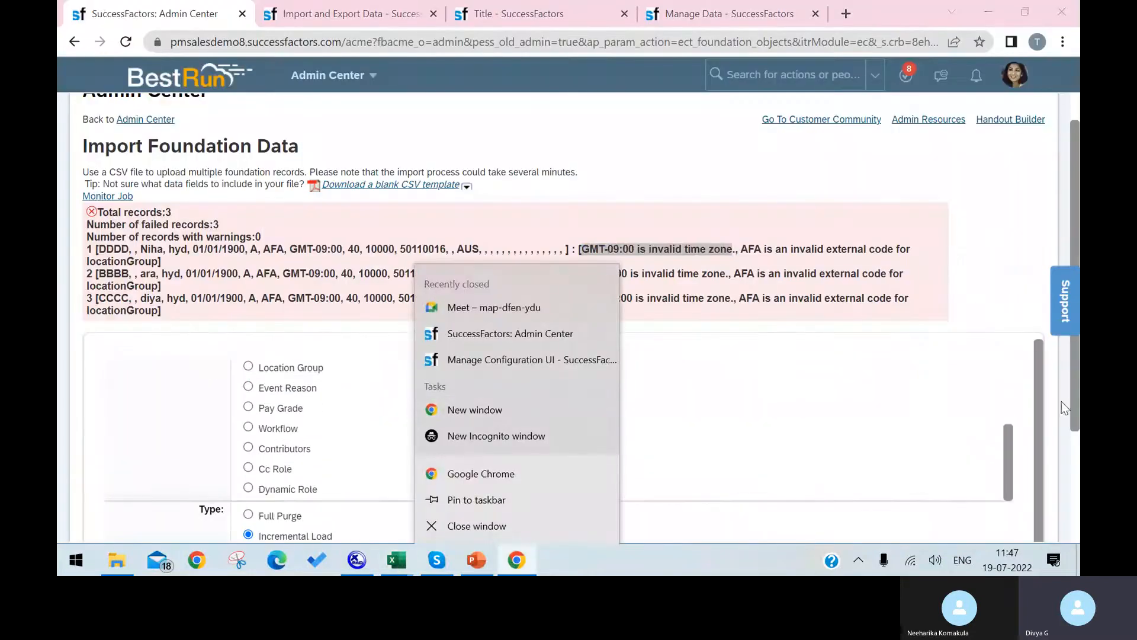
click(1030, 409)
scroll(1029, 409, down, 3)
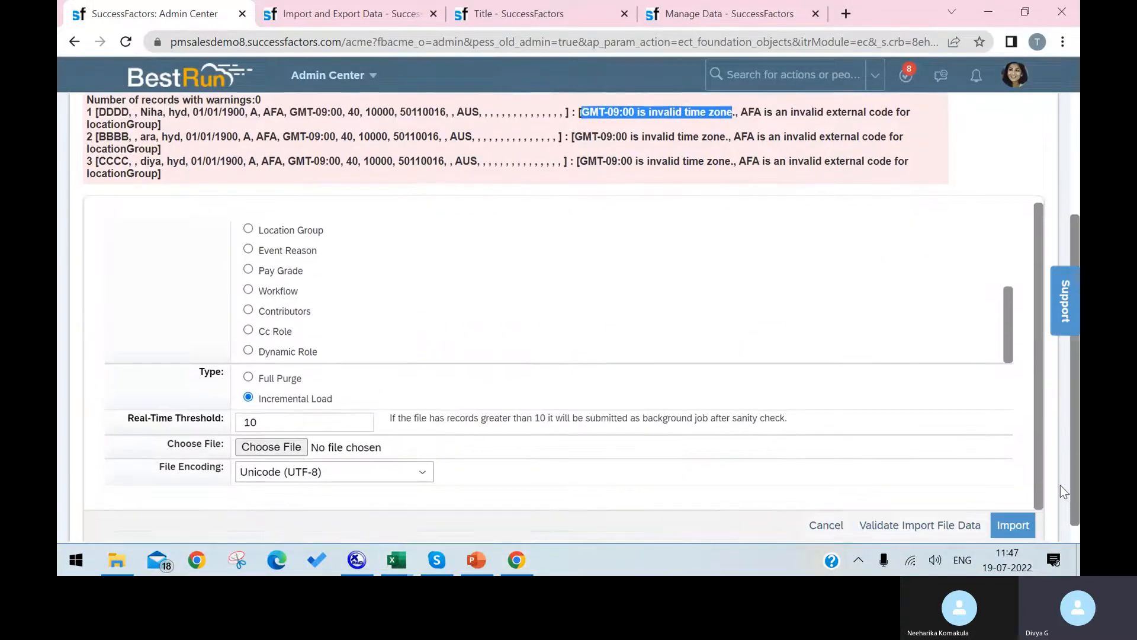
Import LOCATIONImportTemplate_SFPART063860, then move over to the Manage Data tab.
click(272, 437)
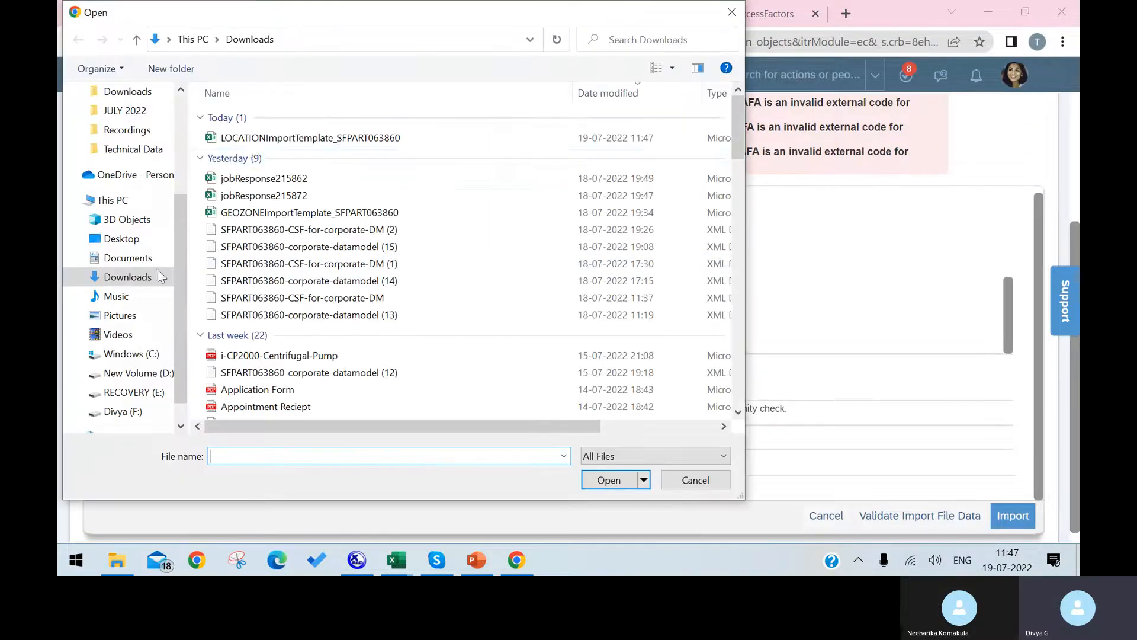
click(414, 137)
click(613, 481)
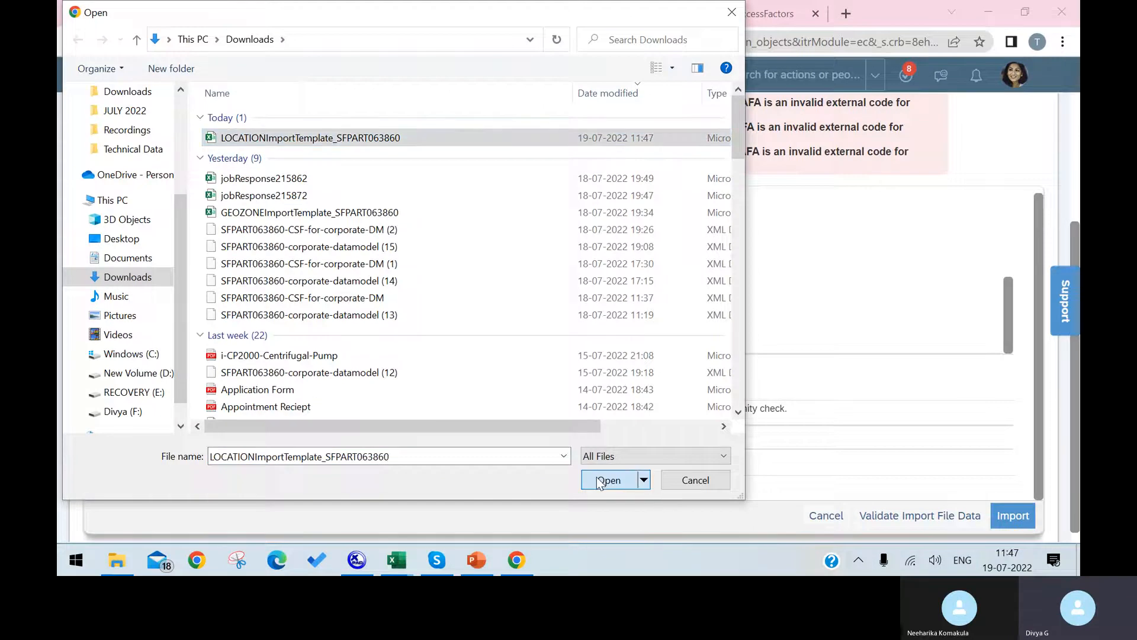
click(990, 515)
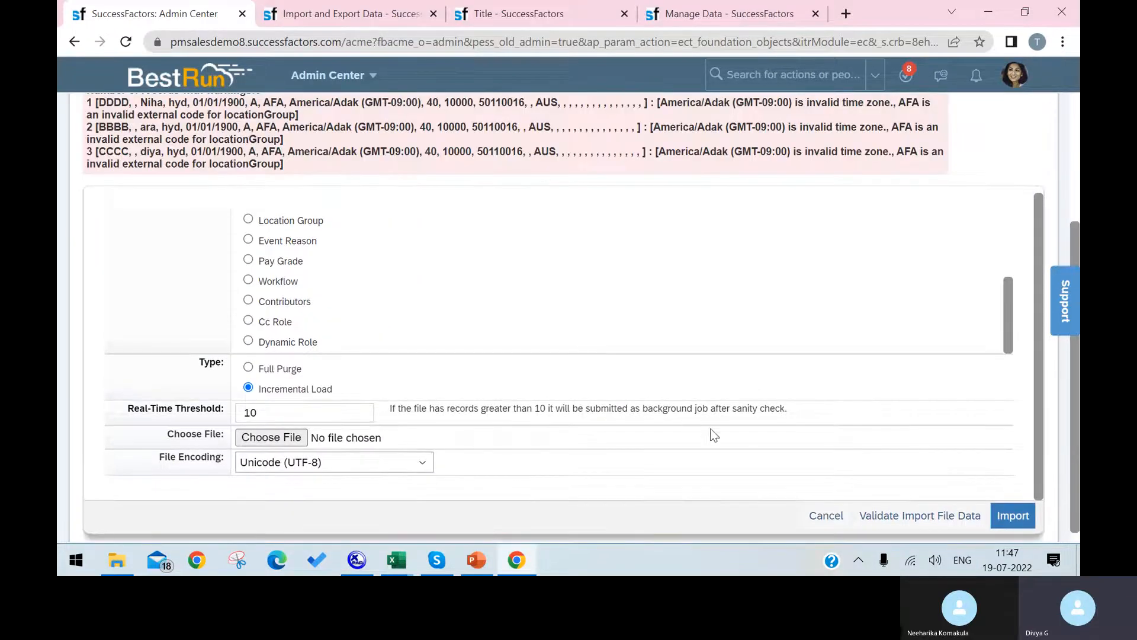
scroll(755, 239, up, 2)
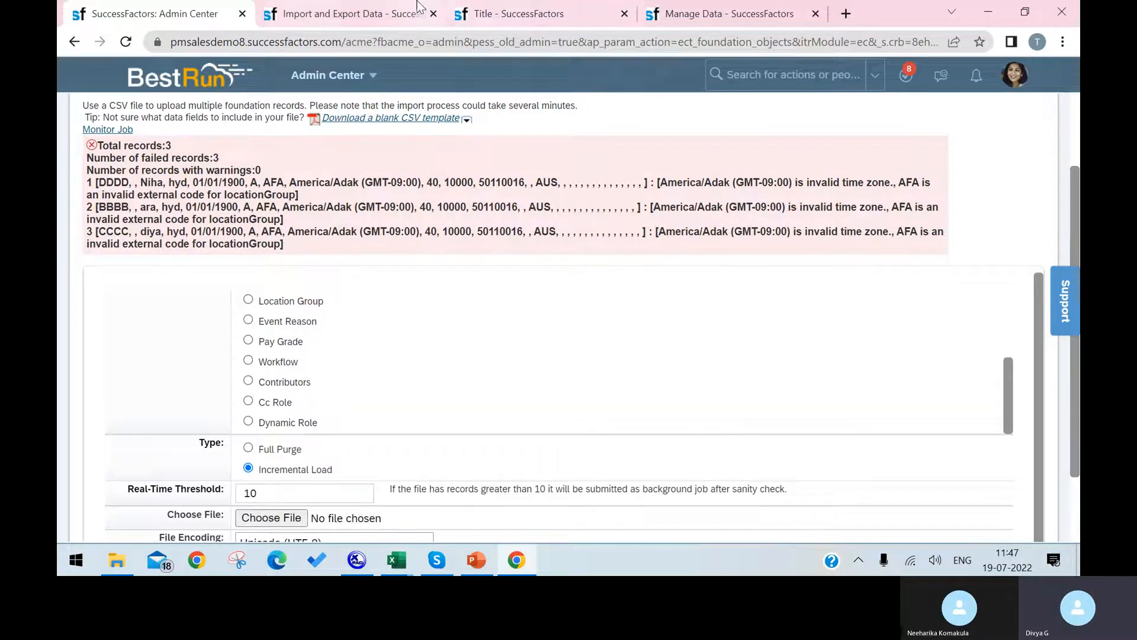
click(407, 16)
scroll(452, 256, up, 2)
click(727, 13)
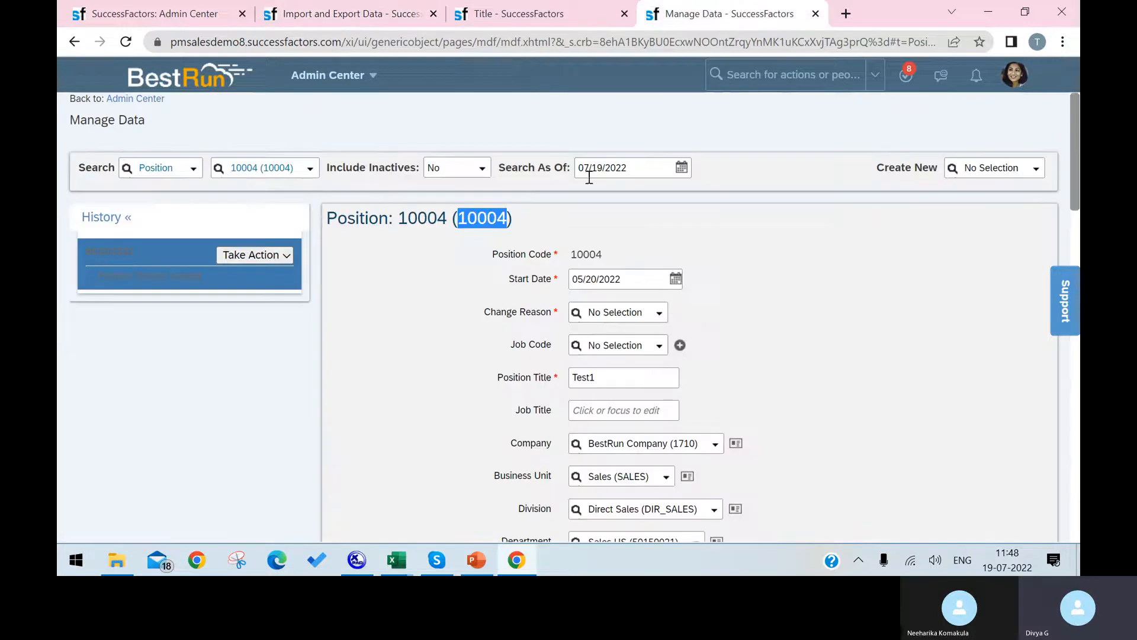
Look through the Location page's Create New object list, then return to the Import and Export Data tab.
click(353, 18)
click(519, 15)
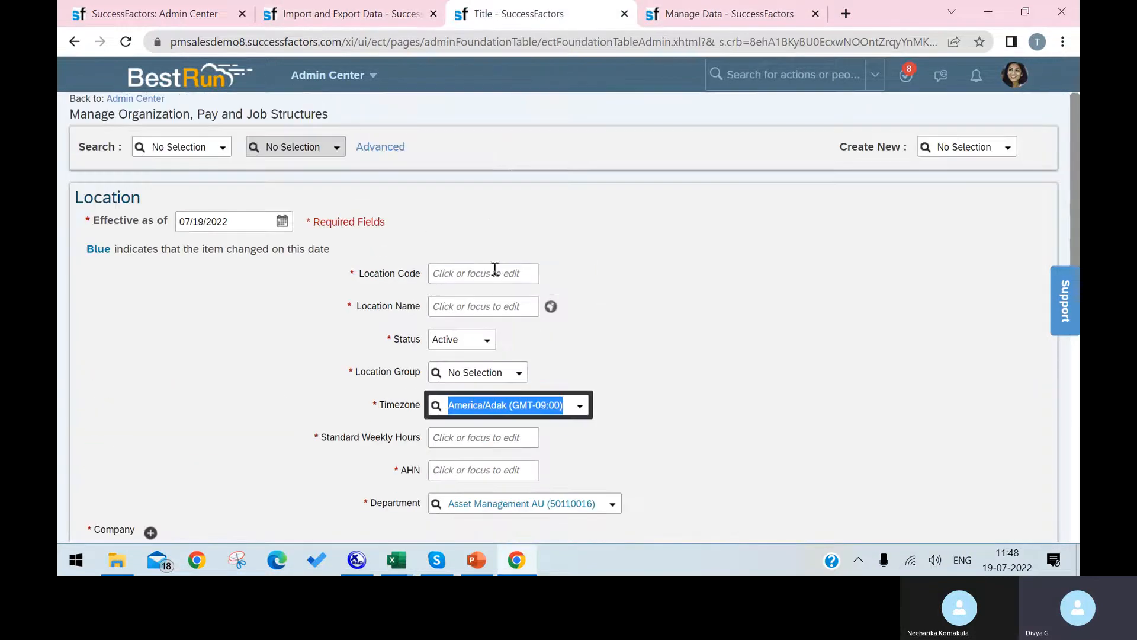
click(1008, 148)
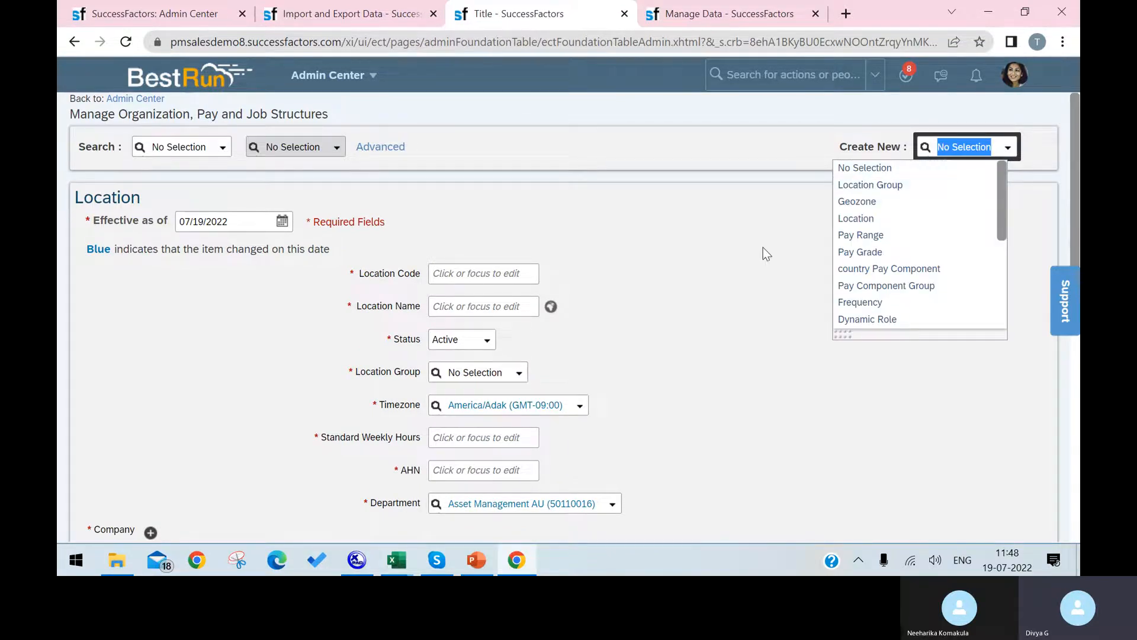
click(760, 275)
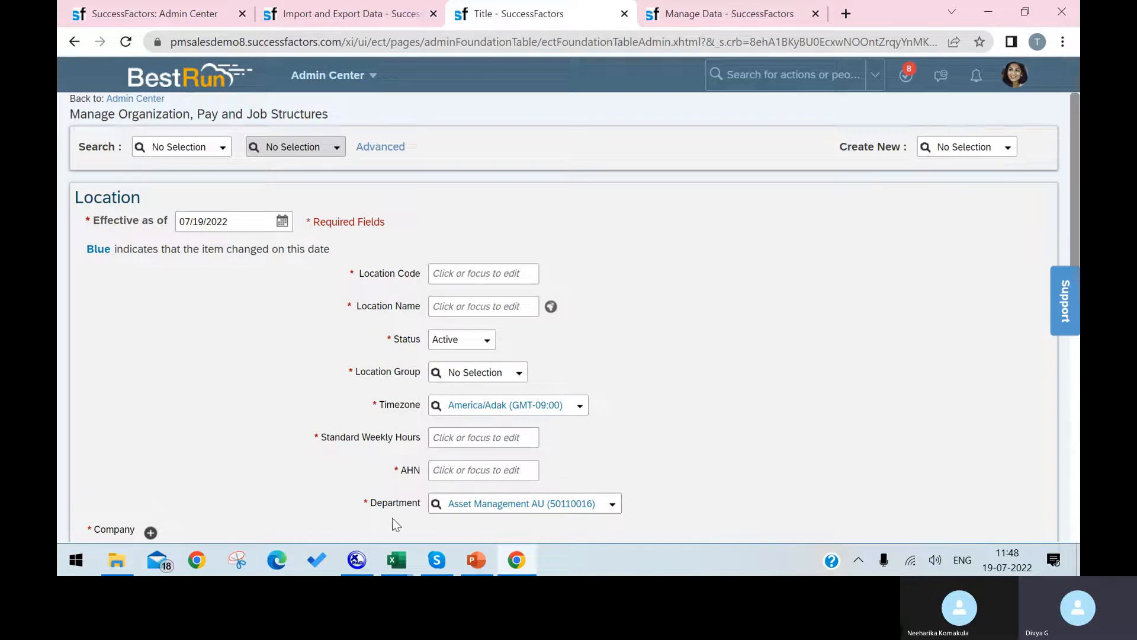
click(302, 14)
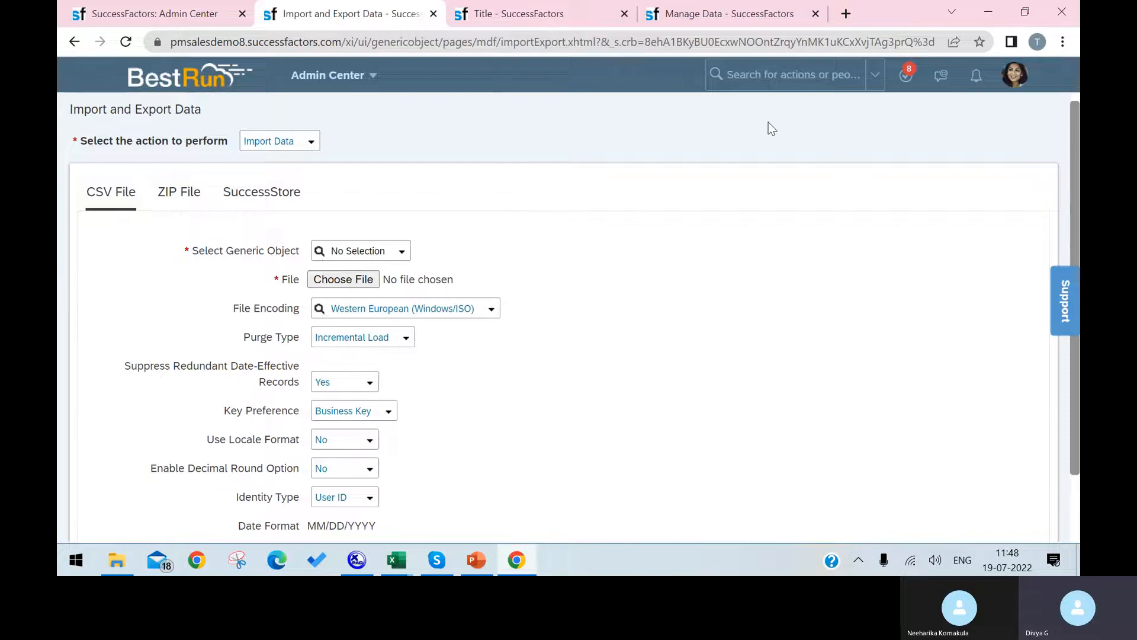
Export the corporate data model from Import/Export Corporate Data Model and show the XML in its folder.
click(759, 75)
text(IMPORT)
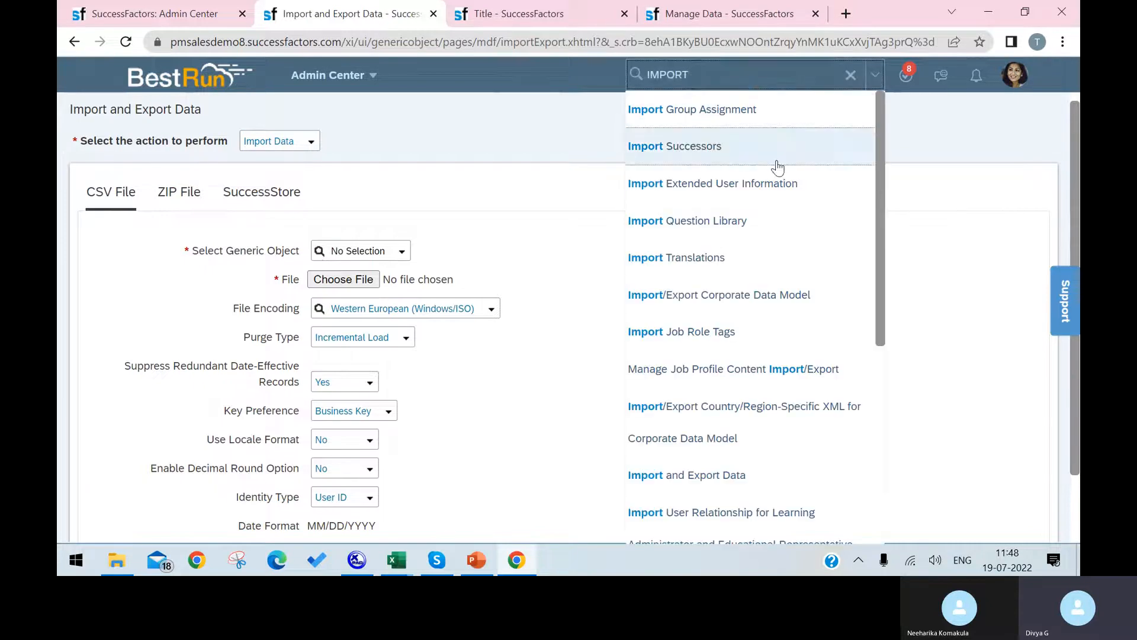
text( EXPO)
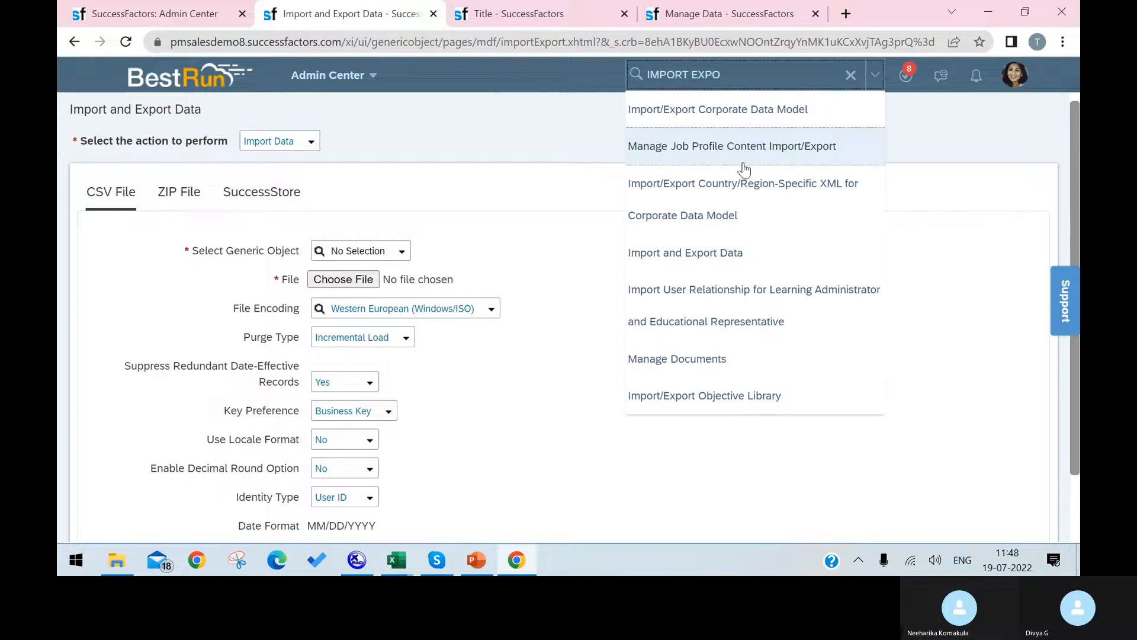
click(755, 112)
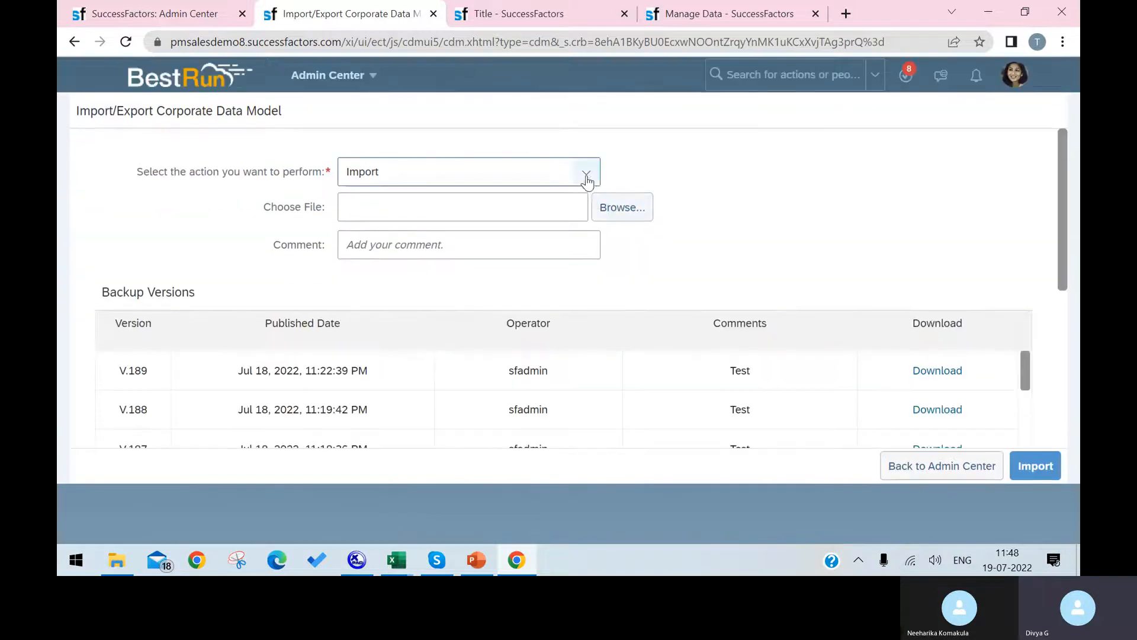
click(584, 176)
click(547, 235)
click(1035, 466)
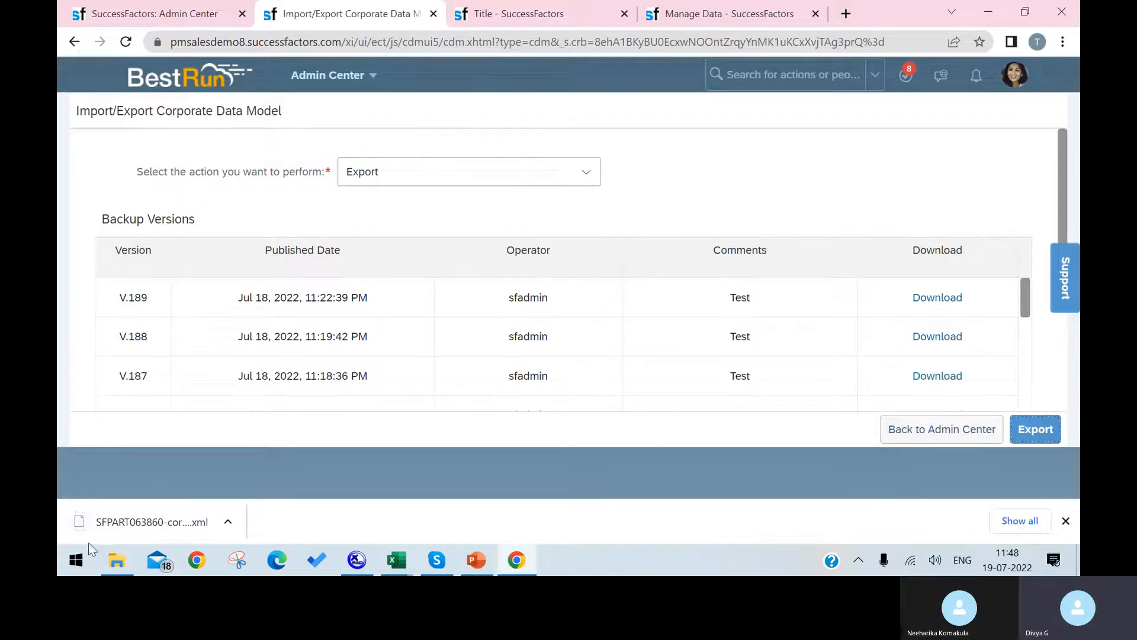
right_click(107, 524)
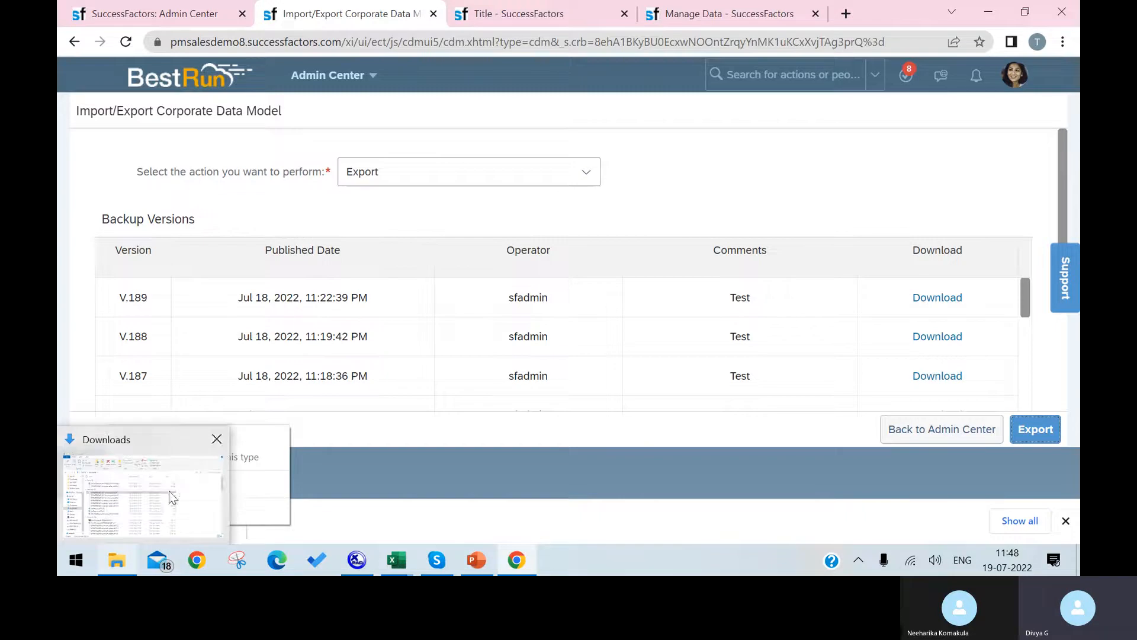
click(252, 486)
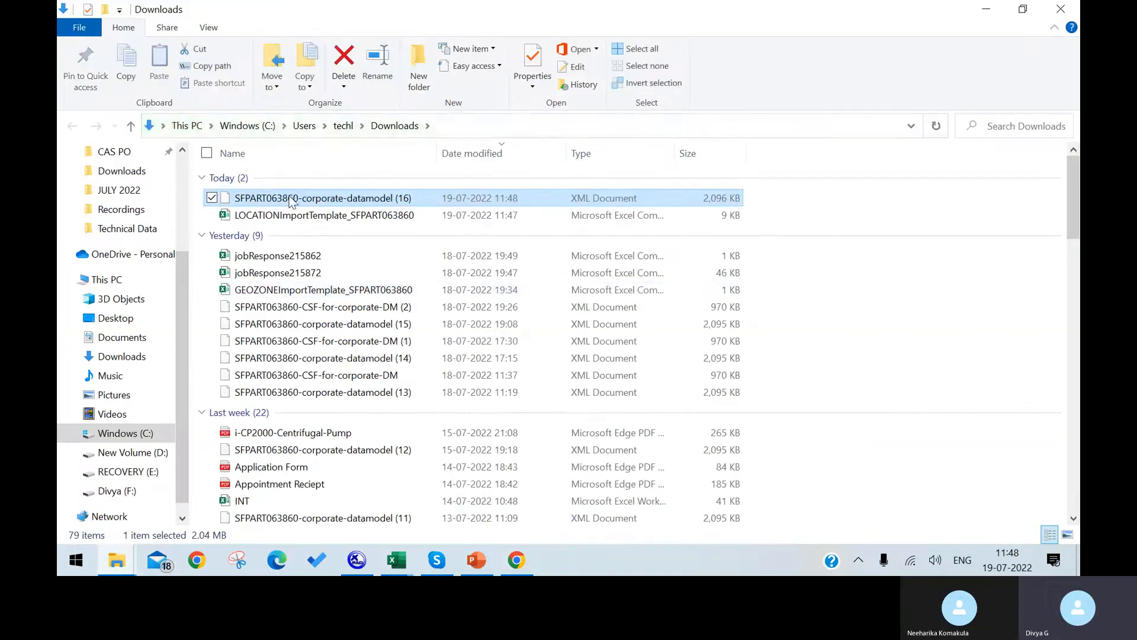
right_click(287, 197)
Open the data model in XMLPad and locate the location element's timezone field source.
click(287, 206)
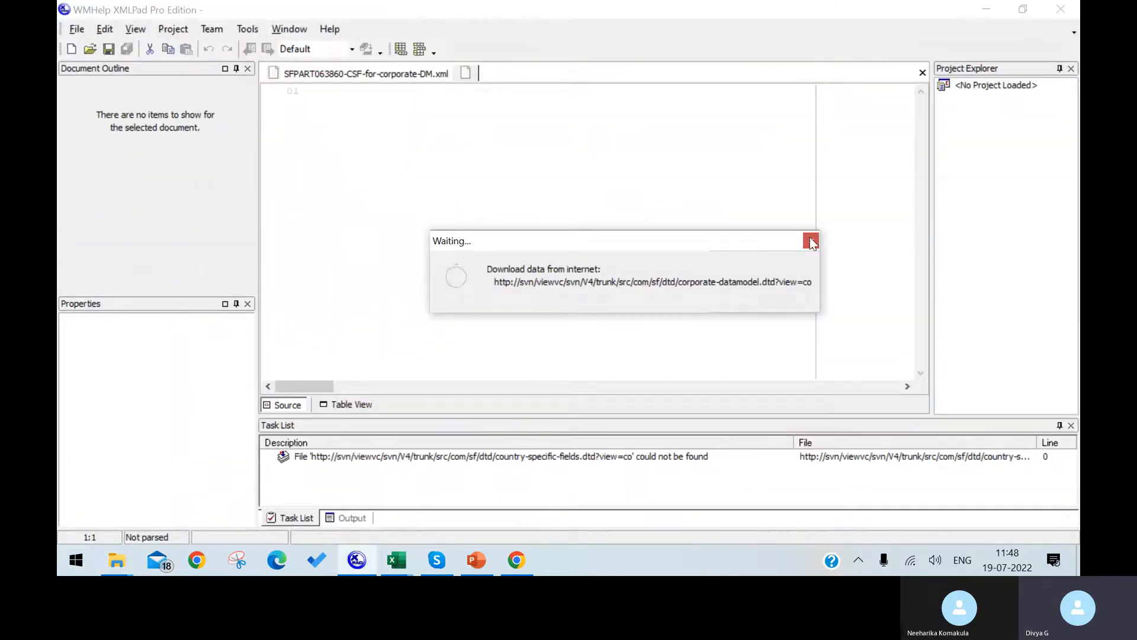
click(806, 245)
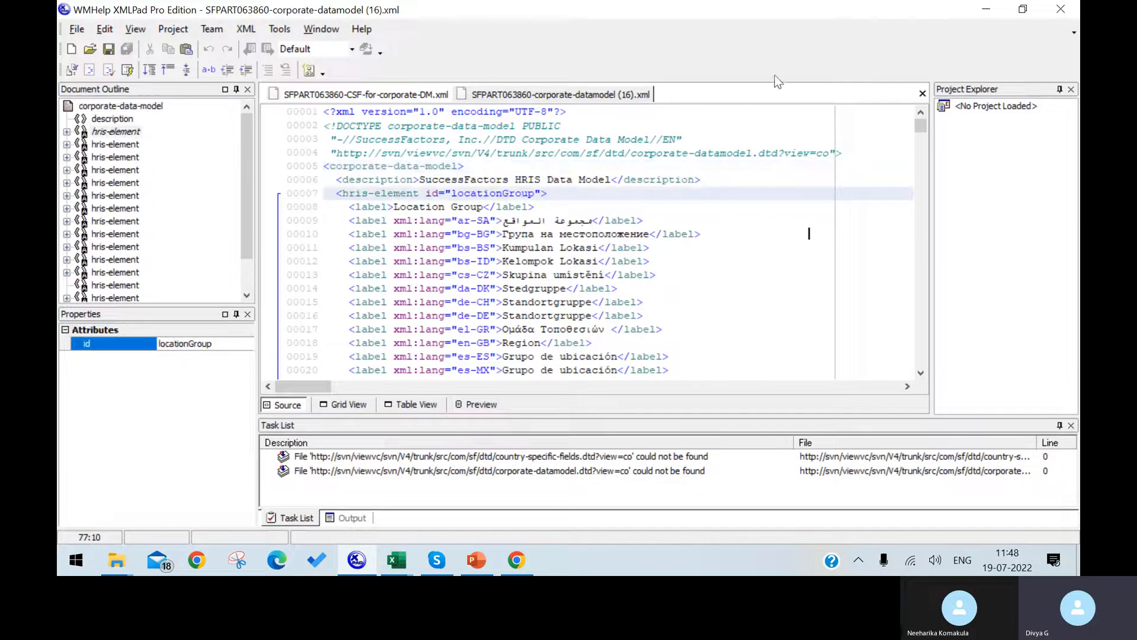
scroll(613, 296, down, 4)
click(415, 404)
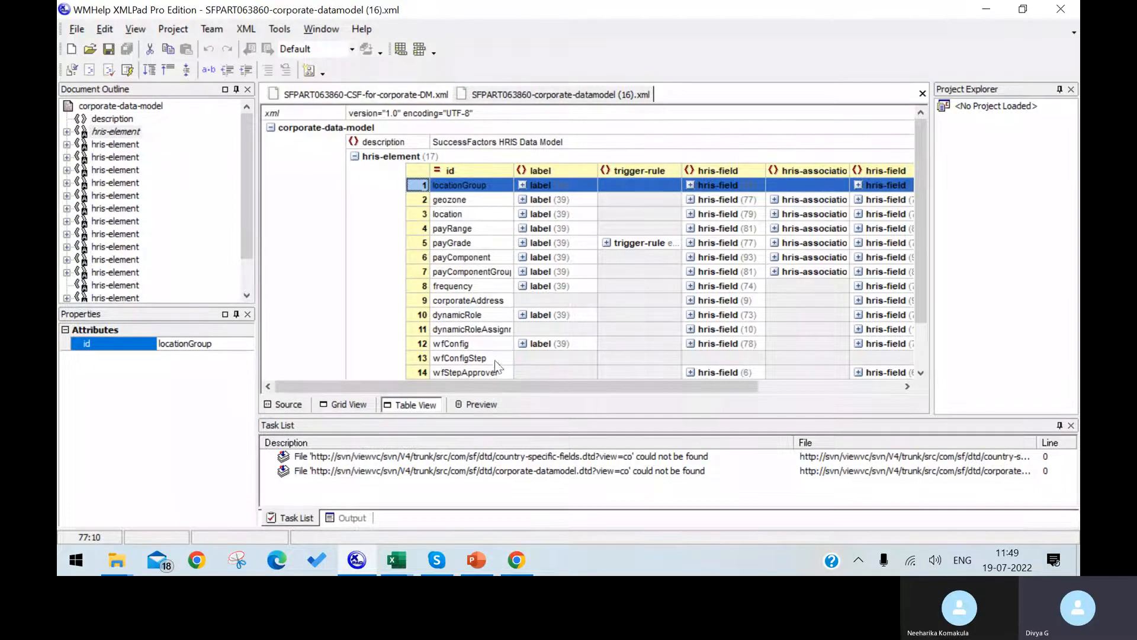
drag(461, 385, 532, 381)
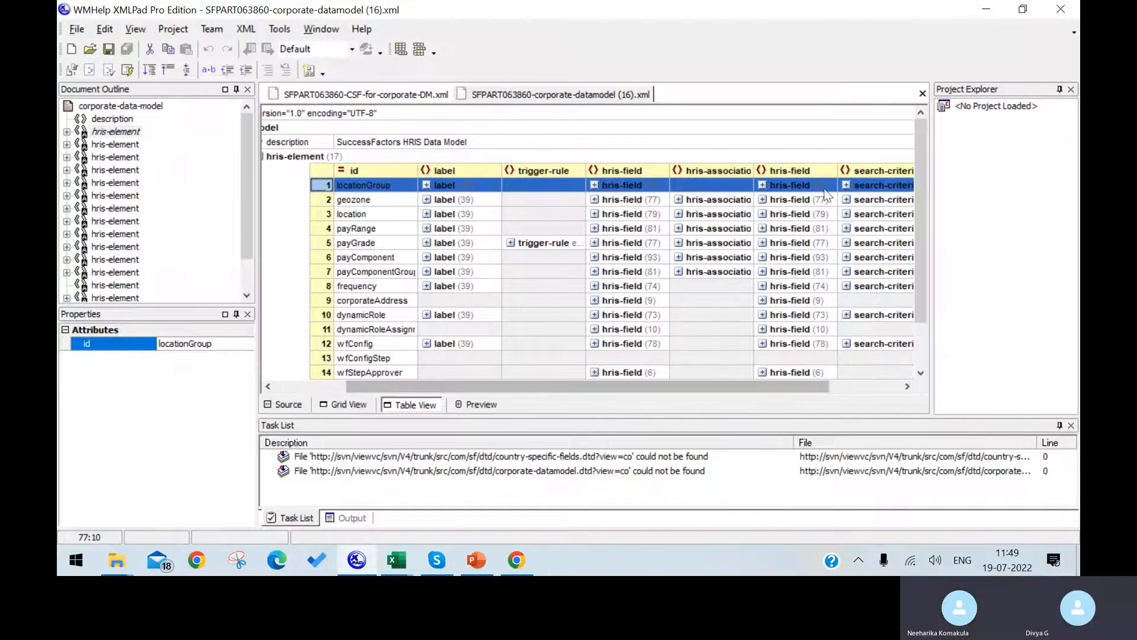
click(763, 214)
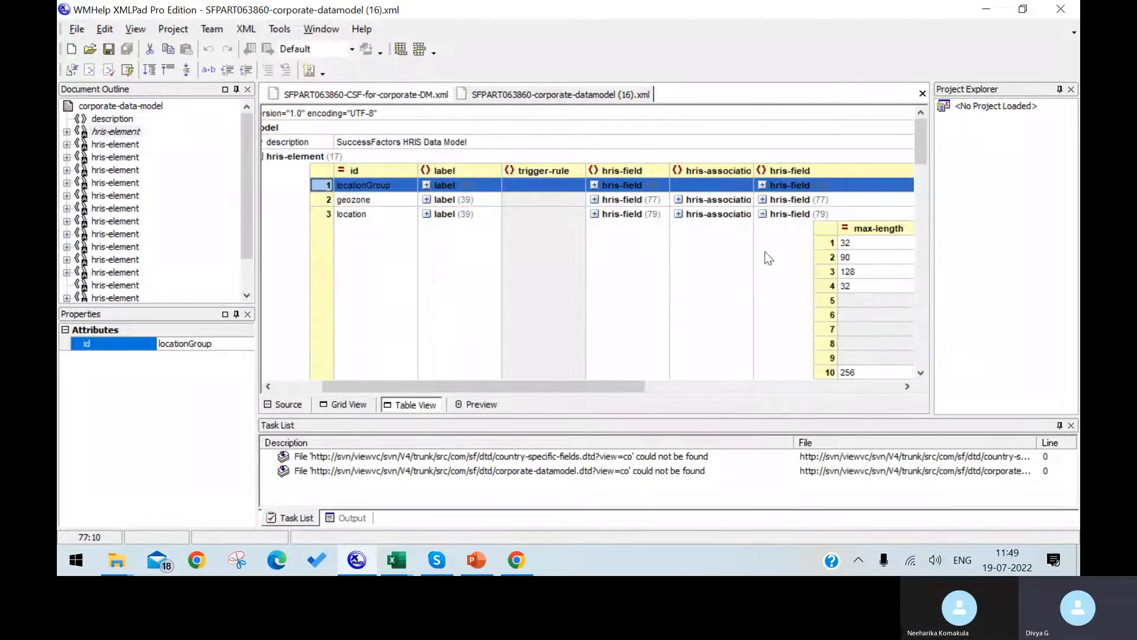
drag(643, 386, 758, 388)
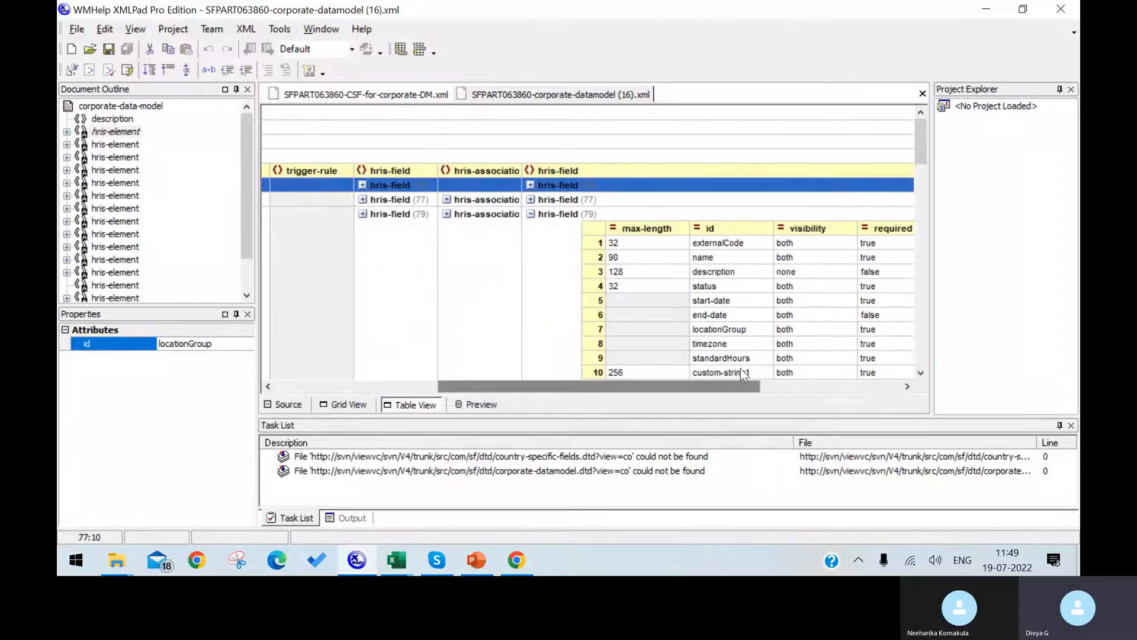
click(724, 330)
click(724, 345)
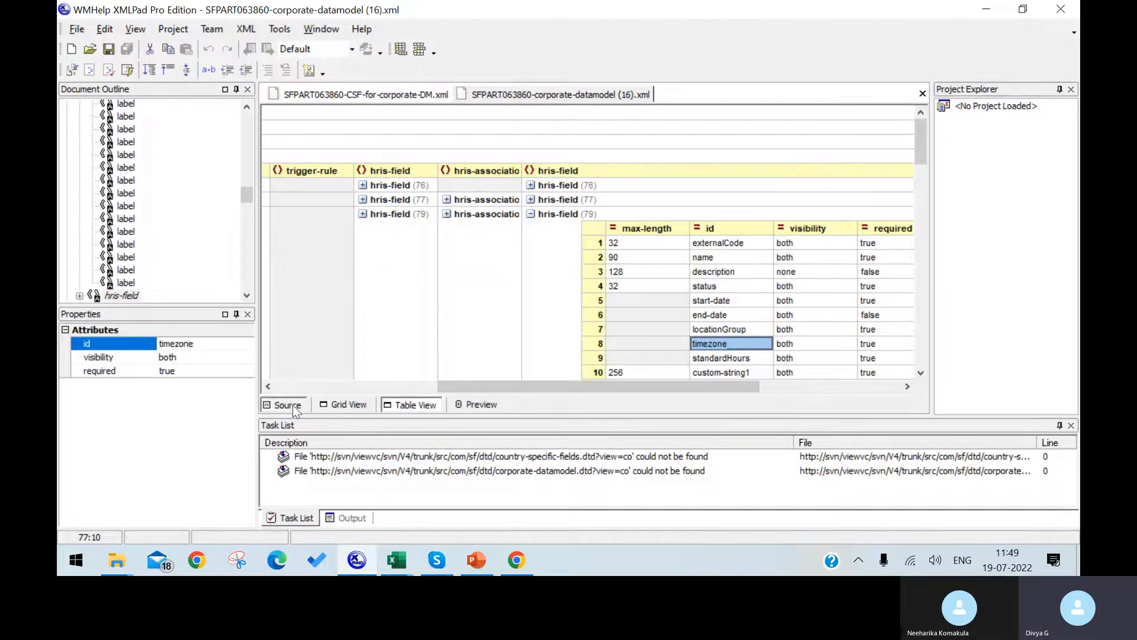
click(284, 405)
Change the timezone field's required value to "false" and save the file.
click(724, 372)
key(BackSpace)
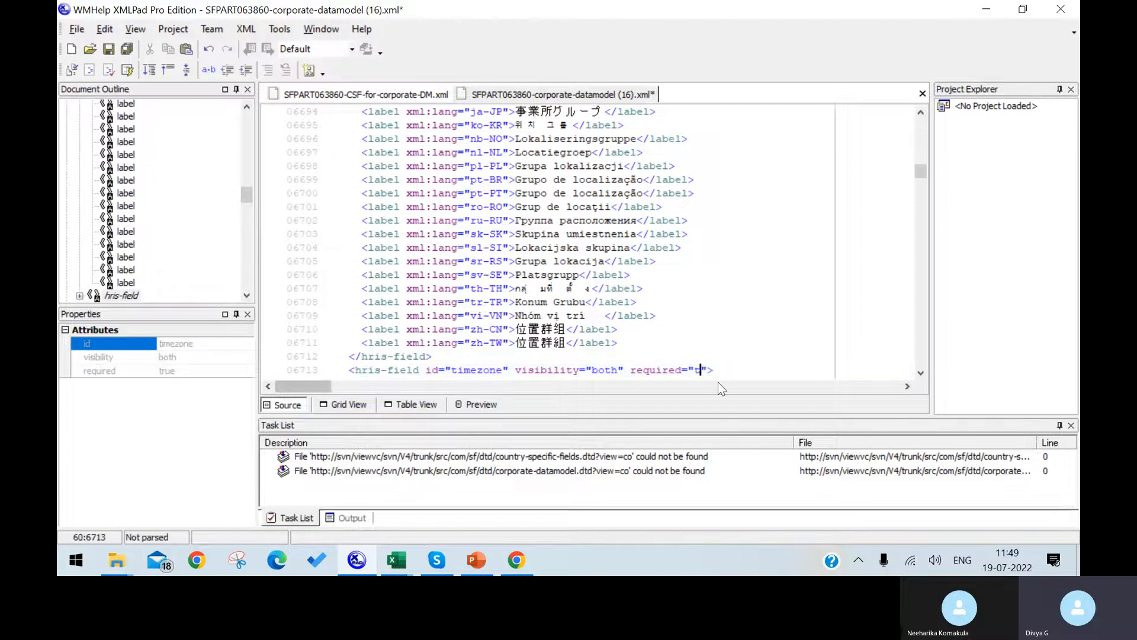
key(BackSpace)
text(F)
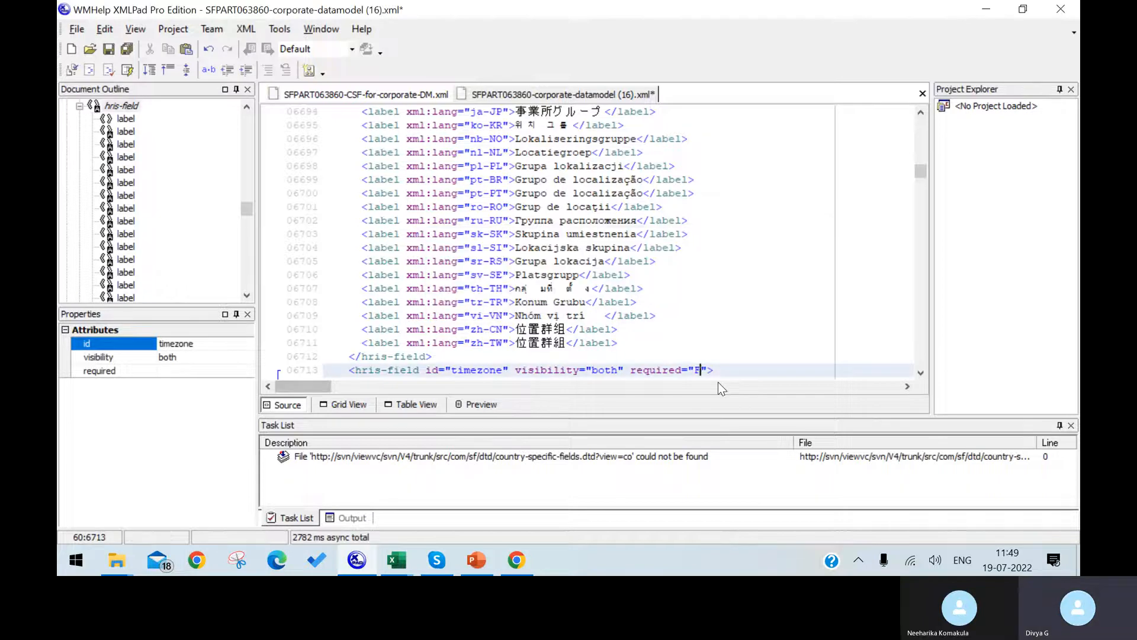
key(BackSpace)
text(fa)
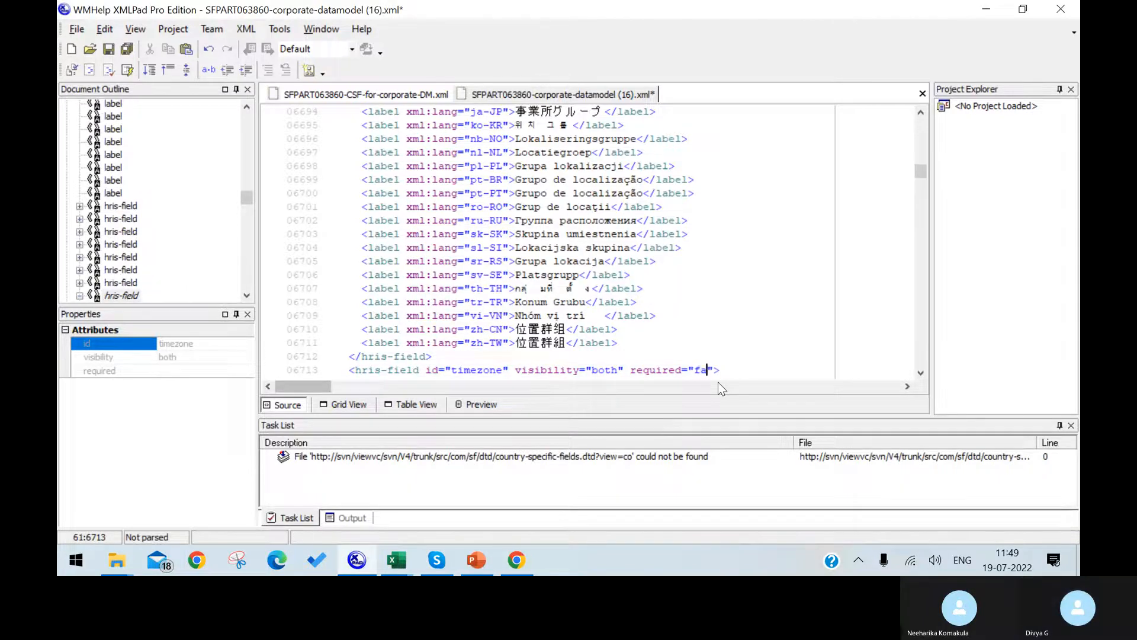
text(lse)
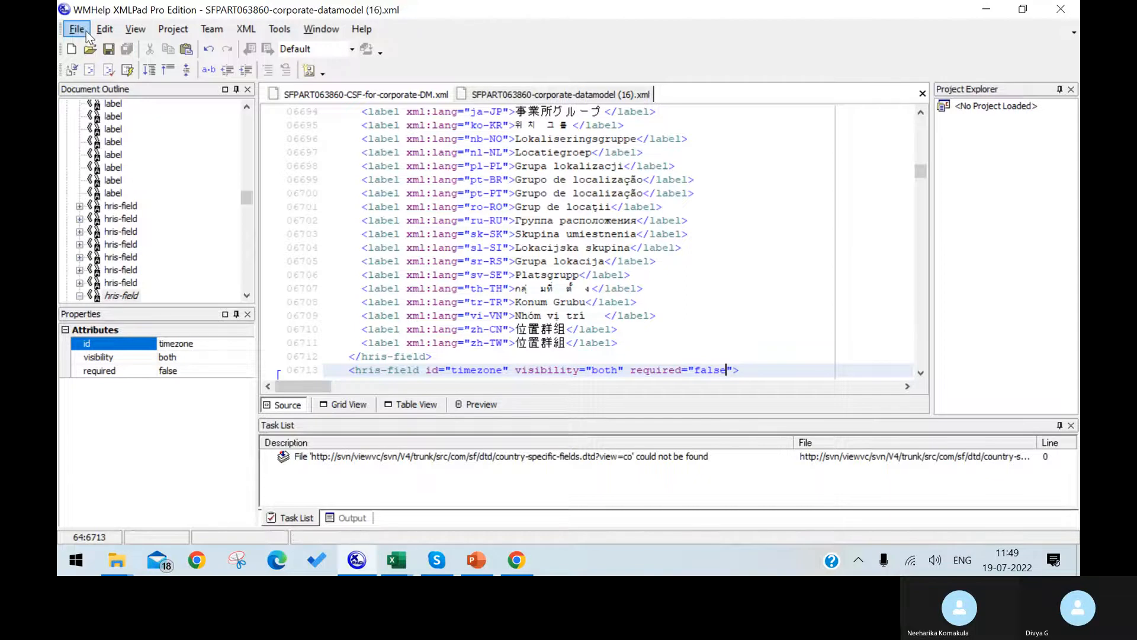
click(86, 31)
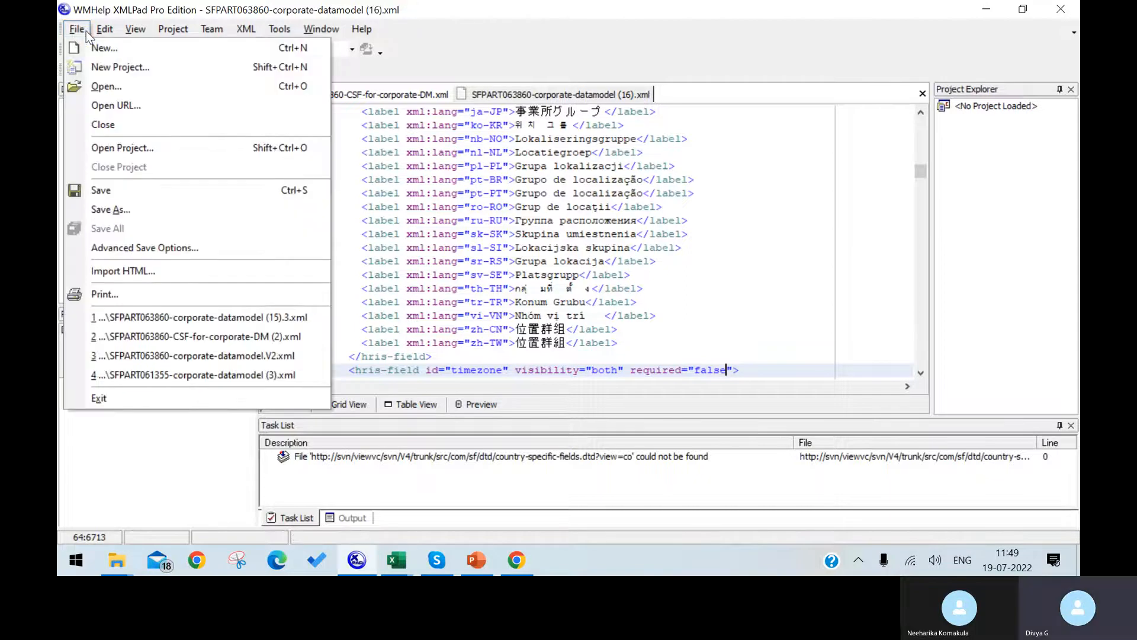
click(123, 196)
click(517, 564)
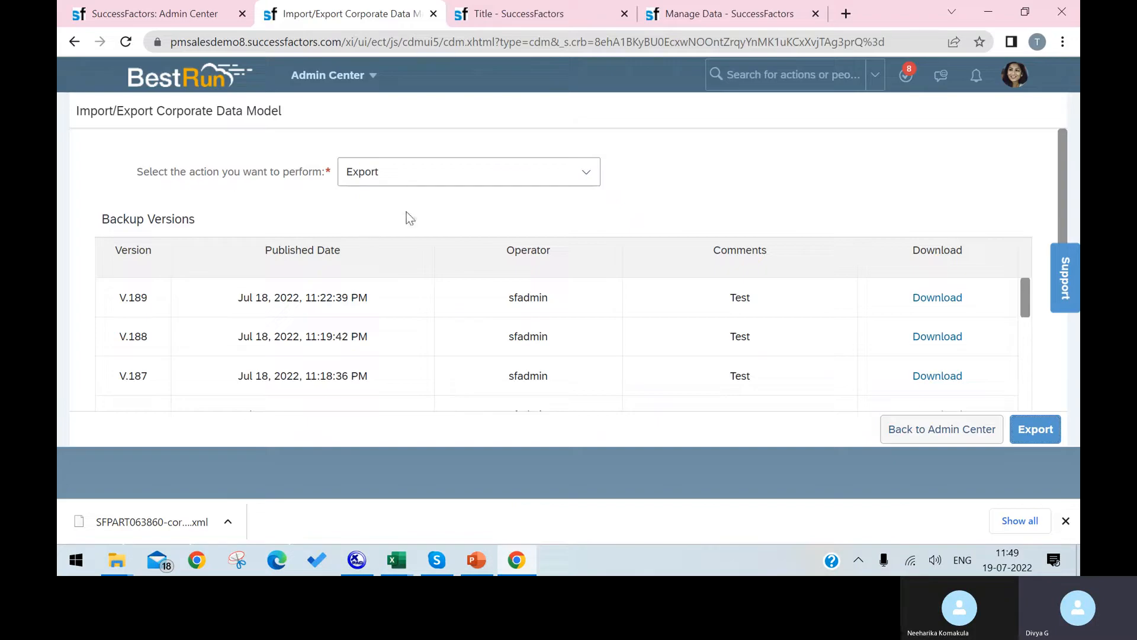
Import SFPART063860-corporate-datamodel (16).xml as the corporate data model with comment 'test'.
click(597, 181)
click(576, 212)
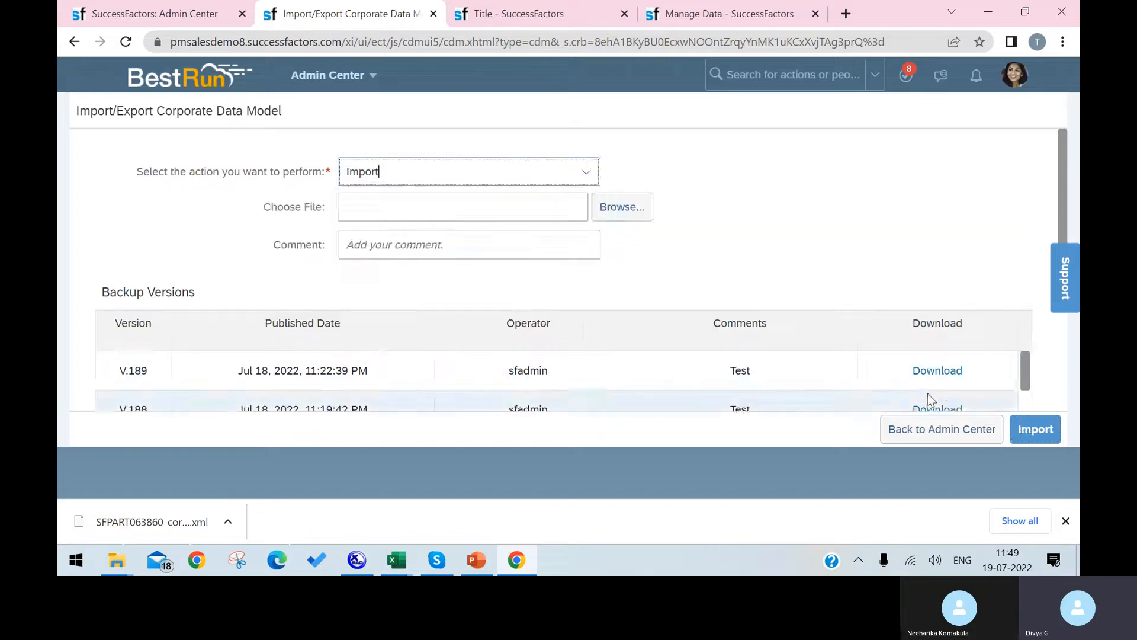
click(495, 211)
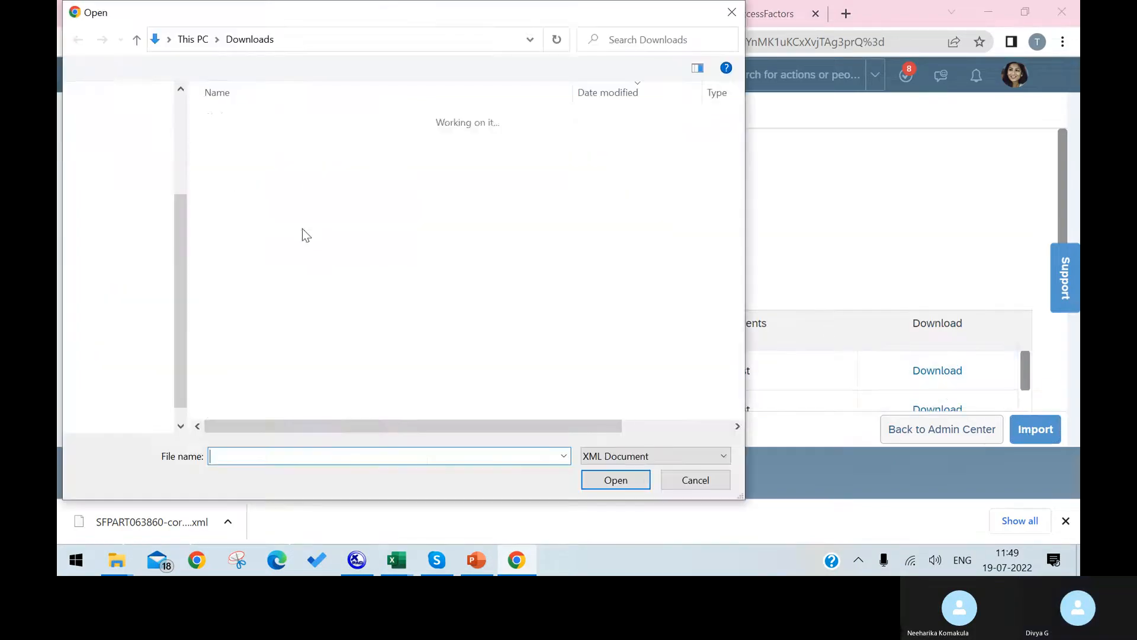
click(284, 139)
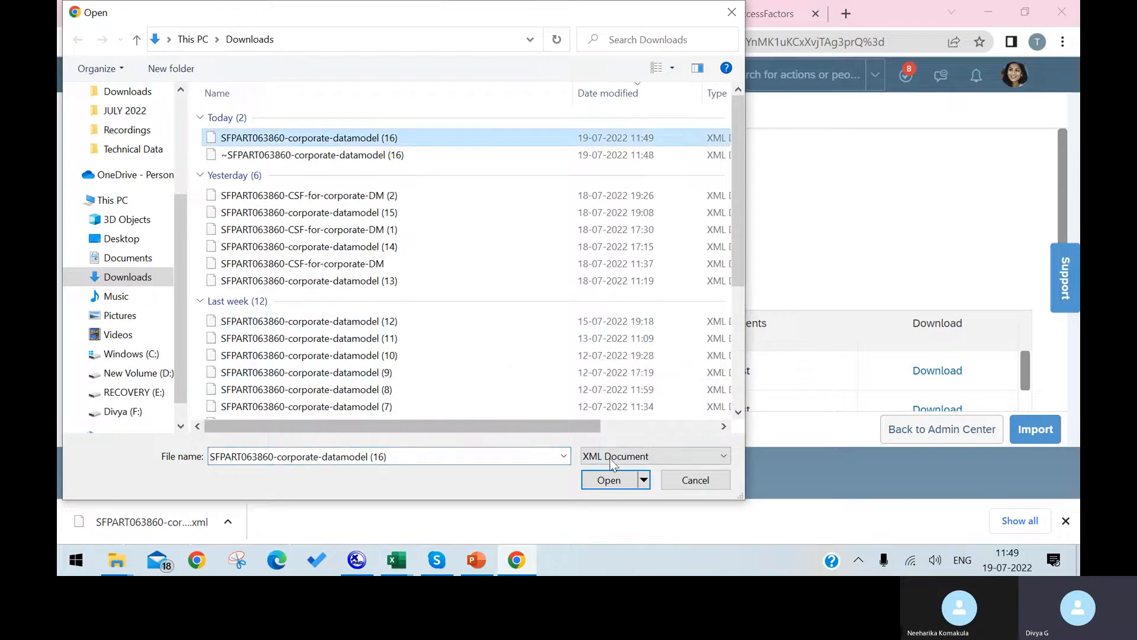
click(610, 482)
click(450, 248)
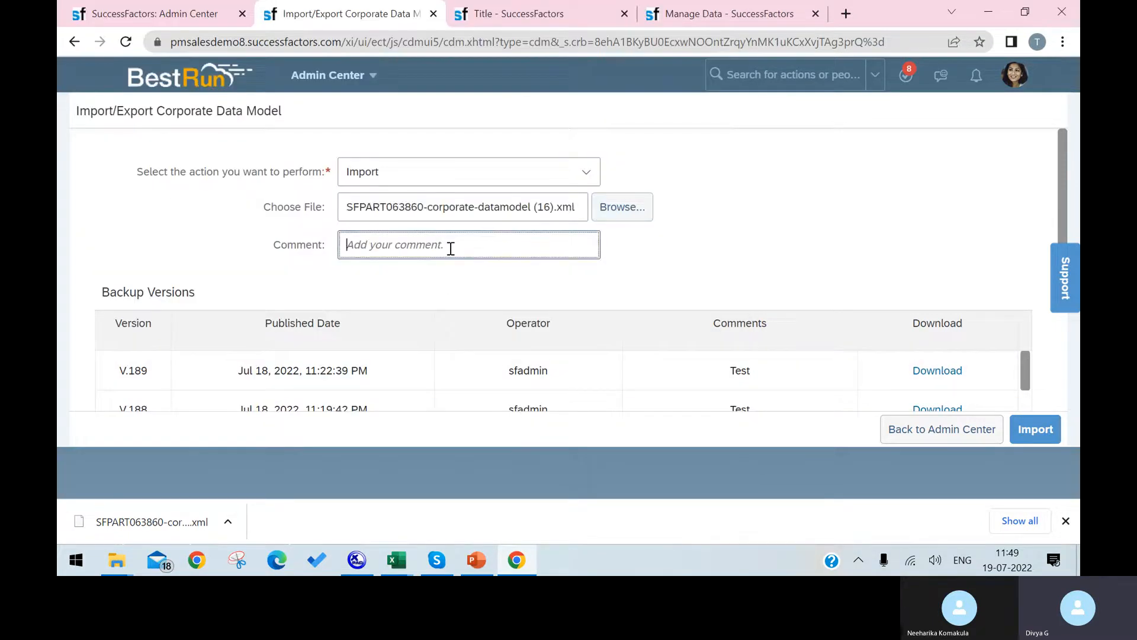
text(test)
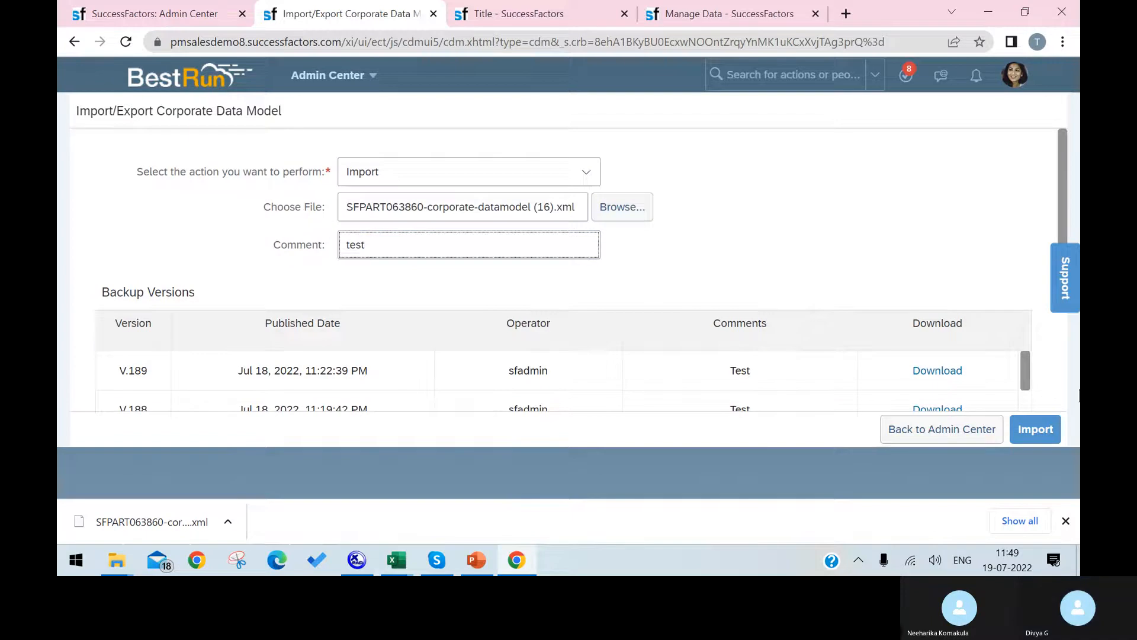
click(1036, 428)
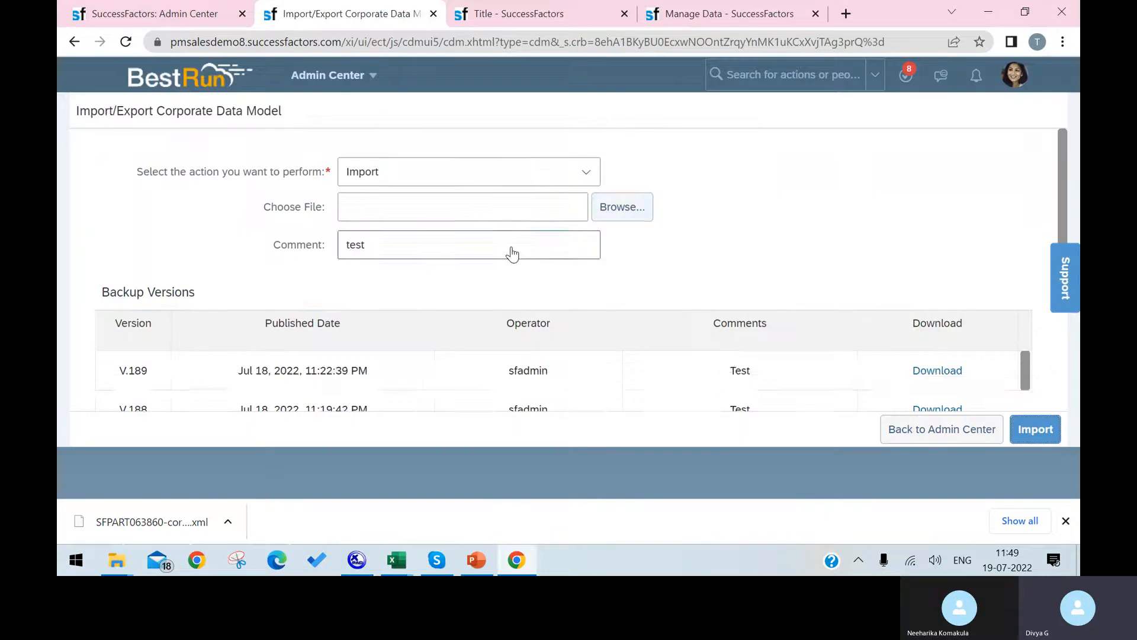
Reload the organization structures page and start a new Location record from Create New.
click(703, 9)
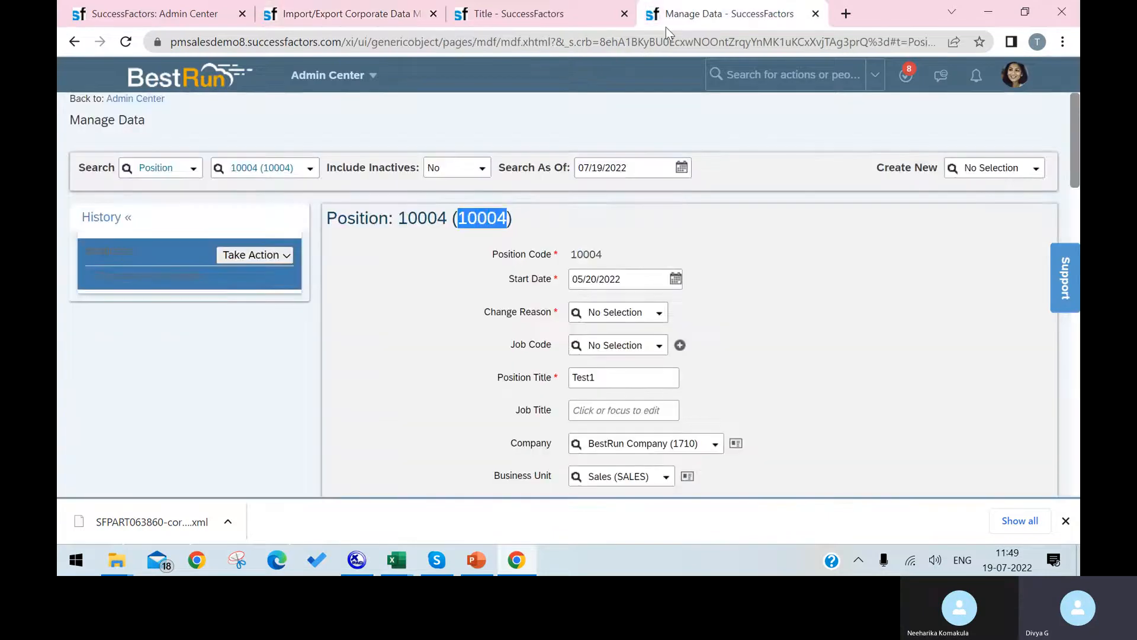
click(521, 13)
click(125, 42)
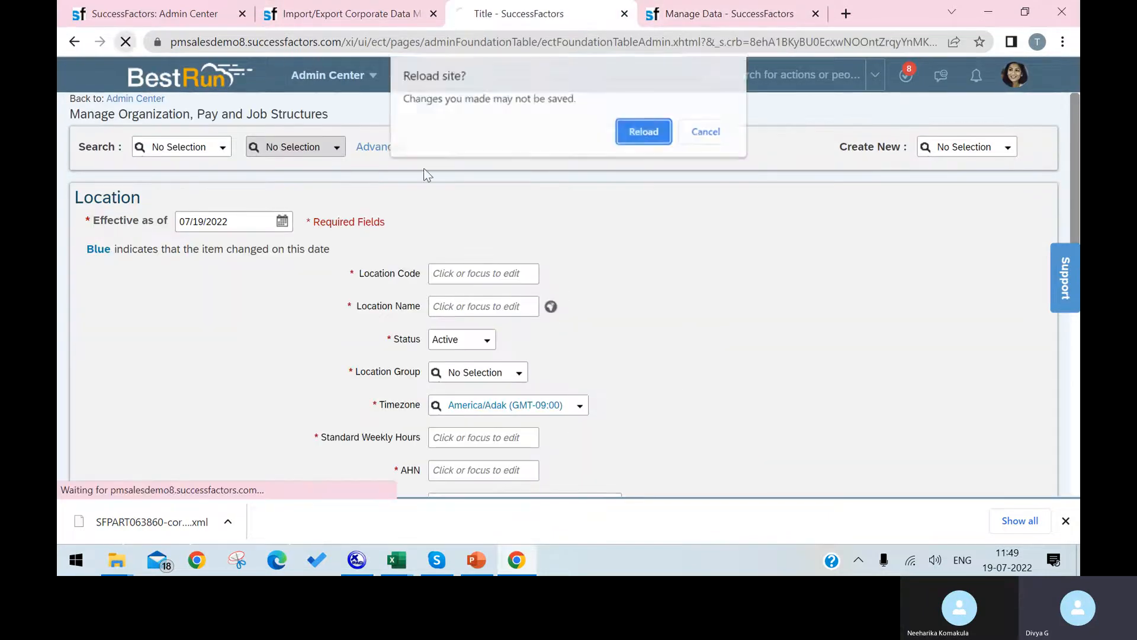
click(651, 133)
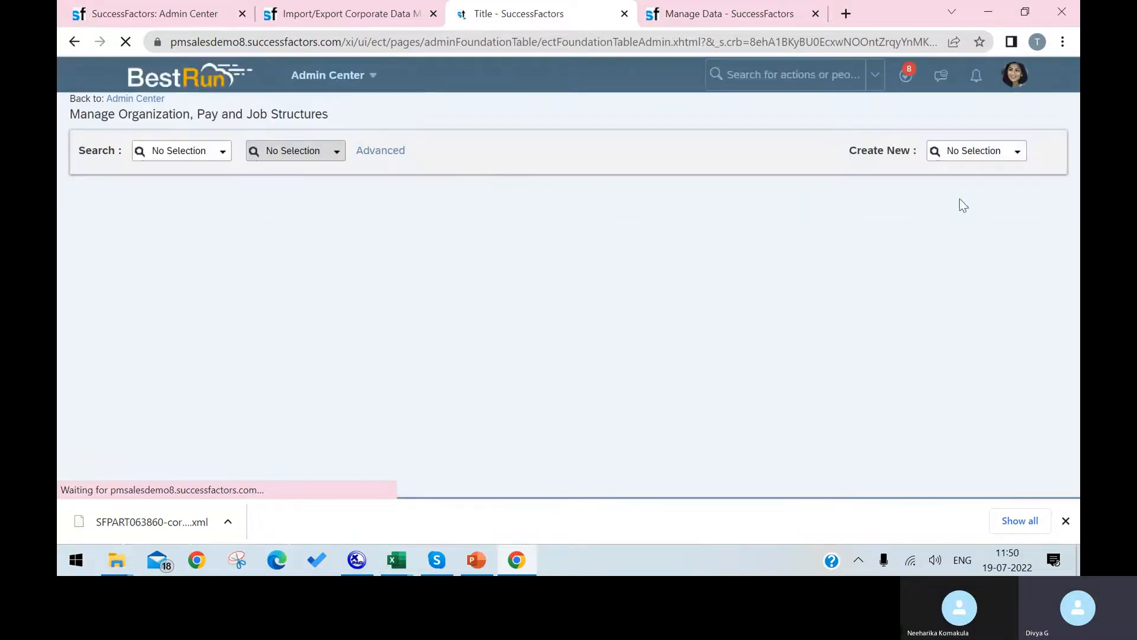
click(1017, 152)
click(972, 222)
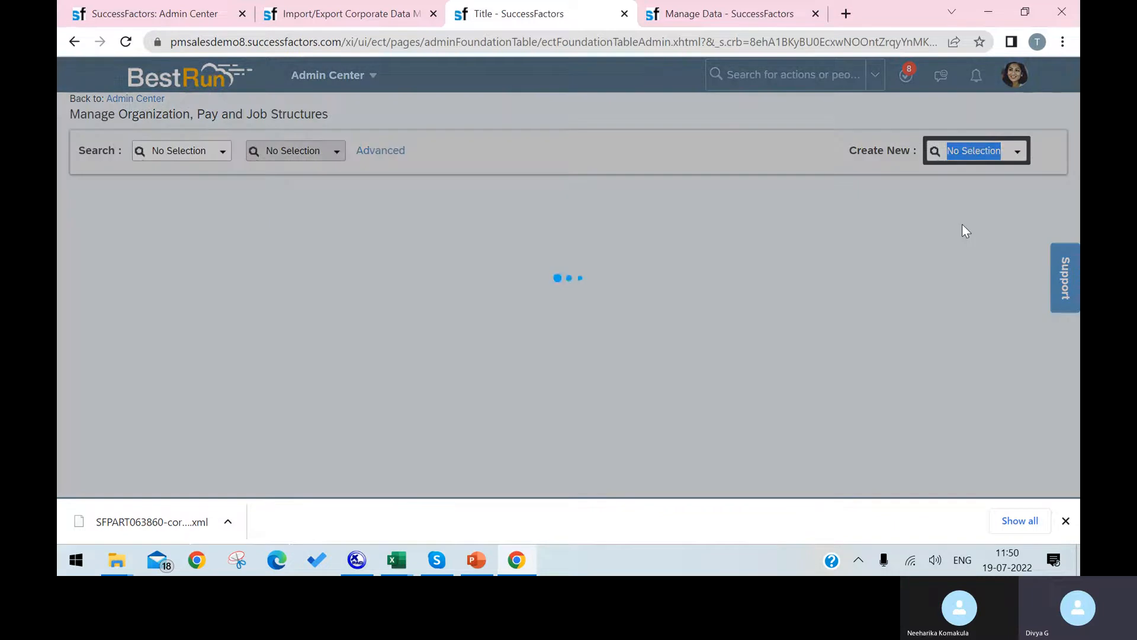
Bring the location import template forward in Excel and select the Timezone values in H3:H5.
scroll(488, 397, down, 1)
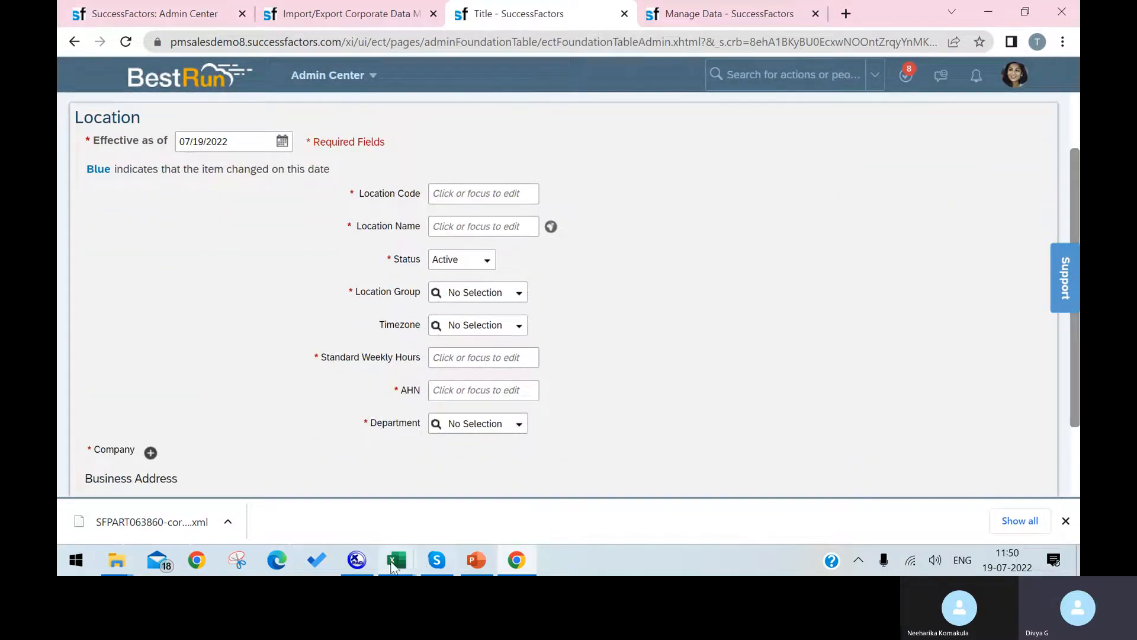
mouse_move(396, 559)
click(649, 507)
drag(597, 264, 617, 363)
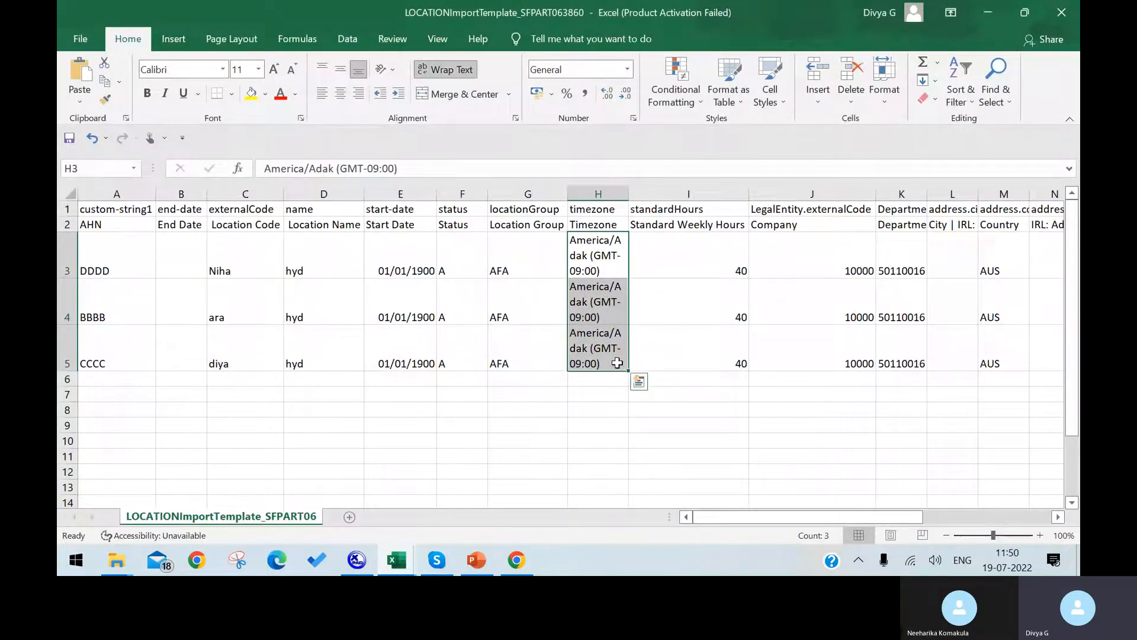
Delete the Timezone values in H3:H5 and return to the location import error results.
key(Delete)
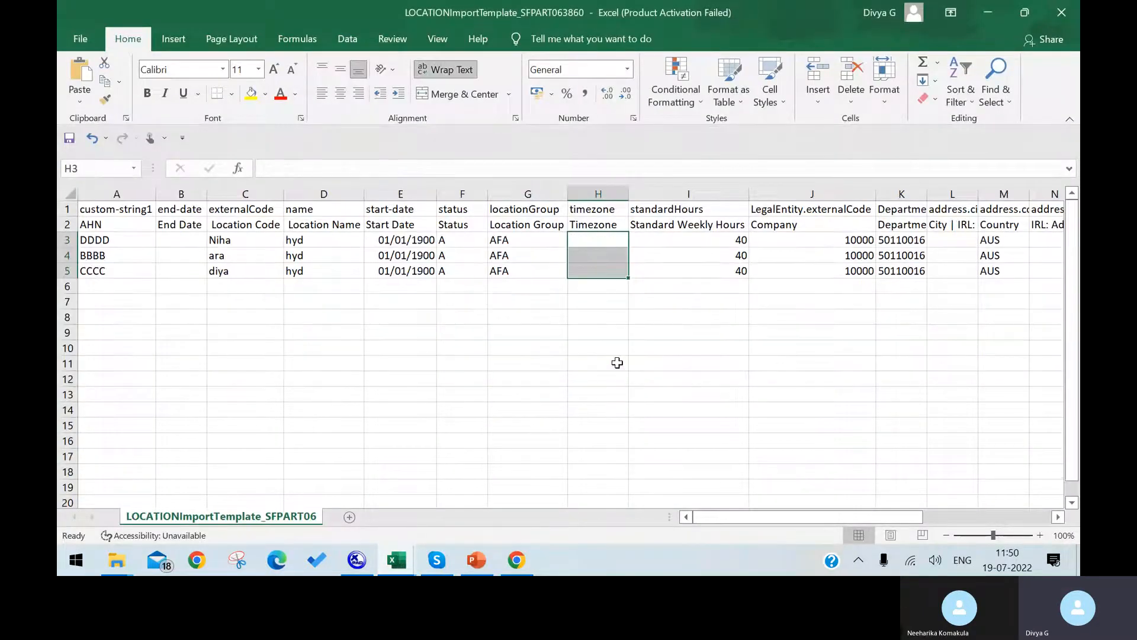
click(516, 559)
click(154, 13)
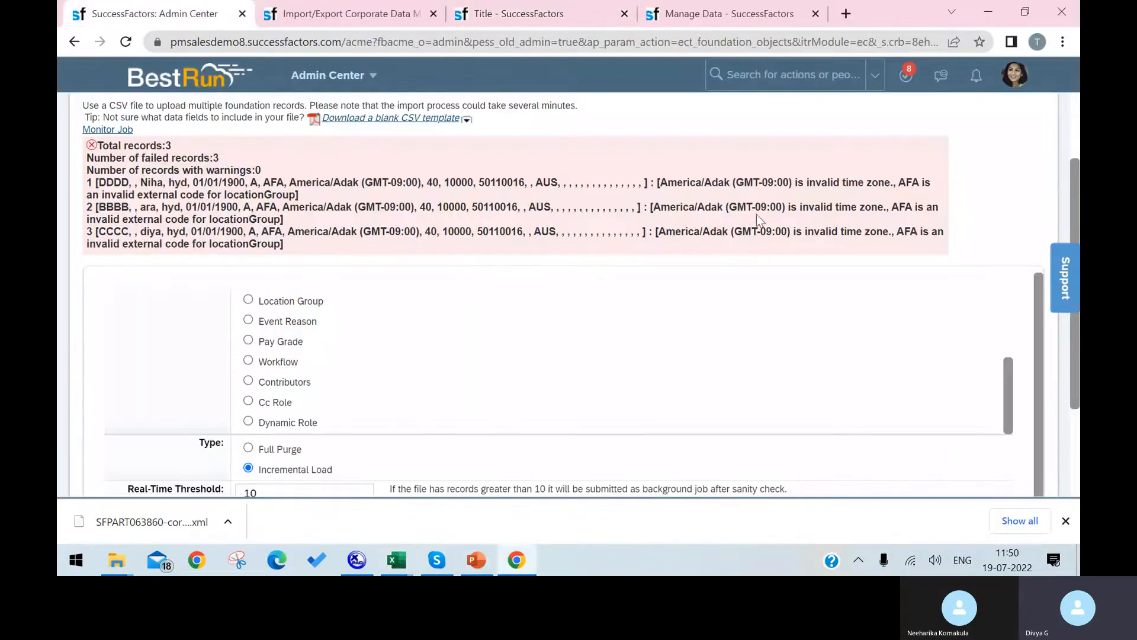
Choose Greater China (GC) as the Location Group on the blank Location form.
click(515, 560)
click(515, 559)
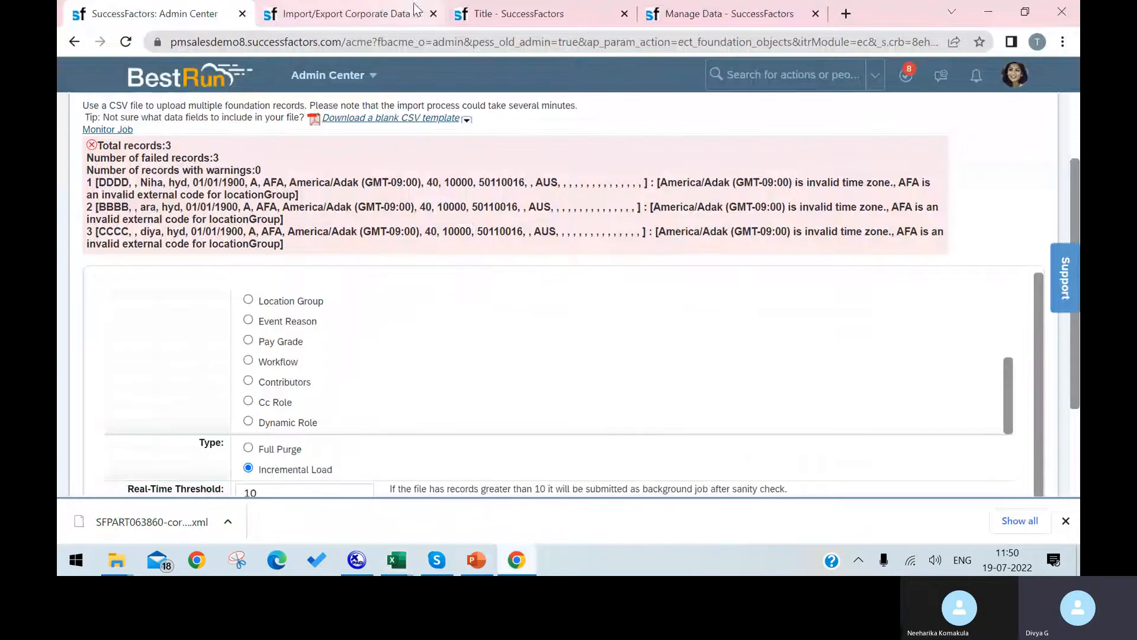
click(506, 14)
click(525, 301)
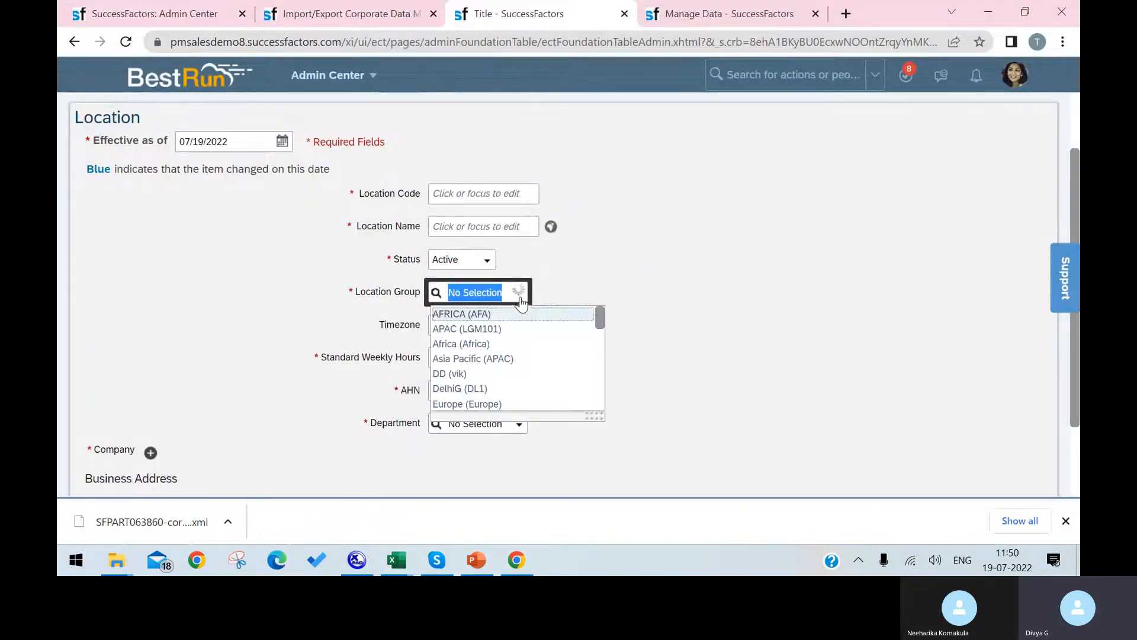
scroll(495, 342, down, 2)
scroll(494, 334, down, 1)
scroll(494, 334, up, 2)
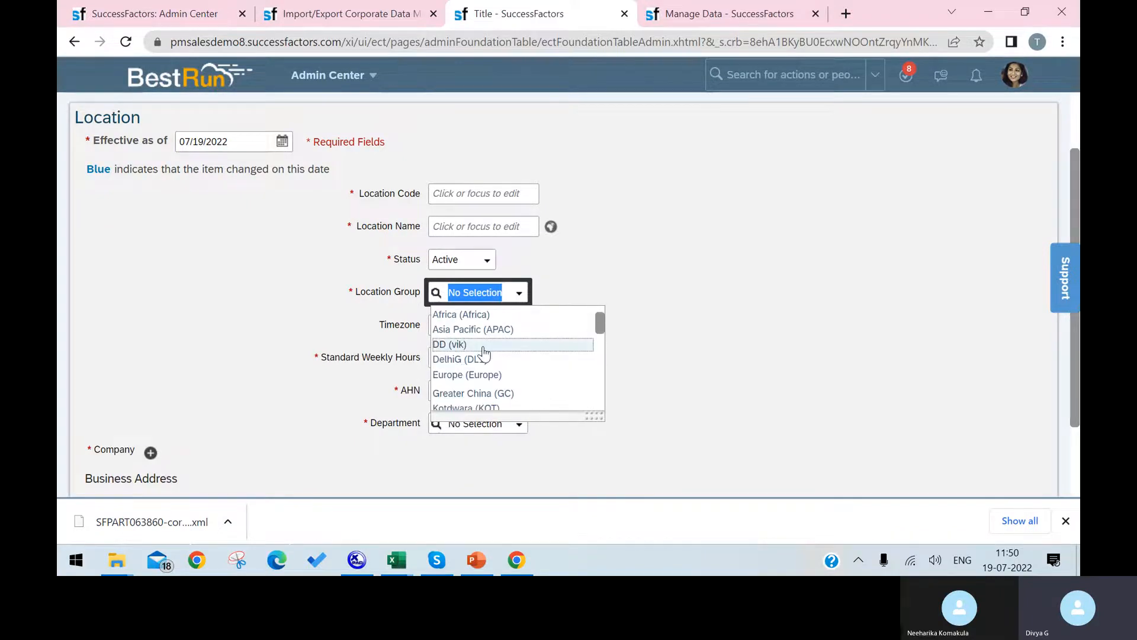
click(507, 393)
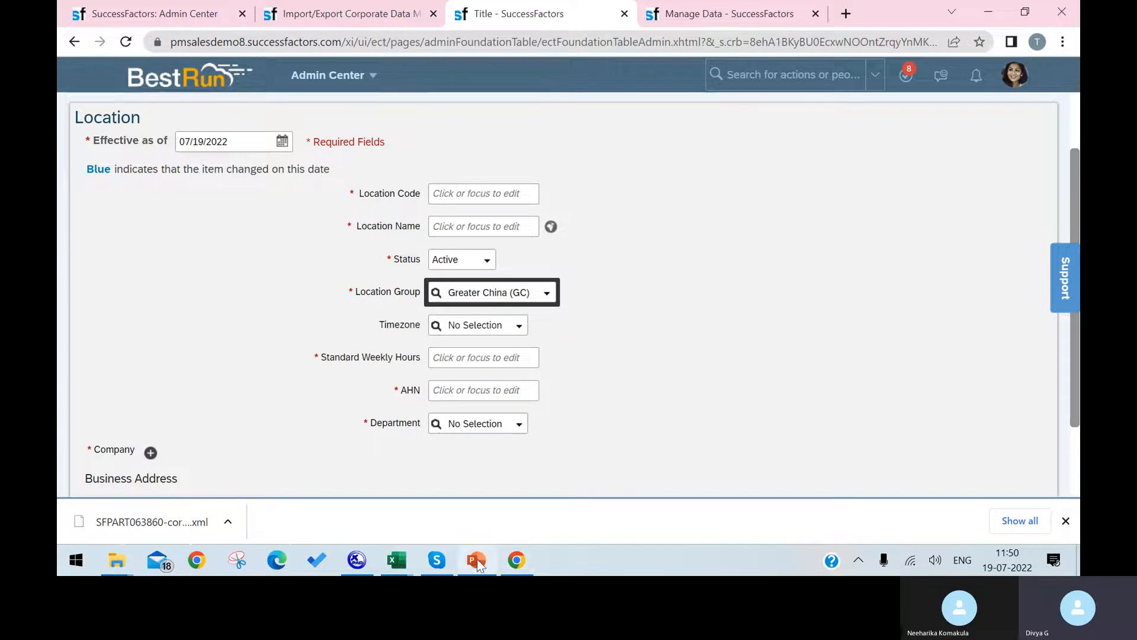
Bring the LOCATIONImportTemplate workbook back up in Excel.
click(512, 562)
click(402, 560)
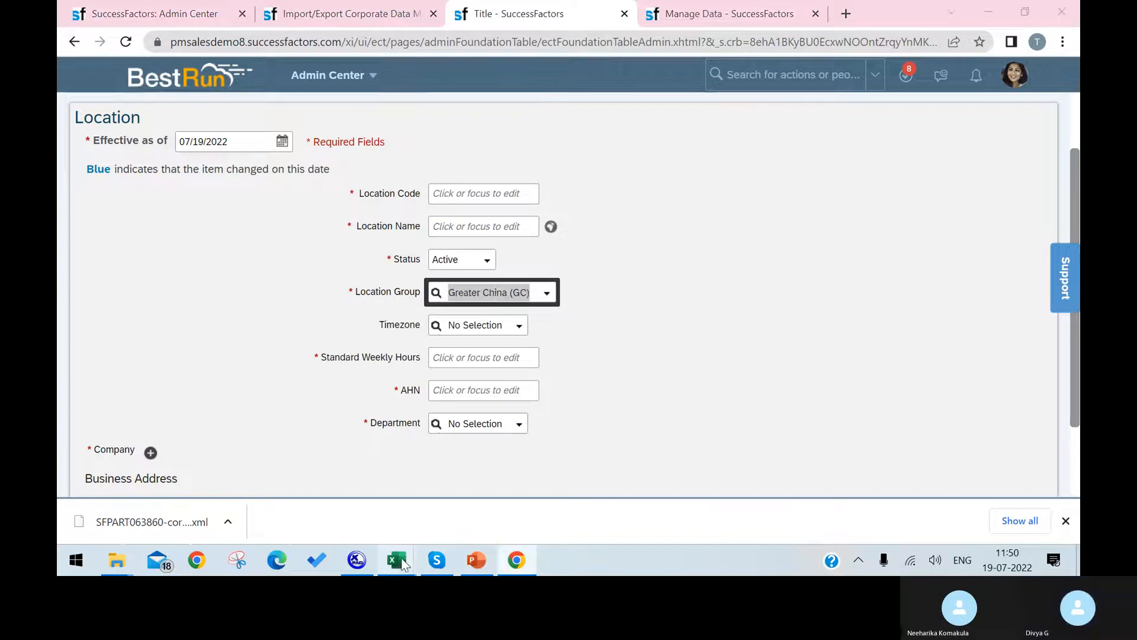
click(652, 507)
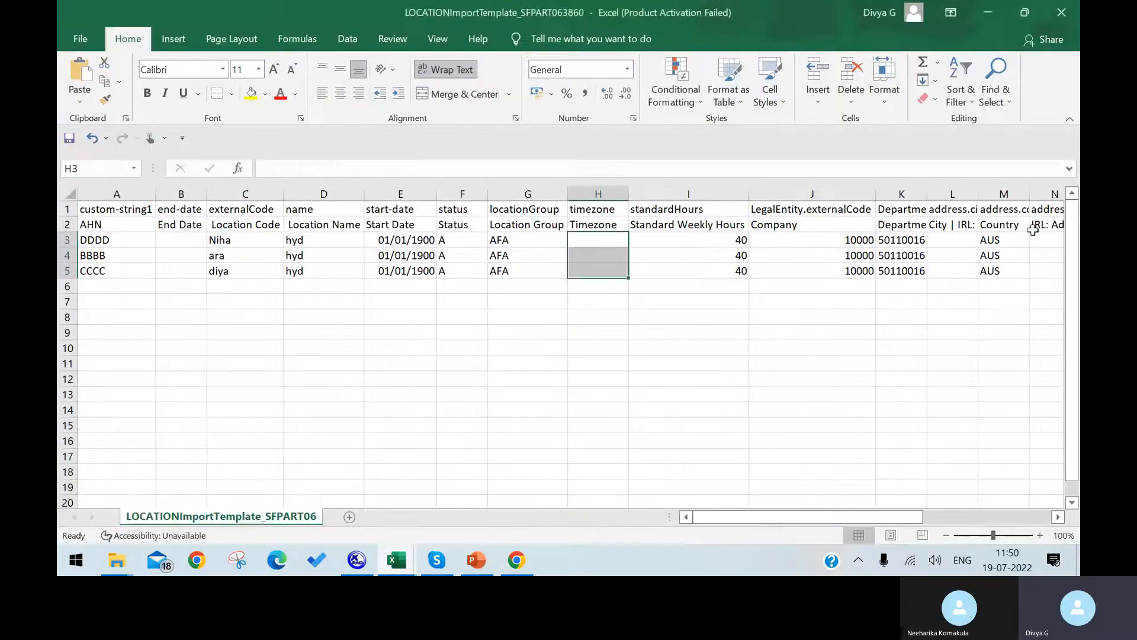
Replace the AFA location group with GC in G3, G4 and G5.
click(527, 240)
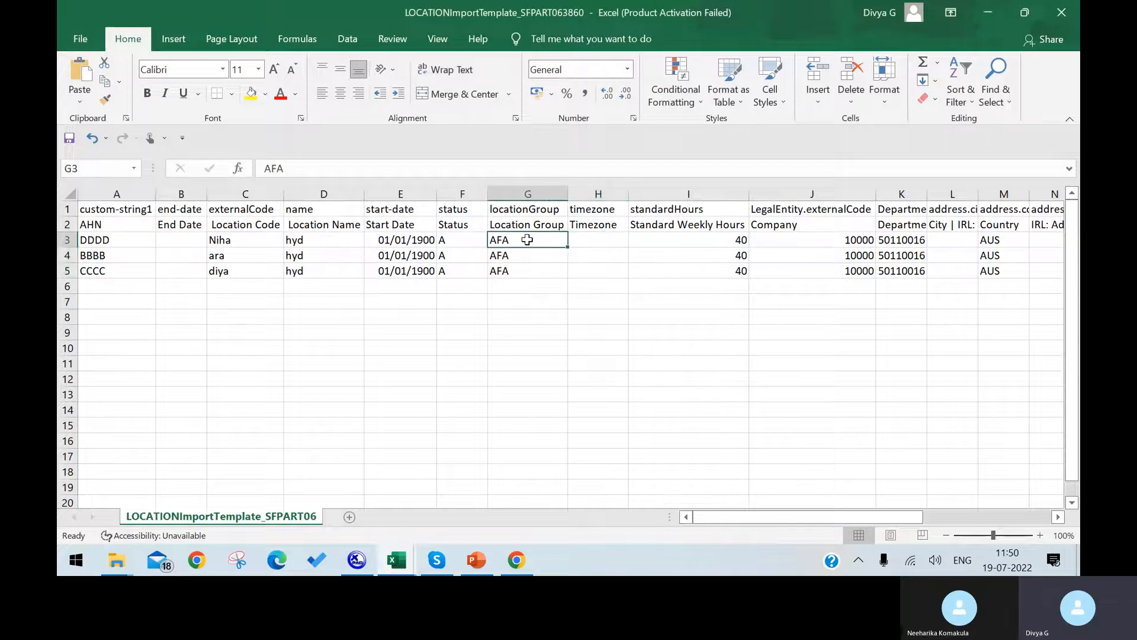
text(GC)
key(Return)
text(GC)
key(Return)
text(HC)
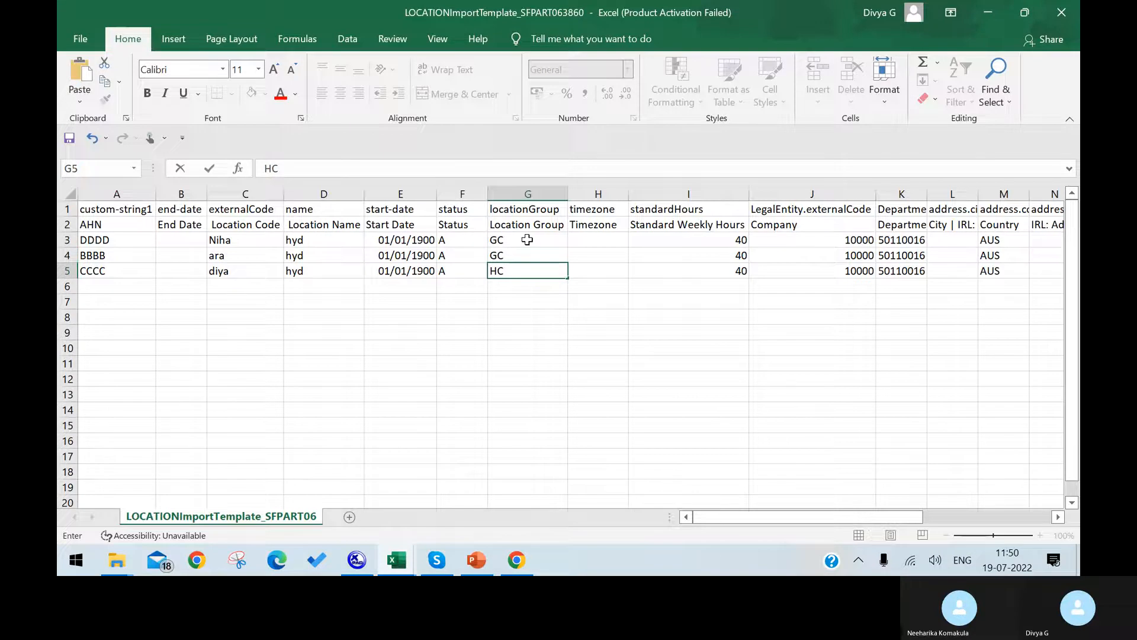
text(GC)
Save the template in CSV format and return to the SuccessFactors import results page.
key(ctrl+s)
click(516, 334)
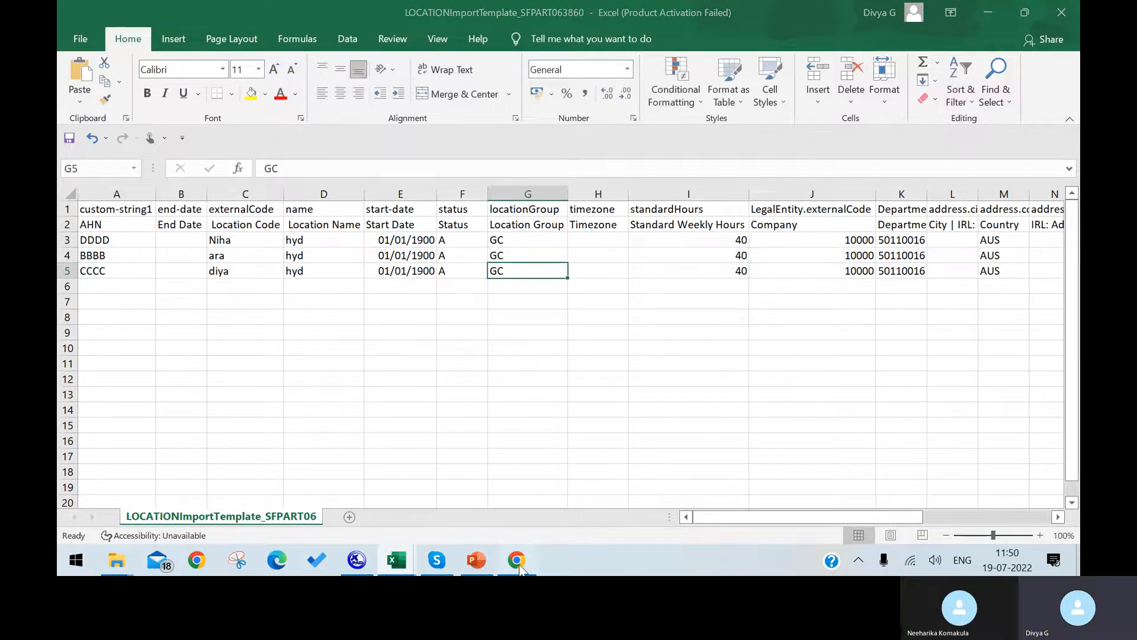
click(517, 566)
click(180, 20)
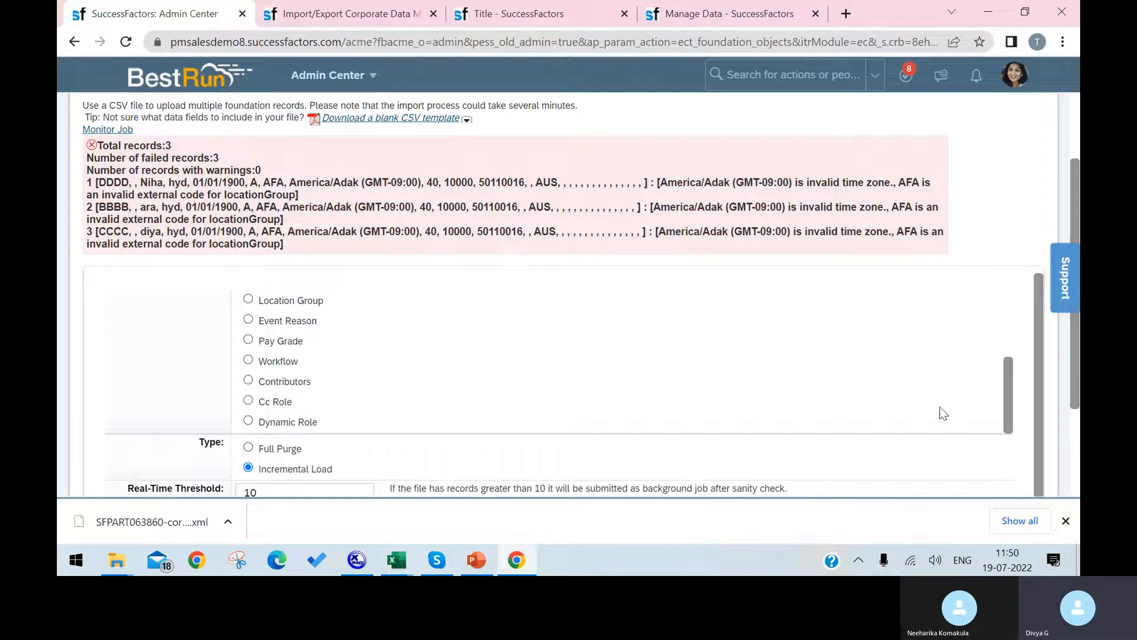
Choose the corrected LOCATIONImportTemplate_SFPART063860 file and validate it, getting 0 failed records.
scroll(1071, 386, down, 1)
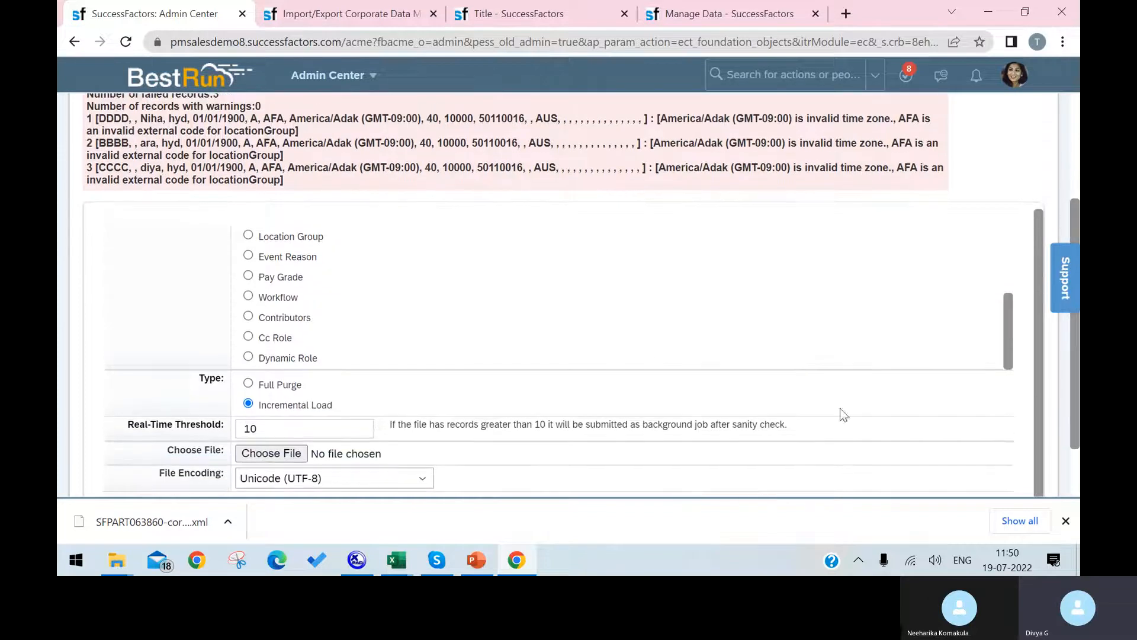
click(283, 457)
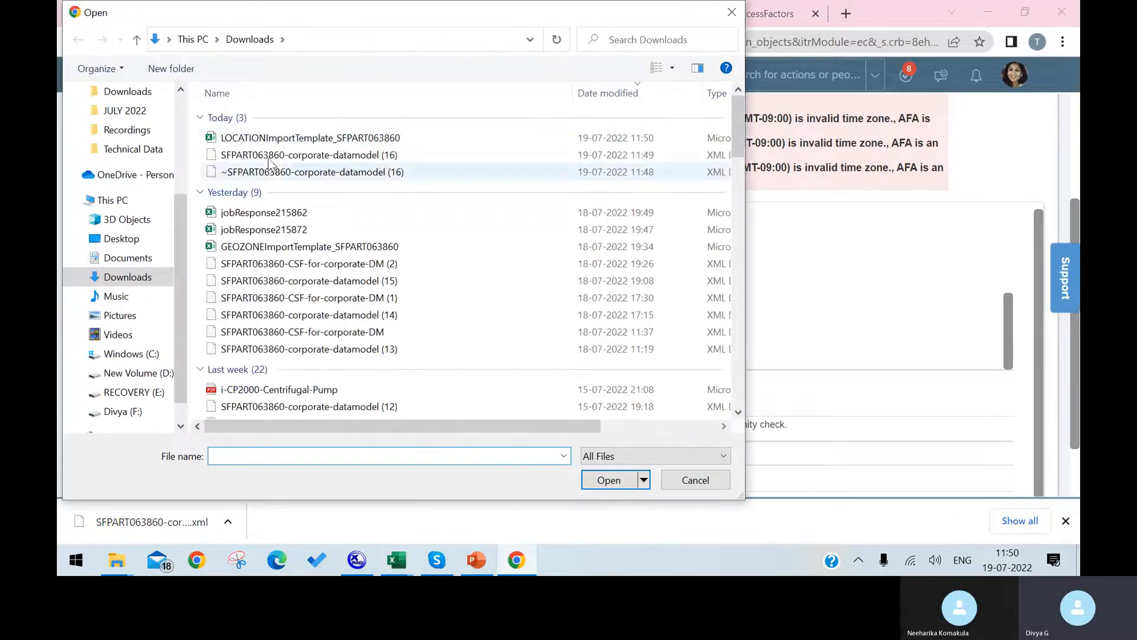
click(287, 140)
click(610, 480)
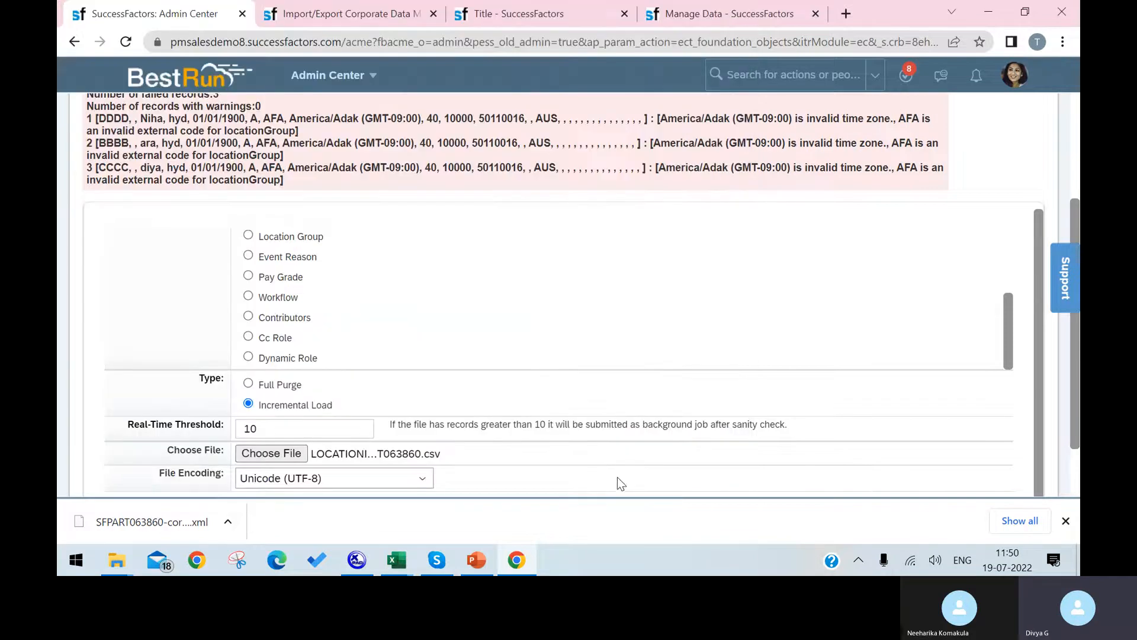
scroll(936, 423, down, 1)
click(922, 460)
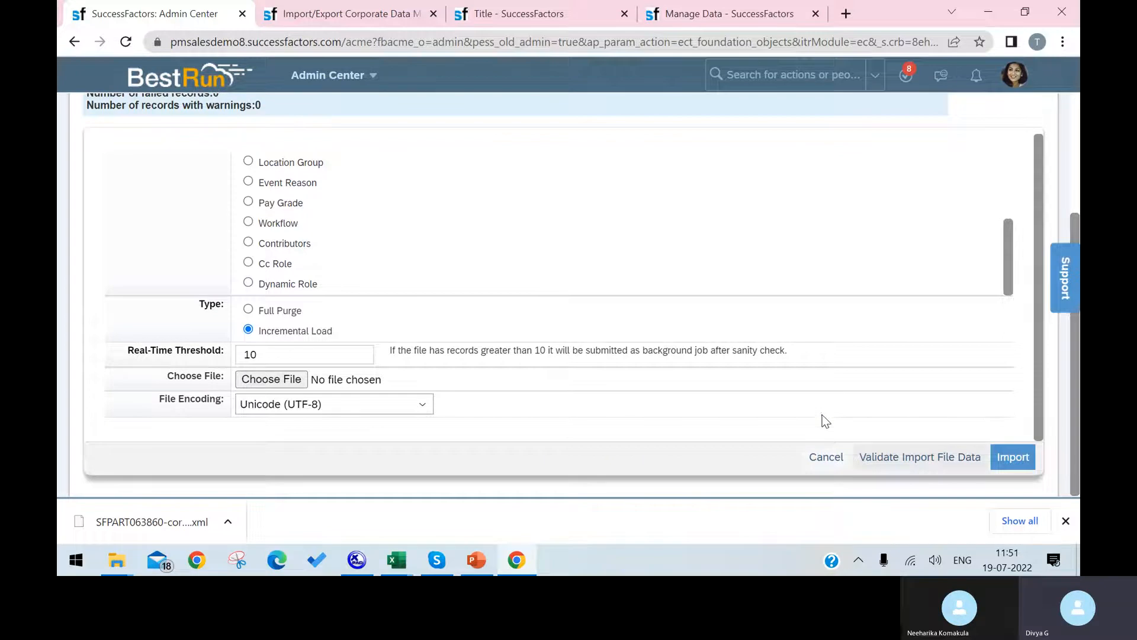
scroll(830, 403, up, 3)
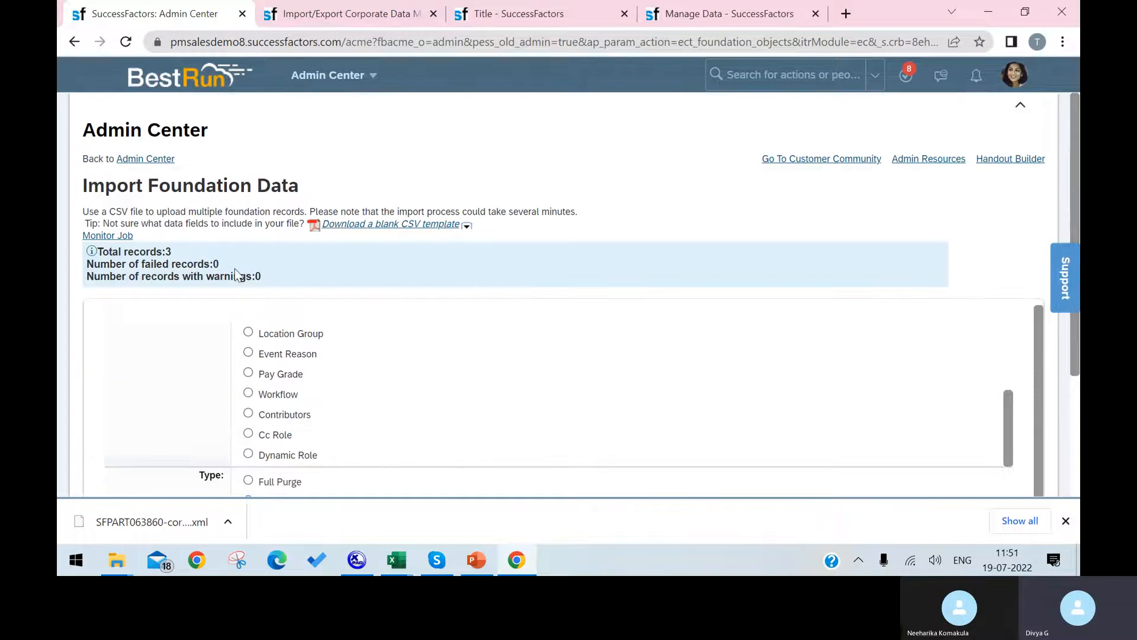
On the Location entry form, check the Location Group value, Greater China (GC).
click(331, 15)
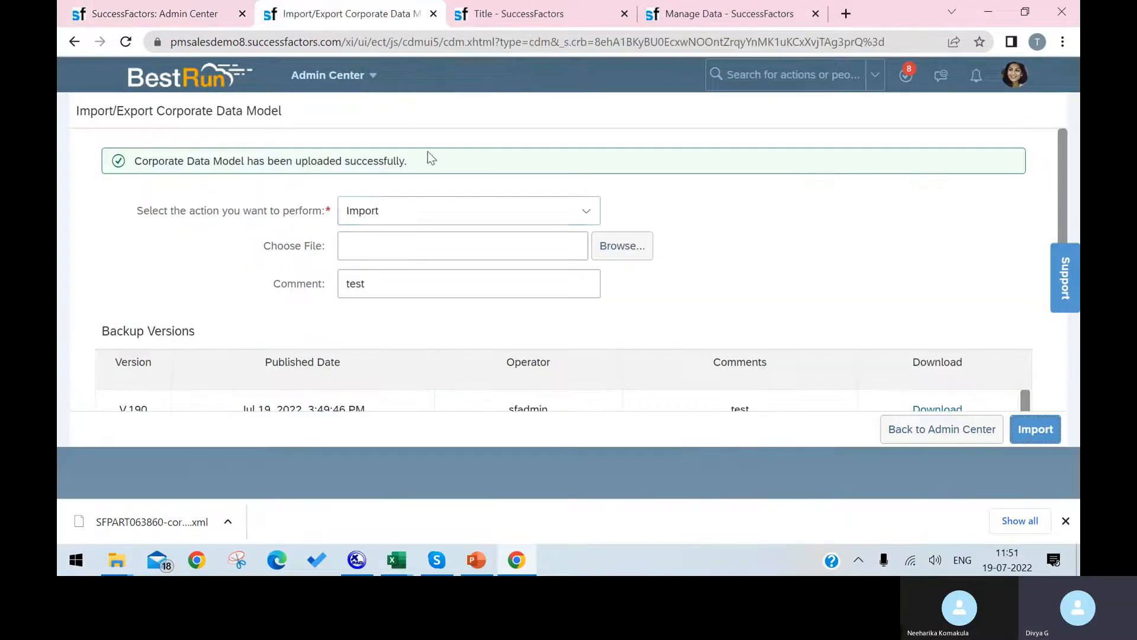
click(698, 9)
click(533, 13)
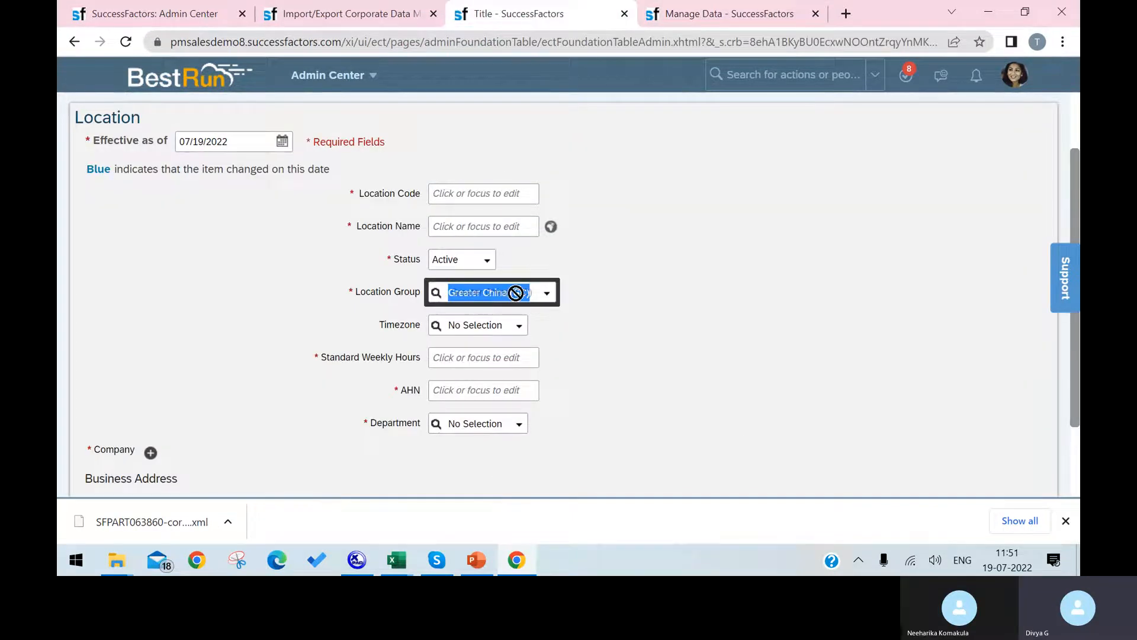
click(508, 314)
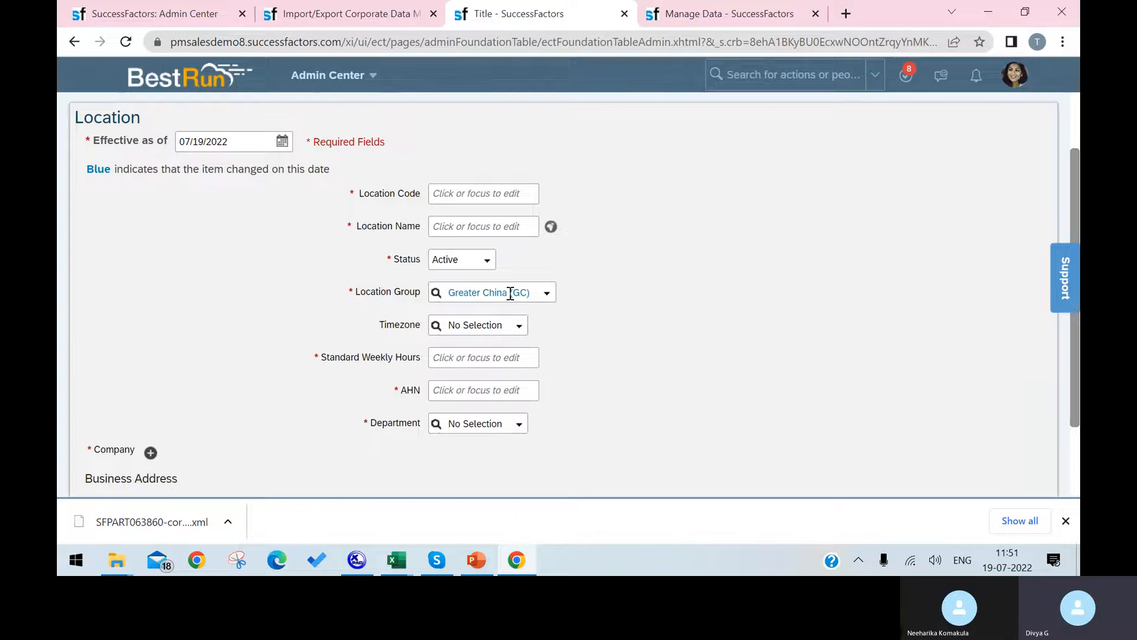
click(529, 294)
click(528, 294)
double_click(518, 293)
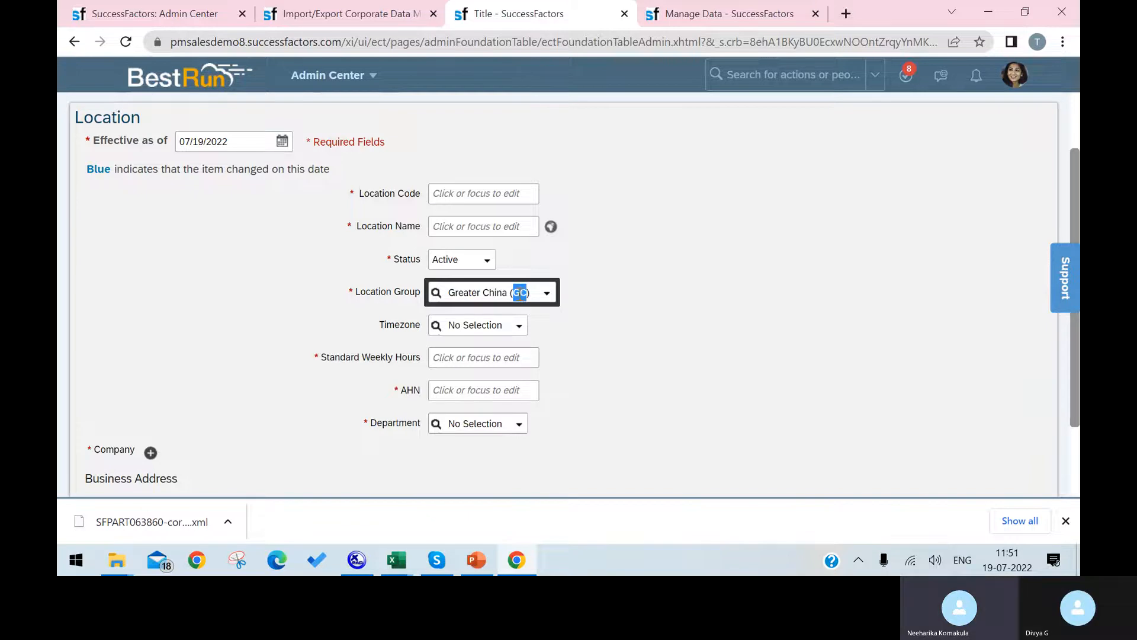
Look through the Timezone dropdown options, then return to Import Foundation Data.
click(519, 325)
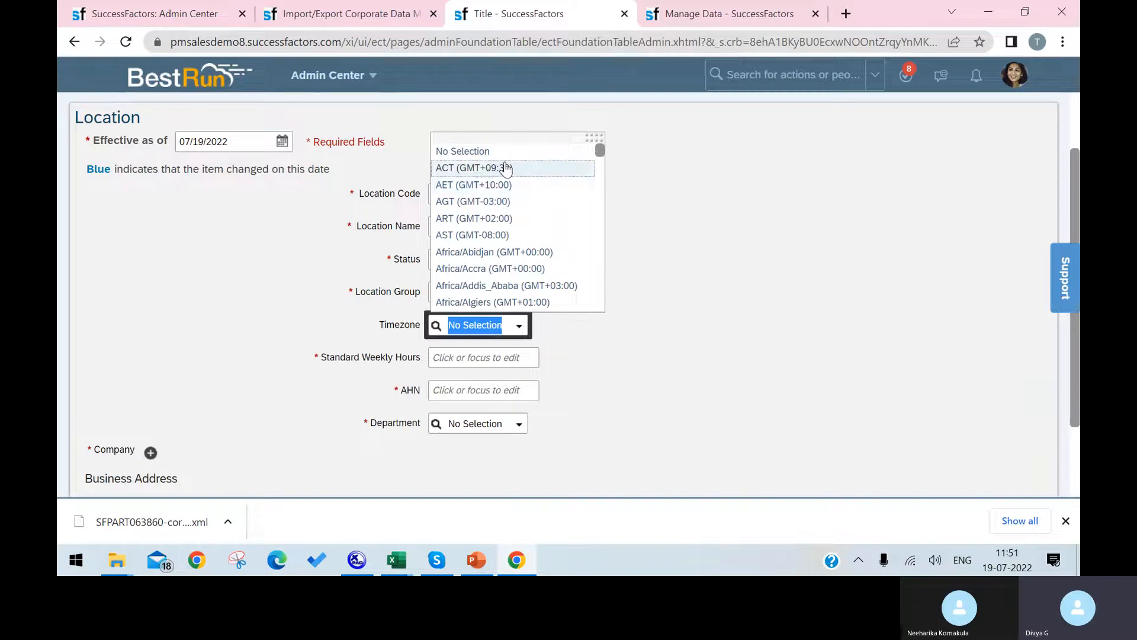
scroll(521, 269, down, 3)
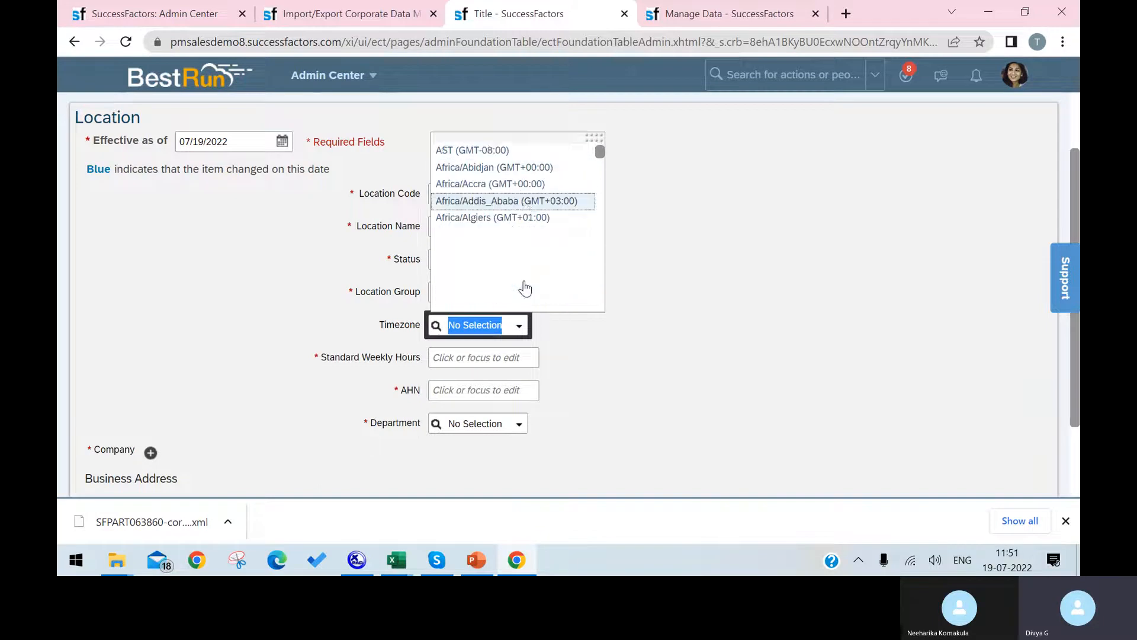
scroll(521, 269, down, 10)
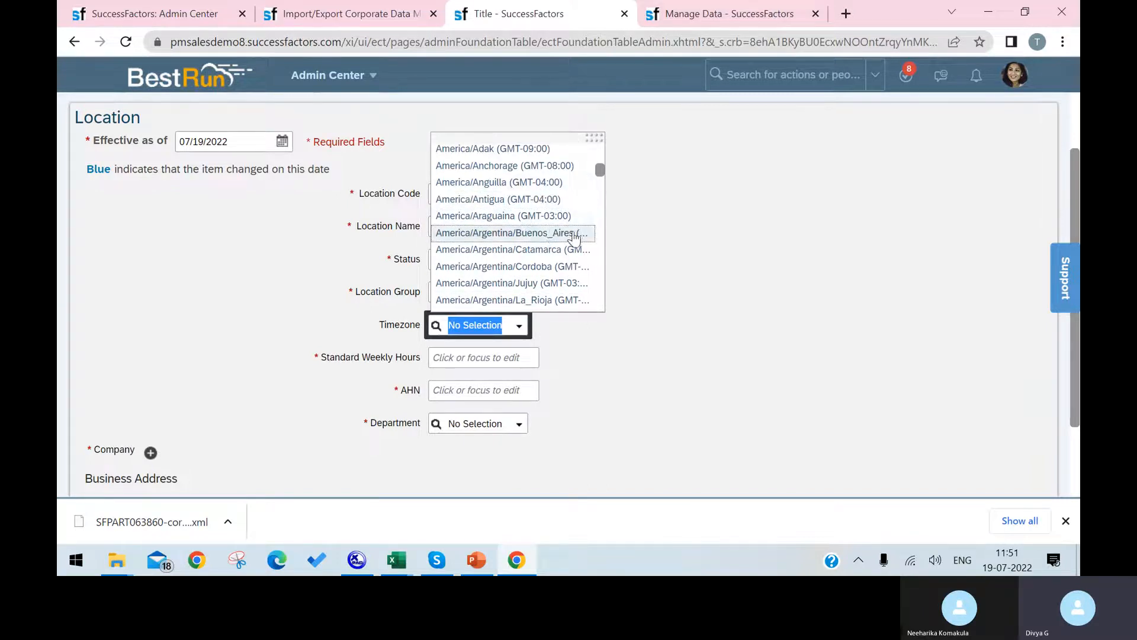
click(186, 16)
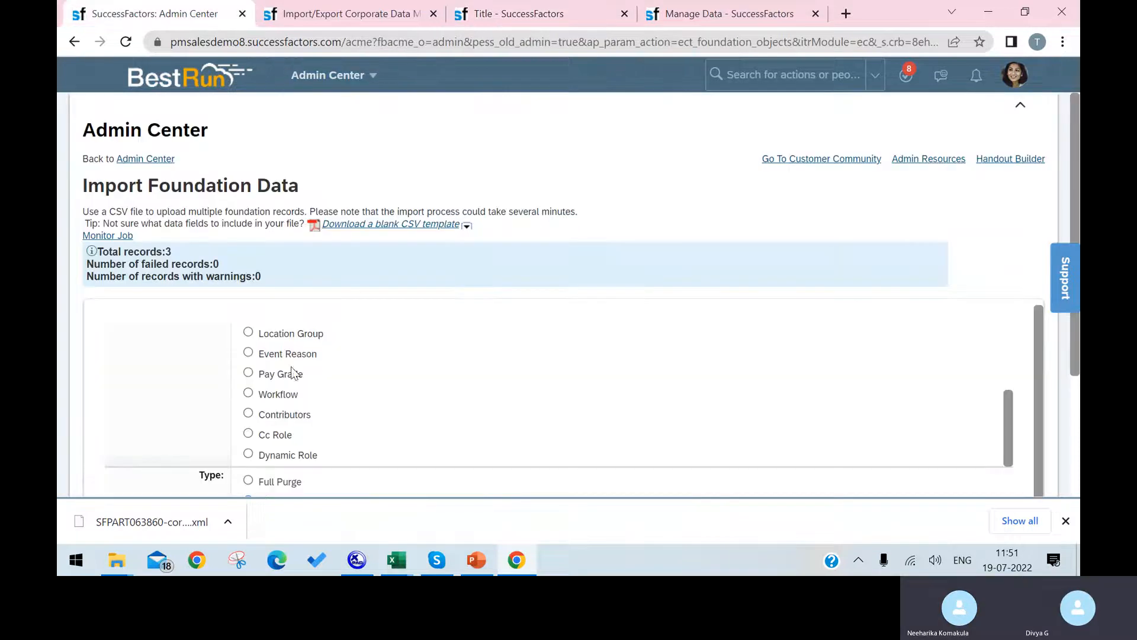
Import the LOCATIONImportTemplate CSV from Downloads, giving 3 records and 0 failures.
scroll(663, 353, down, 3)
scroll(254, 188, up, 1)
scroll(255, 188, up, 6)
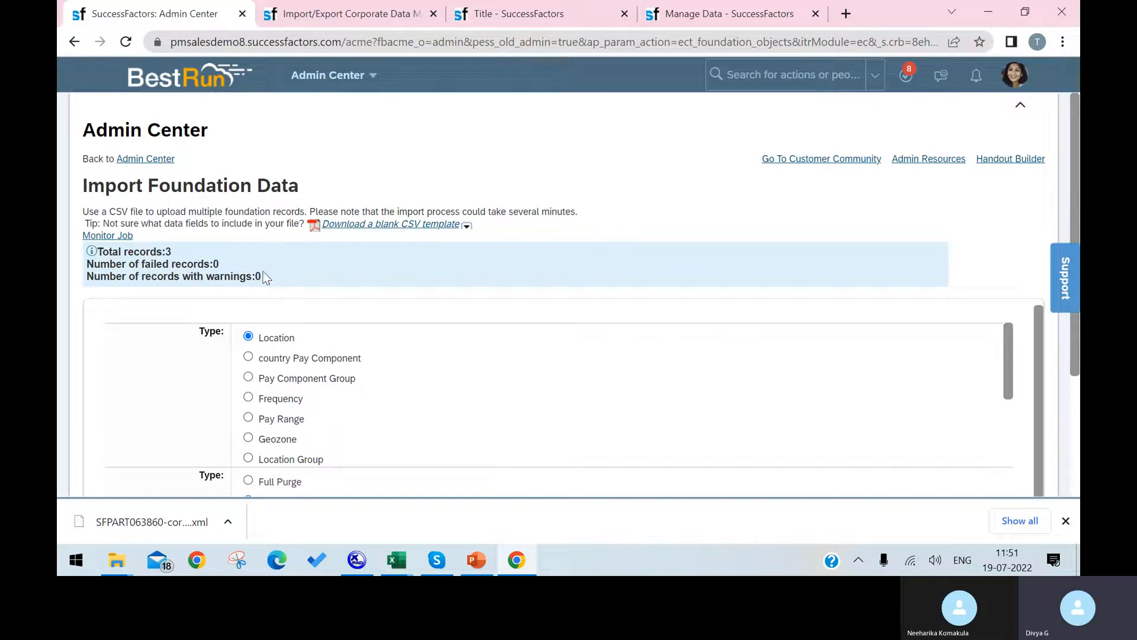
scroll(314, 266, down, 3)
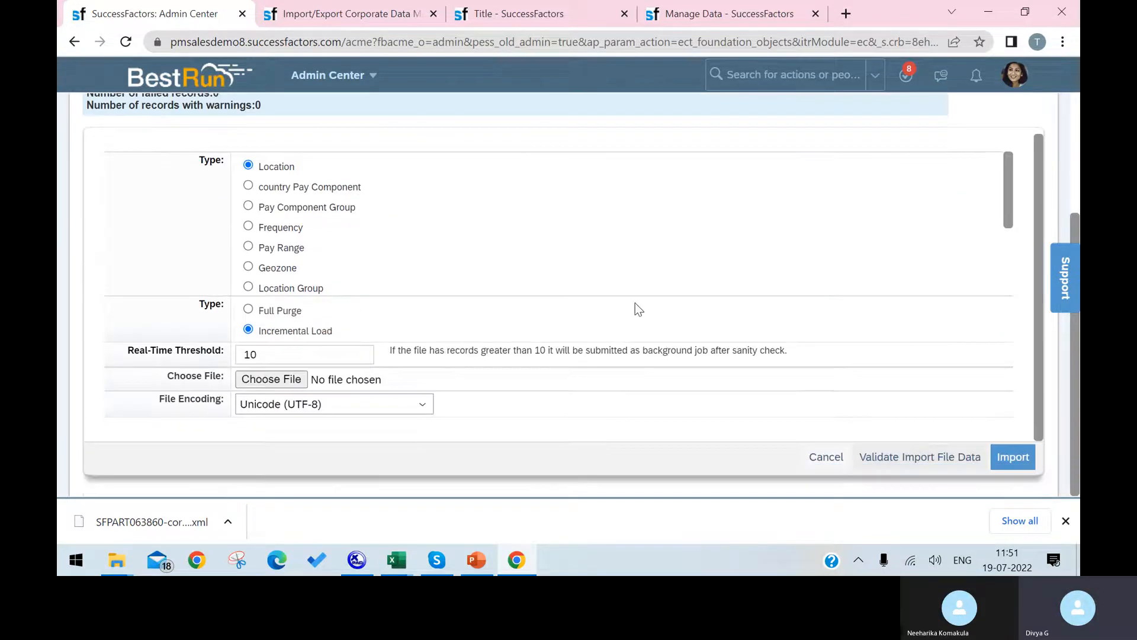
click(1000, 461)
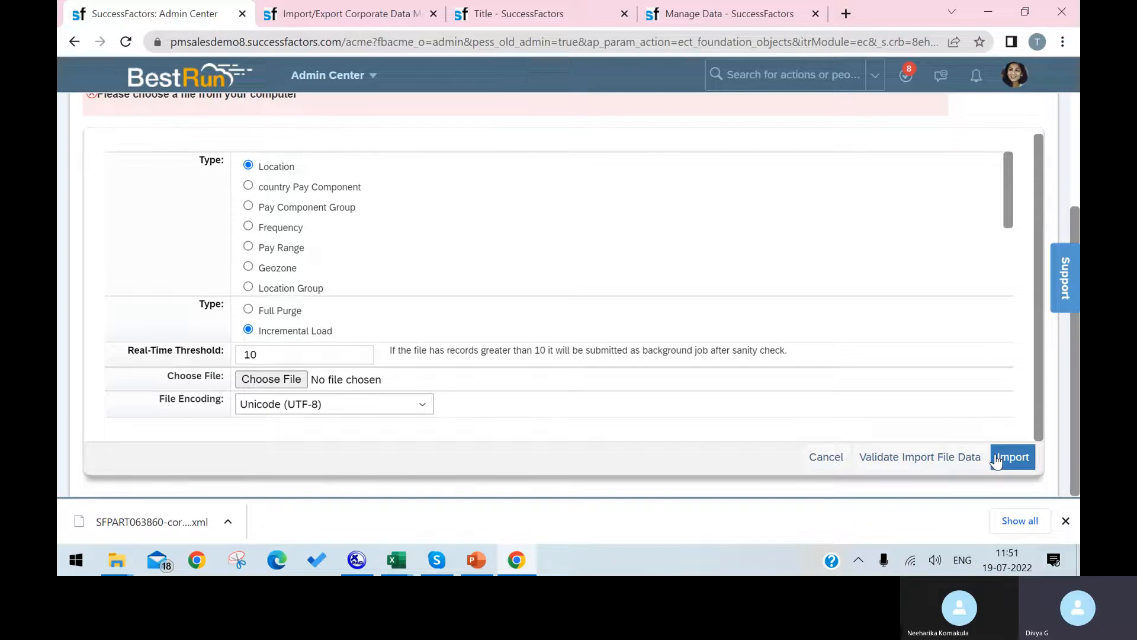
key(ctrl+a)
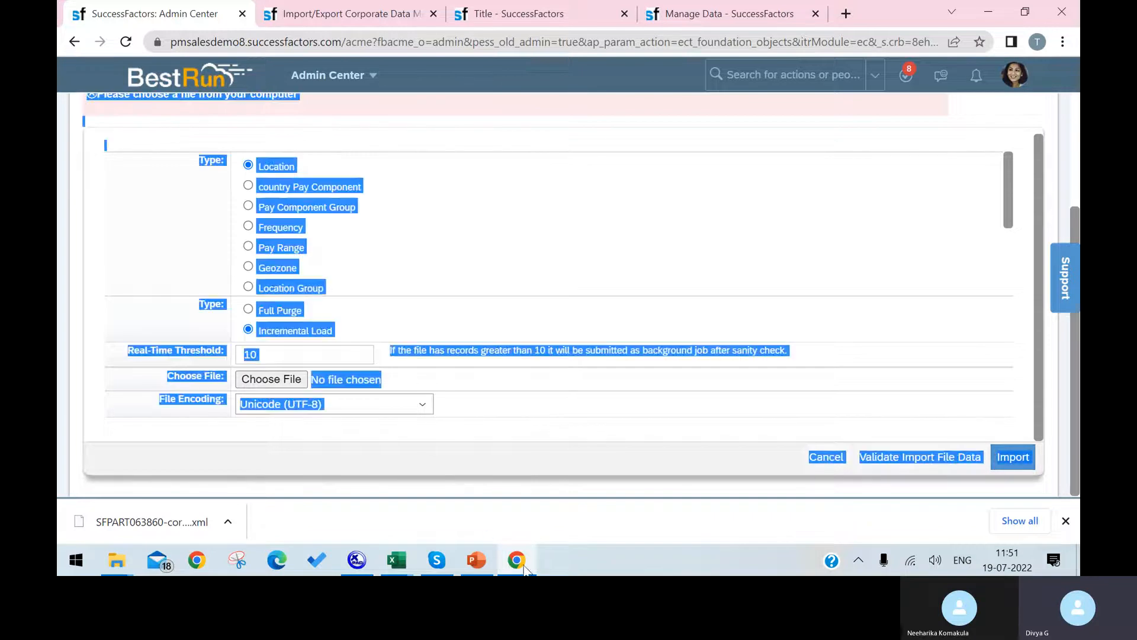
click(291, 379)
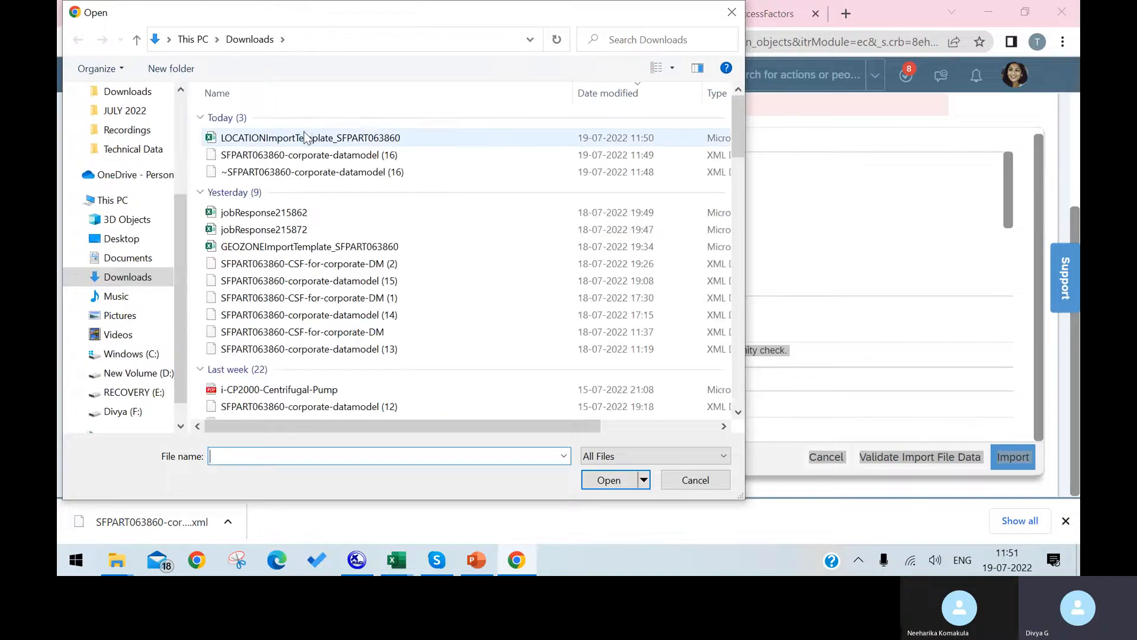
click(307, 138)
click(599, 481)
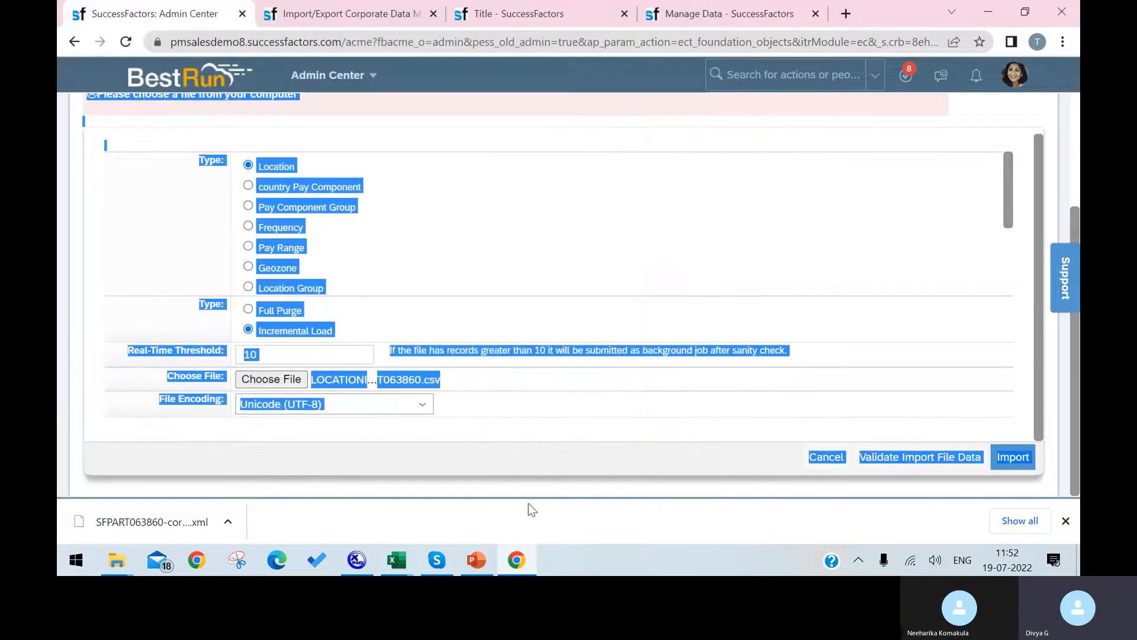
click(1012, 458)
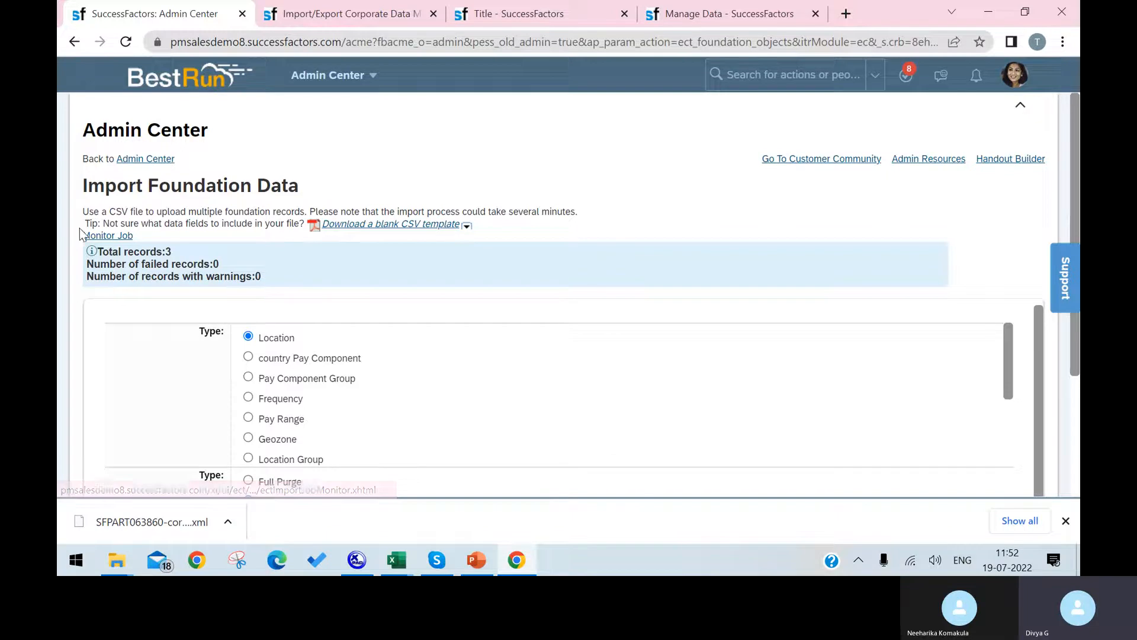
Open the import job monitor, then review the failed-records count on Import Foundation Data.
click(110, 236)
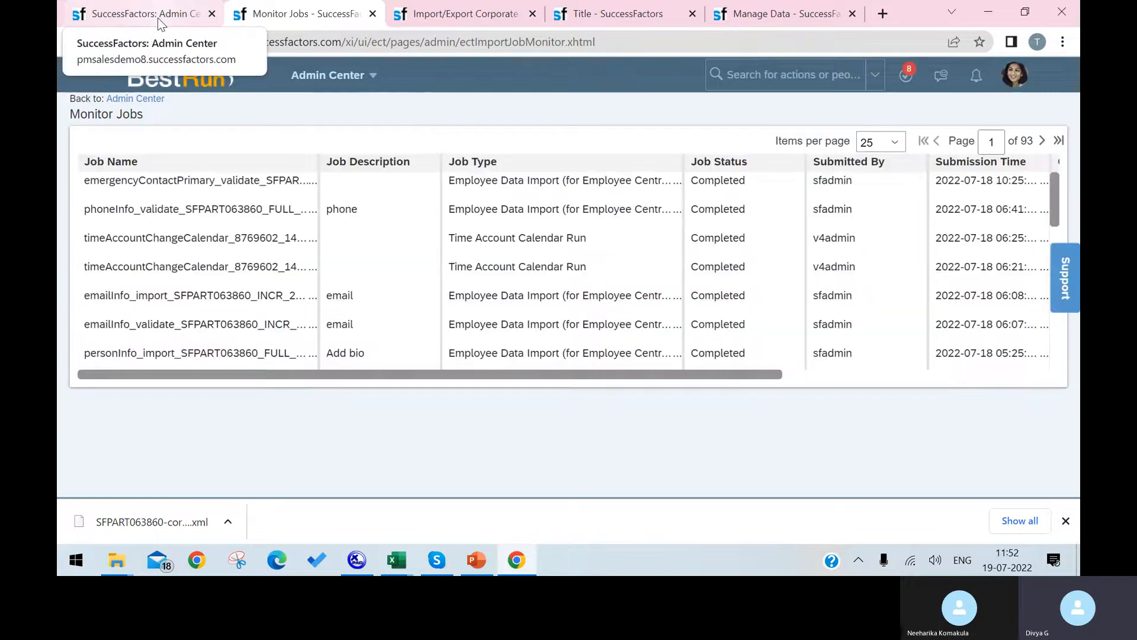
click(158, 18)
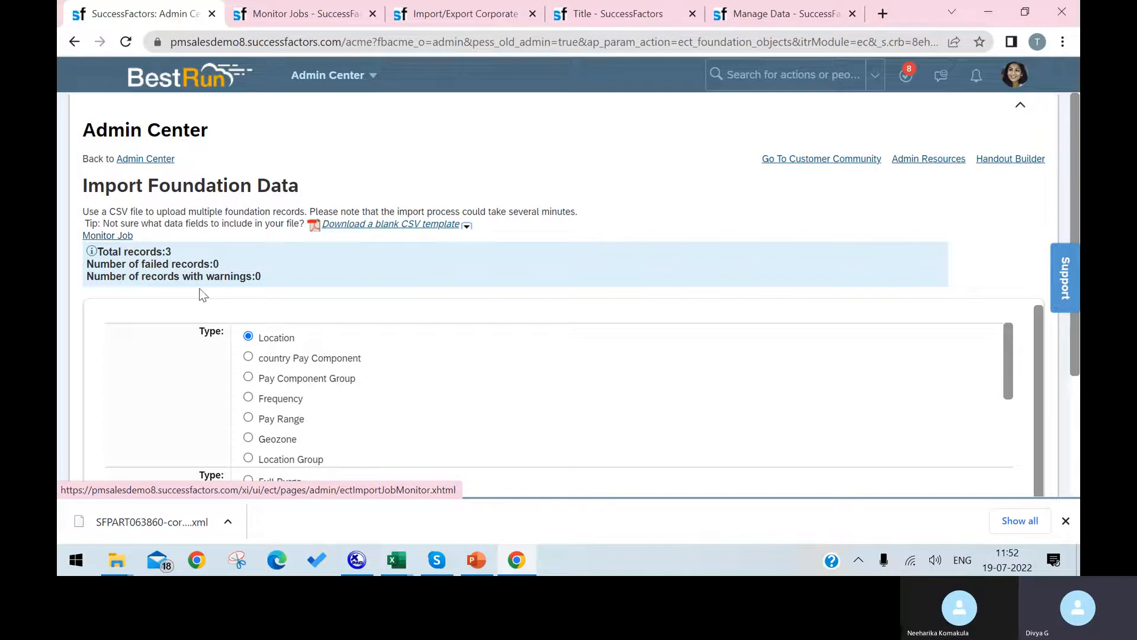
scroll(324, 363, down, 2)
scroll(323, 360, down, 1)
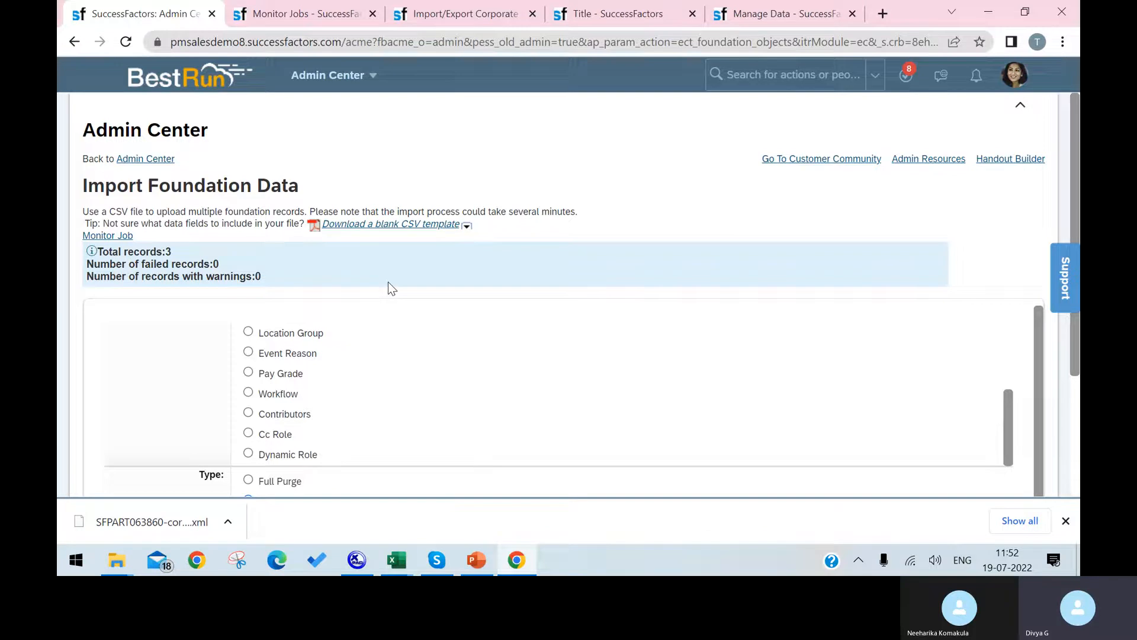
triple_click(429, 261)
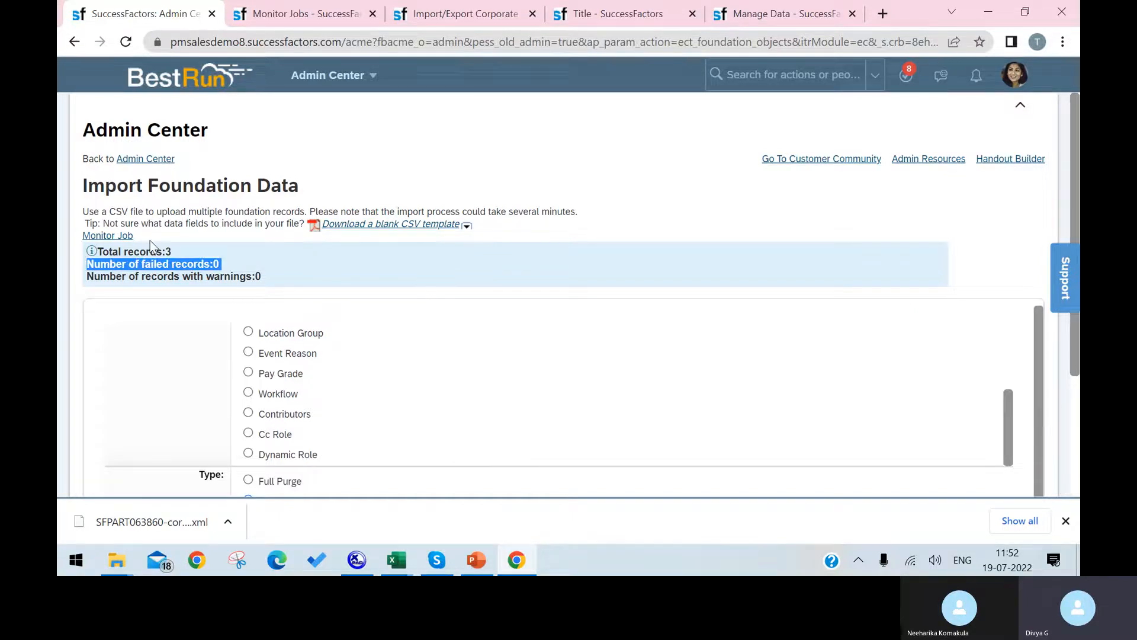
In Monitor Jobs, widen Job Details and download and open the status file jobResponse215849.csv.
click(296, 13)
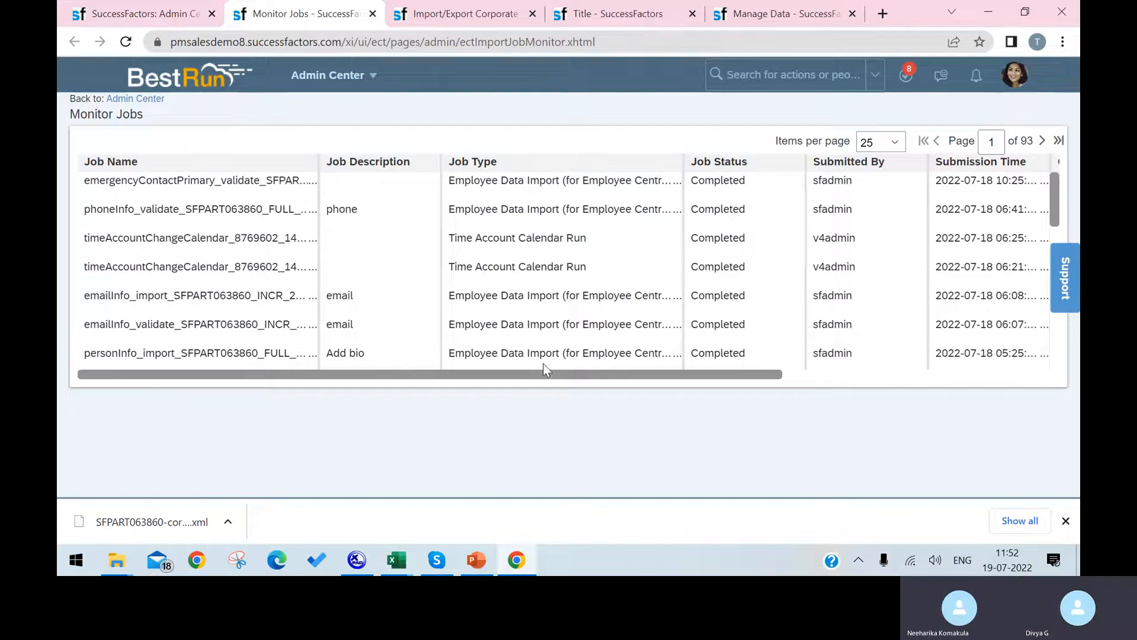
drag(550, 374, 869, 328)
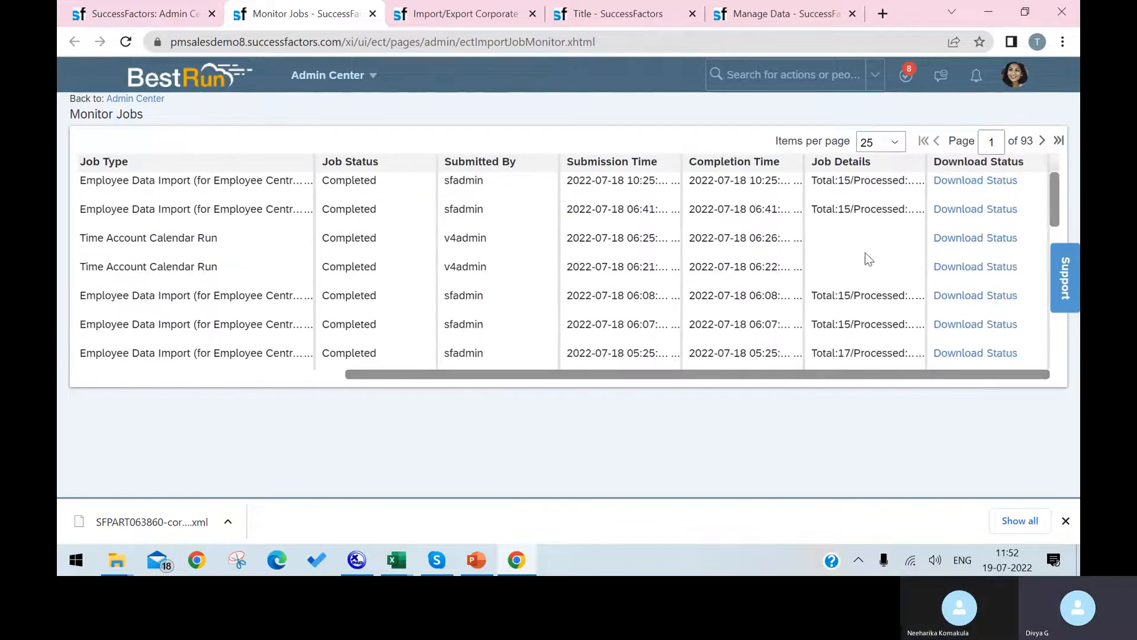
scroll(857, 226, down, 4)
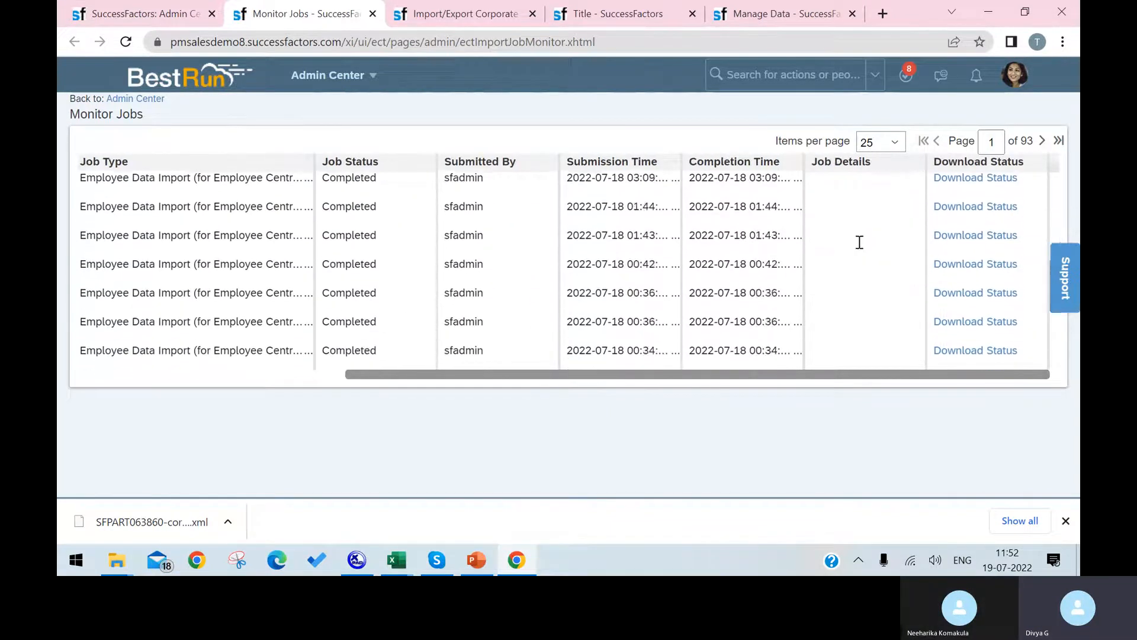
scroll(858, 243, down, 5)
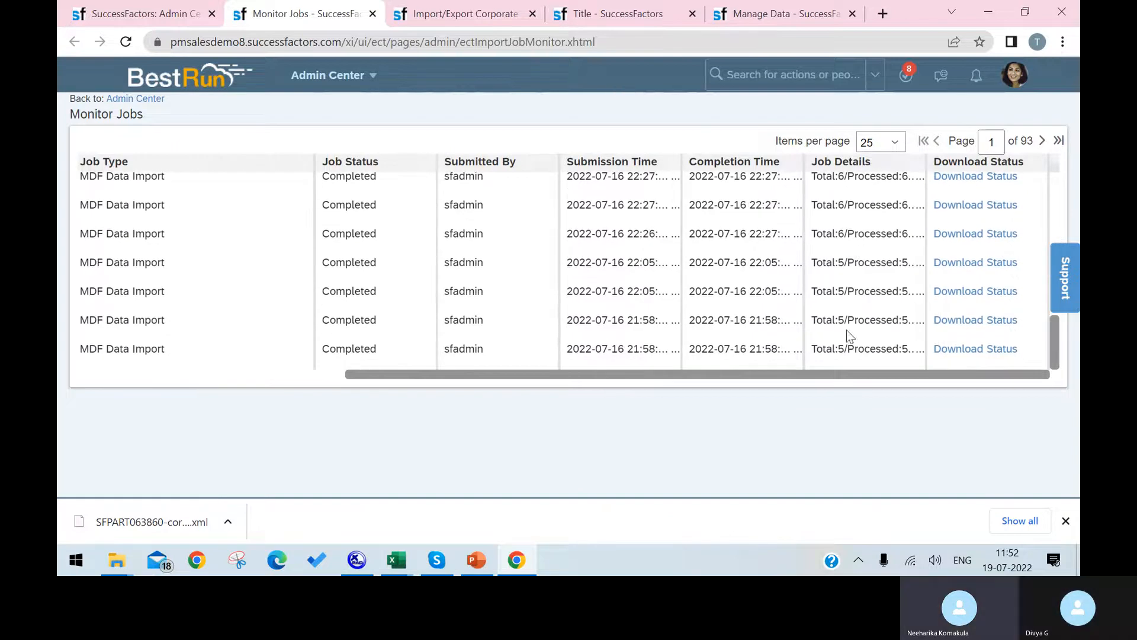
drag(928, 158, 1038, 158)
drag(859, 374, 912, 374)
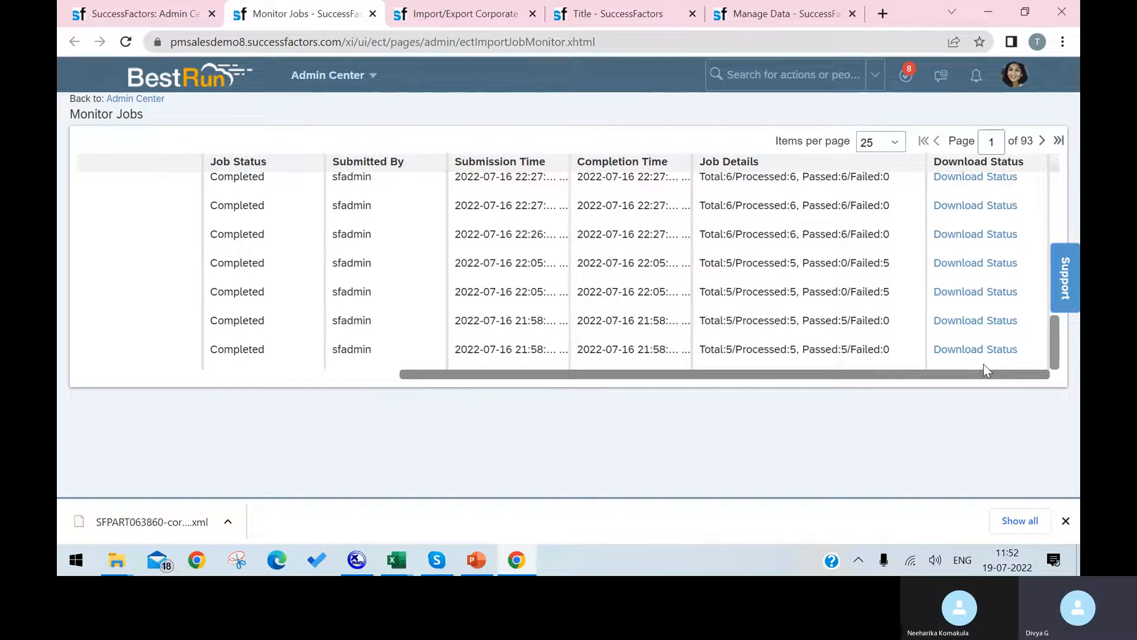
scroll(912, 314, up, 10)
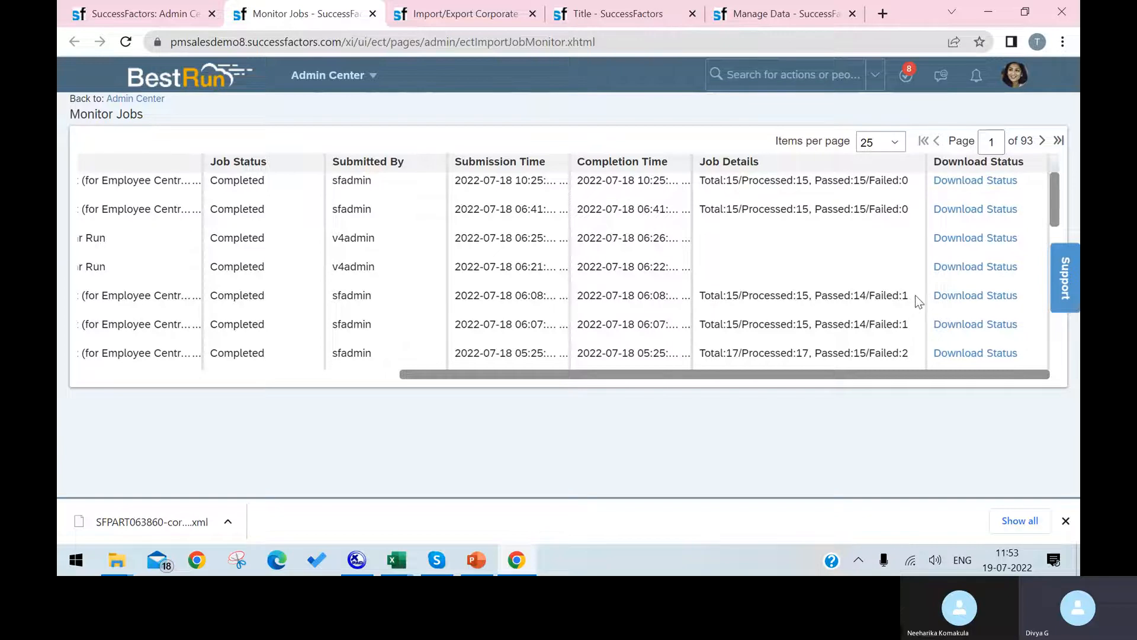
click(958, 355)
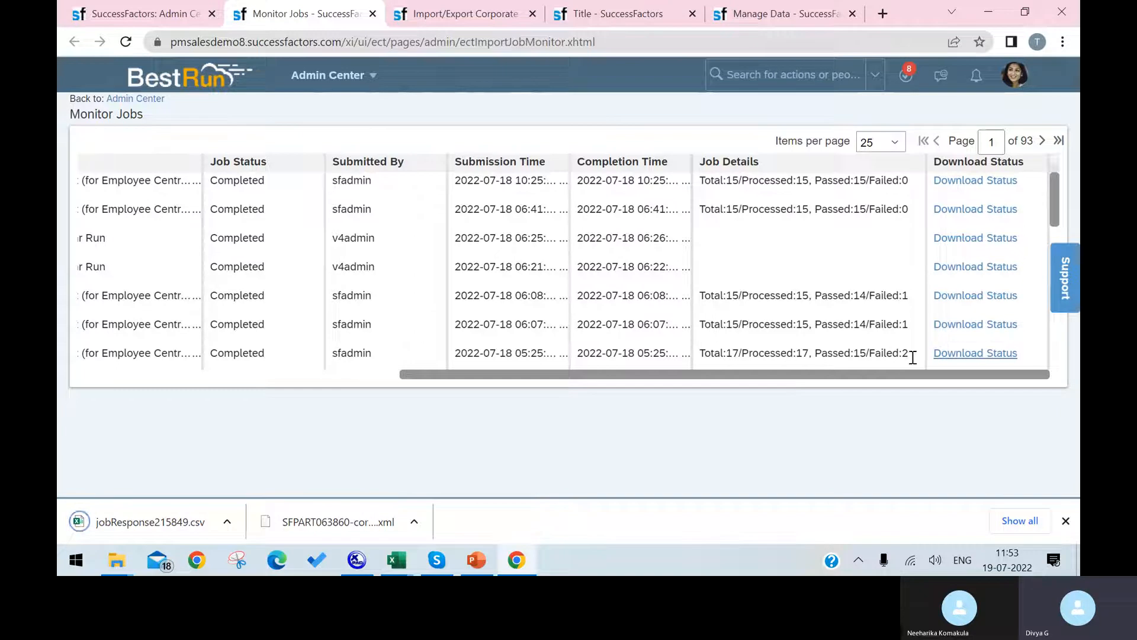
click(173, 520)
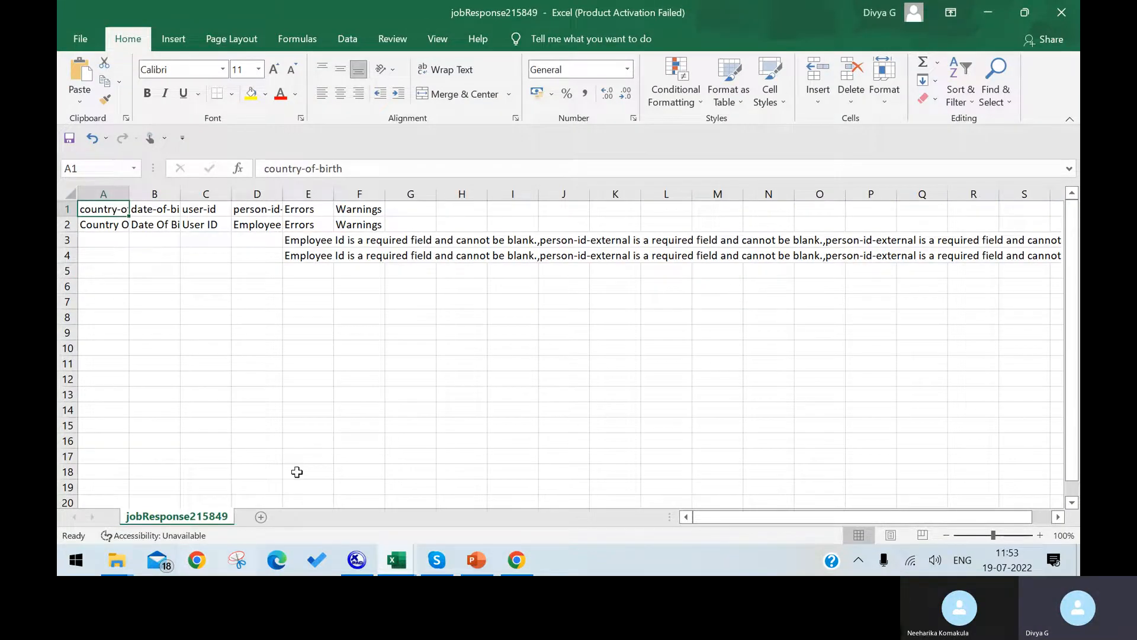
Widen column D of the jobResponse215849 sheet to show its header.
click(257, 413)
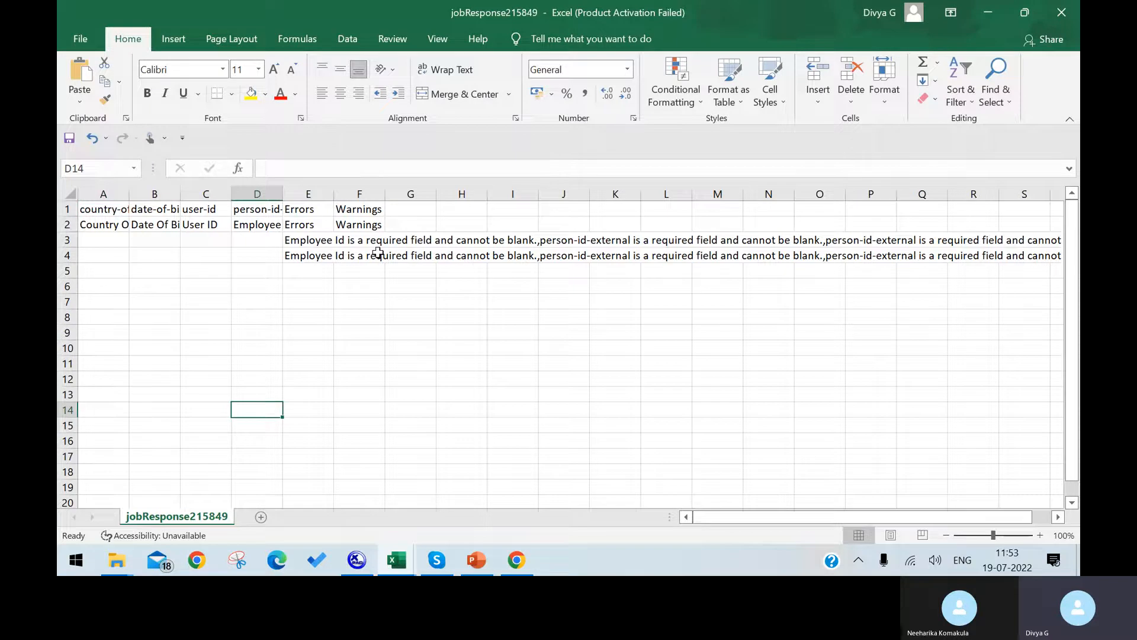
drag(267, 240, 272, 253)
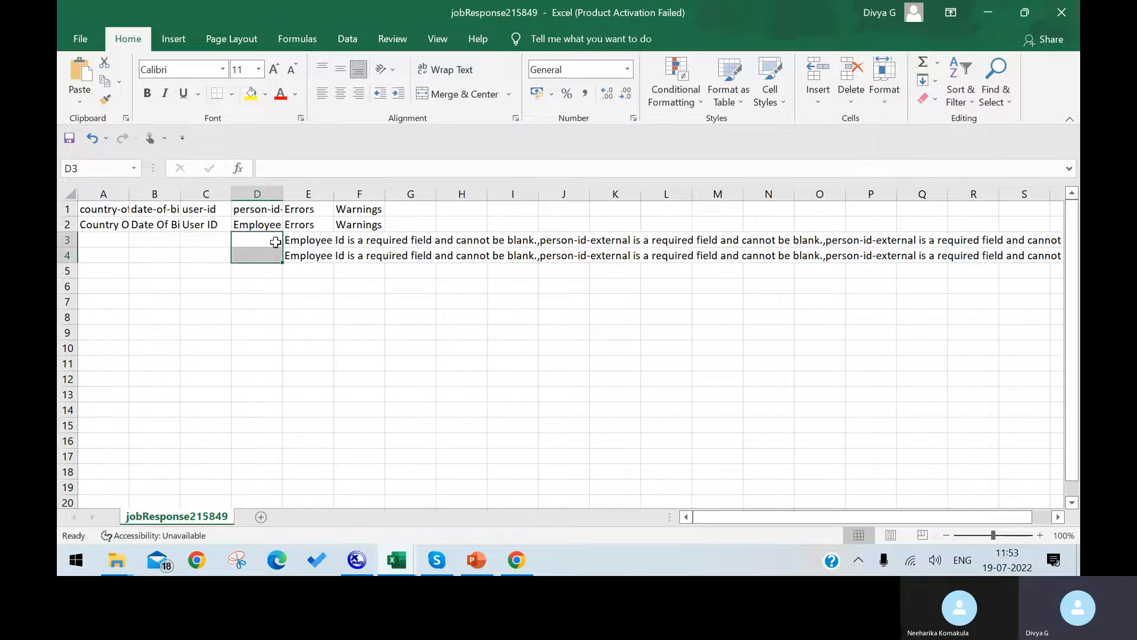
drag(283, 193, 313, 193)
click(337, 285)
Clear the blank-field error messages in rows 3–4 and return to SuccessFactors.
drag(334, 240, 1069, 264)
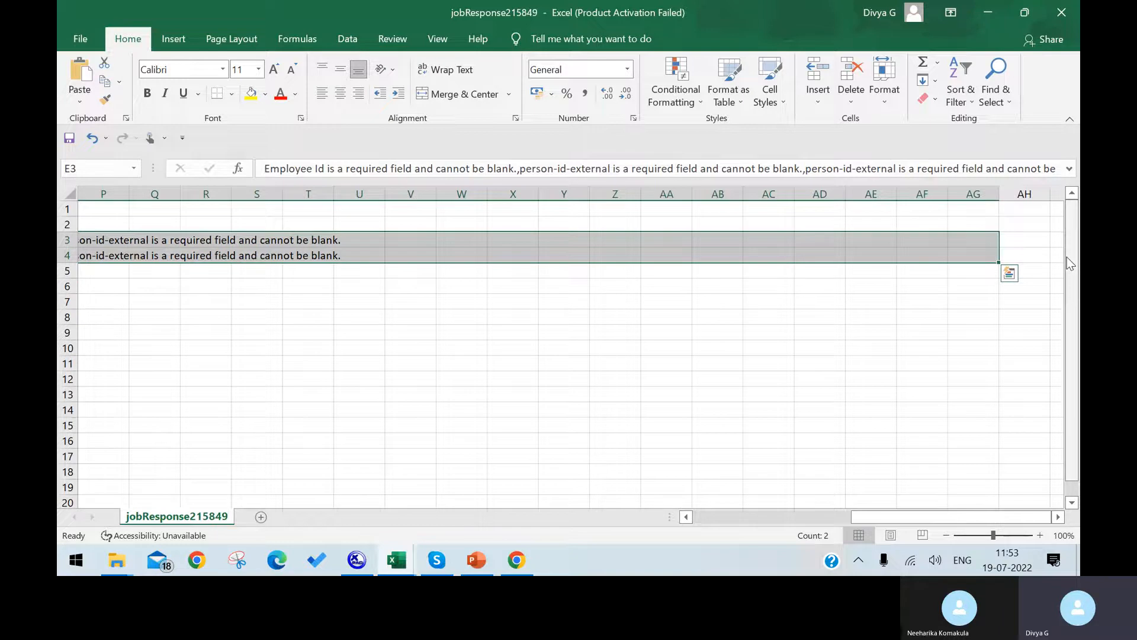
key(Delete)
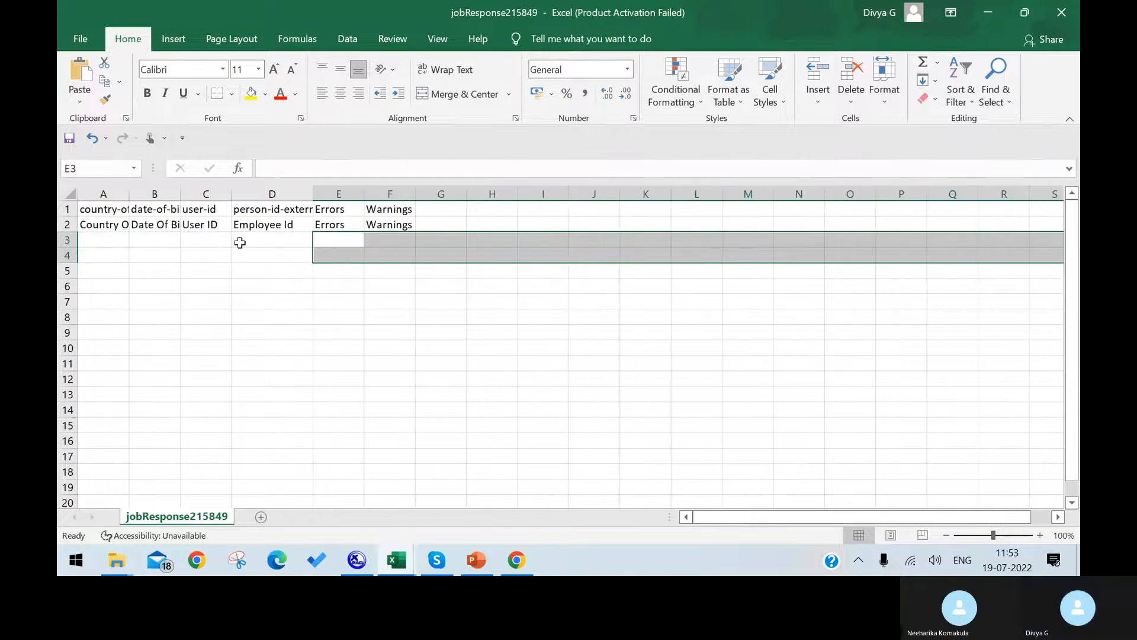
click(240, 243)
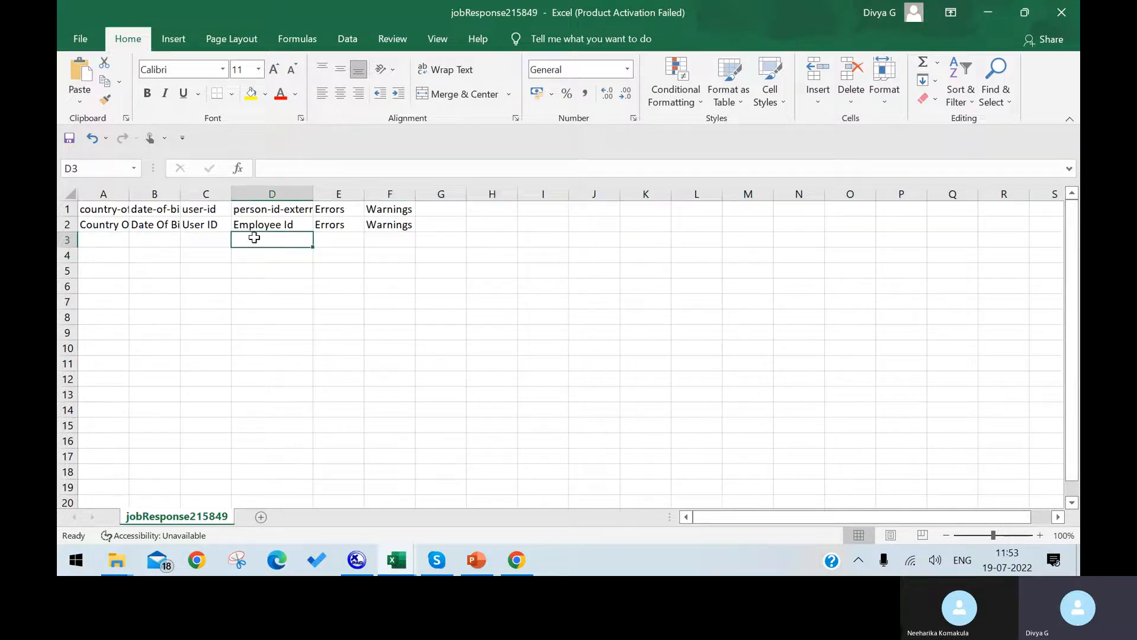
click(517, 560)
click(92, 12)
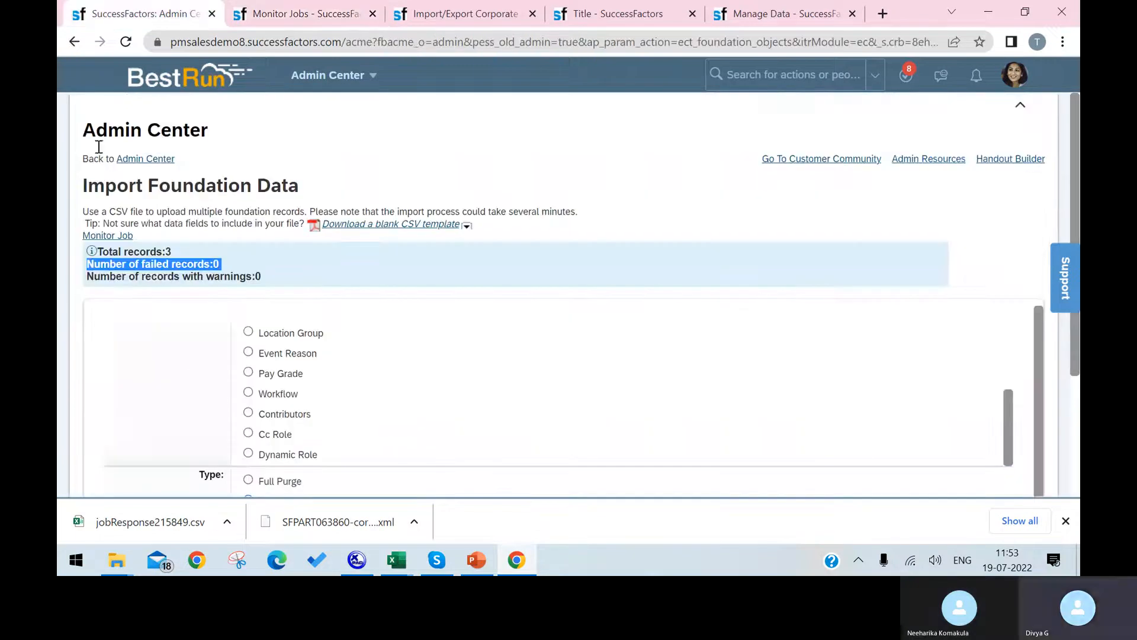
Copy position code 10004 from the Position Manage Data page and bring up the location template workbook.
scroll(432, 347, down, 2)
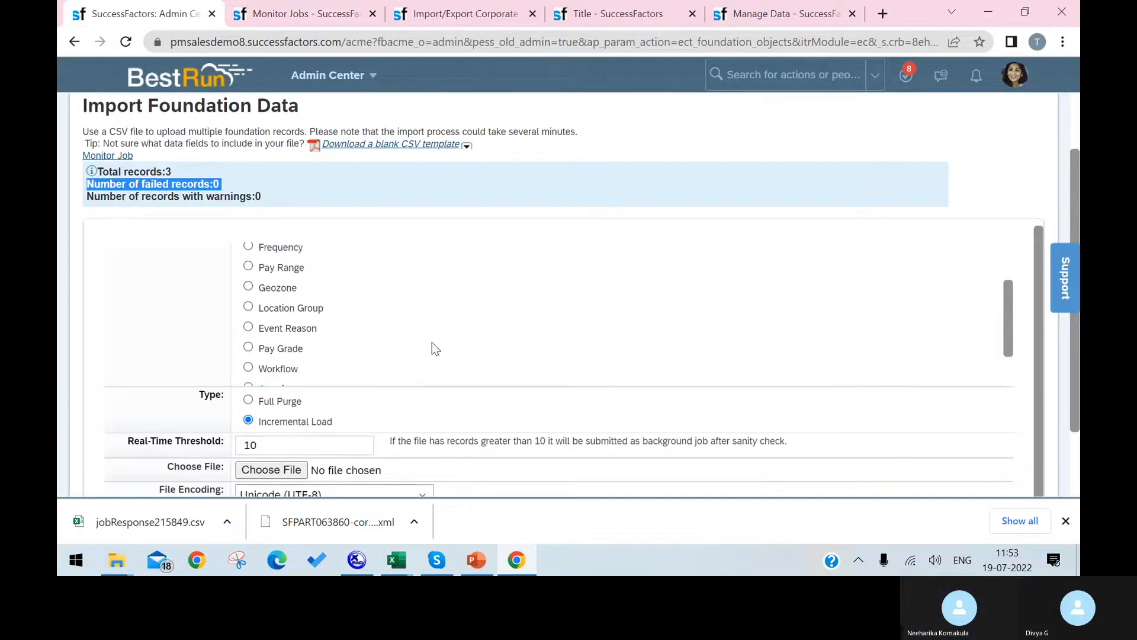
scroll(432, 342, up, 3)
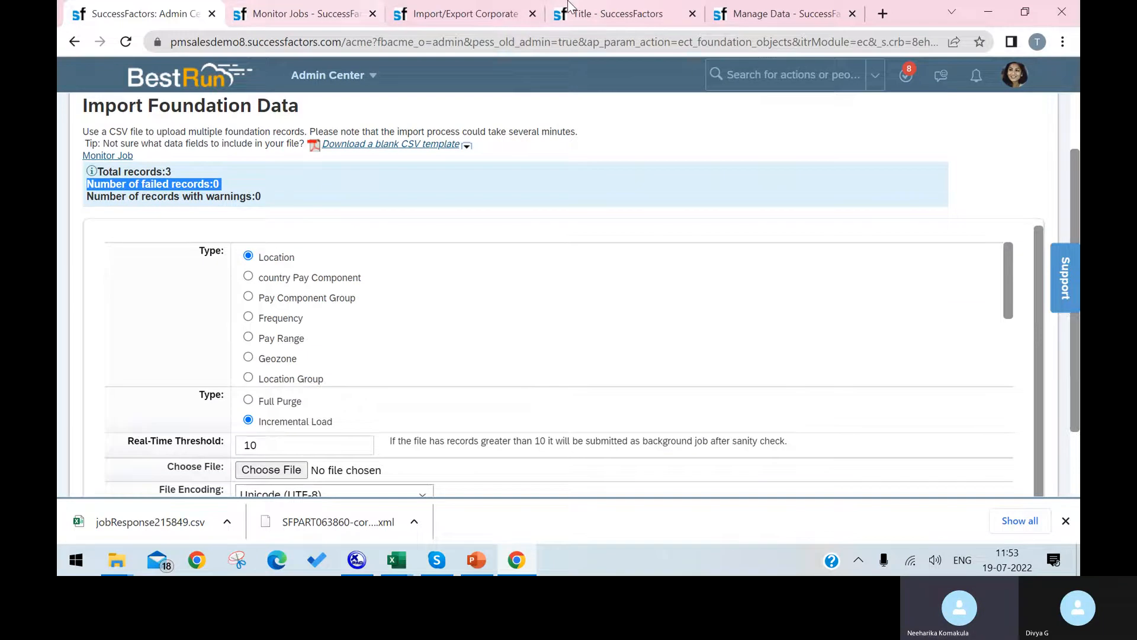
click(764, 17)
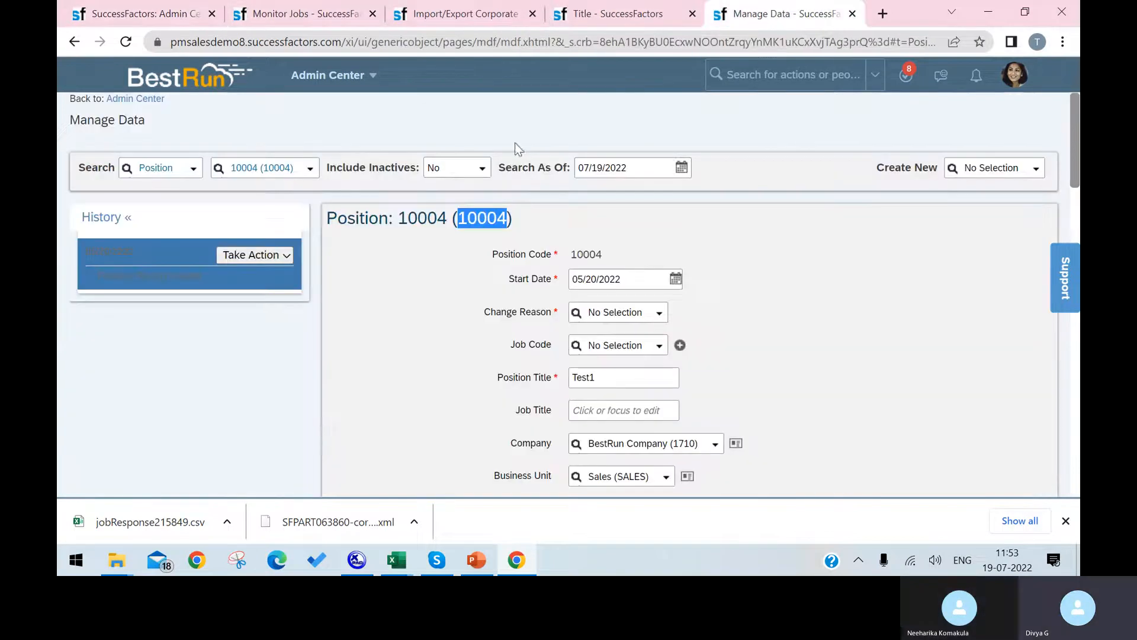
click(268, 169)
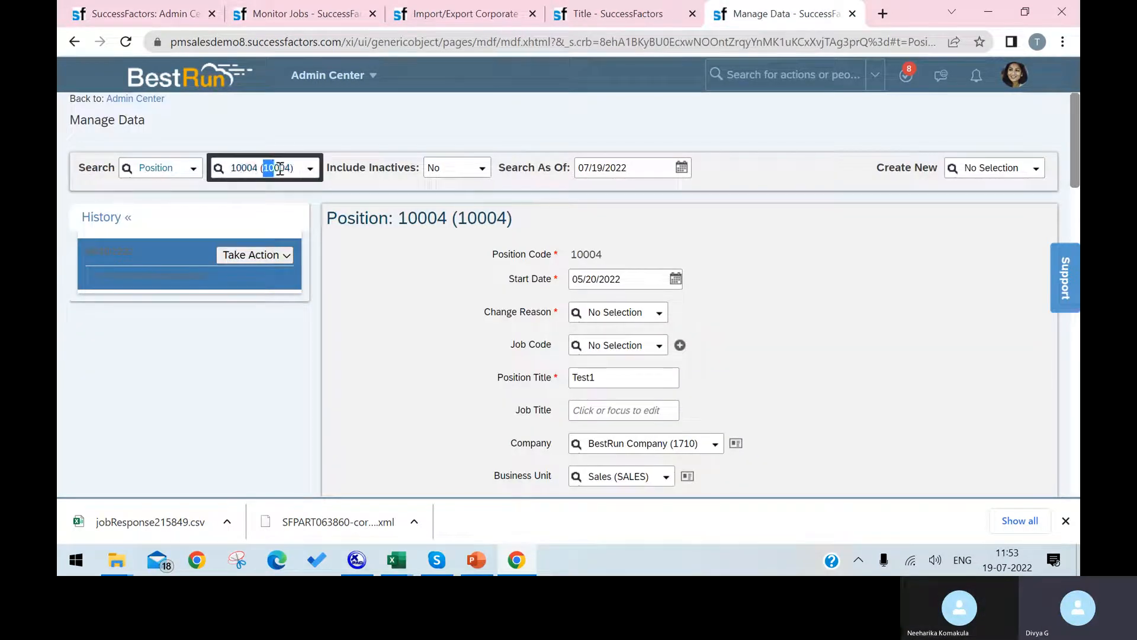
click(293, 169)
drag(292, 169, 263, 169)
key(ctrl+c)
click(387, 560)
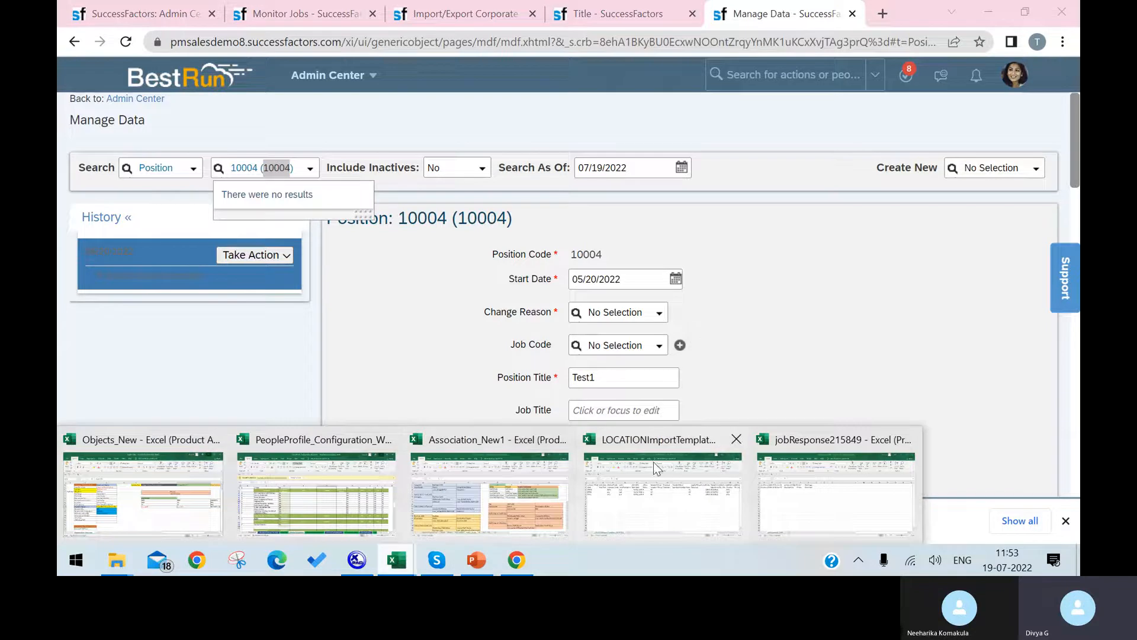
click(703, 496)
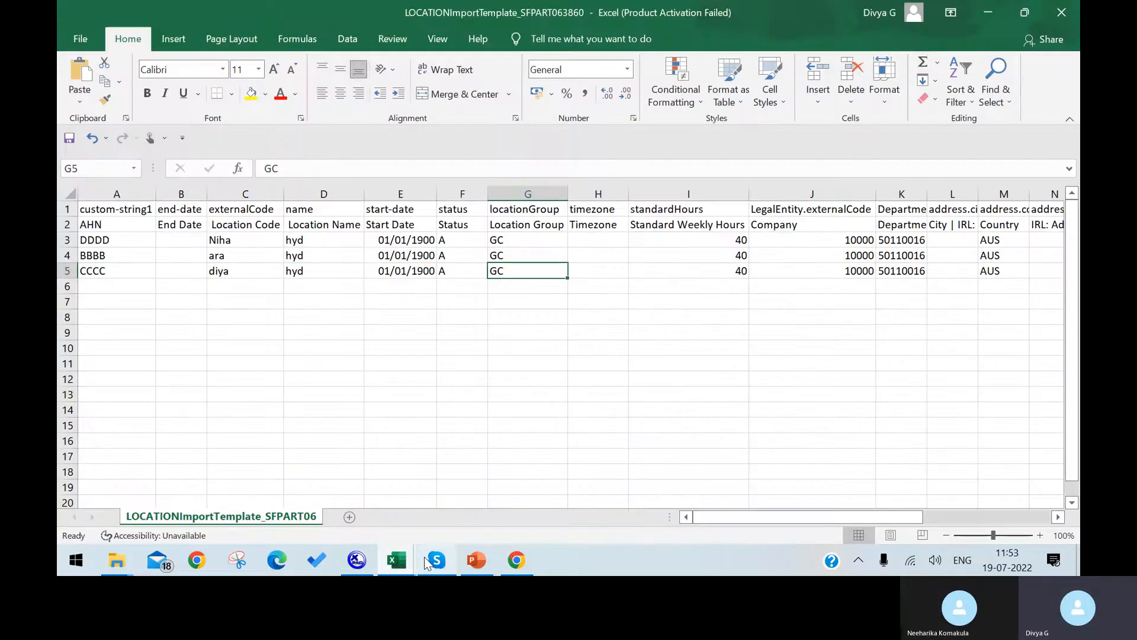
Enter 10004 in cell D3 of jobResponse215849 and save it, keeping CSV format.
click(396, 560)
click(846, 460)
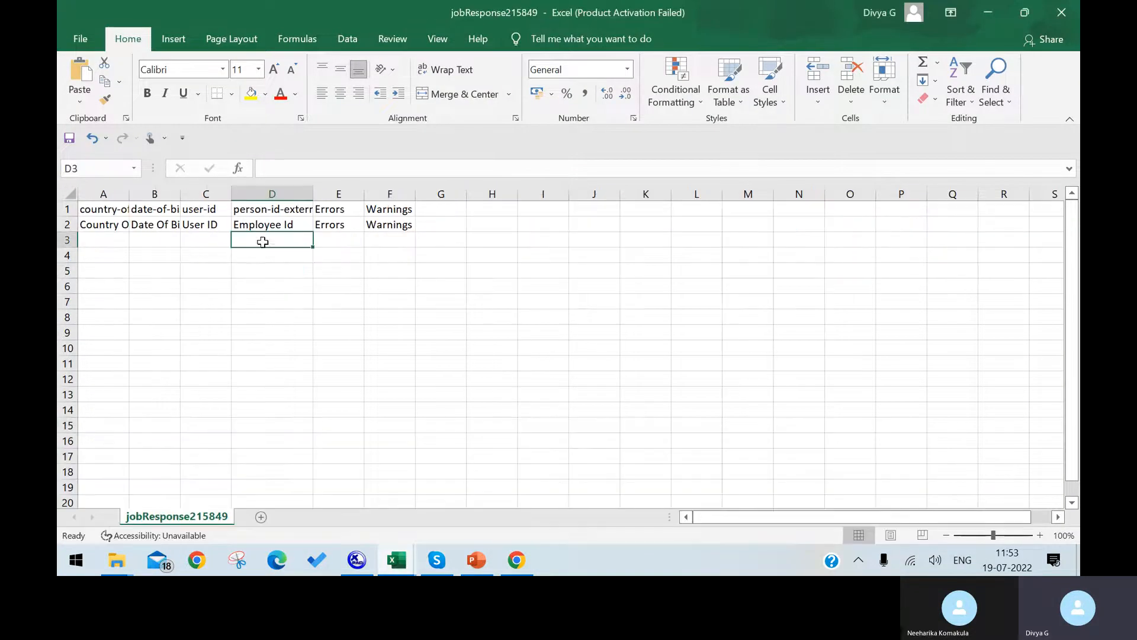
text(10004)
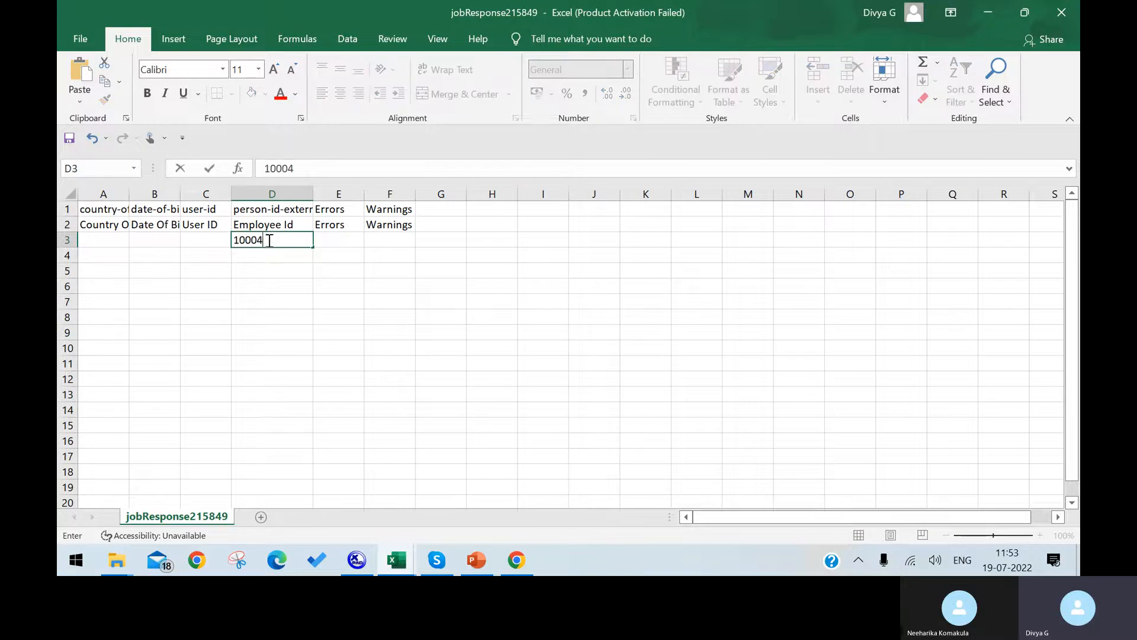
click(269, 284)
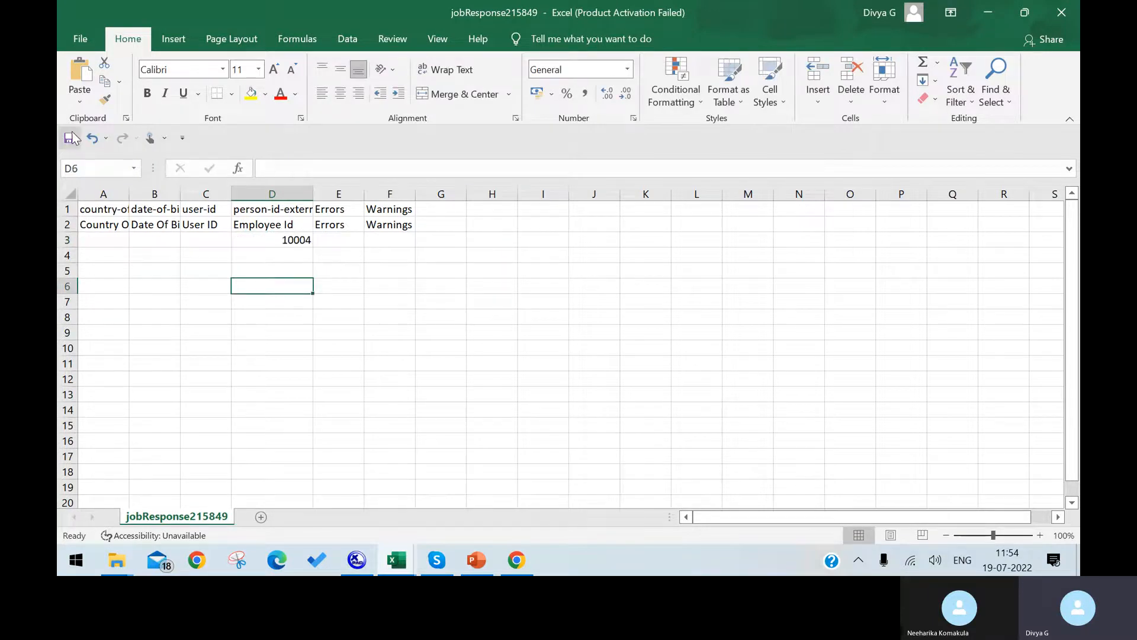
click(73, 34)
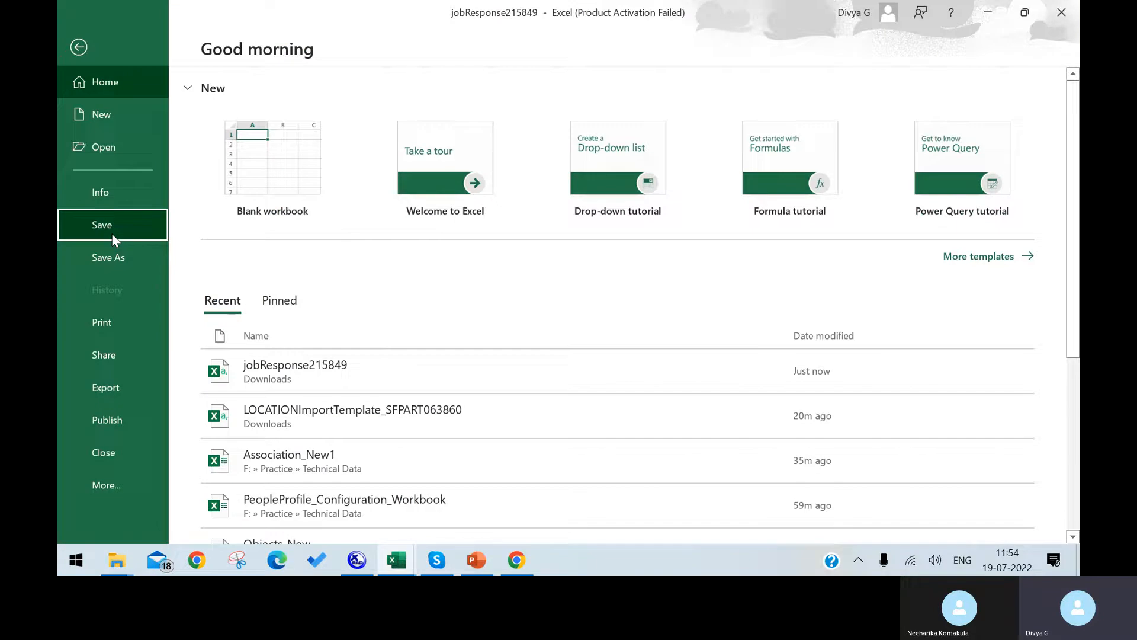
click(110, 225)
click(504, 337)
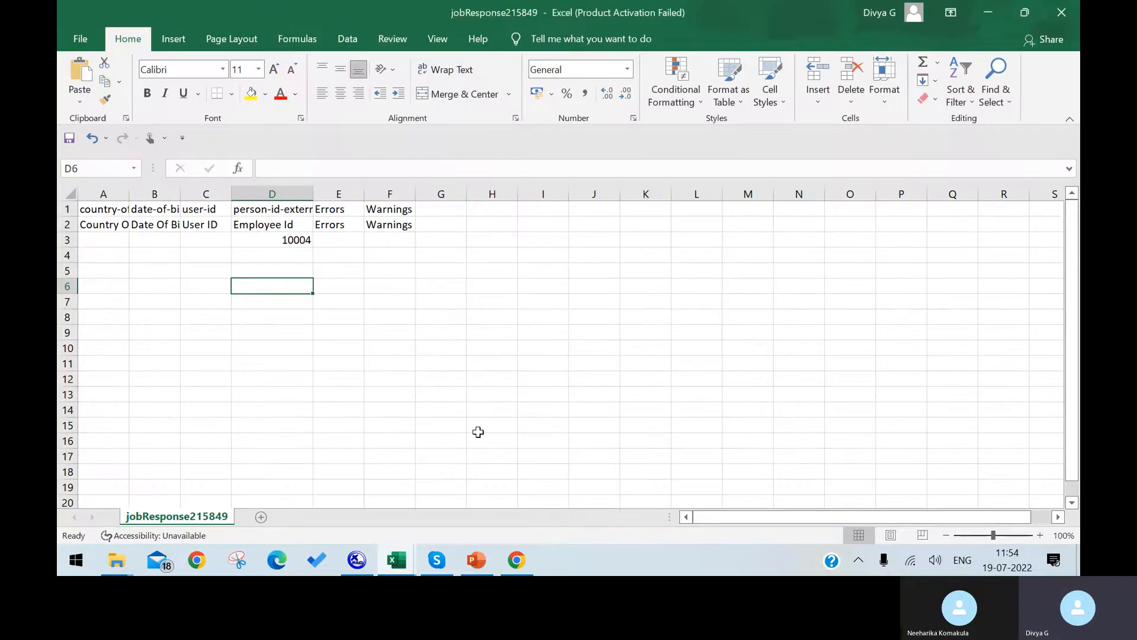
click(515, 562)
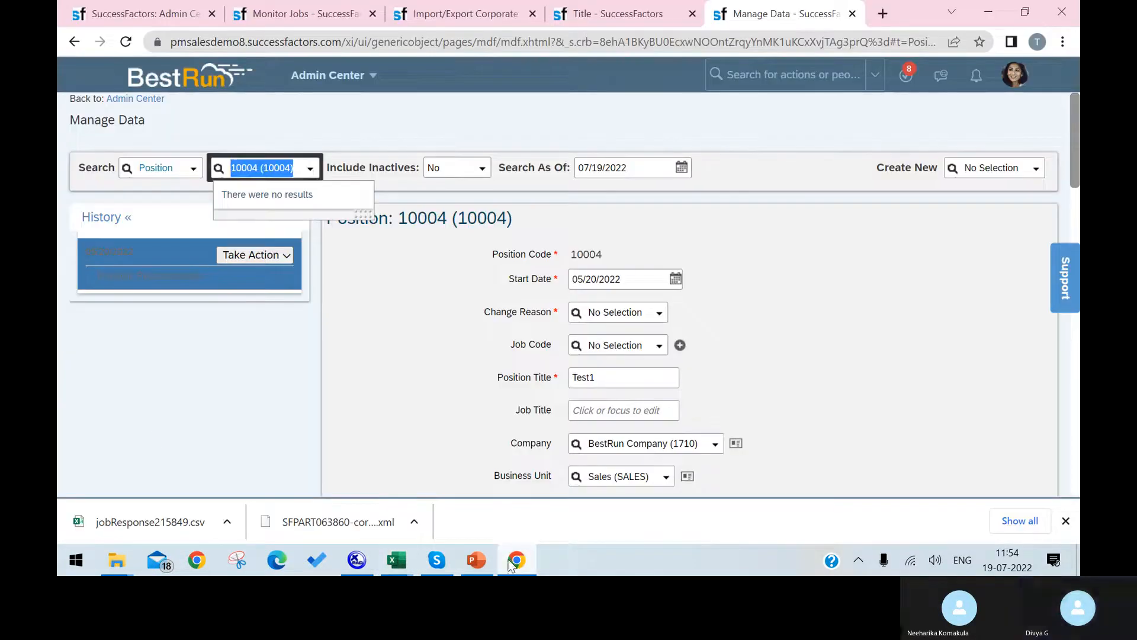
Go back to the Import Foundation Data results (3 records, 0 failed) and focus the admin search box.
click(121, 12)
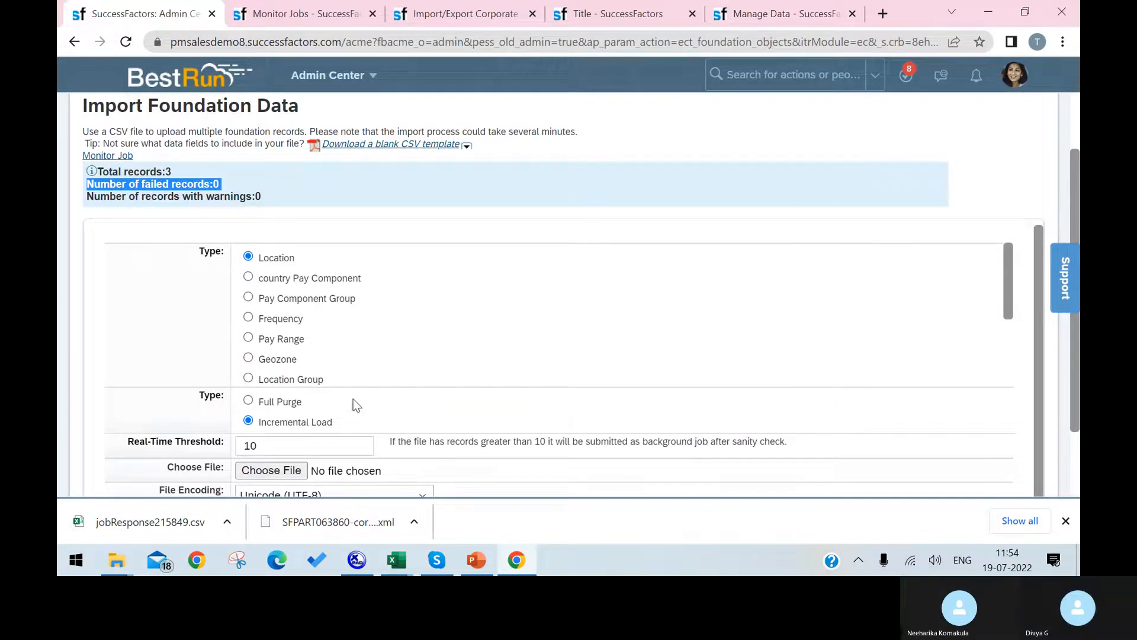
scroll(379, 380, down, 2)
scroll(379, 380, down, 1)
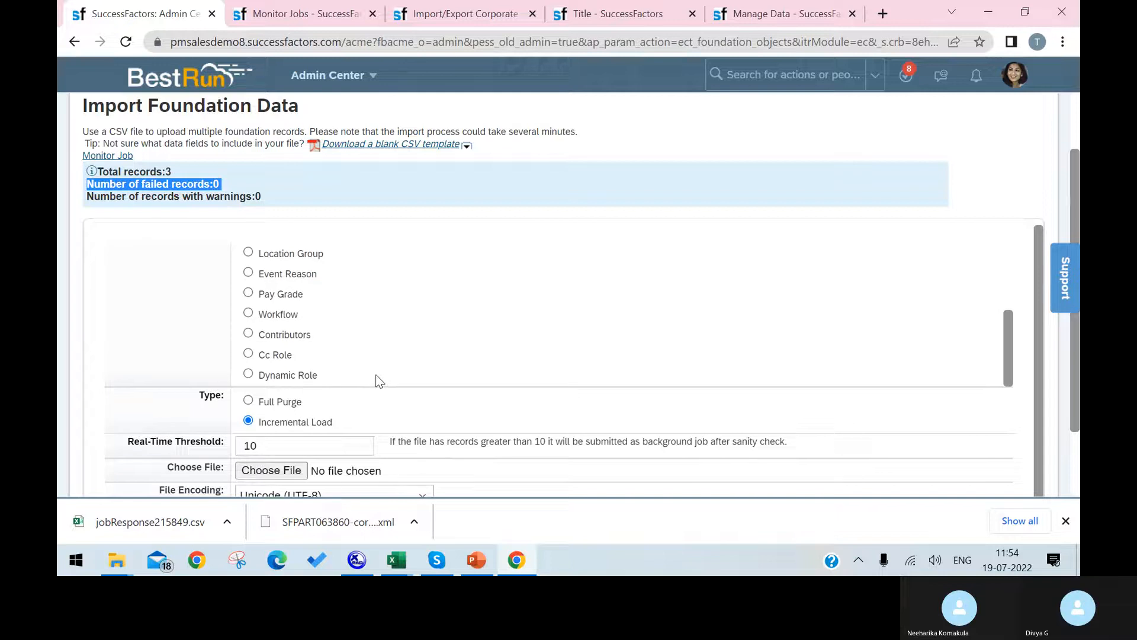
scroll(373, 365, up, 2)
scroll(373, 366, up, 2)
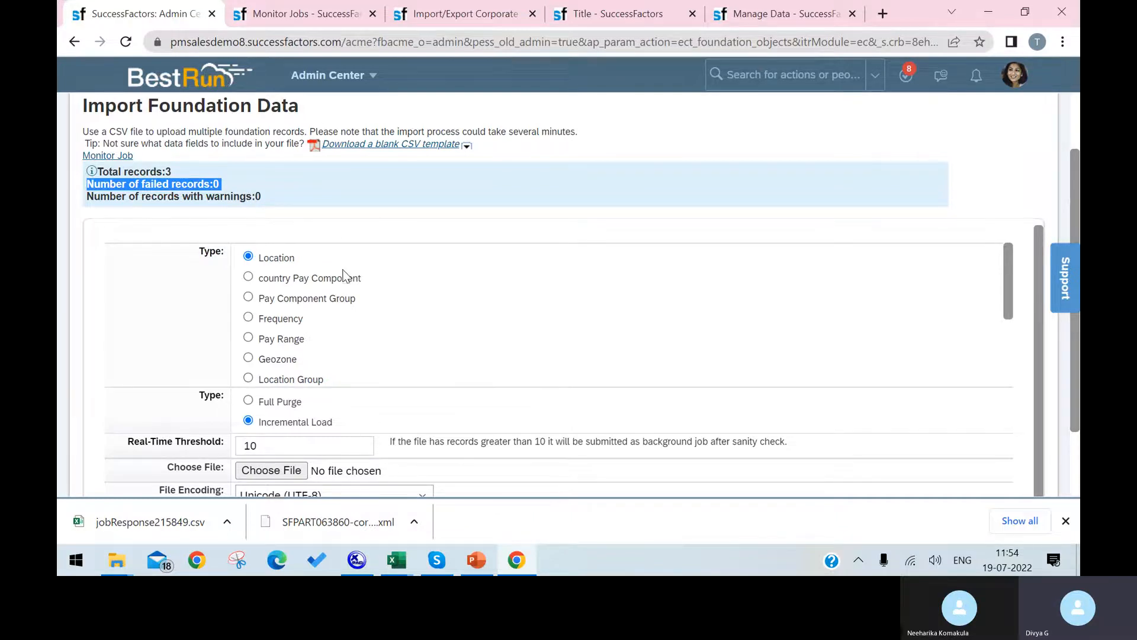
scroll(376, 358, up, 1)
scroll(377, 379, down, 1)
scroll(371, 382, up, 1)
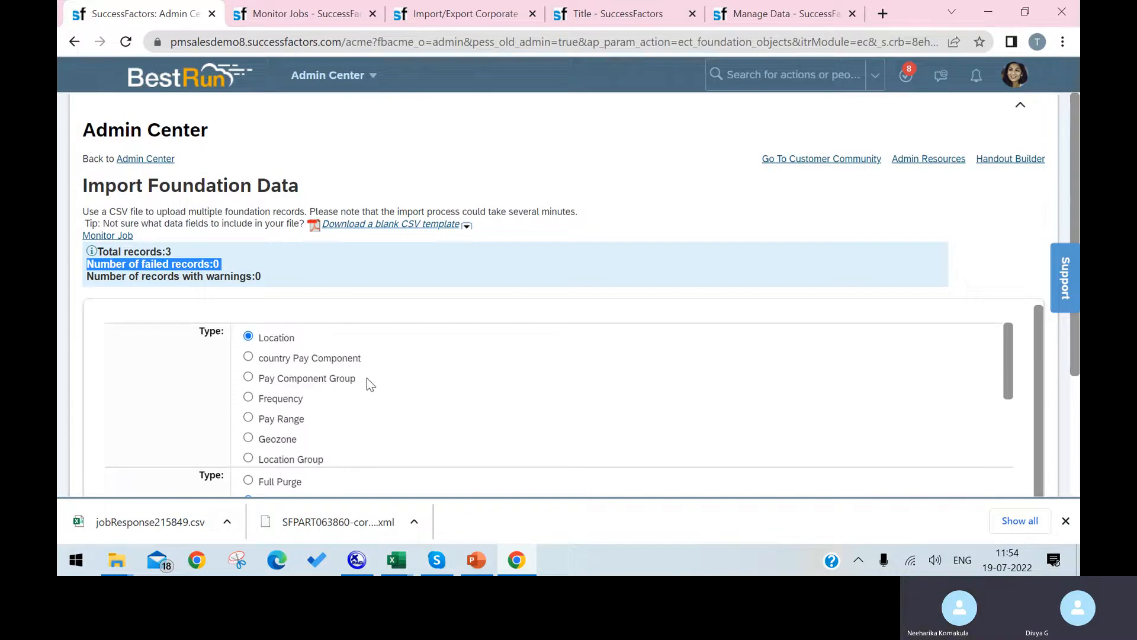
scroll(320, 373, down, 1)
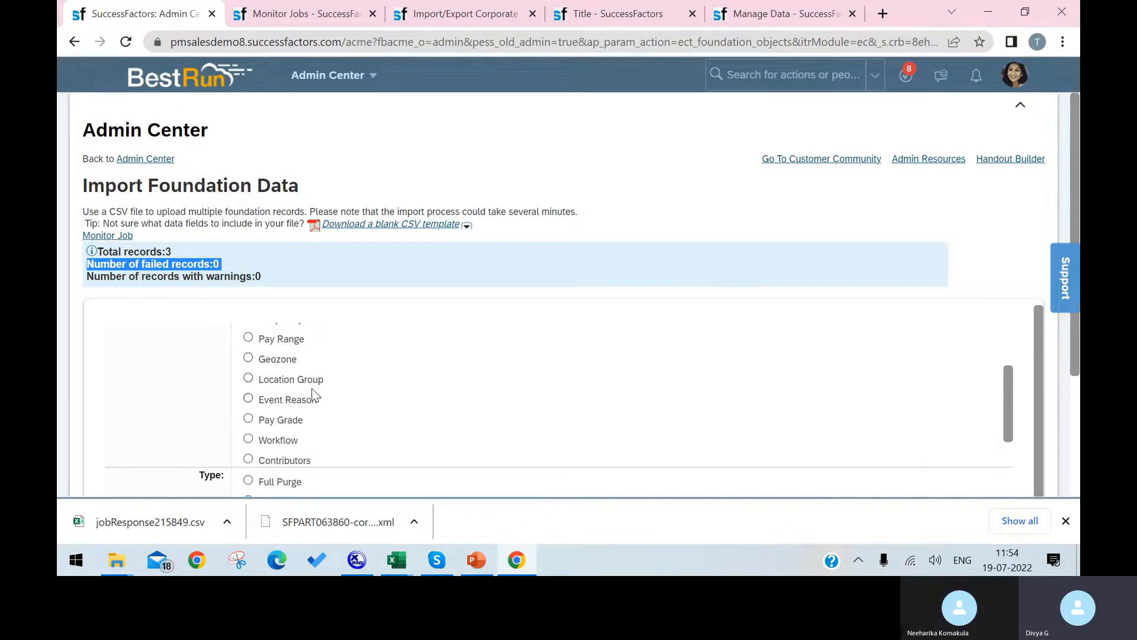
scroll(312, 389, down, 1)
scroll(319, 463, up, 2)
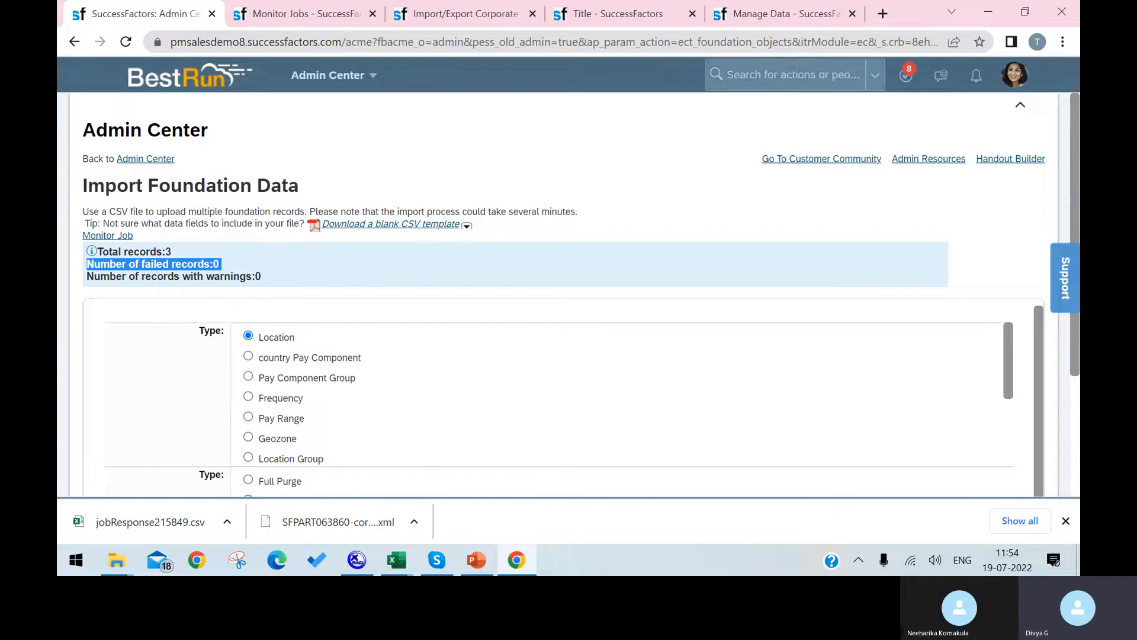
click(788, 75)
Open Import Employee Data and validate jobResponse215849.csv as a Basic Import.
text(iMPORT )
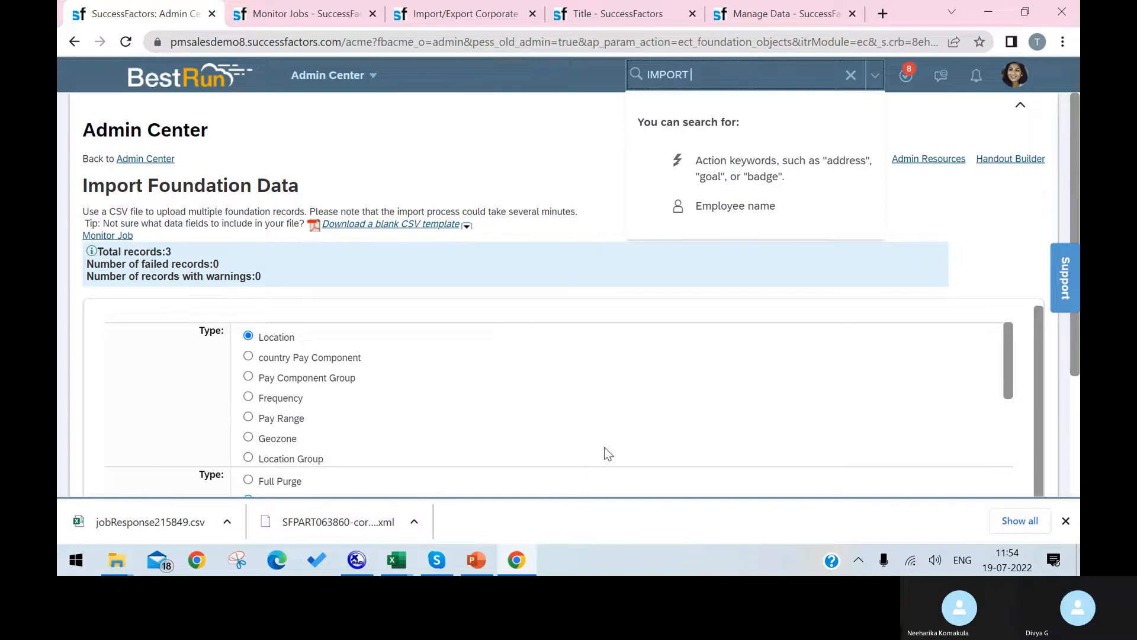
text(EMPLOYEE)
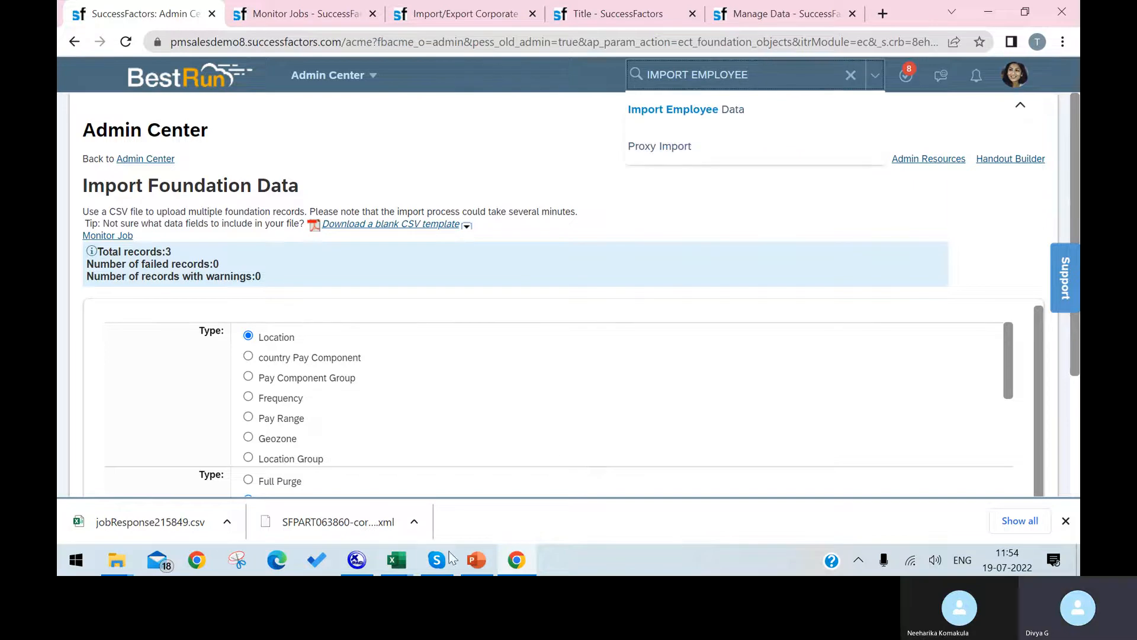
click(737, 128)
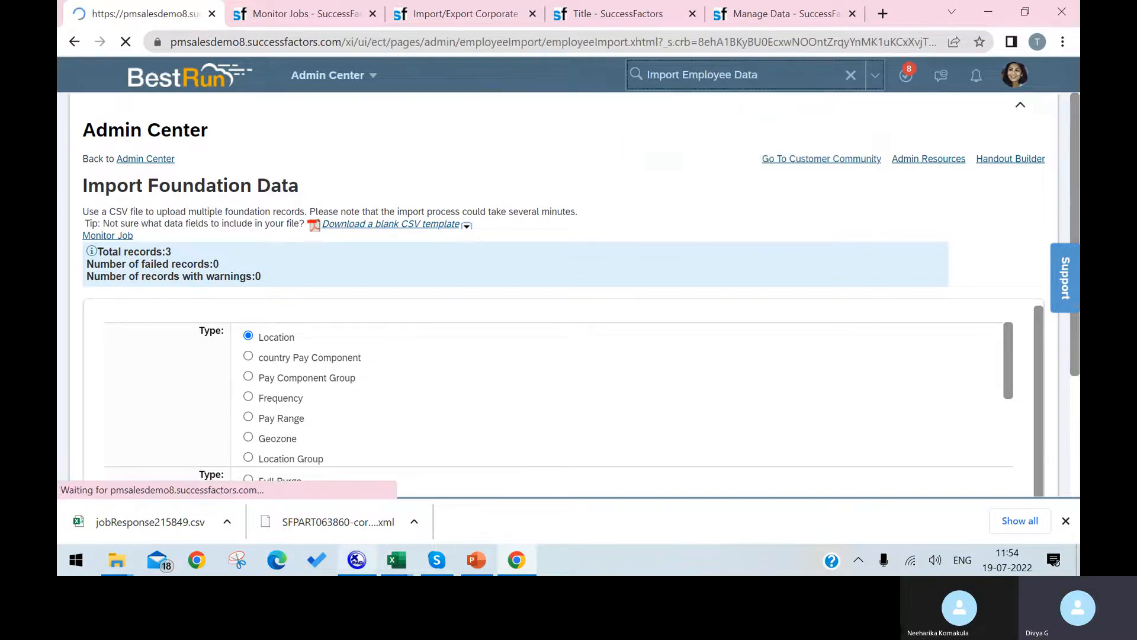
mouse_move(357, 559)
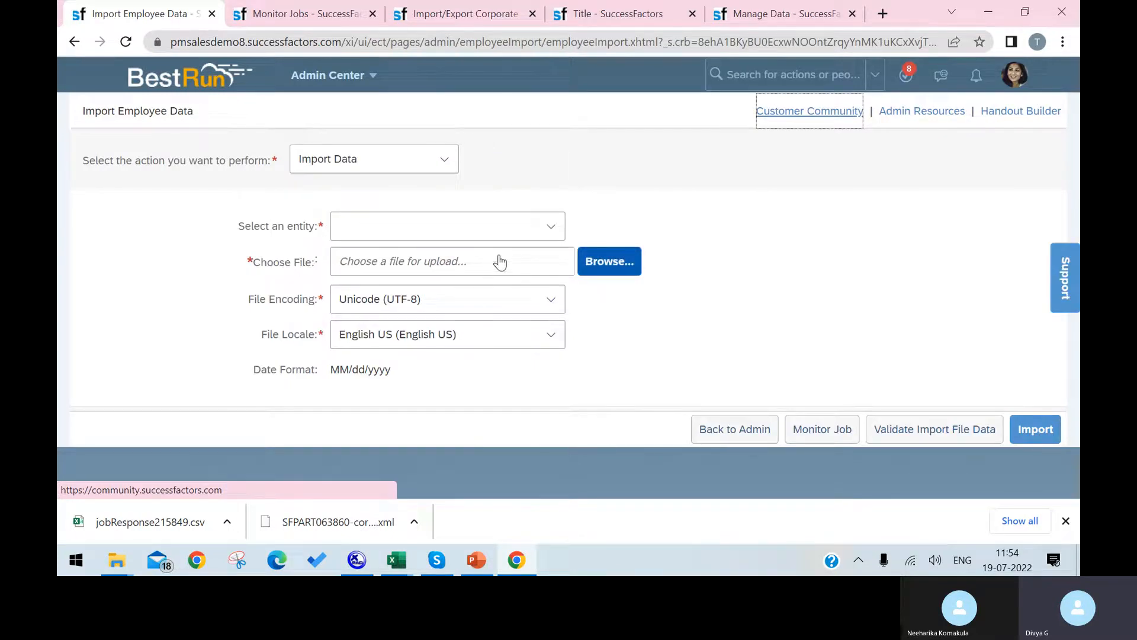
click(607, 261)
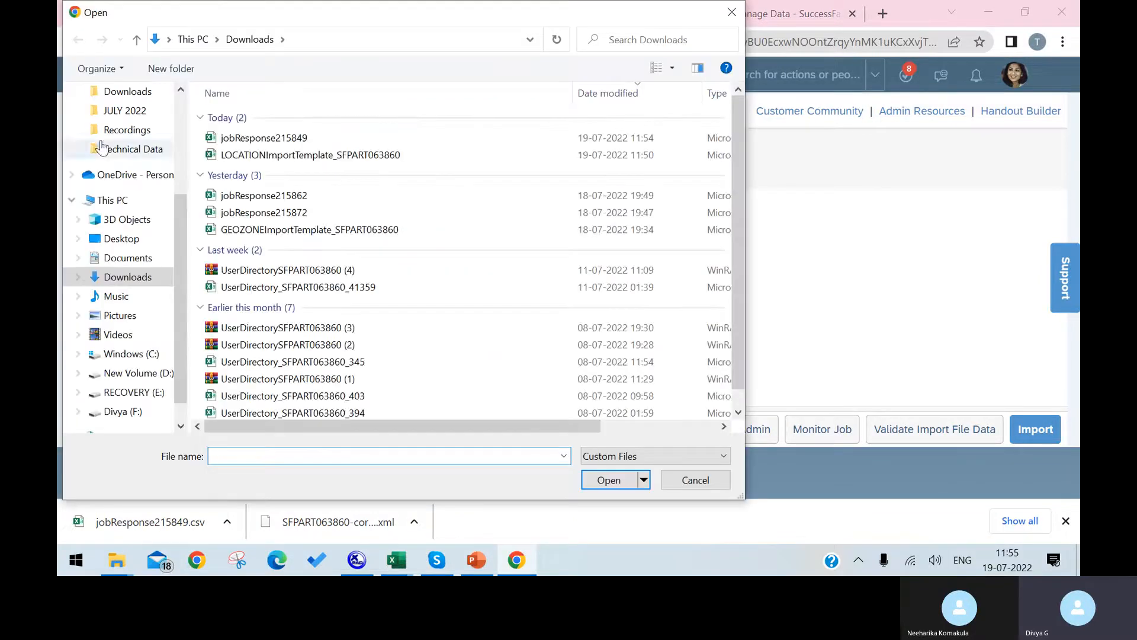
click(244, 140)
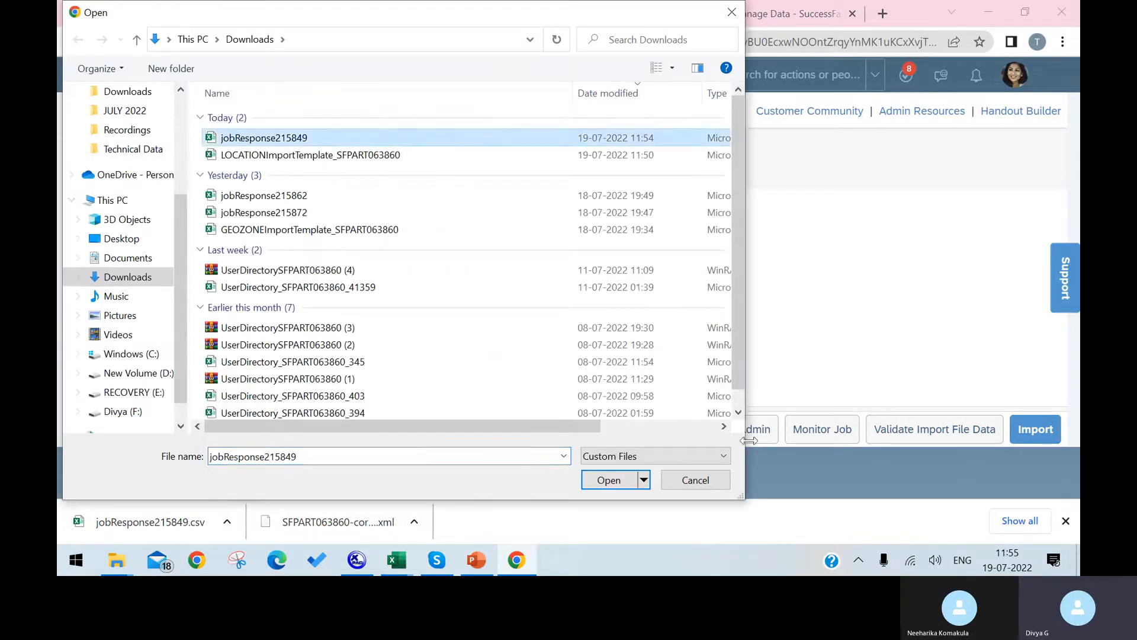
click(609, 479)
click(548, 226)
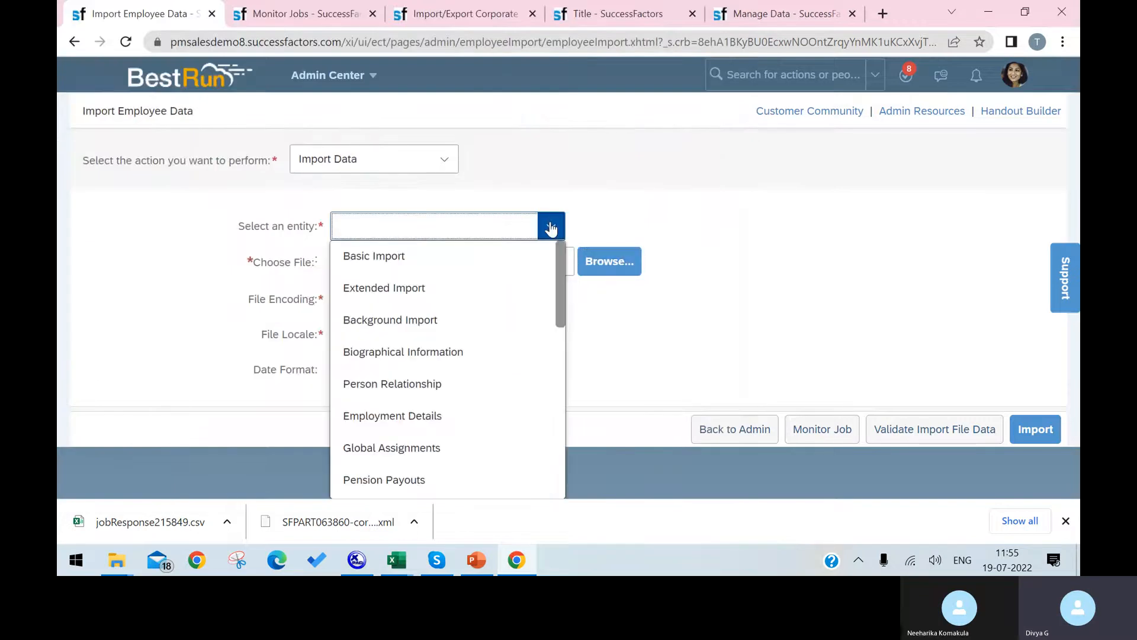
click(510, 258)
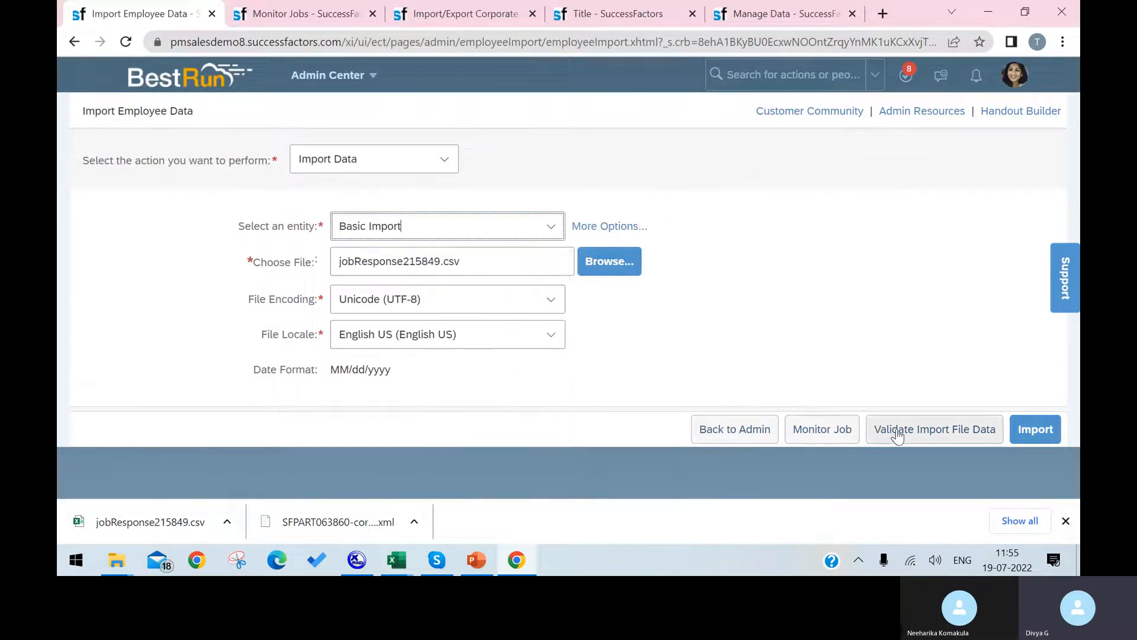
click(928, 430)
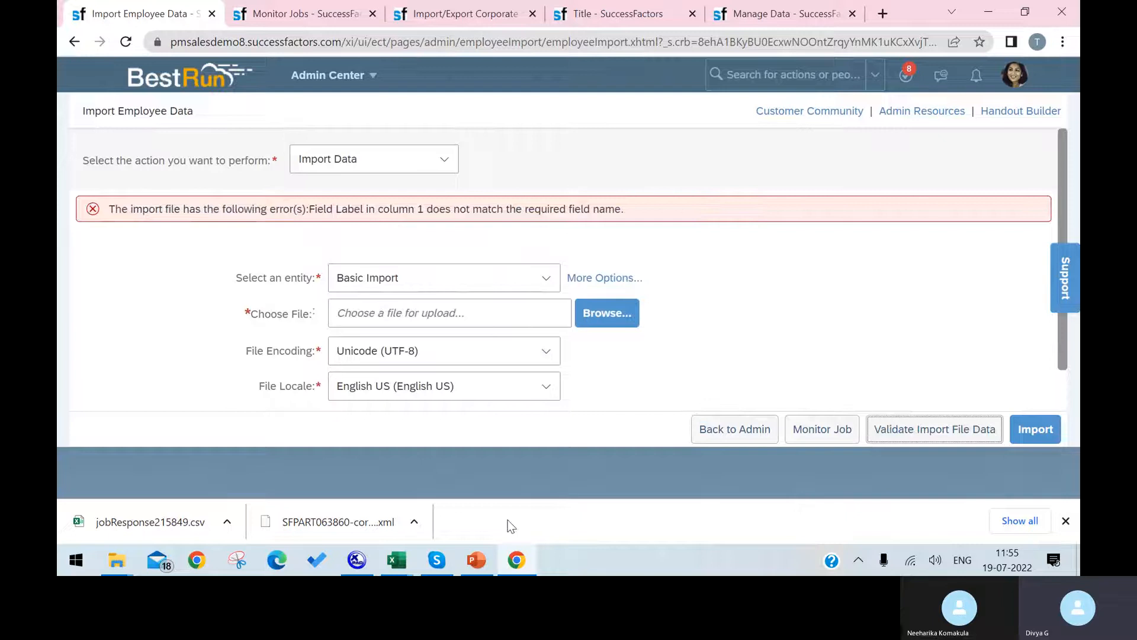
Inspect column A and header cell A1 of the jobResponse215849 report, then return to SuccessFactors.
mouse_move(396, 559)
click(795, 471)
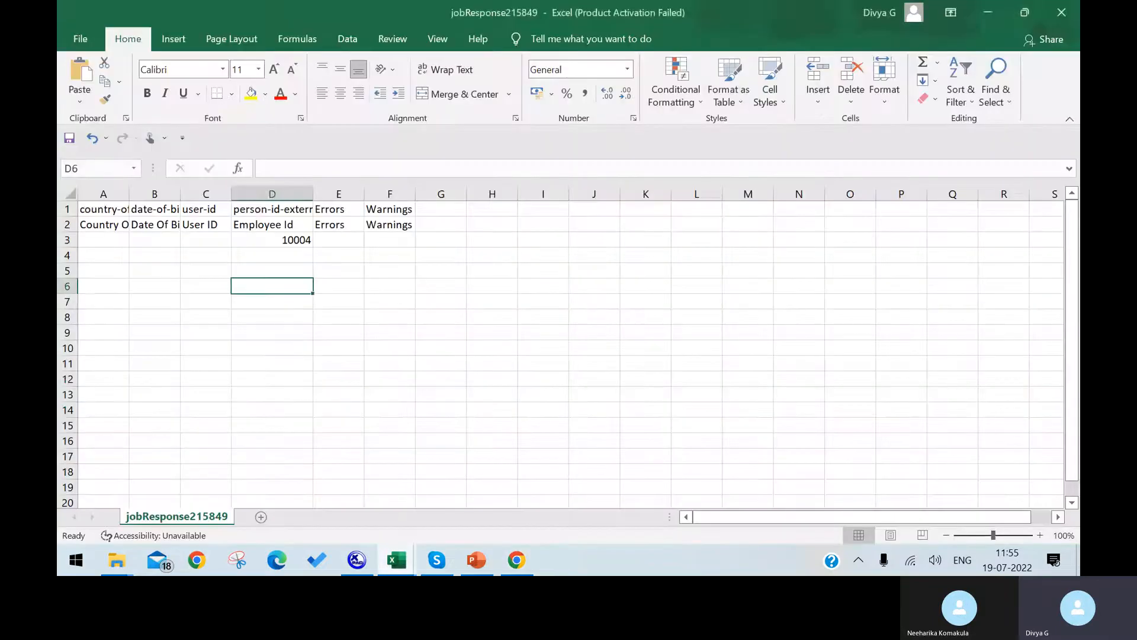
click(106, 194)
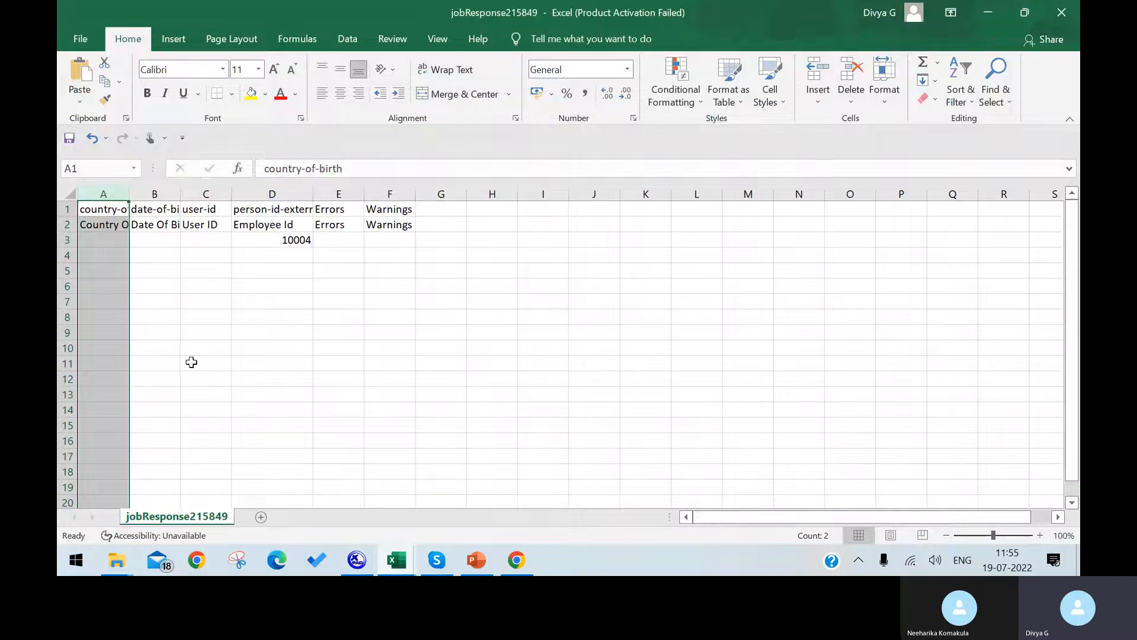
click(117, 212)
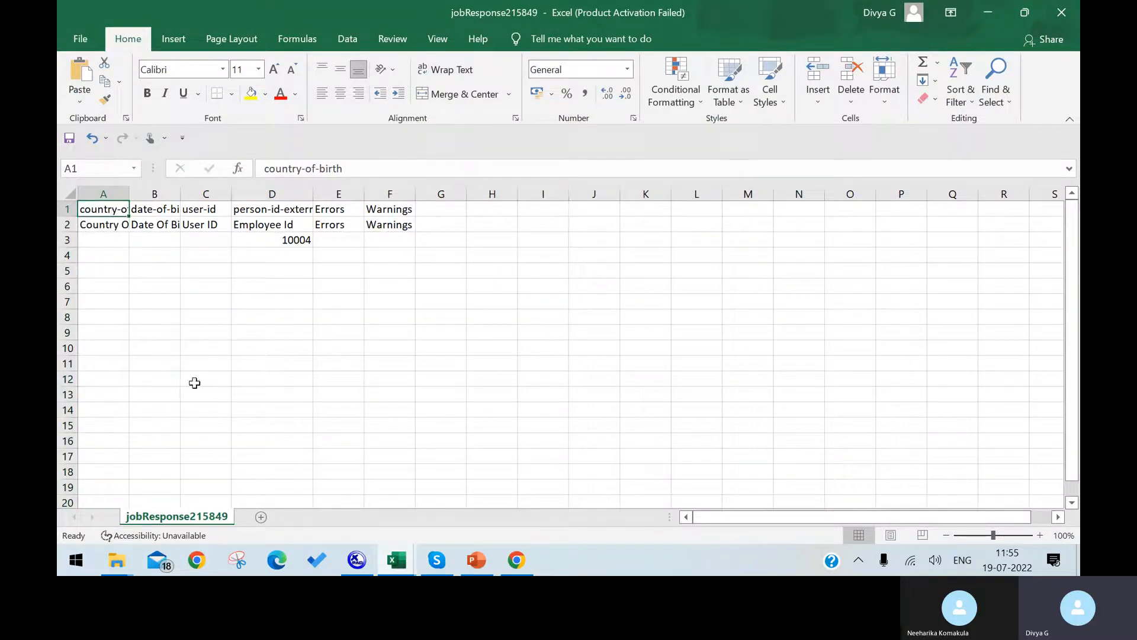
click(517, 560)
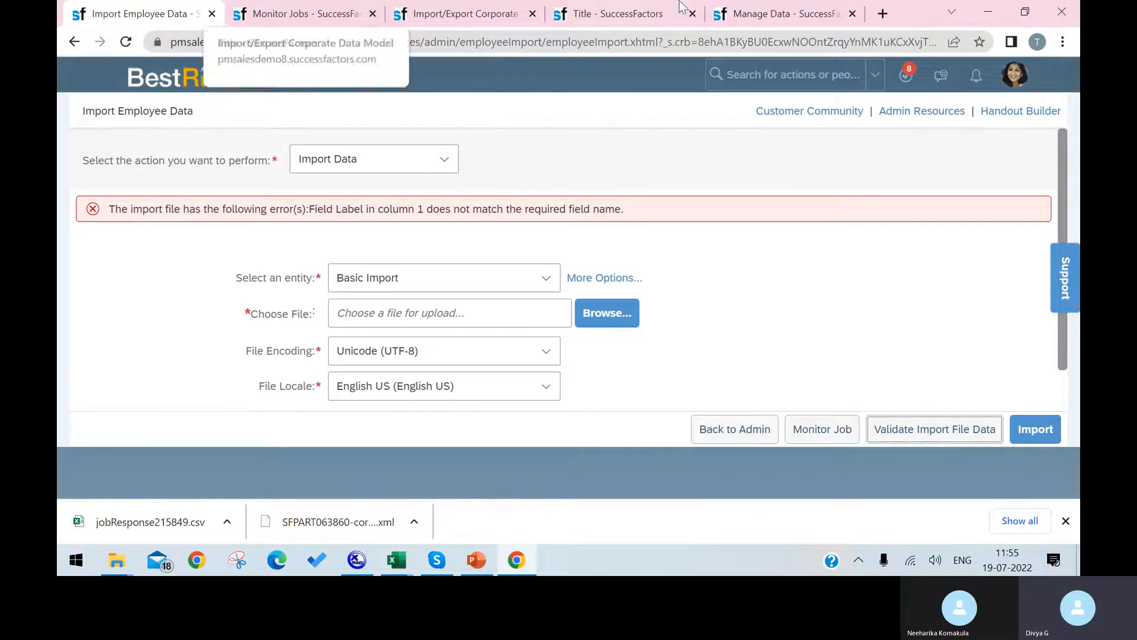
Reload Import Employee Data and switch the action to Download Template.
click(1035, 429)
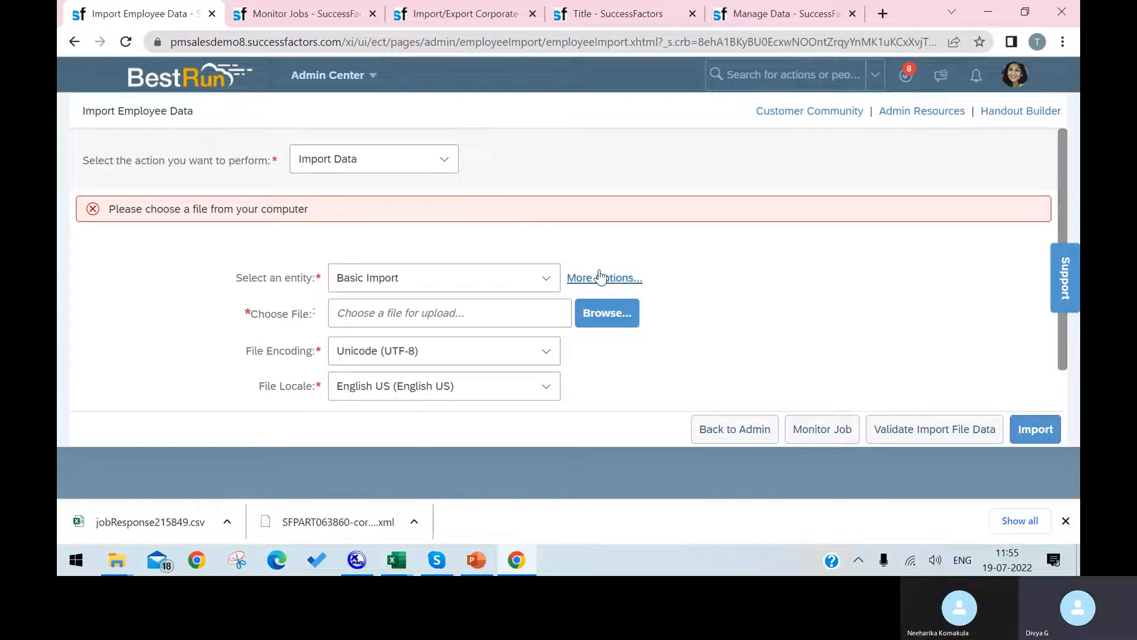
click(125, 41)
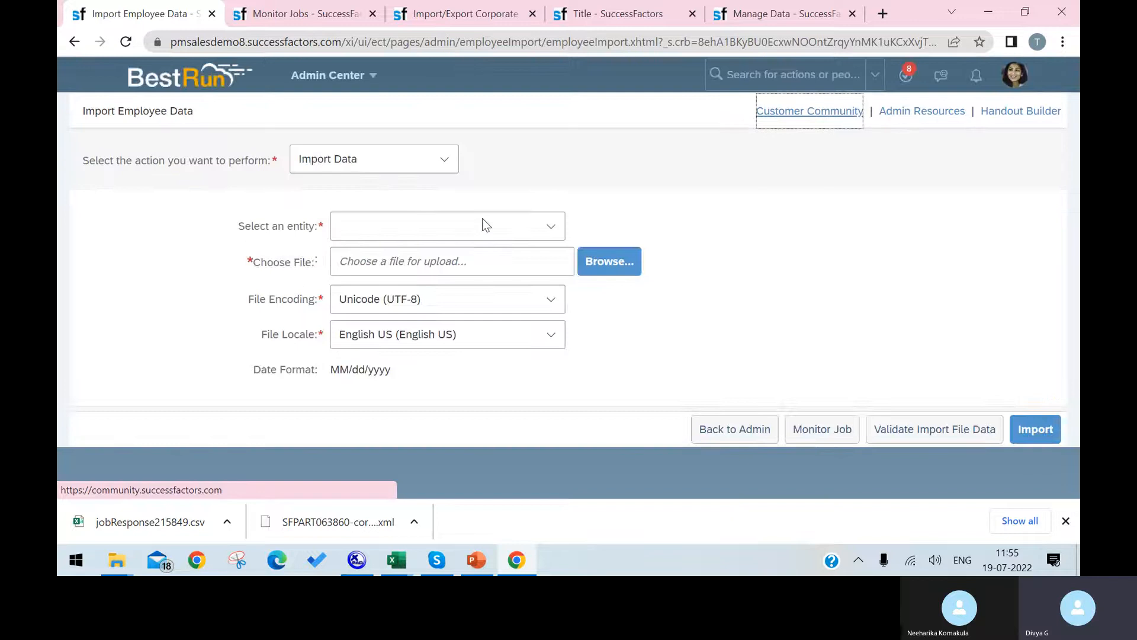
click(451, 159)
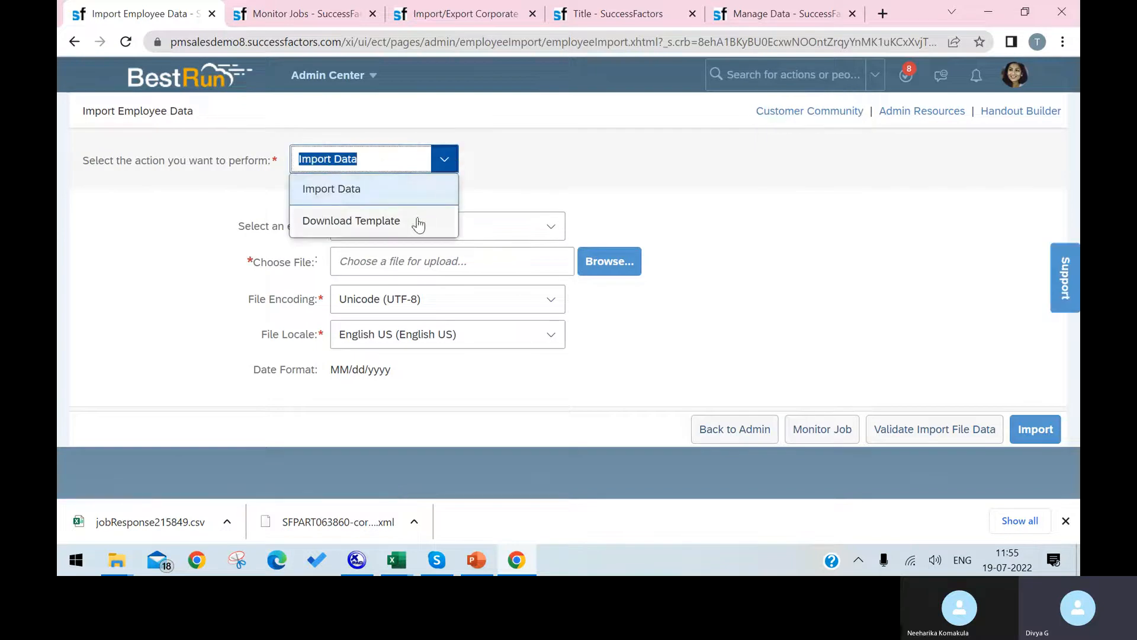
click(426, 230)
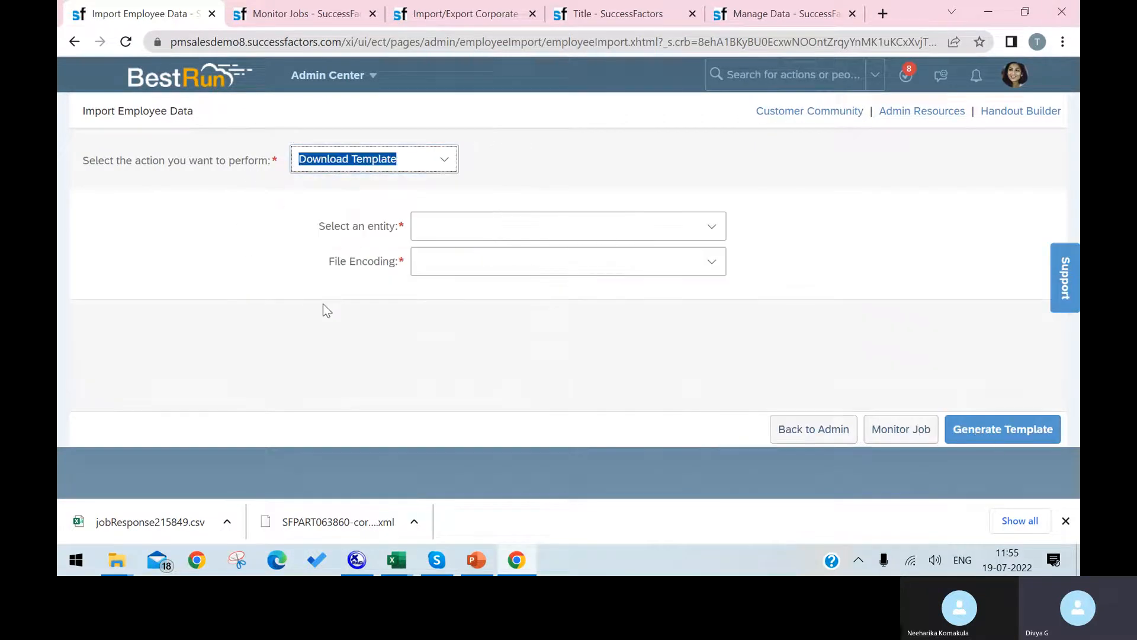
click(950, 435)
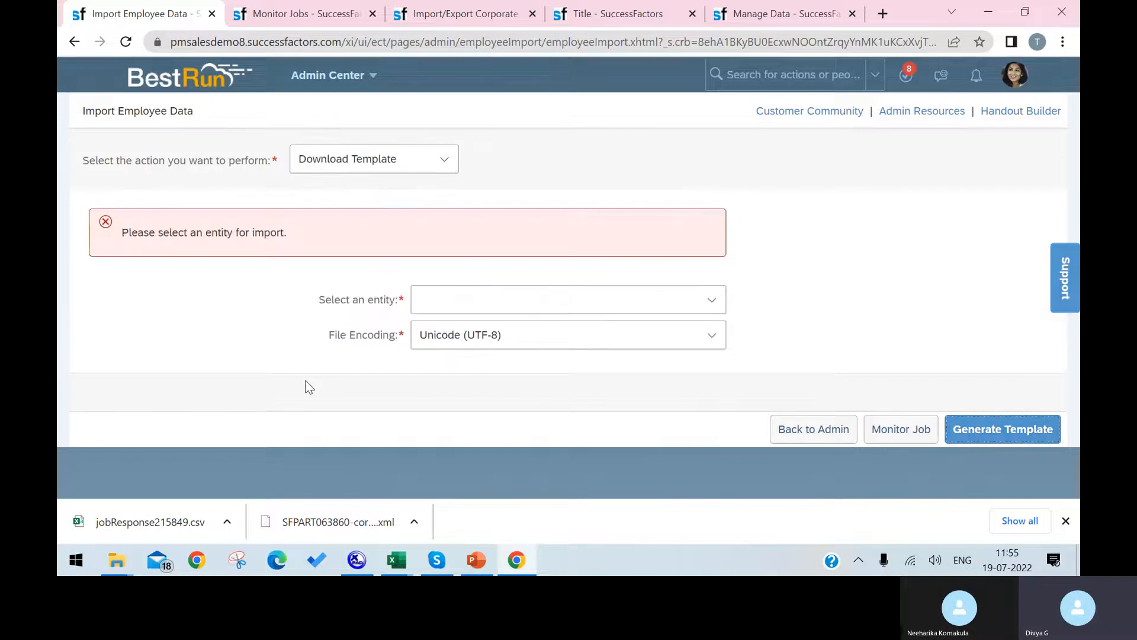
Search the entity box with 'Empl' and pick Employment Details.
click(479, 303)
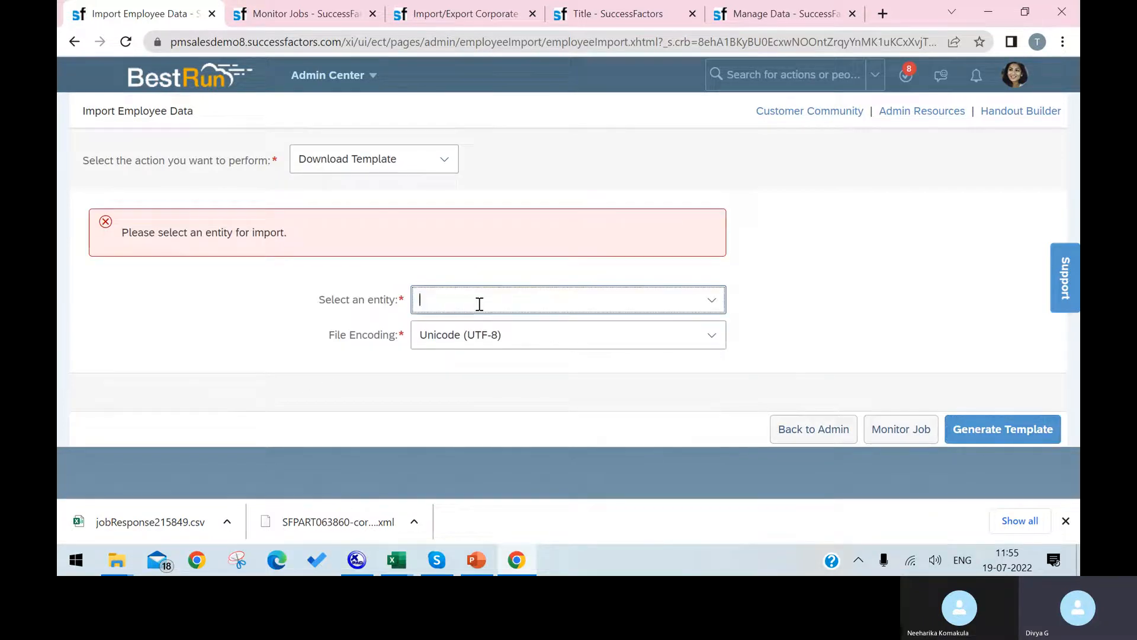
text(TeST)
key(BackSpace)
key(BackSpace)
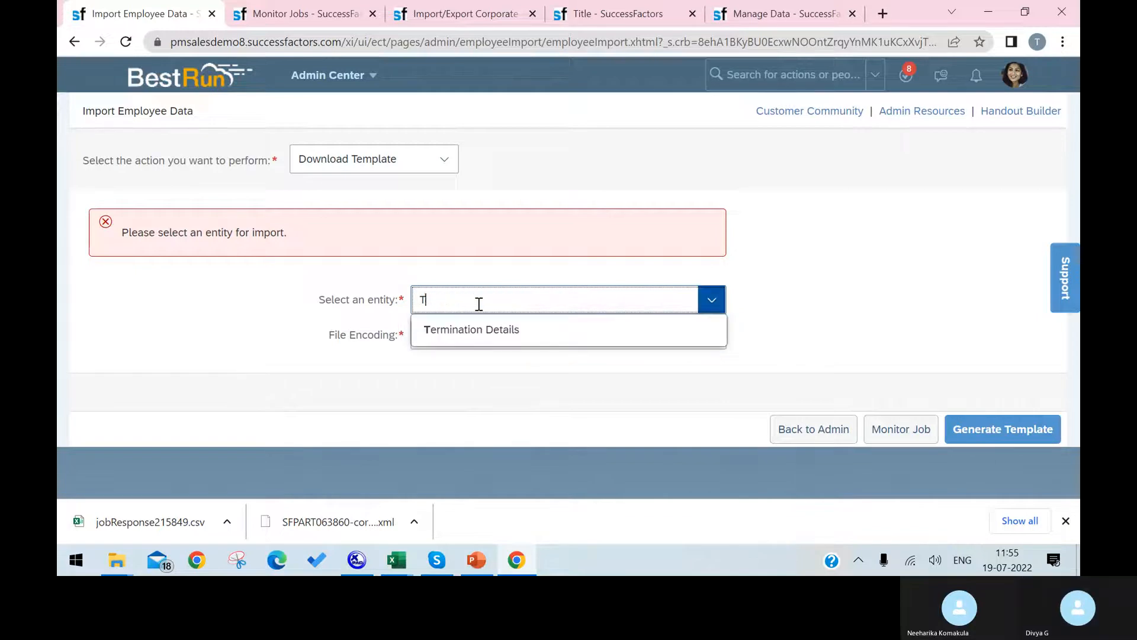
text(eT)
key(BackSpace)
key(BackSpace)
key(BackSpace)
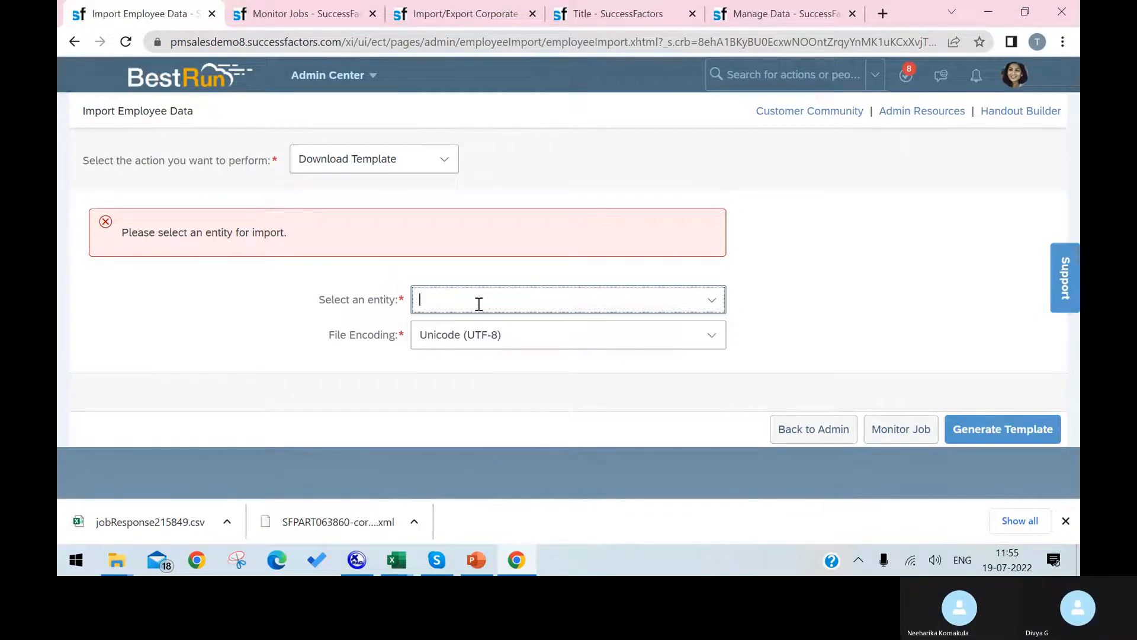
text(Employment Details)
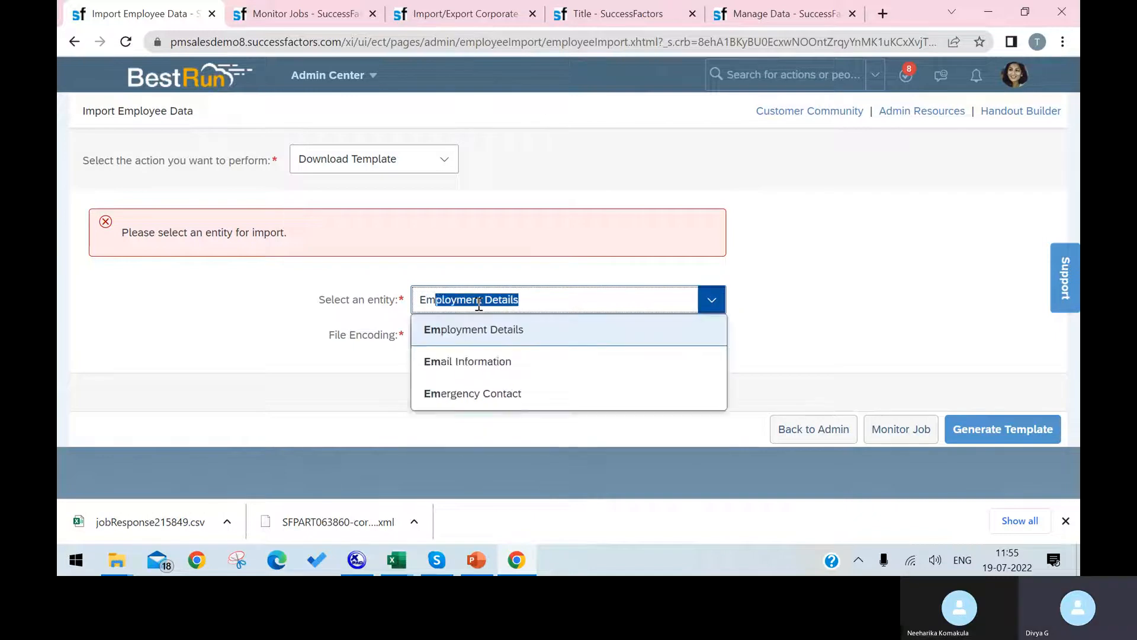
click(513, 335)
Change the entity to Basic Import, generate the template and open the downloaded CSV.
scroll(646, 350, down, 2)
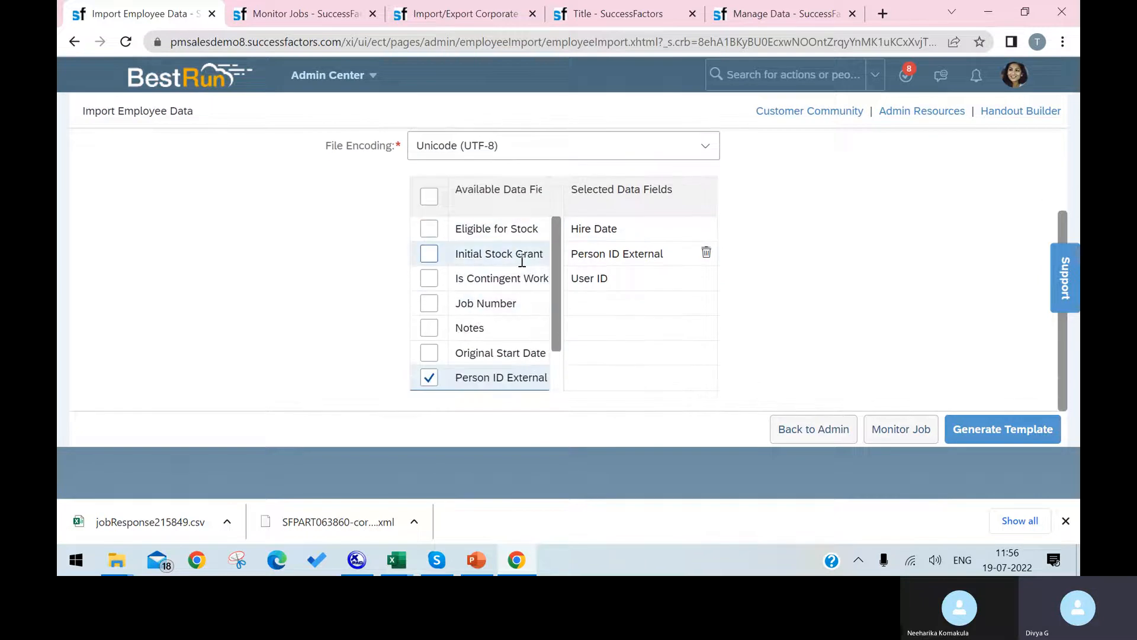
scroll(525, 230, up, 2)
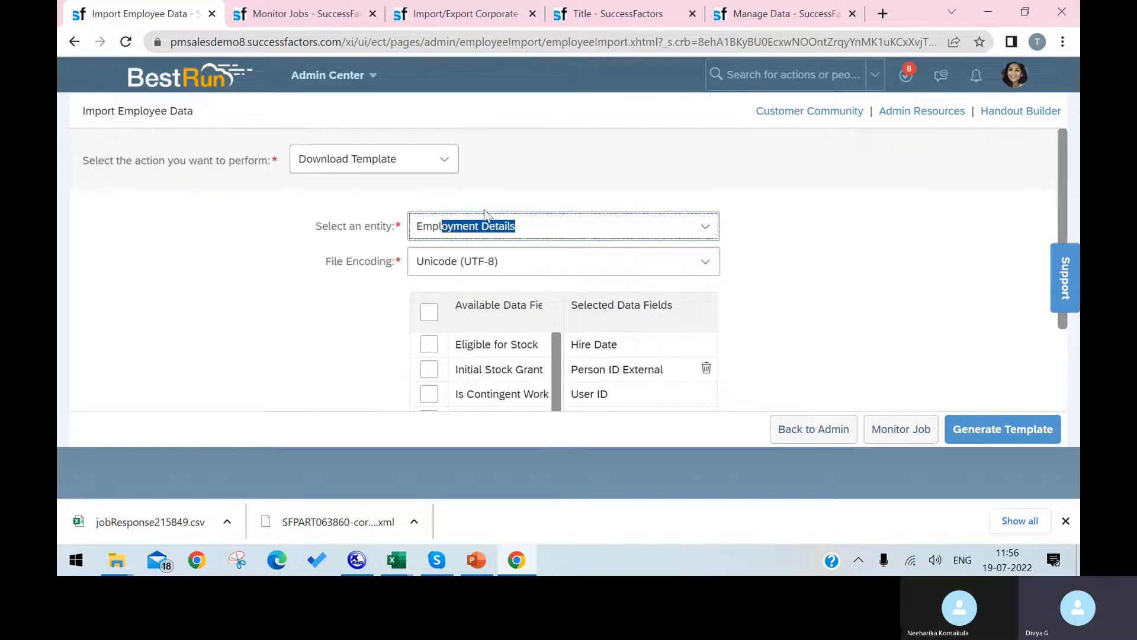
click(704, 231)
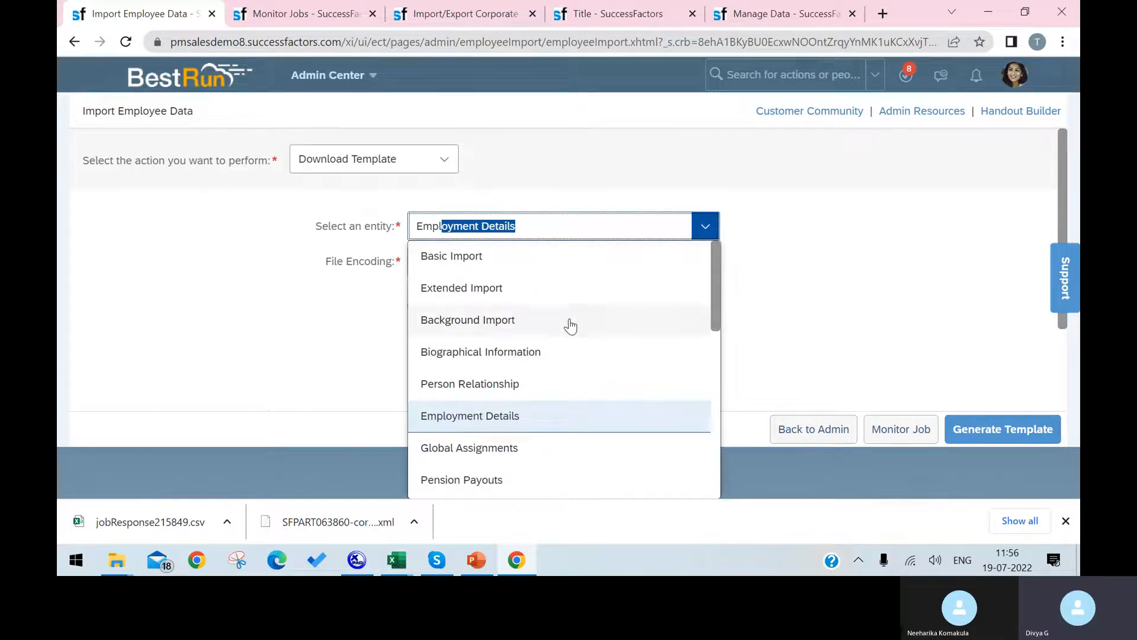
click(500, 261)
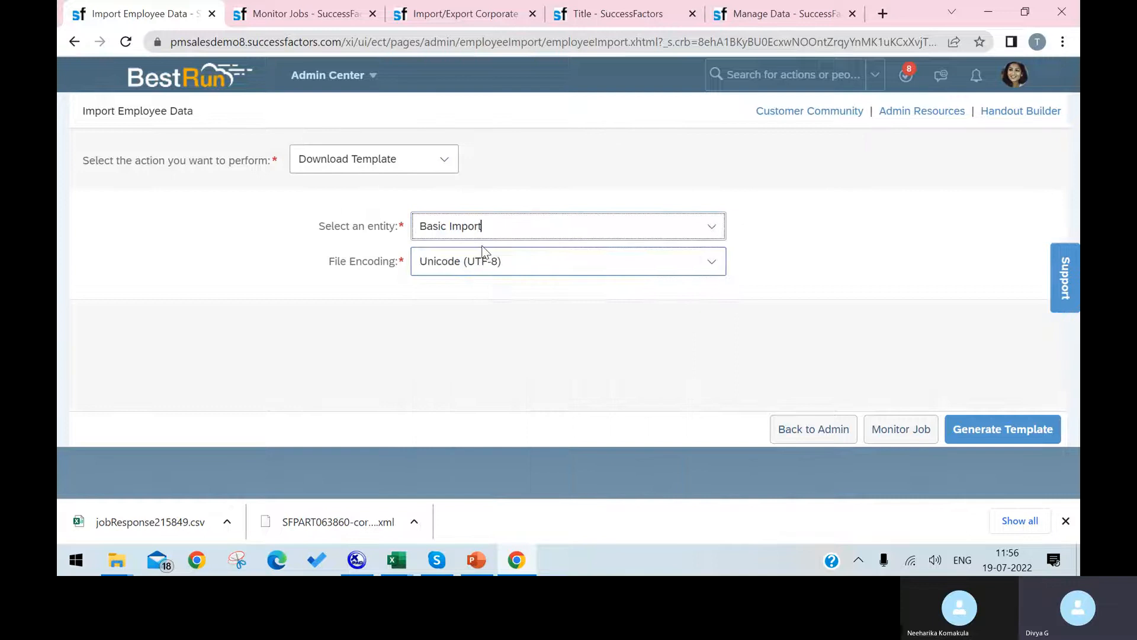
click(962, 427)
click(170, 529)
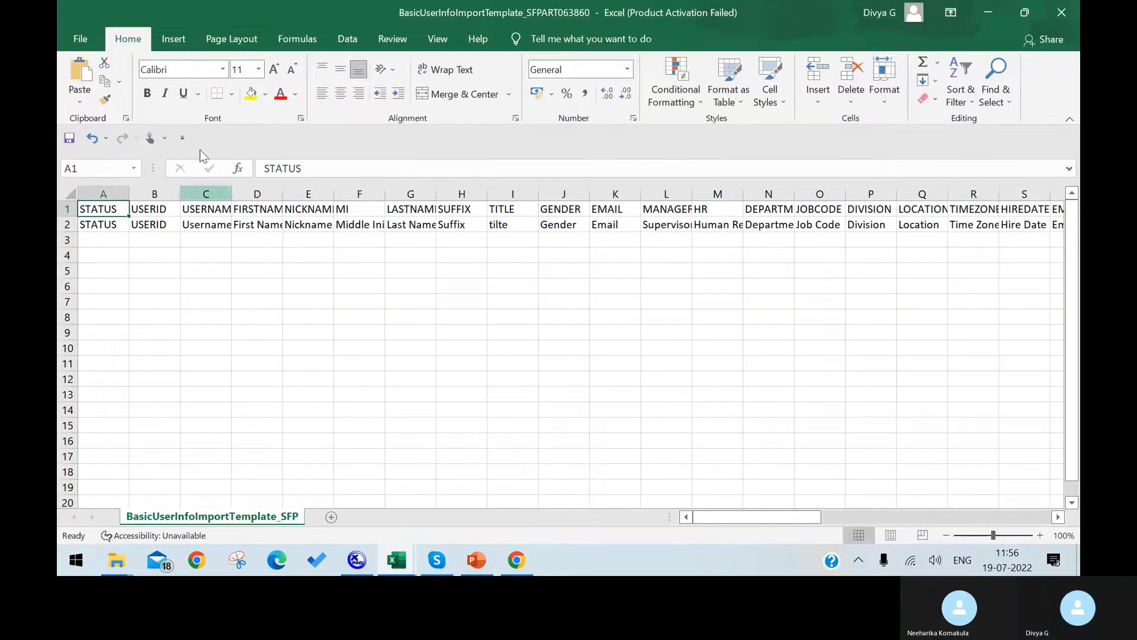
Check the empty row 3 cells (B3 to F3, I4) and select the blank data area from A3.
click(155, 235)
click(237, 237)
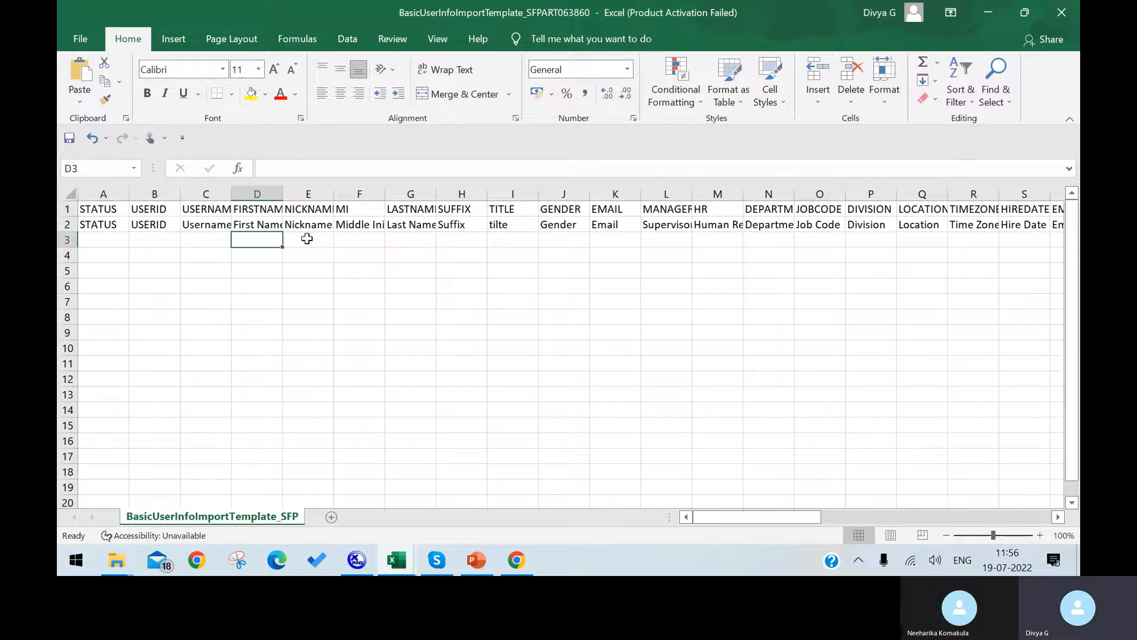
click(306, 238)
click(381, 245)
click(503, 258)
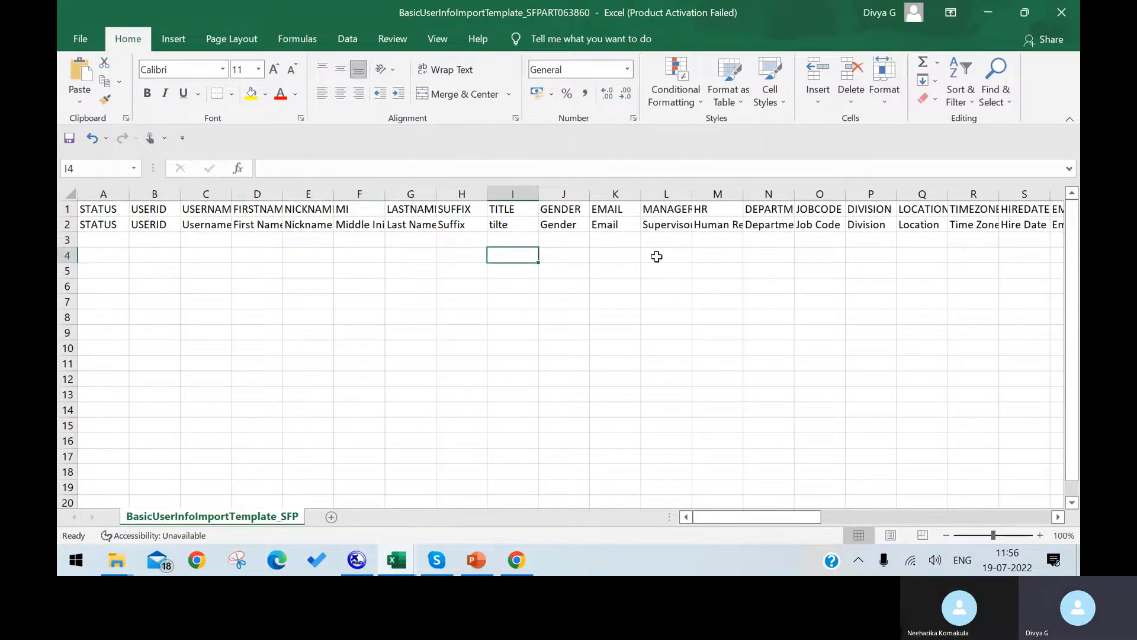
drag(116, 240, 712, 520)
click(711, 519)
click(712, 517)
click(712, 517)
Clear the large selection, then select row 3 and cells B3 and C3.
scroll(620, 464, up, 9)
scroll(616, 468, up, 15)
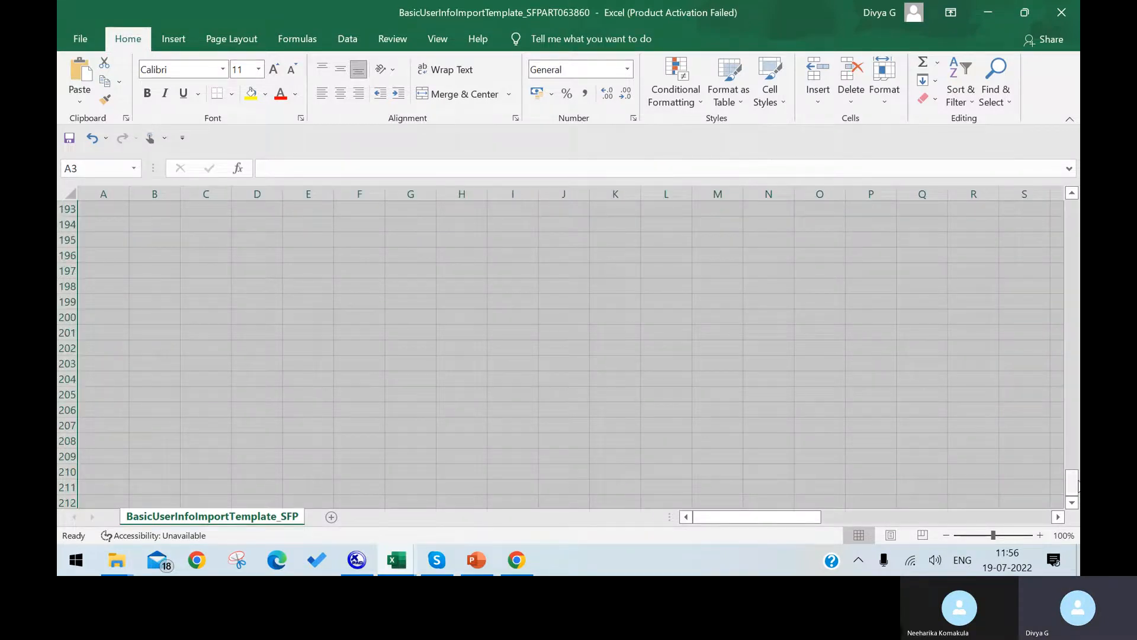
click(826, 391)
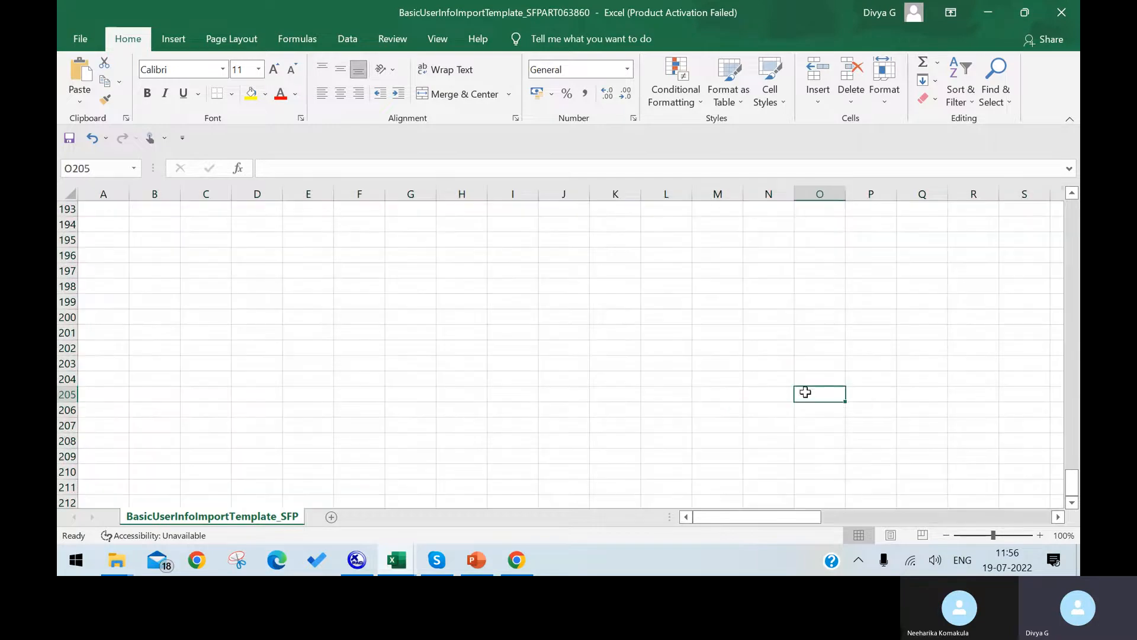
scroll(1074, 482, up, 1)
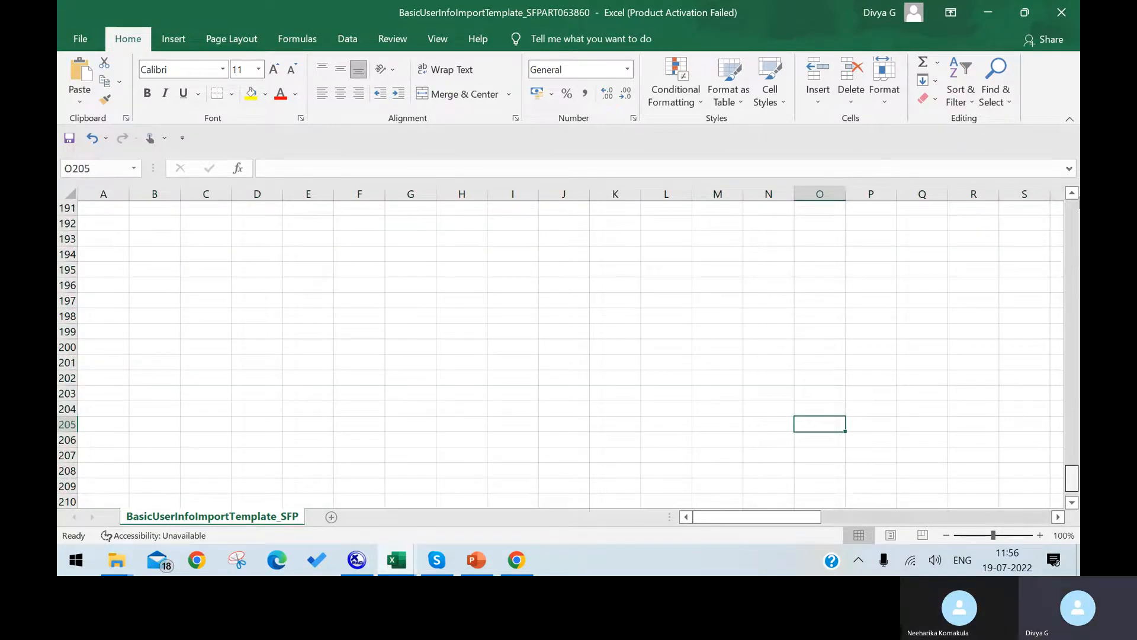
drag(1073, 481, 1078, 208)
click(68, 241)
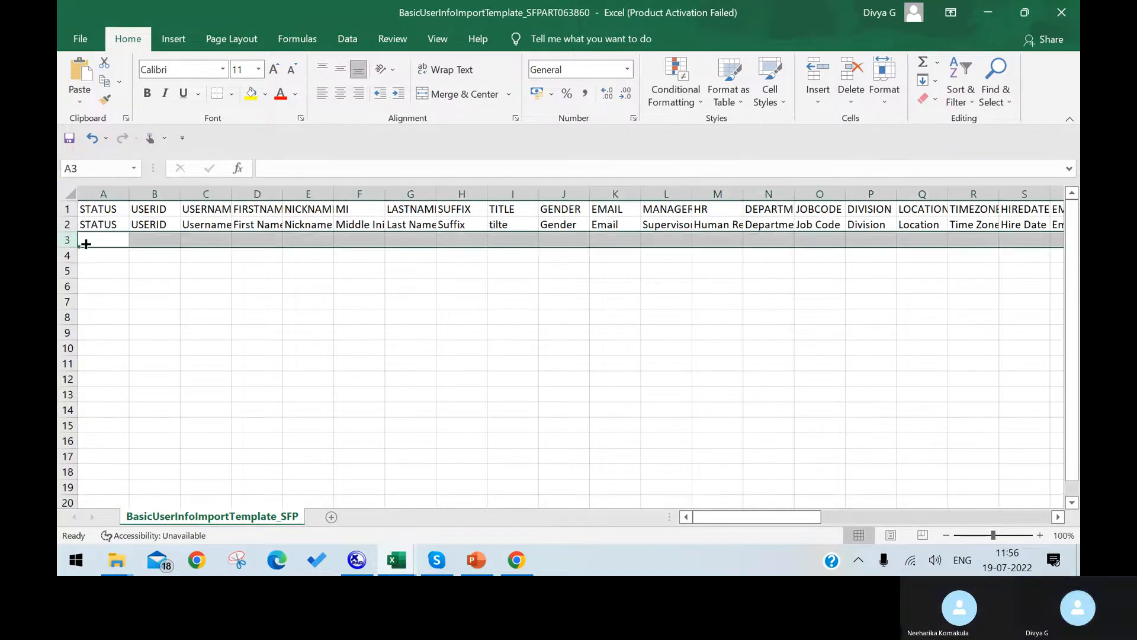
click(158, 240)
click(199, 241)
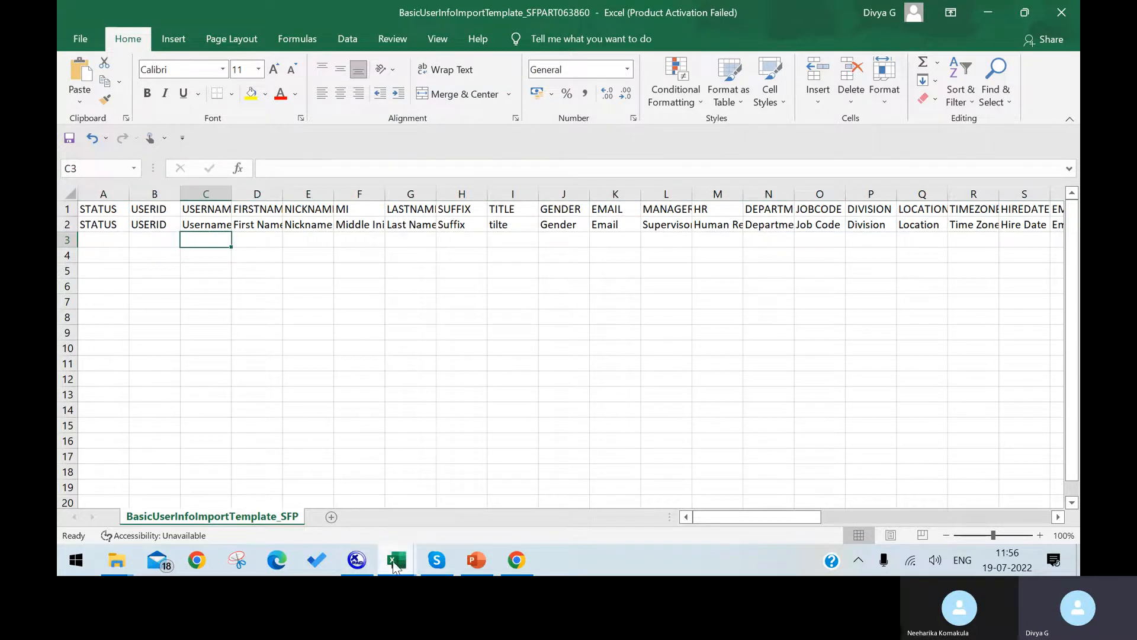
Look at the Association_New1 workbook, then return to SuccessFactors in Chrome.
click(396, 563)
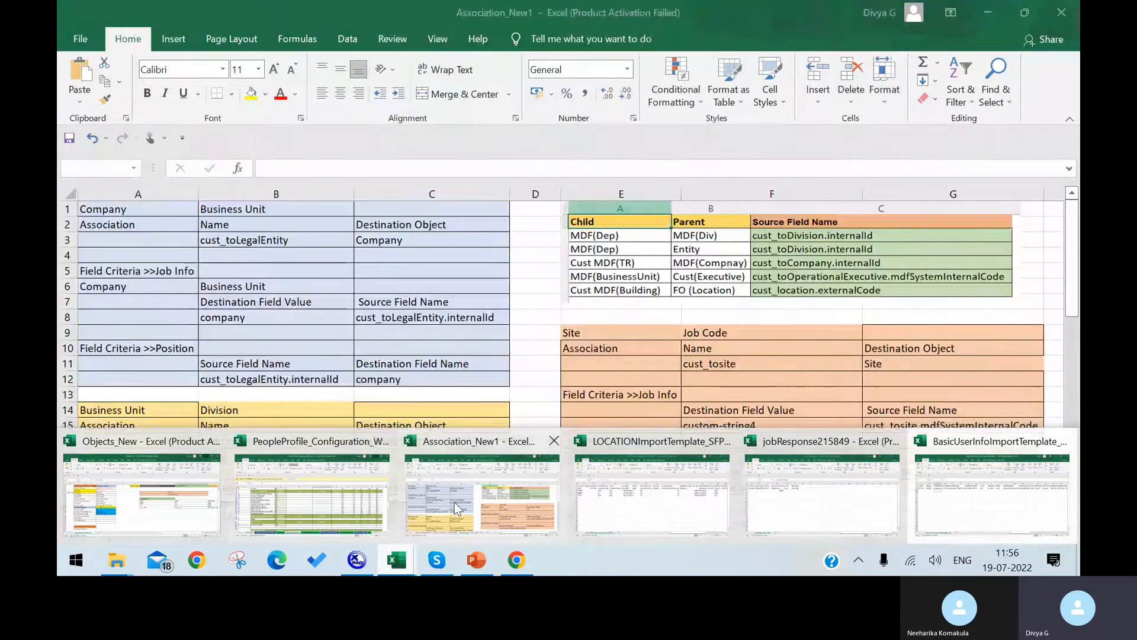
click(457, 509)
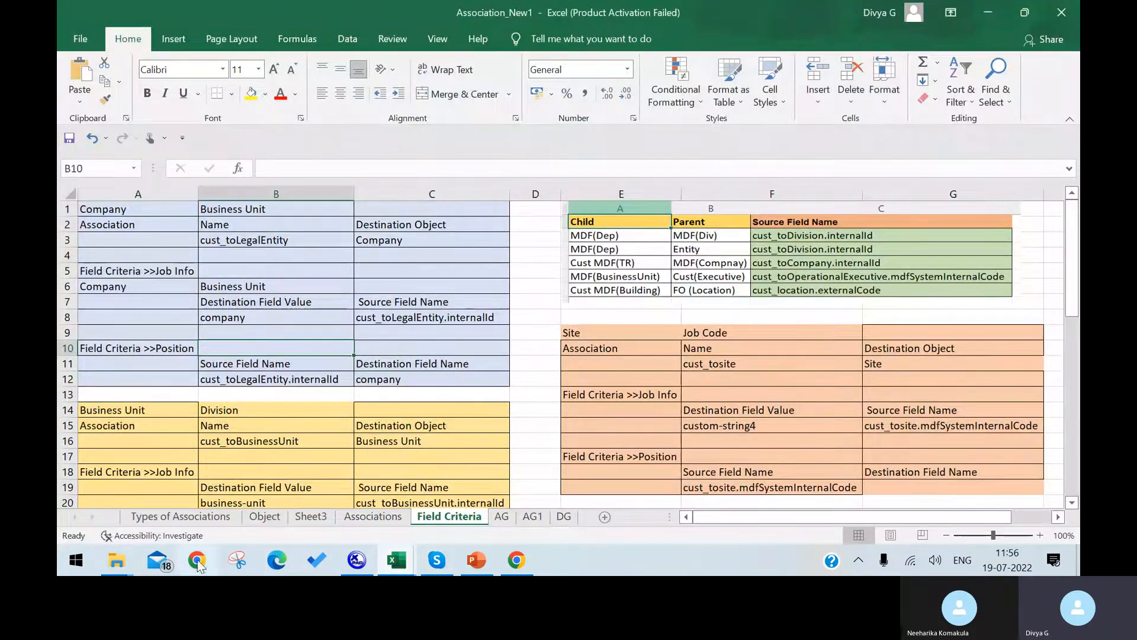
click(514, 562)
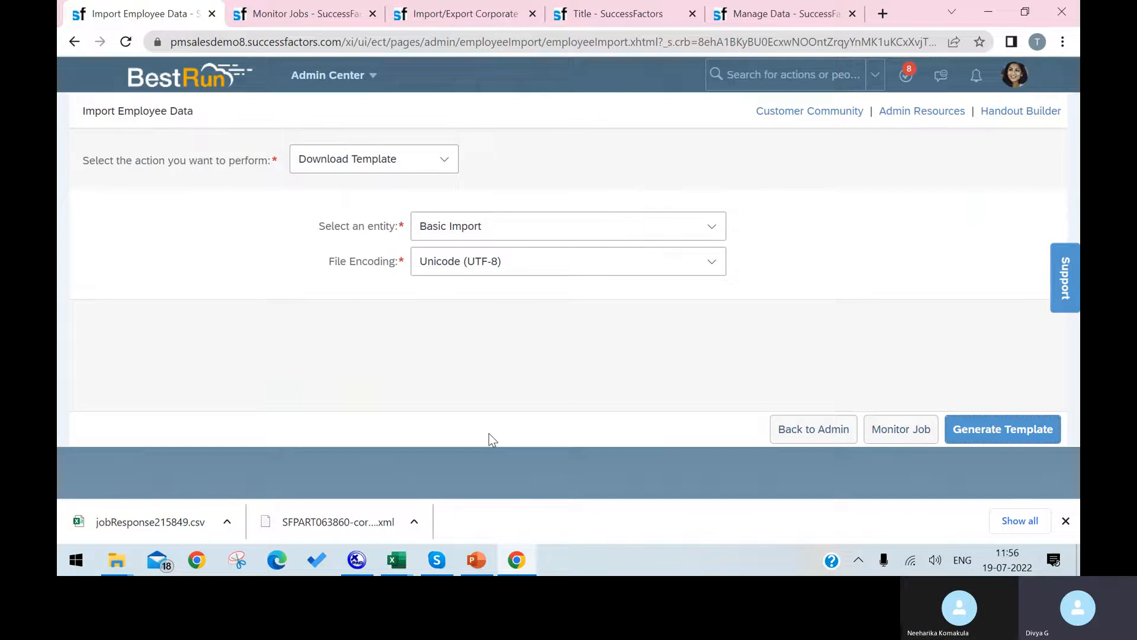
In the LOCATIONImportTemplate_SFPART063860 workbook, check the hyd location name in D3, then return to SuccessFactors.
mouse_move(387, 562)
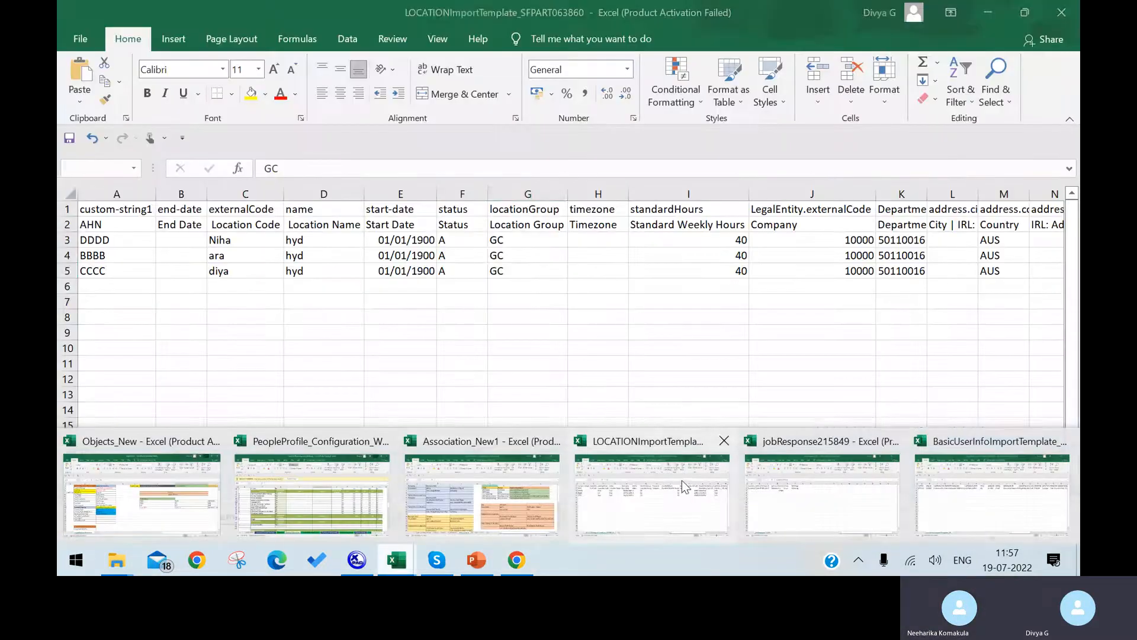
click(681, 481)
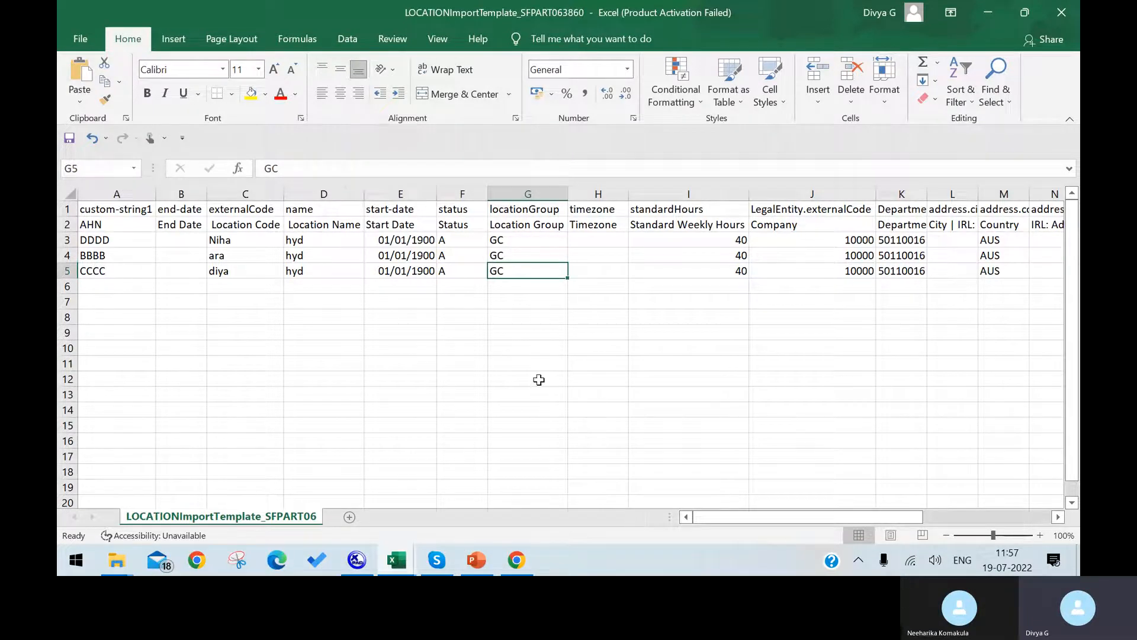
click(336, 241)
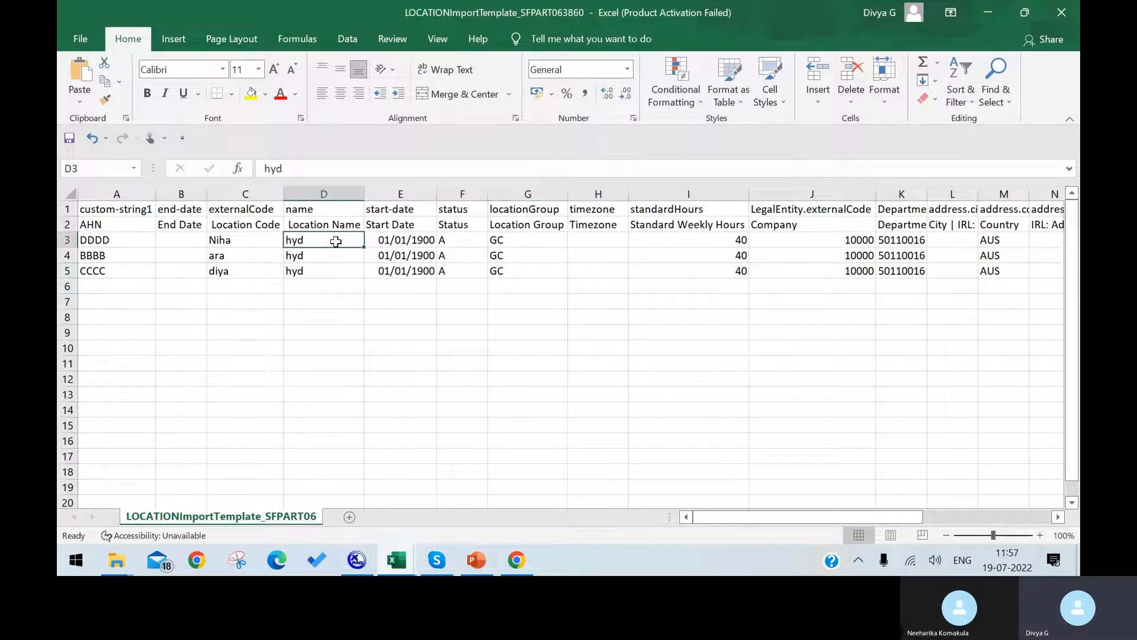
click(517, 560)
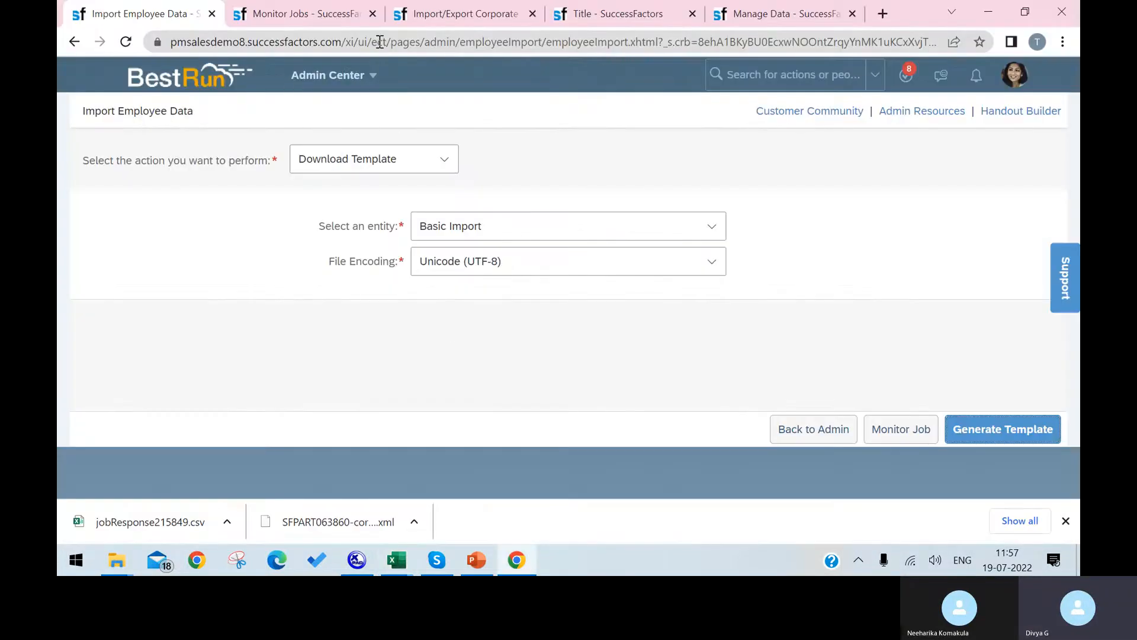
Switch to the Location maintenance tab and reload the organization structures page.
click(320, 12)
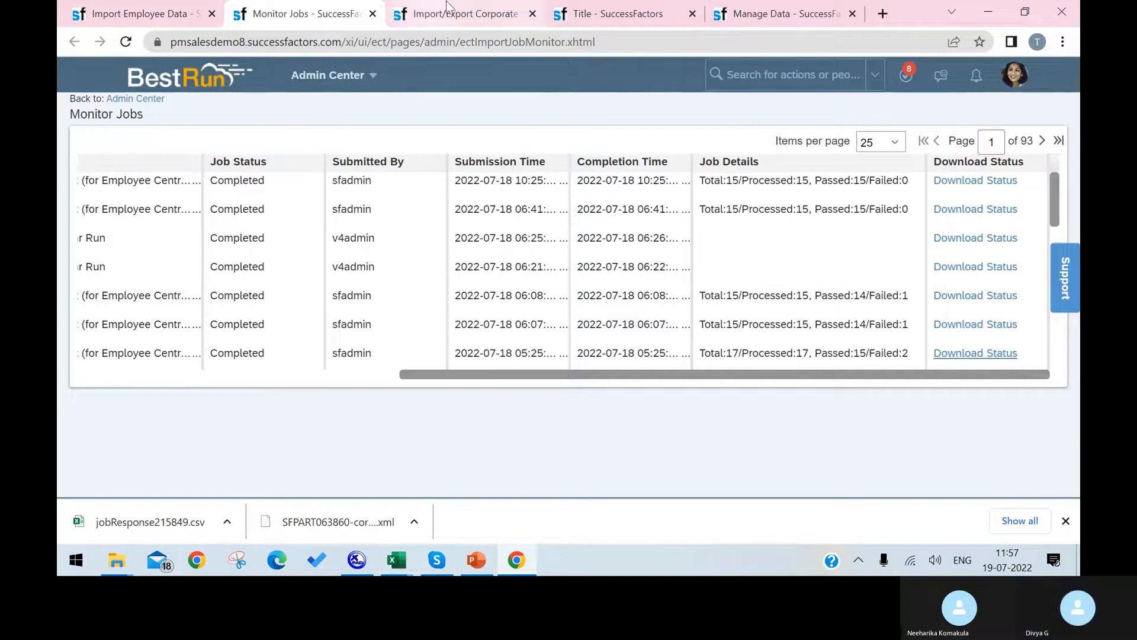
click(605, 16)
scroll(290, 166, up, 2)
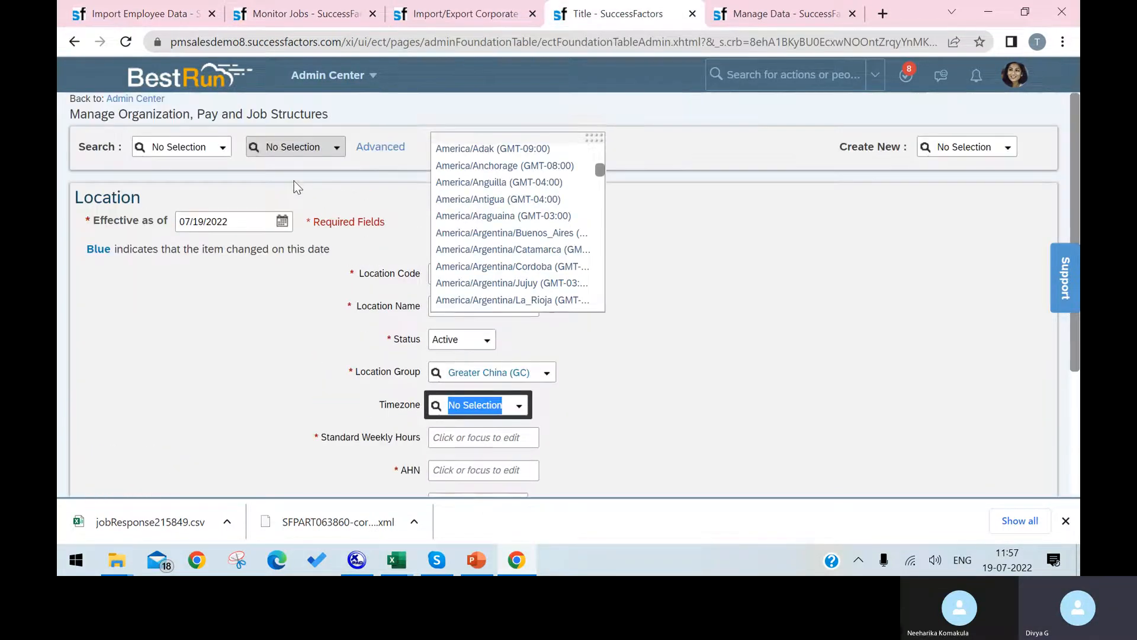
click(126, 41)
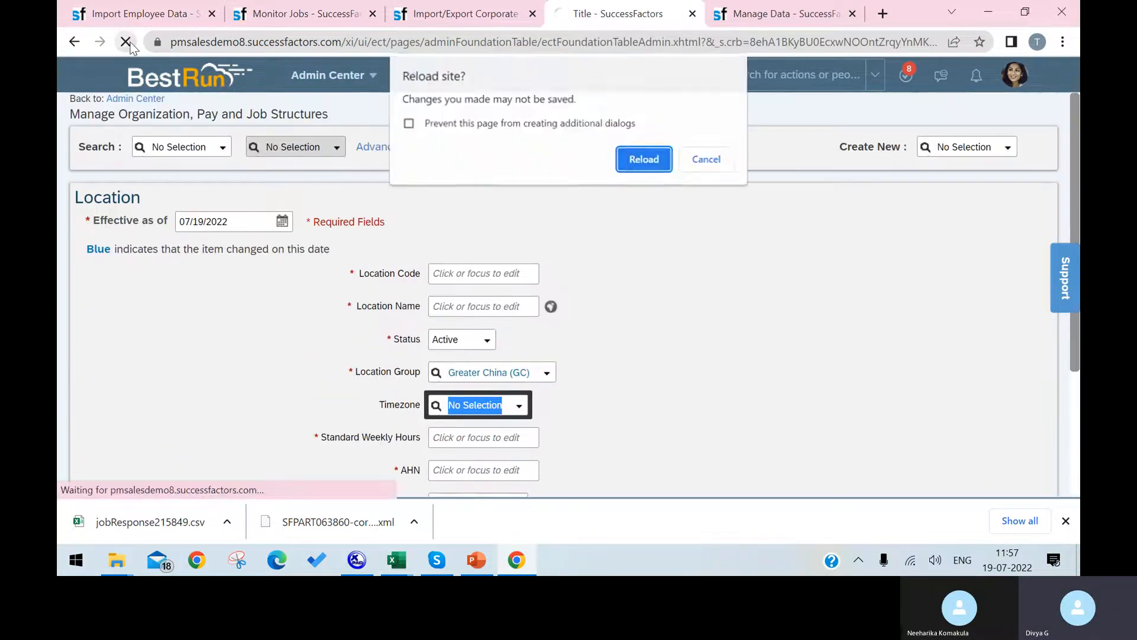
click(656, 158)
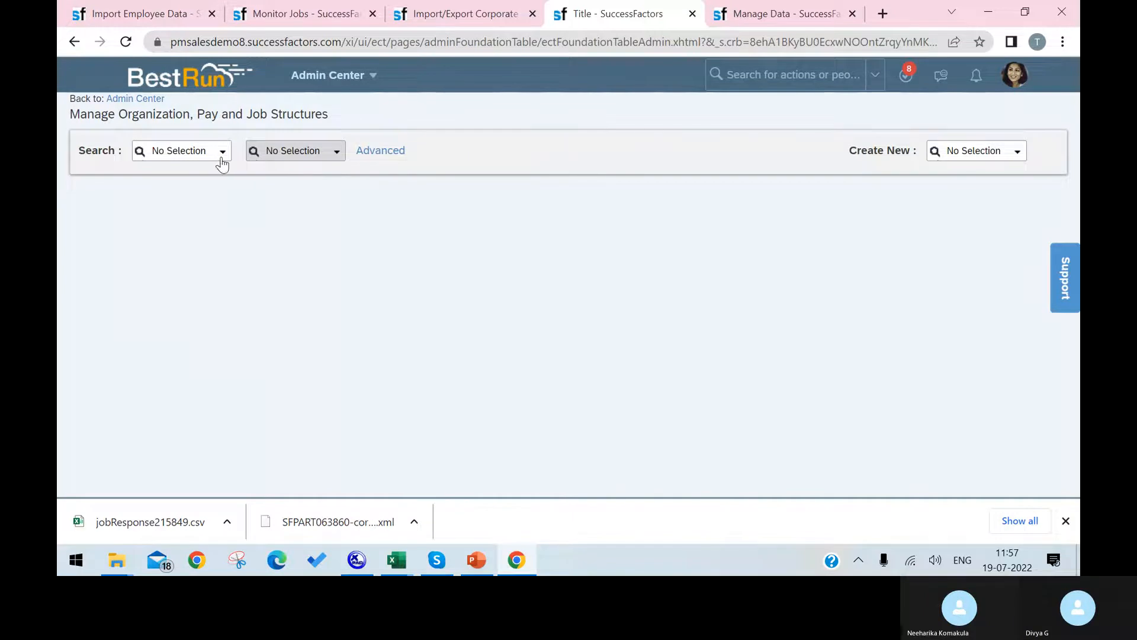
Search Location records for HYD, then bring the Excel location import template forward.
click(224, 157)
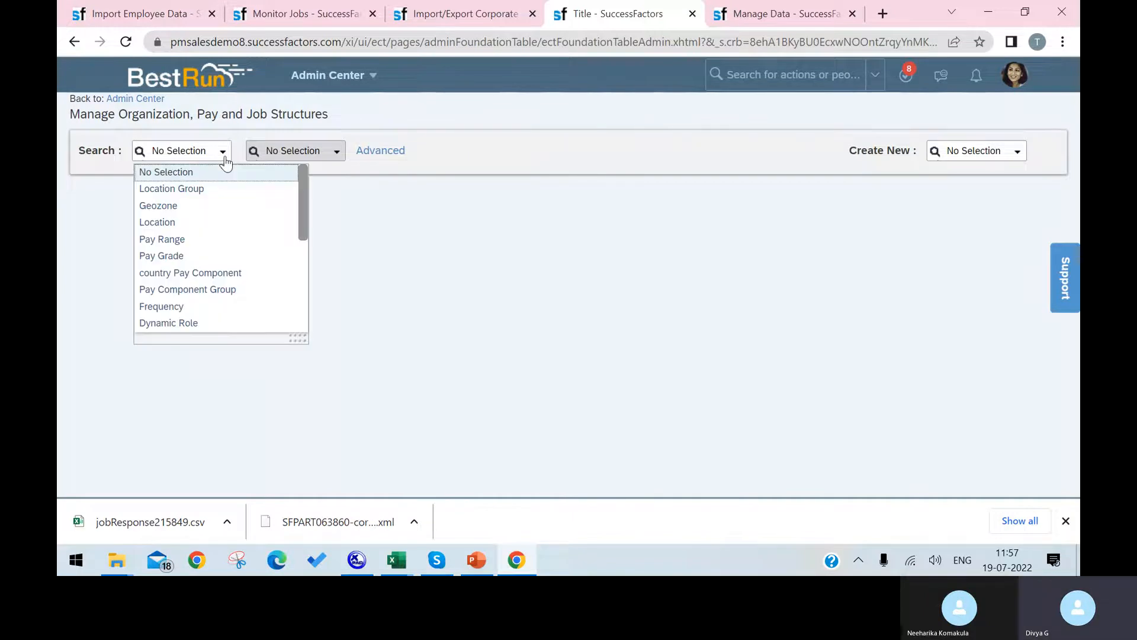
click(195, 223)
click(306, 153)
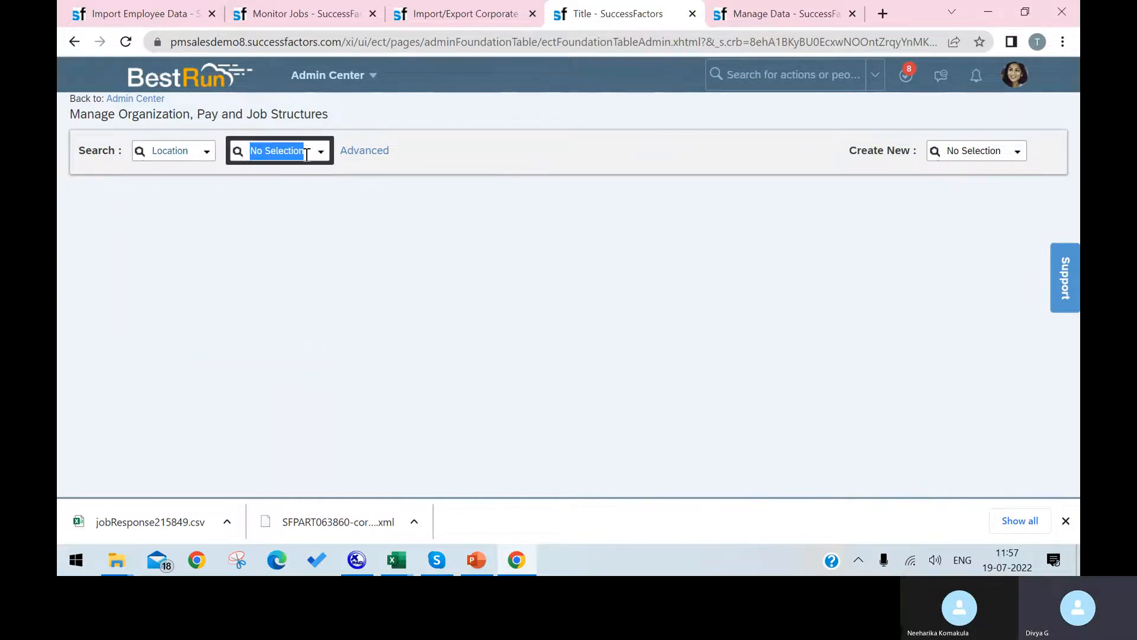
text(HY)
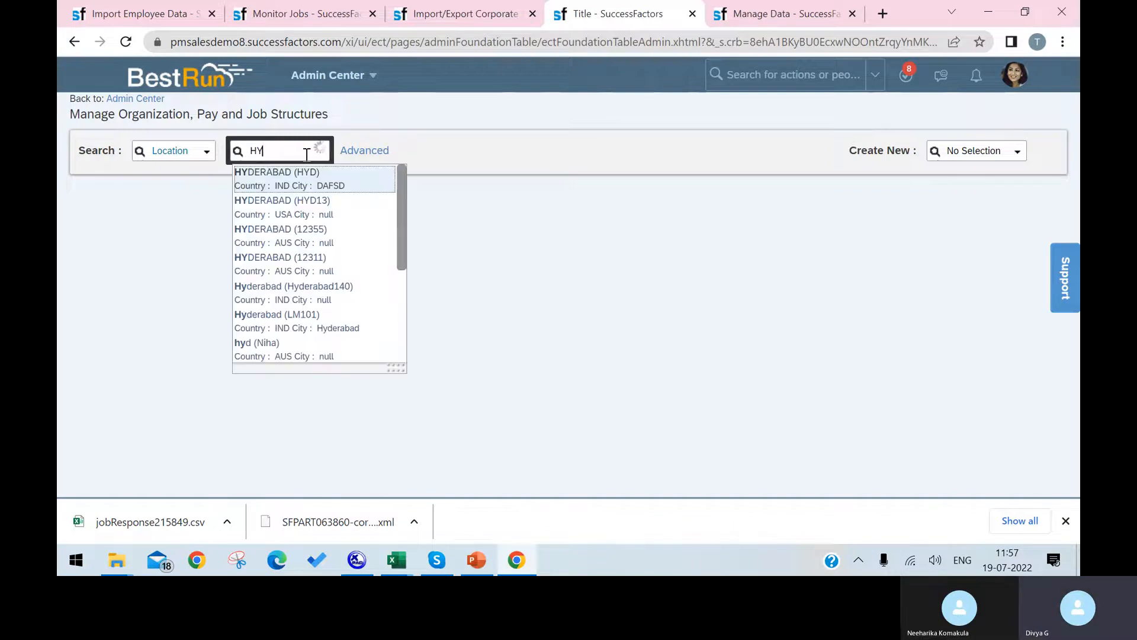
text(D)
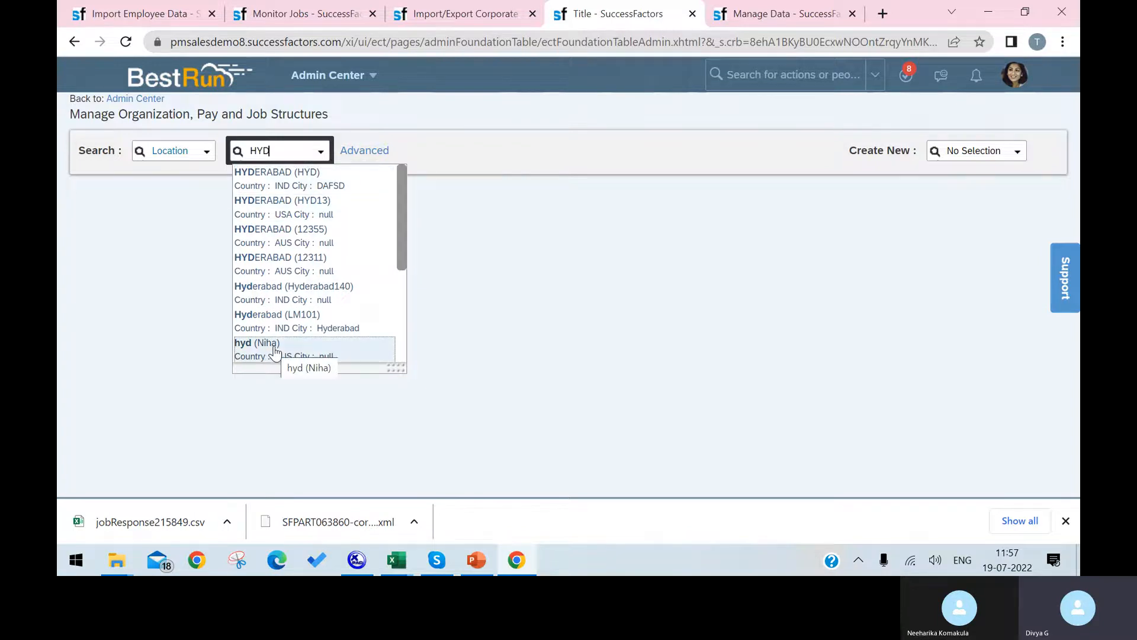
scroll(275, 349, down, 2)
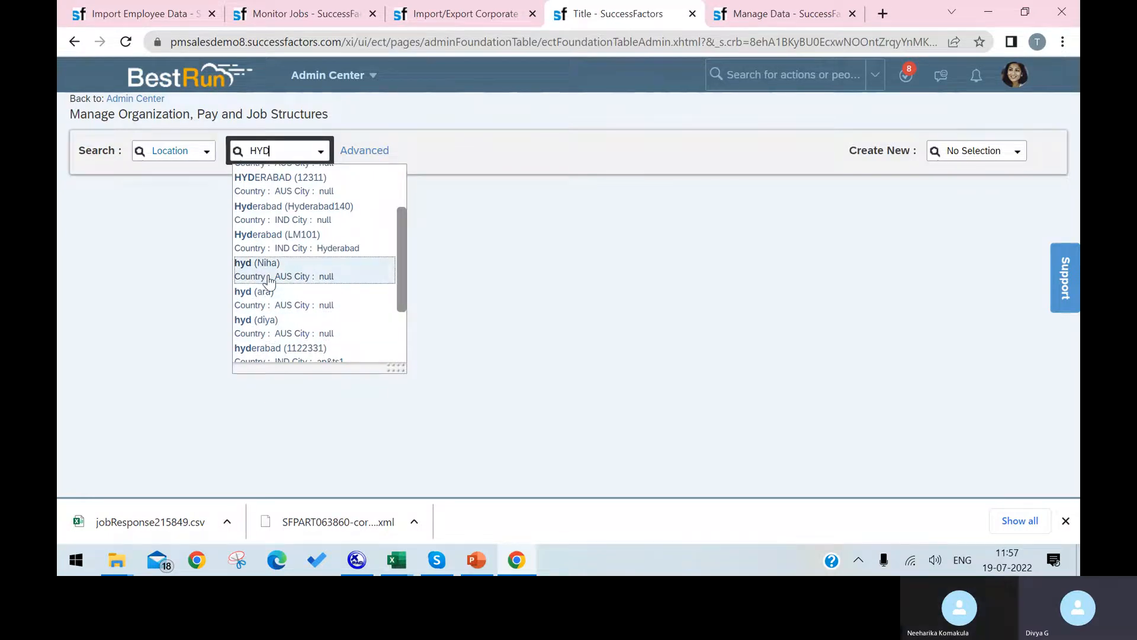
click(396, 560)
click(672, 491)
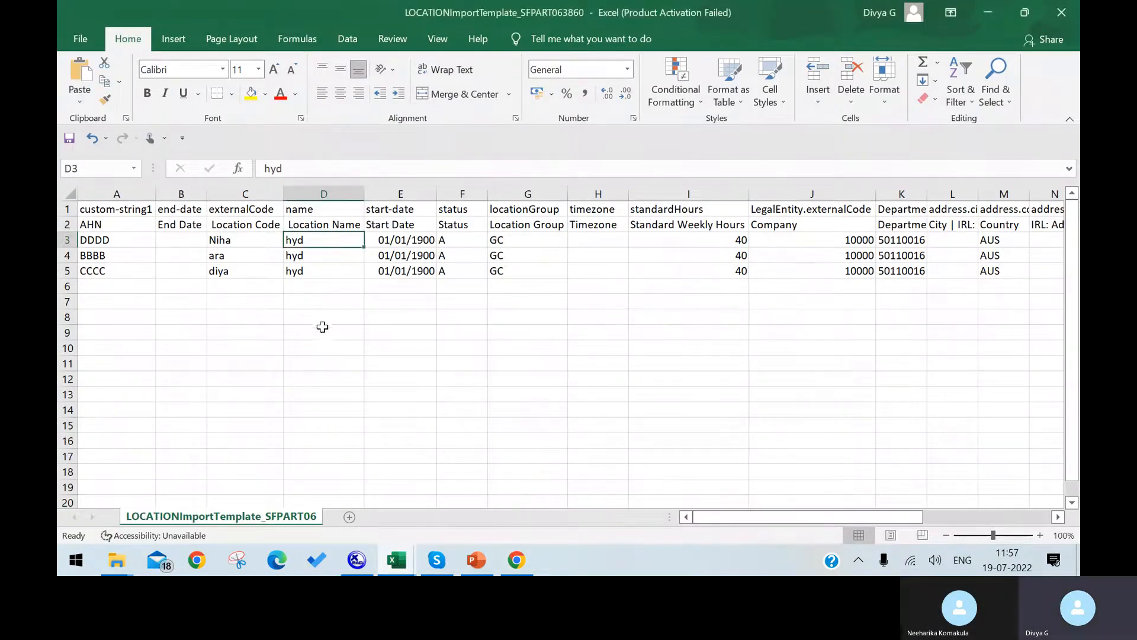
Switch to the BasicUserInfoImportTemplate workbook and look over its empty data rows.
click(396, 559)
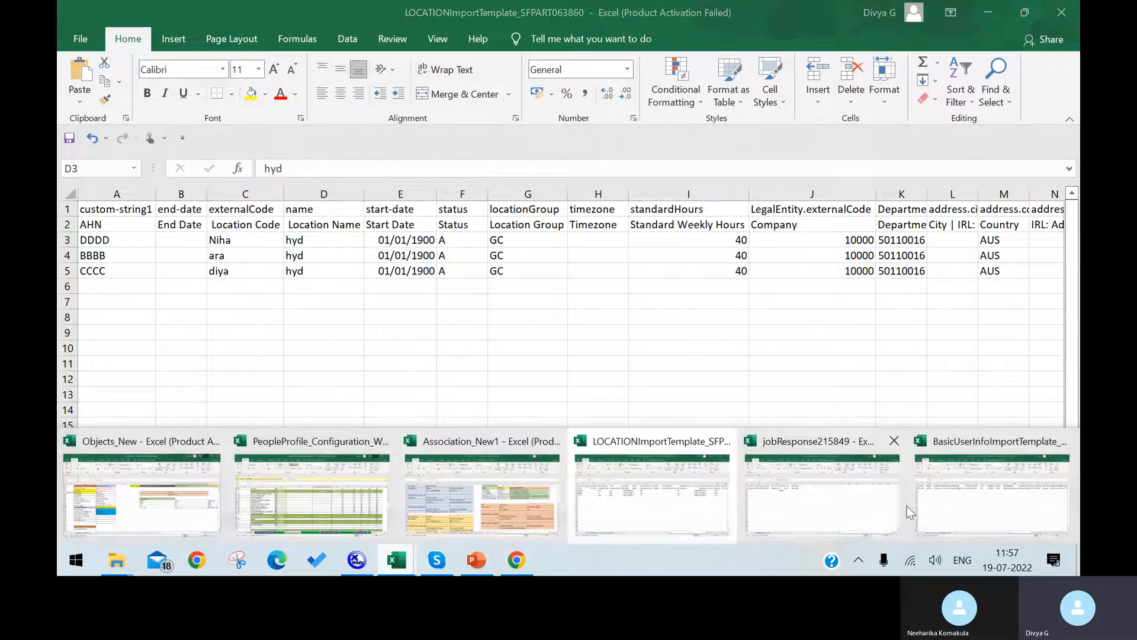
click(960, 511)
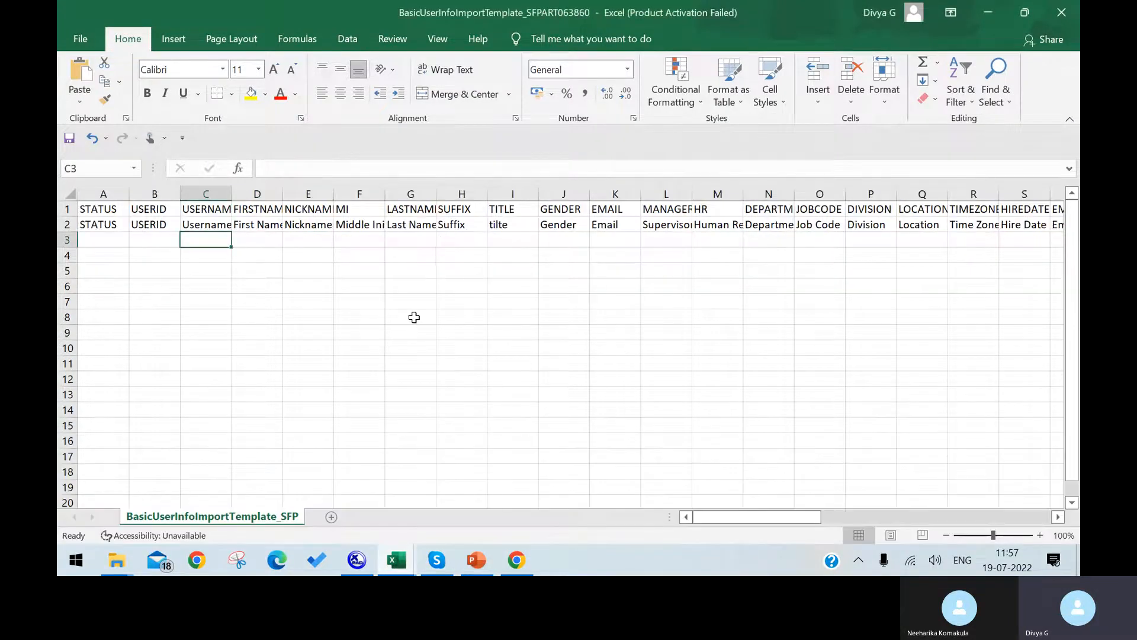
click(414, 316)
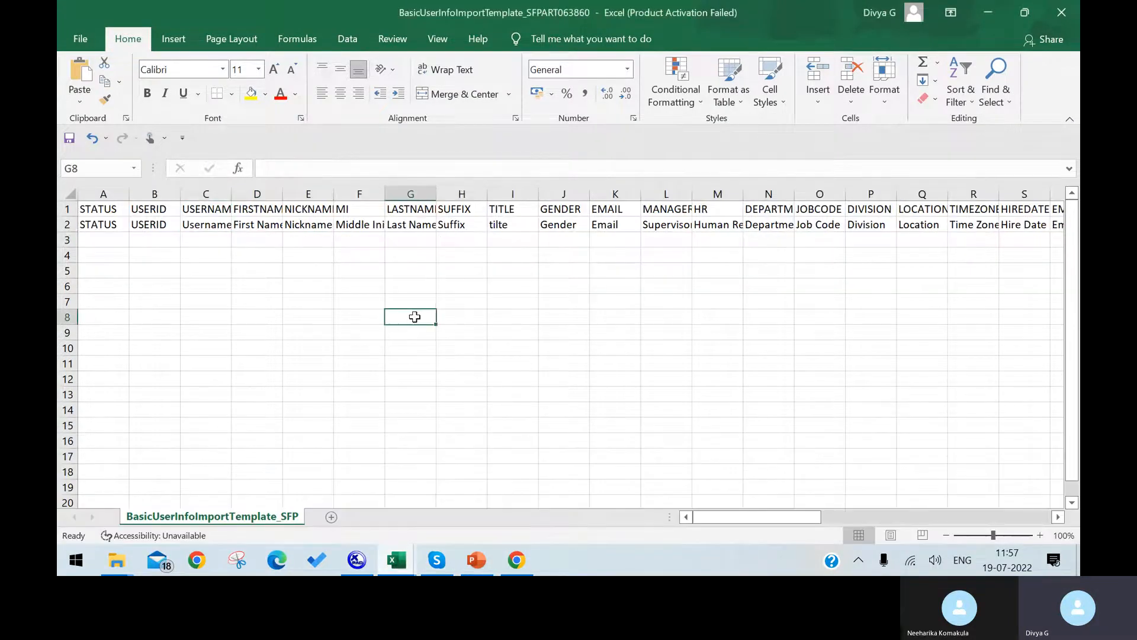
click(87, 251)
Back in SuccessFactors, search the action box for 'ADD' to find Add New Employee.
click(517, 562)
click(786, 71)
text(ADD NEW EMPL)
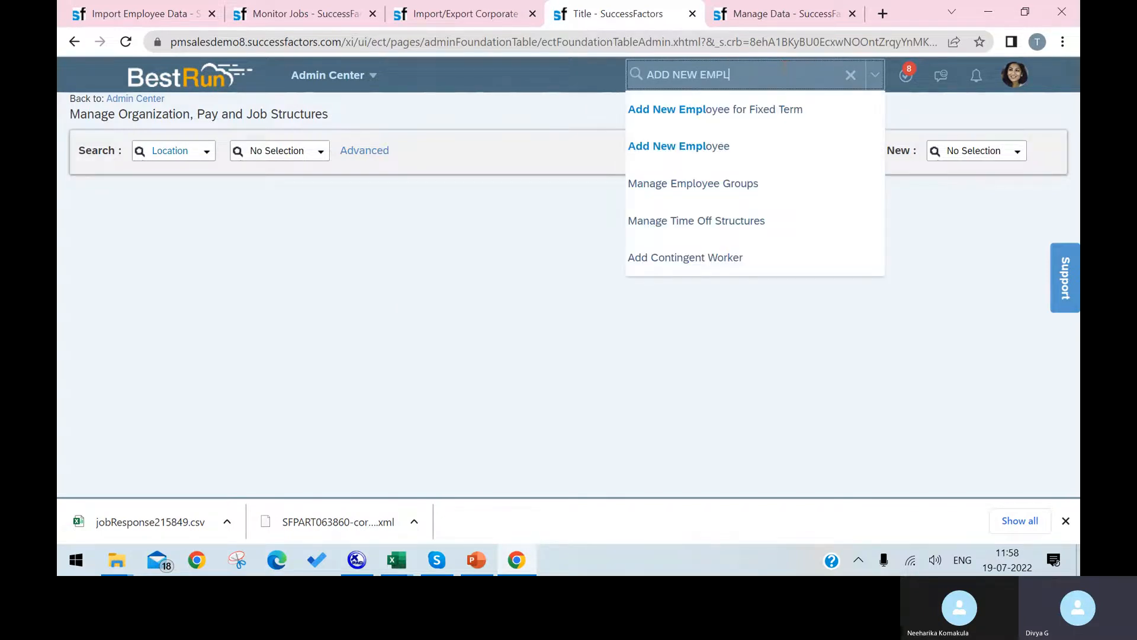
Open Add New Employee, check the Jul 19, 2022 hire date, and pick Acer Software Solutions.
click(757, 147)
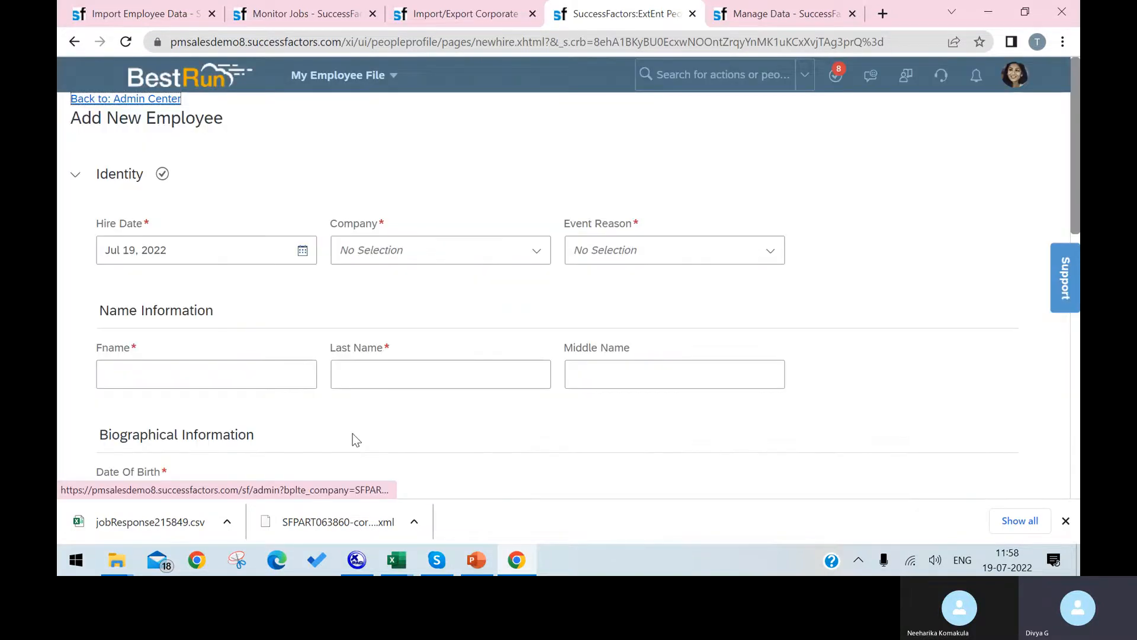
click(301, 252)
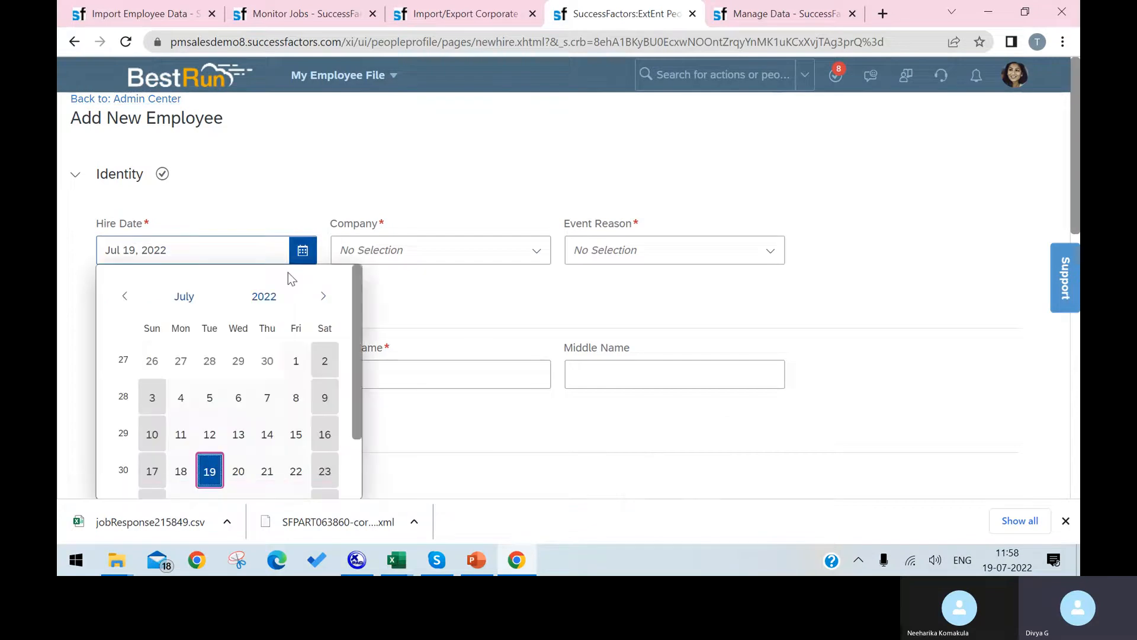
click(507, 283)
click(537, 250)
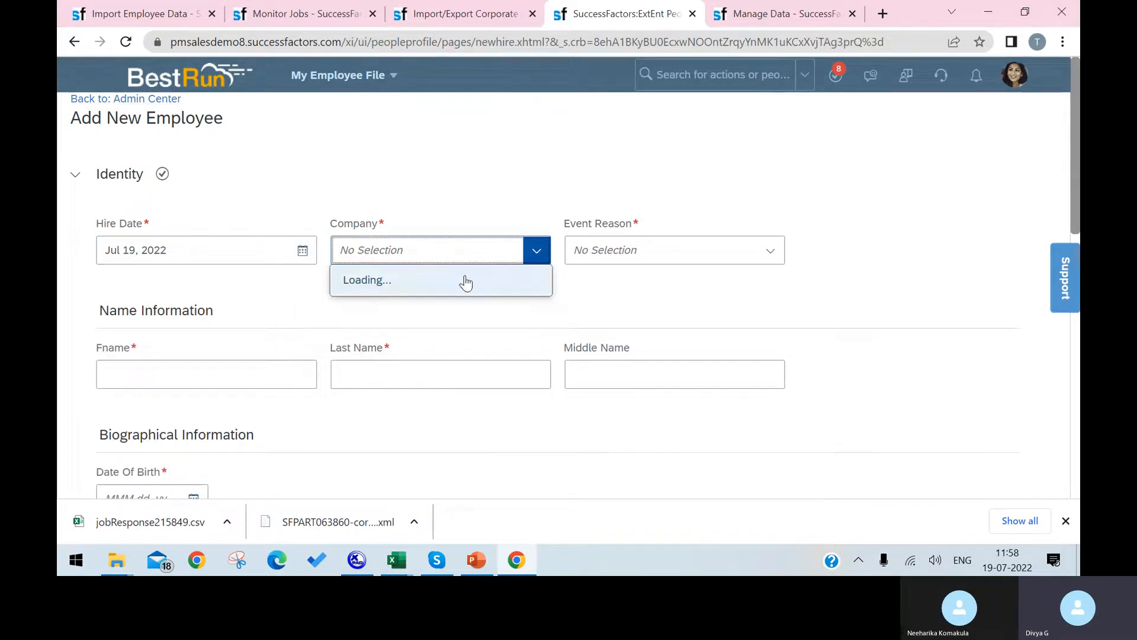
click(441, 315)
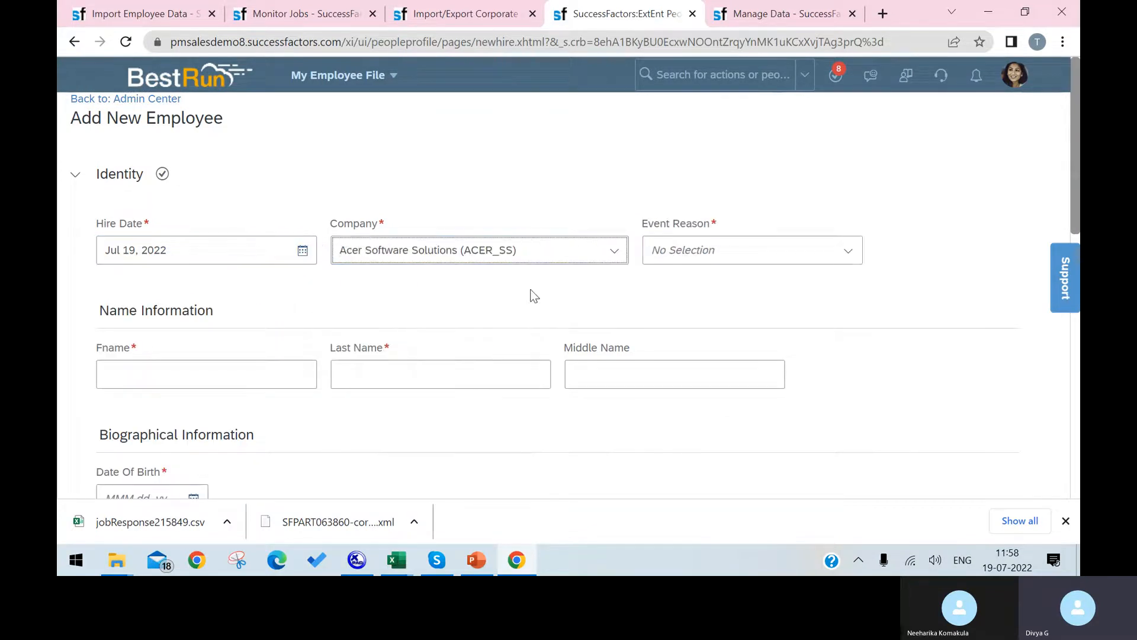
click(848, 252)
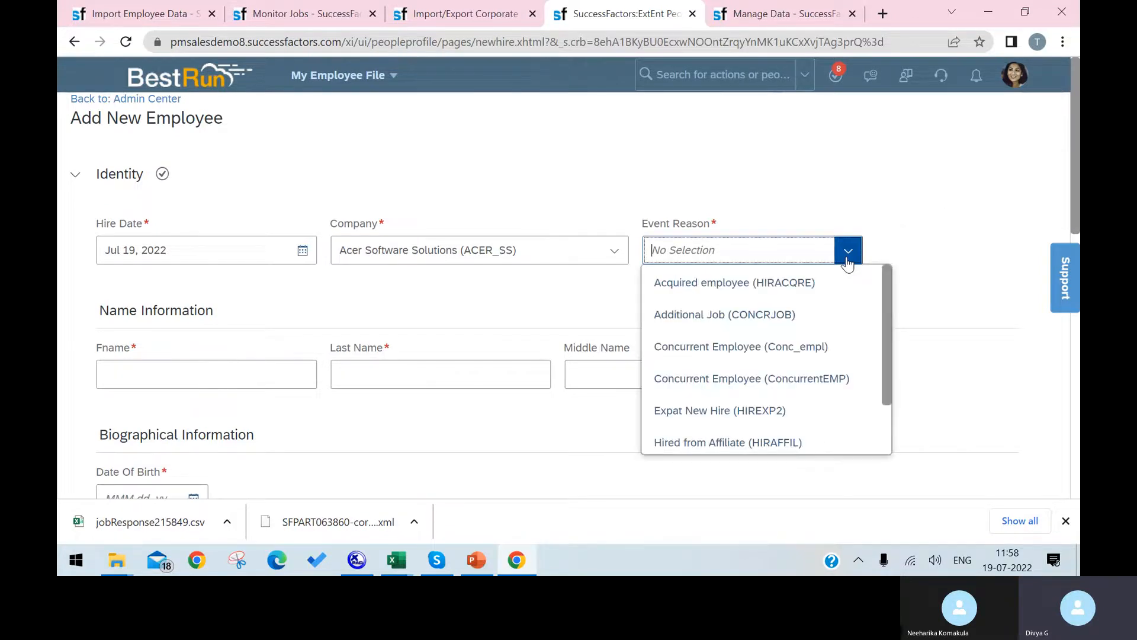
scroll(819, 407, down, 2)
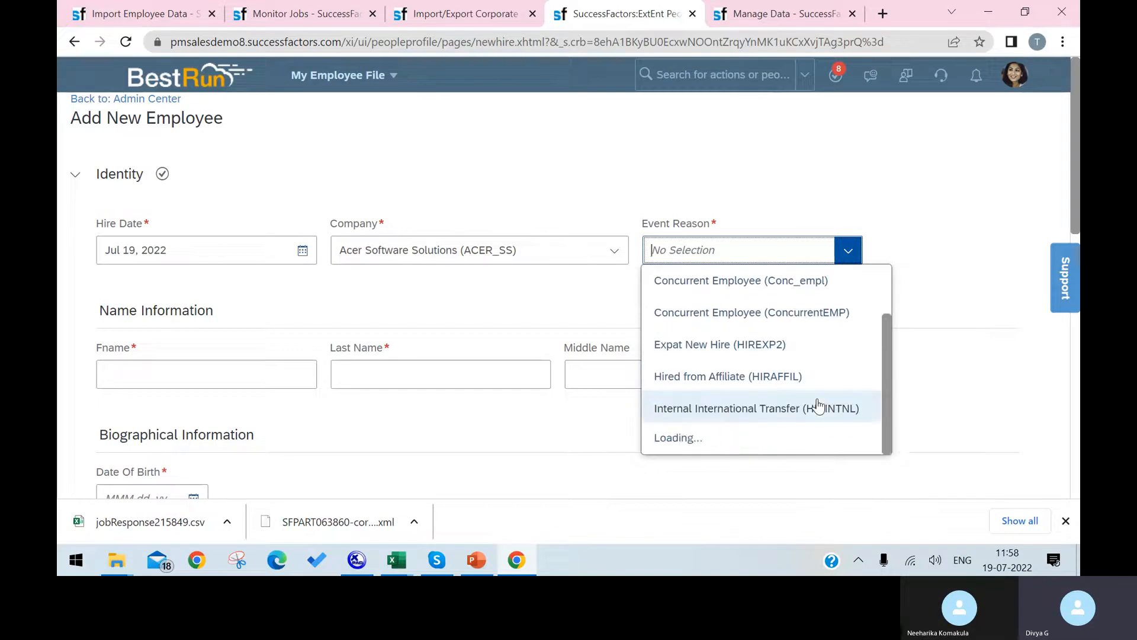
scroll(823, 320, down, 5)
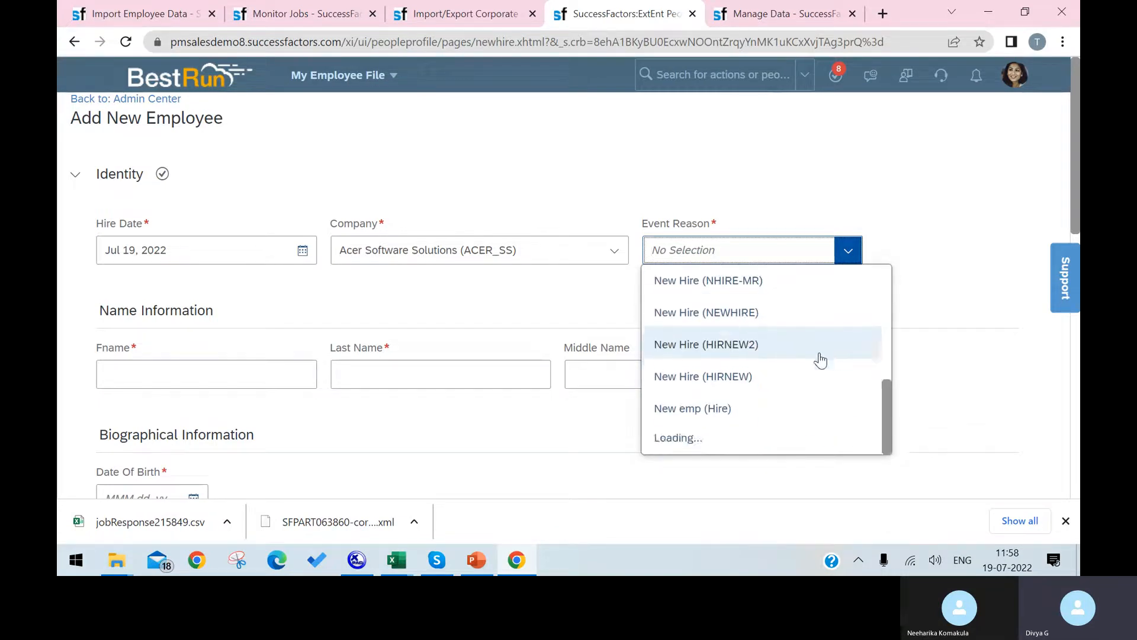
scroll(795, 403, down, 2)
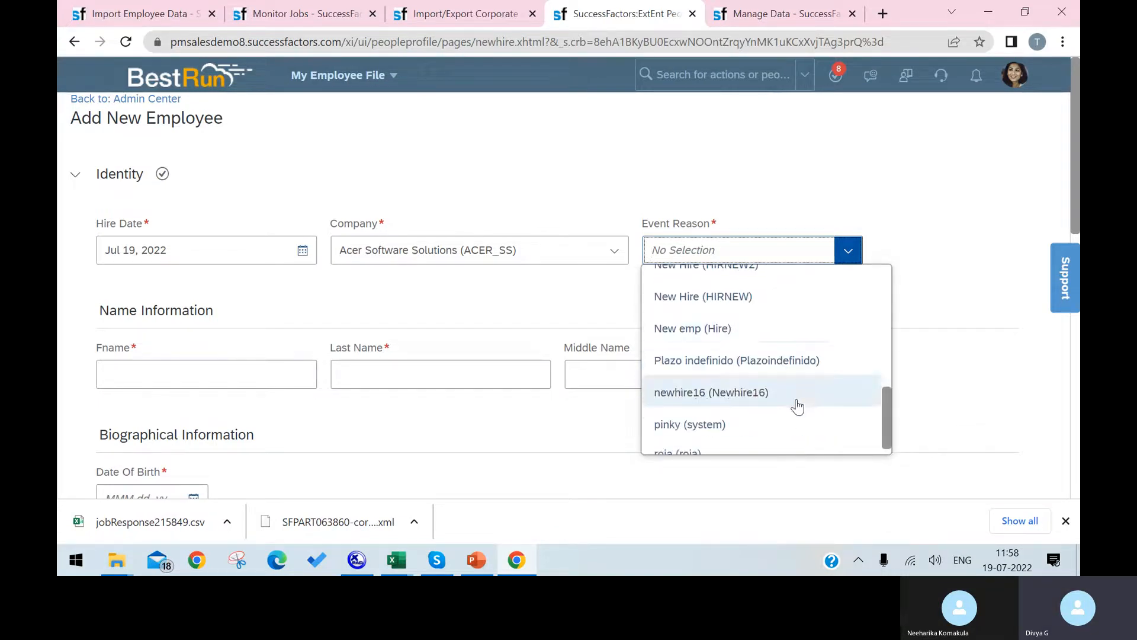
scroll(787, 381, up, 8)
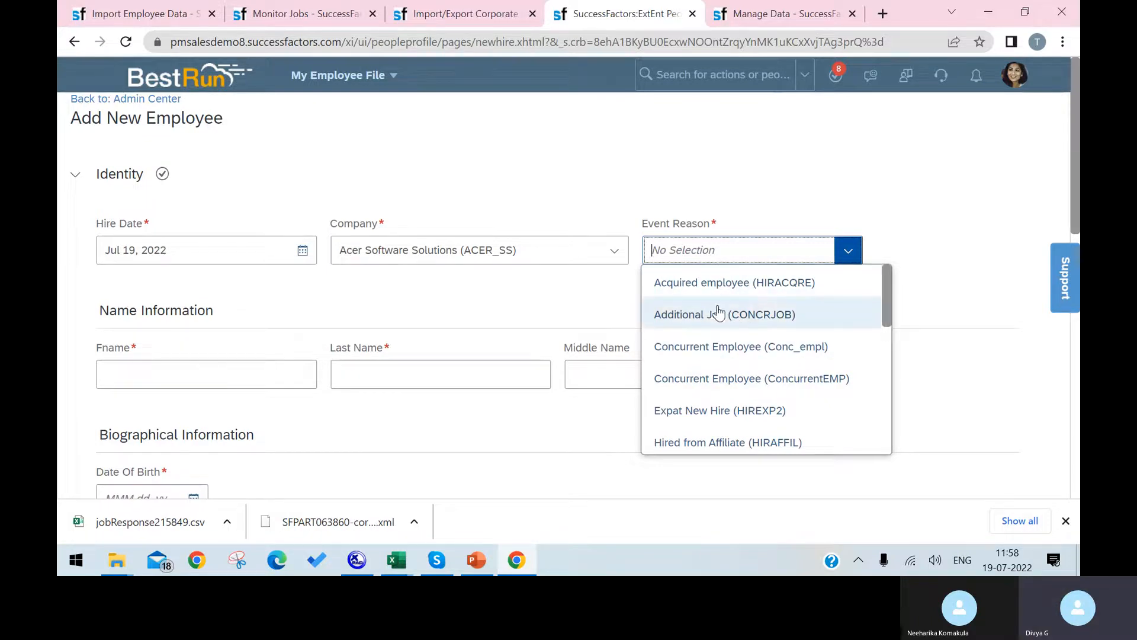
click(613, 250)
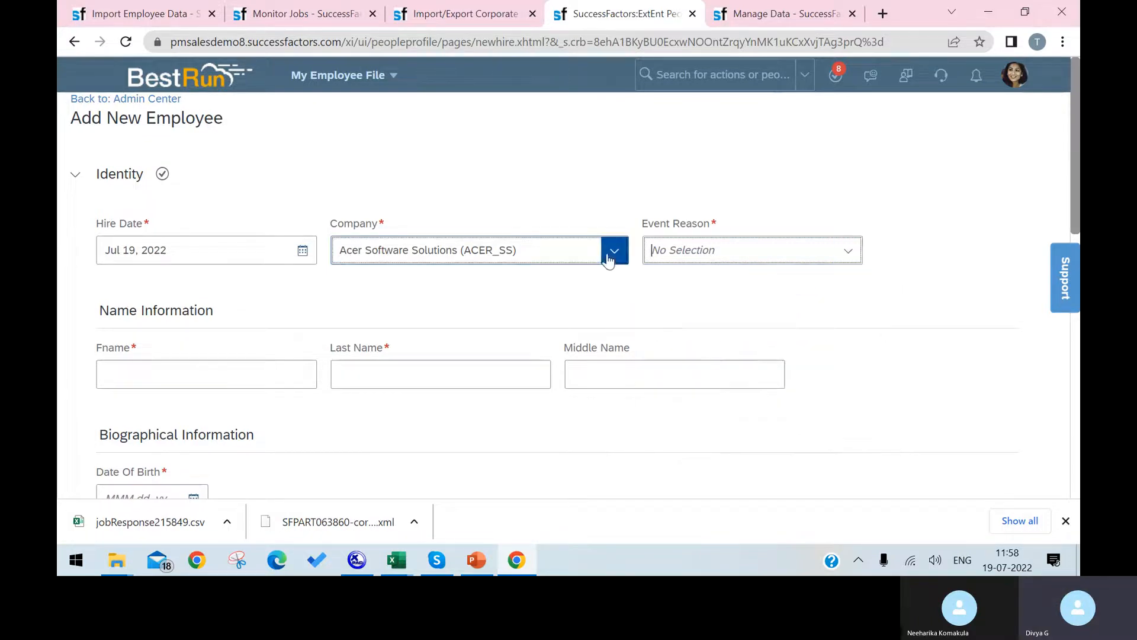
click(442, 283)
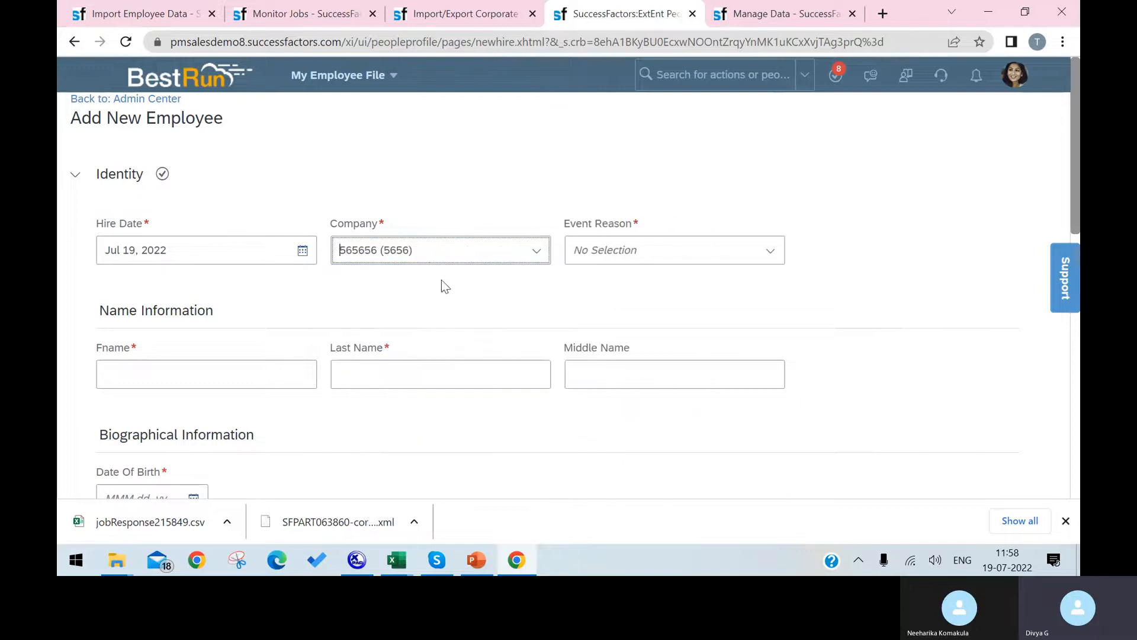
Set the event reason to New Hire (NEWHIRE) and click into the first-name field.
click(771, 251)
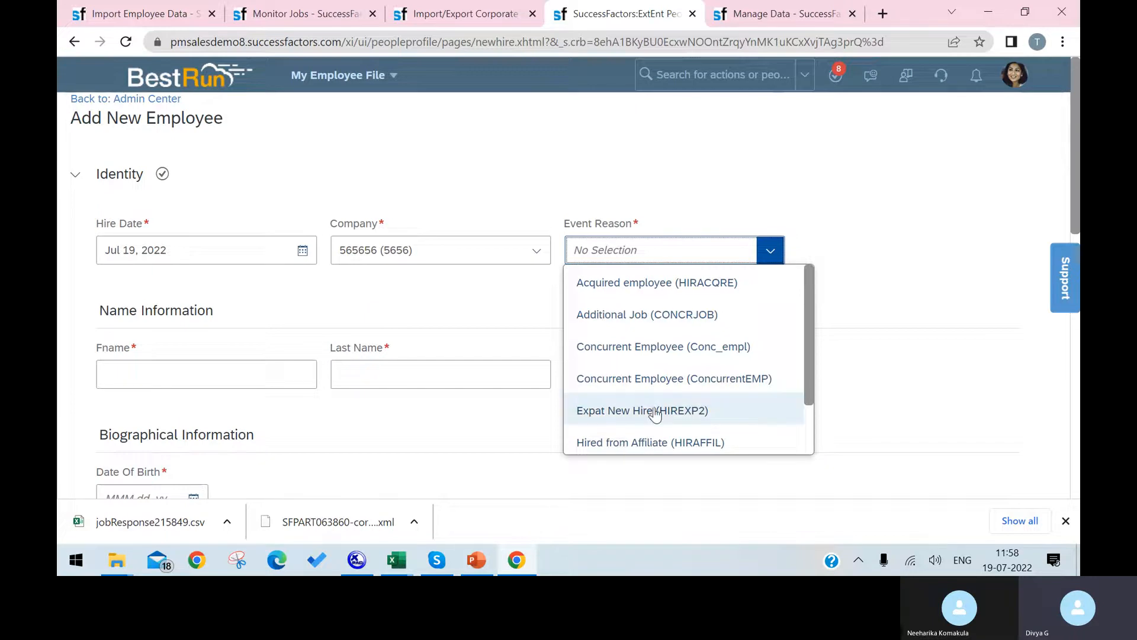
scroll(658, 429, down, 1)
scroll(651, 404, down, 2)
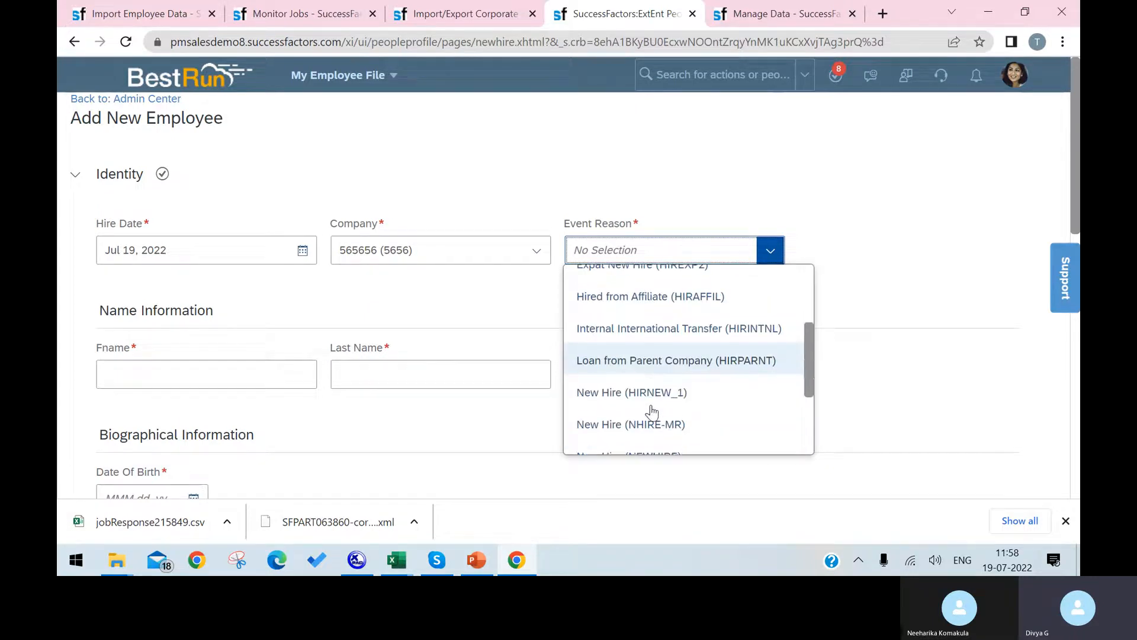
scroll(645, 400, down, 1)
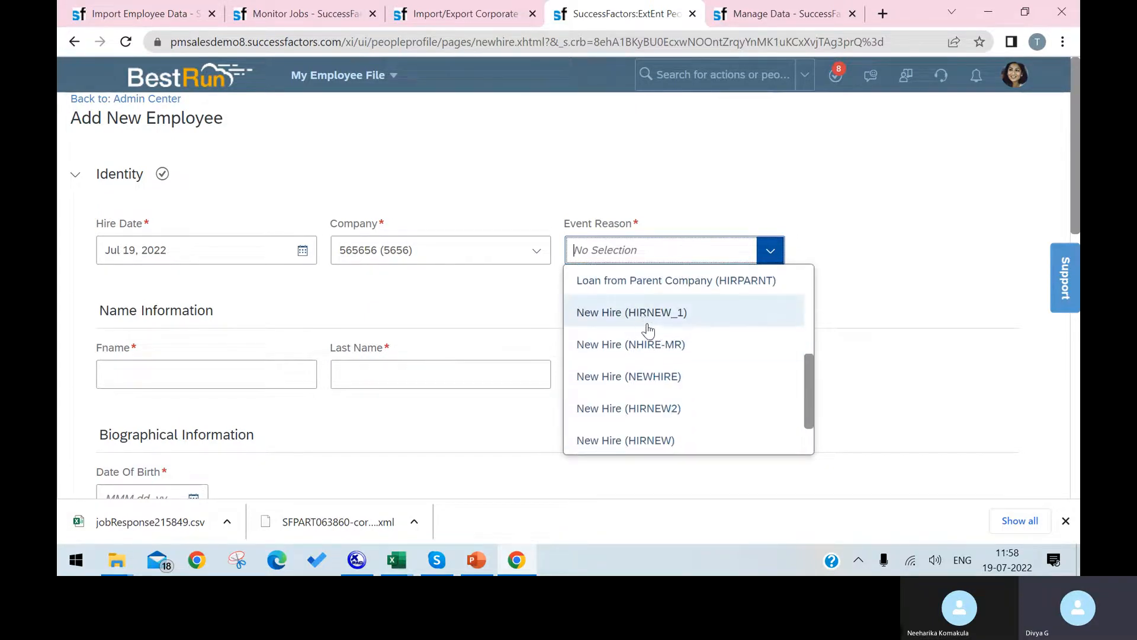
click(666, 383)
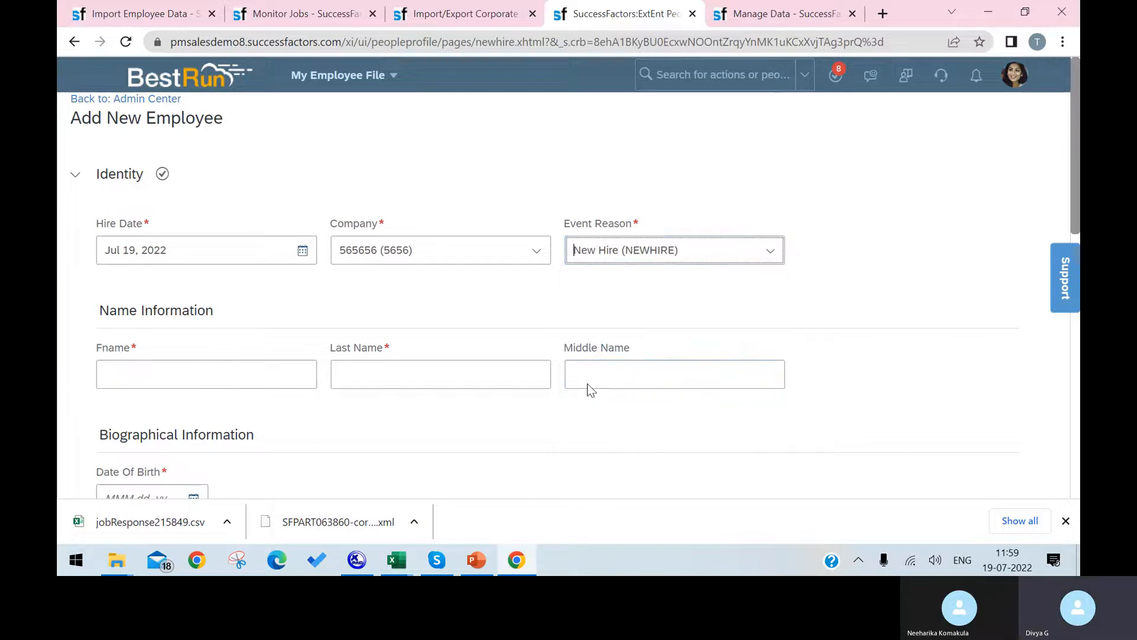
click(225, 373)
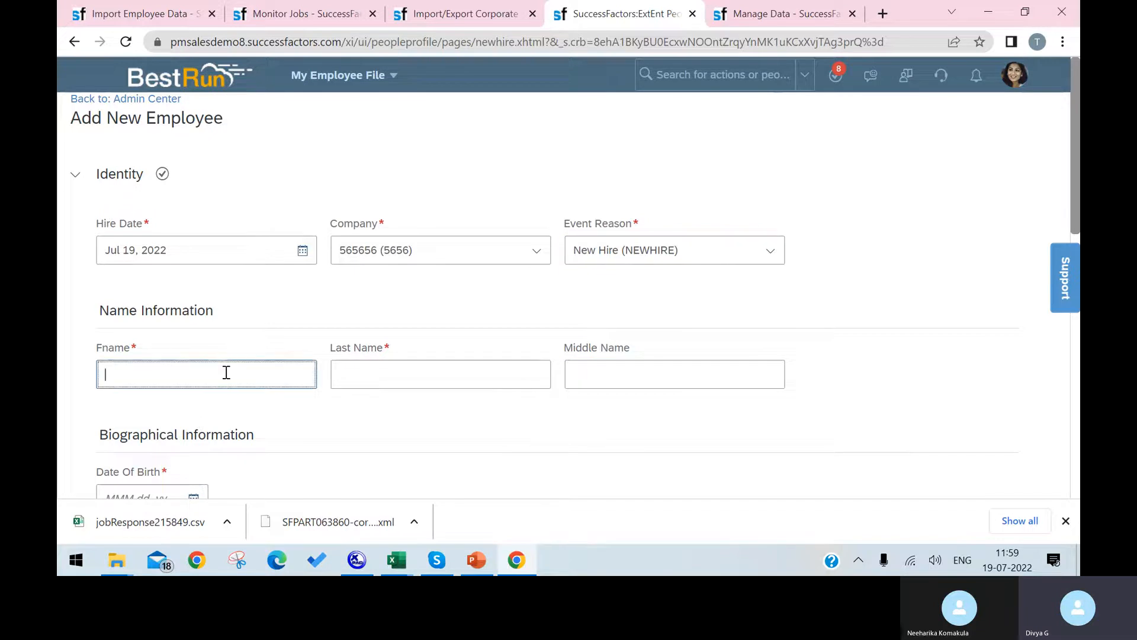
drag(136, 347, 79, 345)
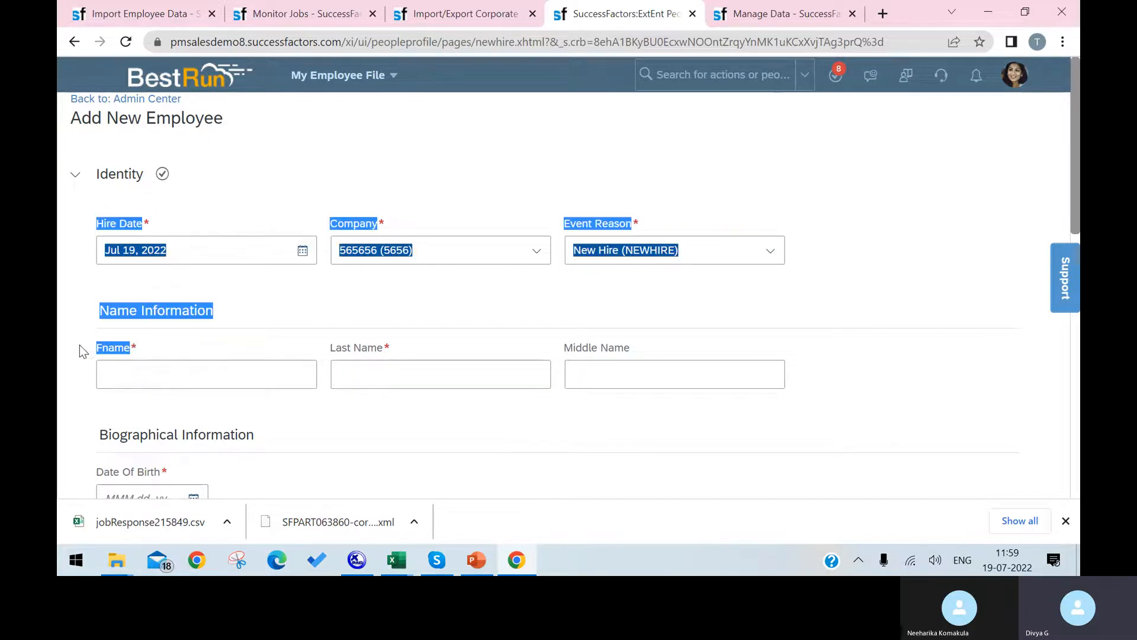
click(106, 350)
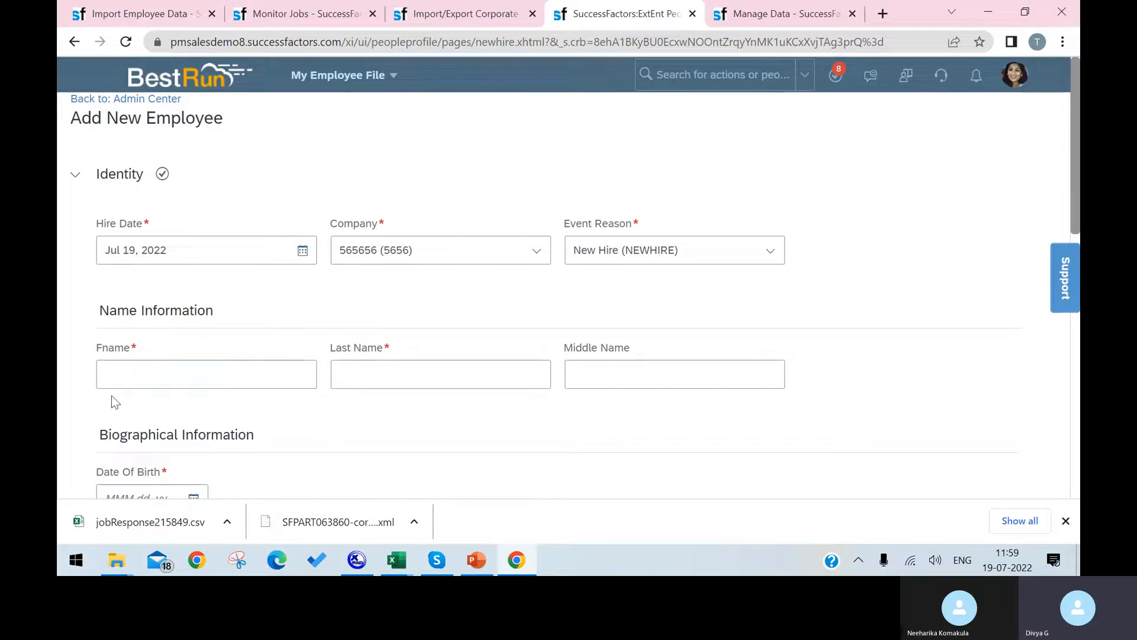
Step through the empty name, date of birth and country of birth fields.
click(126, 367)
click(434, 373)
click(640, 368)
scroll(508, 427, down, 4)
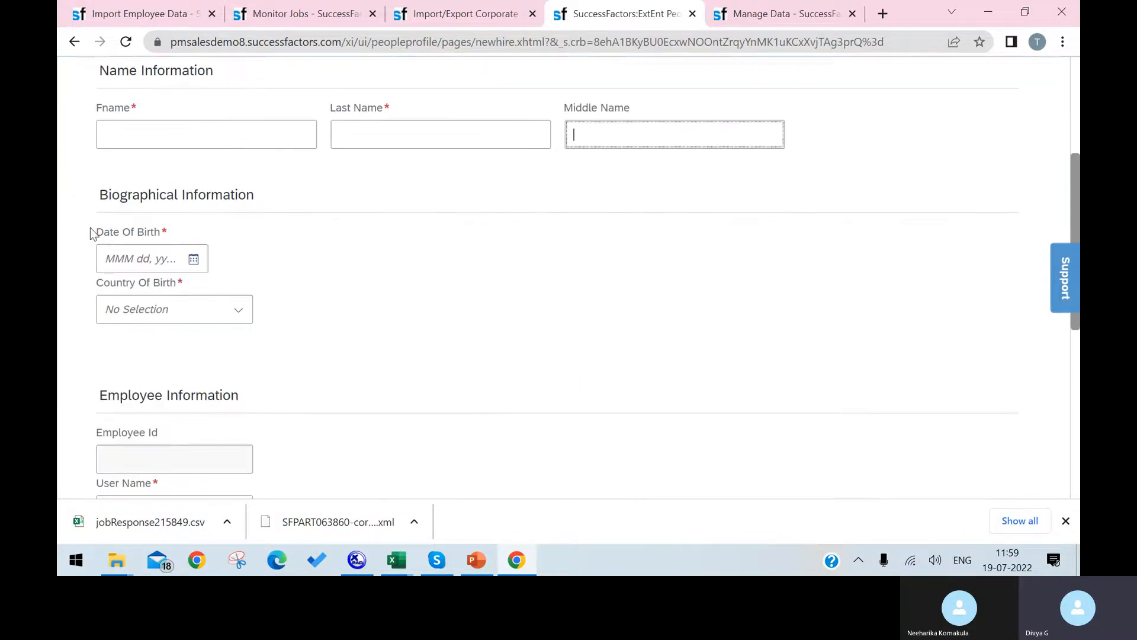
click(193, 261)
click(478, 327)
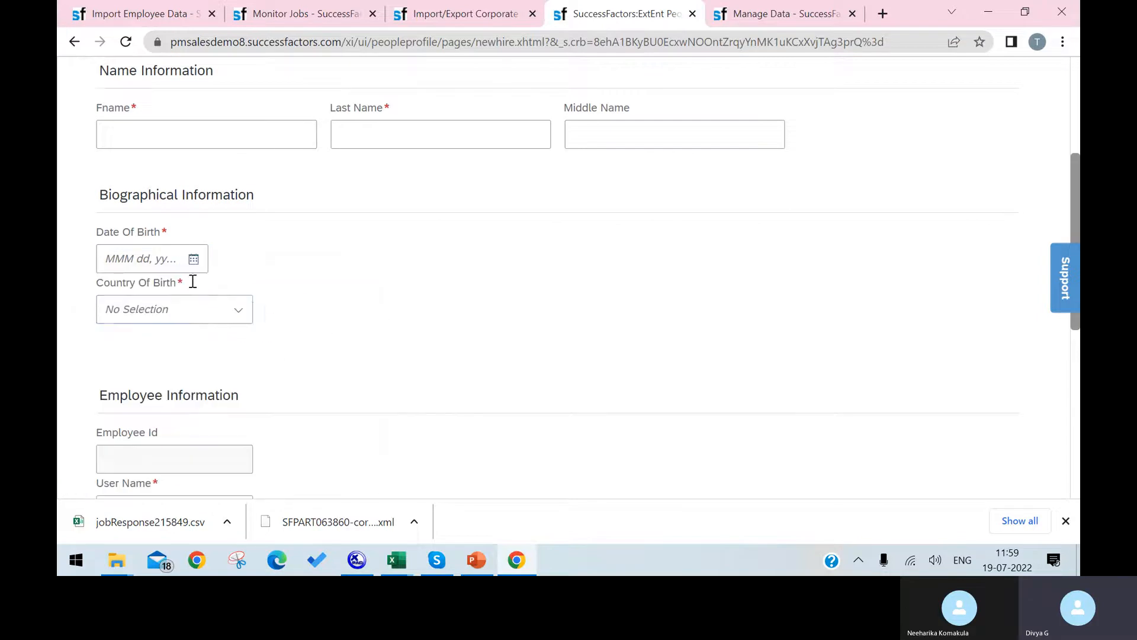
click(246, 322)
scroll(350, 301, down, 4)
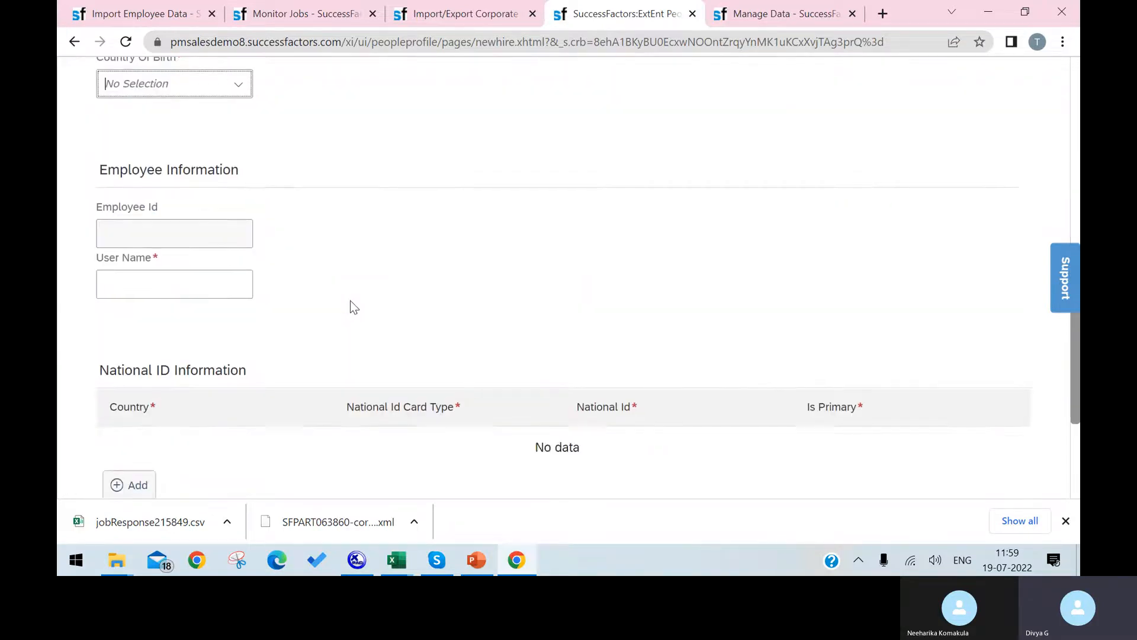
scroll(350, 301, up, 5)
scroll(350, 300, up, 3)
click(233, 373)
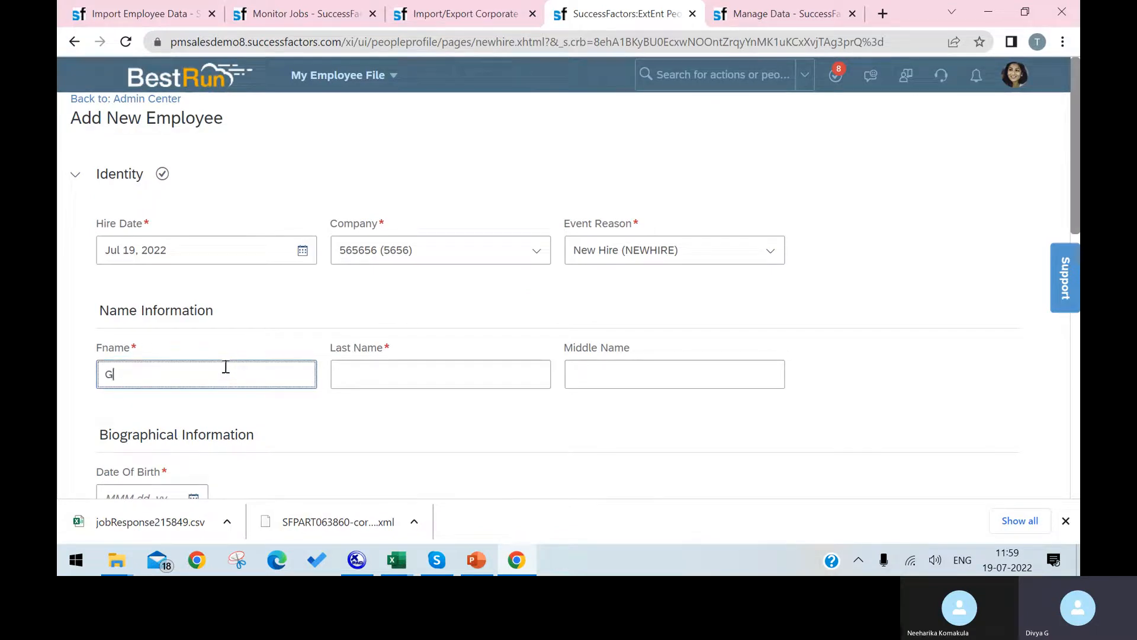
click(453, 380)
text(Sa)
scroll(203, 350, down, 3)
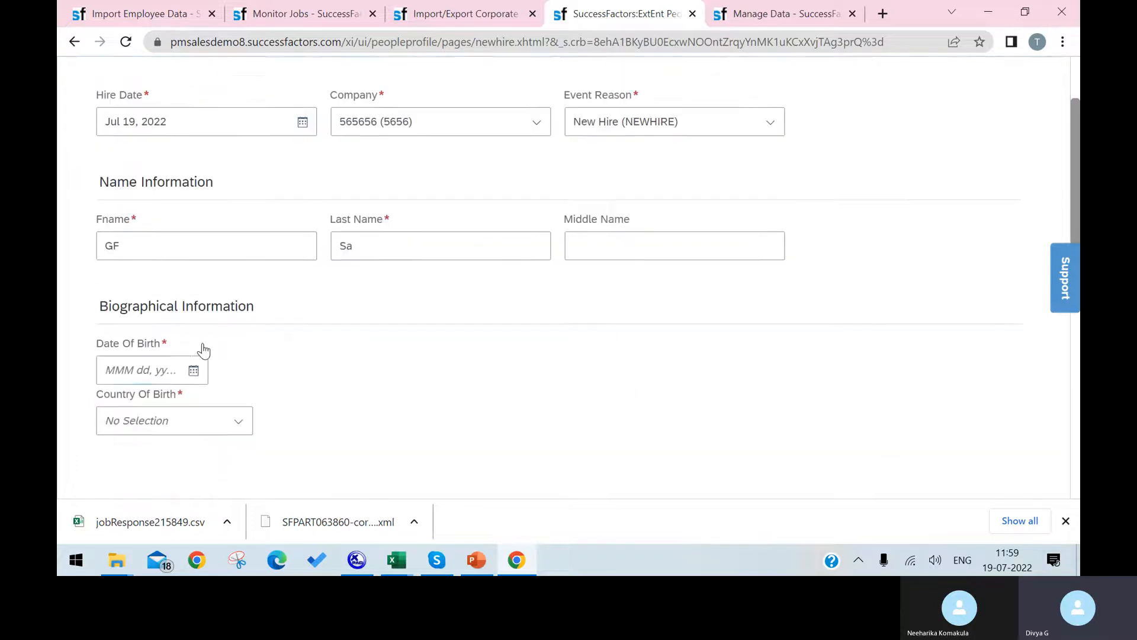
click(194, 339)
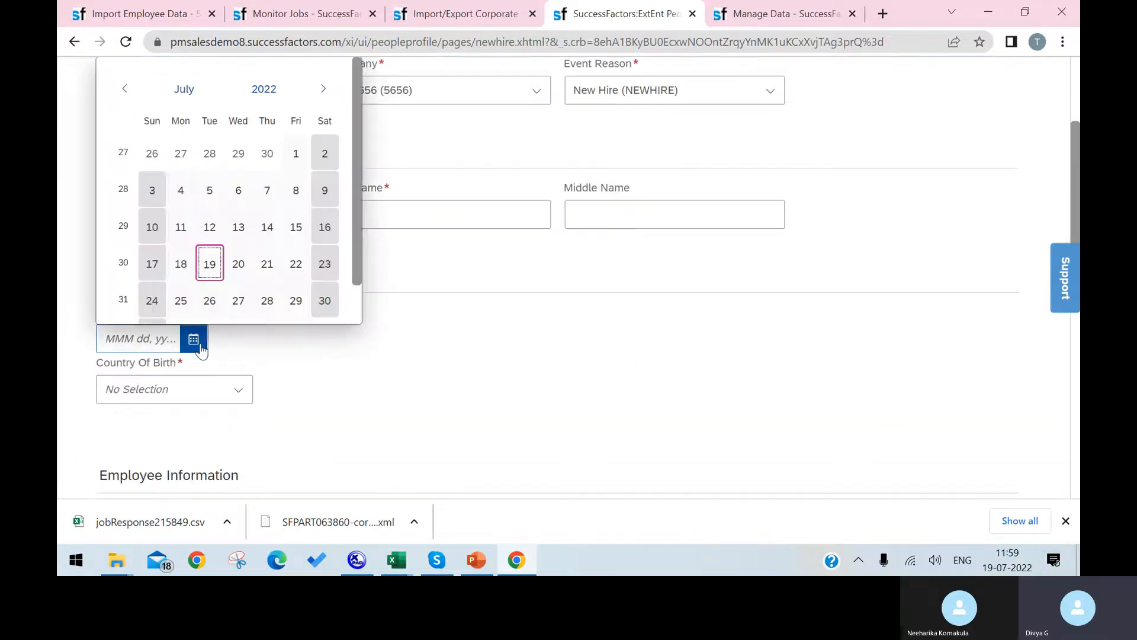
click(269, 101)
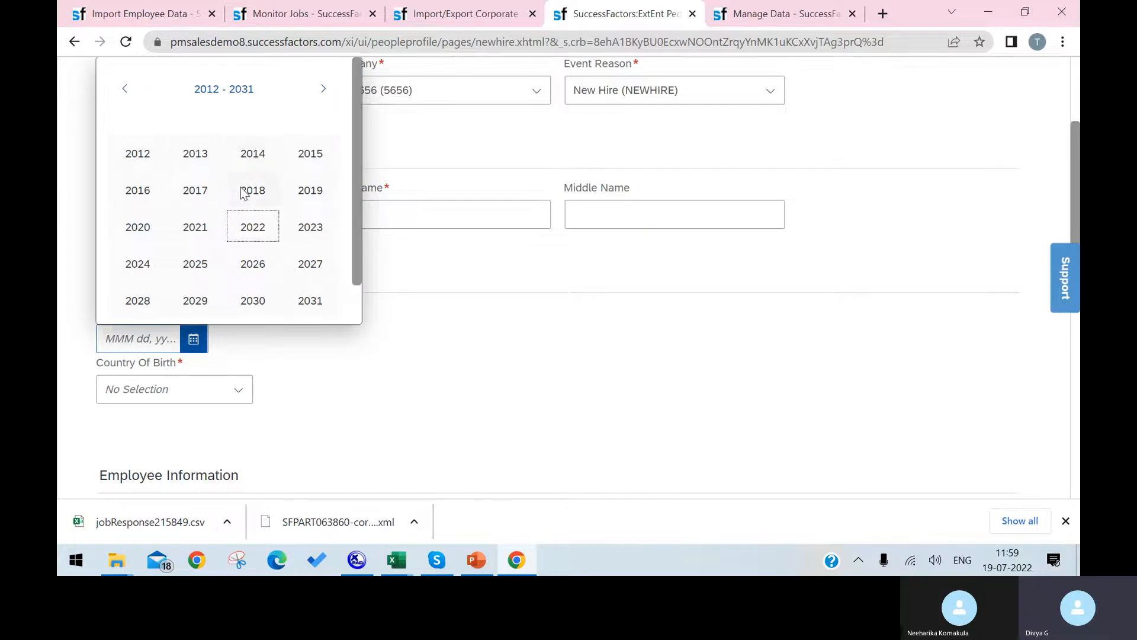
click(124, 88)
click(125, 89)
click(202, 189)
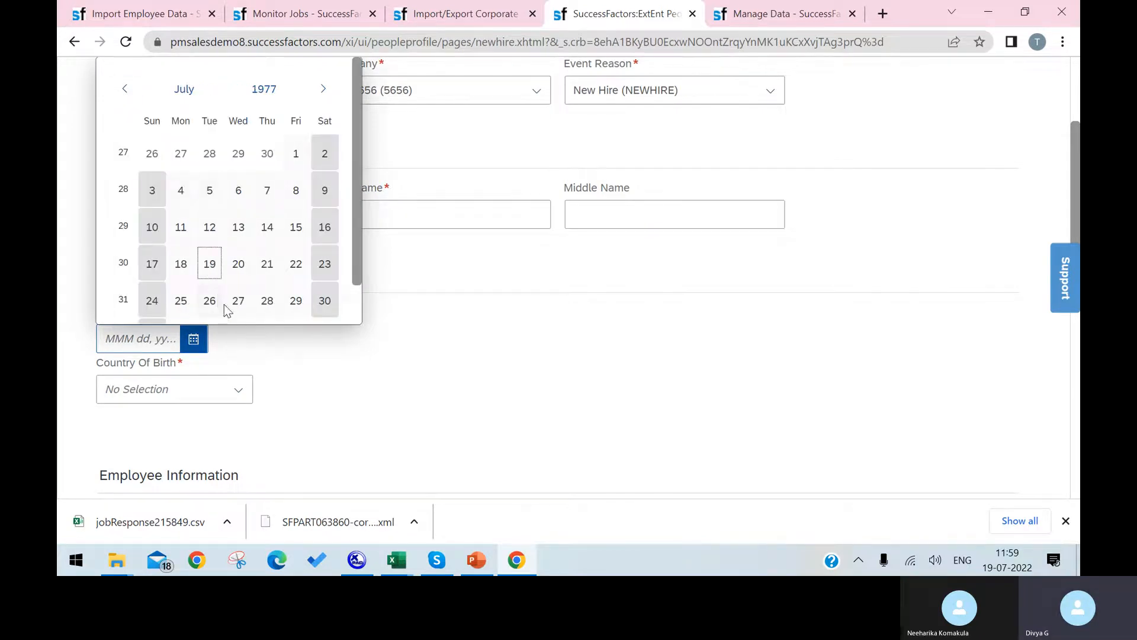
click(209, 263)
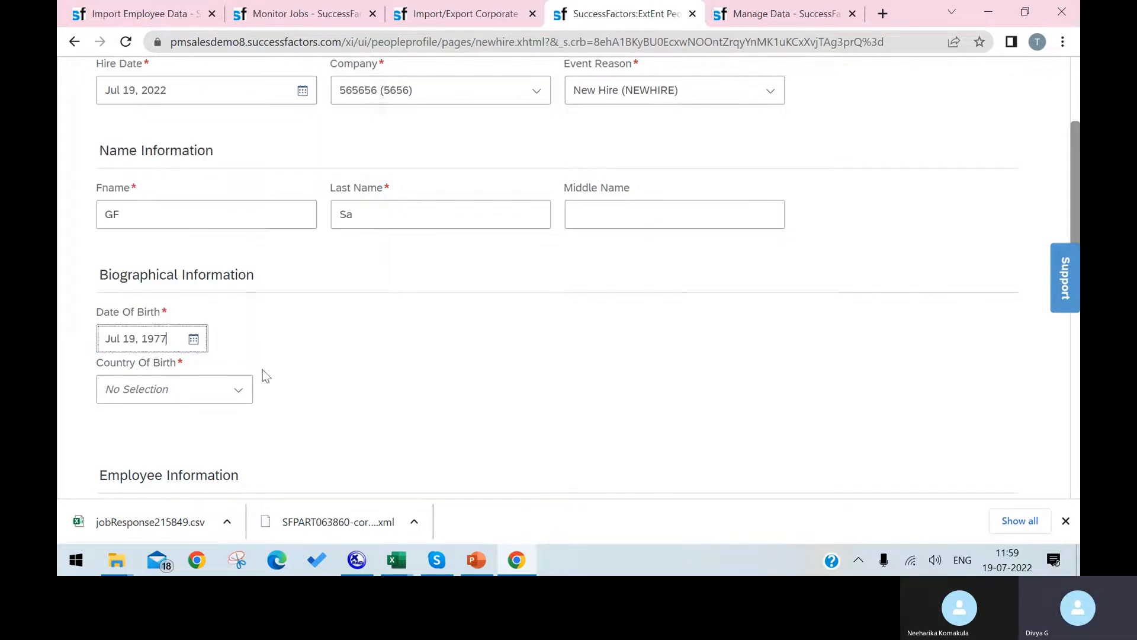
Set the country of birth to India.
click(240, 396)
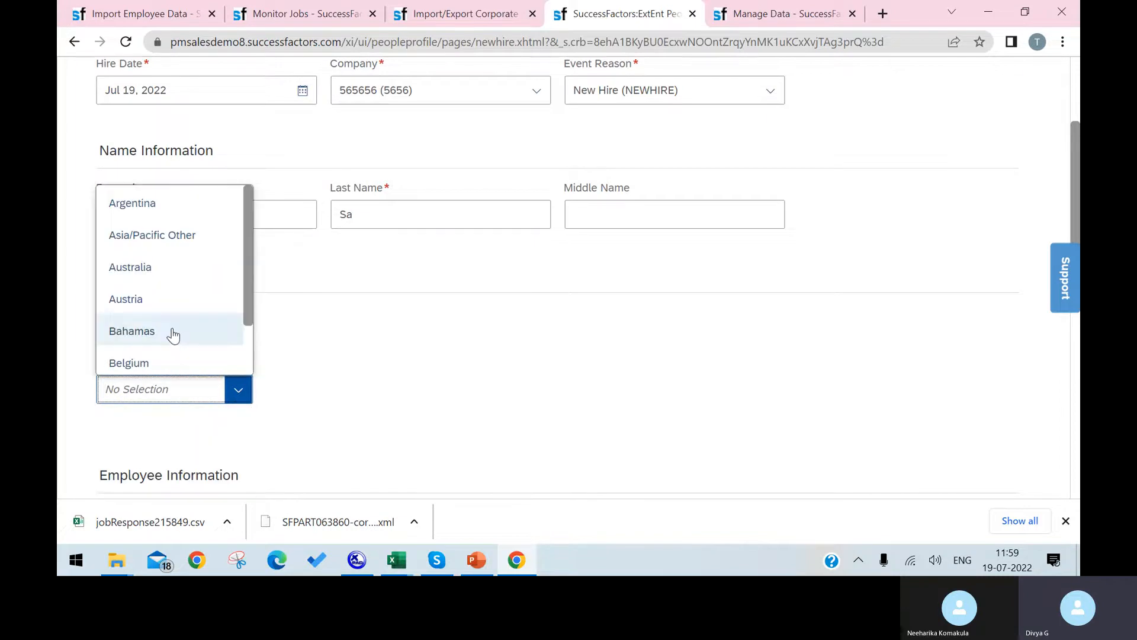
text(in)
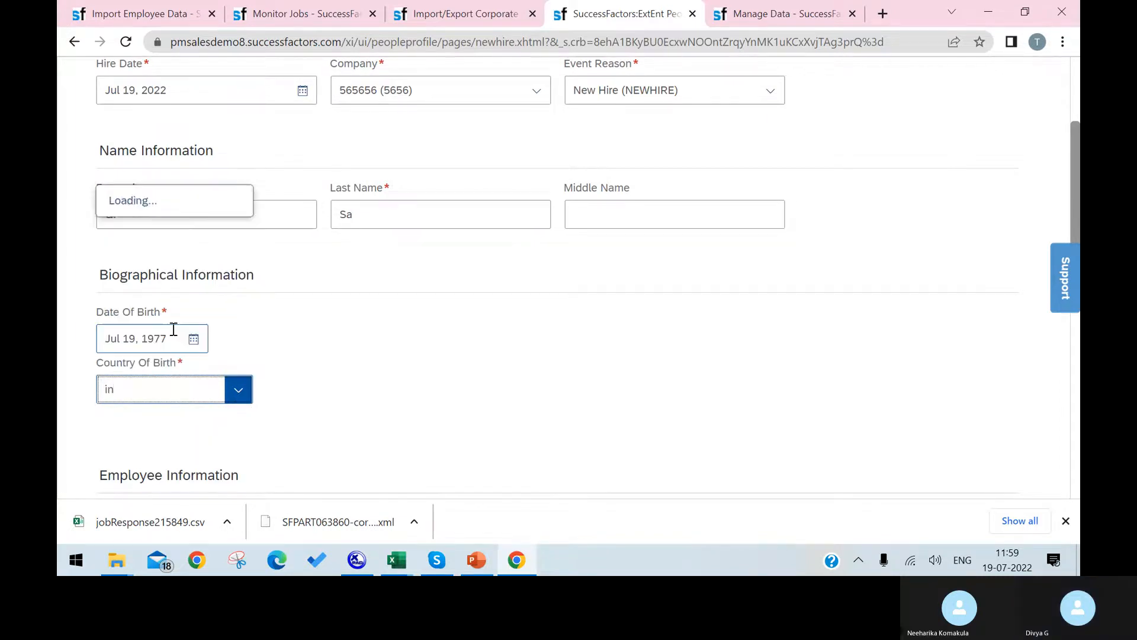
text(d)
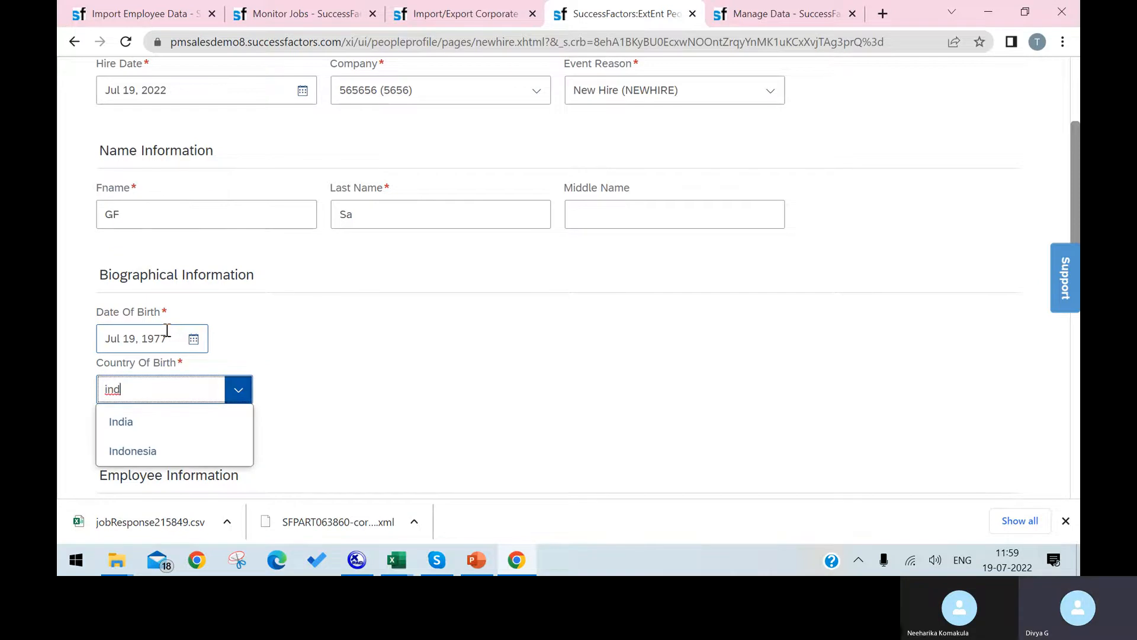
click(181, 424)
scroll(334, 417, down, 6)
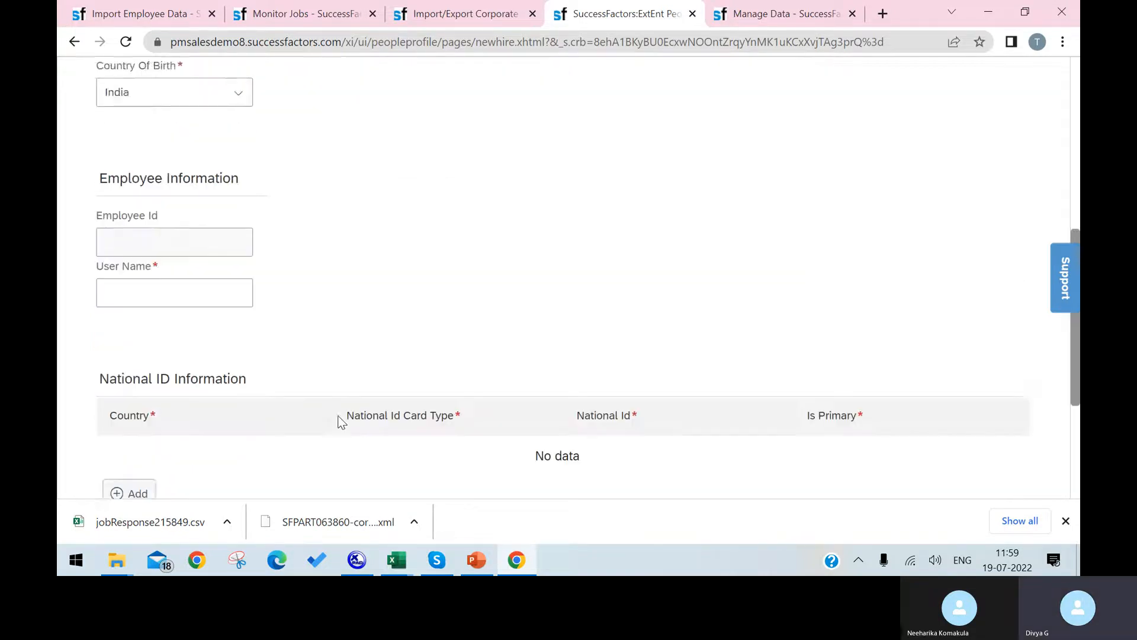
scroll(229, 220, up, 1)
Enter the user name dsdd and add a National ID row.
click(220, 261)
click(217, 270)
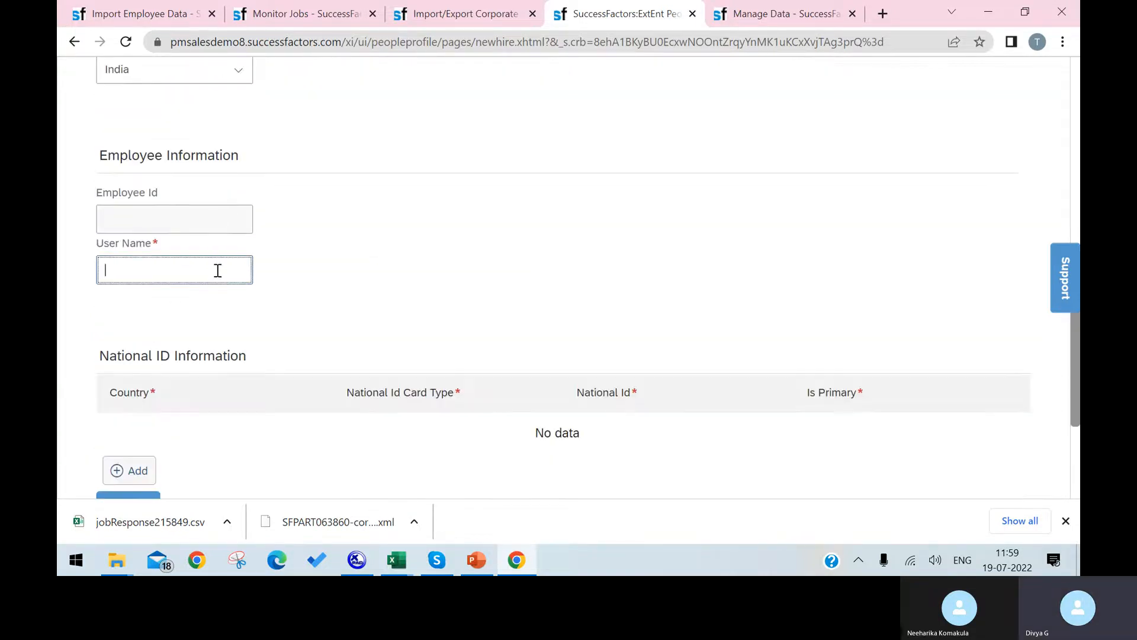
text(dsdd)
click(311, 305)
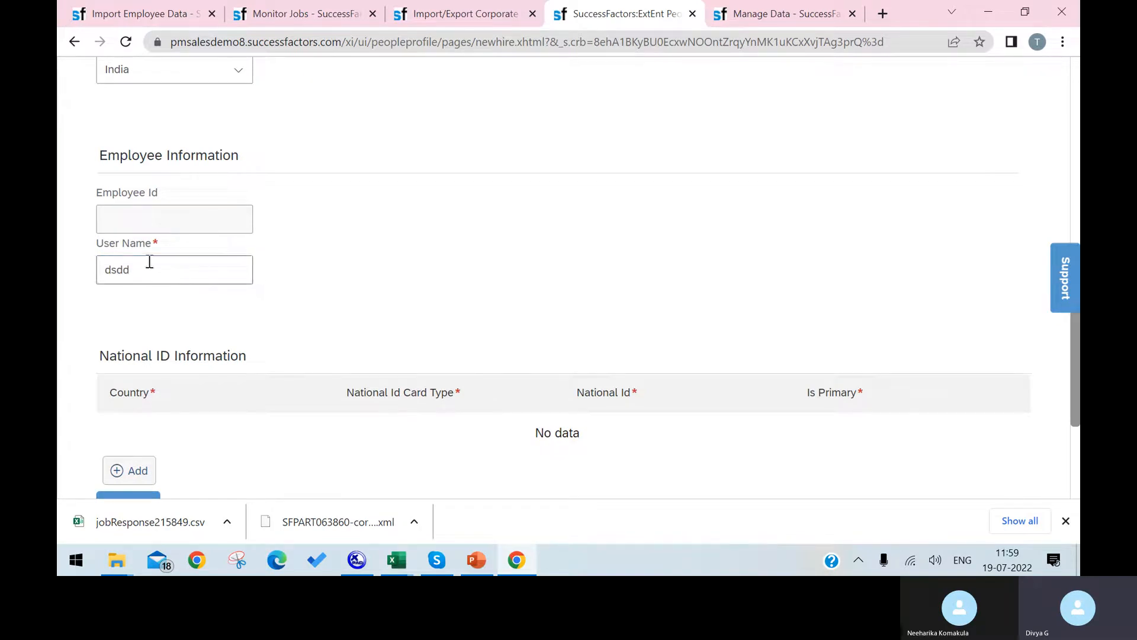
scroll(444, 368, down, 3)
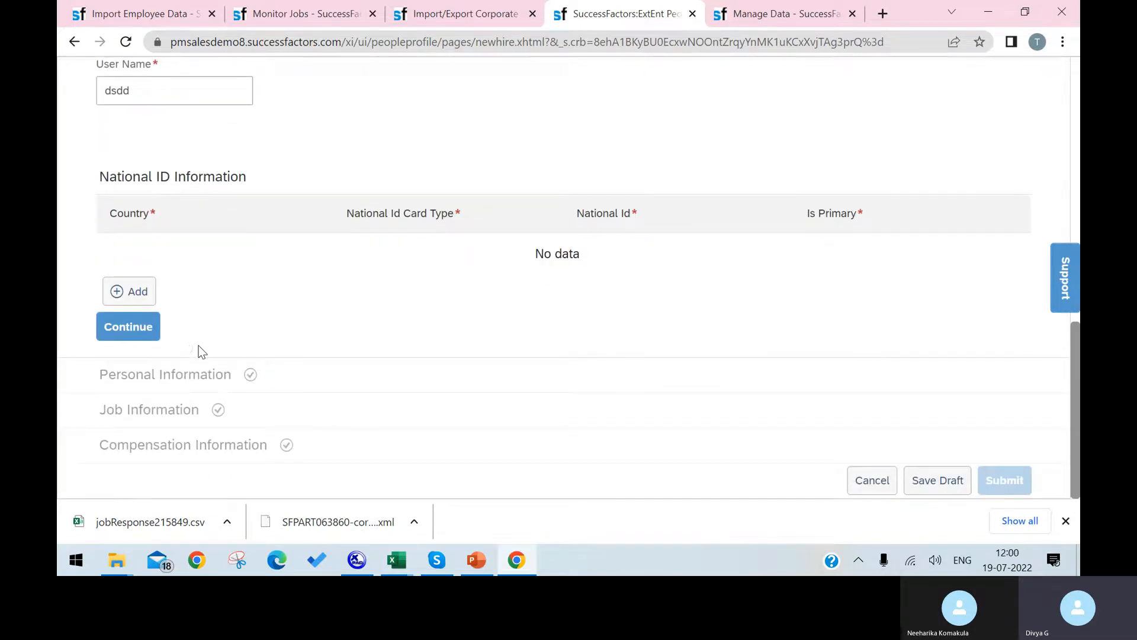
scroll(177, 333, up, 1)
click(133, 372)
Set the national ID's country to India and card type to Permanent Account Number.
click(301, 331)
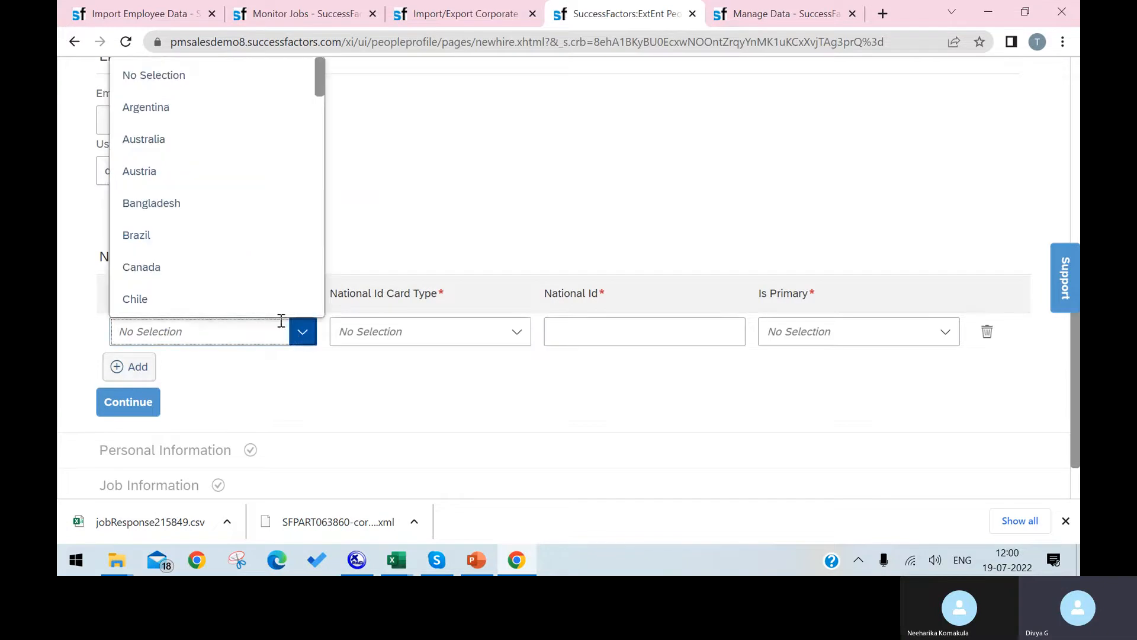
text(in)
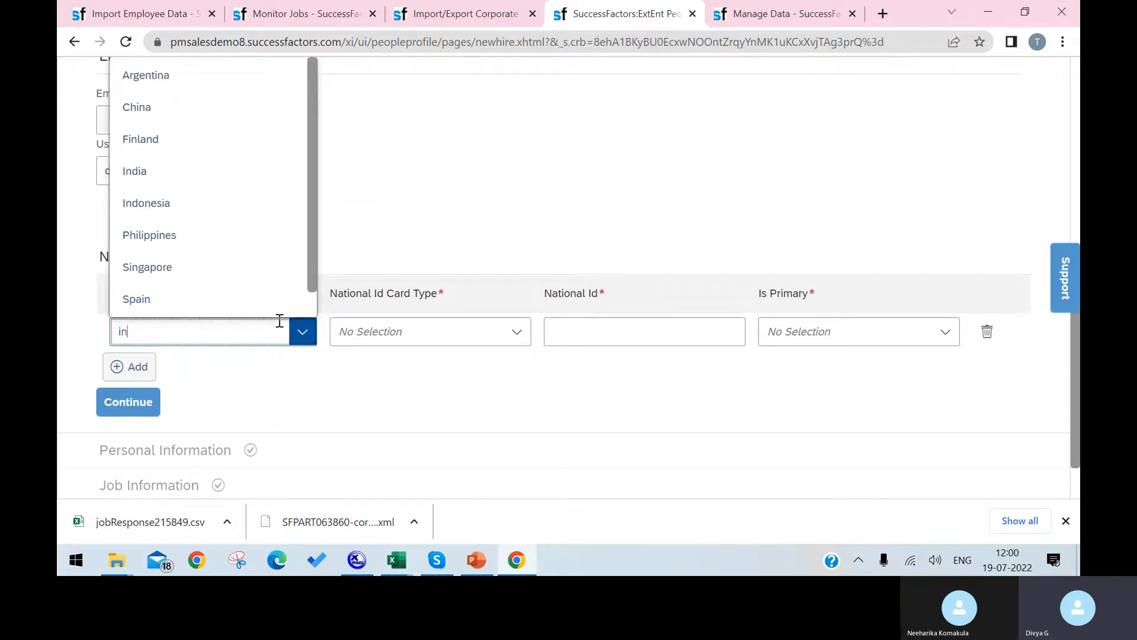
text(d)
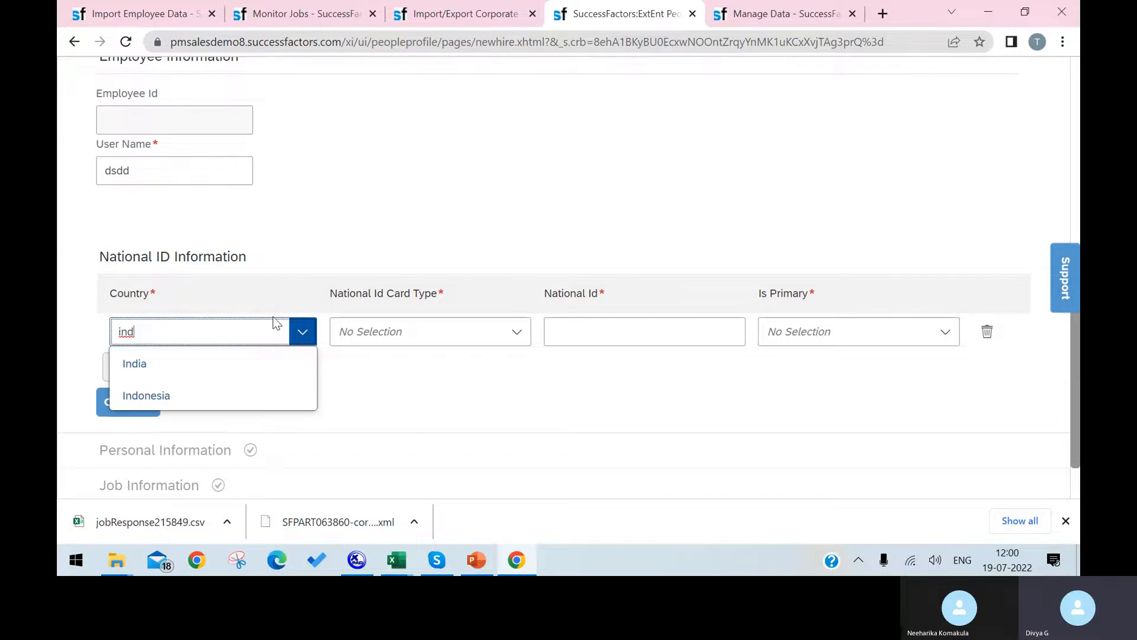
click(271, 362)
click(515, 337)
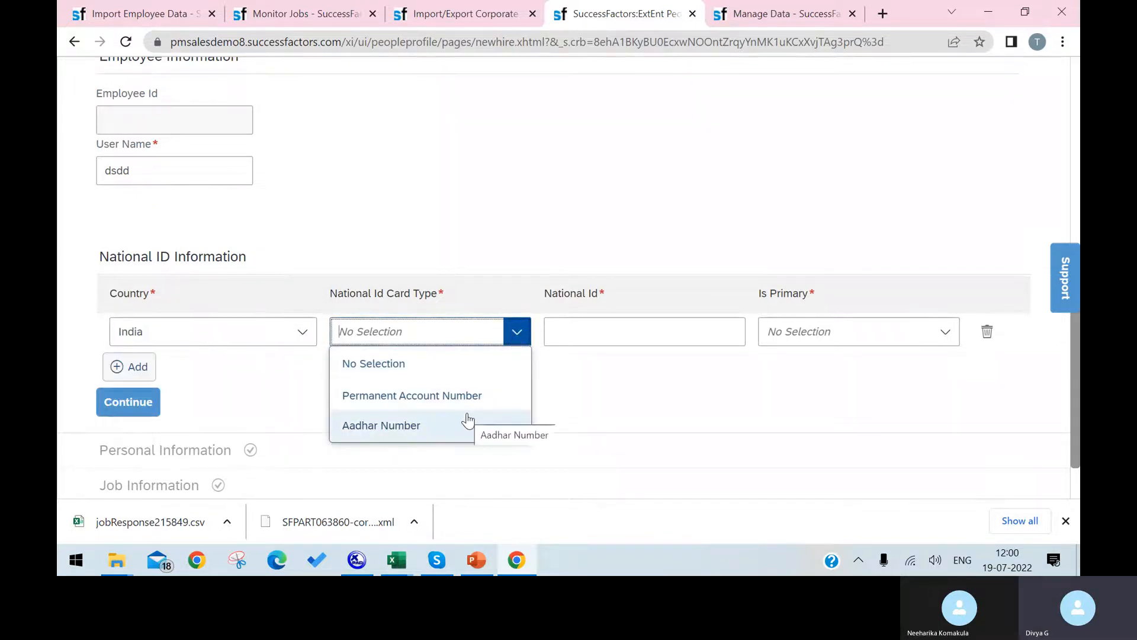
click(468, 407)
Type the PAN number into the National ID field, correcting mistyped characters.
click(592, 332)
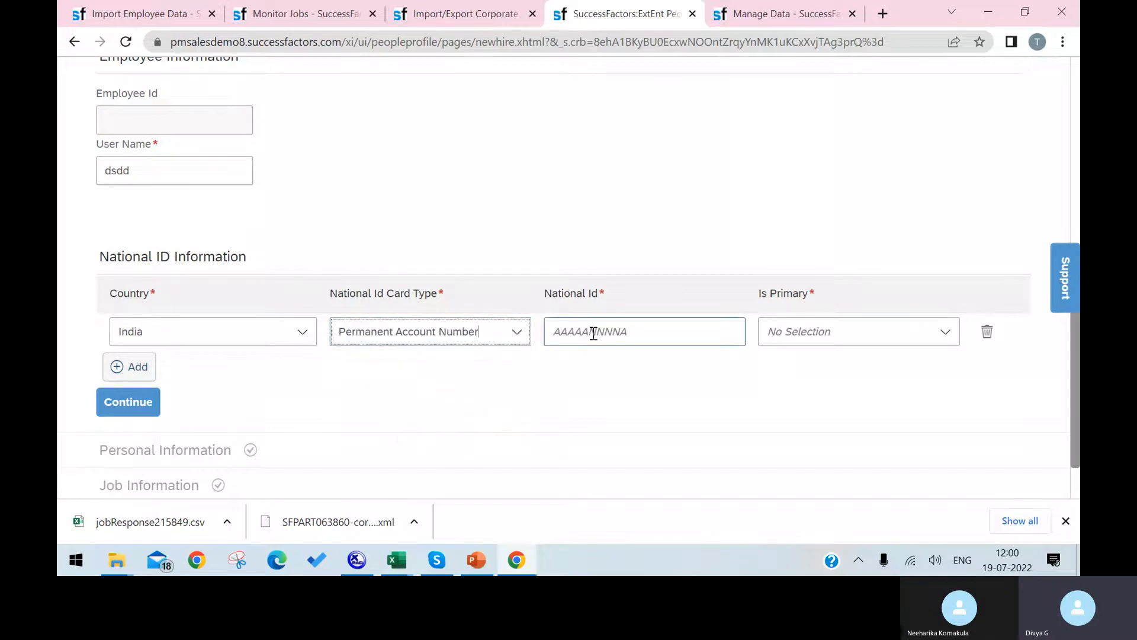
click(579, 332)
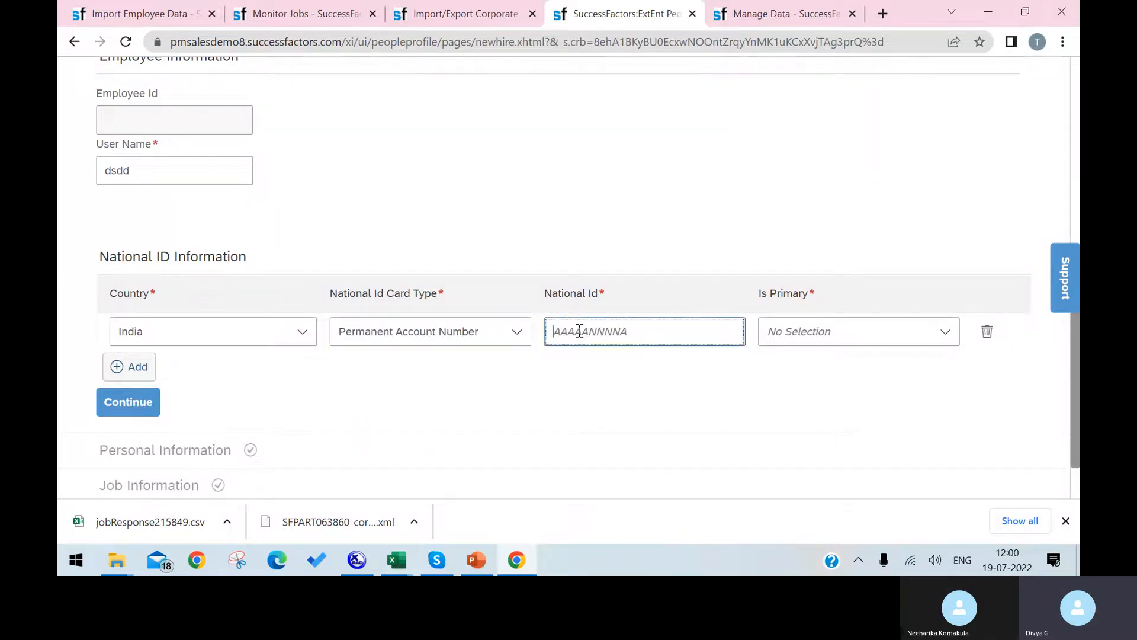
text(bh)
key(BackSpace)
key(BackSpace)
drag(544, 295, 603, 289)
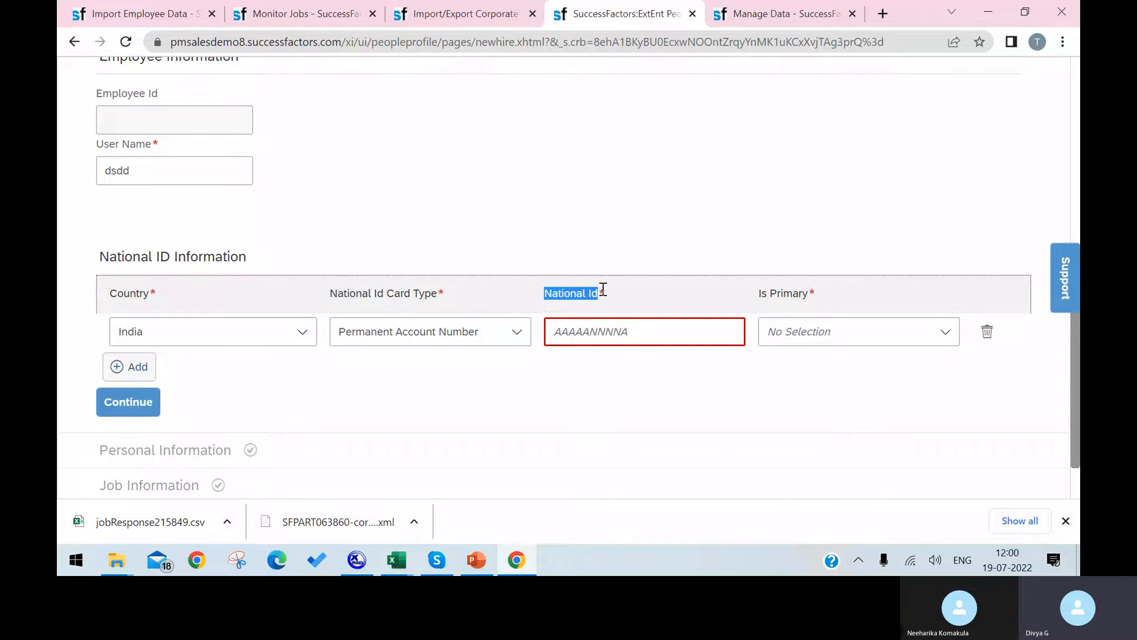
click(600, 339)
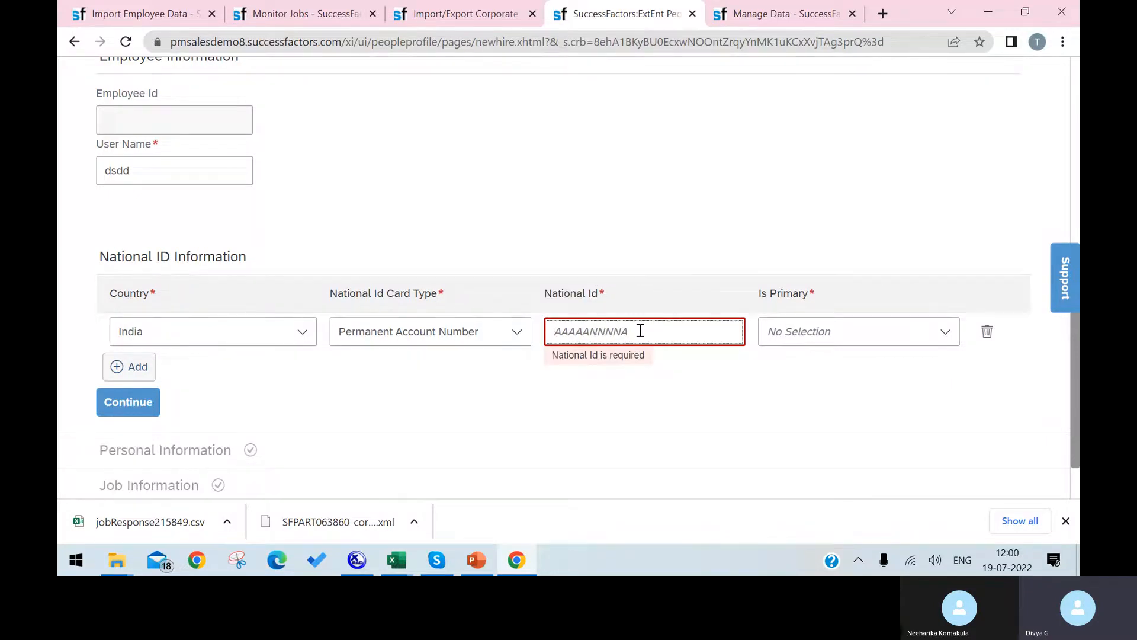
text(AAA)
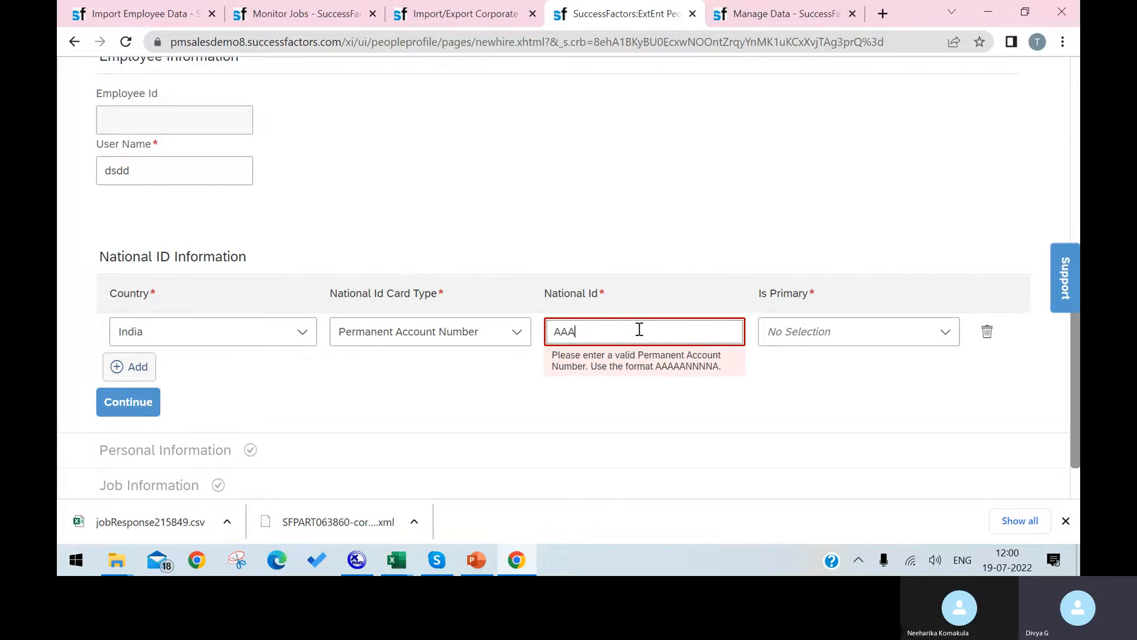
key(BackSpace)
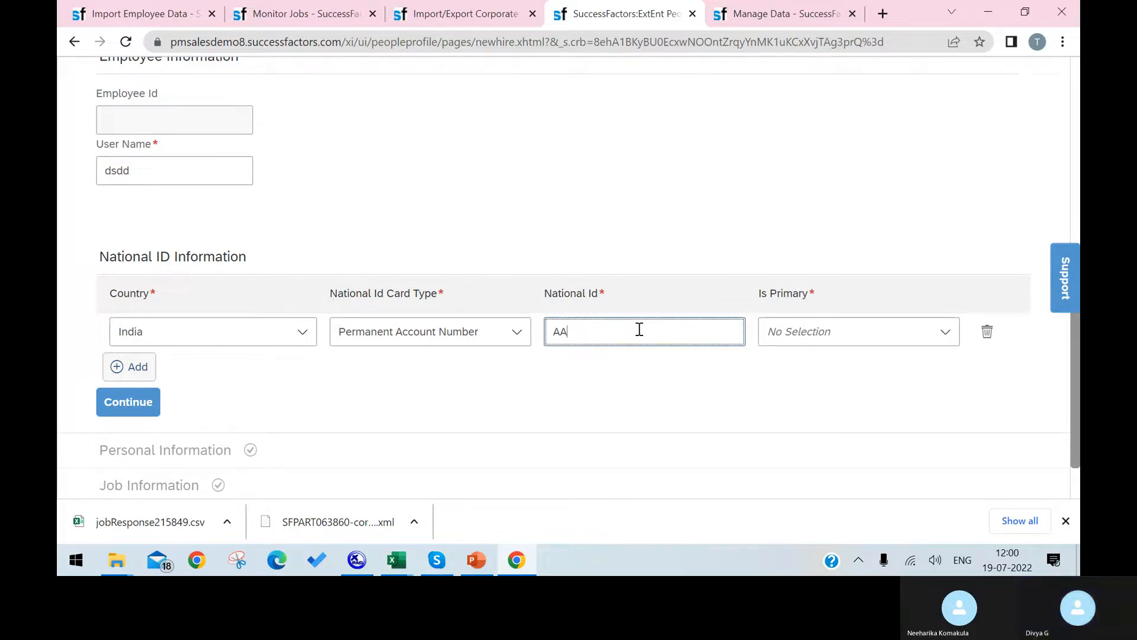
text(JJ)
key(BackSpace)
key(BackSpace)
text(BBIHIHJB)
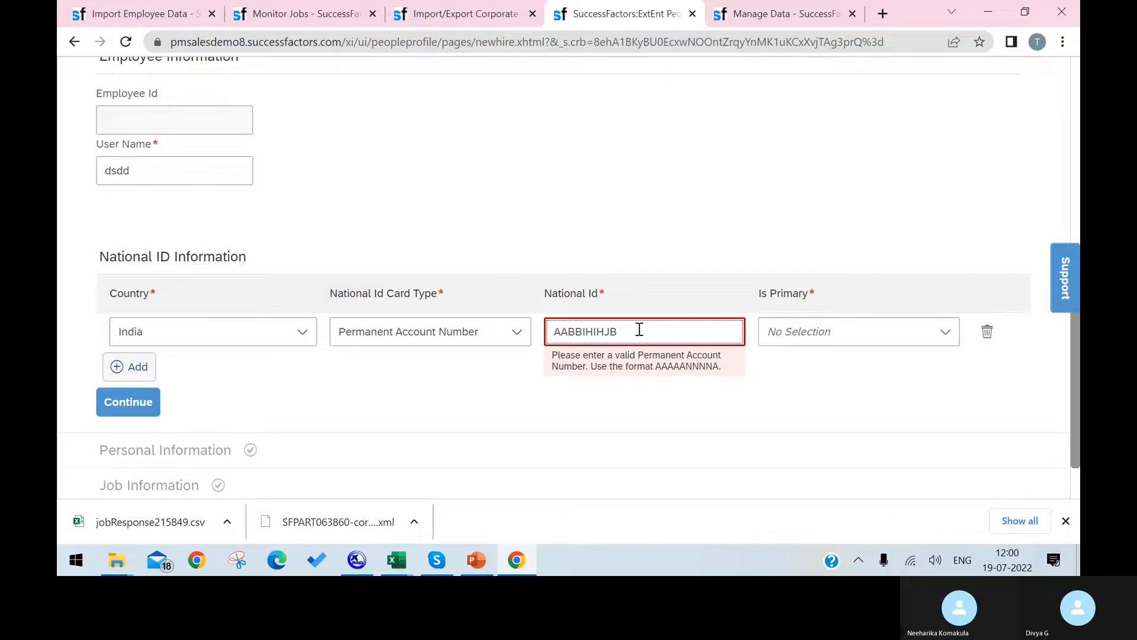
key(BackSpace)
key(BackSpace)
key(BackSpace)
key(BackSpace)
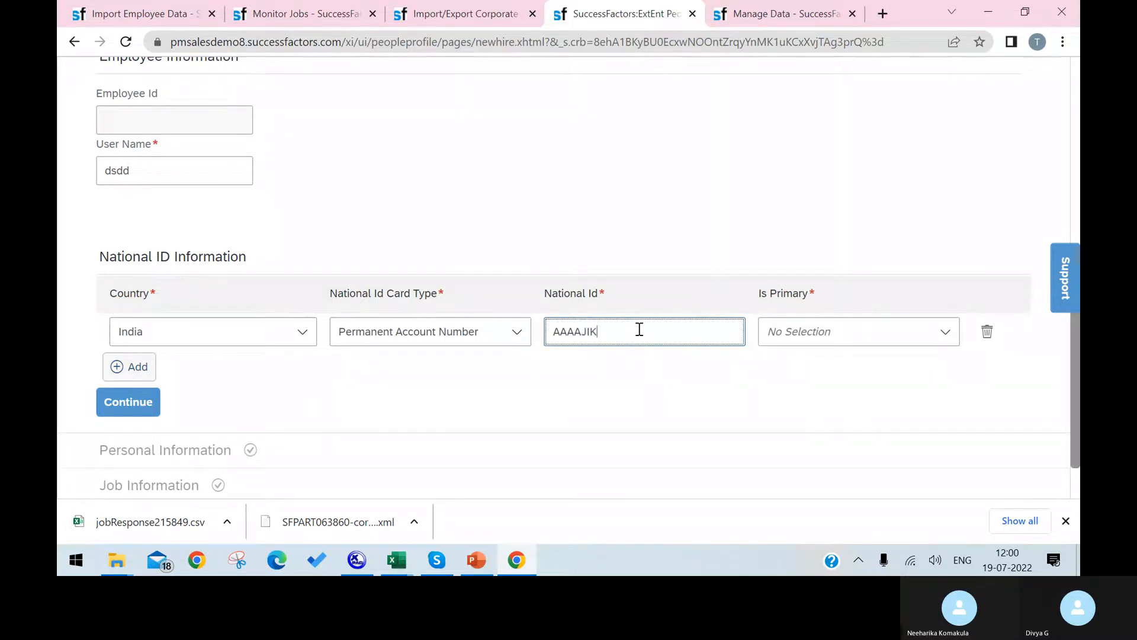
text(JIK)
key(BackSpace)
Set Is Primary to Yes for the India PAN entry.
click(841, 416)
click(948, 335)
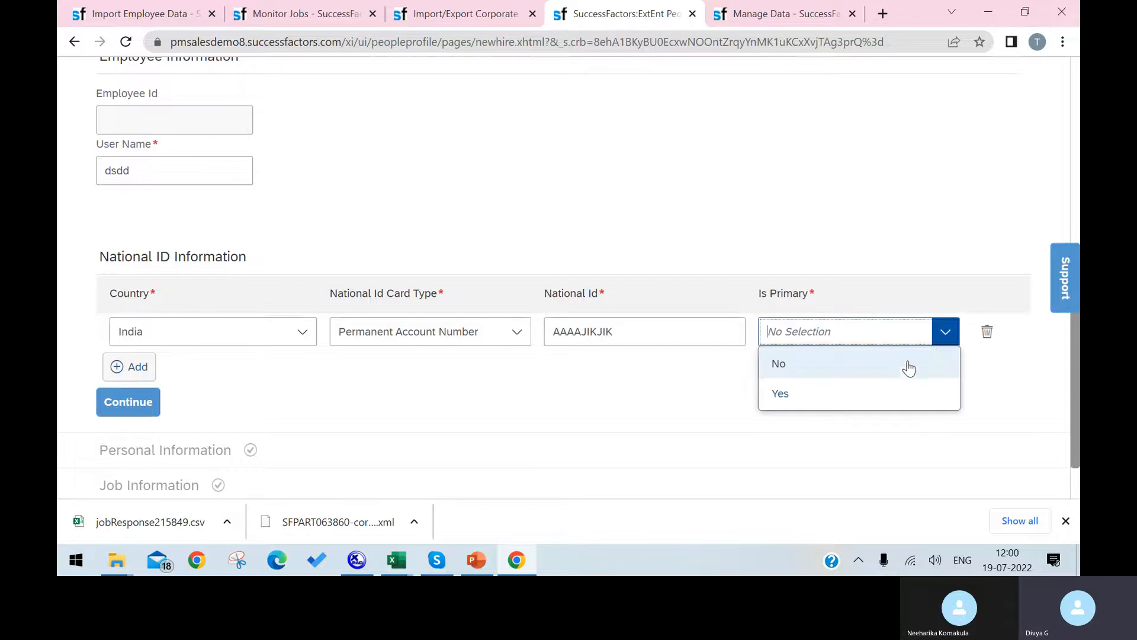
click(888, 391)
scroll(912, 414, down, 1)
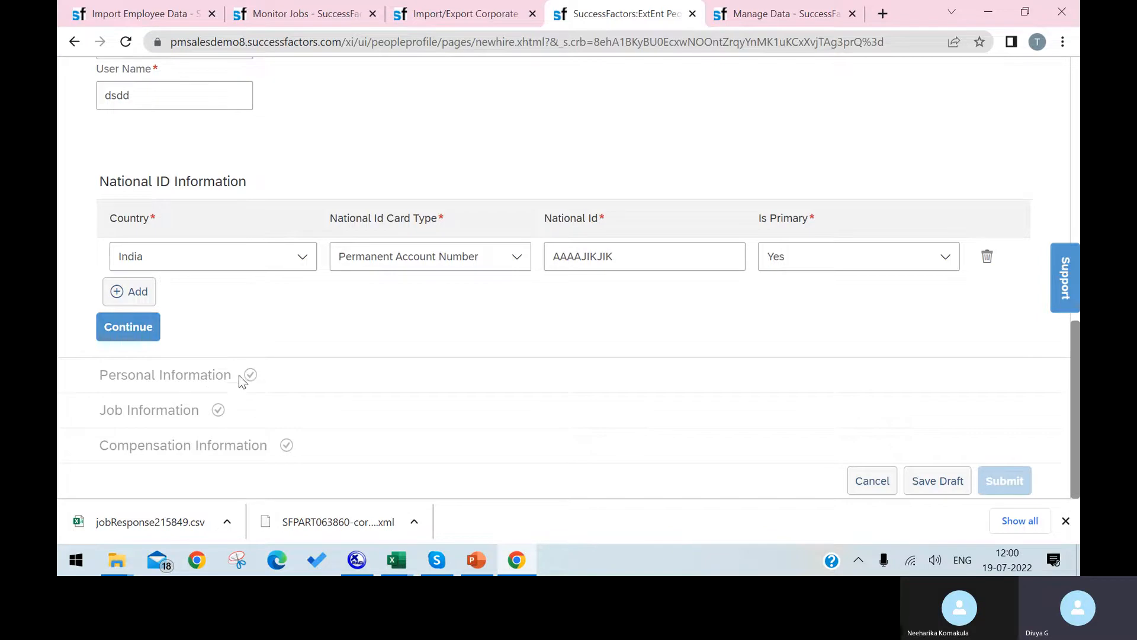
Try to continue past National ID, tweaking letters in the ID after each invalid PAN error.
click(122, 334)
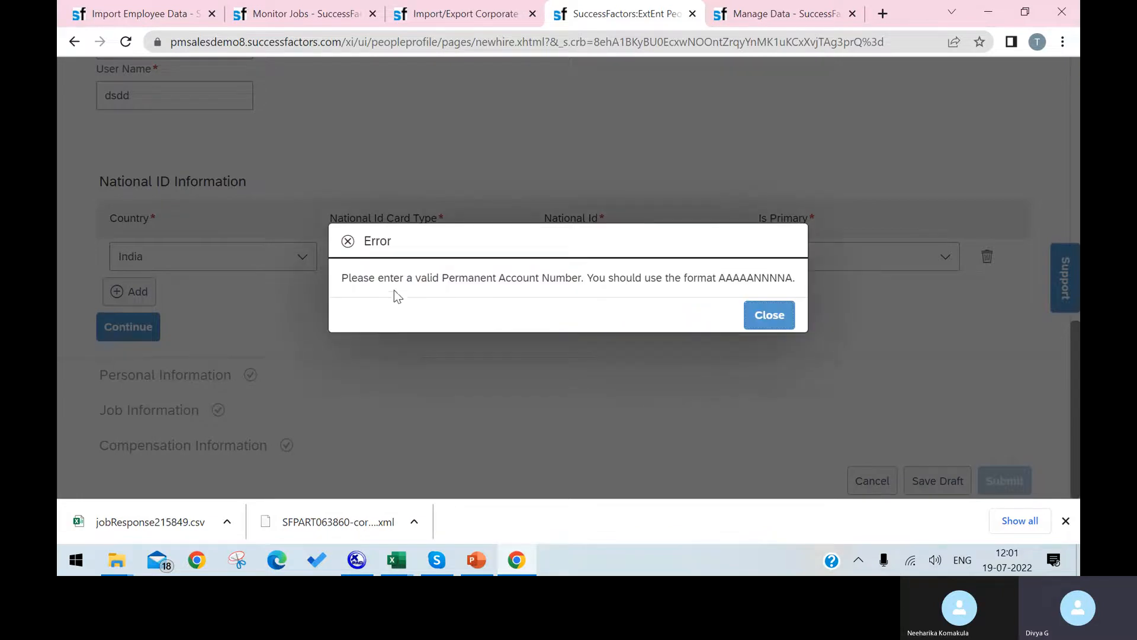
click(771, 316)
click(635, 268)
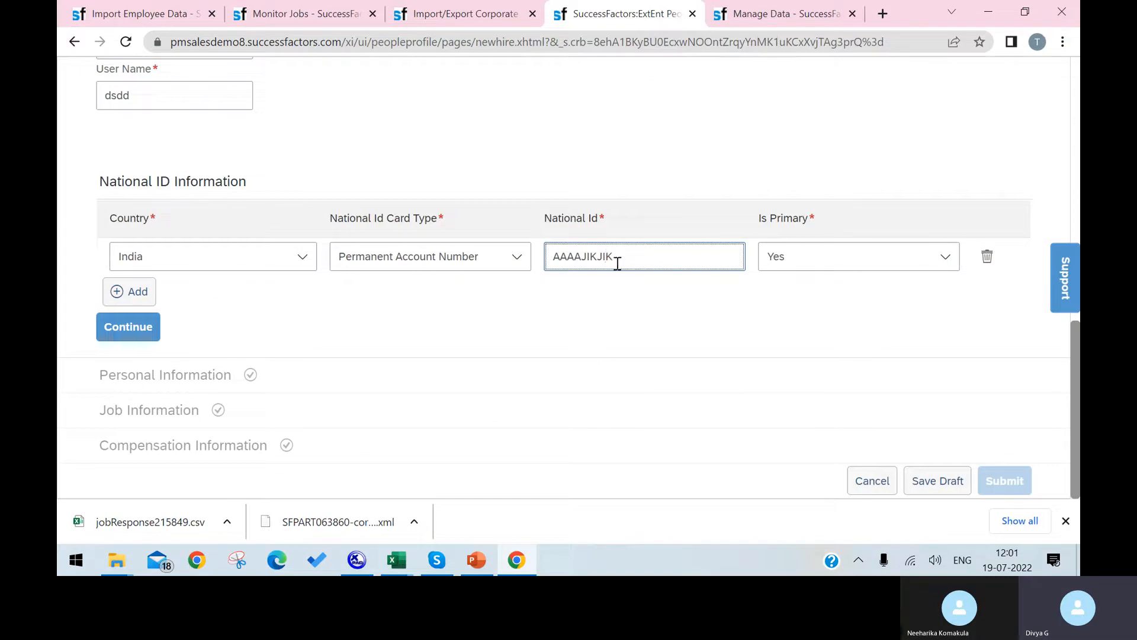
mouse_move(606, 256)
mouse_down()
mouse_move(572, 262)
mouse_move(590, 260)
mouse_up()
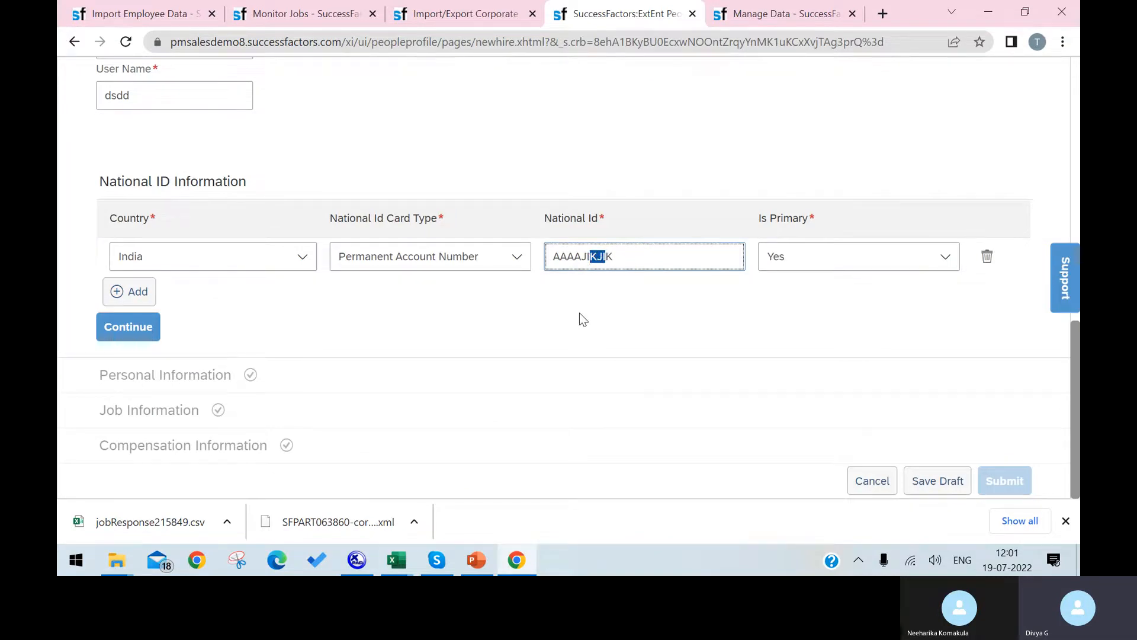
text(AAA)
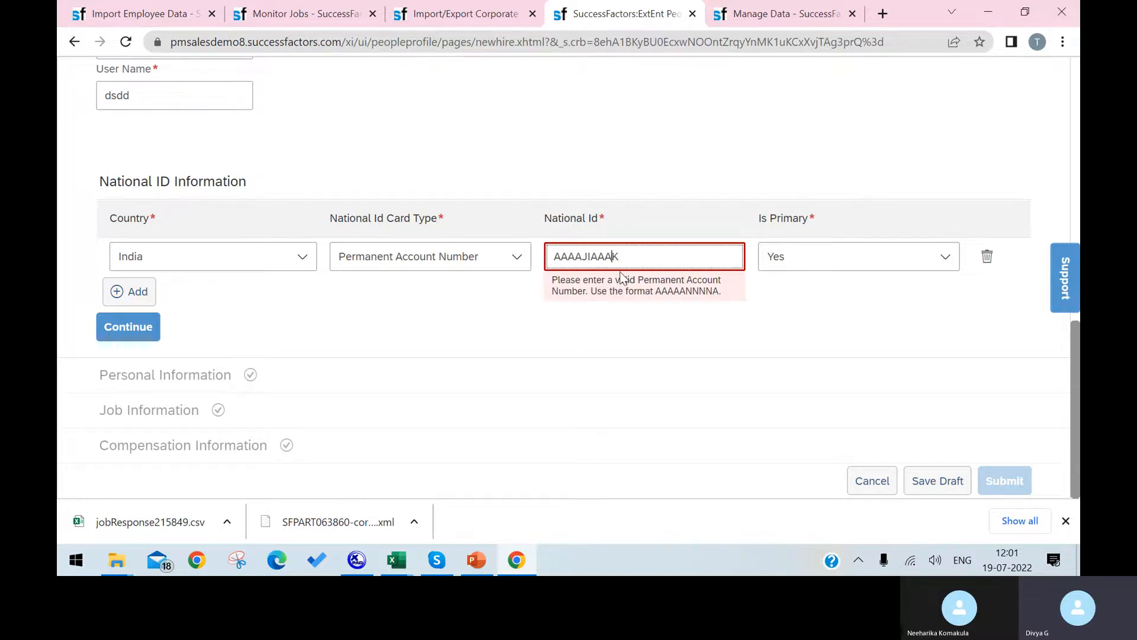
key(BackSpace)
key(BackSpace)
key(BackSpace)
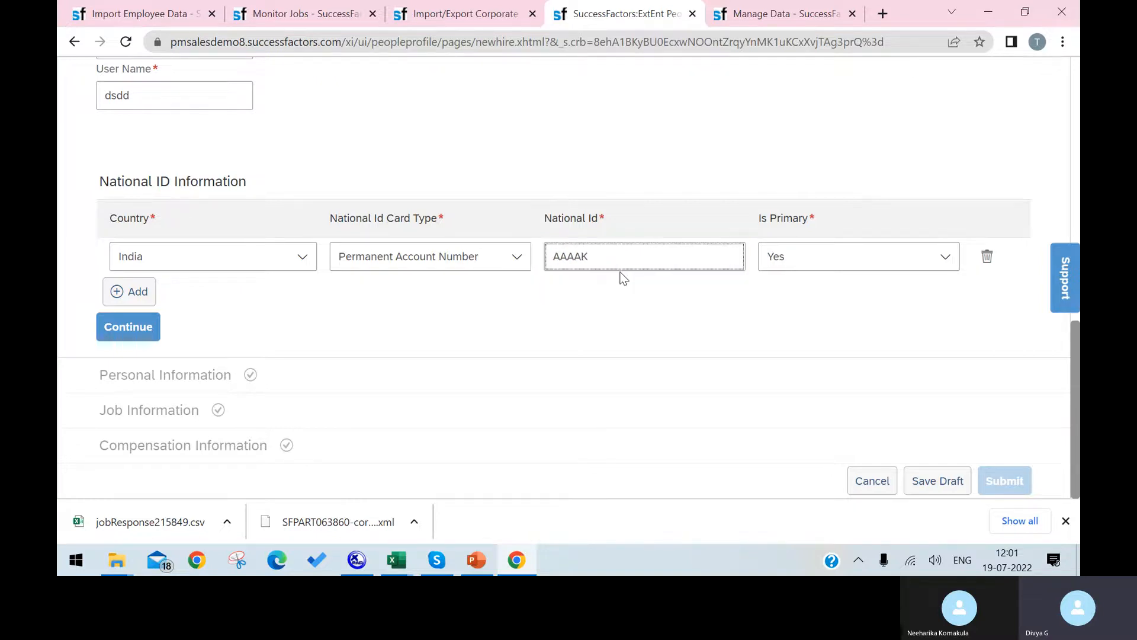
text(NNNN)
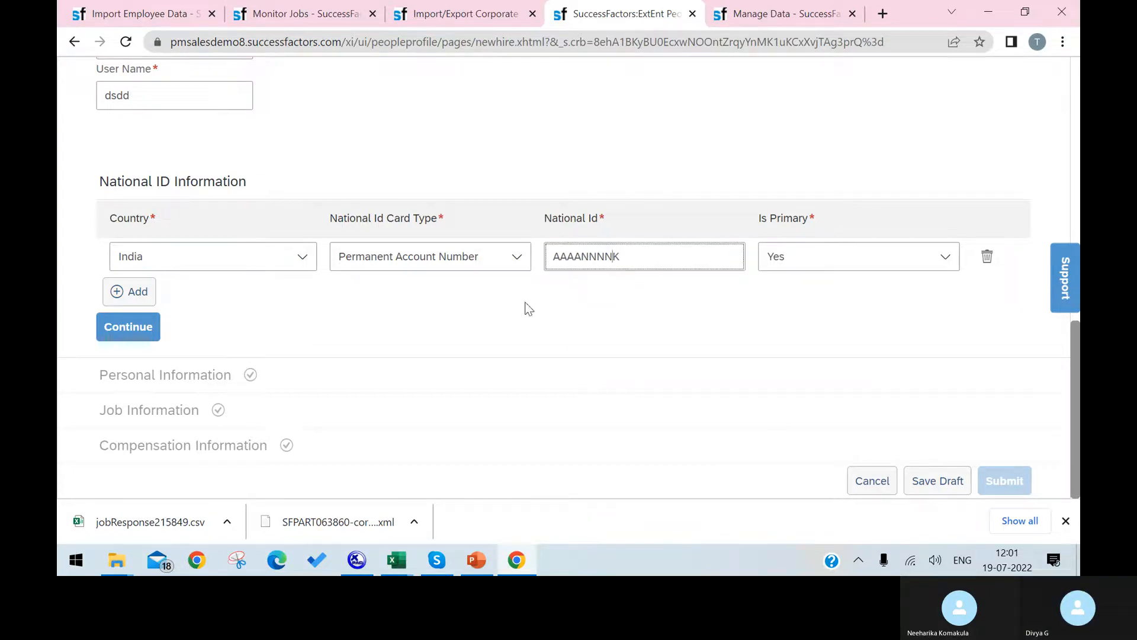
click(149, 331)
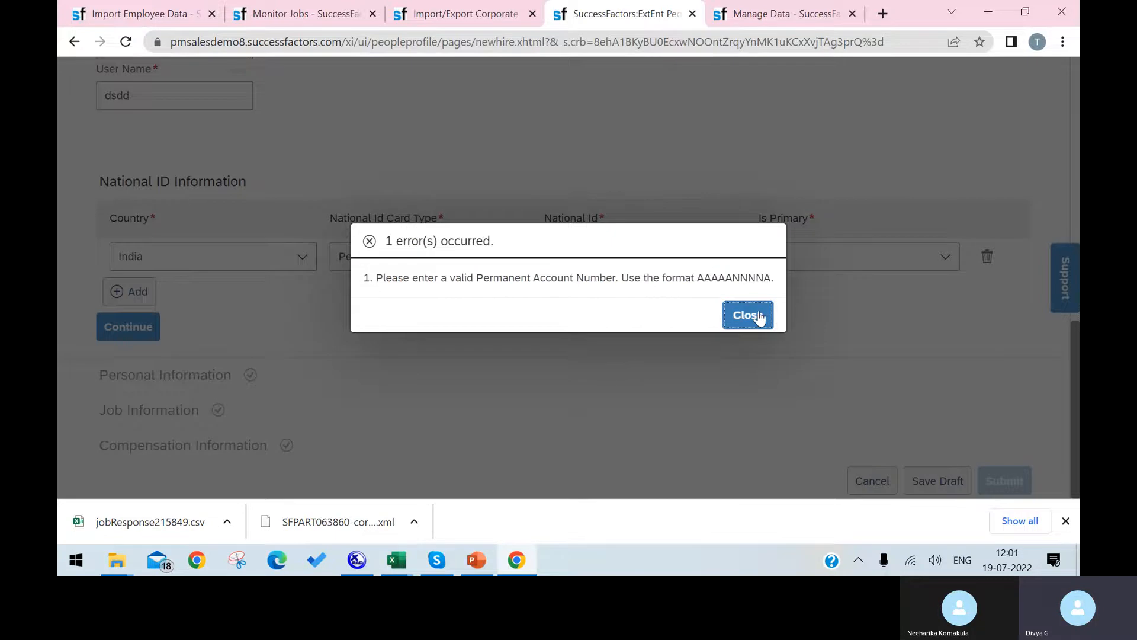
click(748, 317)
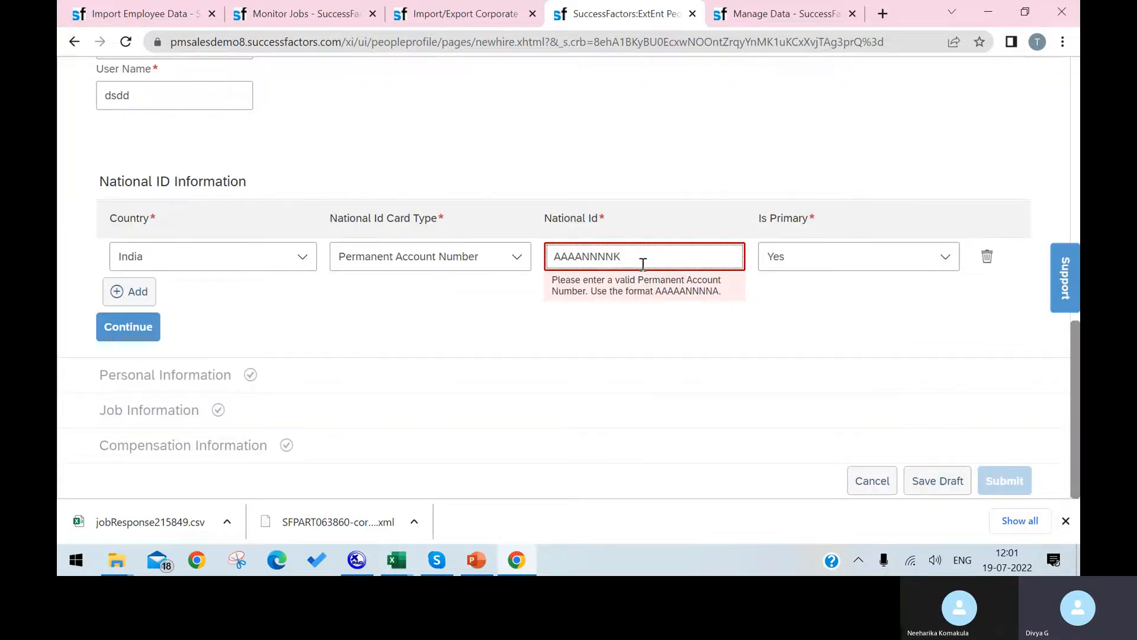
click(141, 329)
click(728, 322)
Add a letter to the end of the National Id value and retry, closing the PAN format error.
drag(557, 259, 573, 253)
click(580, 254)
drag(580, 258, 592, 259)
click(613, 256)
text(N)
click(130, 329)
click(747, 313)
Retype the whole National Id in a letters-and-digits PAN pattern and retry, dismissing the error.
double_click(640, 262)
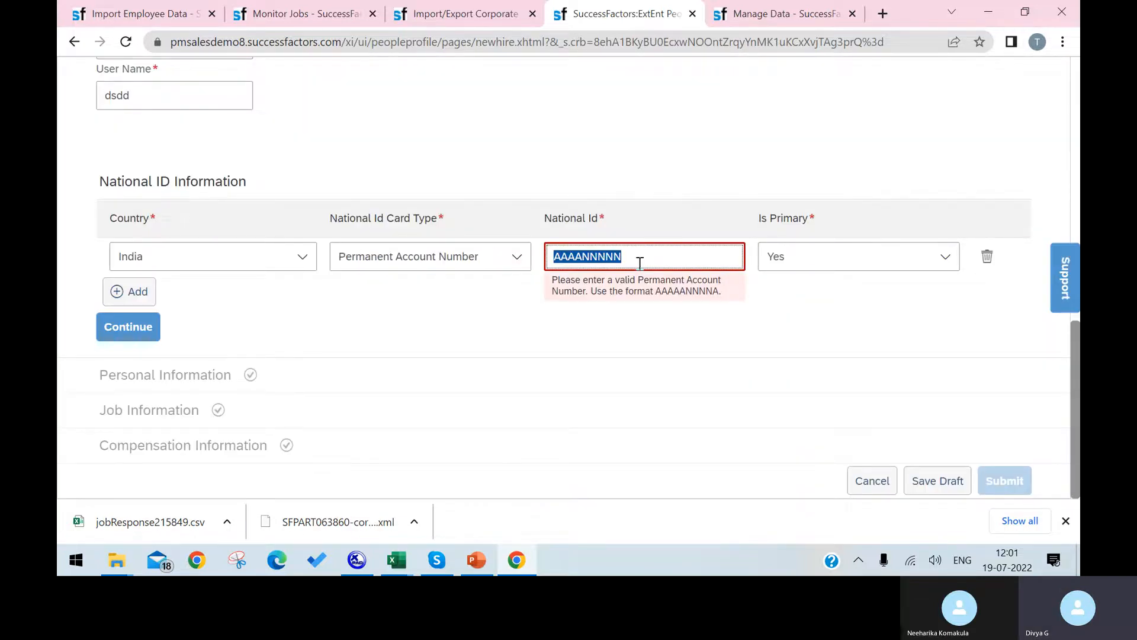
text(AAAANNNNAA)
key(BackSpace)
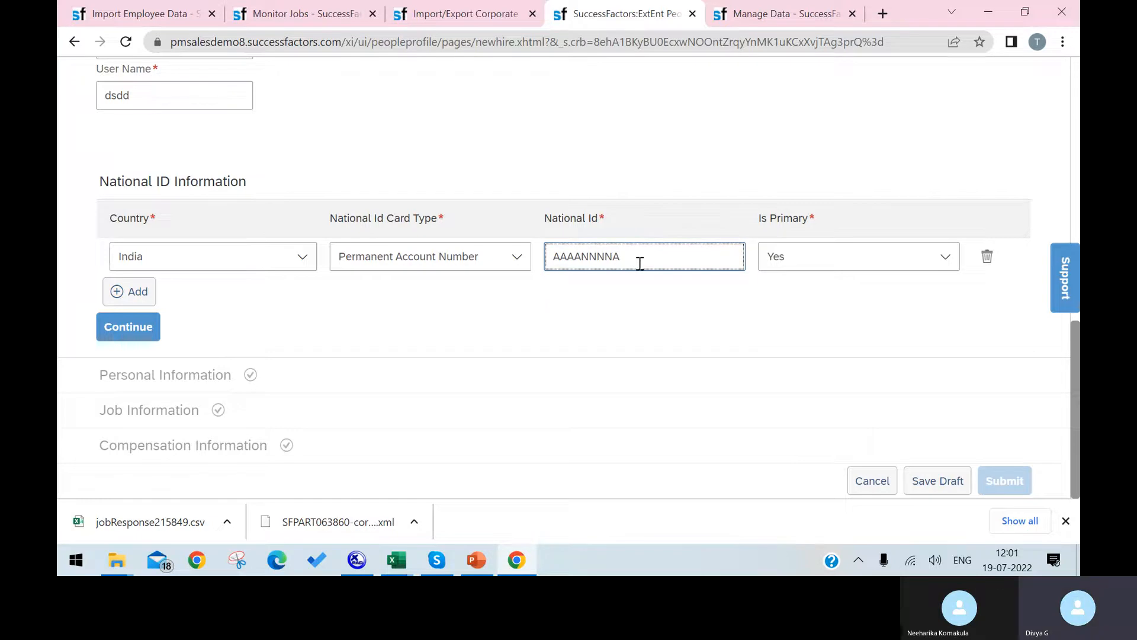
text(A)
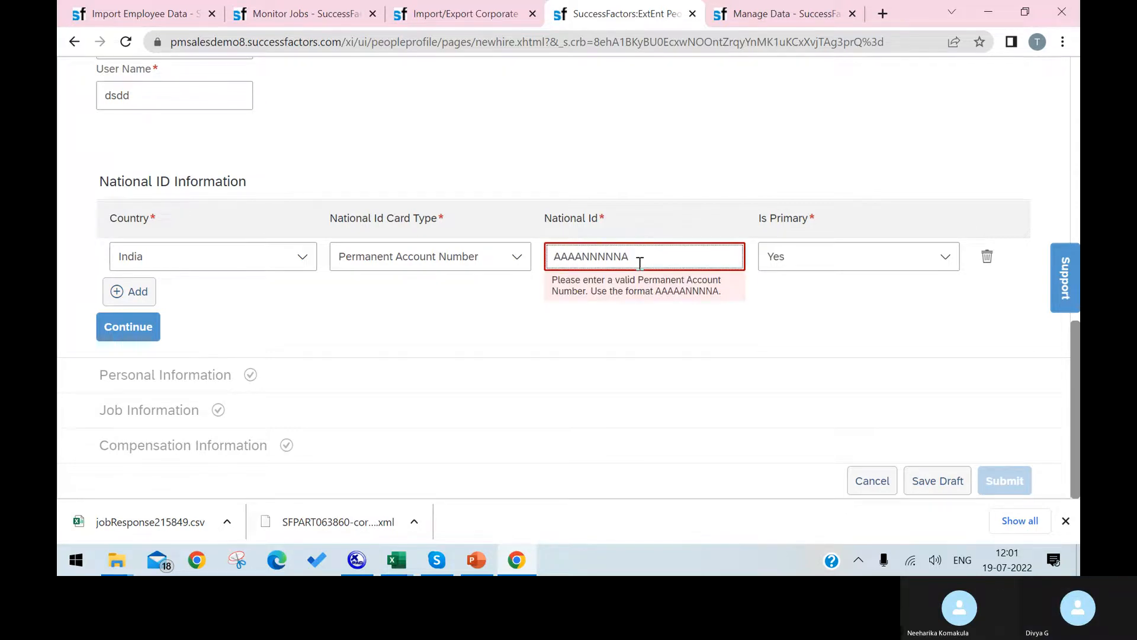
key(BackSpace)
text(=)
key(BackSpace)
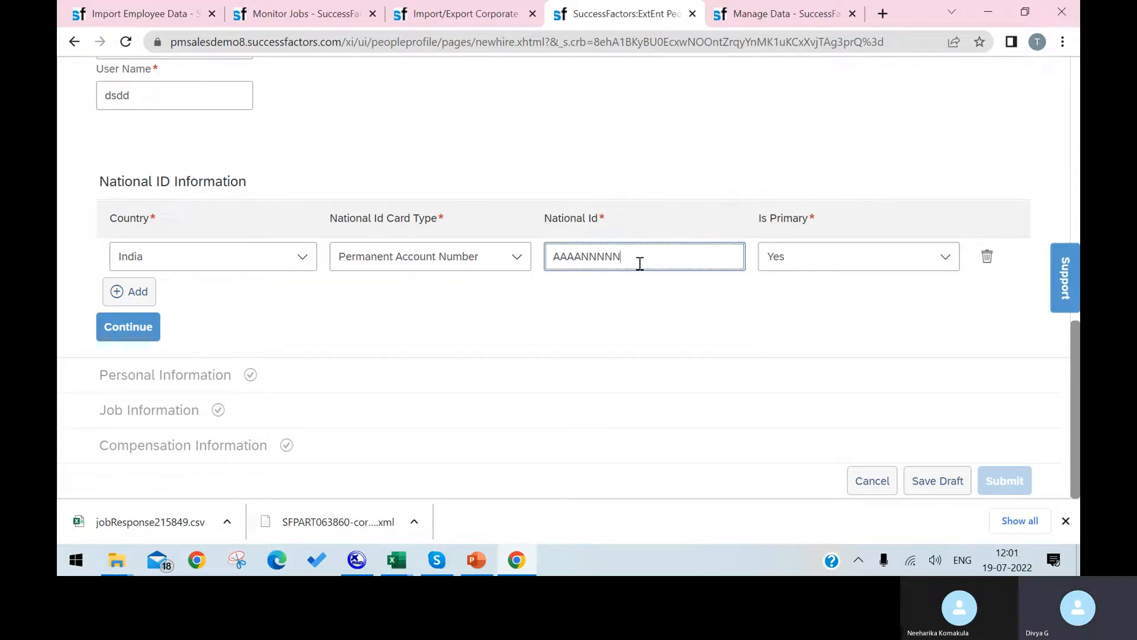
click(129, 332)
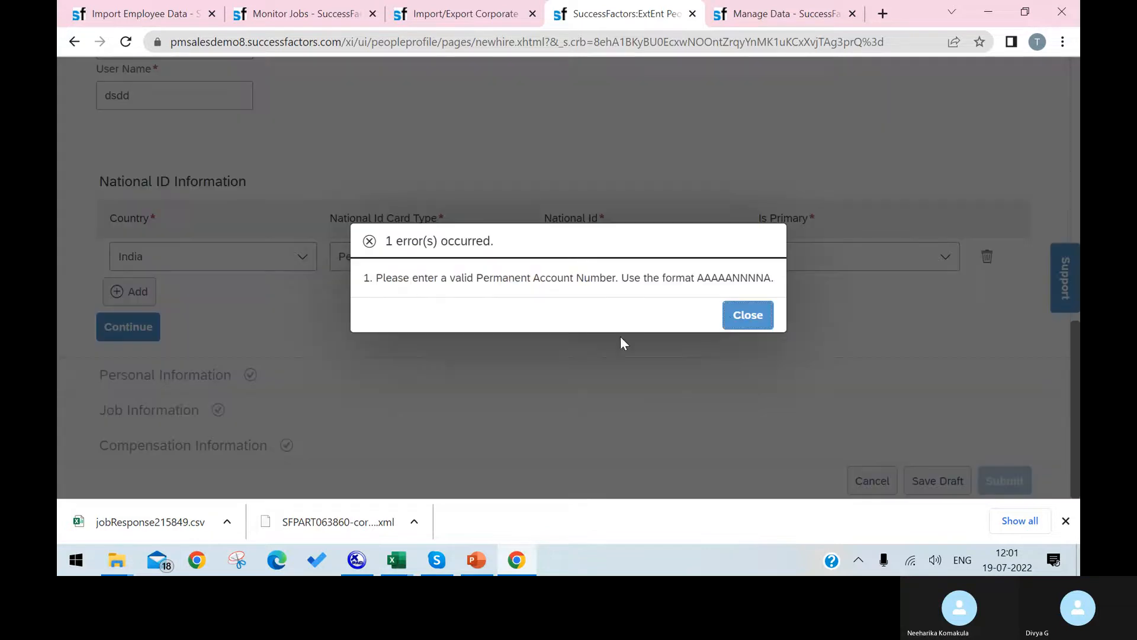
click(745, 314)
Replace the National Id with a new PAN-style value and retry, closing the format error.
key(BackSpace)
text(AAAANNNNA)
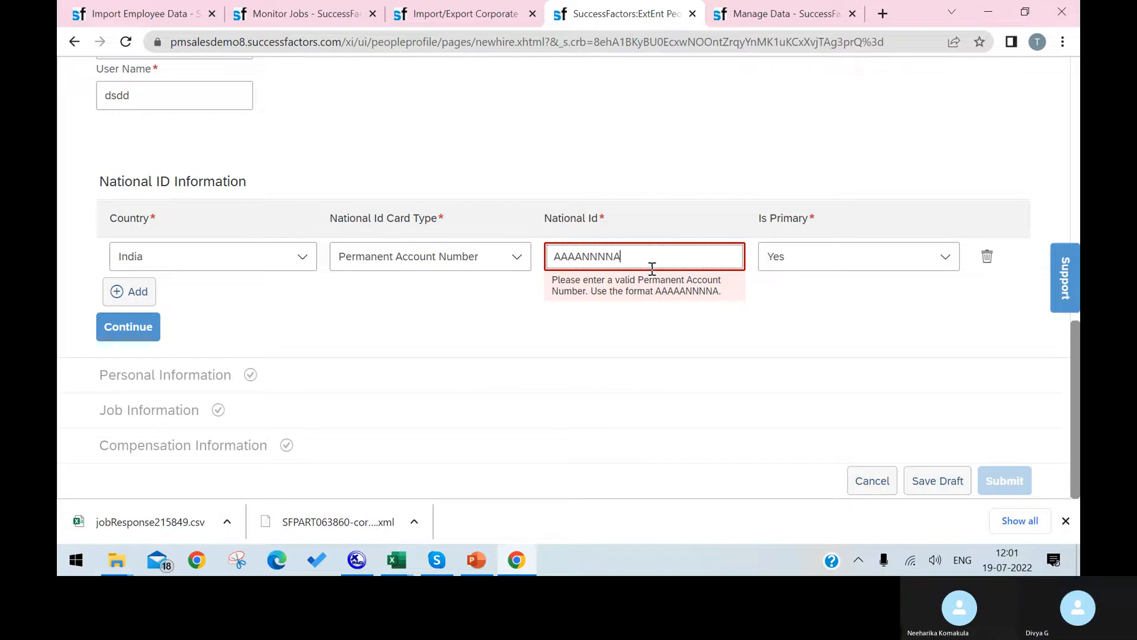
drag(597, 259, 569, 259)
click(629, 258)
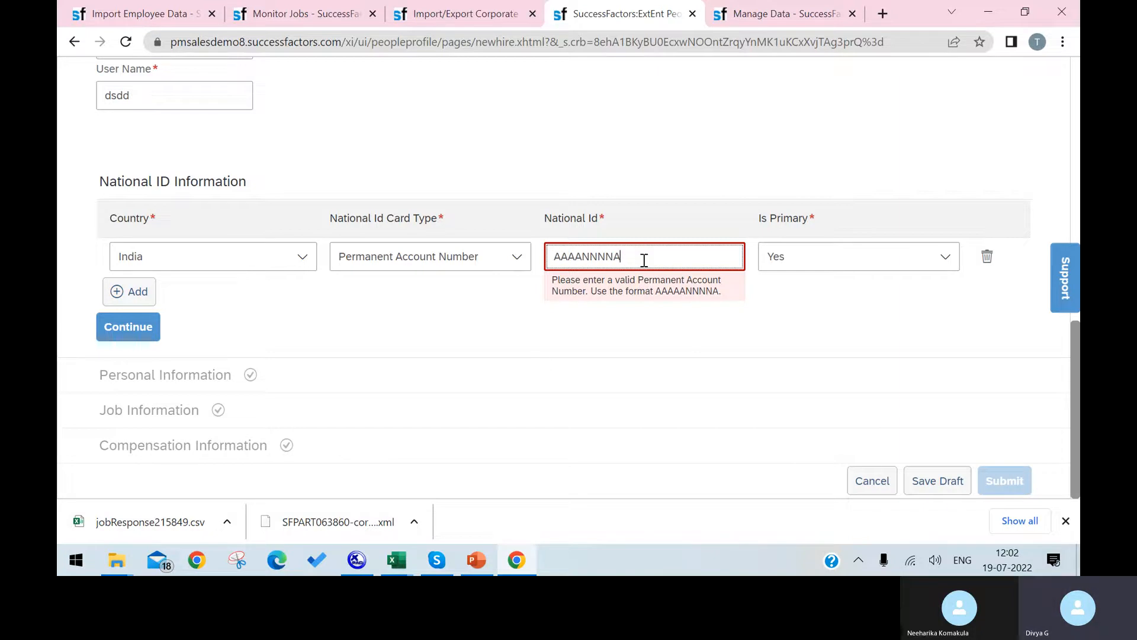
key(ctrl+a)
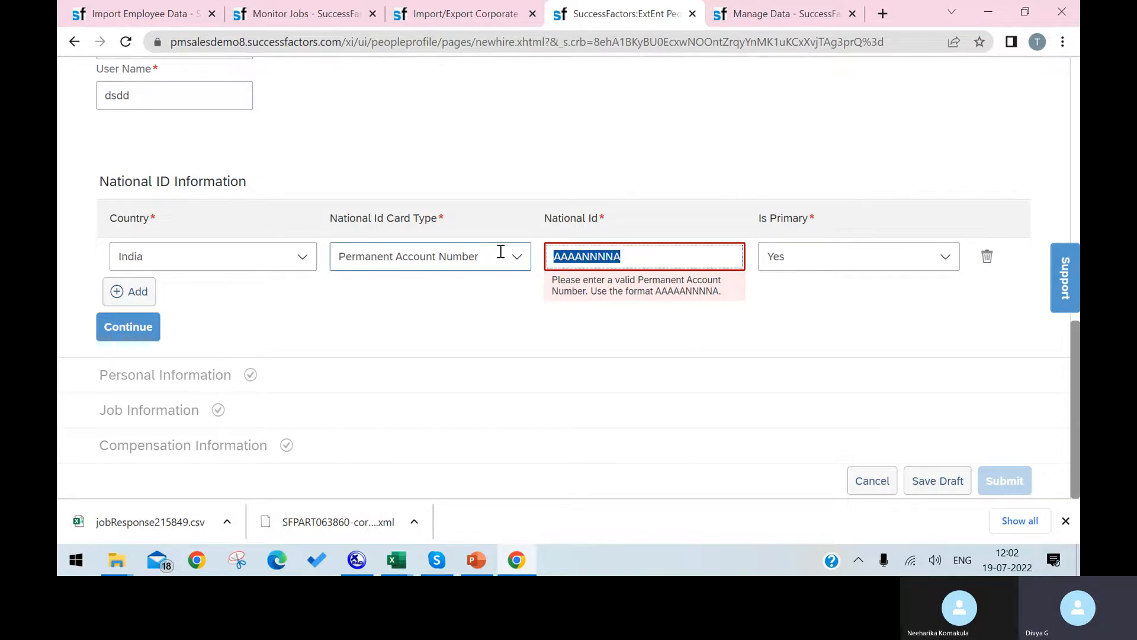
text(BN)
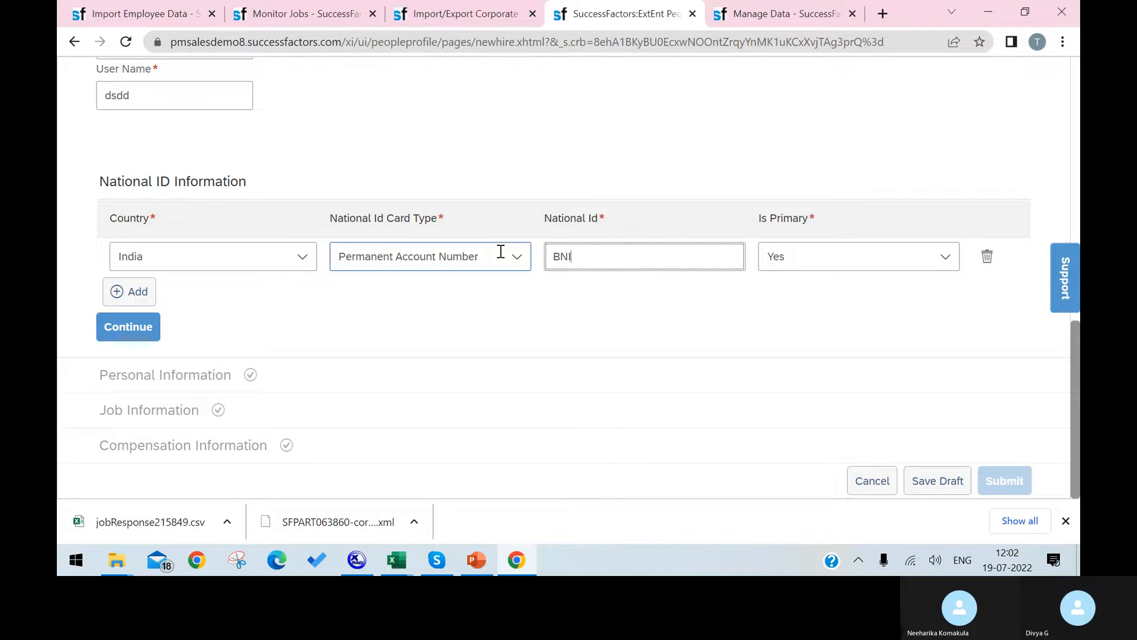
text(IPH12NJ)
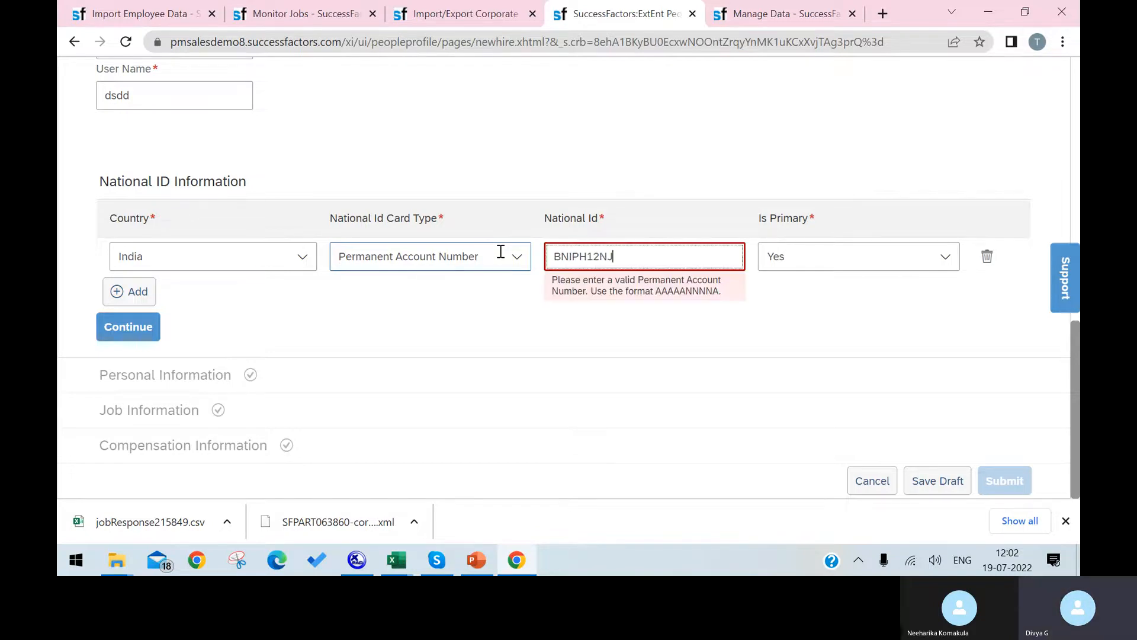
key(BackSpace)
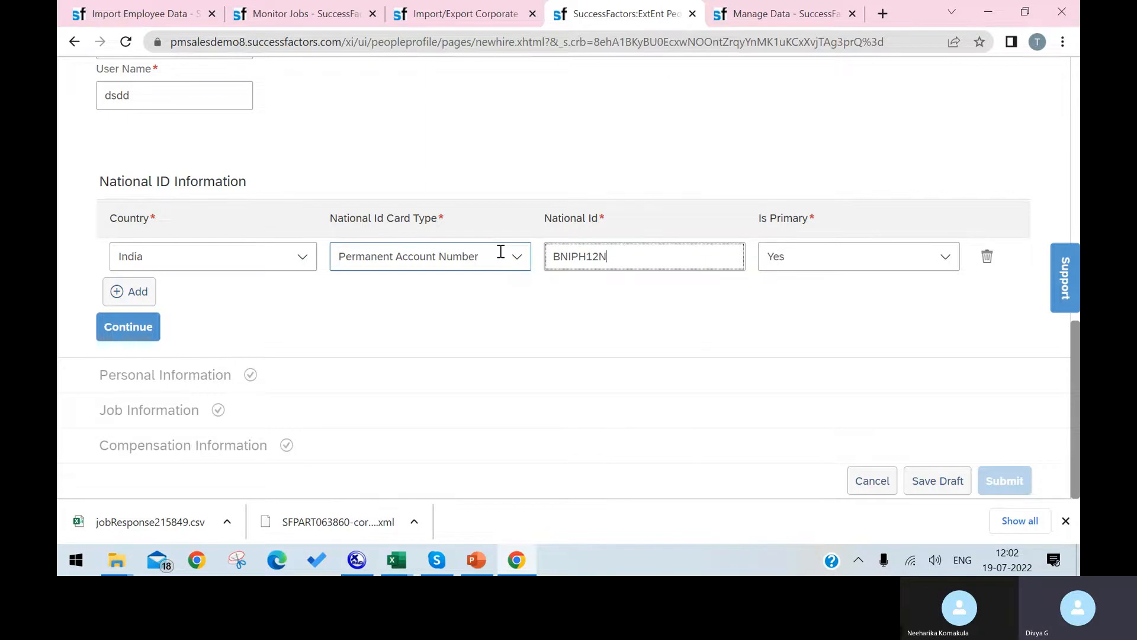
scroll(236, 101, up, 1)
click(131, 409)
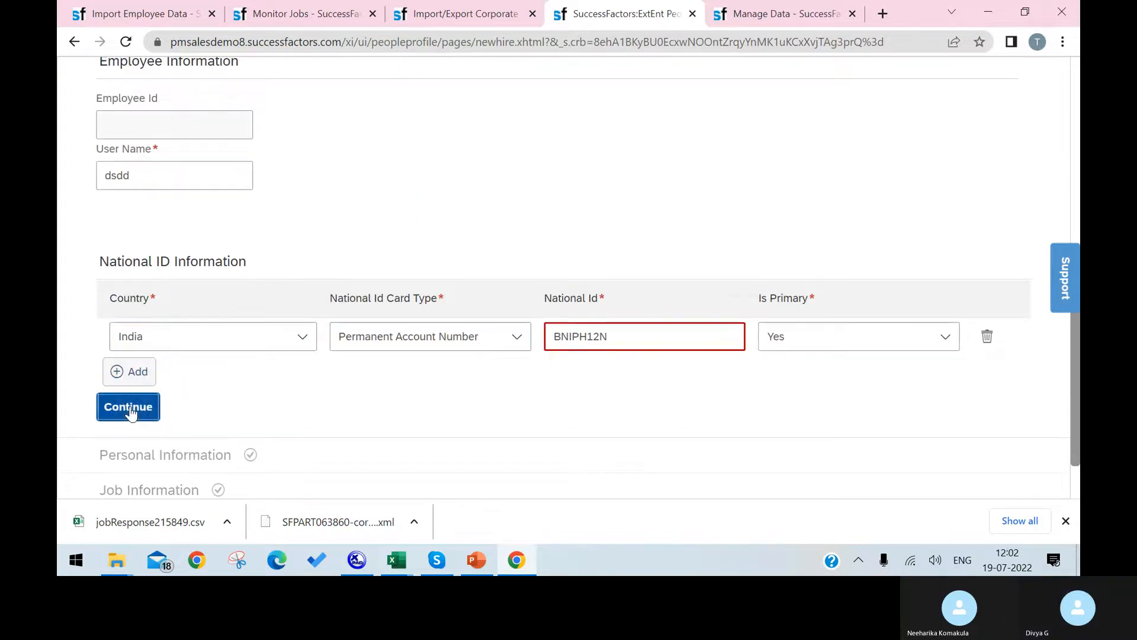
click(763, 319)
Insert one more letter into the ID and retry, dismissing the repeated PAN format error.
click(585, 335)
text(S)
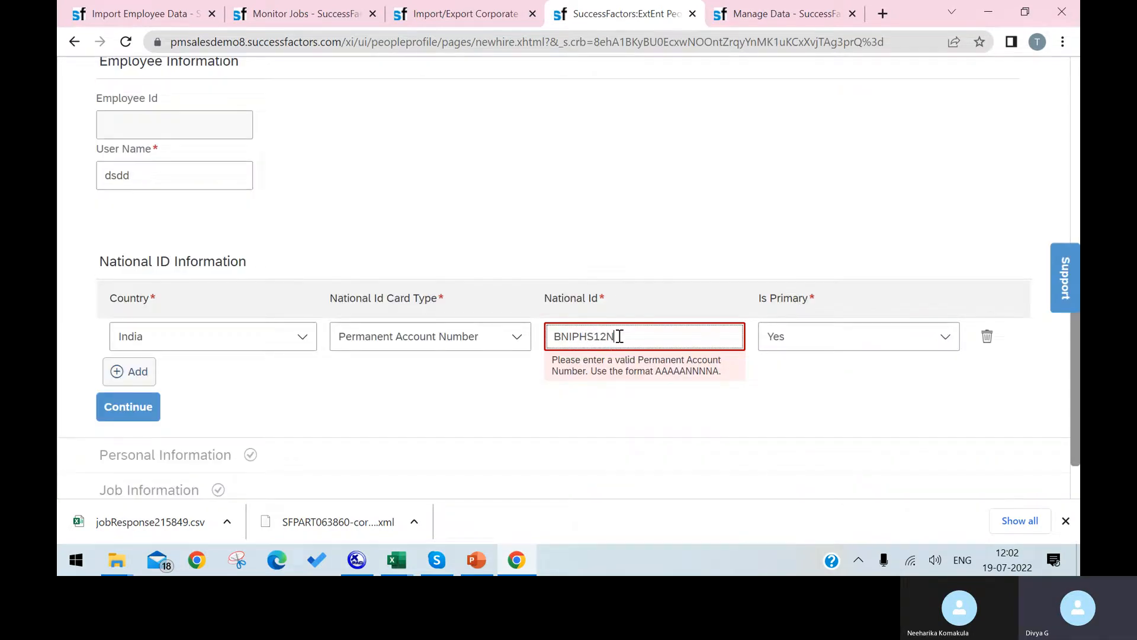
click(121, 404)
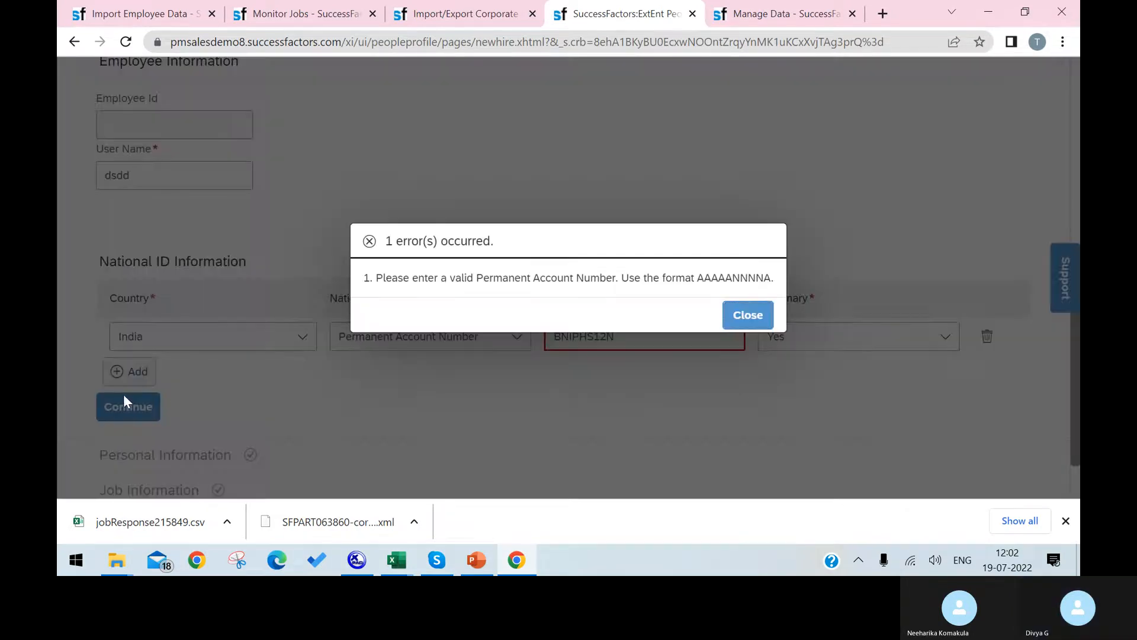
click(746, 315)
Switch the card type to Aadhar Number, enter a numeric ID, and retry Continue.
scroll(624, 414, down, 2)
click(729, 266)
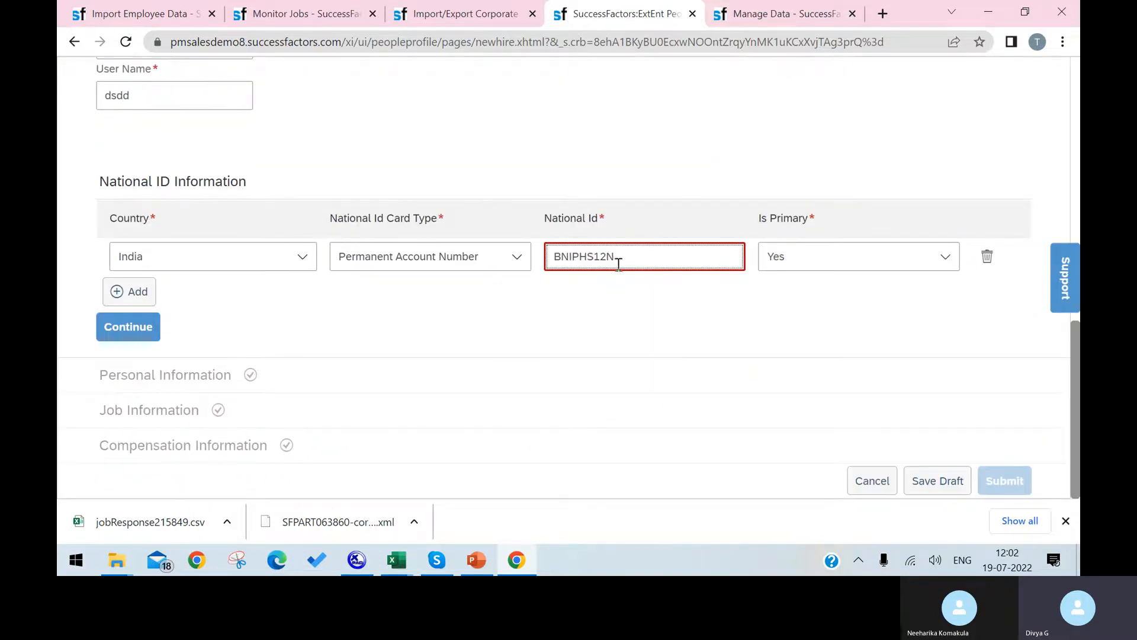
drag(630, 259, 480, 243)
click(506, 261)
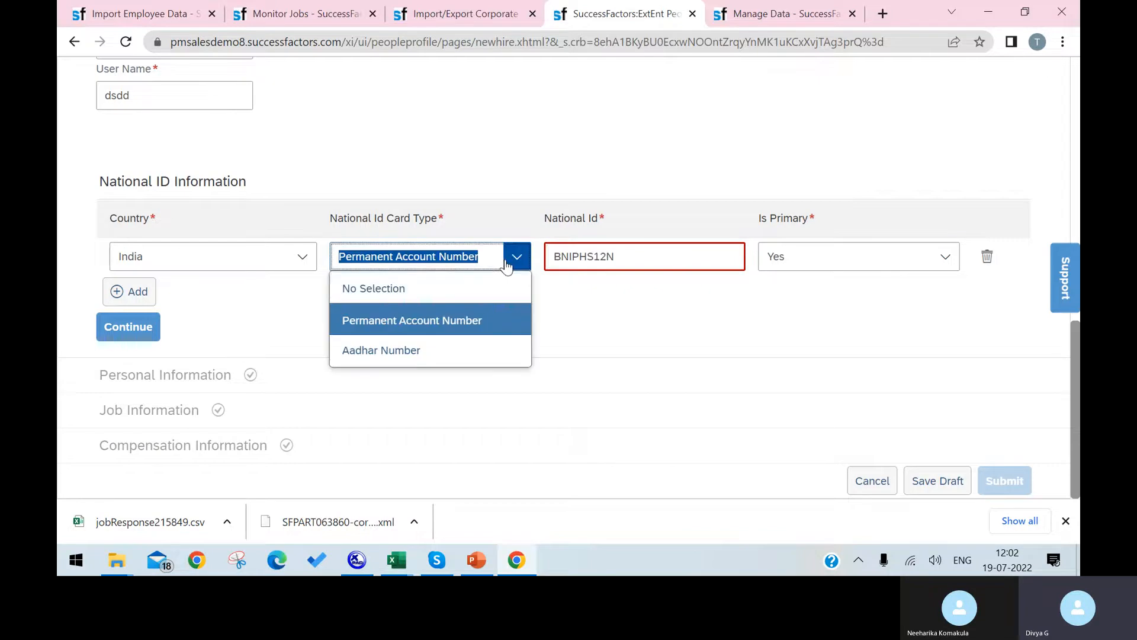
click(456, 352)
click(635, 258)
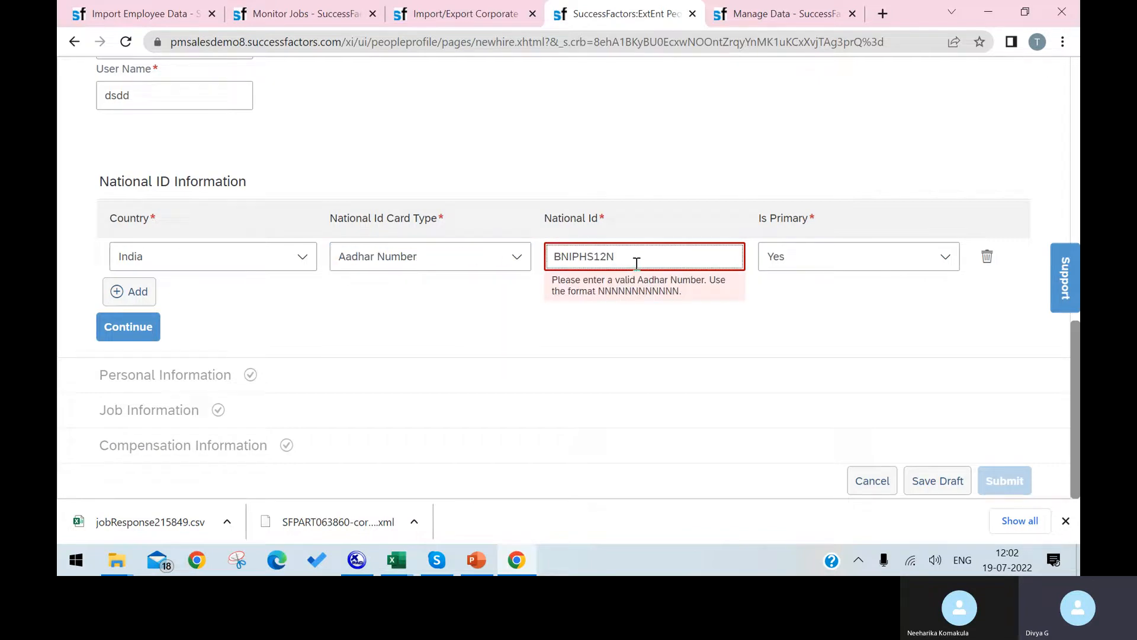
double_click(636, 262)
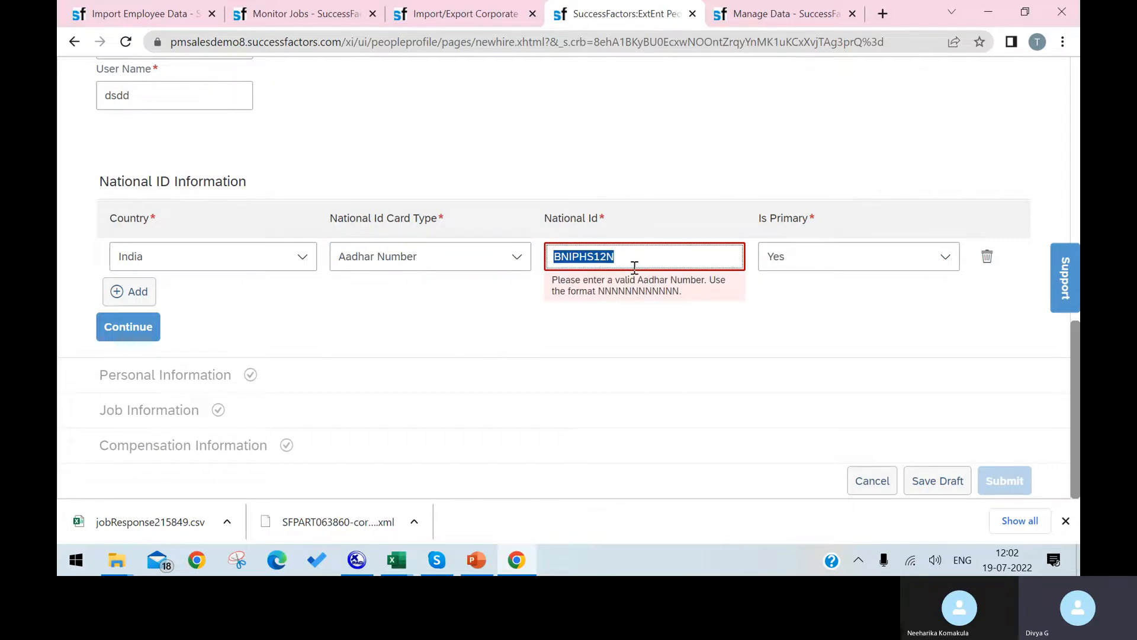
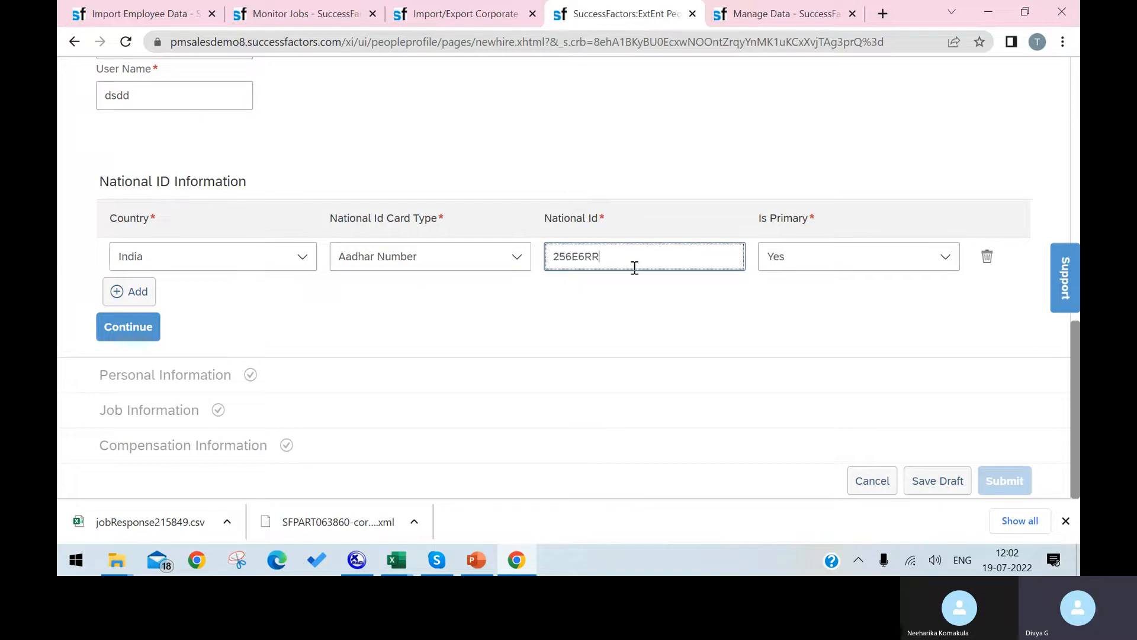
key(BackSpace)
key(BackSpace)
key(BackSpace)
key(BackSpace)
key(BackSpace)
click(132, 328)
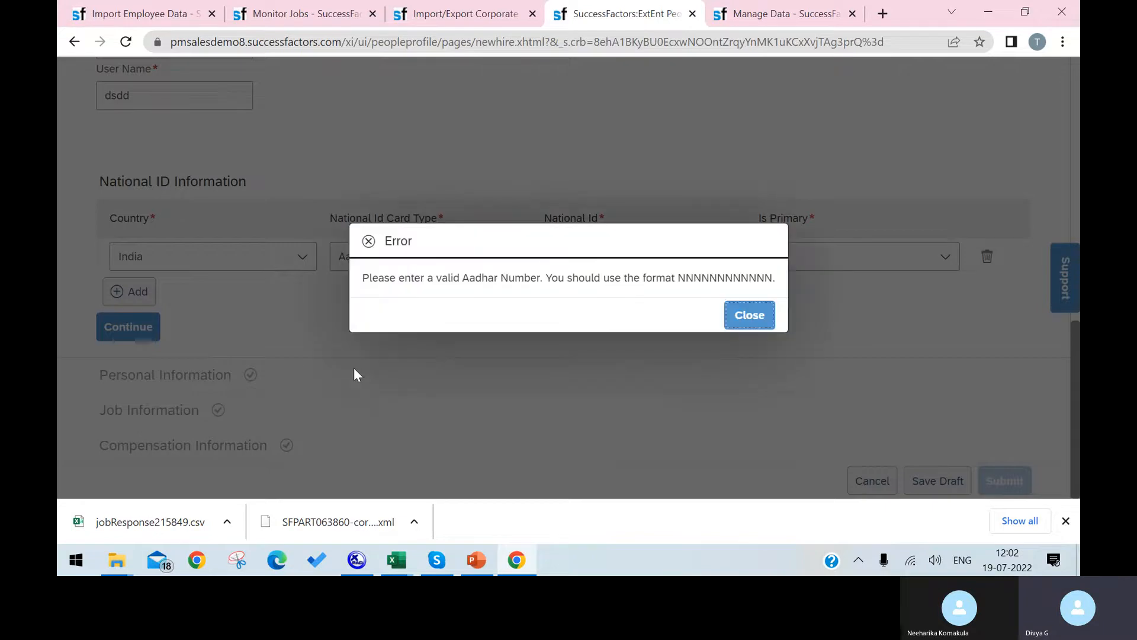
click(764, 317)
click(155, 329)
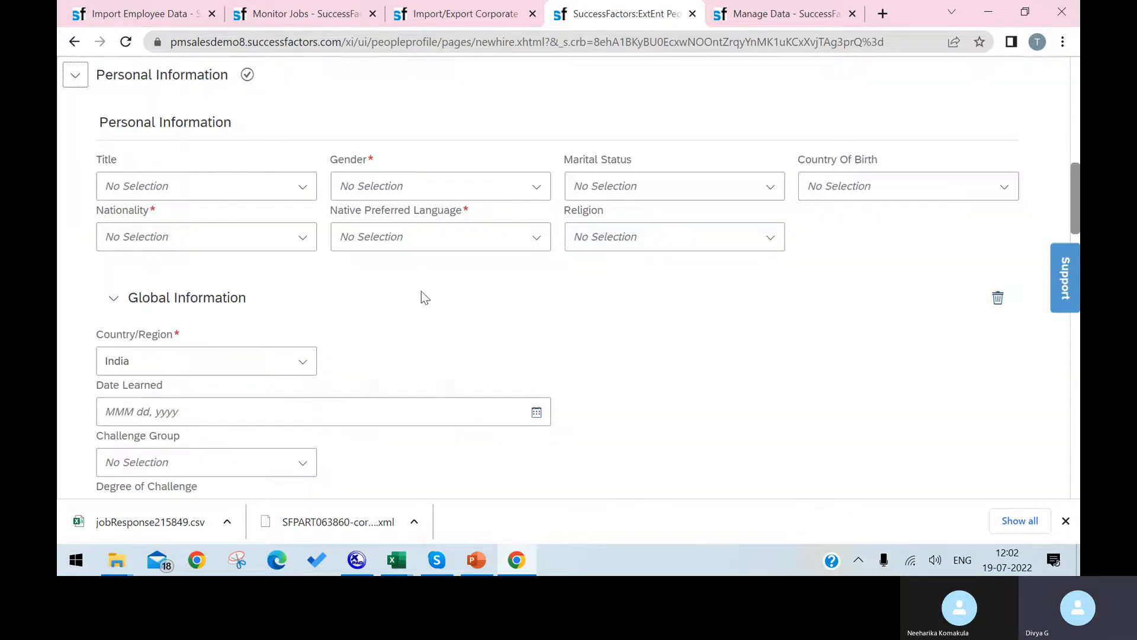
scroll(432, 323, up, 15)
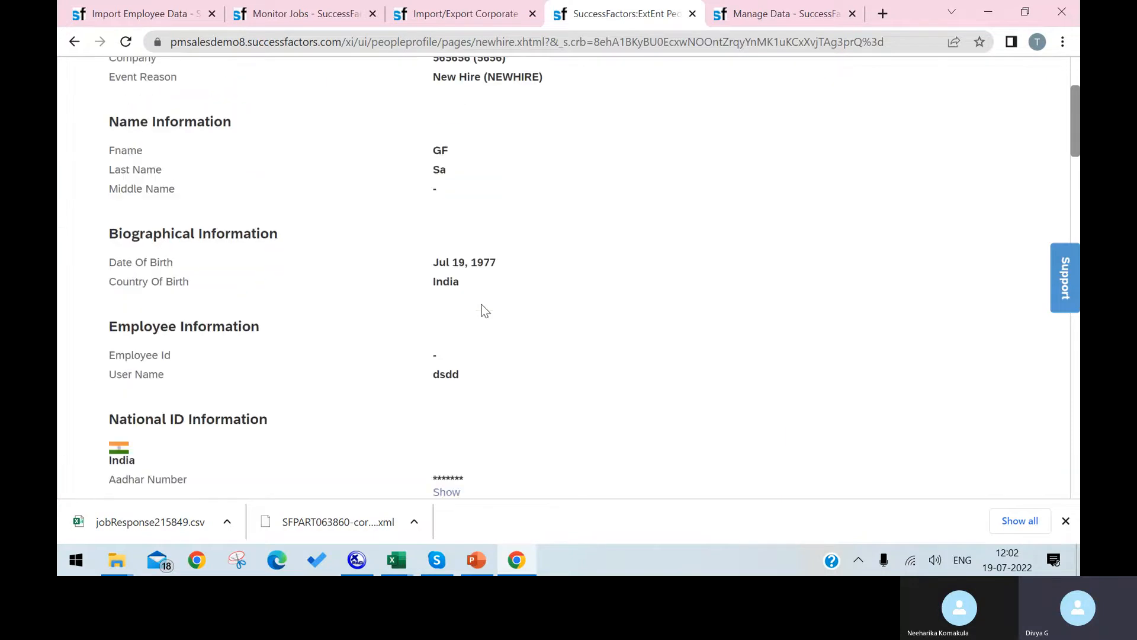
scroll(485, 289, down, 15)
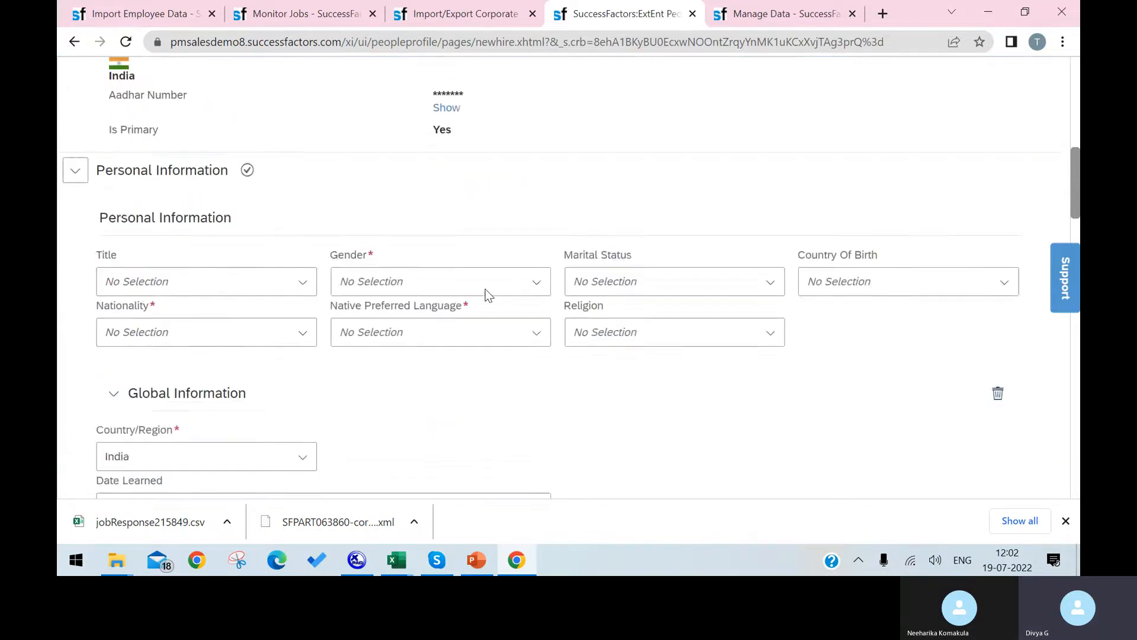
scroll(486, 290, down, 15)
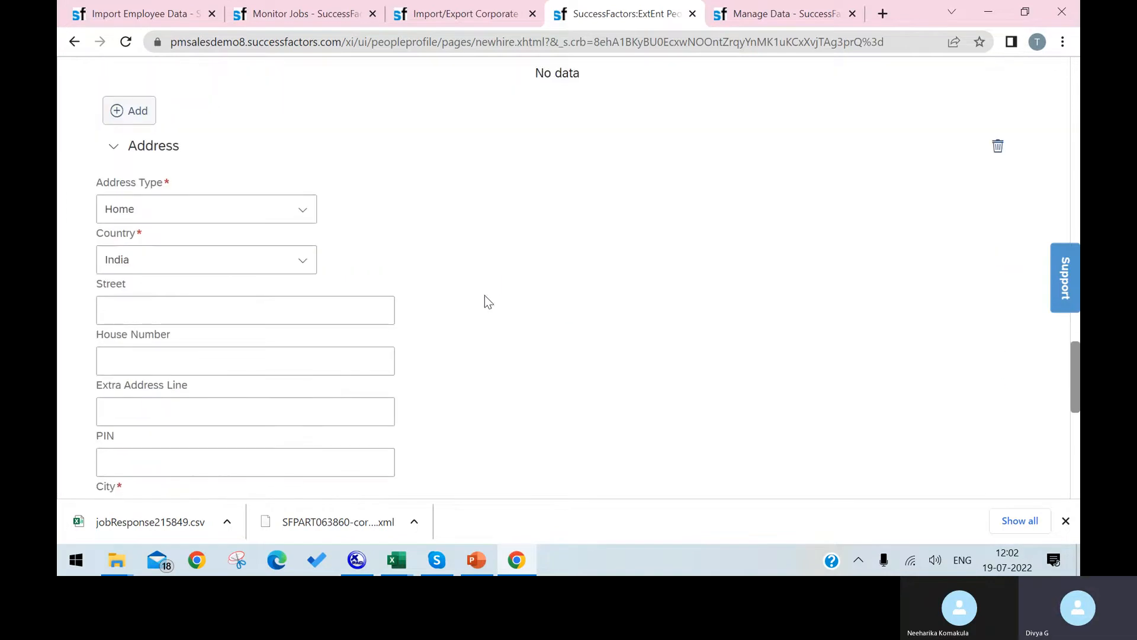
scroll(500, 320, down, 10)
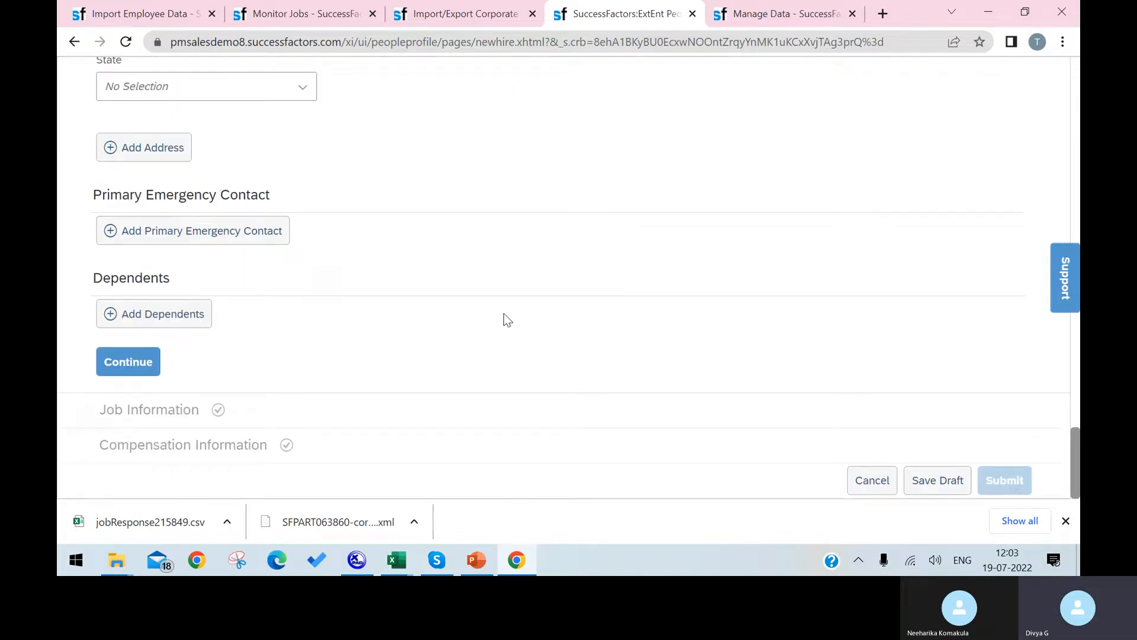
scroll(508, 316, up, 20)
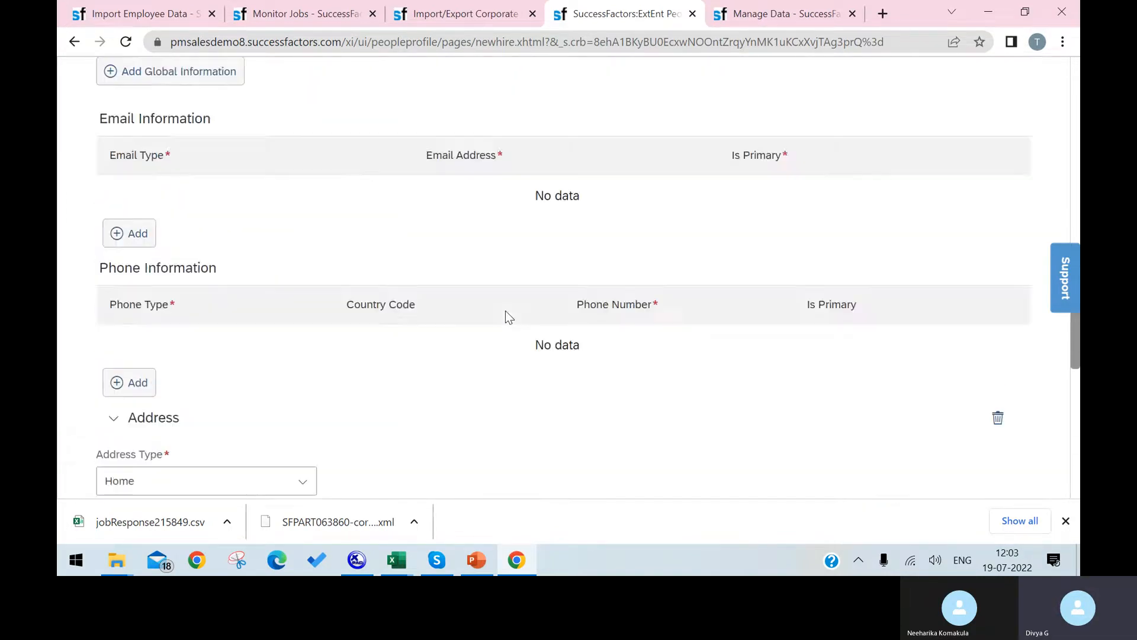
scroll(507, 317, up, 8)
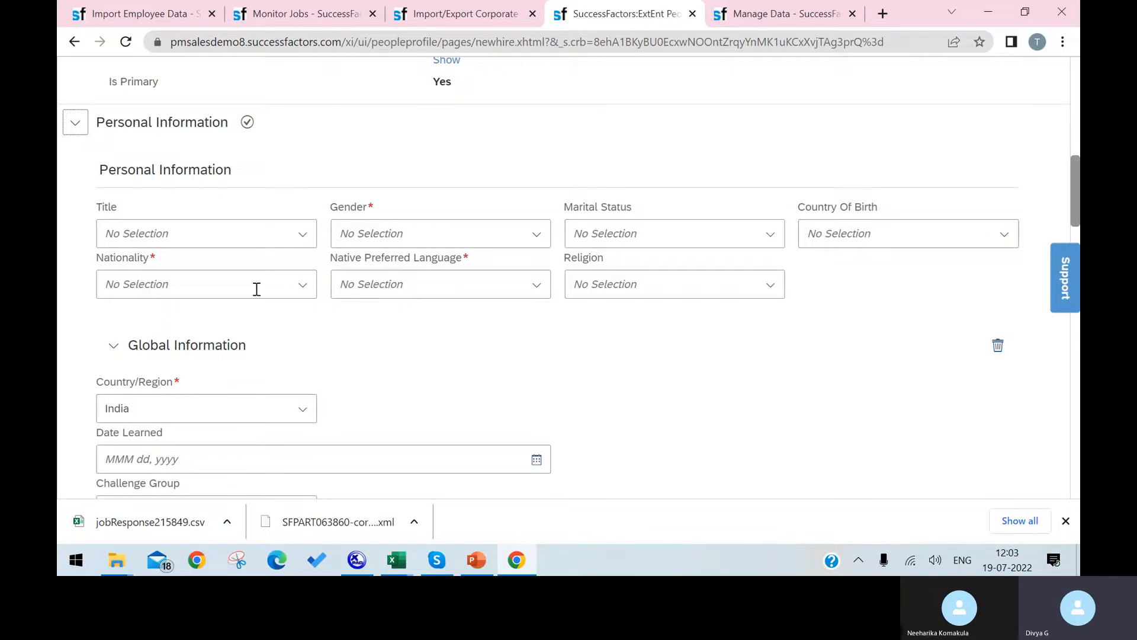
click(396, 560)
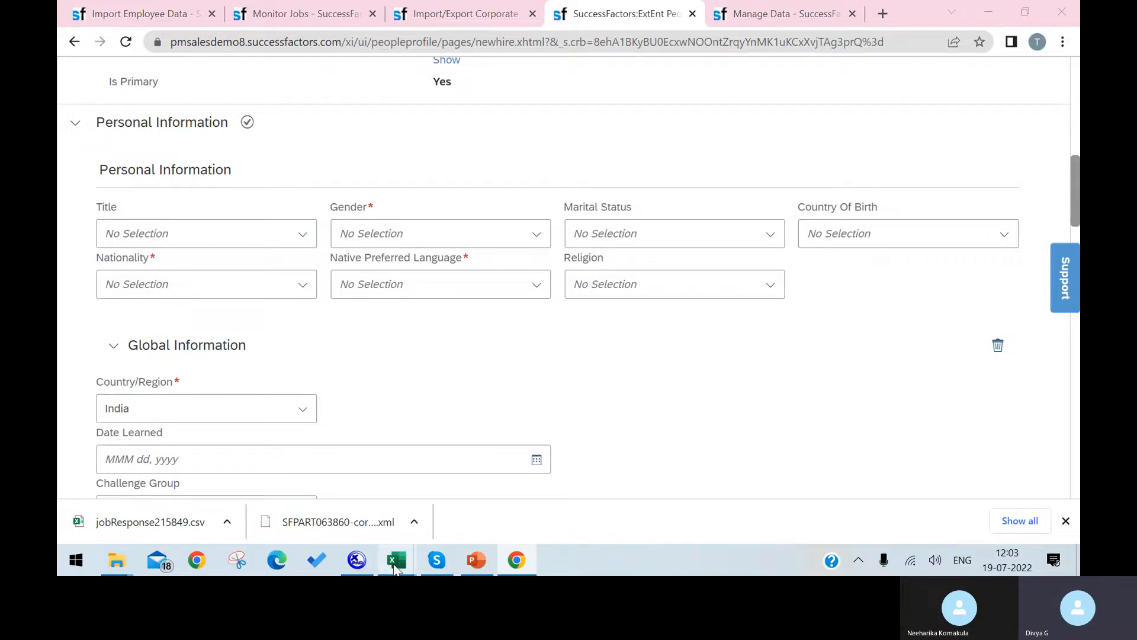
In the BasicUserInfoImportTemplate workbook, enter status A in cells A3, A4 and A5.
mouse_move(954, 466)
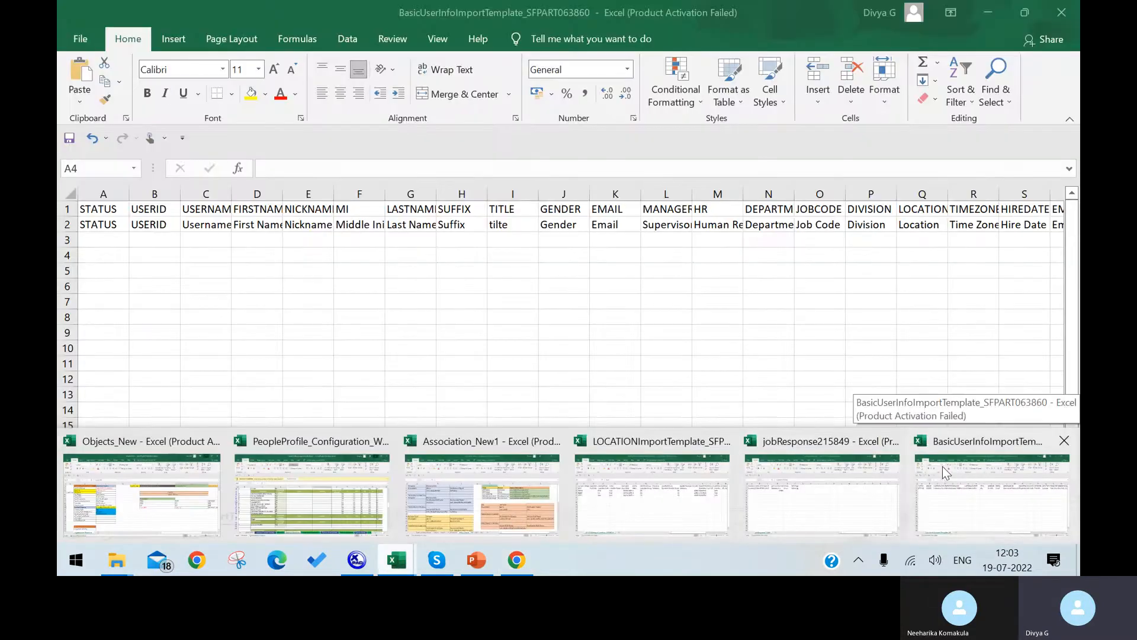
click(938, 464)
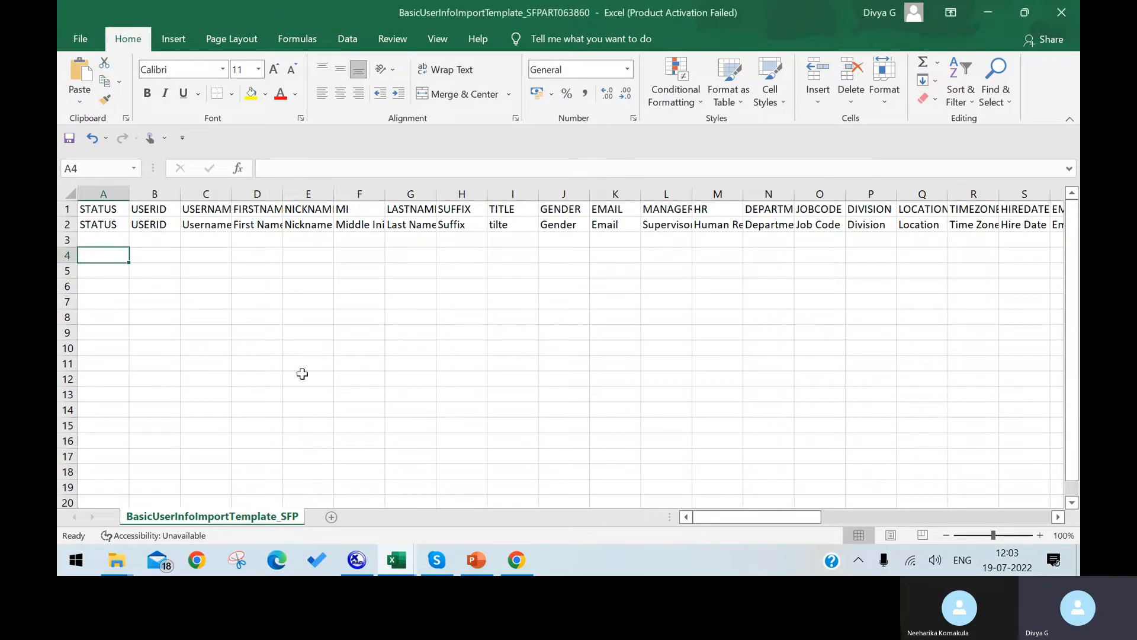
drag(746, 517, 223, 545)
click(106, 239)
double_click(107, 239)
text(AA)
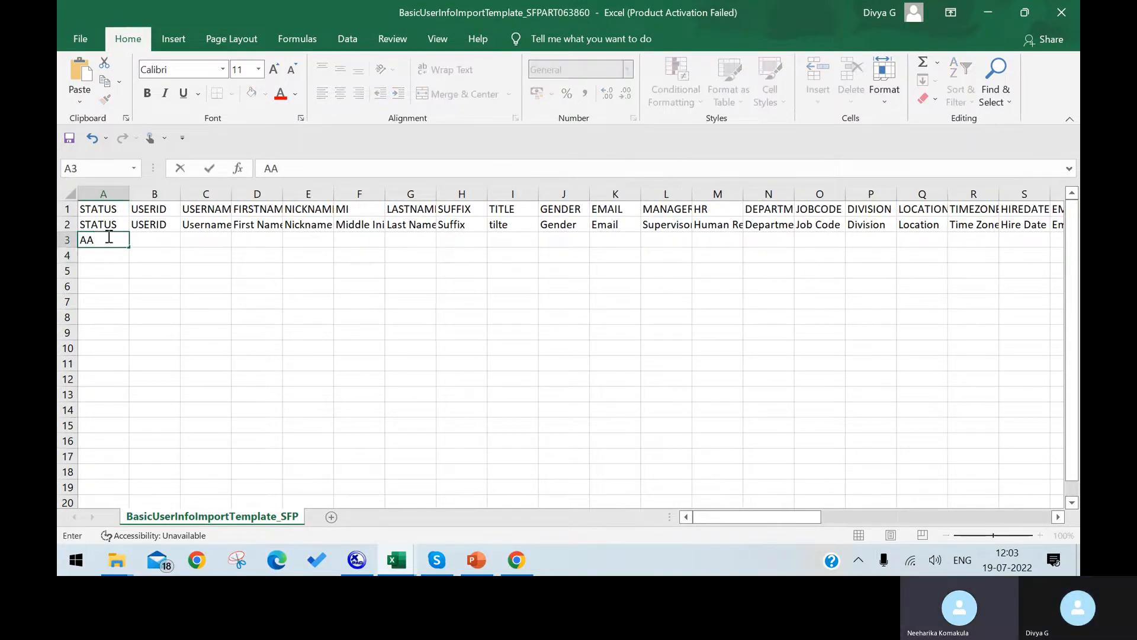
key(BackSpace)
key(Return)
text(A)
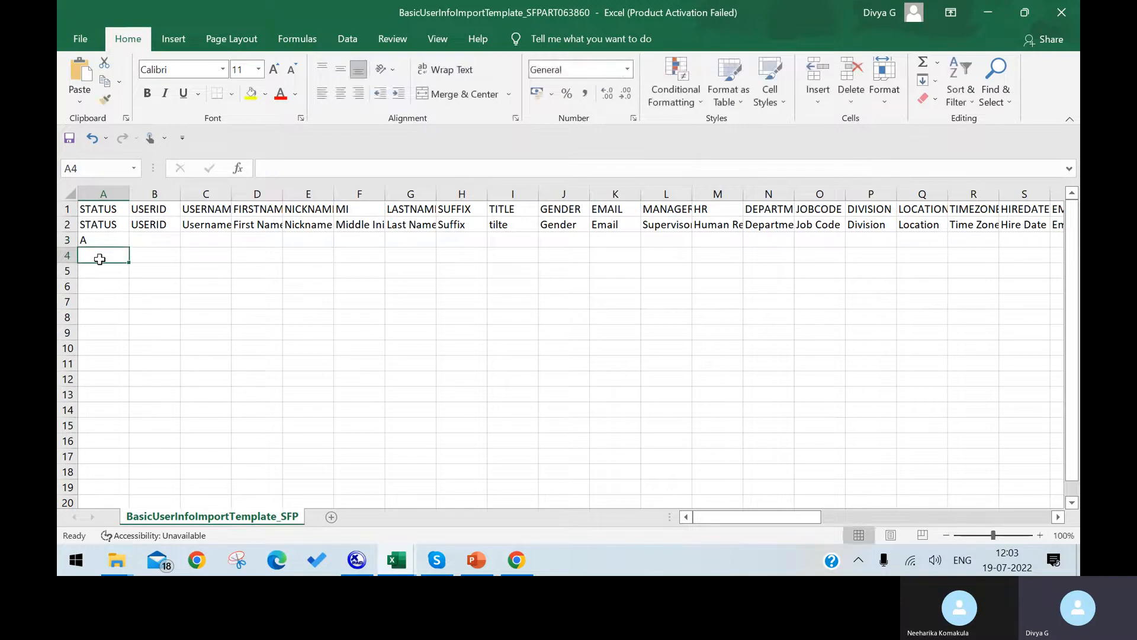
key(Return)
text(A)
Widen column B and enter user IDs SAD, ASAS and ASD in B3:B5.
click(166, 237)
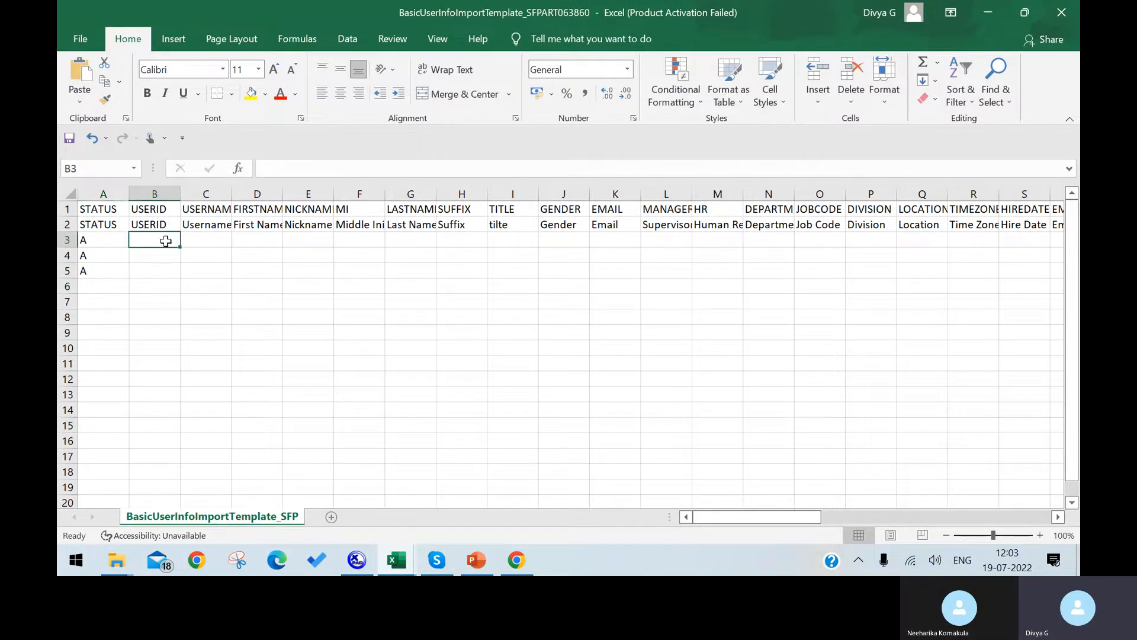
drag(180, 194, 196, 194)
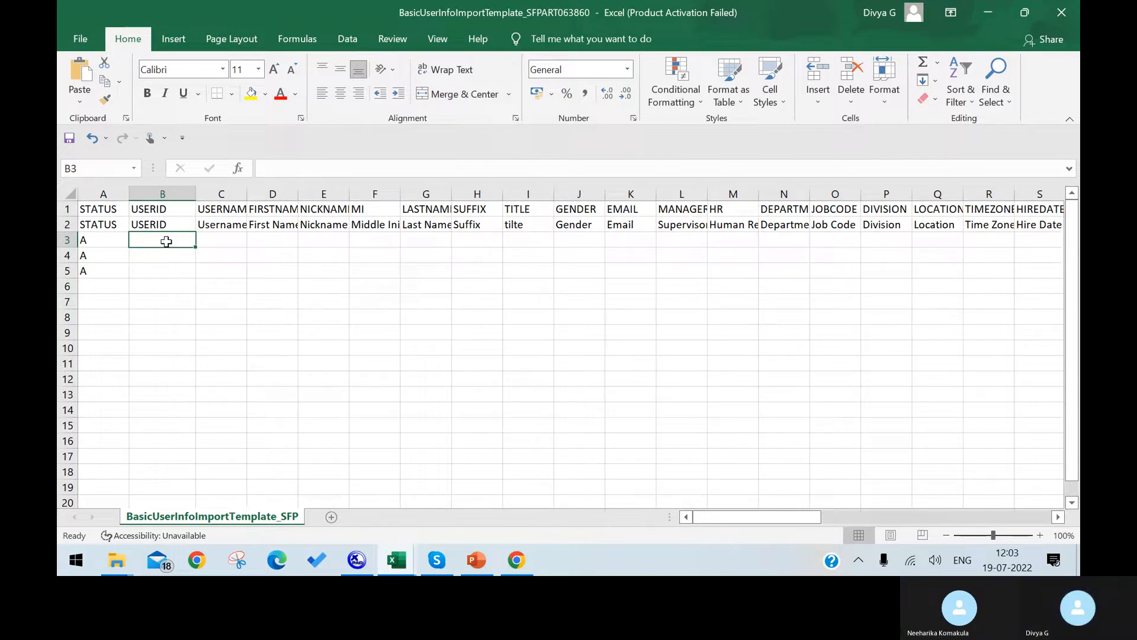
text(SAD)
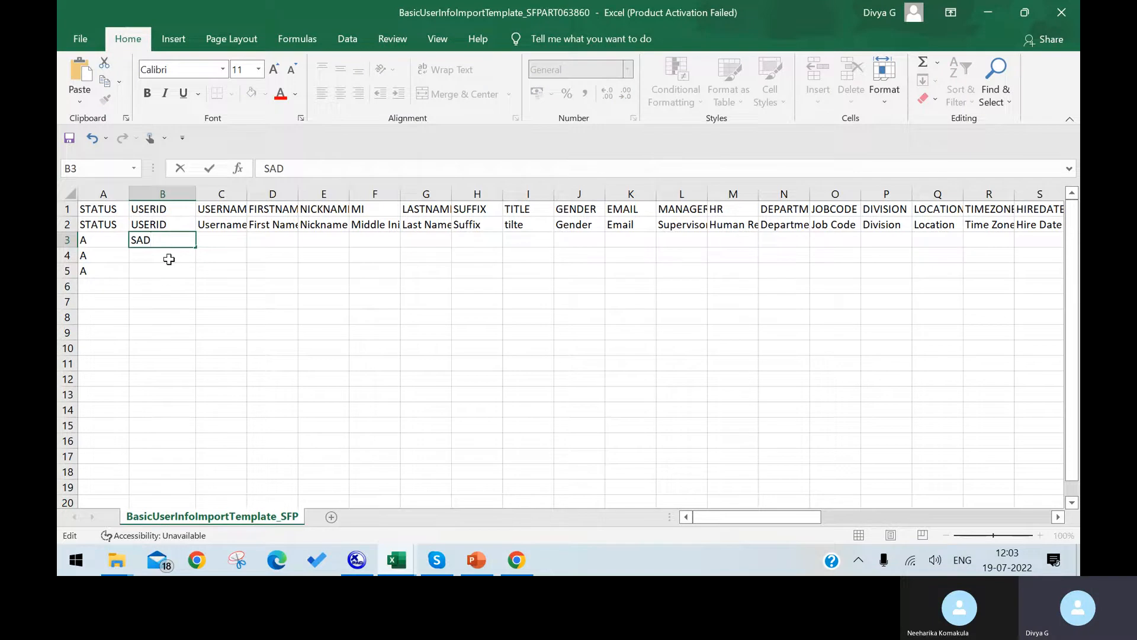
click(167, 259)
text(ASAS)
click(170, 273)
text(ASD)
click(205, 286)
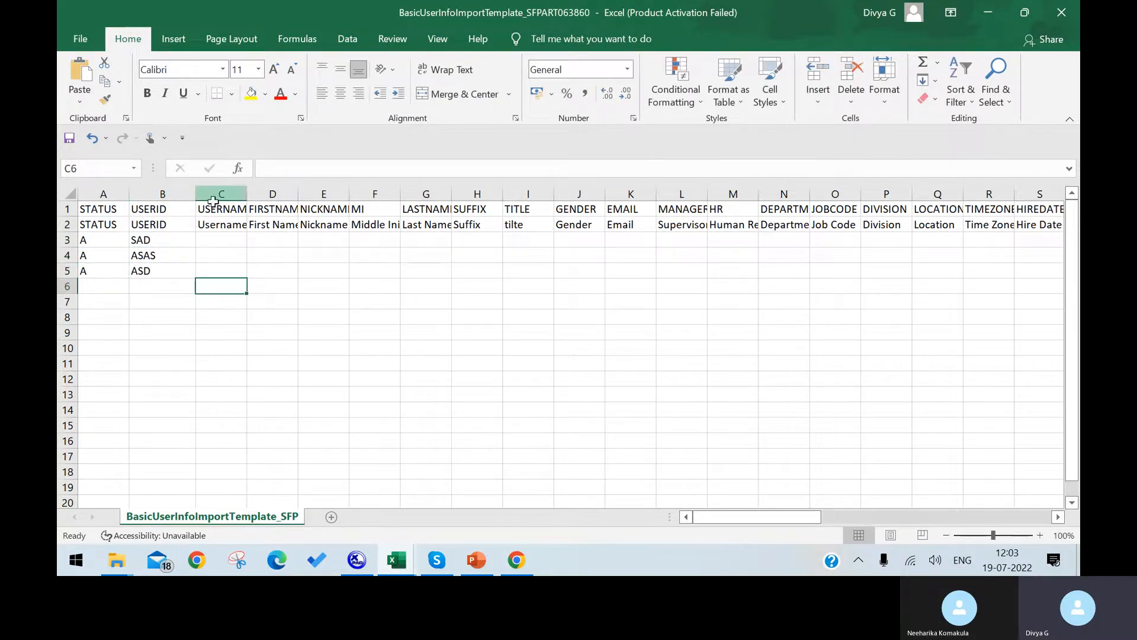
Autofit column C and enter usernames AD, ASD and ASD in C3:C5.
double_click(242, 193)
click(242, 245)
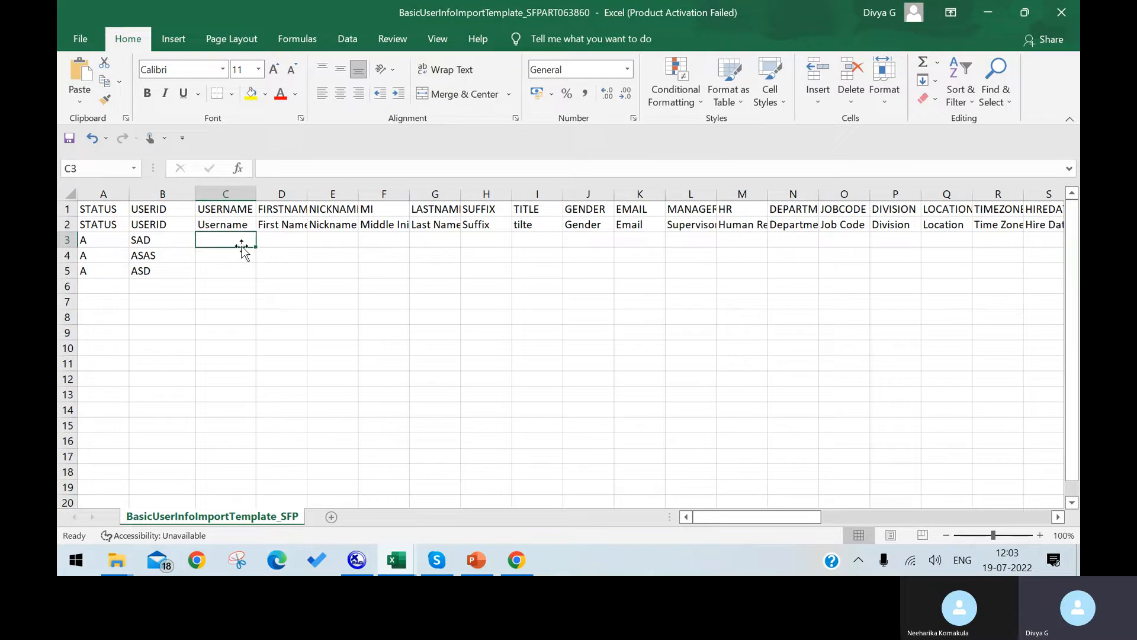
text(AD)
key(Return)
text(ASD)
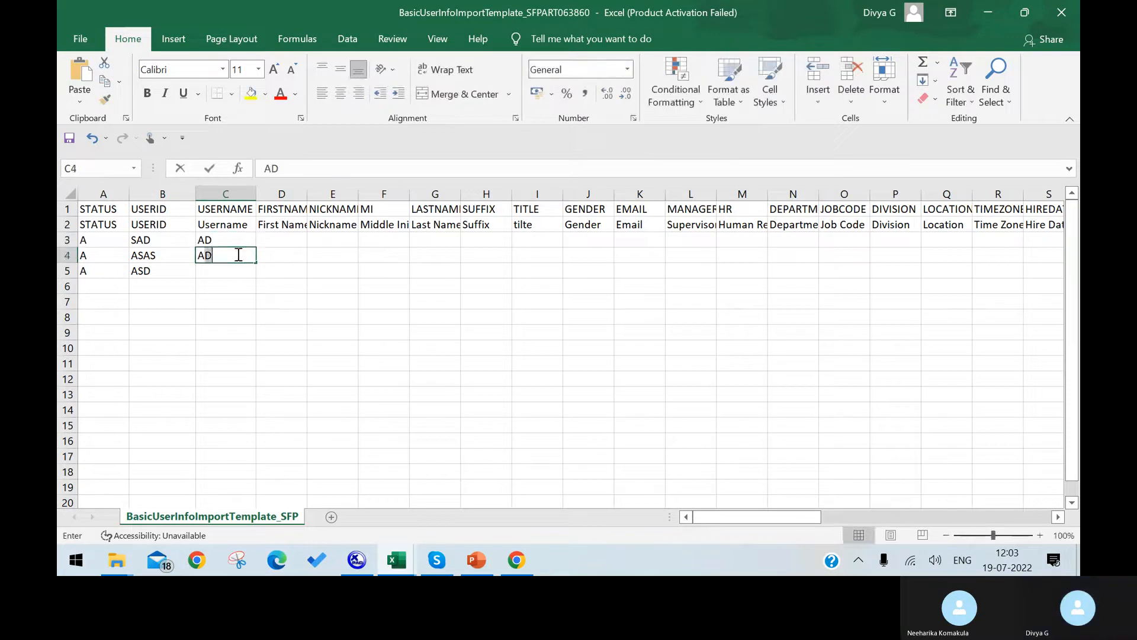
key(Return)
text(ASD)
Enter first names ASDAF, SAFAF and ASFAFS in D3:D5.
click(268, 240)
text(ASDAF)
click(268, 255)
text(SAFAF)
click(270, 270)
text(ASFAFS)
click(315, 273)
Enter nickname A in E3 and last names ASFDVXC, DCVDV and DXVV in G3:G5.
click(320, 240)
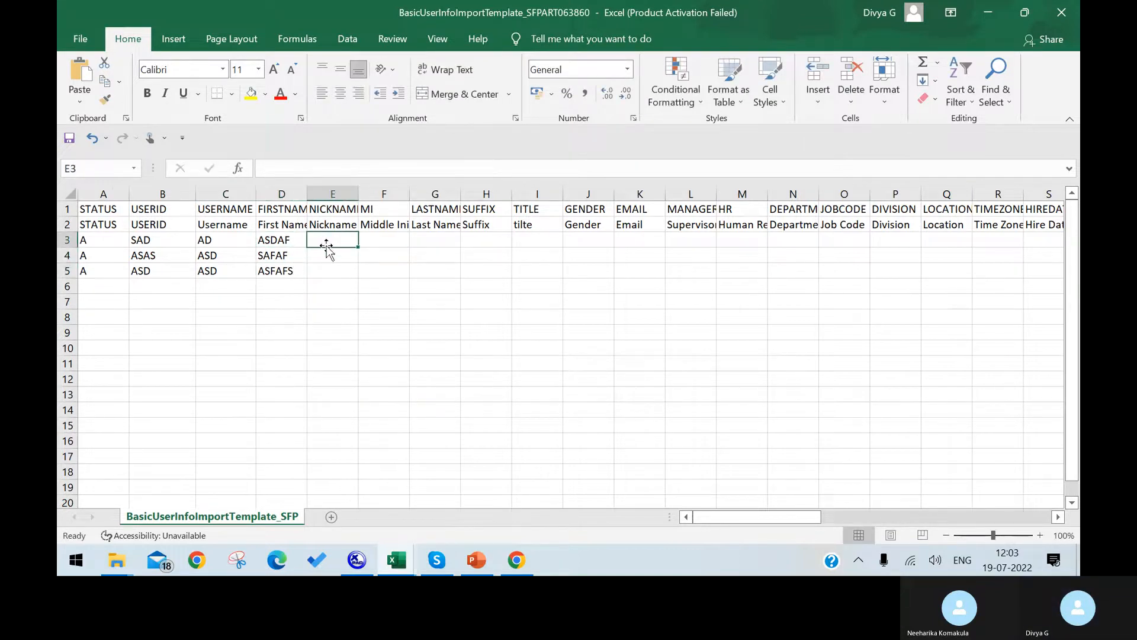
text(A)
click(332, 193)
click(390, 228)
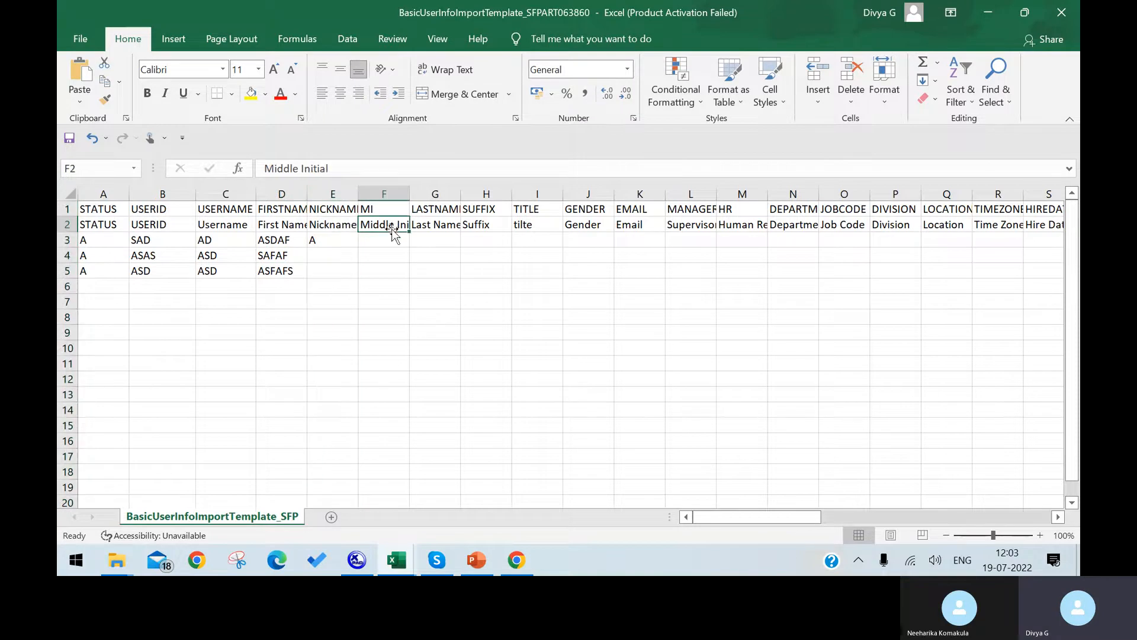
click(453, 240)
text(ASFDVXC)
click(444, 255)
text(DCVDV)
click(430, 271)
text(DXVV)
key(Return)
Enter title MANAGER in I3, widen column I, and fill it down to I5.
click(552, 243)
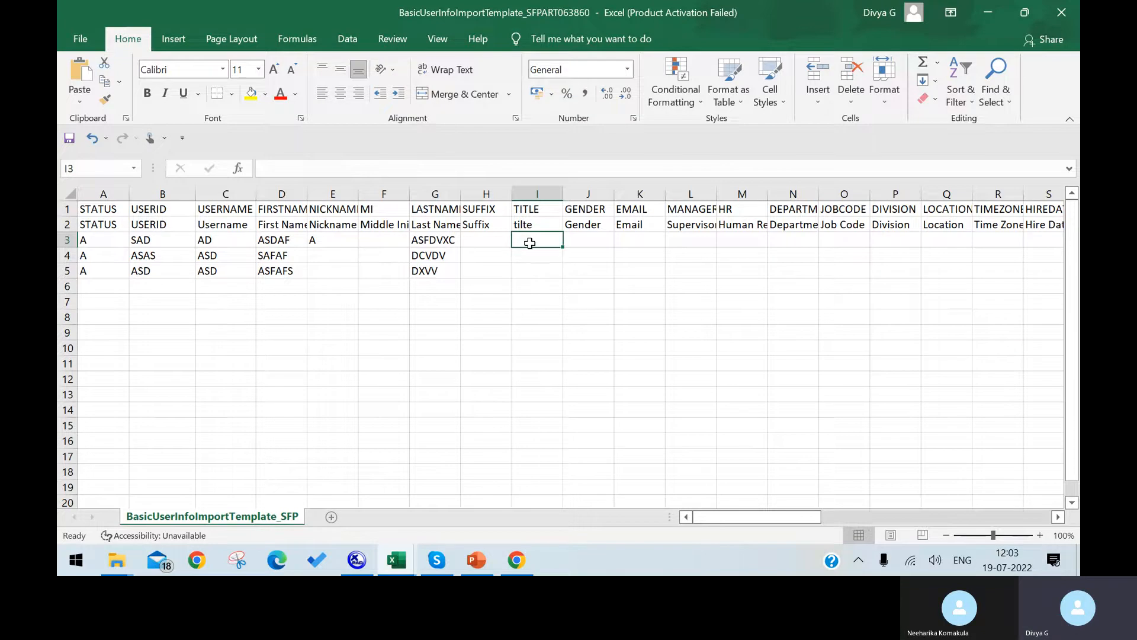
text(AGER)
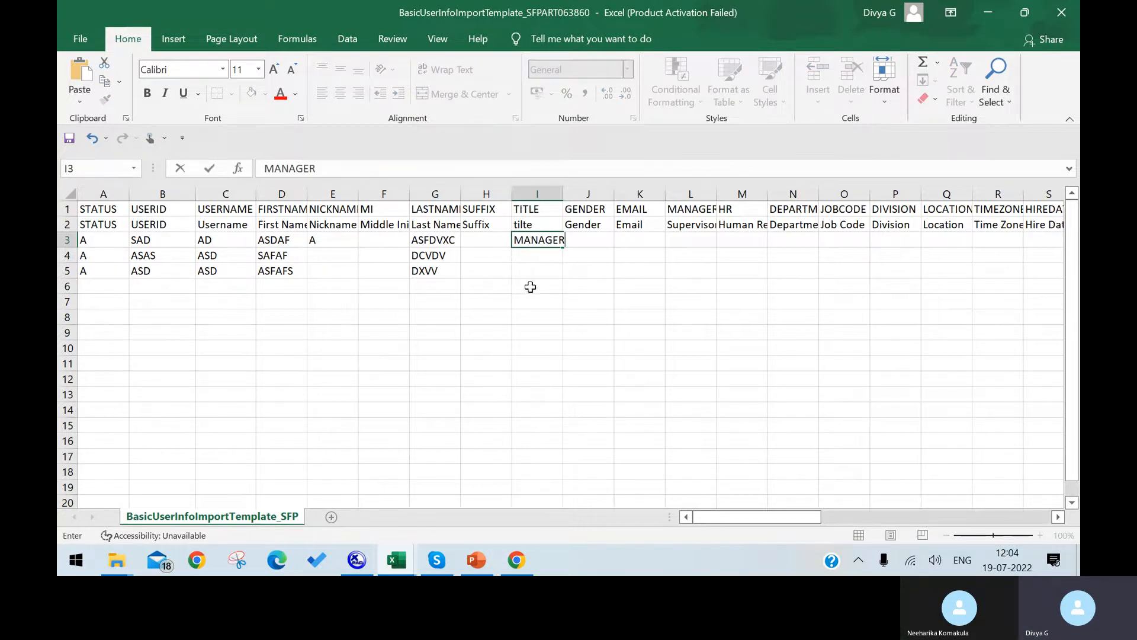
click(533, 301)
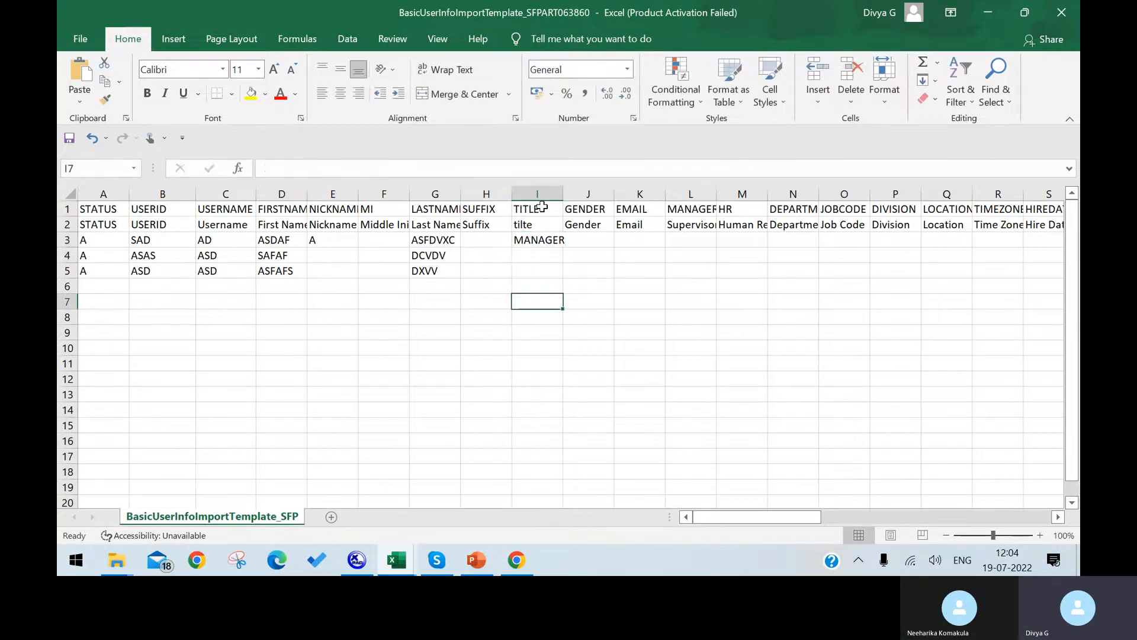
drag(563, 194, 596, 195)
click(561, 244)
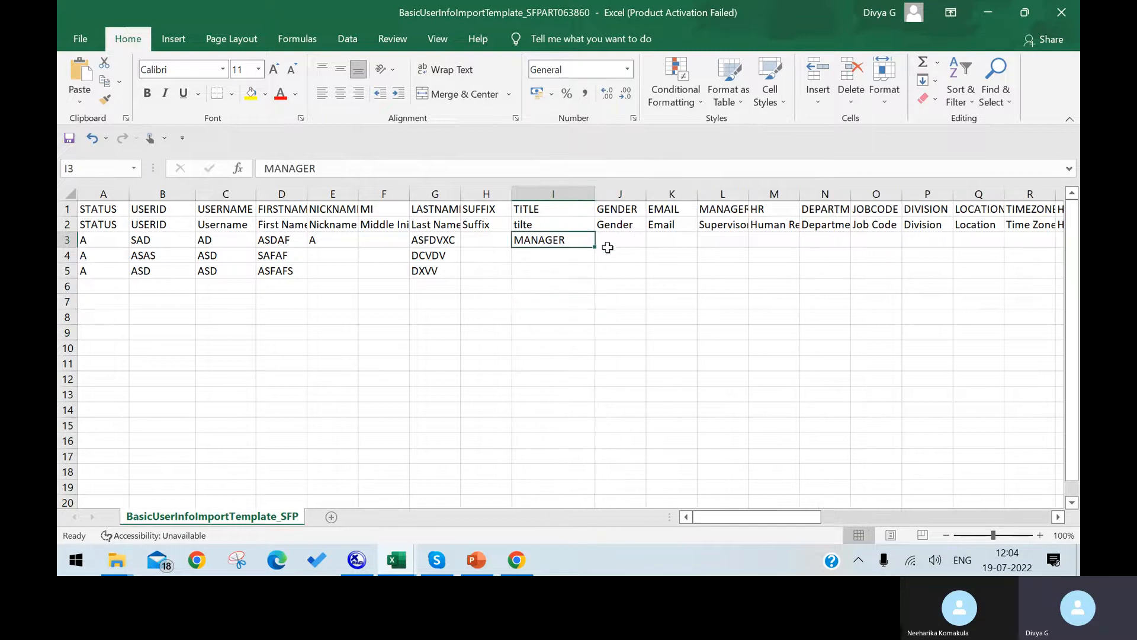
drag(595, 248, 585, 277)
click(560, 256)
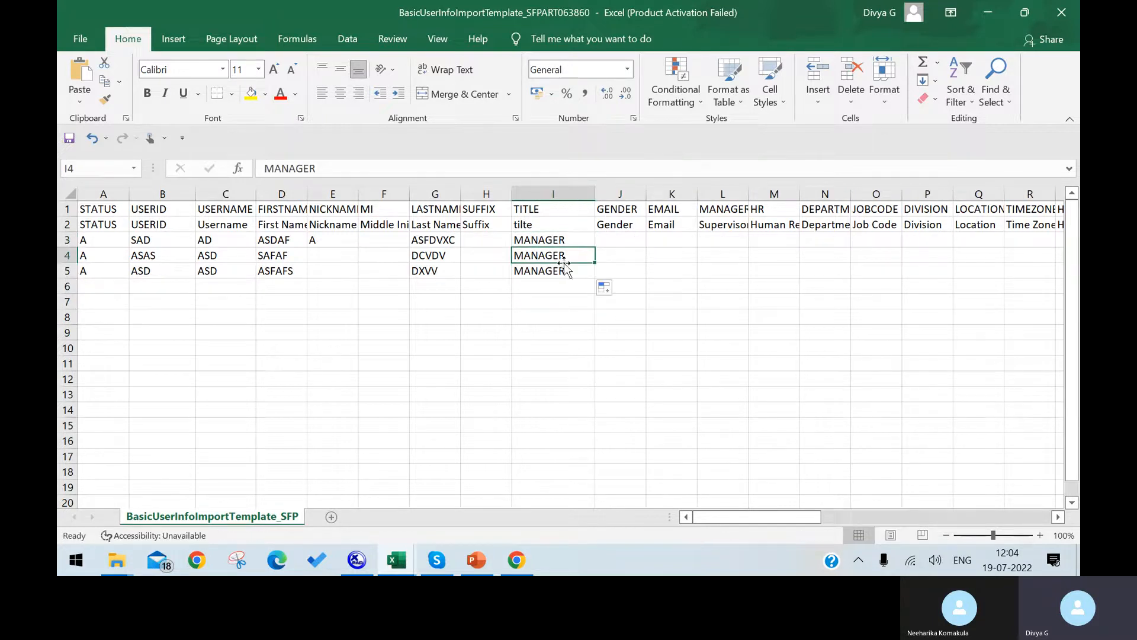
Enter gender F in J3, J4 and J5.
click(616, 243)
text(F)
key(Return)
text(F)
key(Return)
text(F)
click(654, 254)
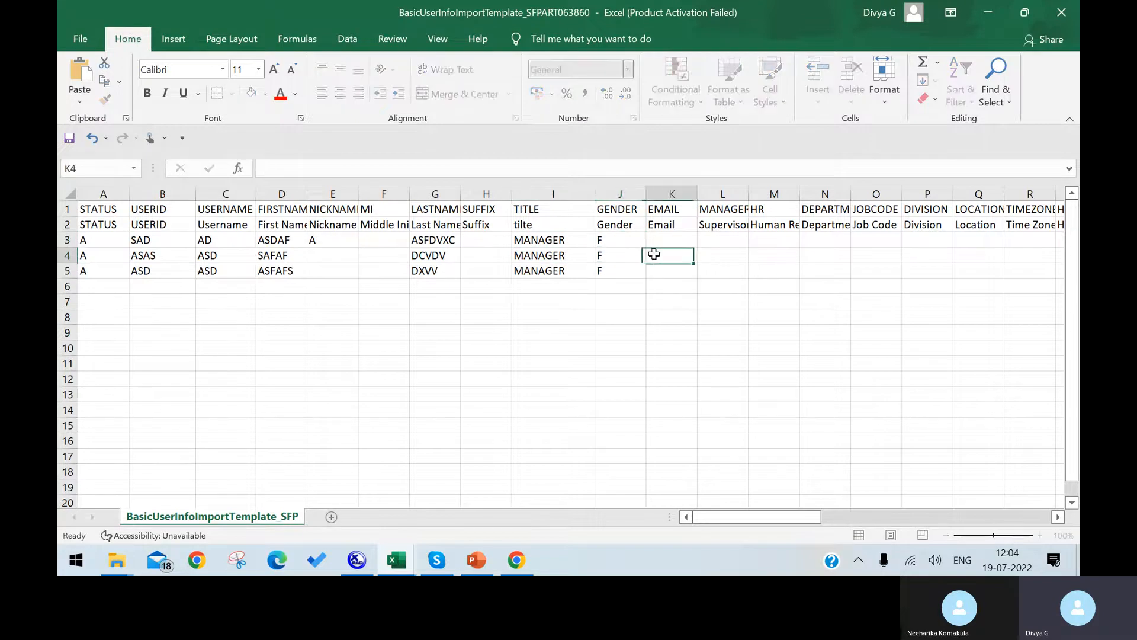
Autofit the EMAIL and MANAGER columns K and L, then review the remaining columns.
click(673, 237)
double_click(697, 190)
click(697, 191)
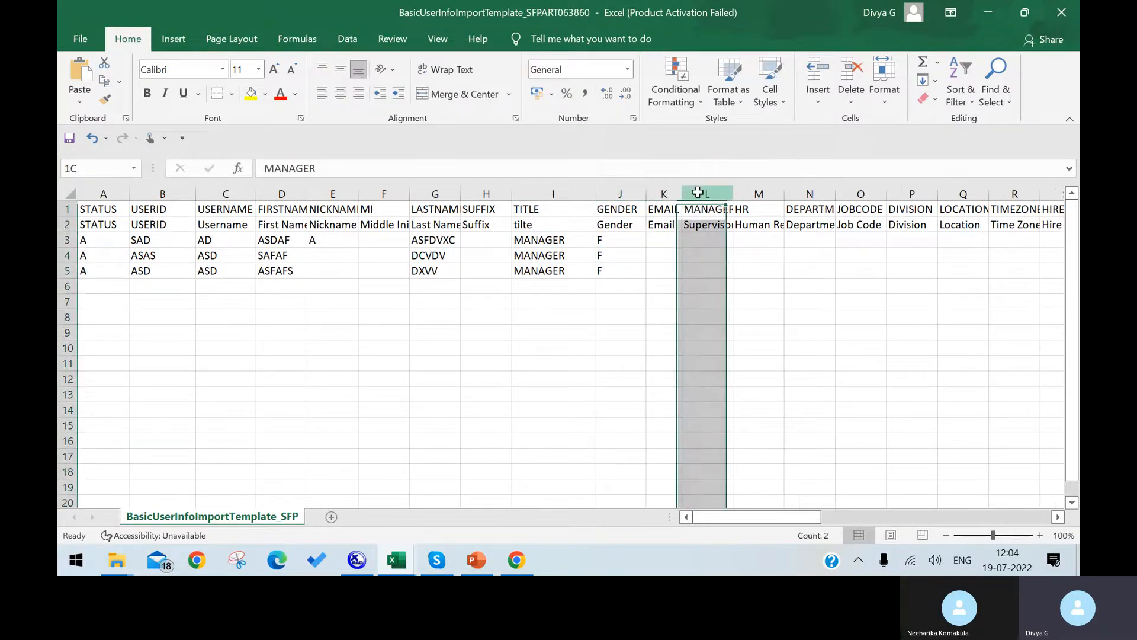
click(678, 243)
click(712, 238)
double_click(733, 197)
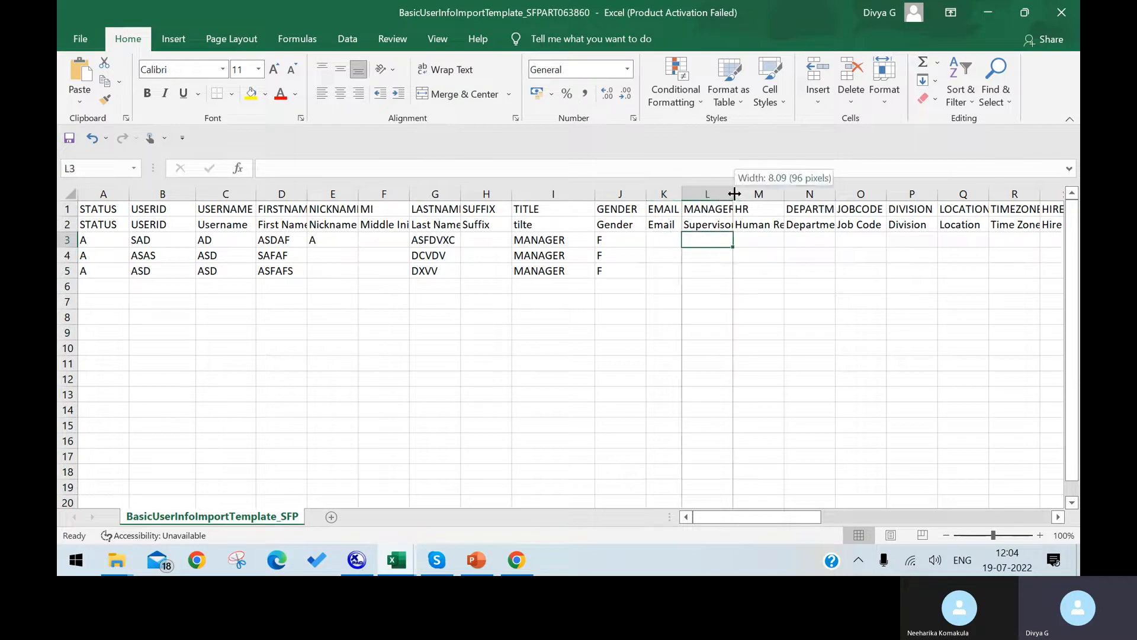
click(770, 193)
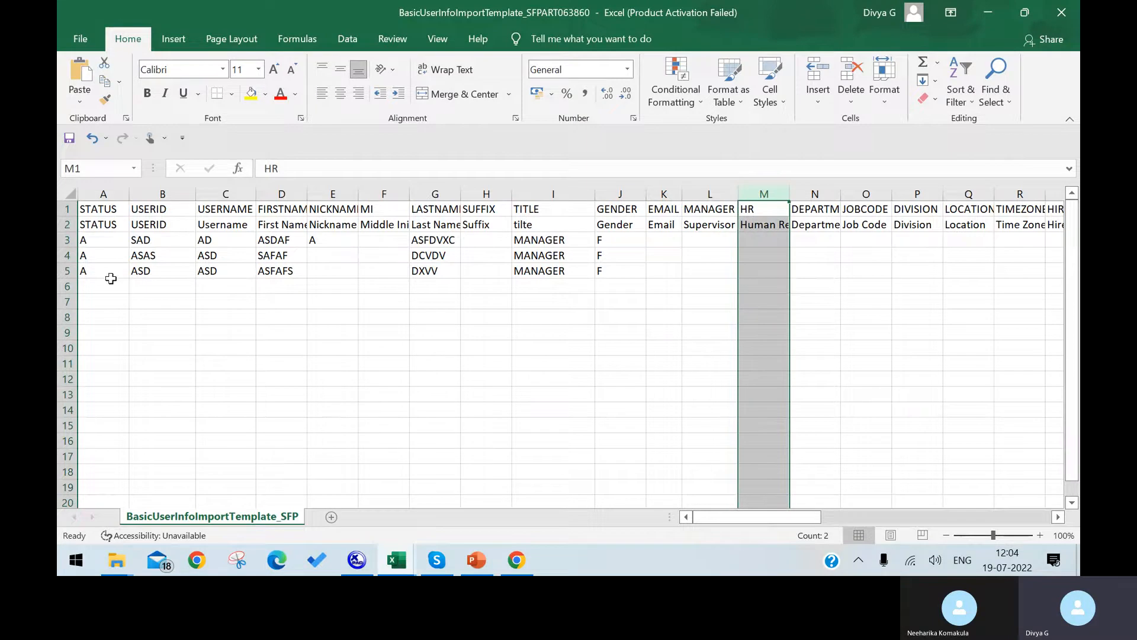
drag(764, 516, 813, 517)
click(444, 253)
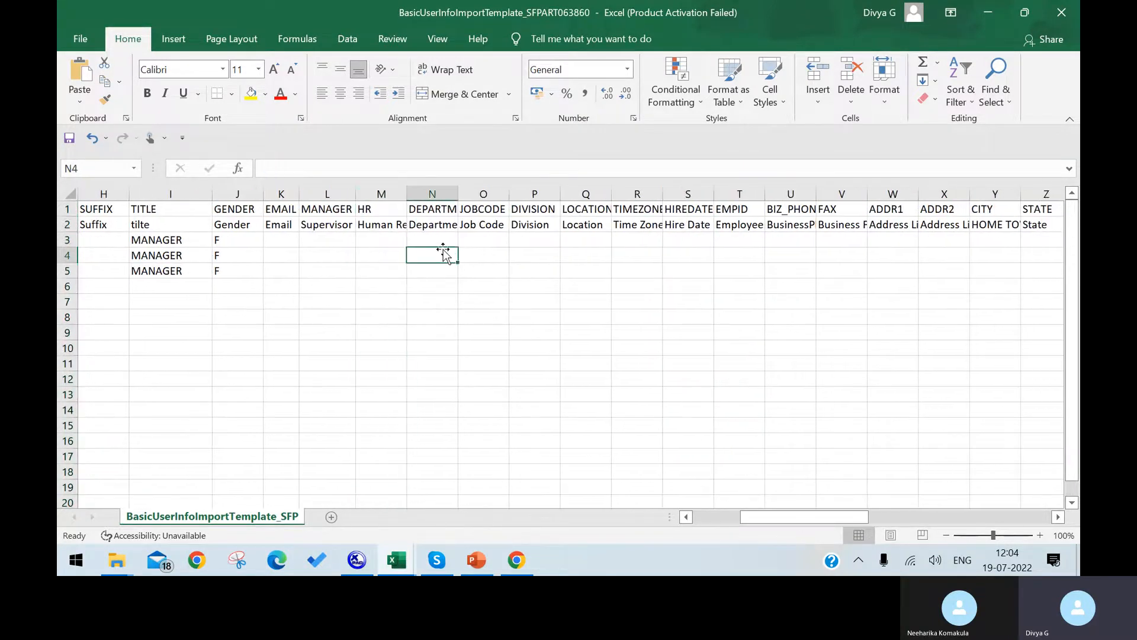
click(494, 259)
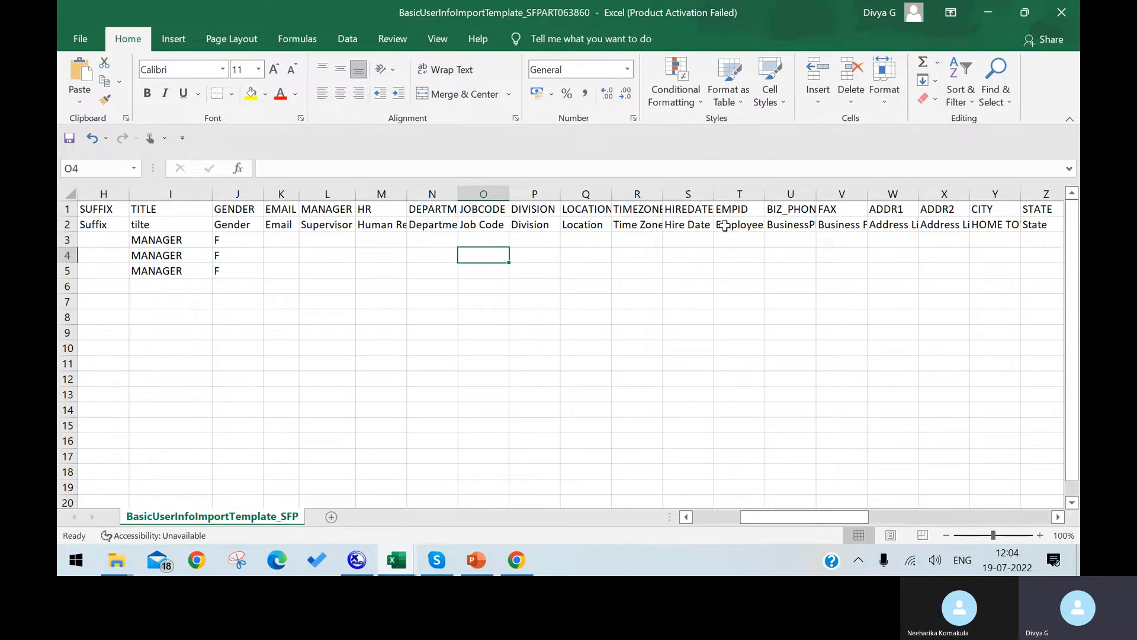
Scroll the template right through columns AG–AY, then bring the SuccessFactors browser forward.
drag(794, 513, 965, 516)
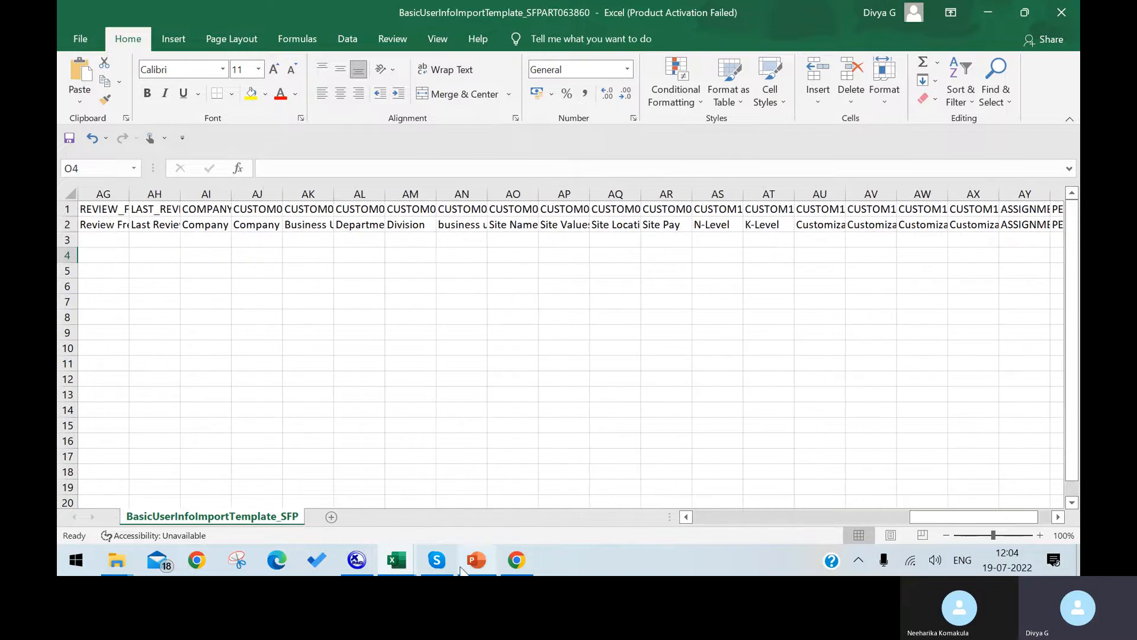
click(520, 562)
On Import Employee Data, set the action to Import Data and the entity to Basic Import.
click(465, 13)
click(140, 13)
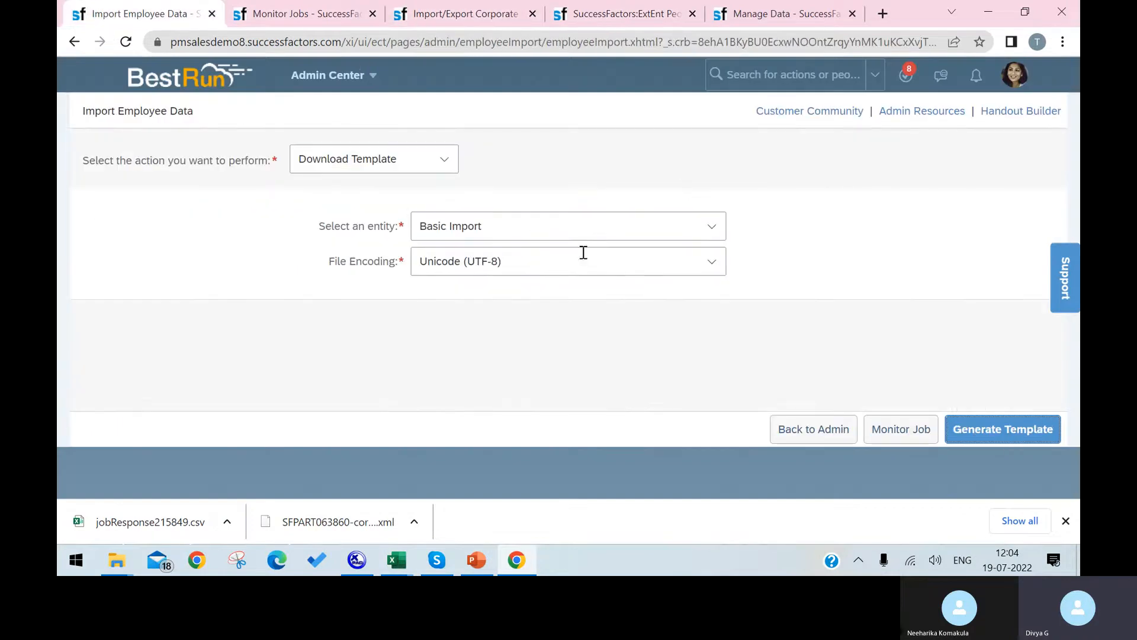
click(710, 229)
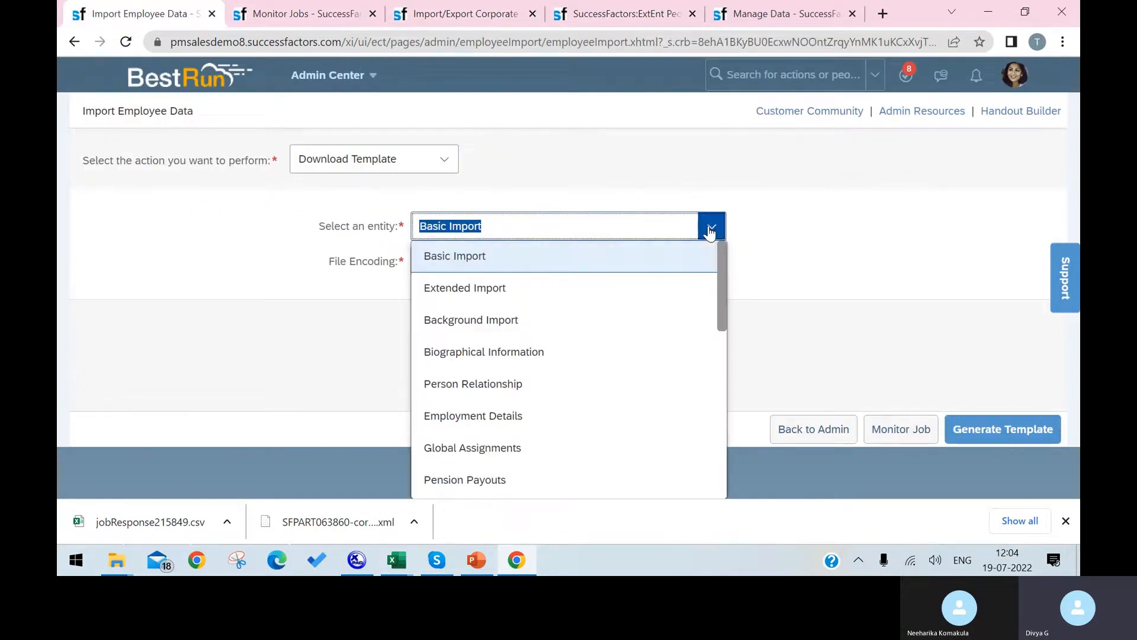
click(479, 188)
click(445, 159)
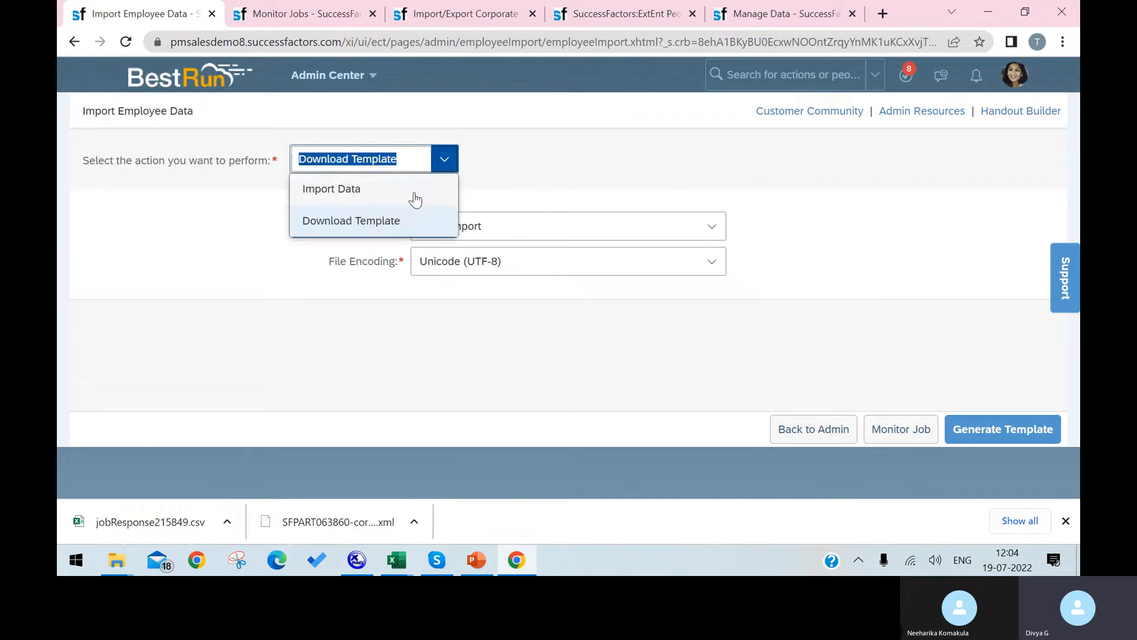
click(415, 200)
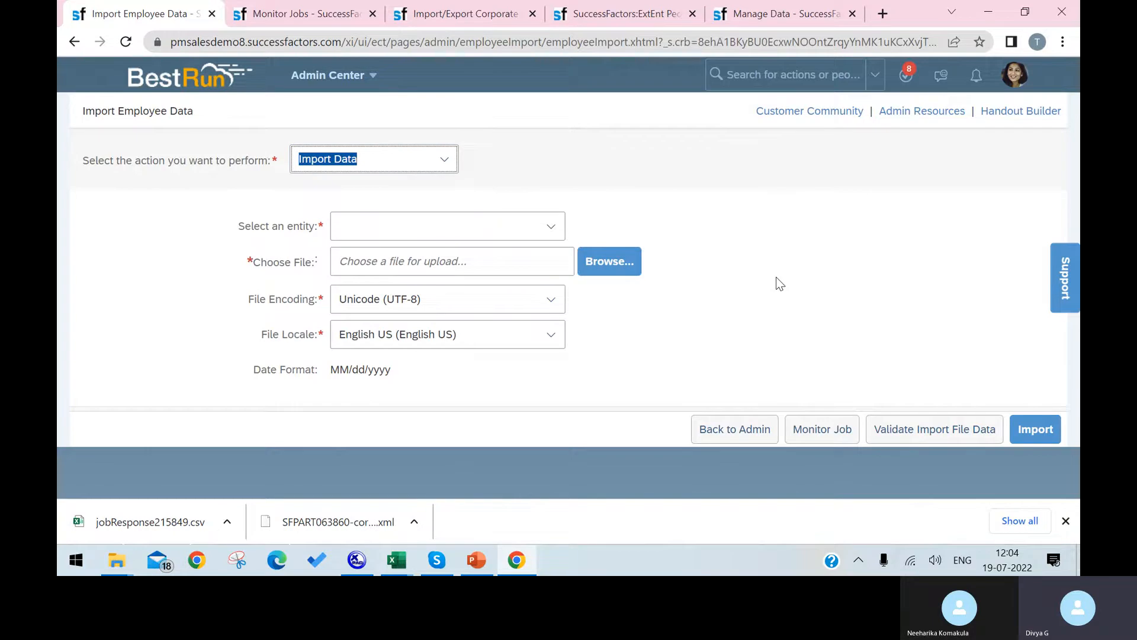
click(550, 228)
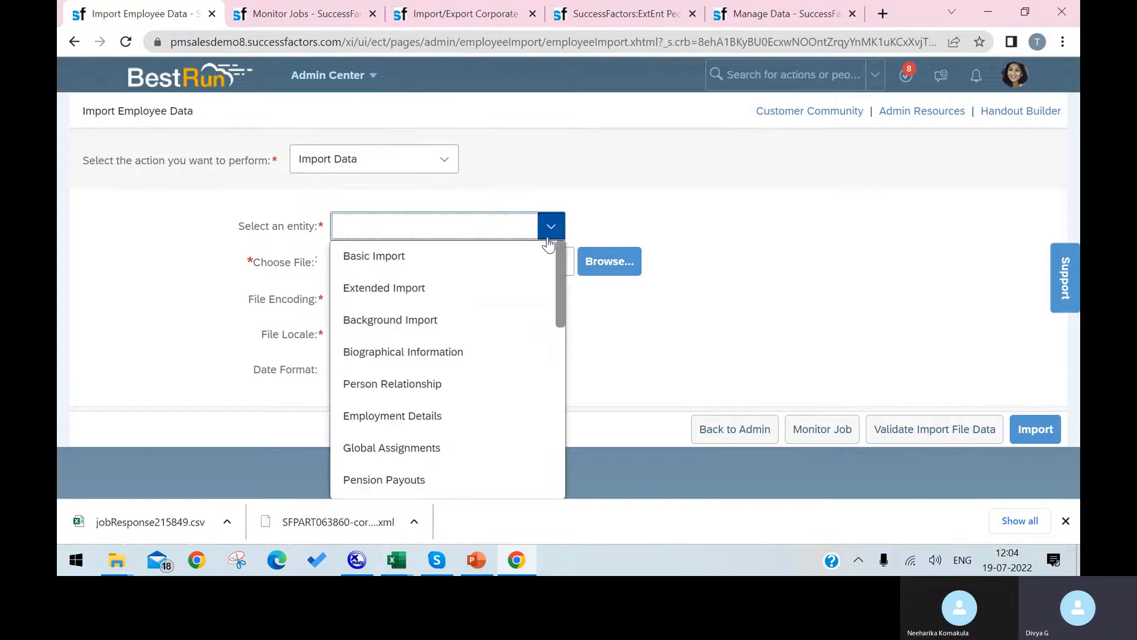
click(498, 270)
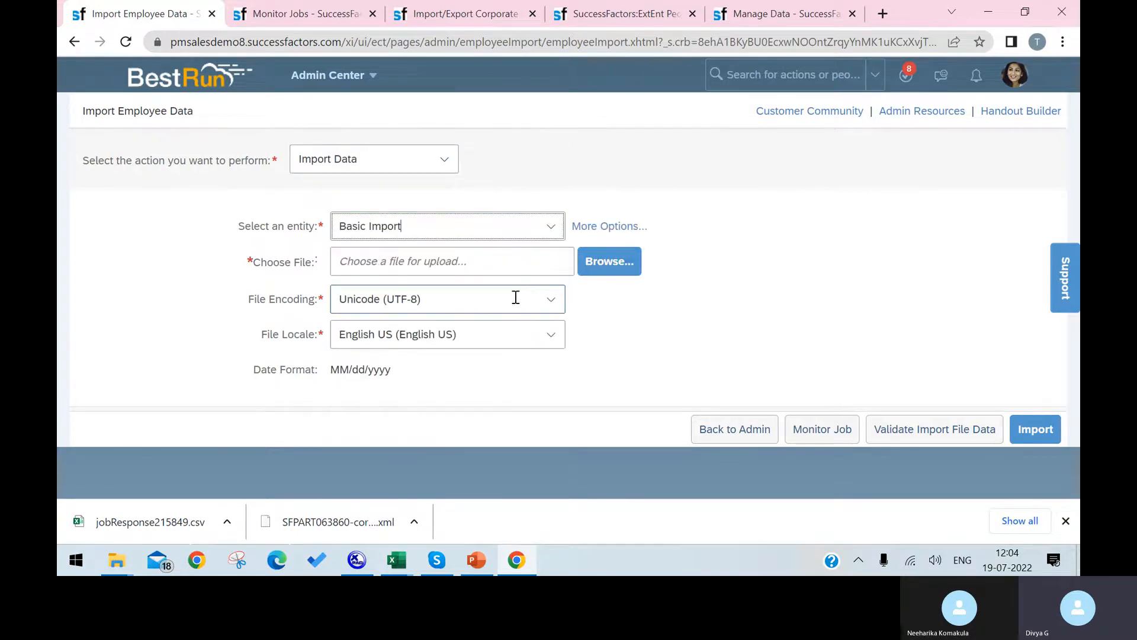
Upload BasicUserInfoImportTemplate and validate it, getting a column -2 field-label mismatch.
click(600, 271)
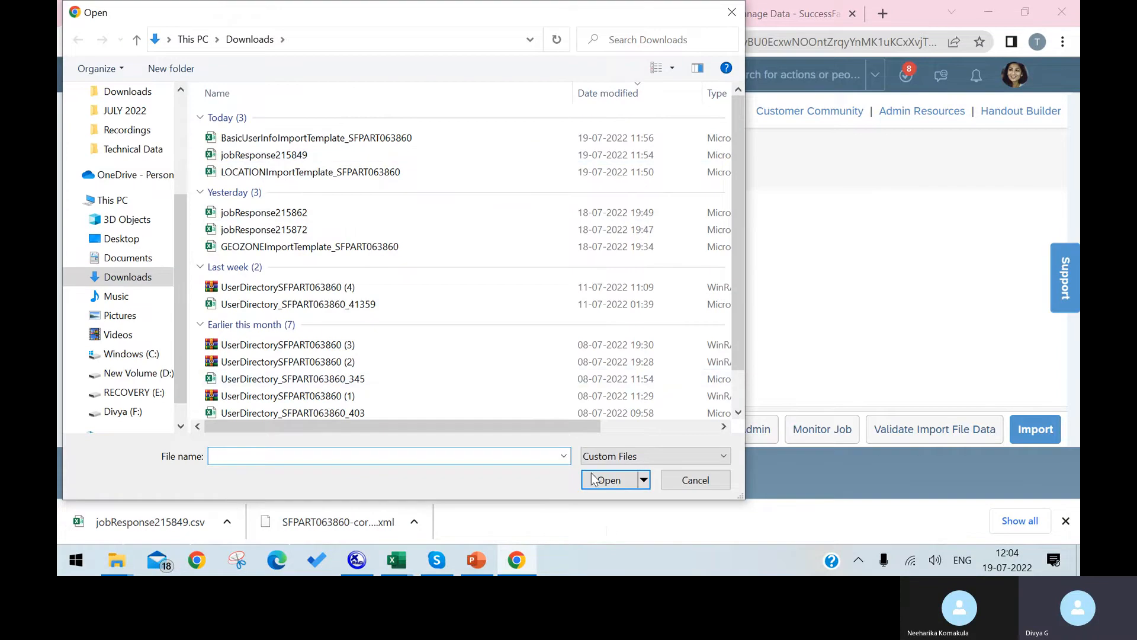
click(409, 138)
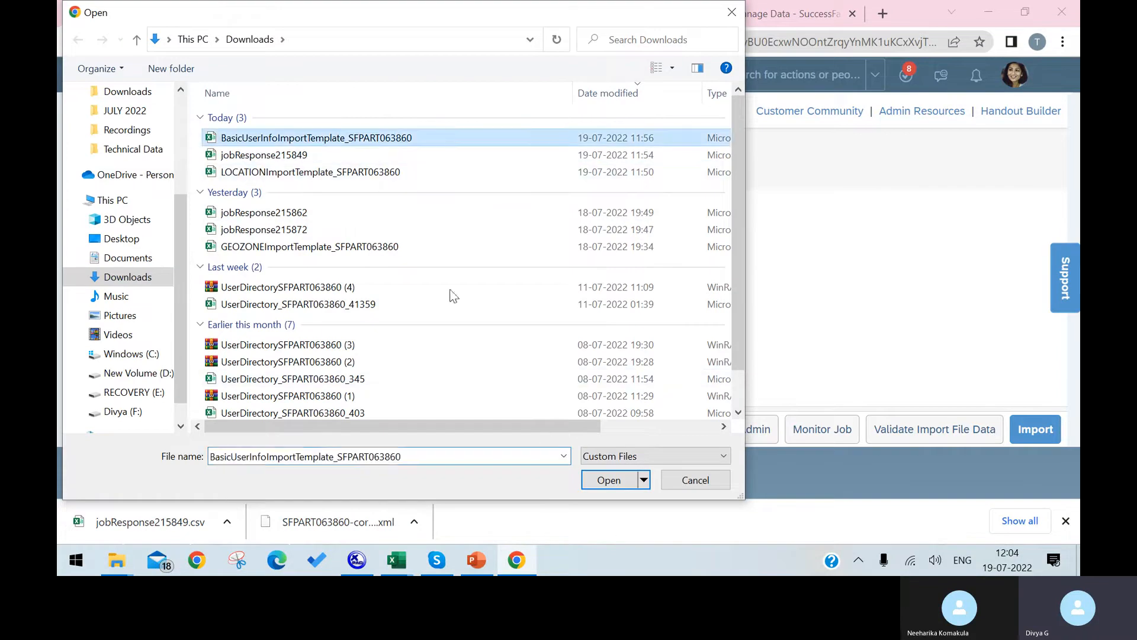
click(607, 480)
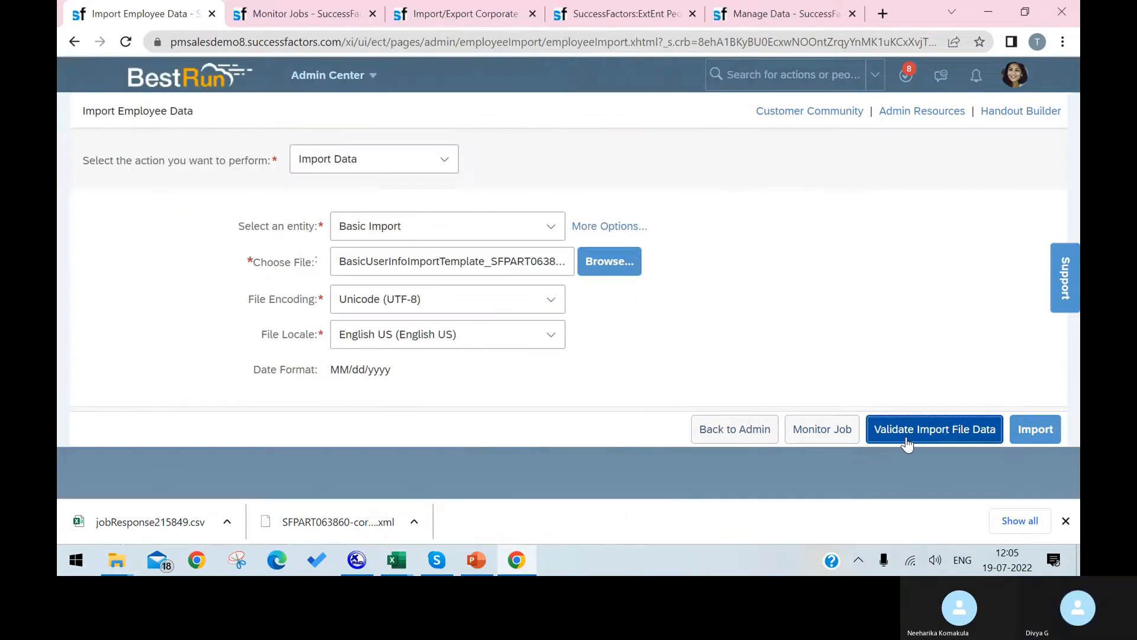
click(900, 439)
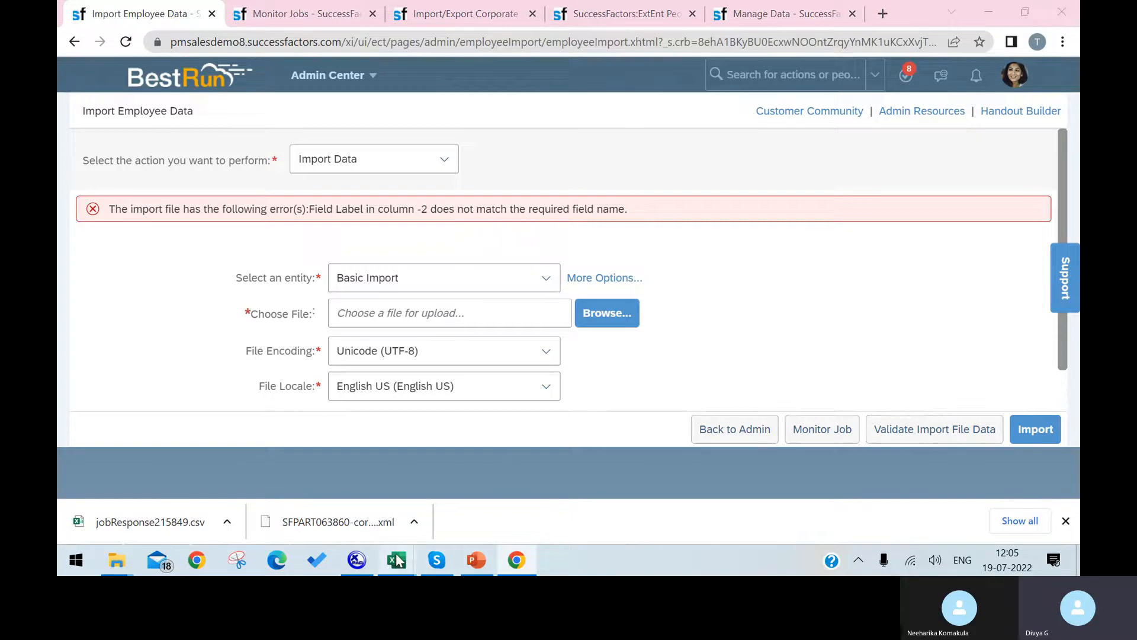
mouse_move(397, 559)
click(968, 497)
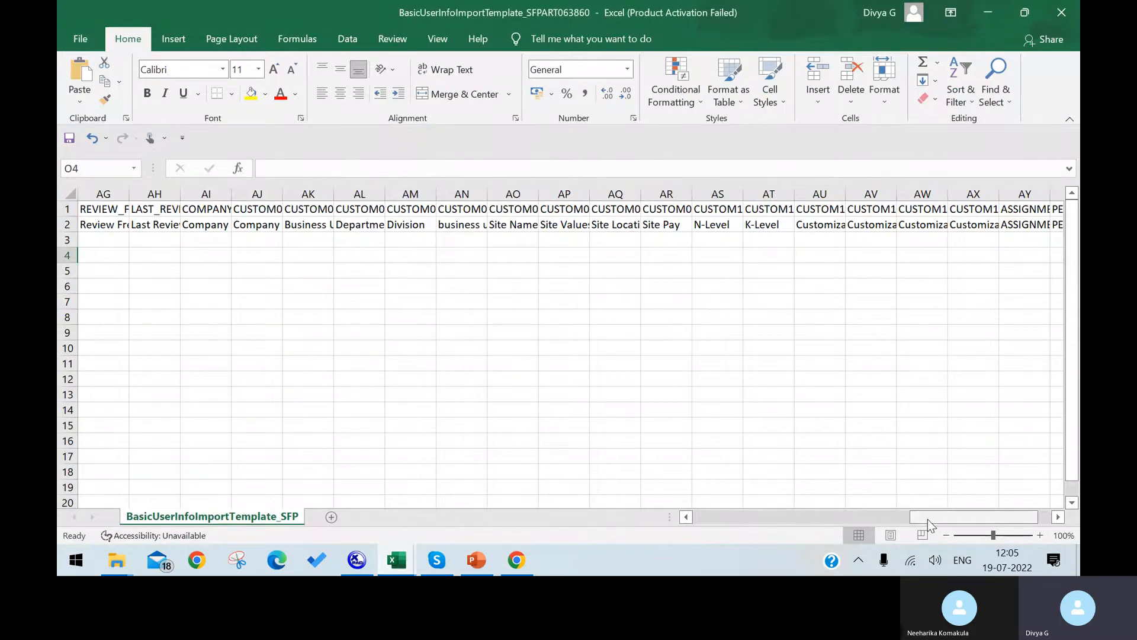
Replace the USERID values in B3–B5 with numeric IDs, such as 12 and 2323.
drag(928, 518, 710, 519)
click(153, 198)
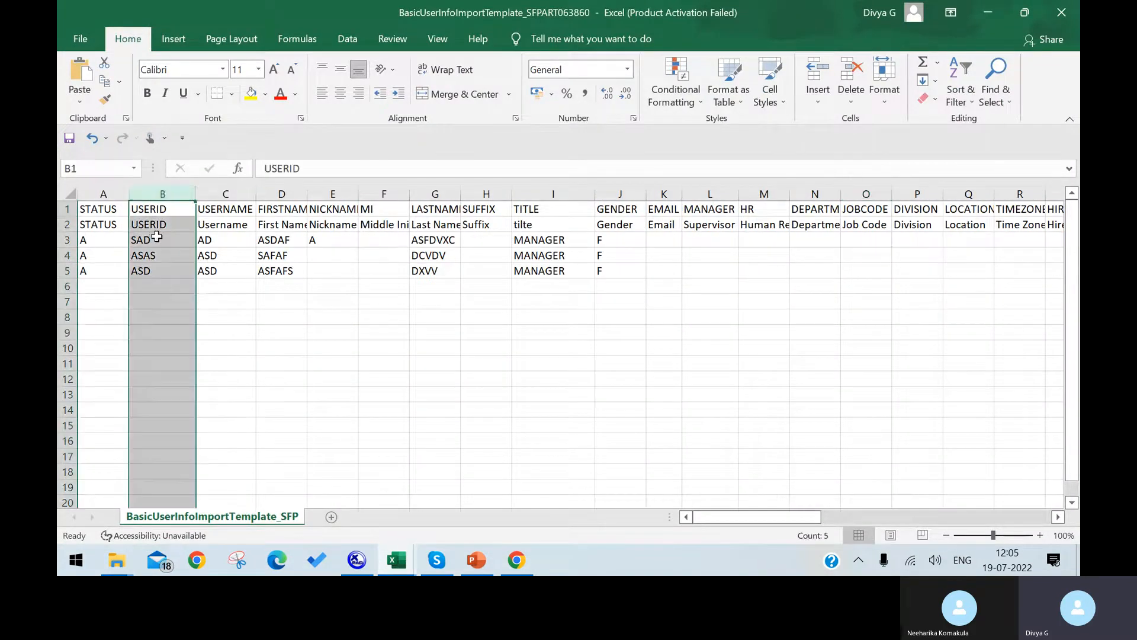
click(160, 241)
double_click(160, 241)
drag(155, 240, 106, 234)
text(12321)
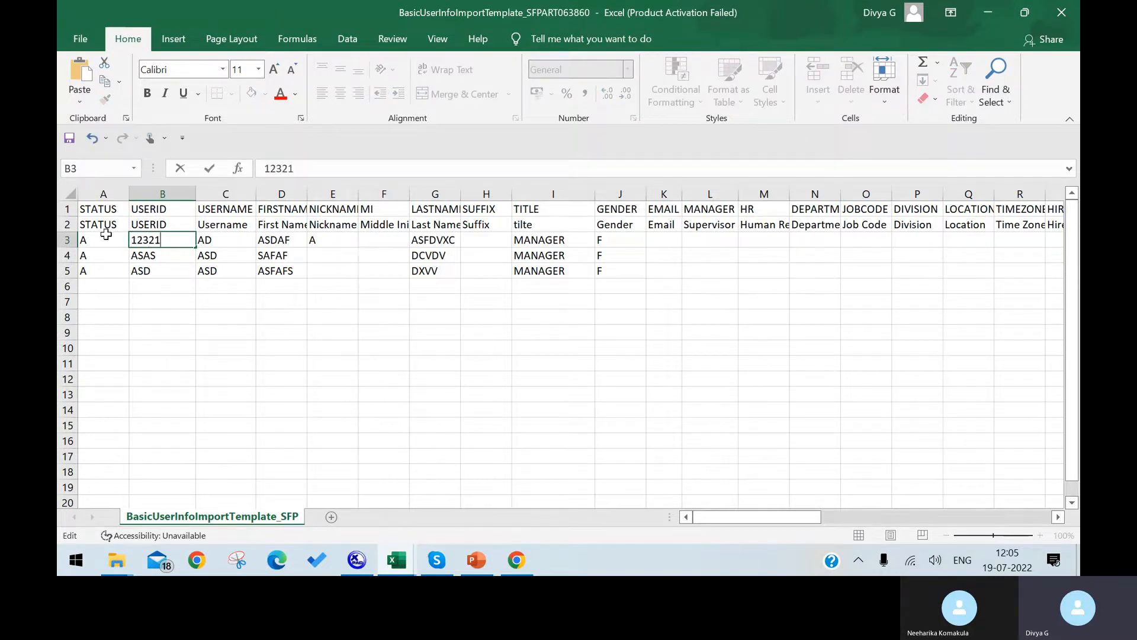
click(150, 256)
text(12WW)
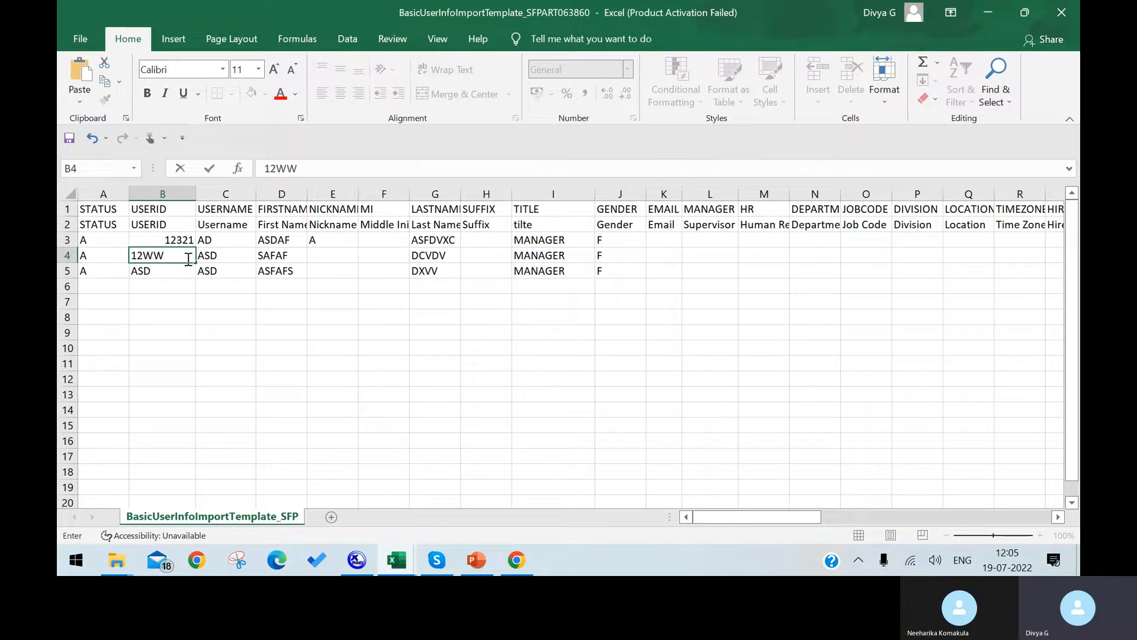
drag(172, 259, 143, 259)
text(444)
click(170, 275)
text(2323)
click(208, 315)
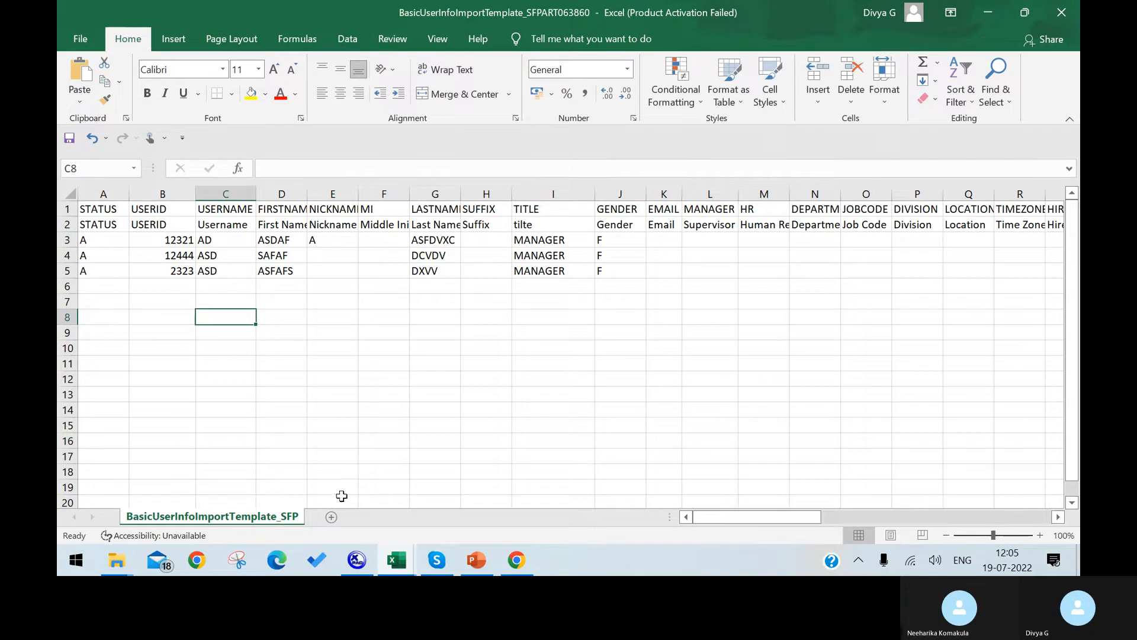
Save the workbook, keeping it in CSV format.
click(71, 39)
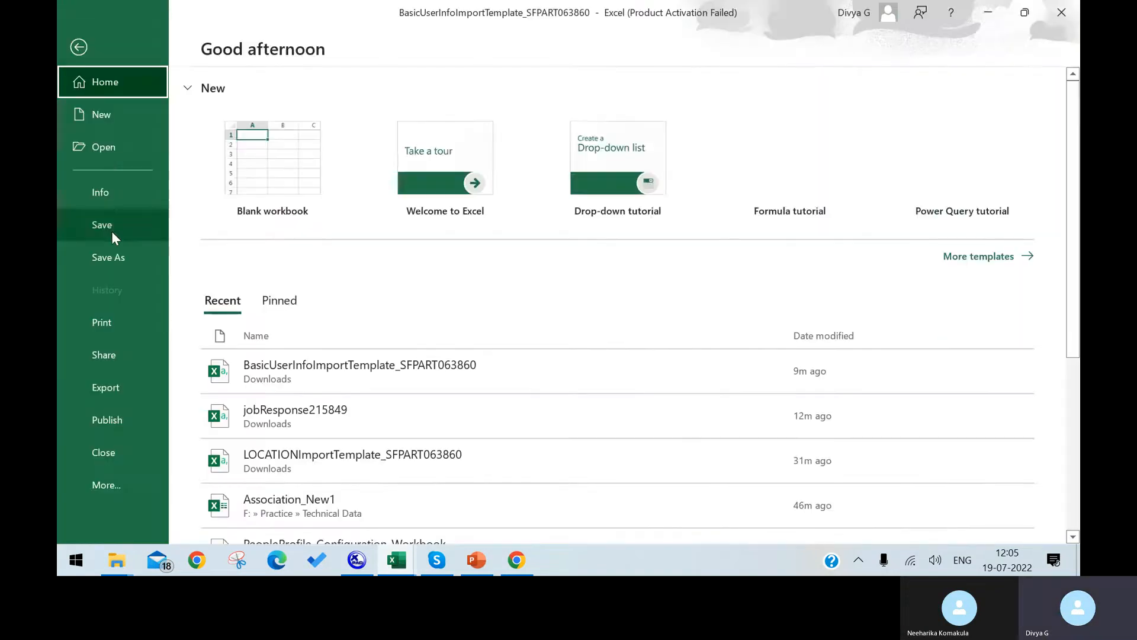
click(110, 228)
click(520, 332)
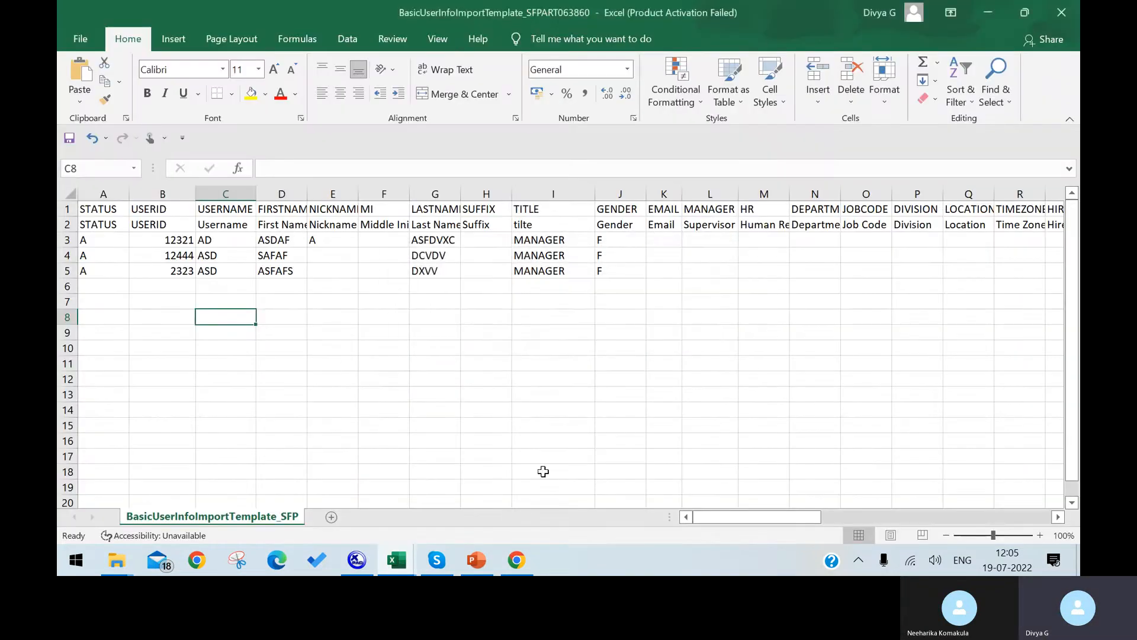
click(516, 572)
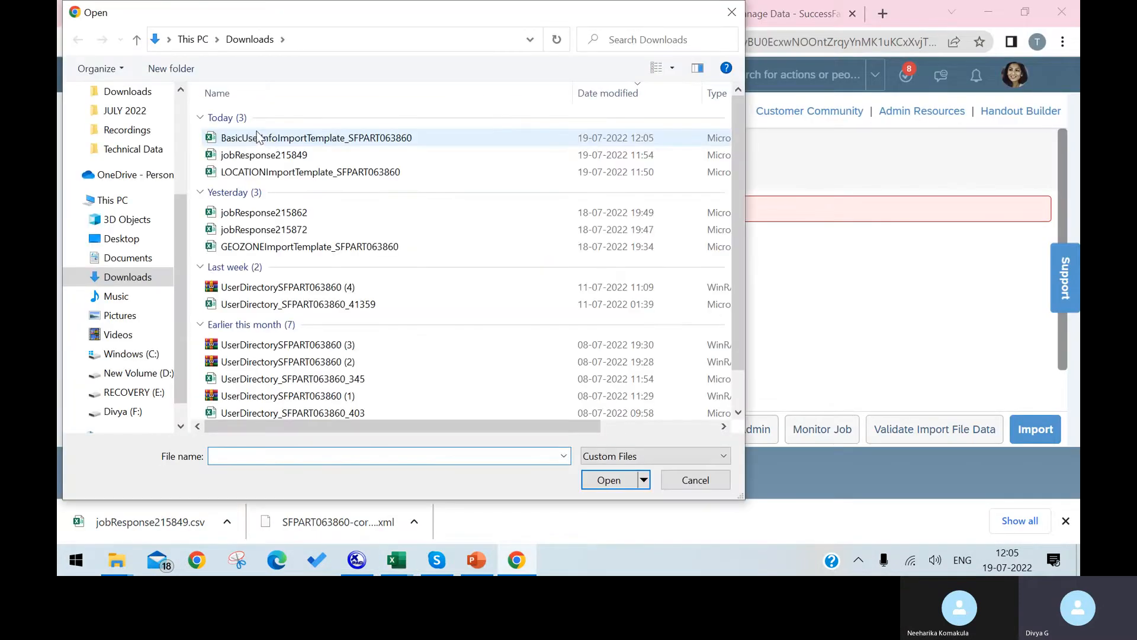
Re-upload the saved template and validate it, revealing CUSTOM11, HR/Manager Id and duplicate-username errors.
click(254, 138)
click(593, 486)
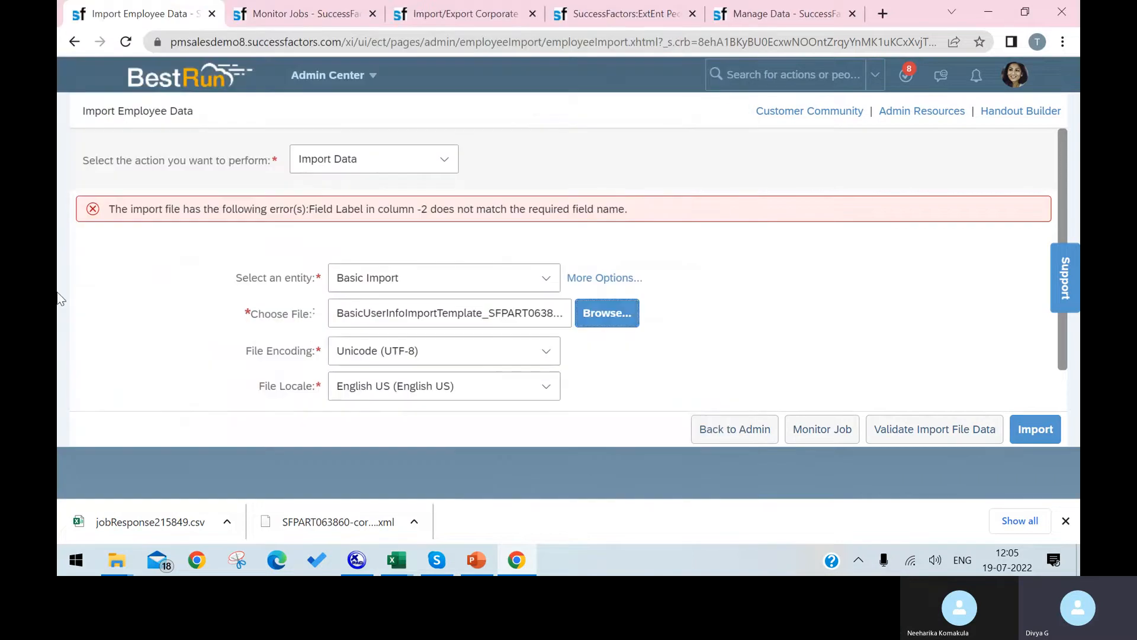
click(979, 431)
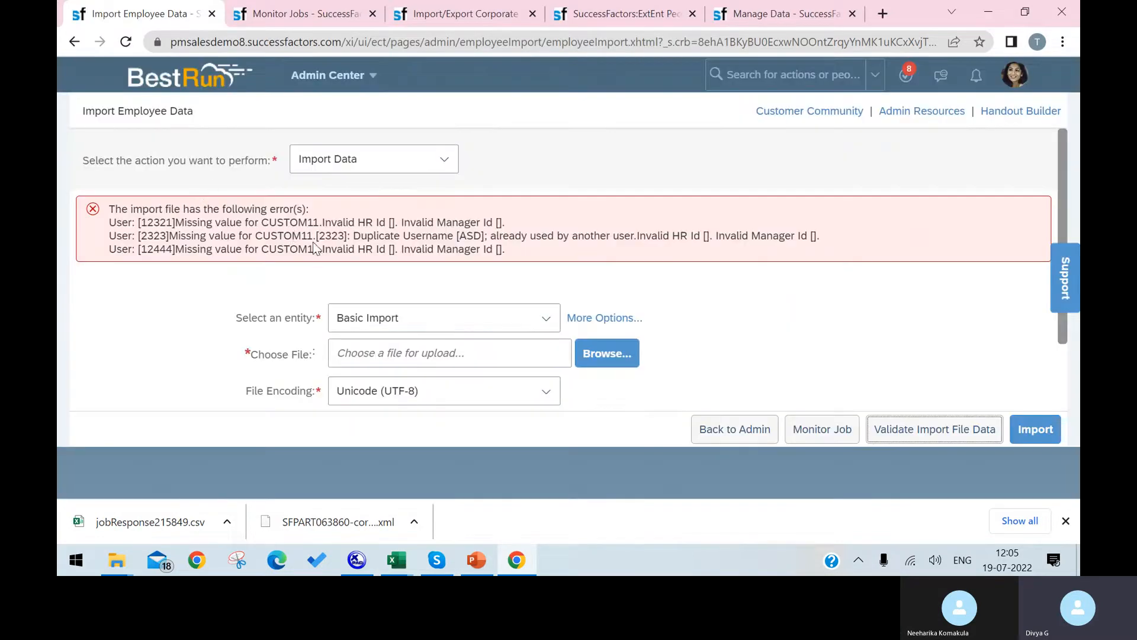
click(318, 228)
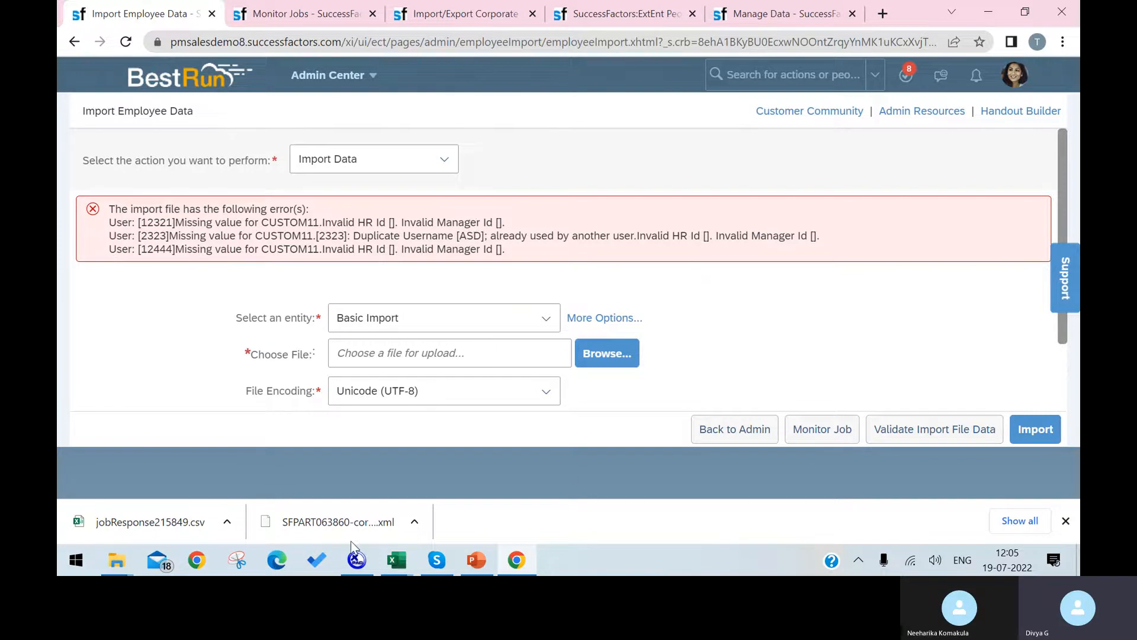
mouse_move(396, 559)
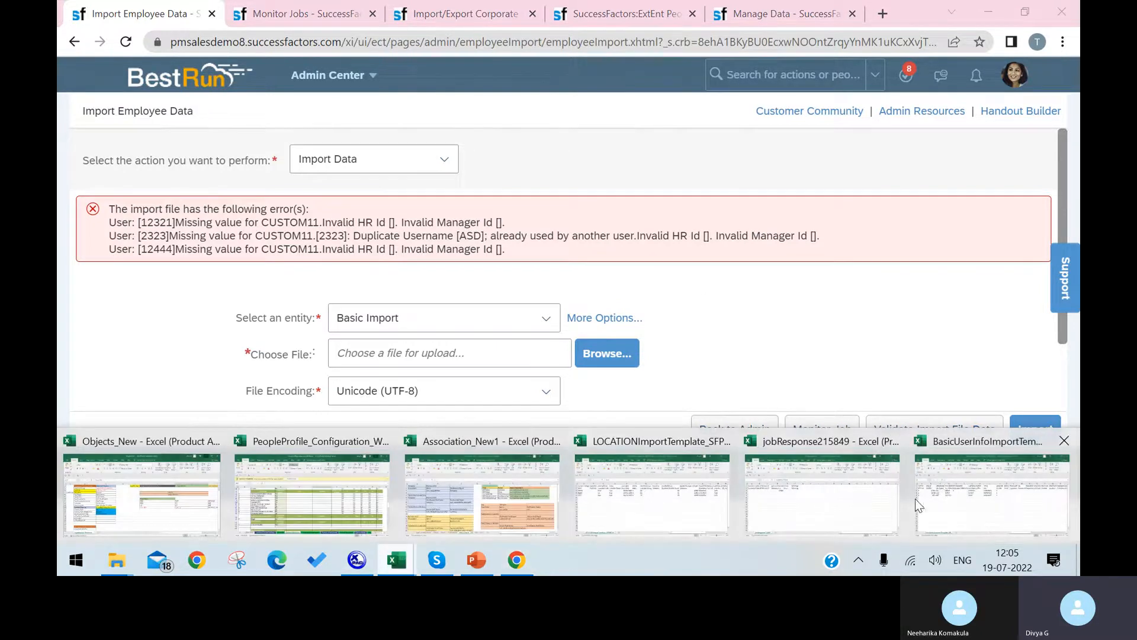
click(949, 491)
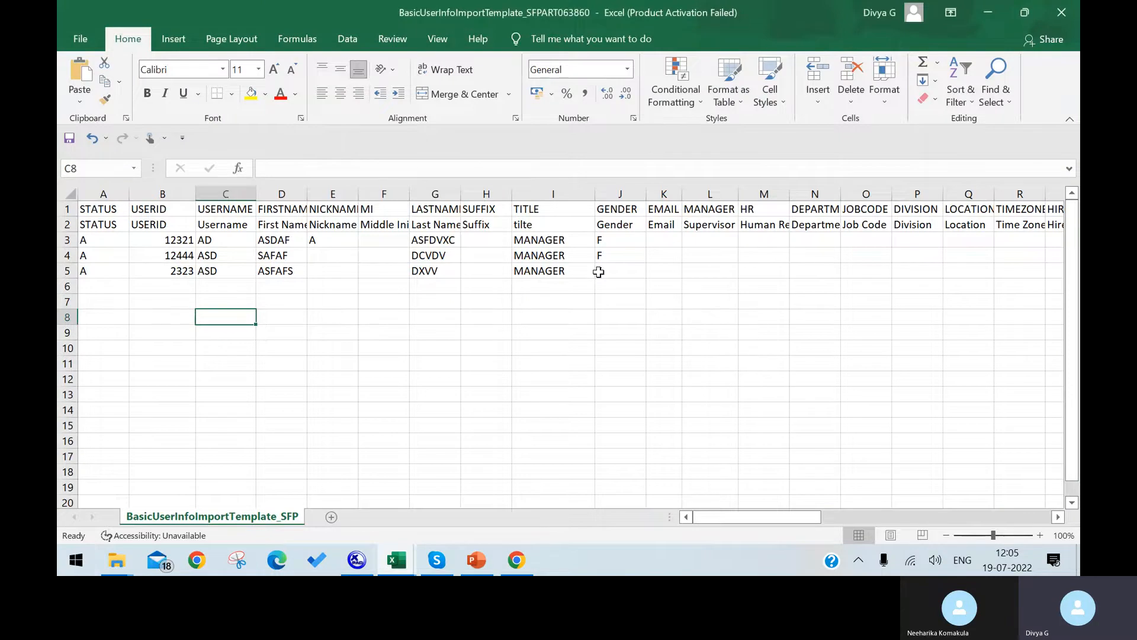
click(314, 327)
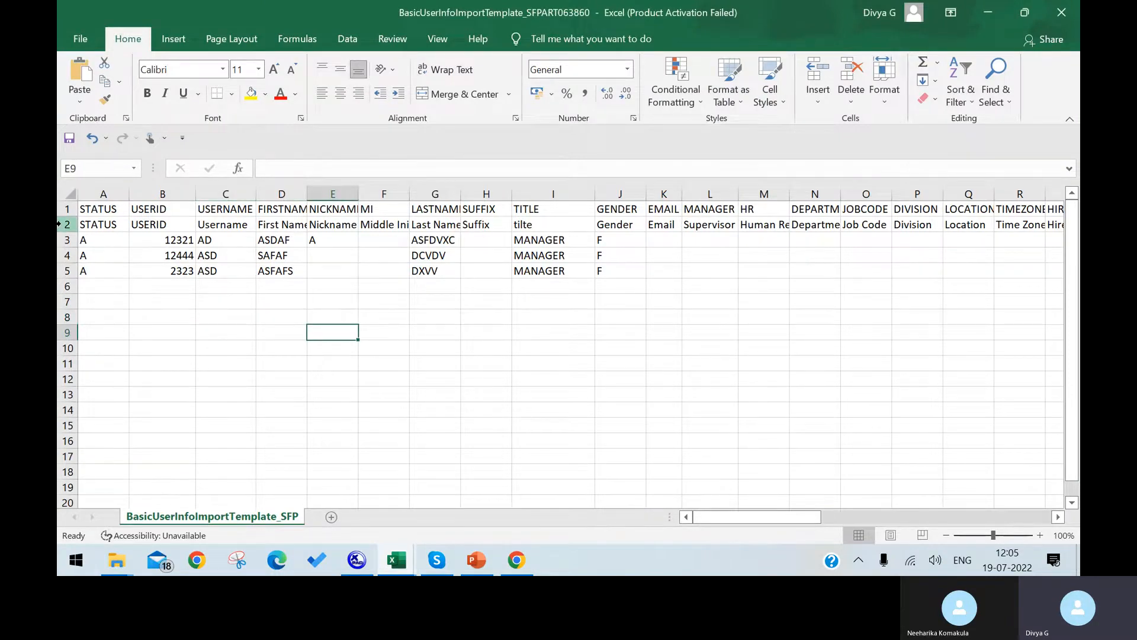
drag(65, 240, 113, 572)
mouse_move(113, 572)
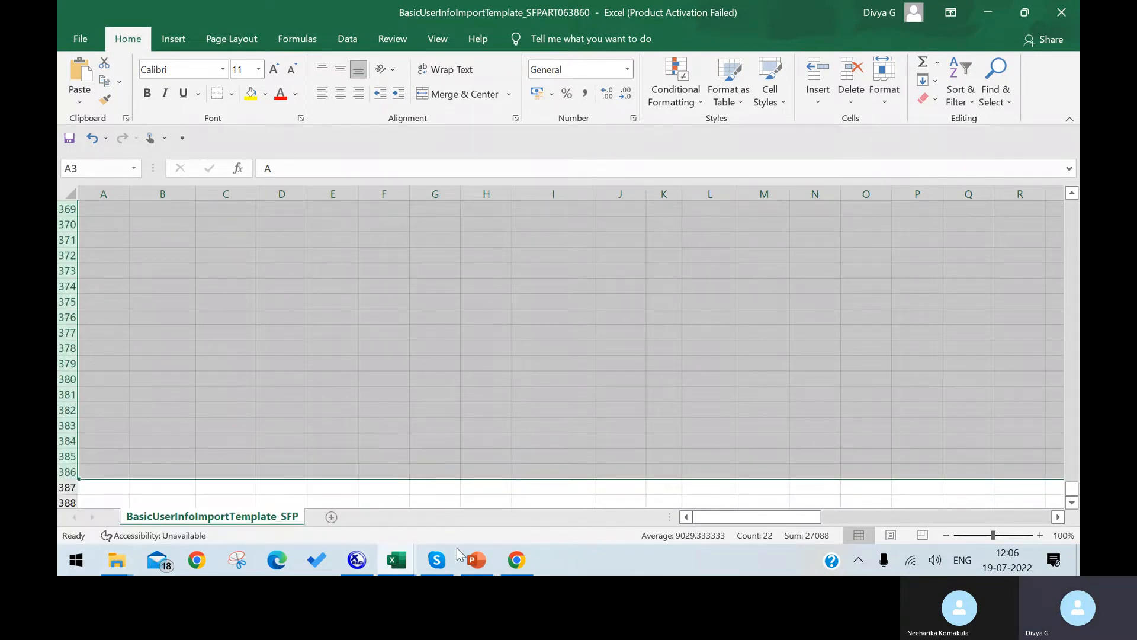
click(516, 559)
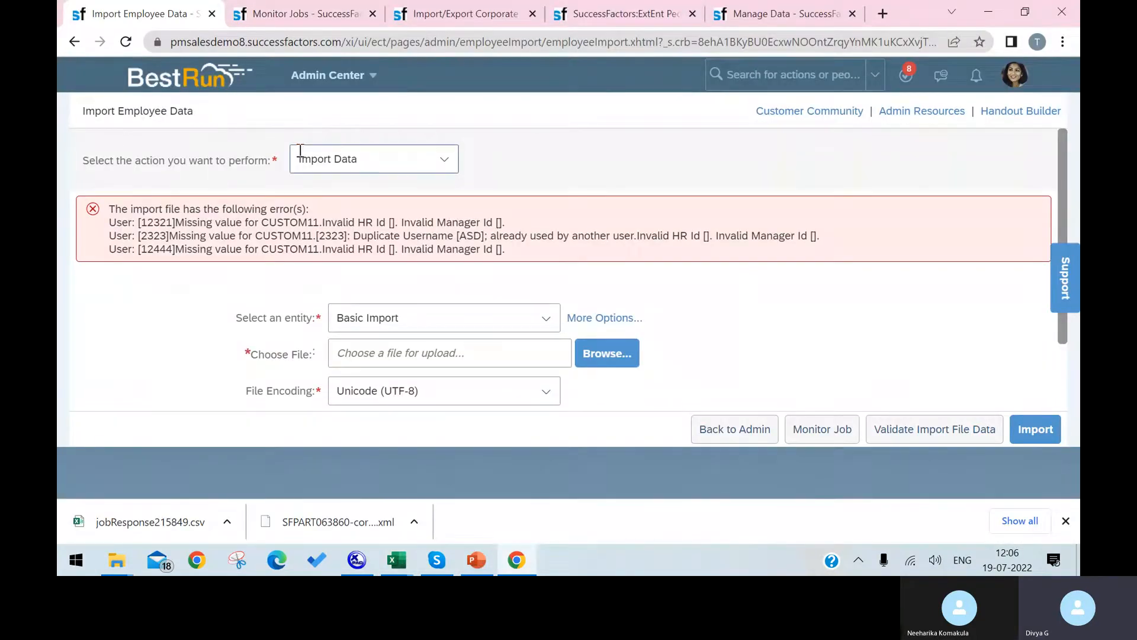
click(284, 14)
click(503, 19)
Review the Add New Employee form, continue, and dismiss the four-error list.
click(592, 14)
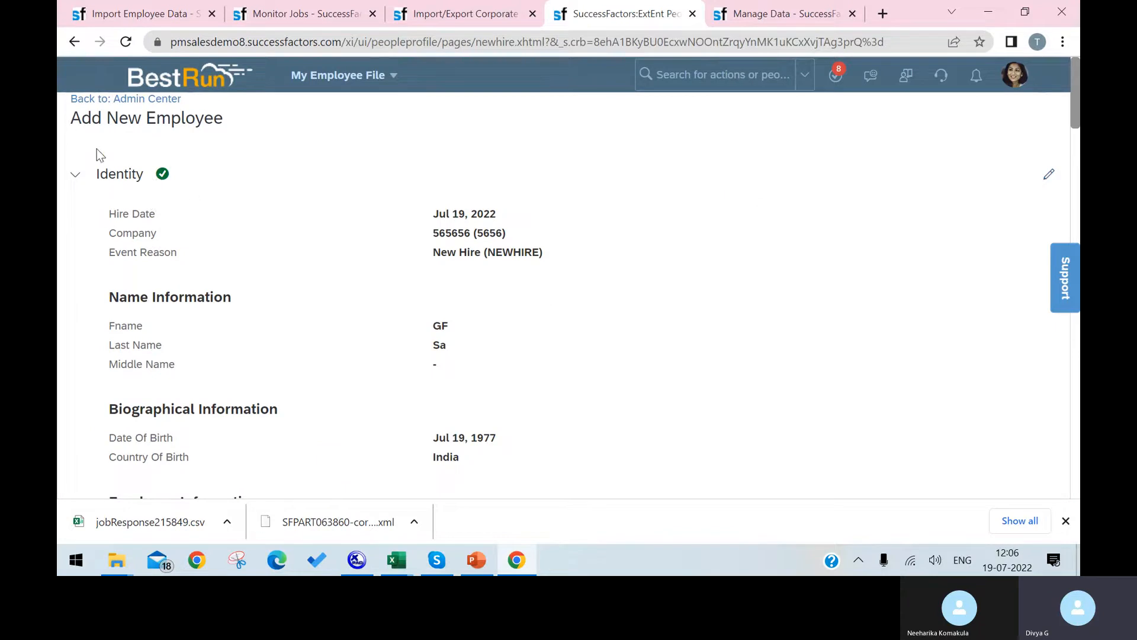
scroll(263, 268, down, 10)
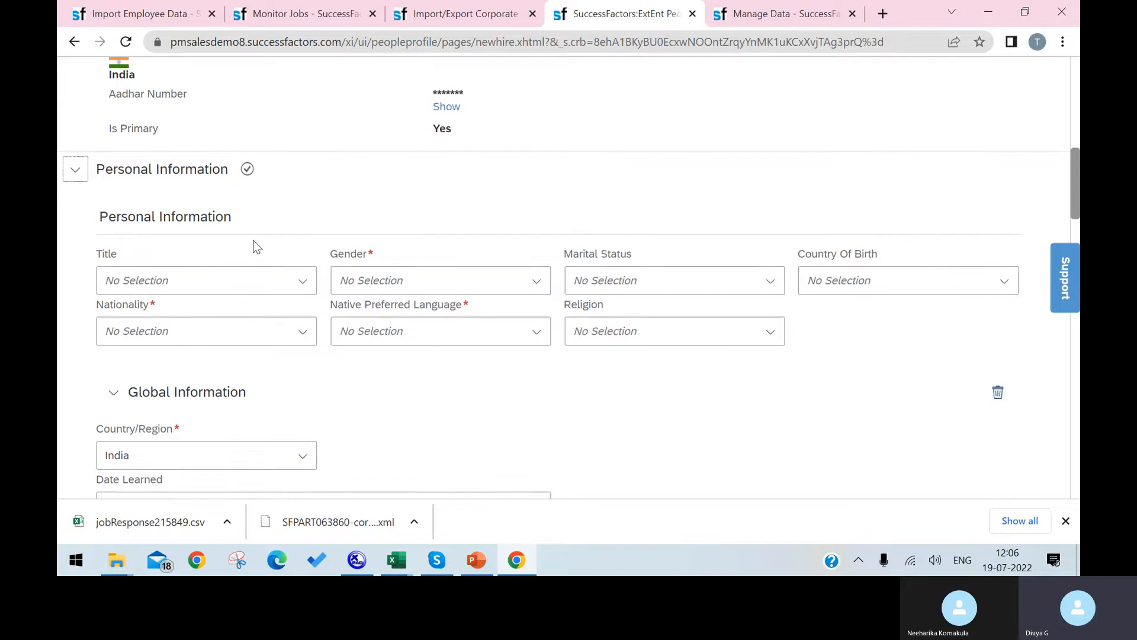
scroll(253, 246, down, 1)
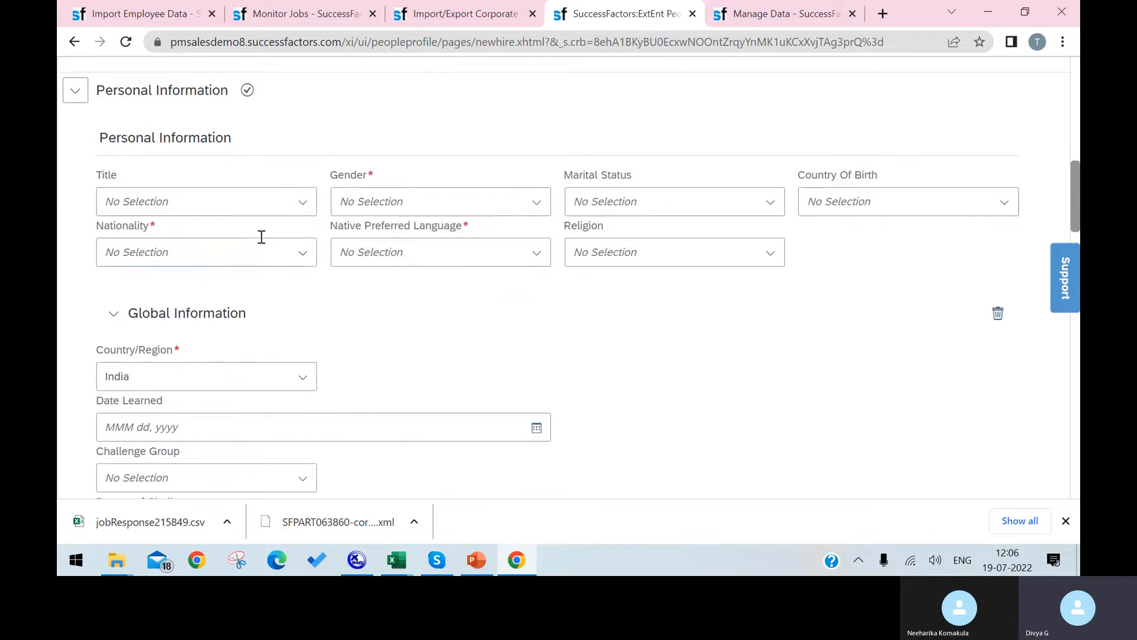
scroll(254, 249, down, 2)
scroll(297, 226, down, 2)
scroll(353, 344, down, 5)
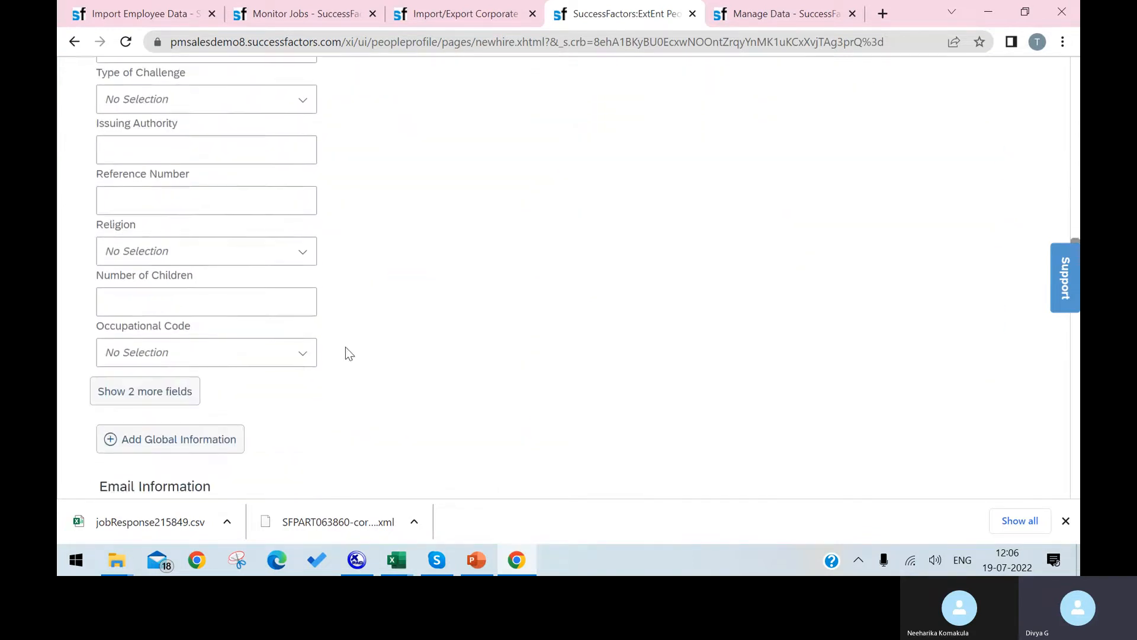
scroll(205, 291, down, 2)
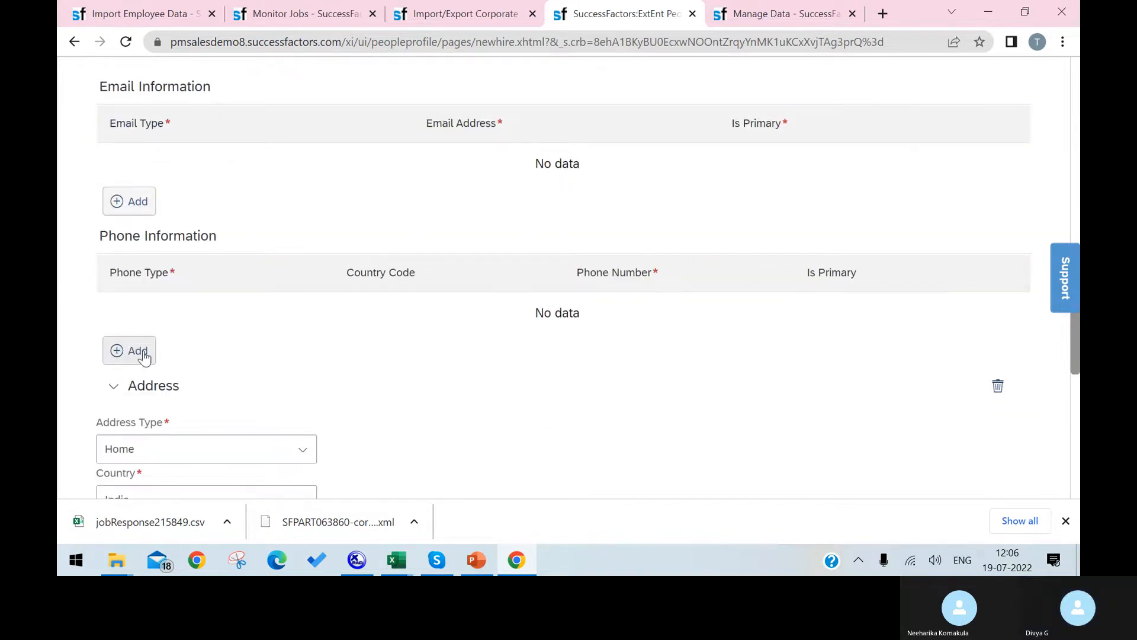
scroll(147, 361, down, 9)
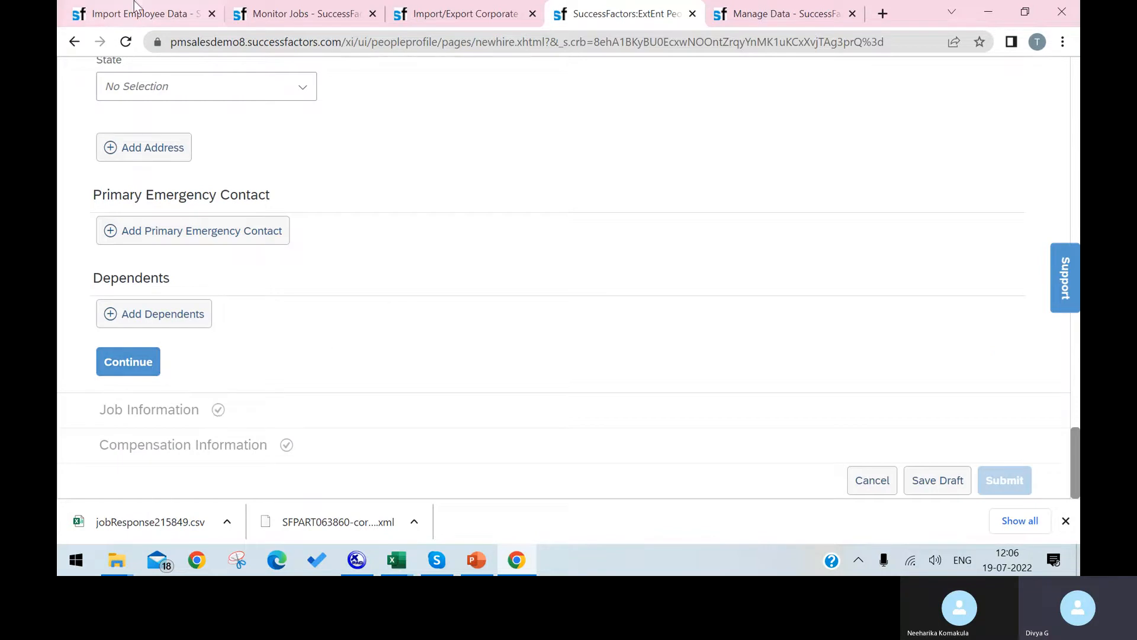
scroll(282, 223, up, 2)
scroll(282, 223, down, 2)
click(137, 372)
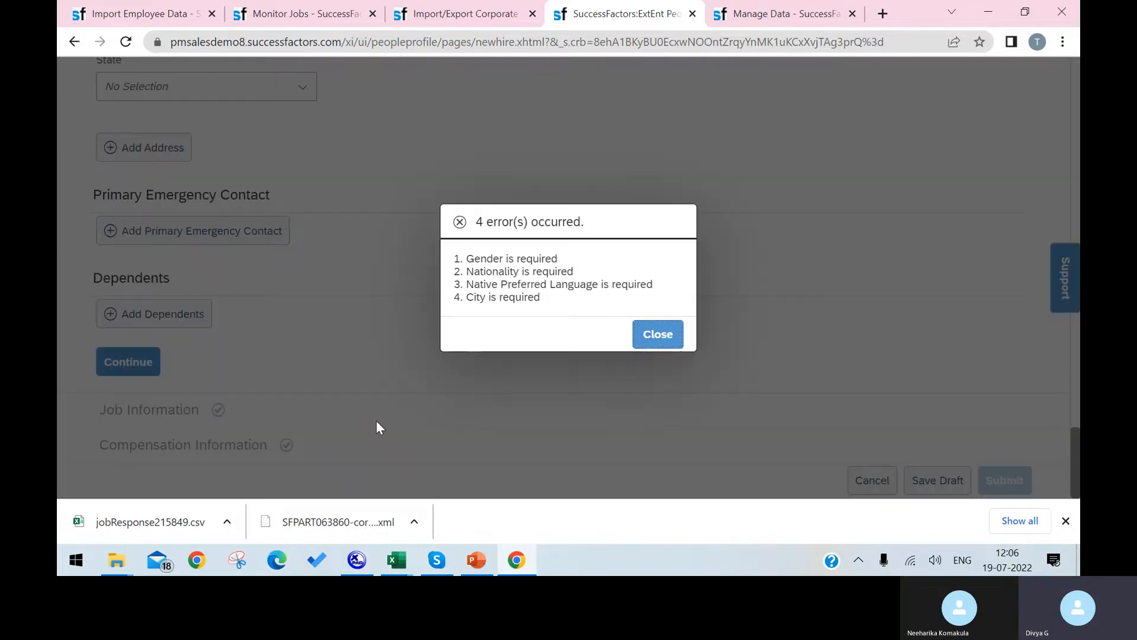
click(665, 337)
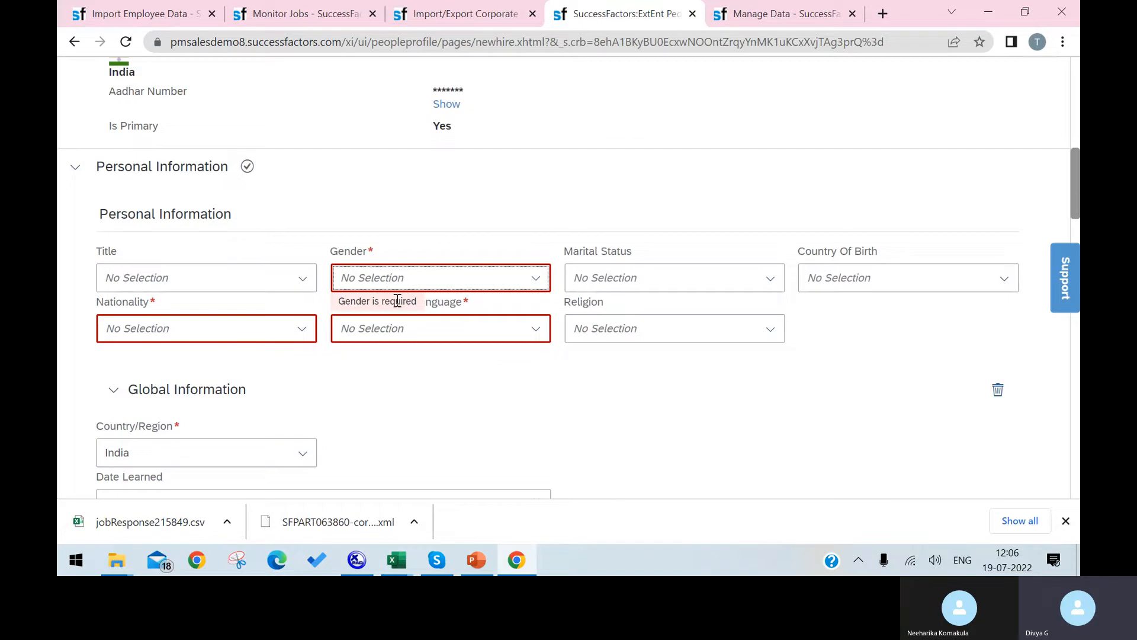
Set Gender to Female, Nationality to India and Native Preferred Language to Hindi.
click(536, 277)
click(435, 372)
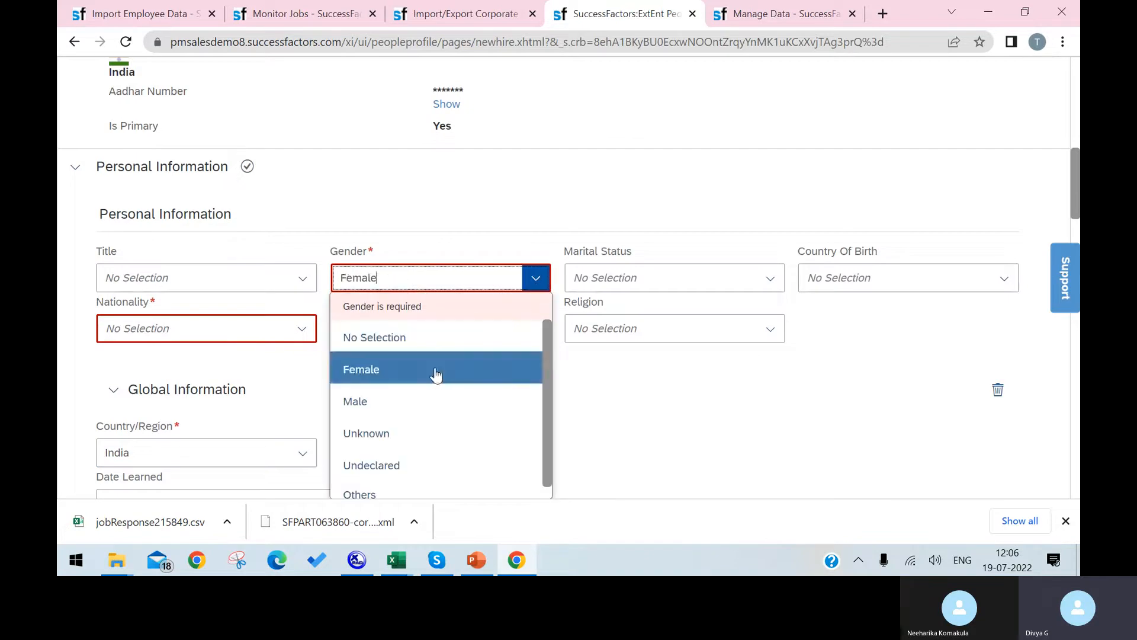
click(301, 329)
click(278, 384)
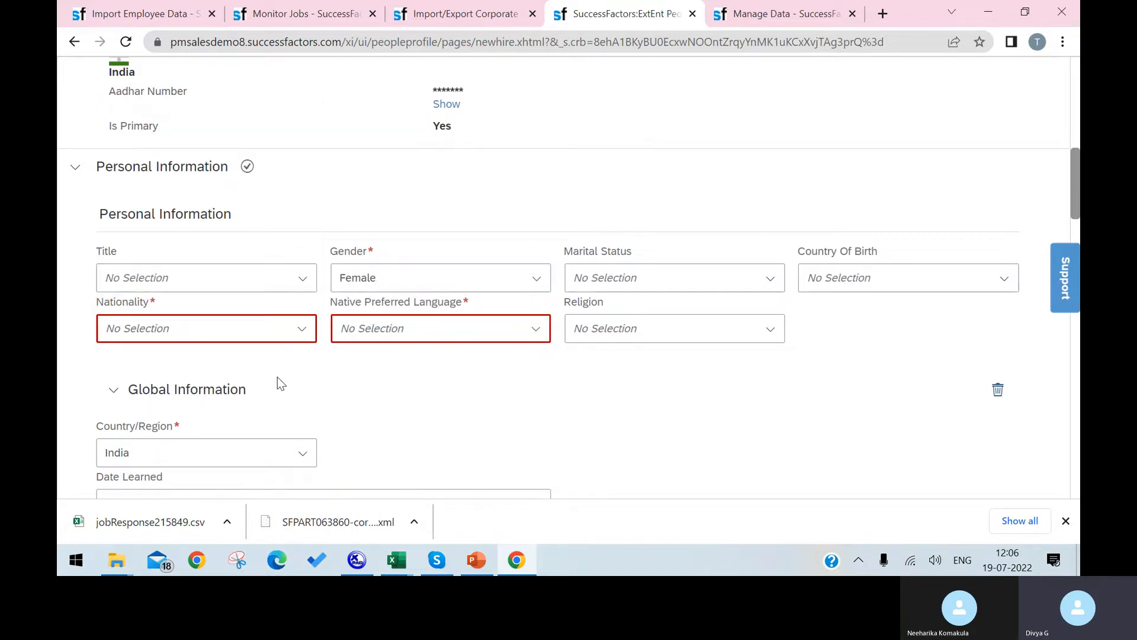
click(269, 323)
text(IND)
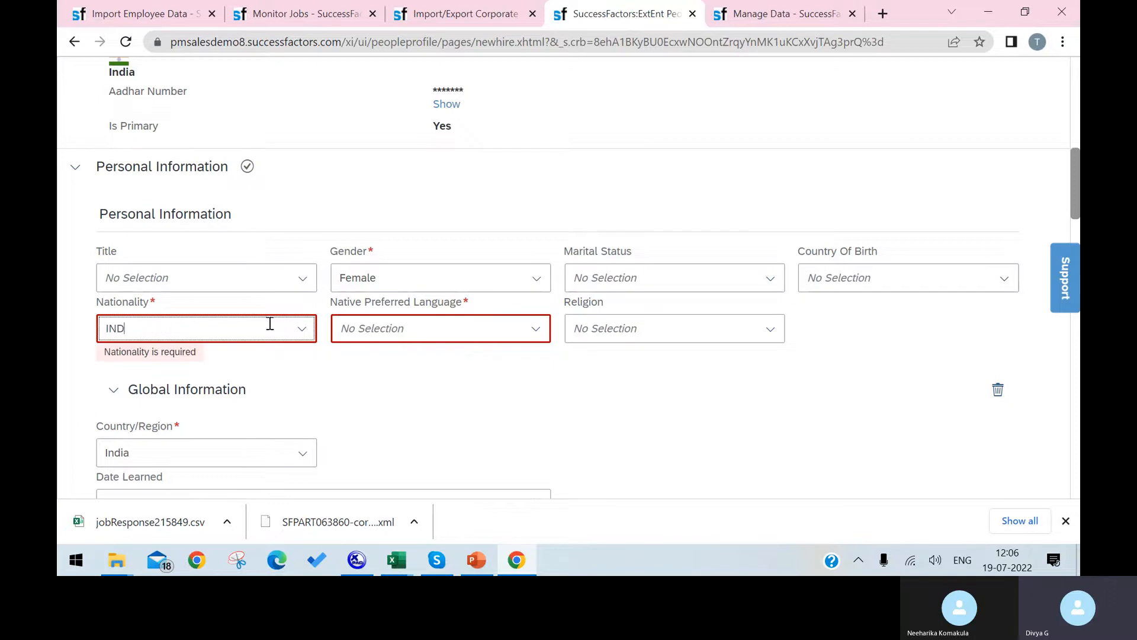
click(203, 418)
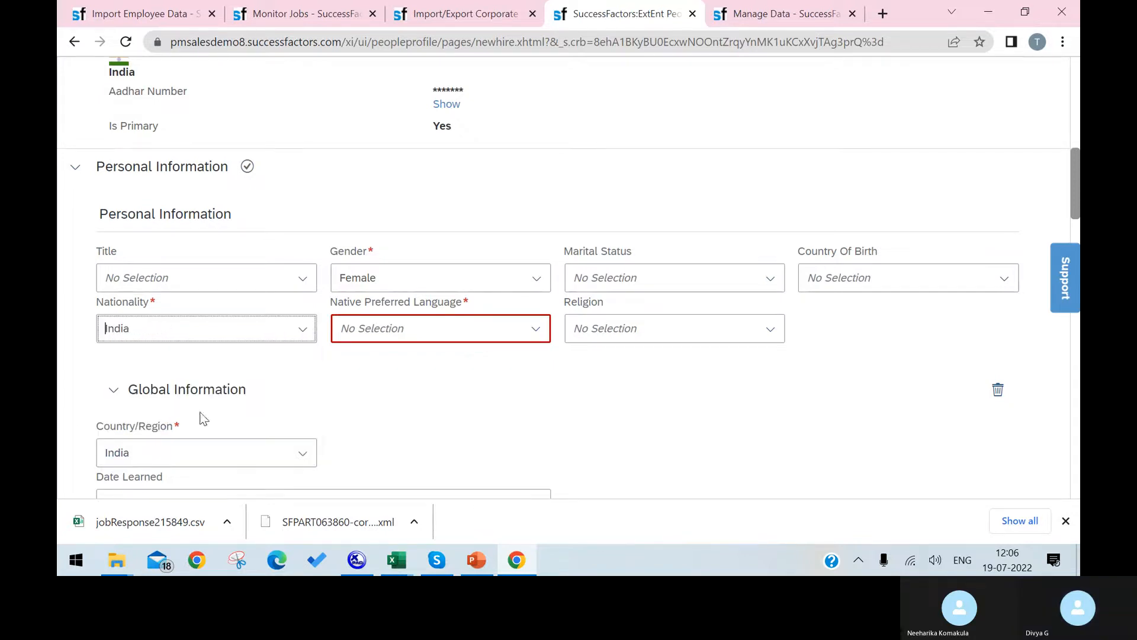
click(468, 335)
text(IN)
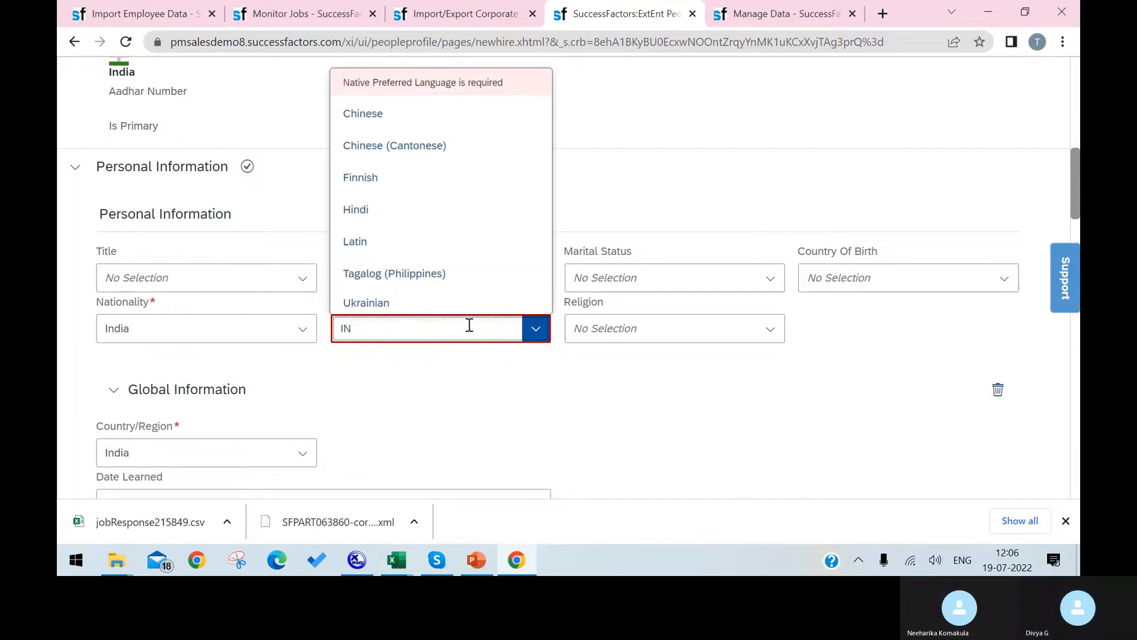
click(356, 211)
Enter HYD as the address City and continue to Job Information.
scroll(610, 418, down, 6)
scroll(613, 417, down, 10)
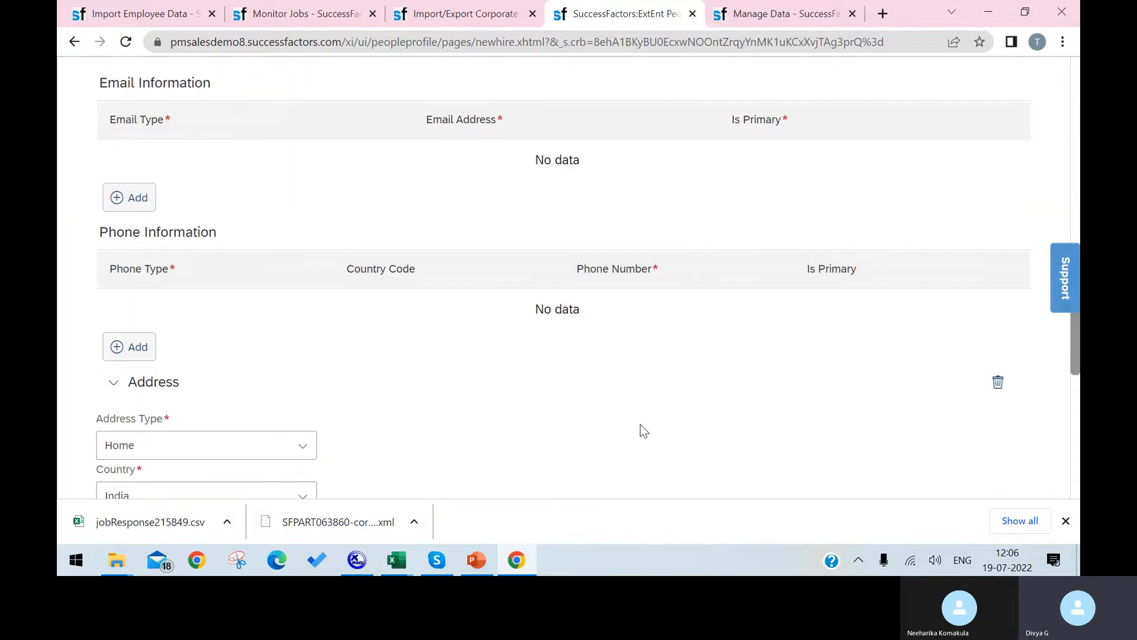
click(159, 270)
text(HYD)
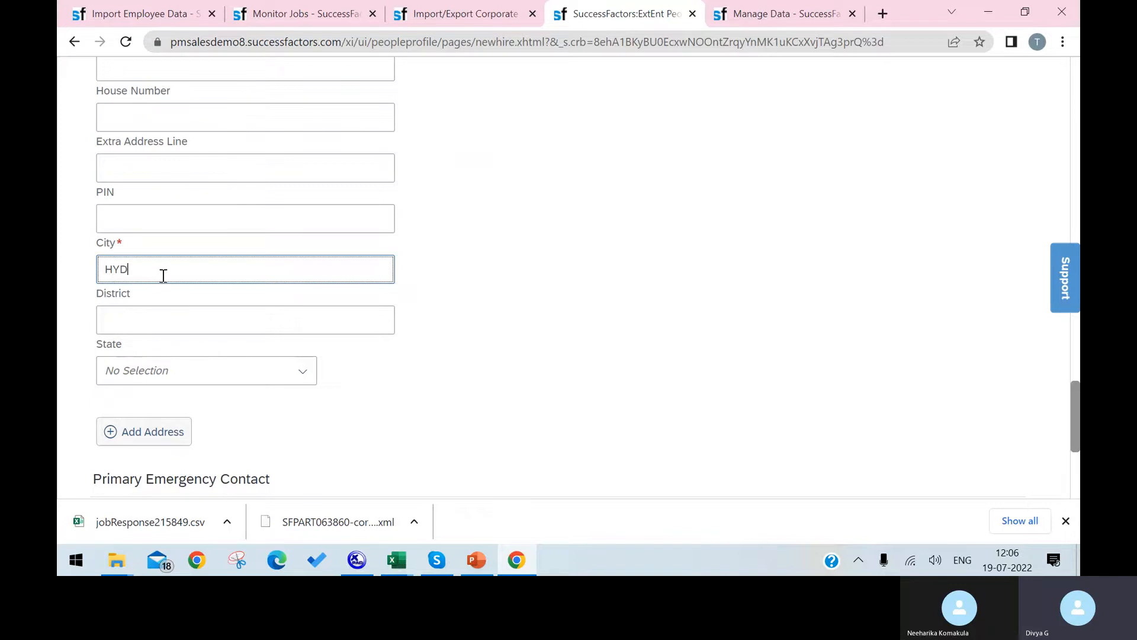
click(178, 434)
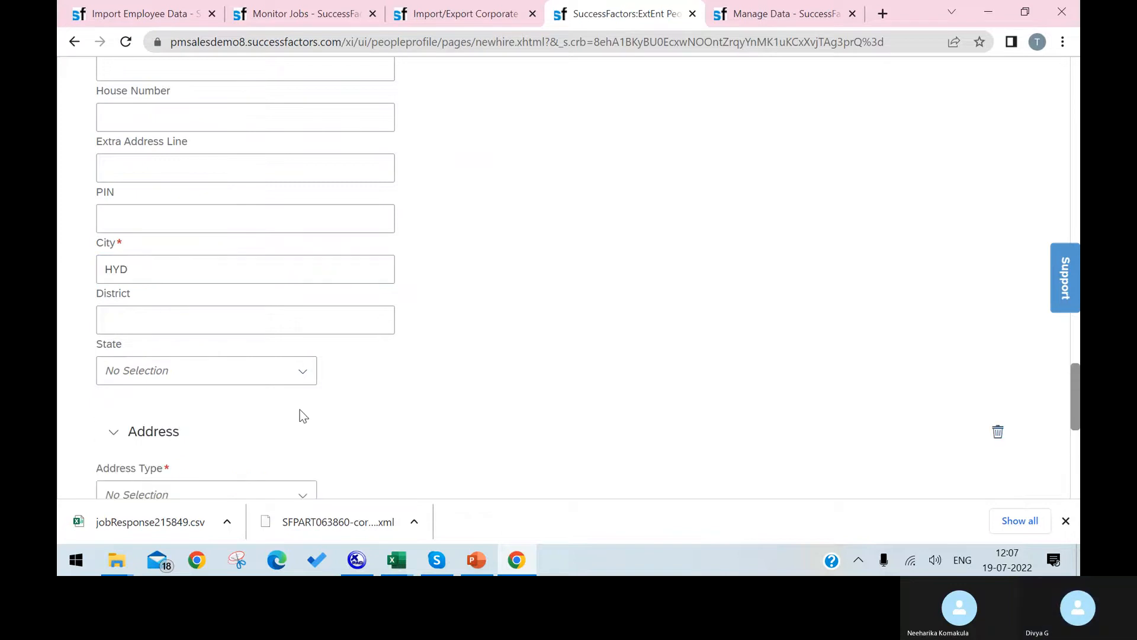
click(113, 431)
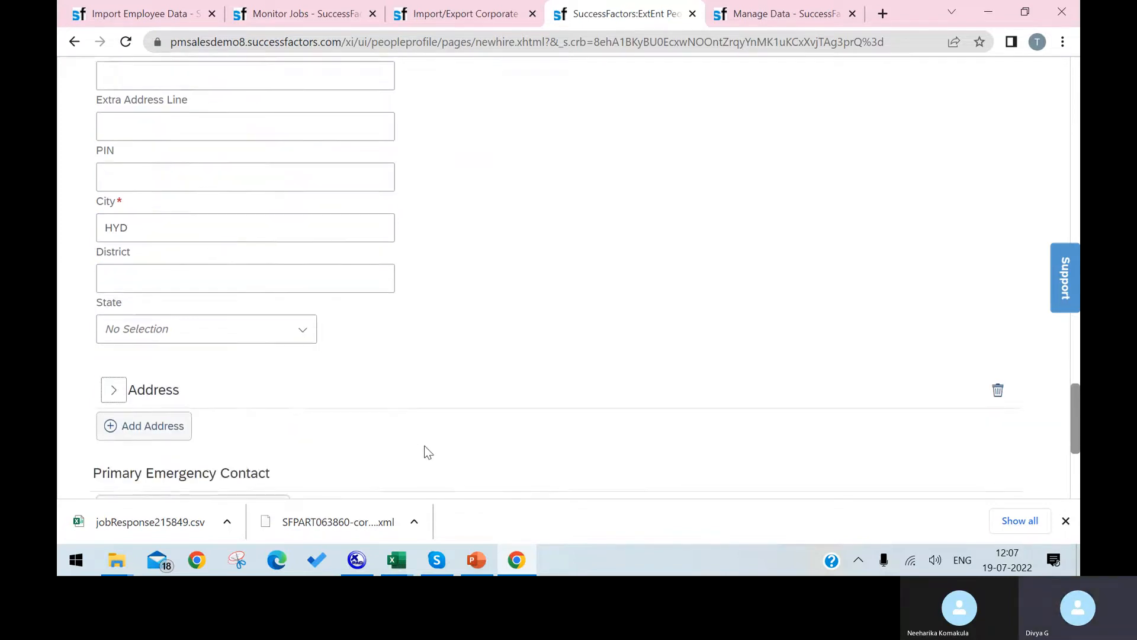
scroll(424, 452, down, 5)
click(133, 361)
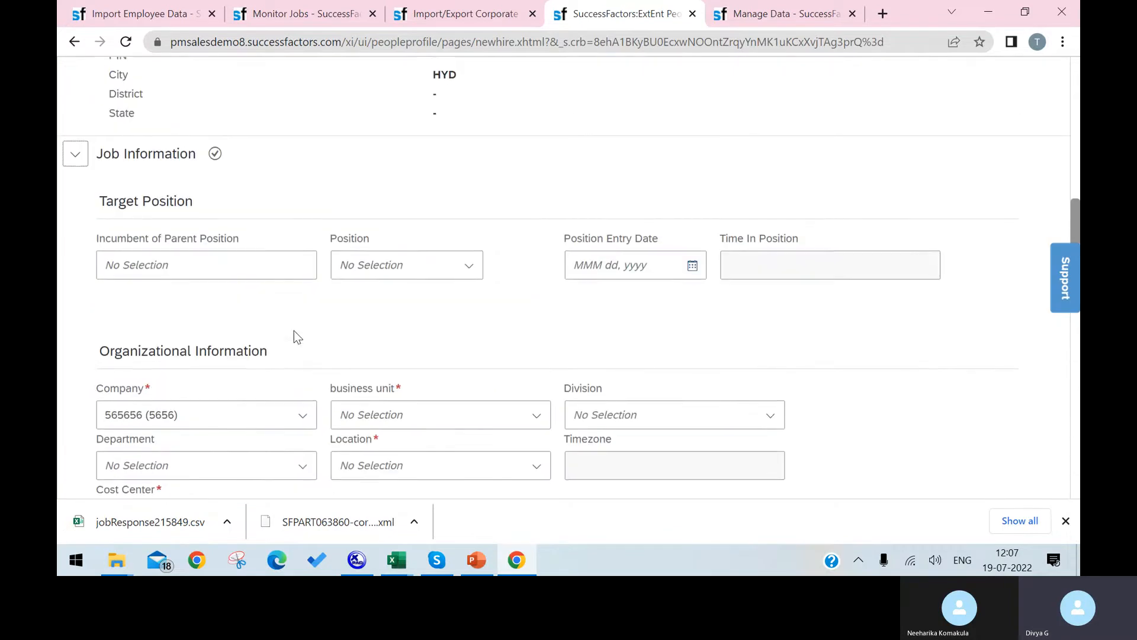
Check the Company and business unit lists, leaving business unit at No data.
click(304, 348)
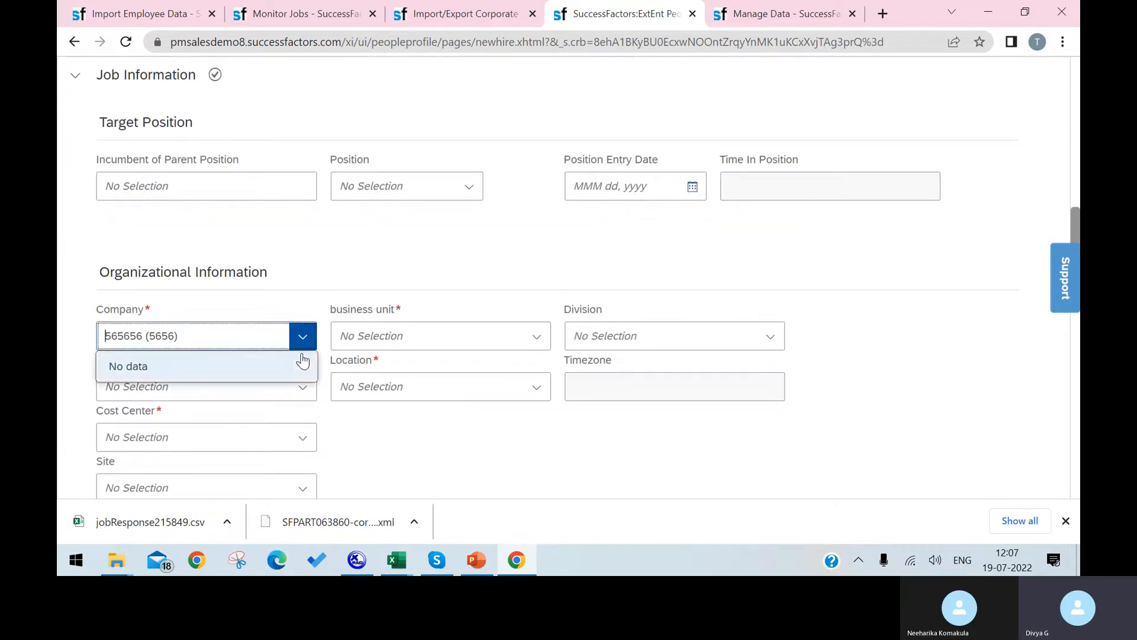
click(267, 300)
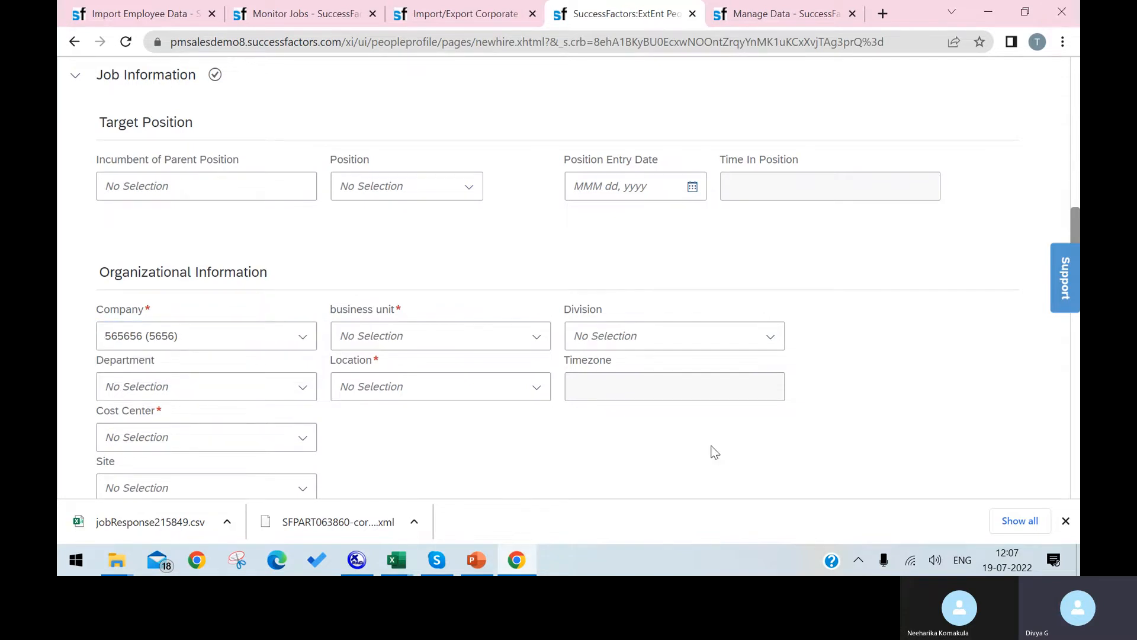
click(529, 329)
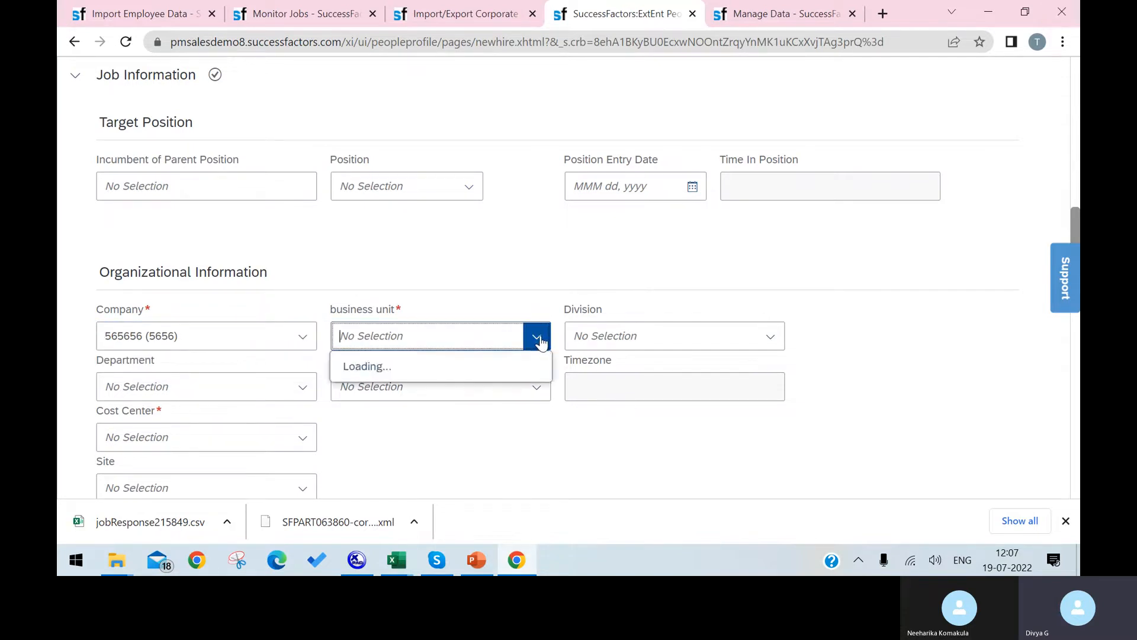
click(485, 376)
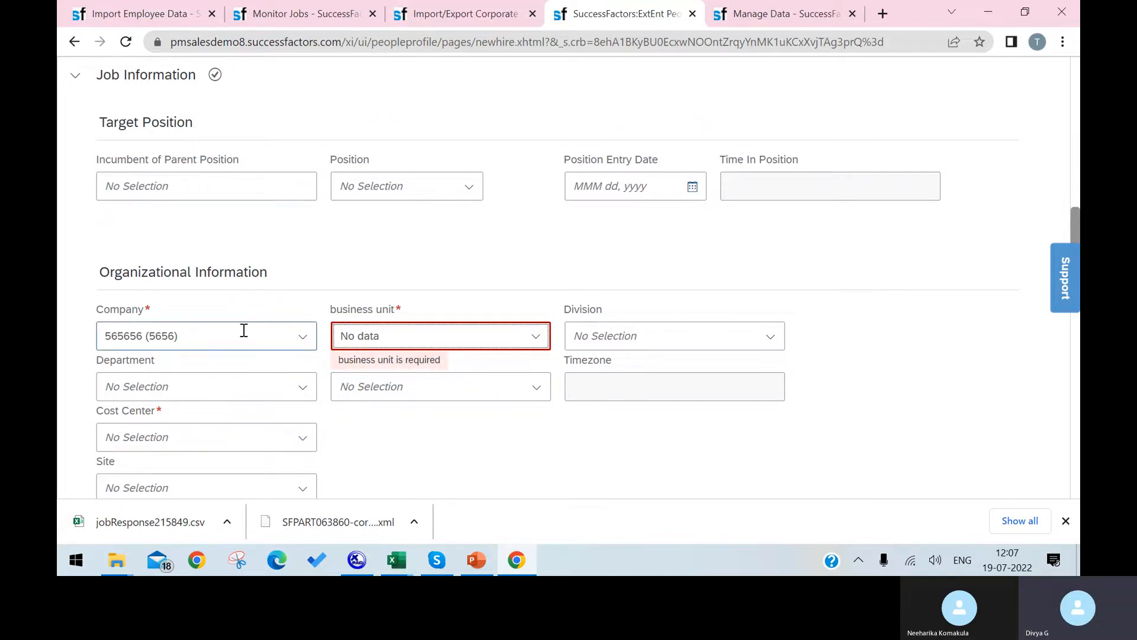
click(392, 343)
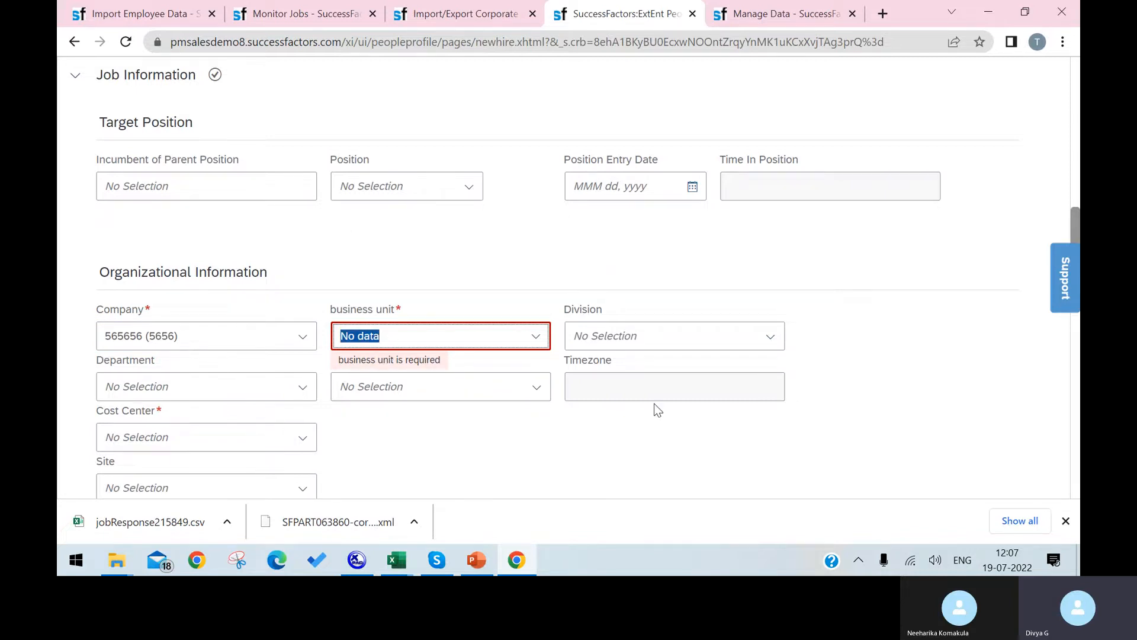
click(672, 347)
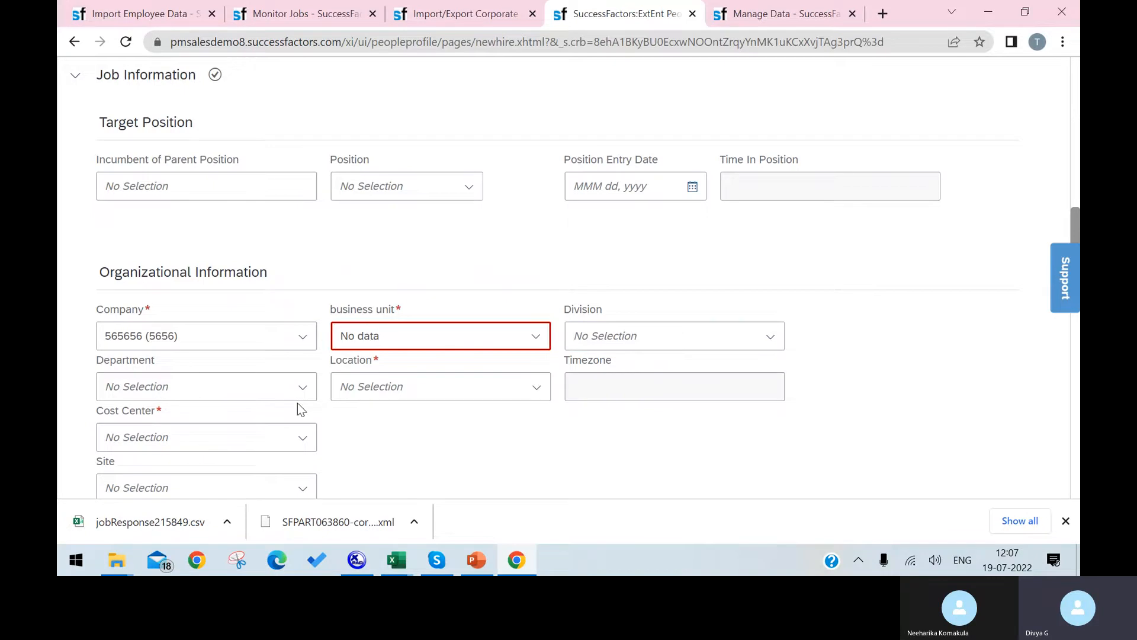
click(465, 394)
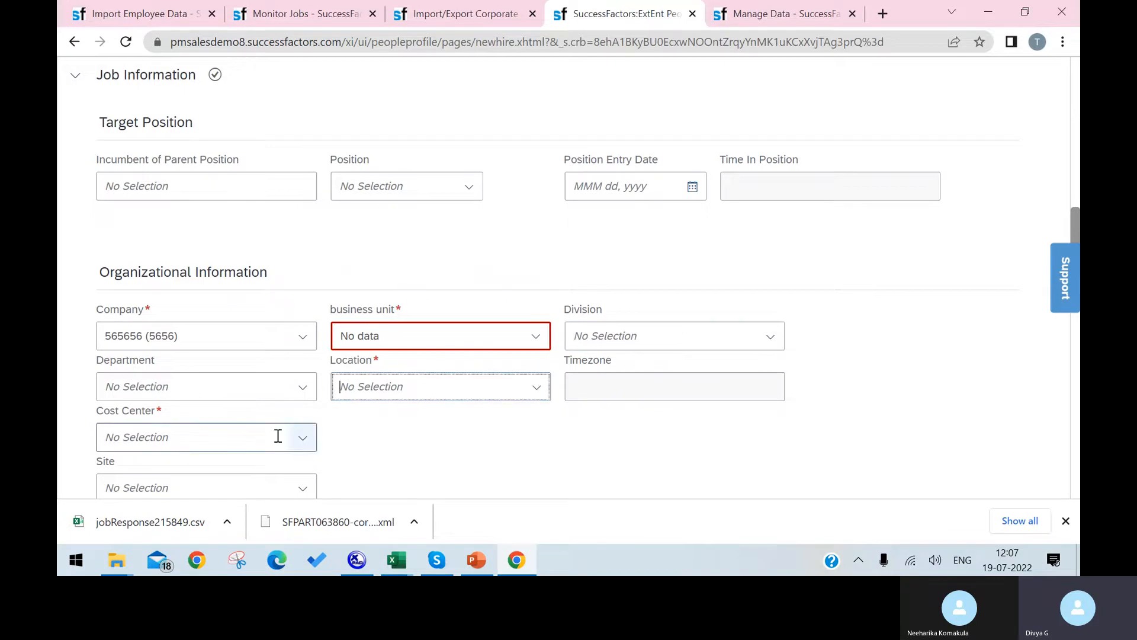
Set Cost Center to Australia Comp and Benefits (8500-2210) and check the empty Department list.
scroll(251, 427, down, 1)
click(287, 363)
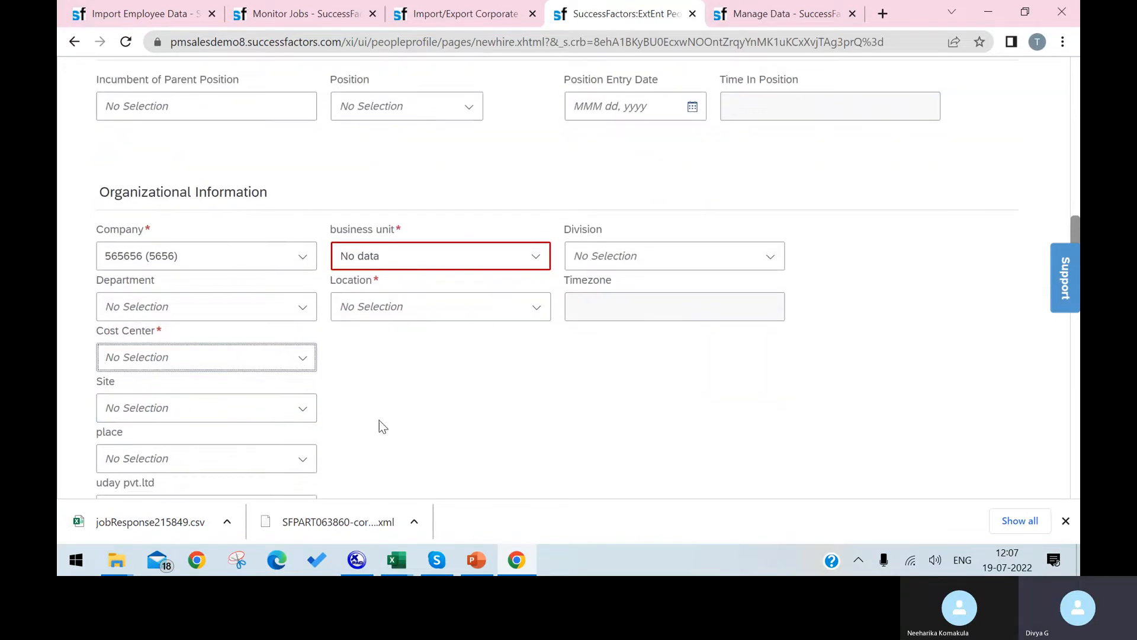
click(304, 360)
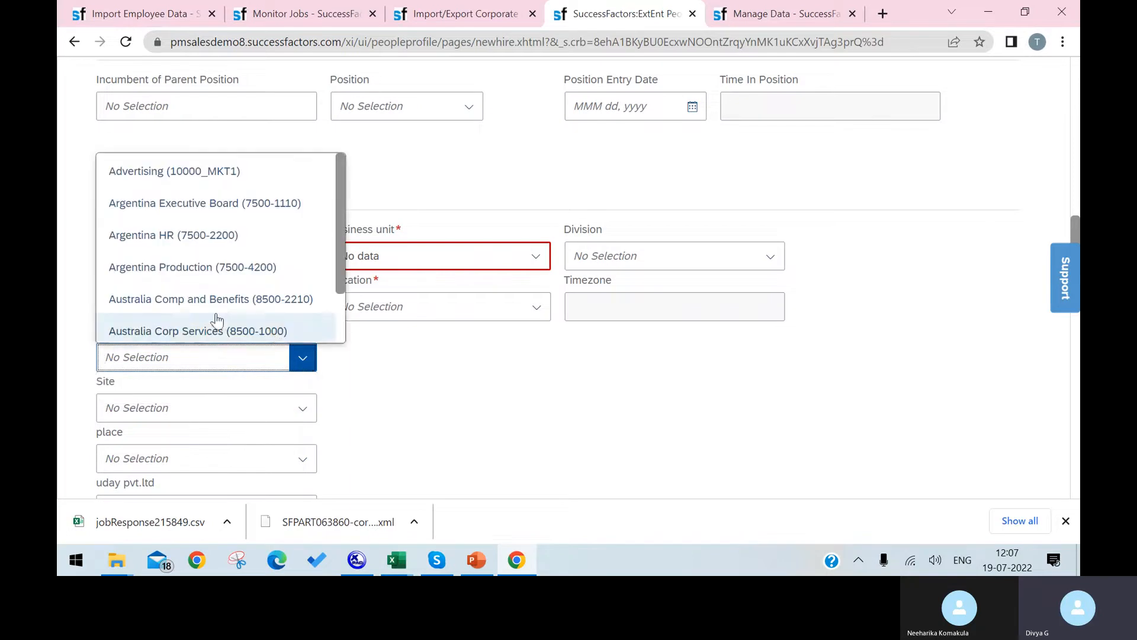
click(183, 294)
click(309, 317)
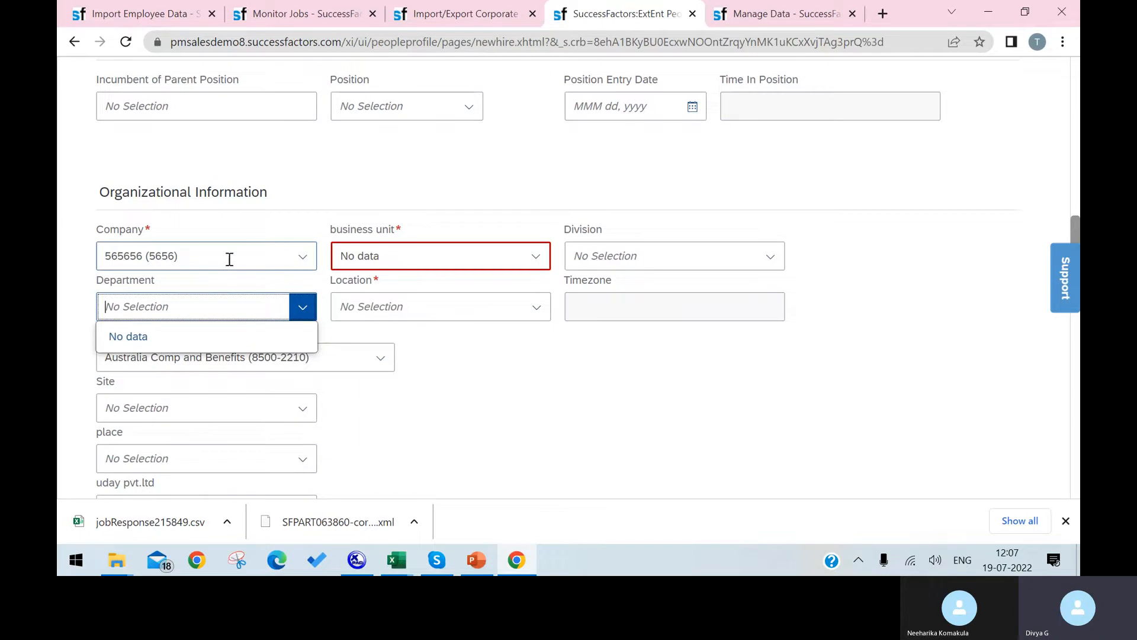
click(164, 255)
click(152, 256)
click(163, 256)
From the Manage Data page, run an action search for CONFIGURE, then bring up Skype.
click(302, 16)
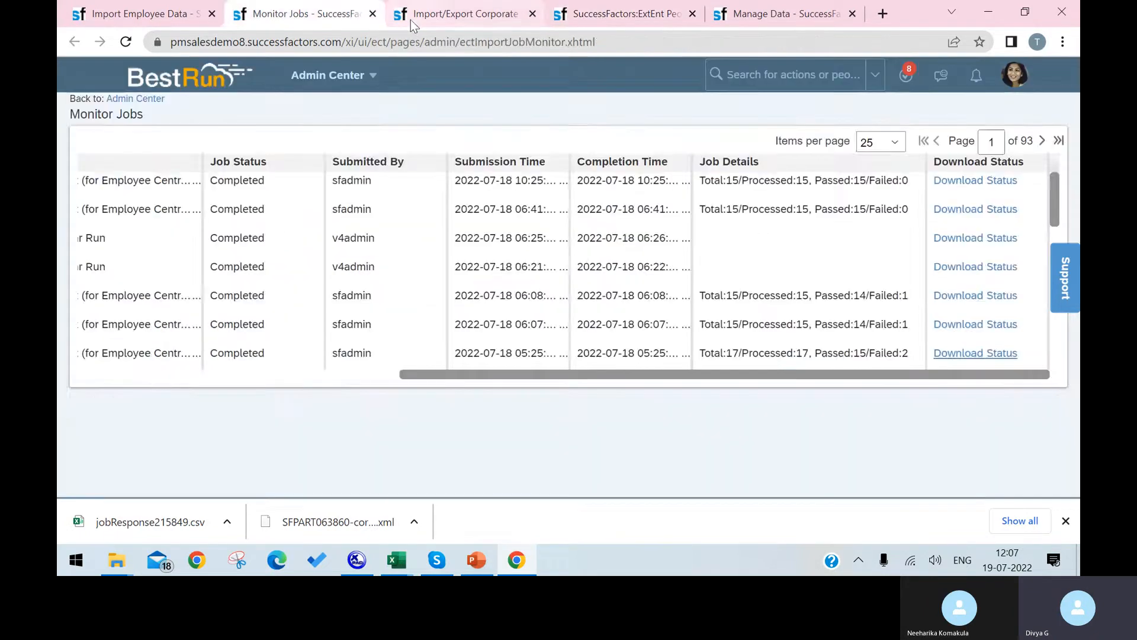
click(465, 13)
click(779, 13)
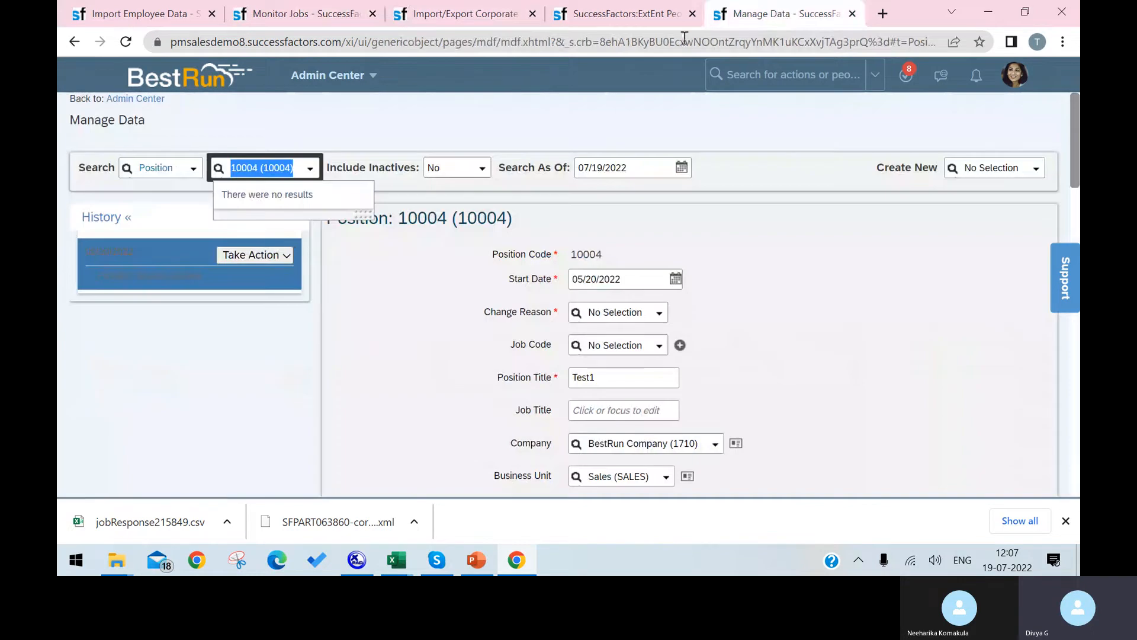
click(783, 75)
text(co)
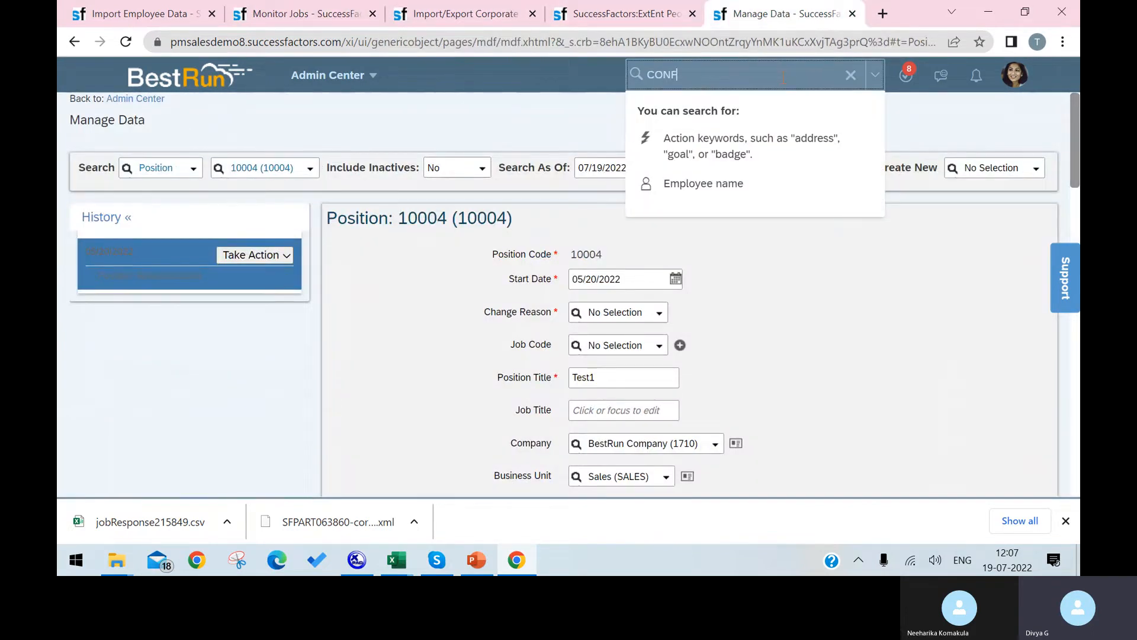
text(NFIGURE)
key(Return)
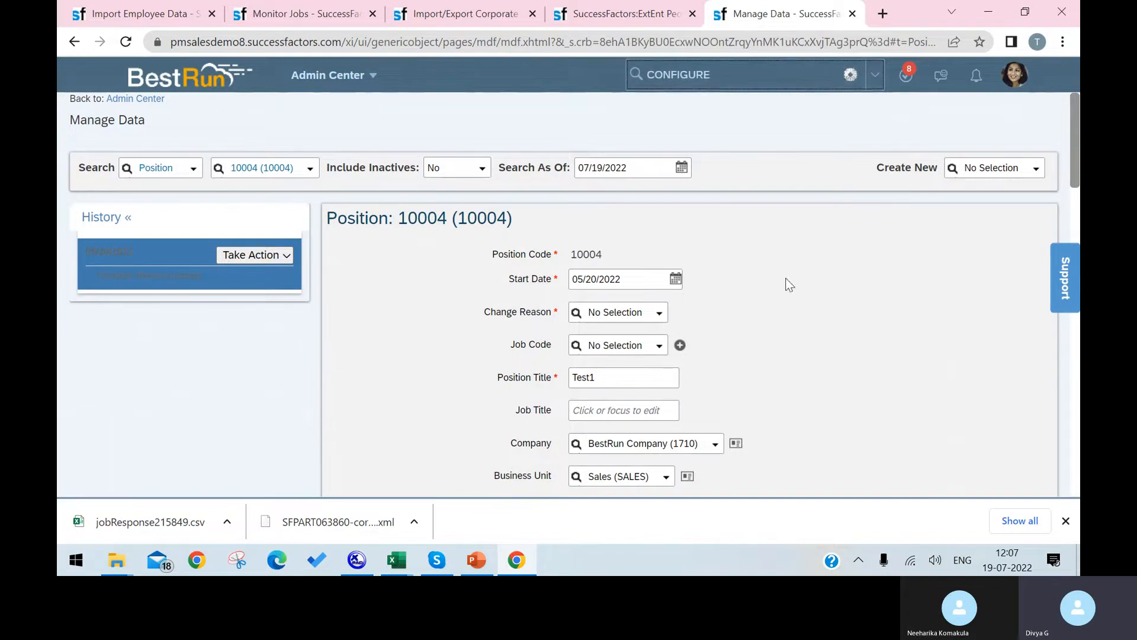
click(439, 560)
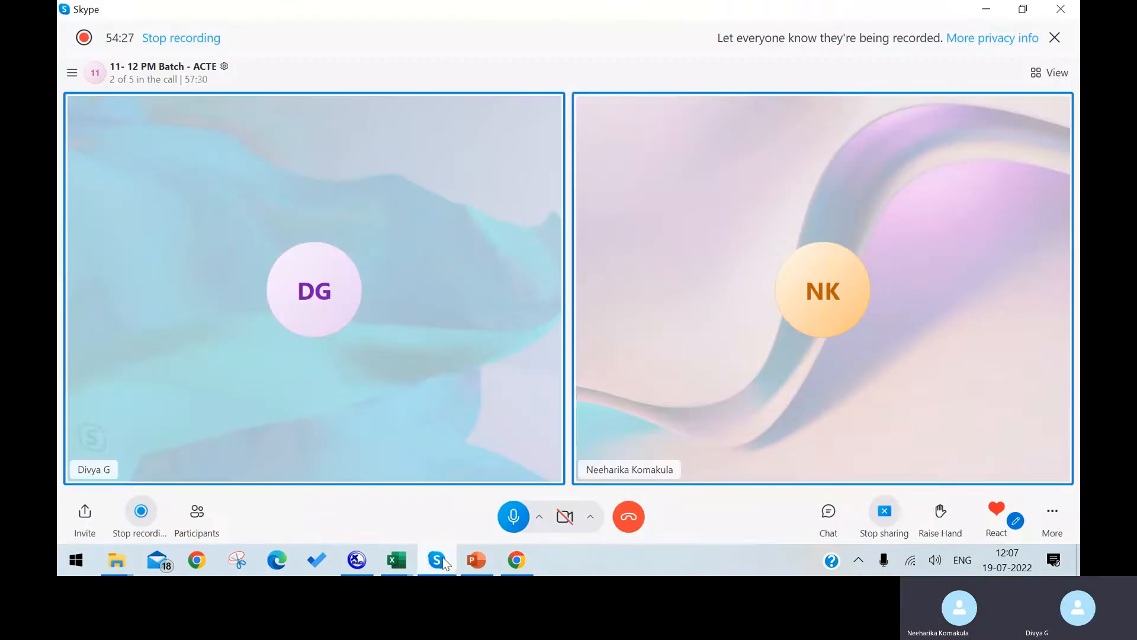
click(442, 558)
click(965, 125)
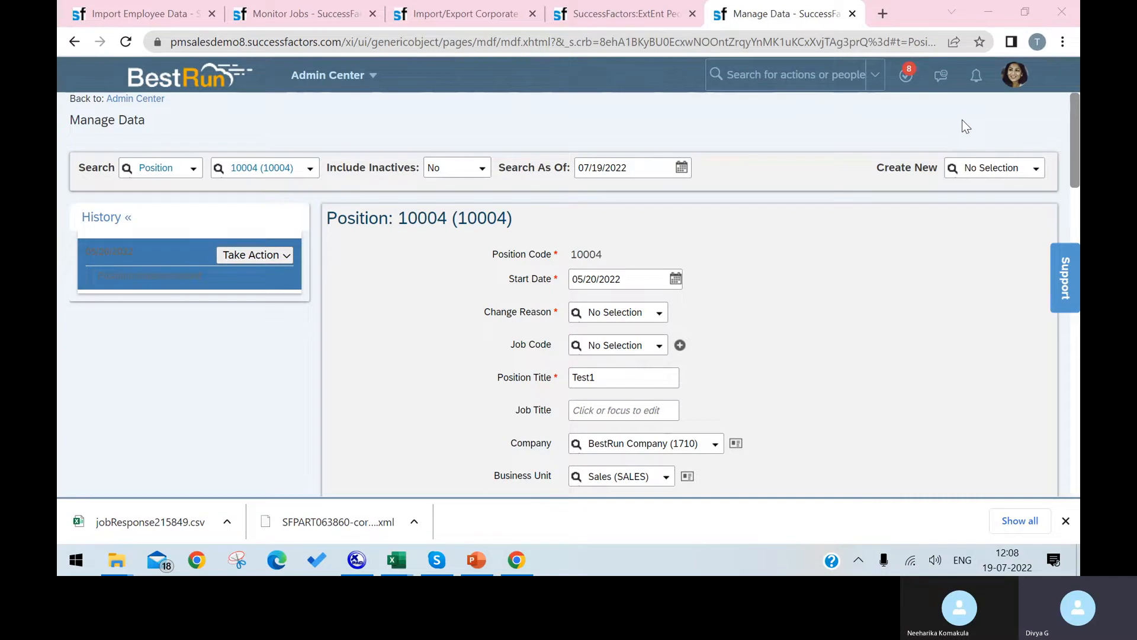
Search the header for Import Foundation Data and open that page.
click(288, 19)
click(445, 18)
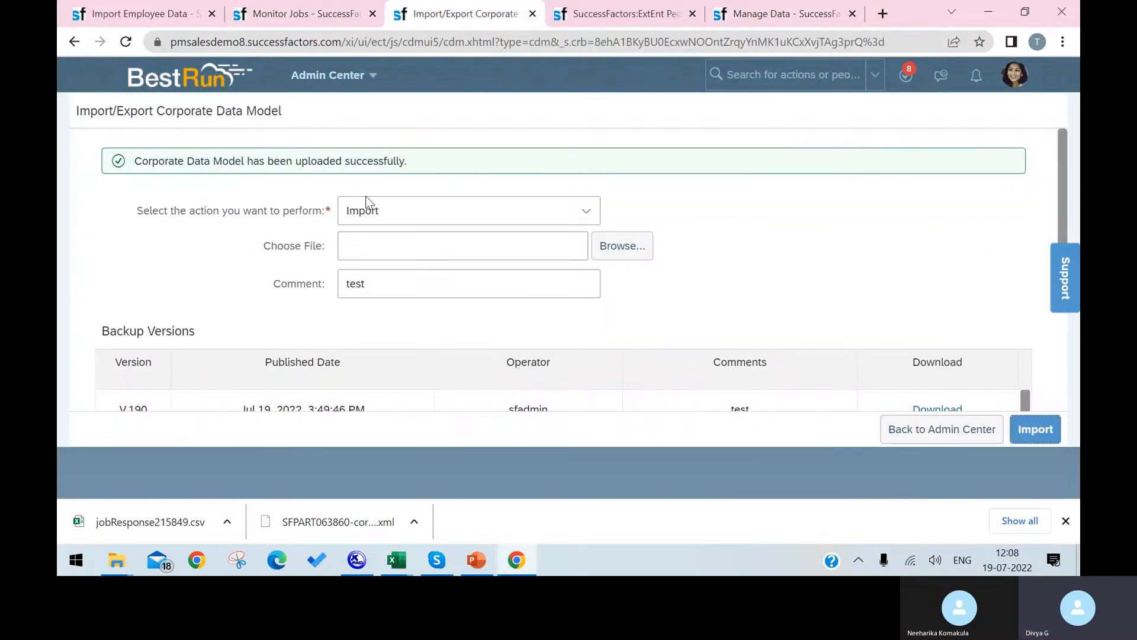
click(295, 16)
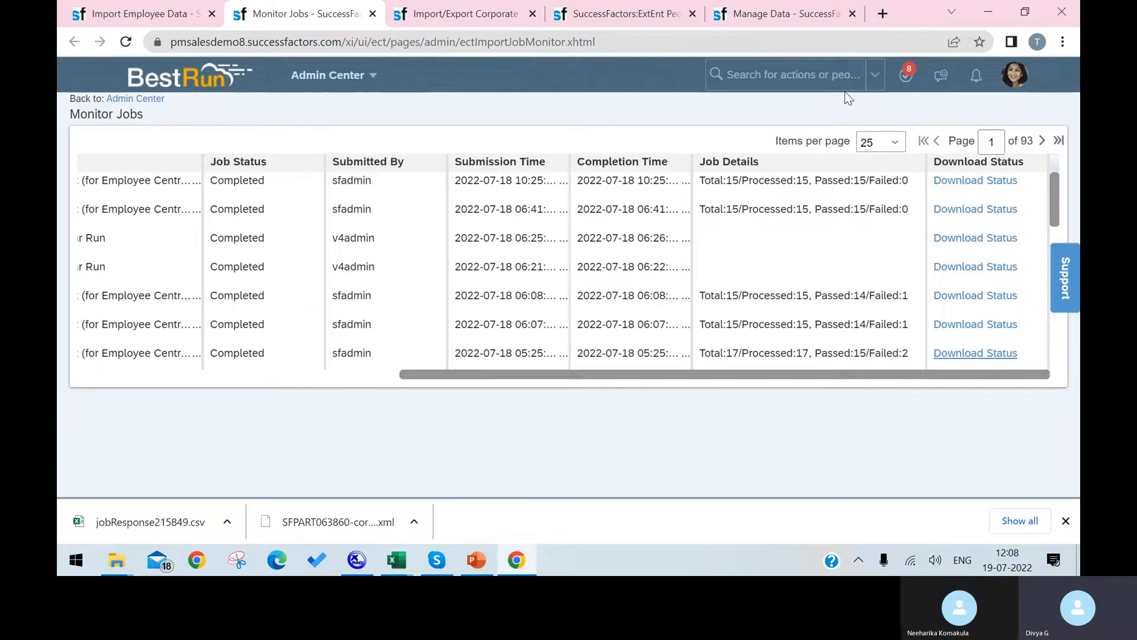
click(792, 78)
text(IMPORT FOUNDTA)
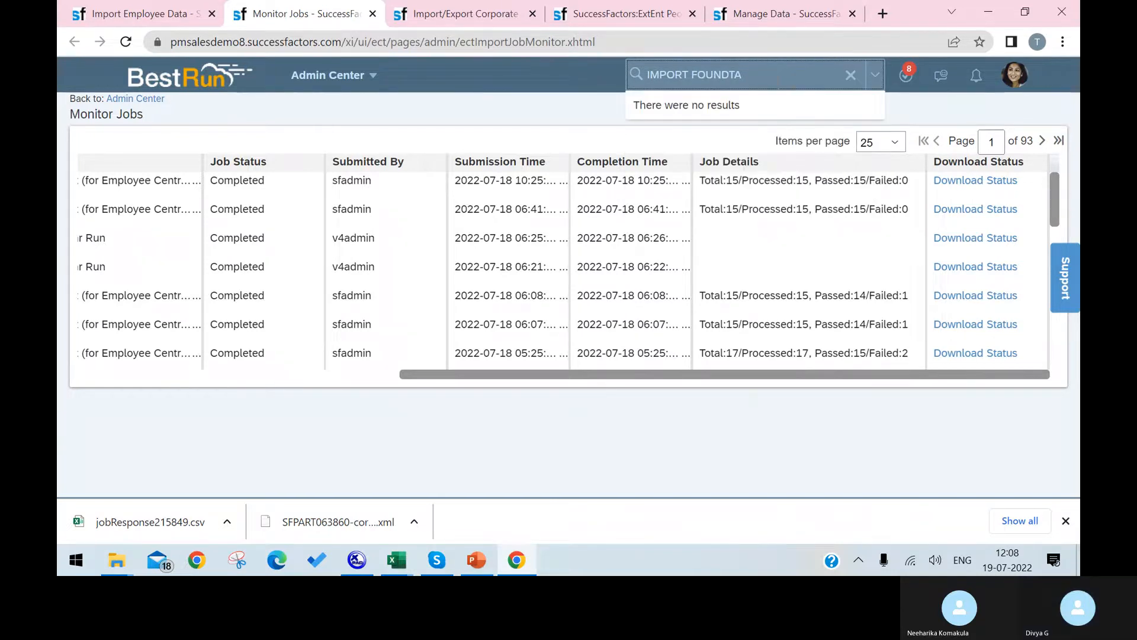
key(BackSpace)
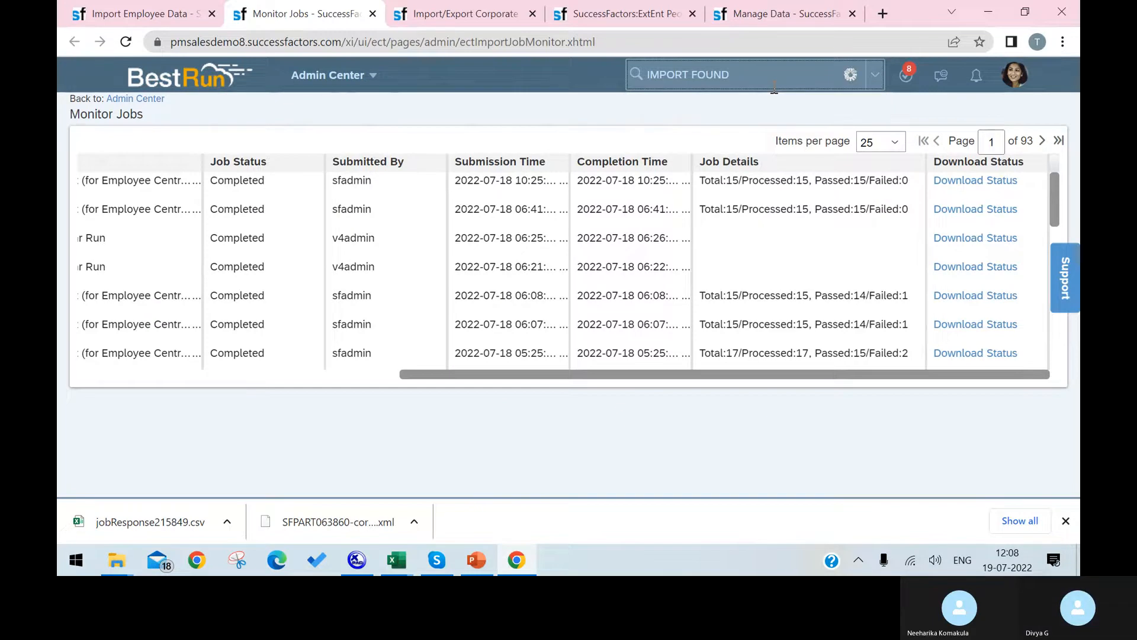
click(751, 112)
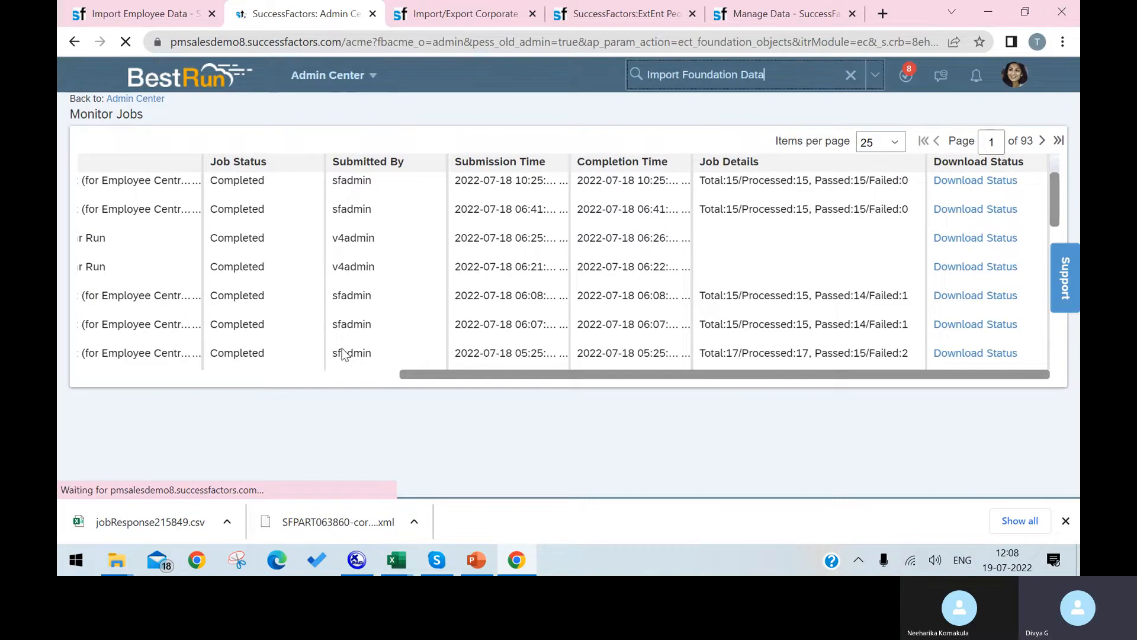
Choose Pay Grade as the foundation data type and view the blank CSV template list.
scroll(305, 363, down, 3)
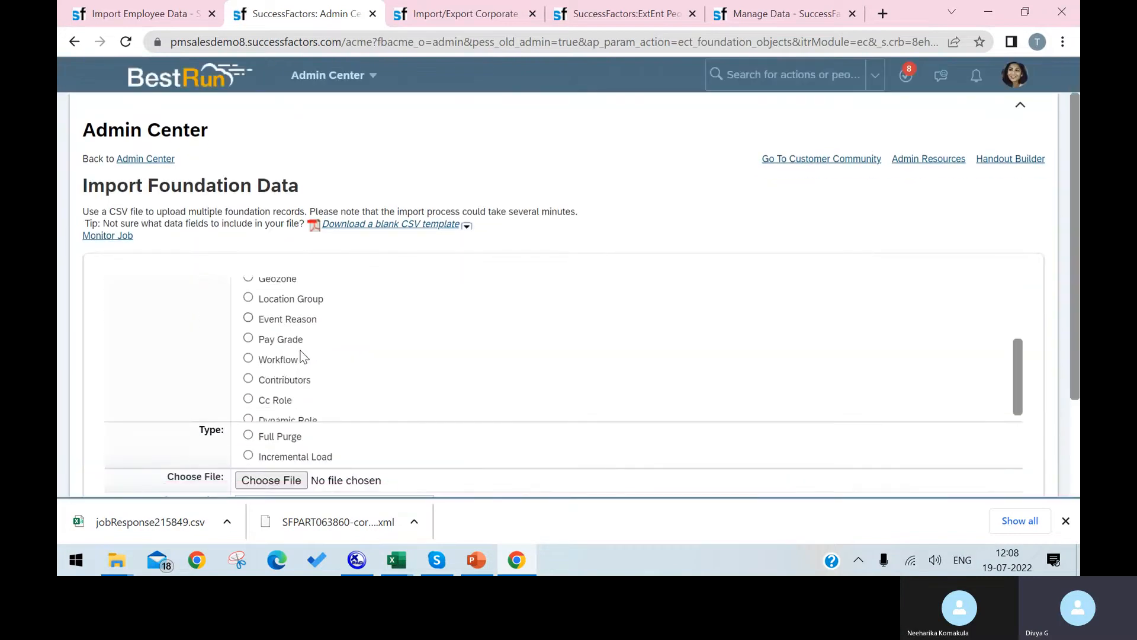
scroll(302, 370, down, 2)
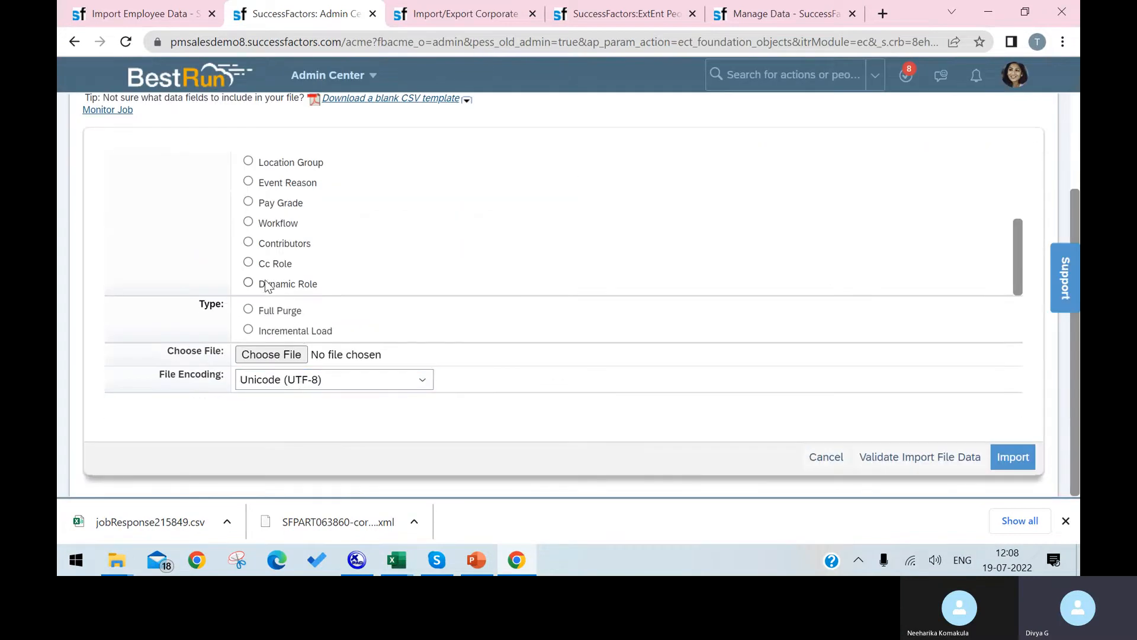
scroll(265, 287, up, 3)
scroll(254, 195, up, 2)
click(248, 311)
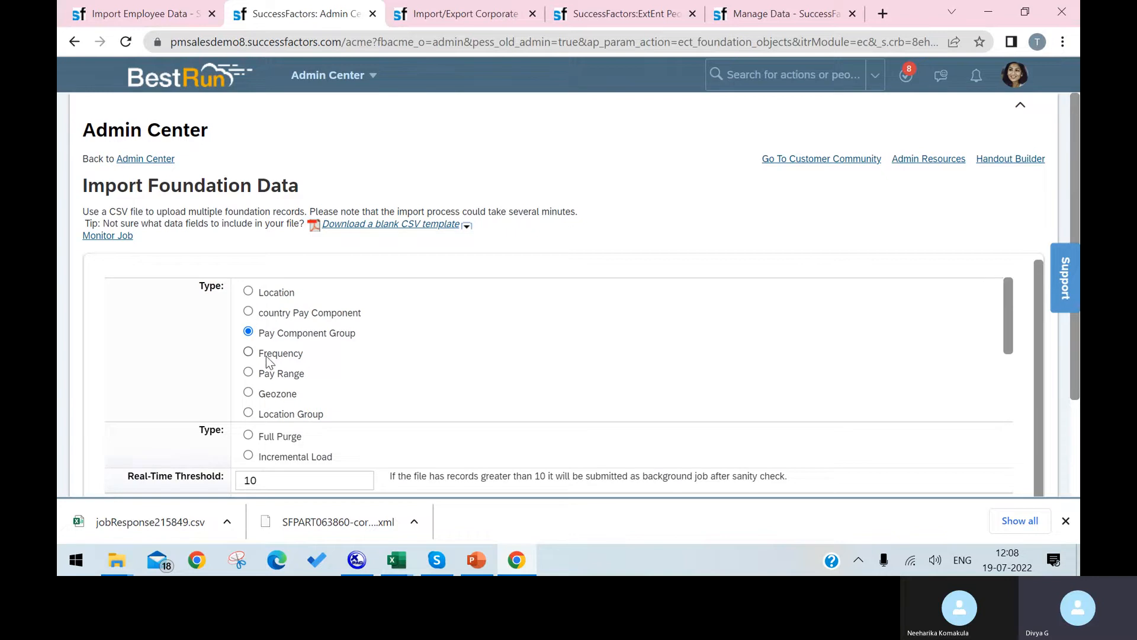
click(281, 373)
click(269, 394)
scroll(273, 373, down, 1)
click(286, 337)
click(286, 355)
click(280, 374)
scroll(393, 387, down, 1)
scroll(438, 331, up, 2)
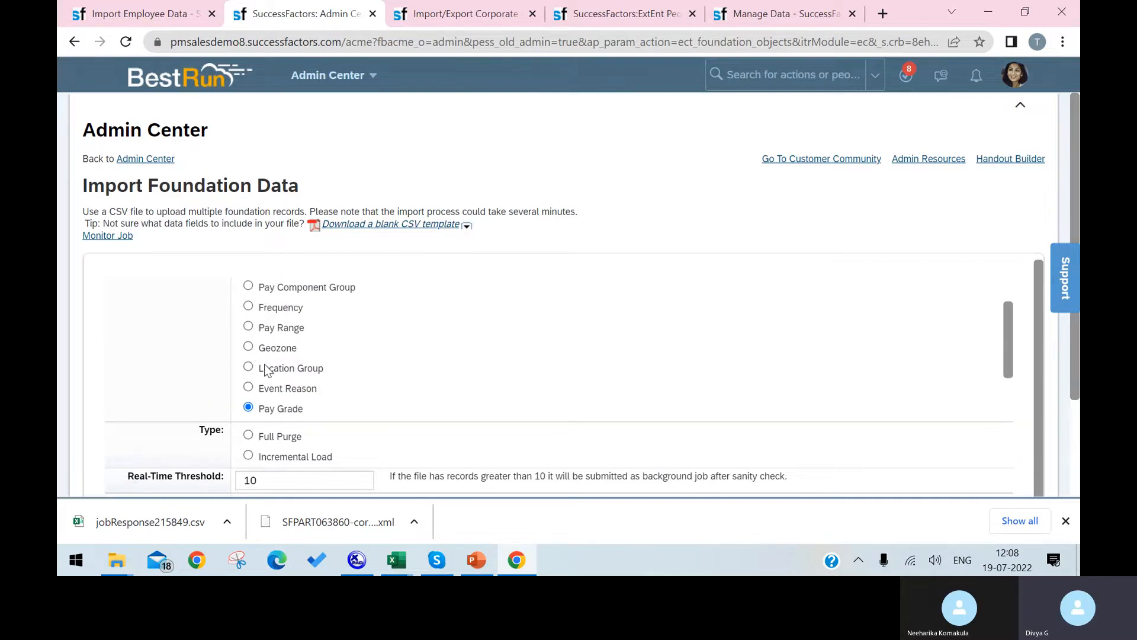
click(467, 226)
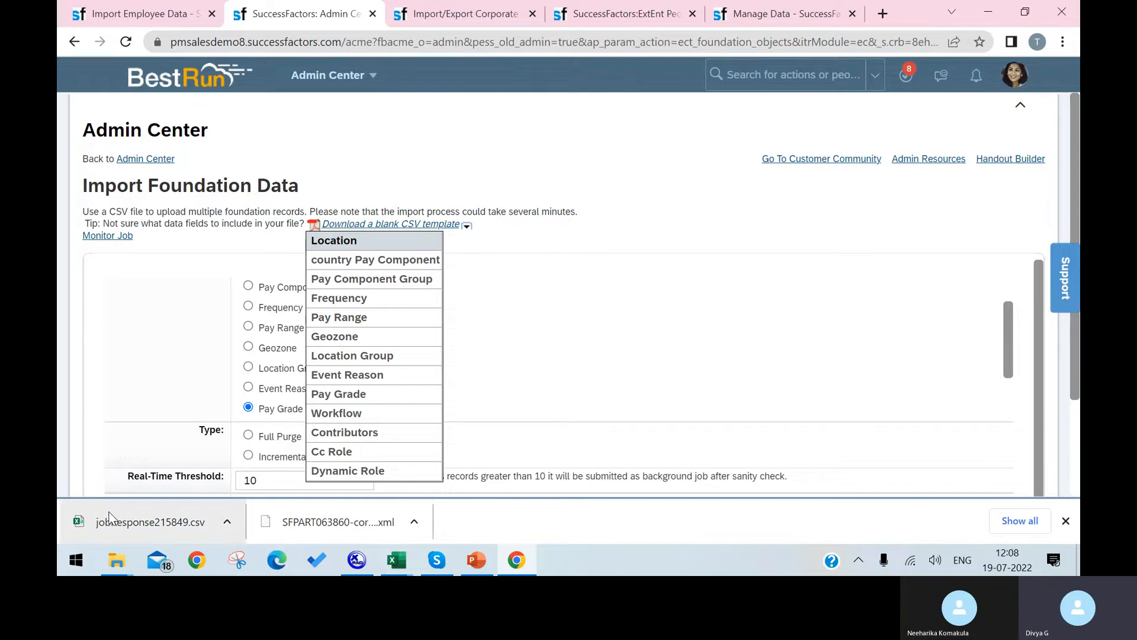
click(80, 396)
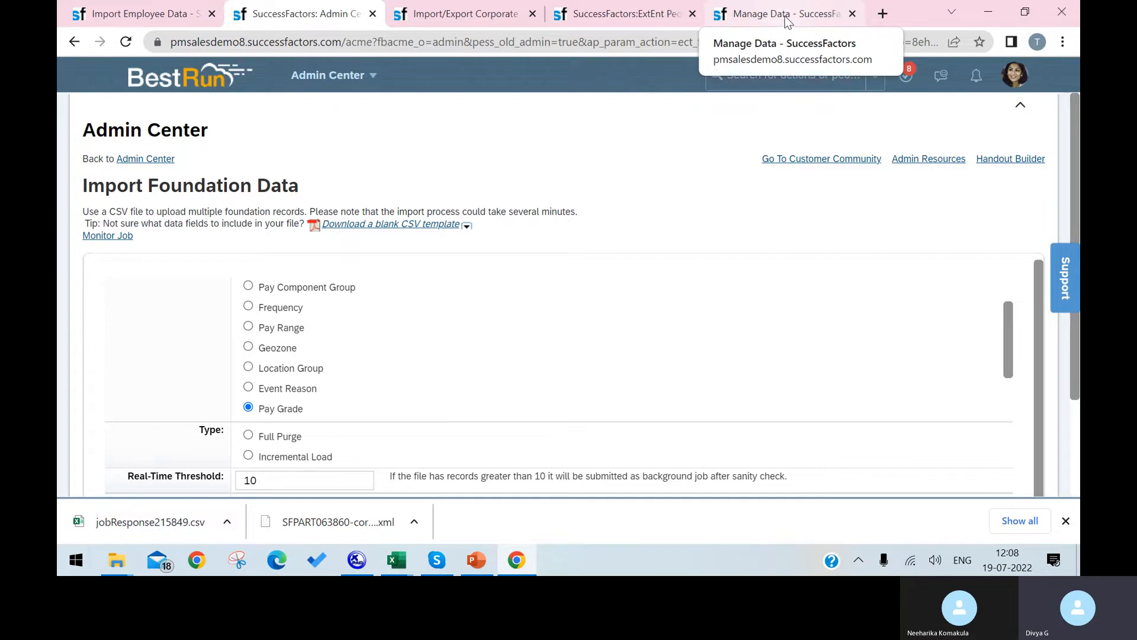
Revisit the new-hire, import-error and Manage Data tabs, then search for 'ADD NREW'.
click(622, 14)
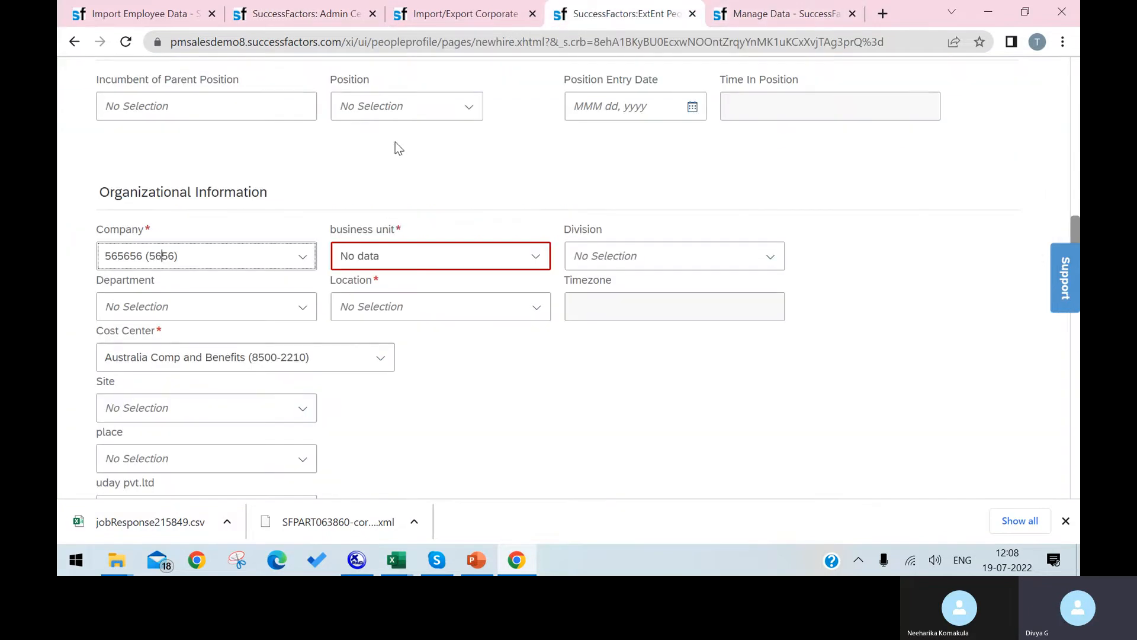
click(161, 13)
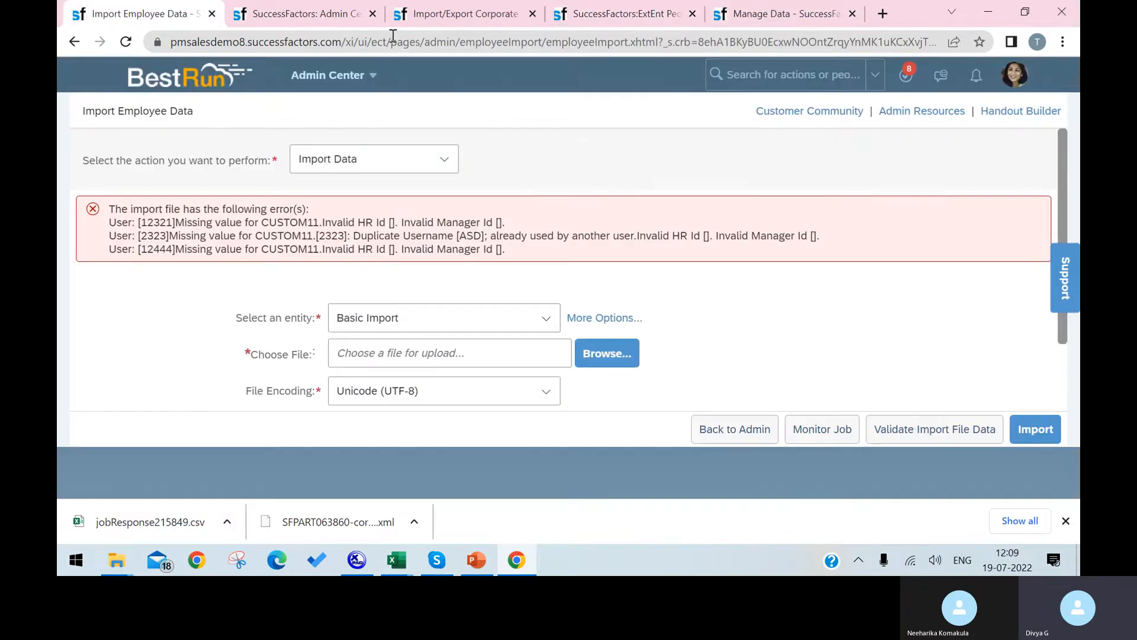
click(350, 15)
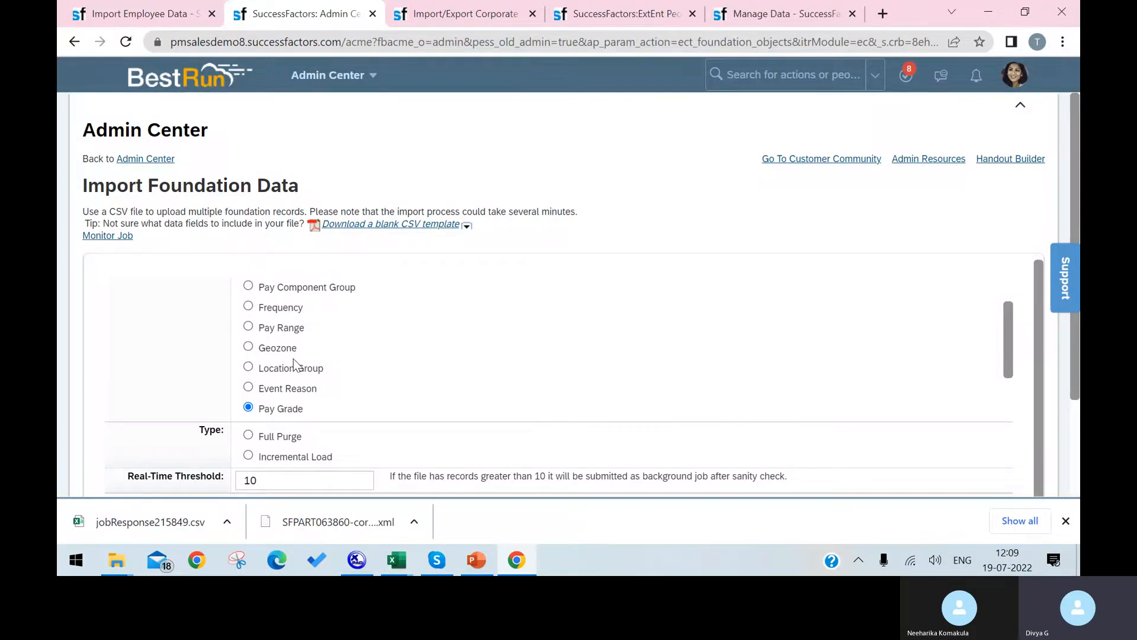
click(103, 14)
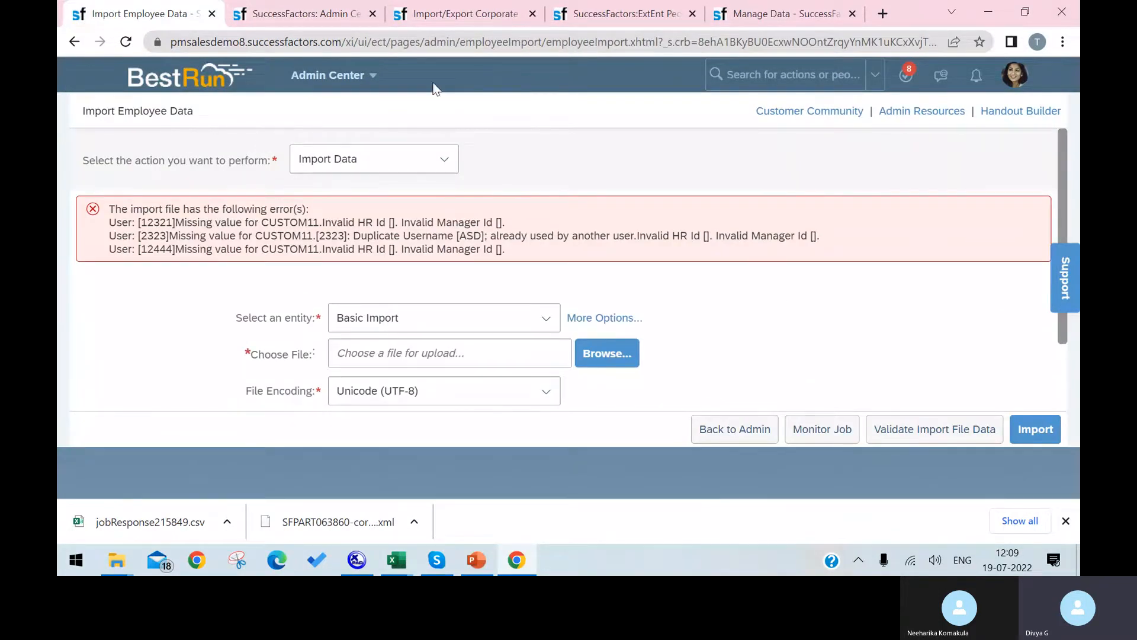
click(747, 13)
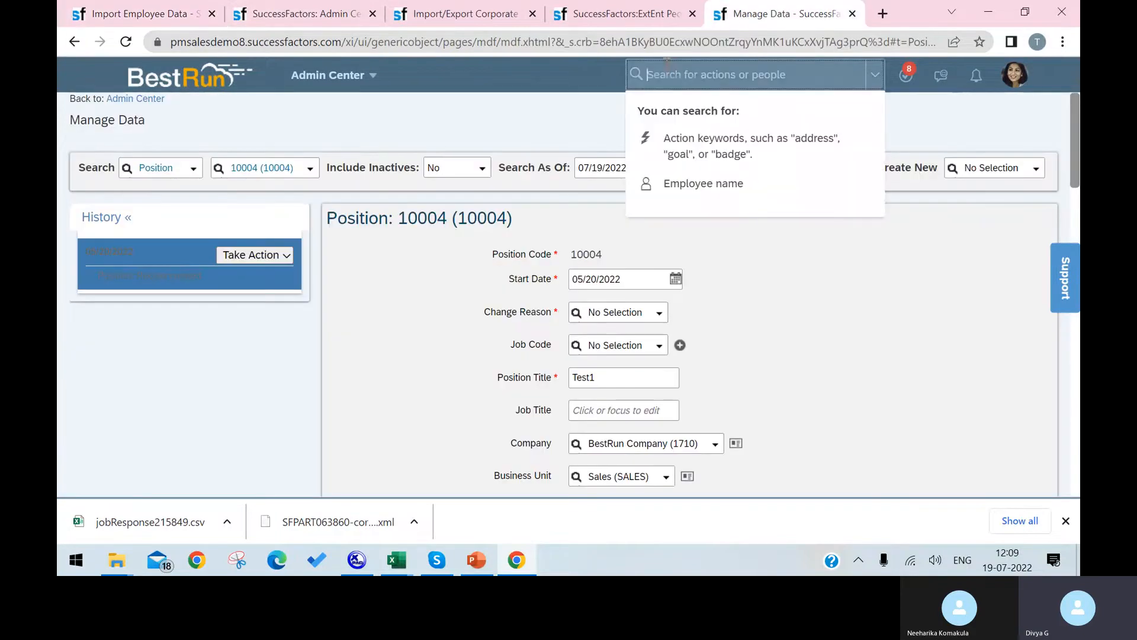
click(338, 15)
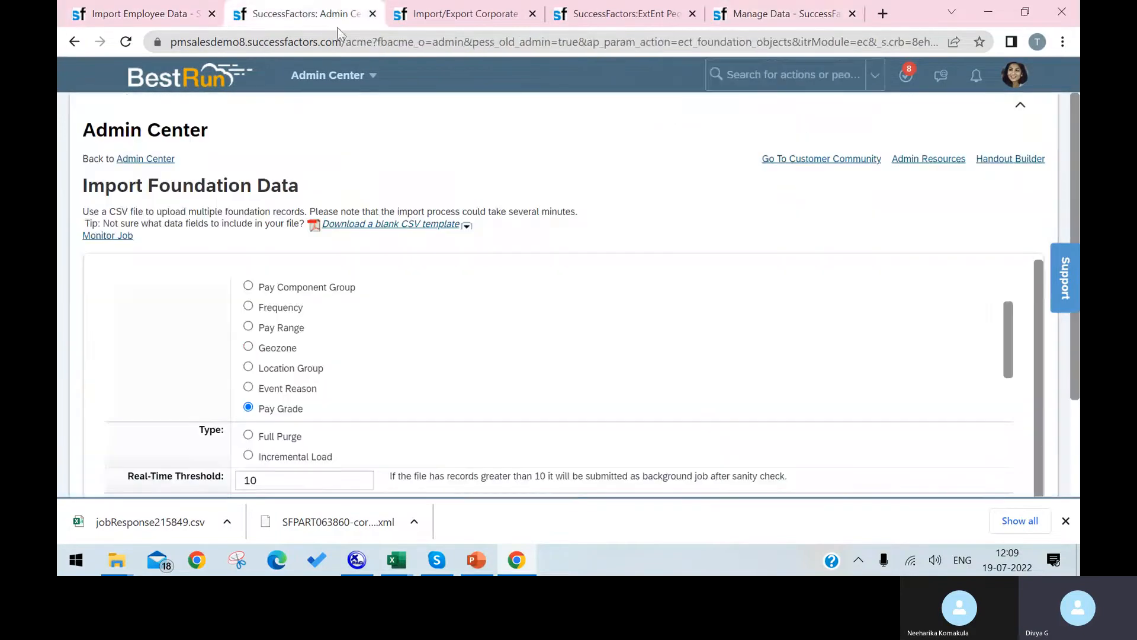
click(773, 75)
text(ADD NR)
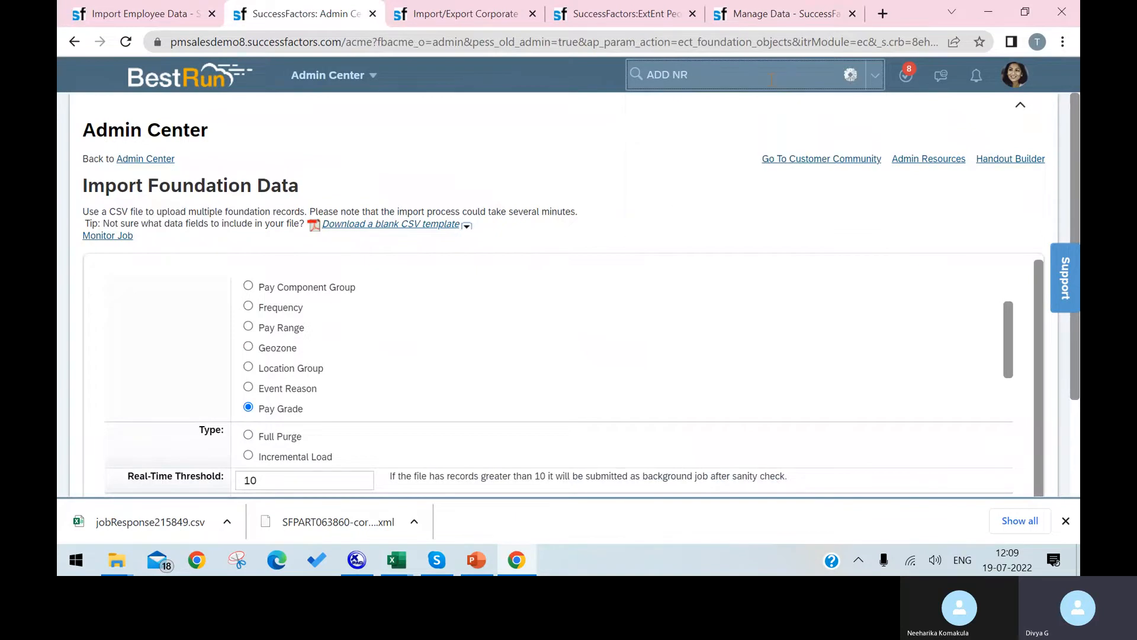
key(BackSpace)
text(EW)
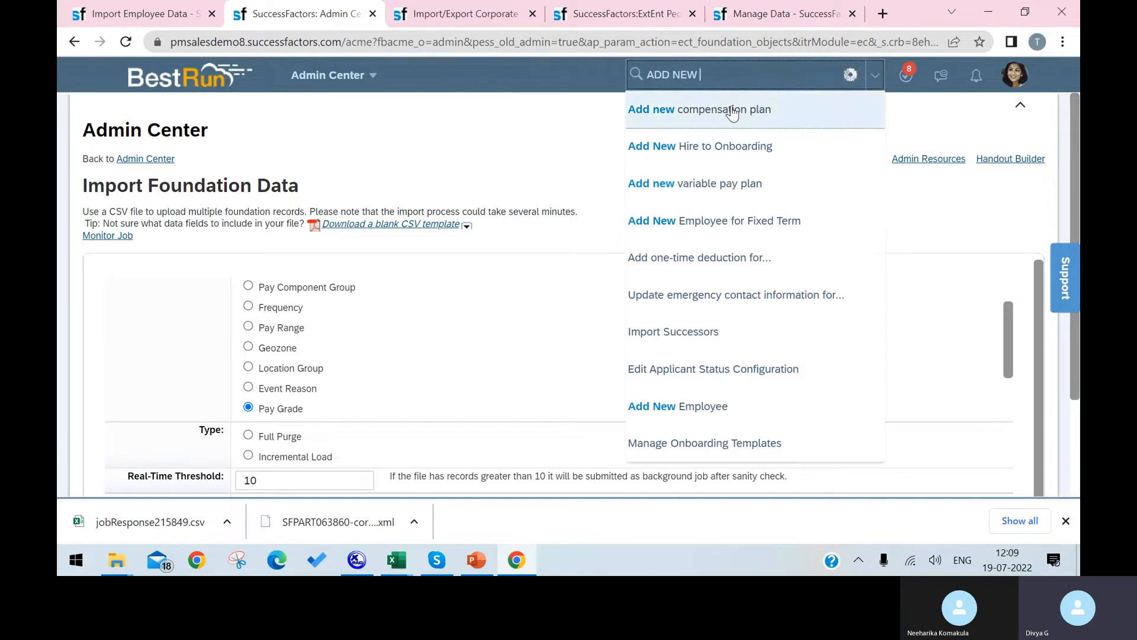
Open a fresh Add New Employee form with Hire Date Jul 19, 2022, then return to Import Employee Data.
click(720, 421)
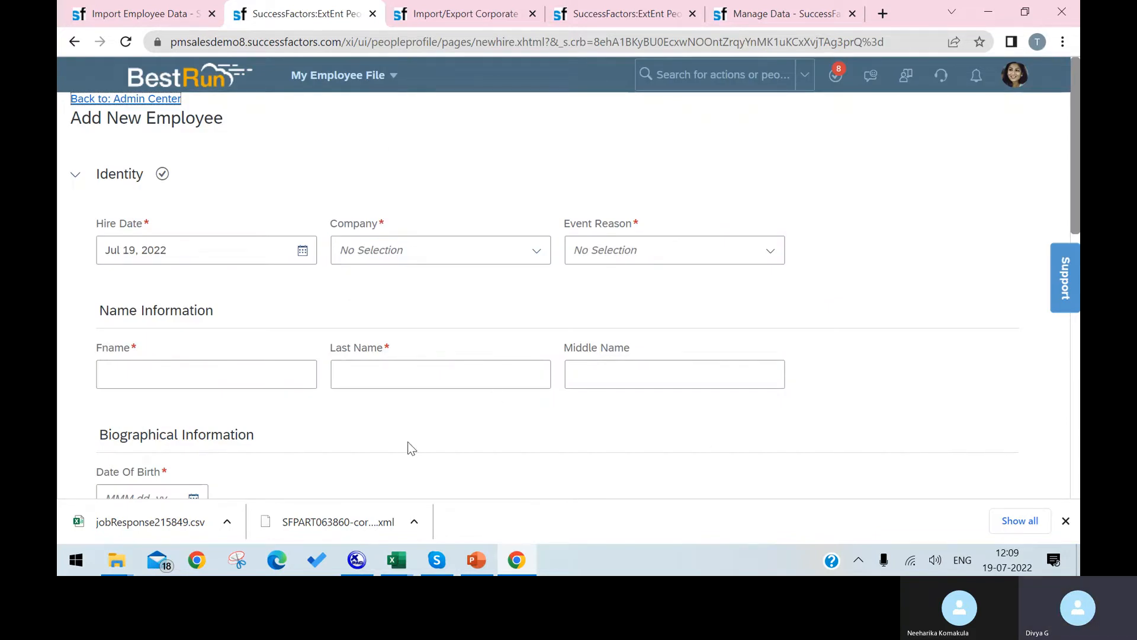
scroll(497, 342, down, 10)
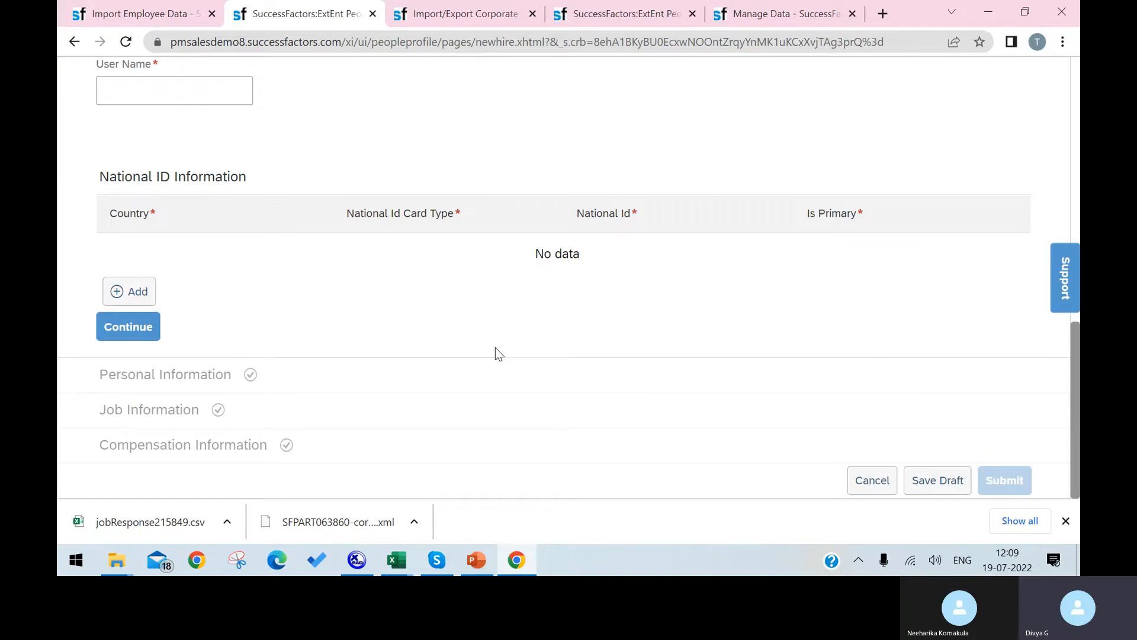
scroll(497, 350, up, 10)
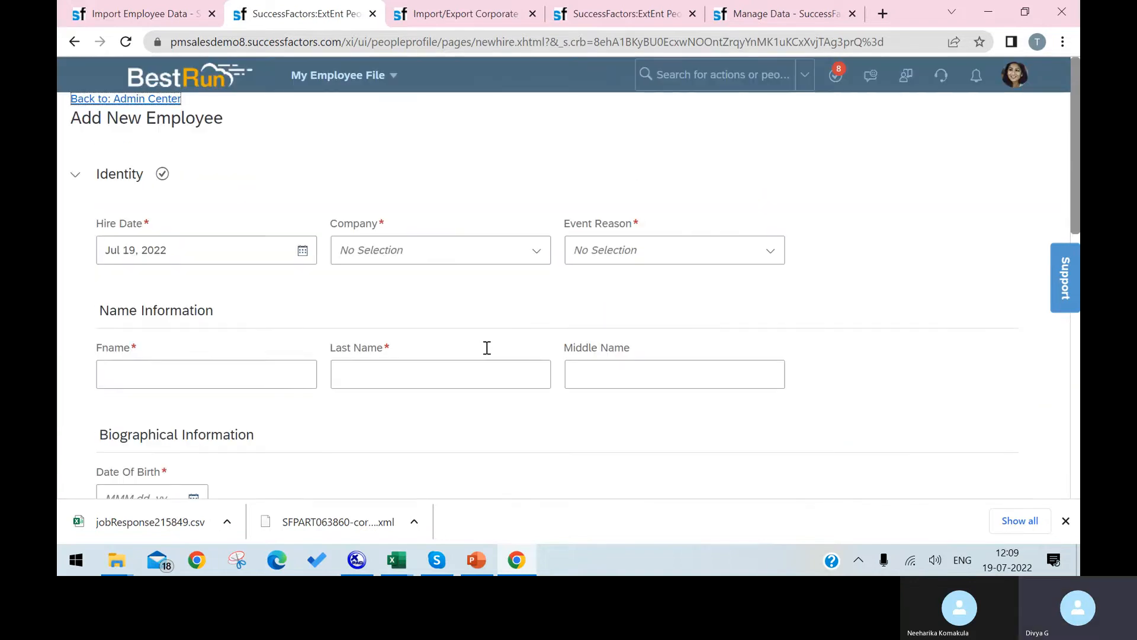
click(126, 17)
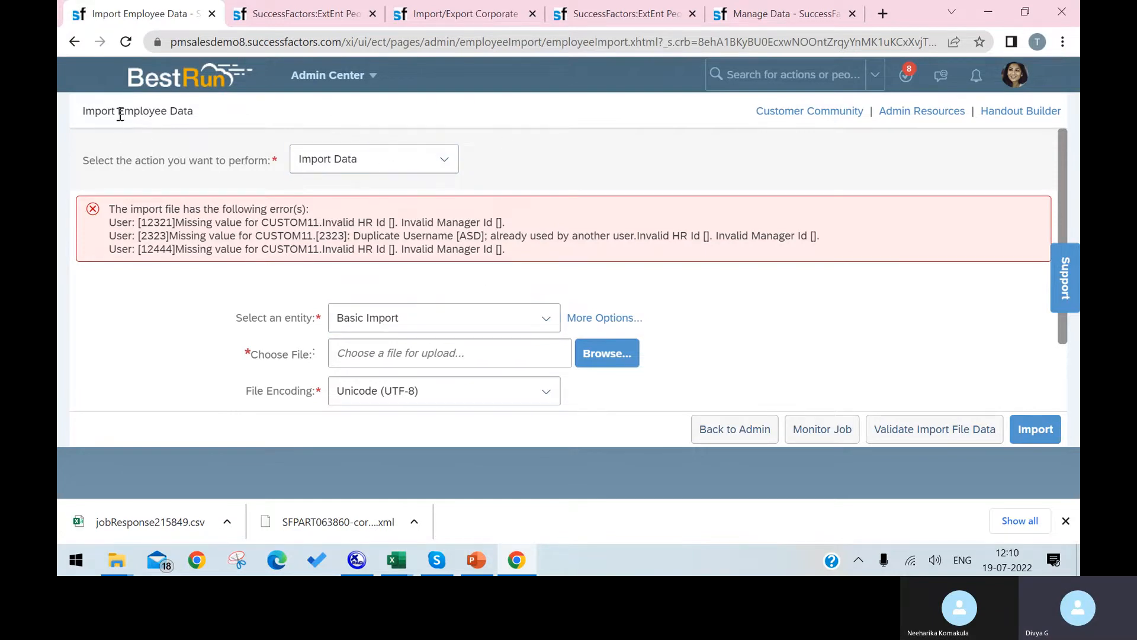
Switch the import action from Import Data to Download Template.
drag(82, 112, 156, 110)
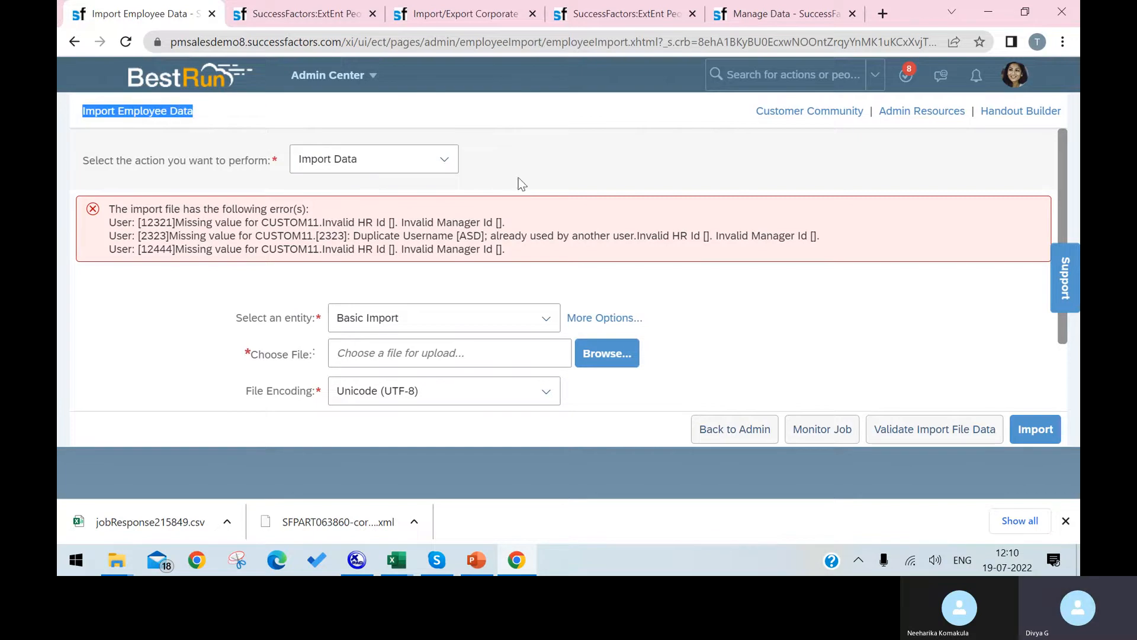
click(443, 160)
click(431, 185)
click(433, 169)
click(437, 220)
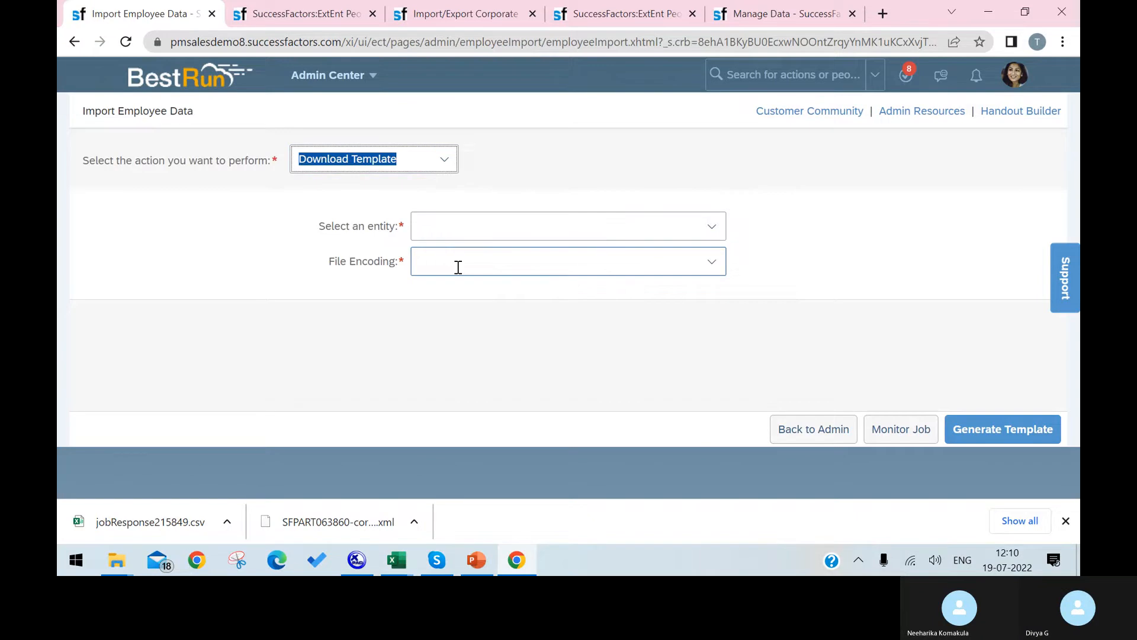
click(712, 226)
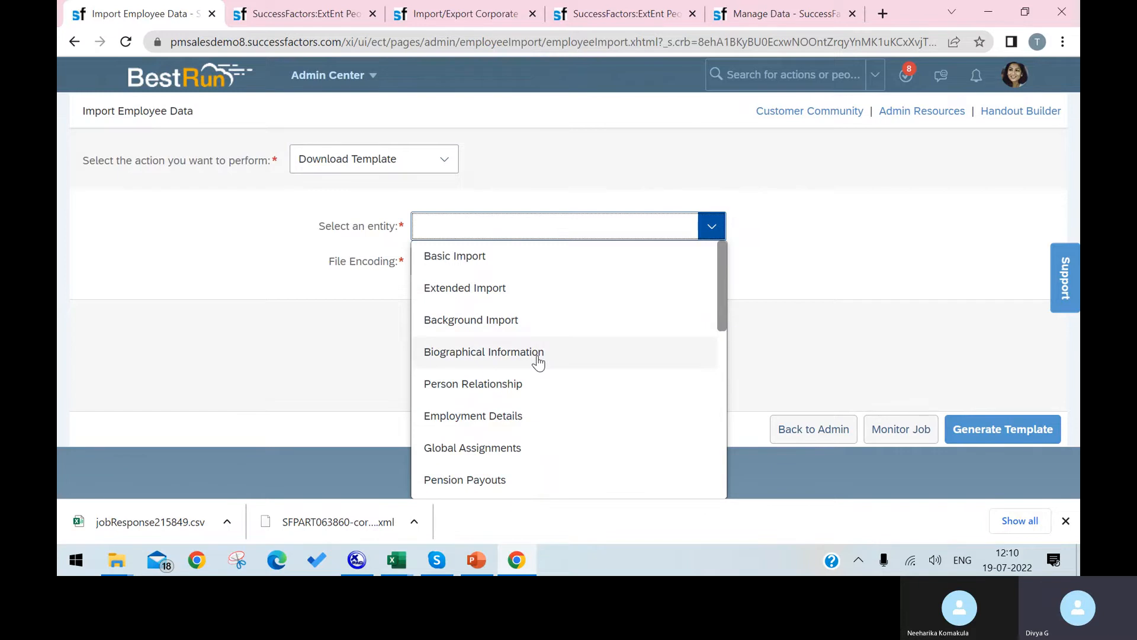
Browse the template entity list and pick Person Relationship.
scroll(527, 389, down, 1)
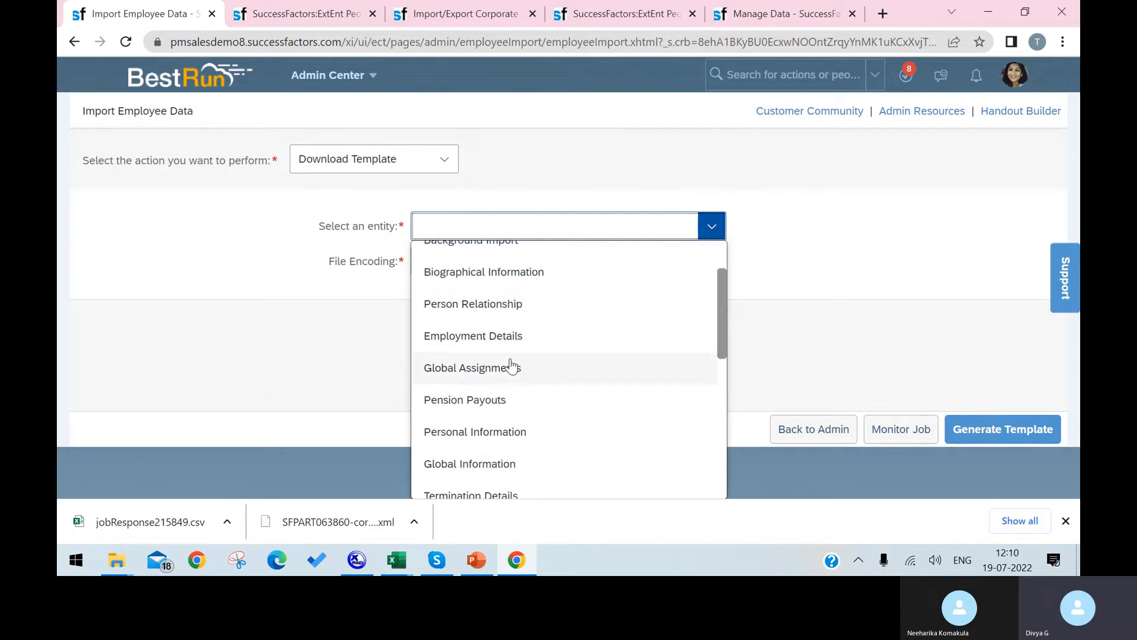
scroll(521, 401, down, 4)
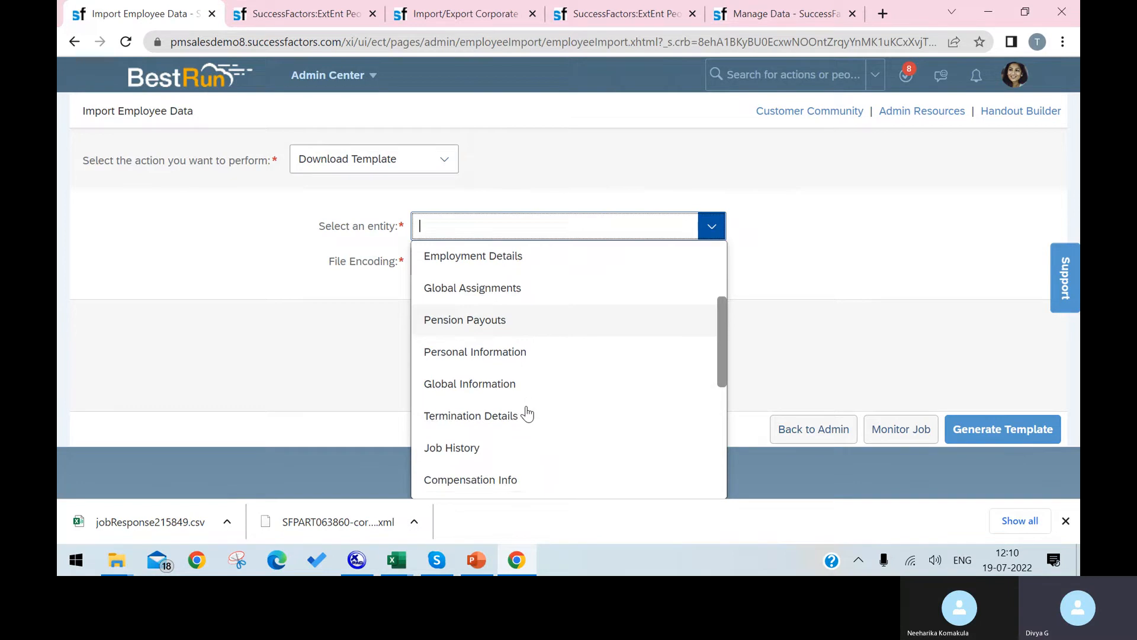
scroll(525, 416, down, 3)
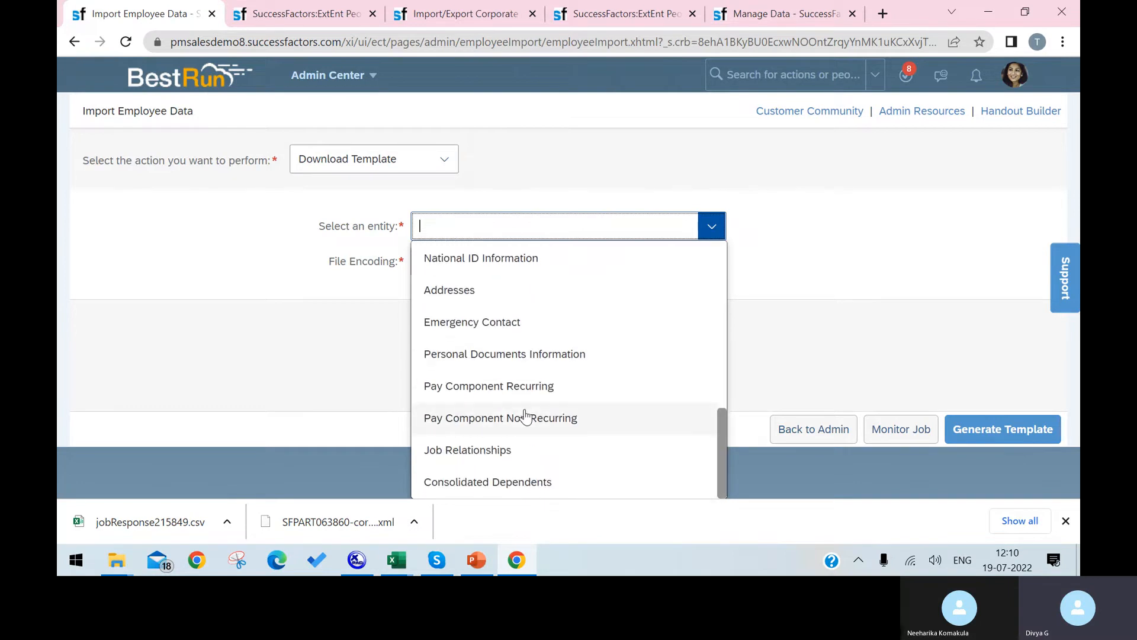
scroll(506, 424, up, 8)
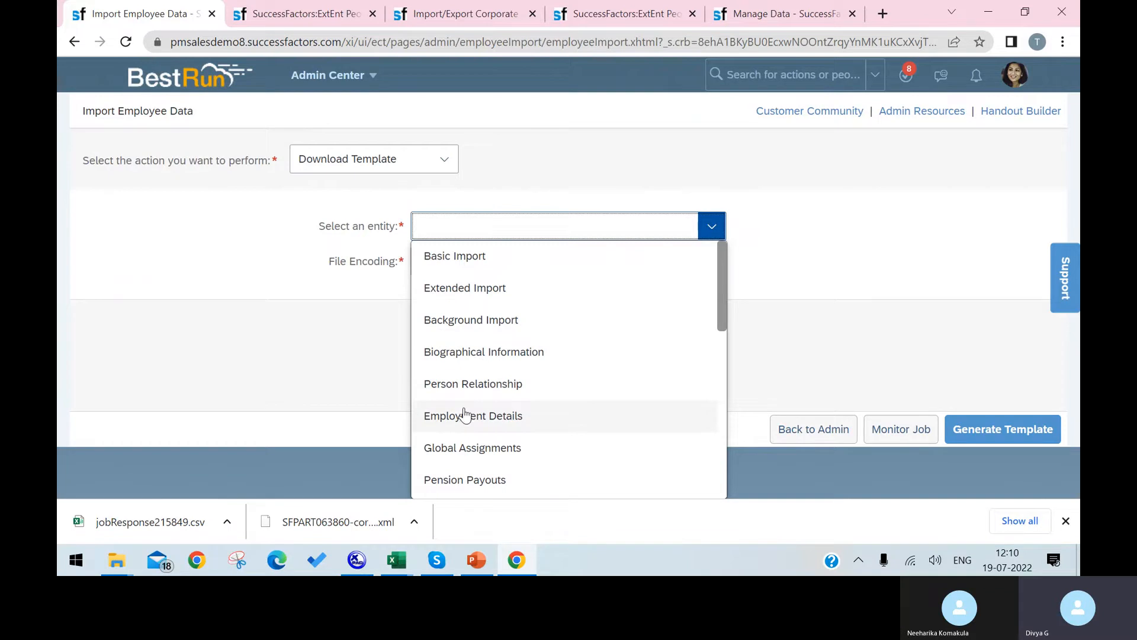
click(474, 391)
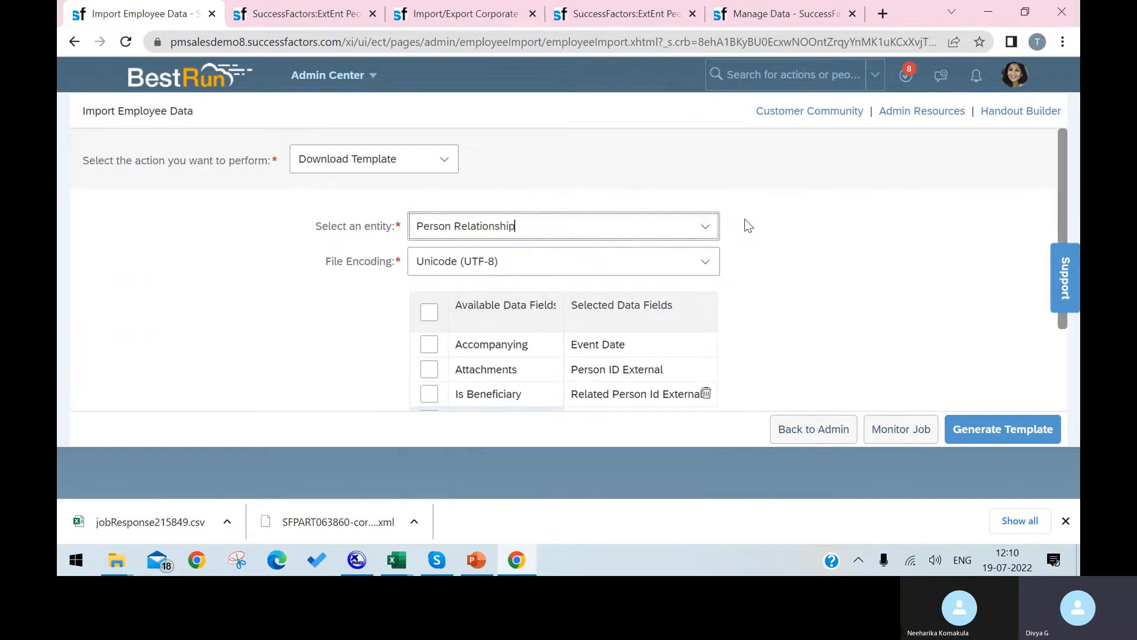
scroll(624, 319, down, 1)
scroll(624, 319, down, 2)
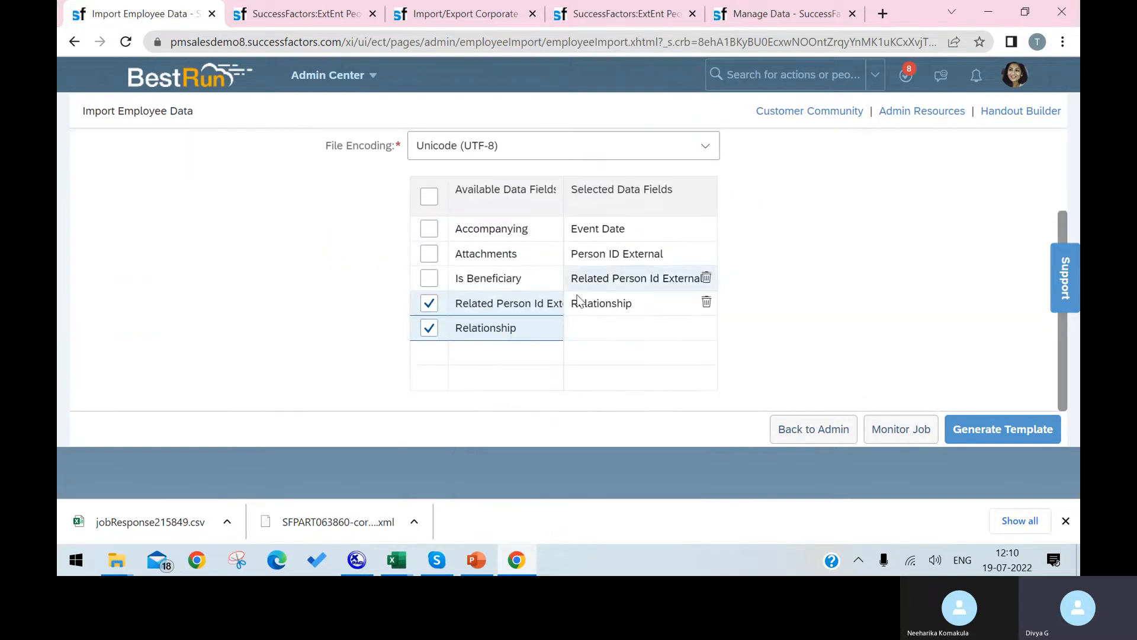
scroll(661, 222, up, 2)
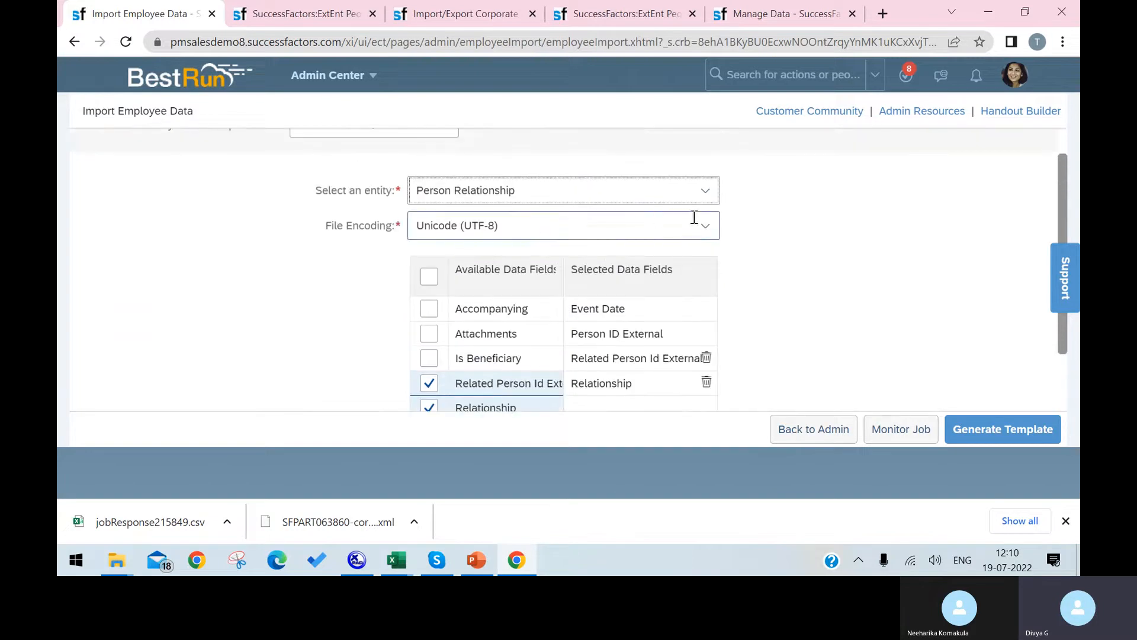
Change the entity to Background Import, then to Biographical Information.
click(704, 191)
click(533, 295)
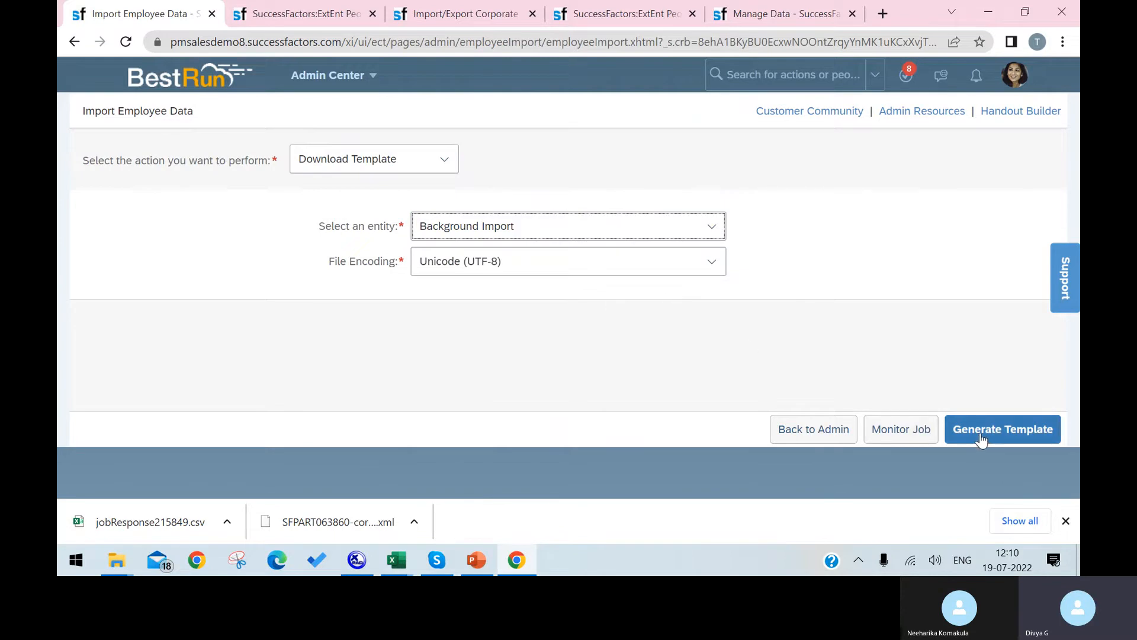
click(711, 226)
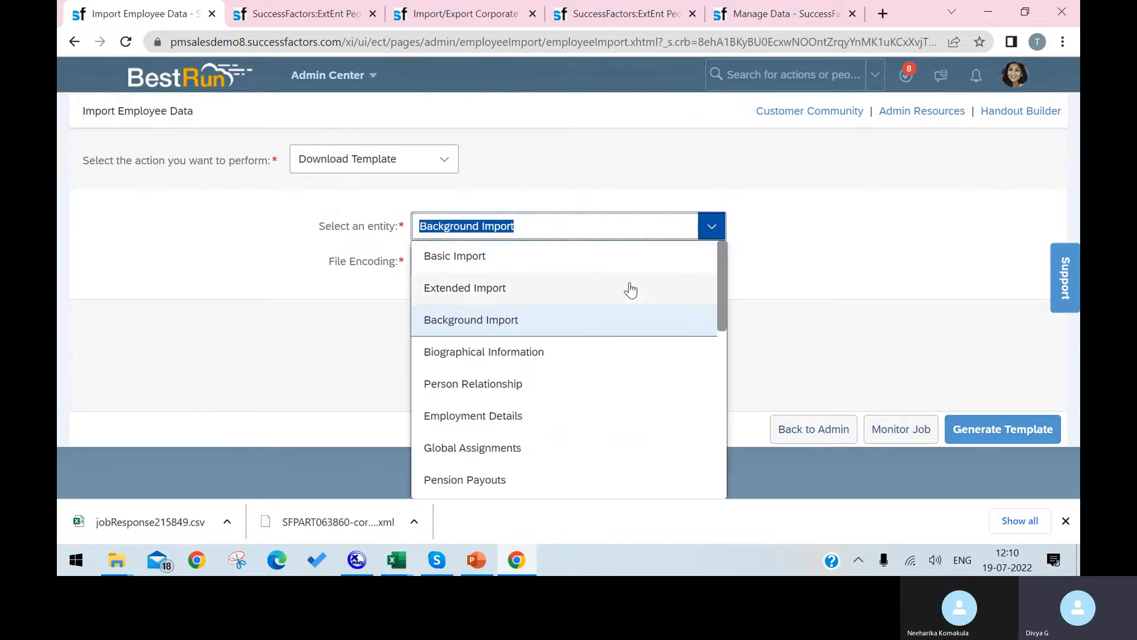
scroll(588, 312, down, 3)
click(525, 286)
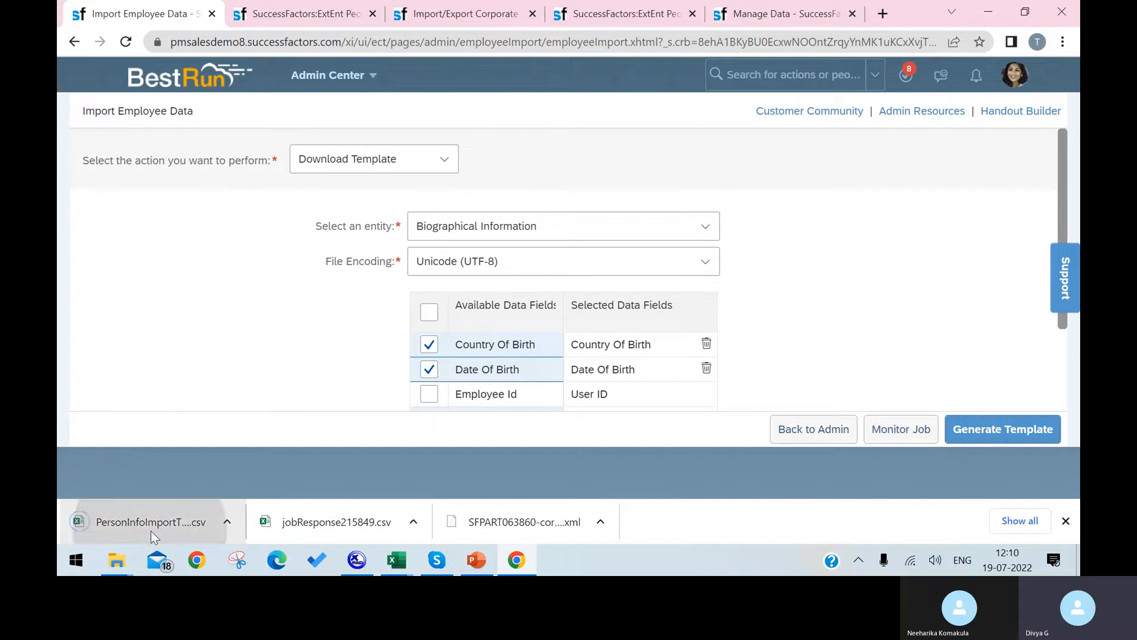
Open the downloaded template CSV and autofit columns A, B and C.
click(152, 532)
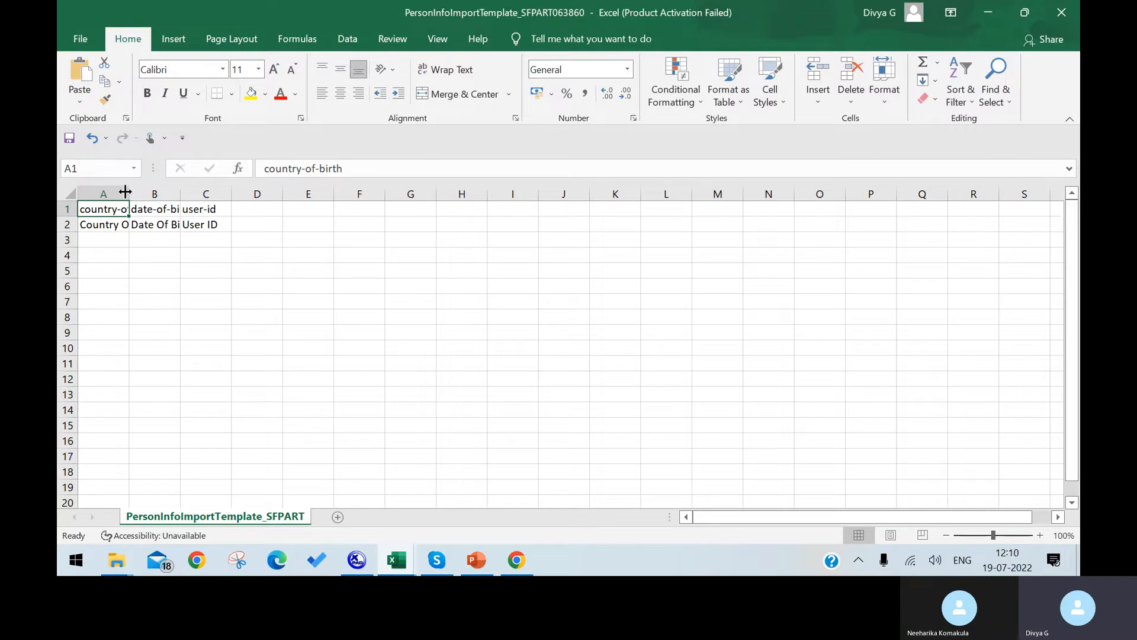
double_click(129, 193)
double_click(213, 189)
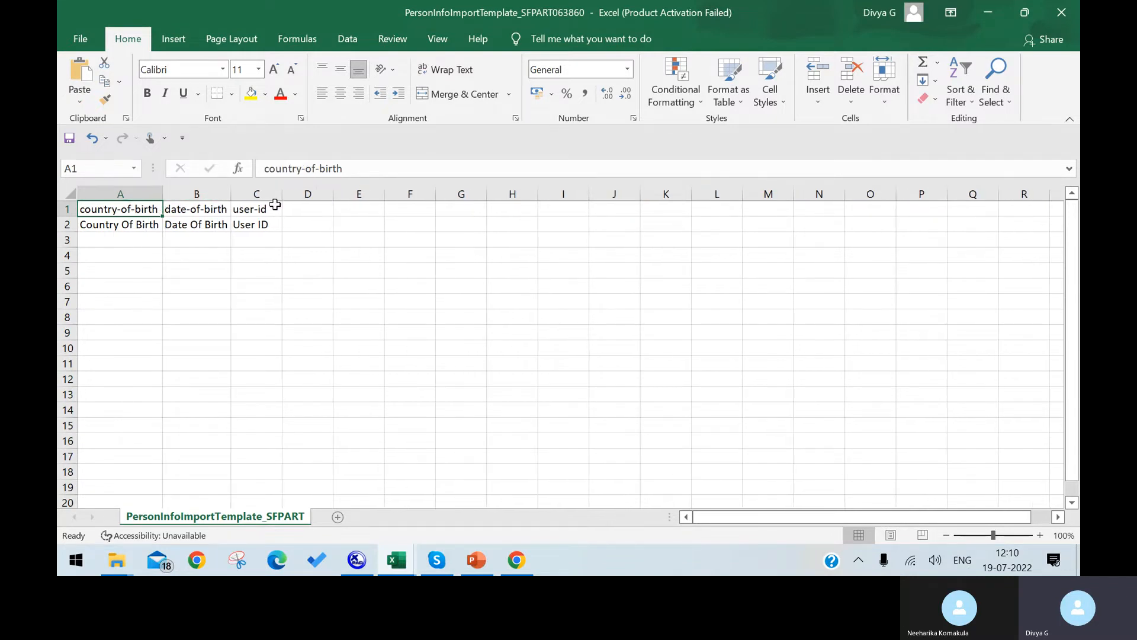
click(257, 194)
double_click(275, 196)
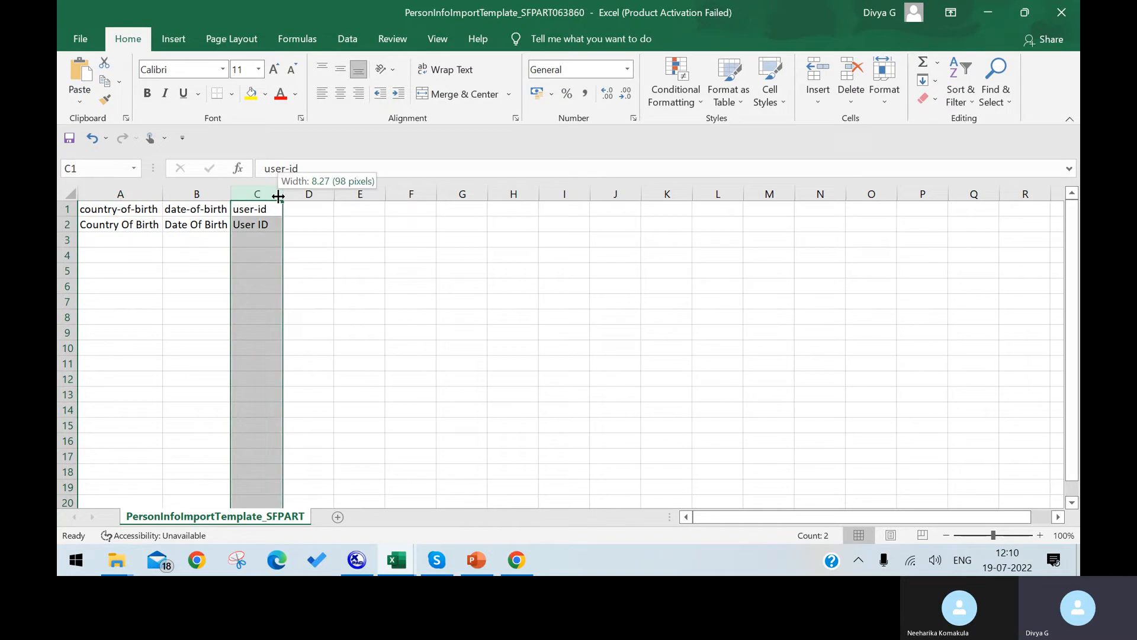
Enter INDIA in cell A3, replacing a mistyped date.
click(222, 237)
click(140, 235)
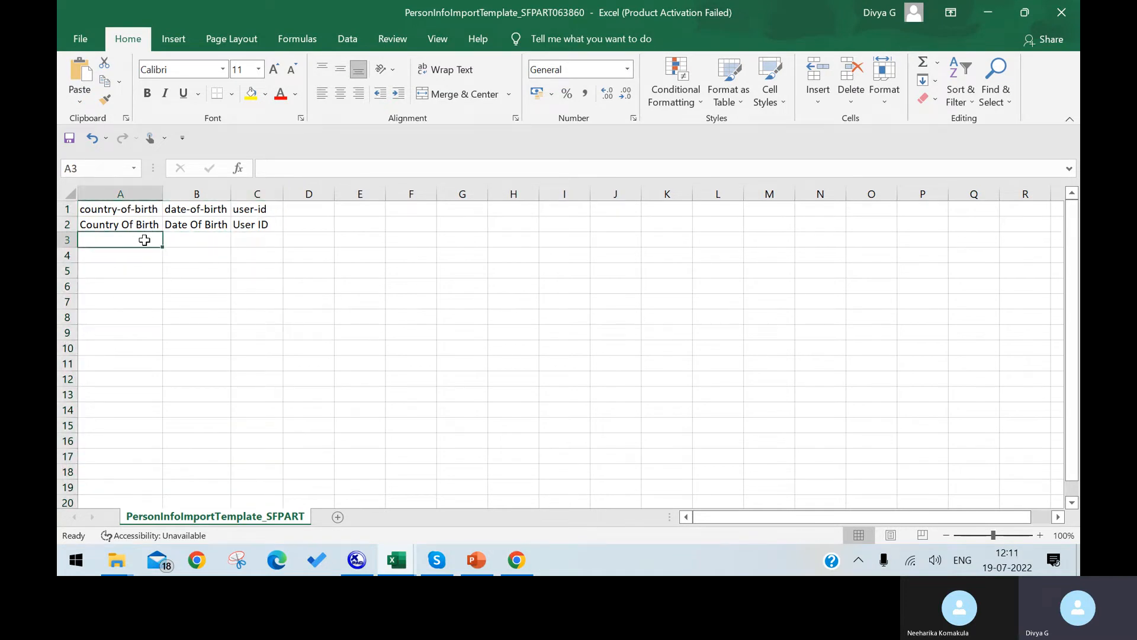
text(16/1)
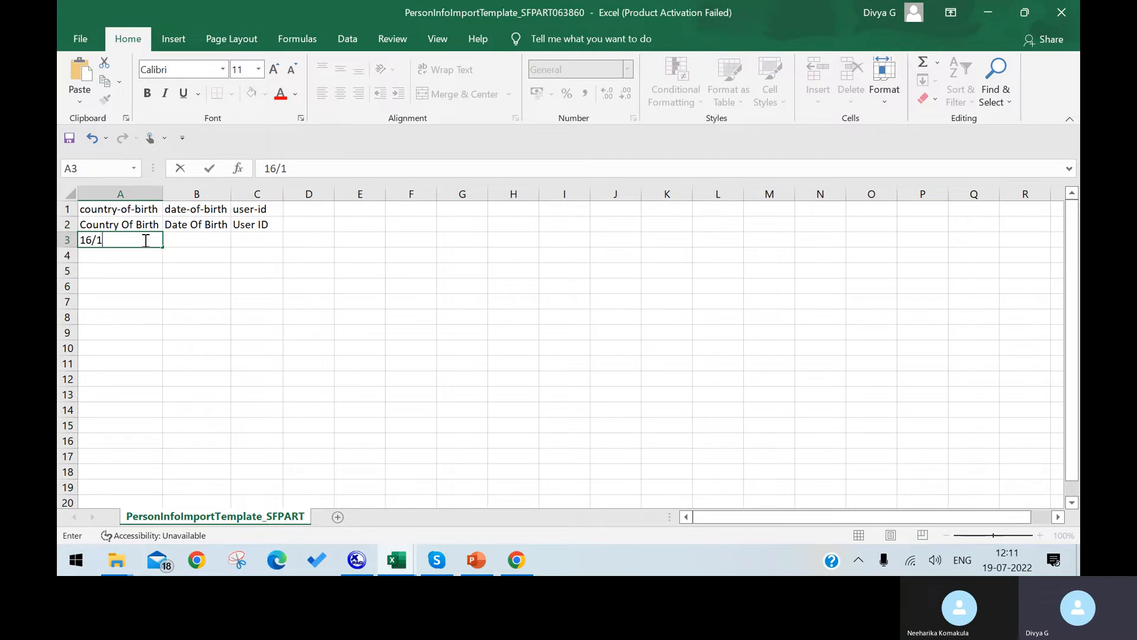
text(2/19090)
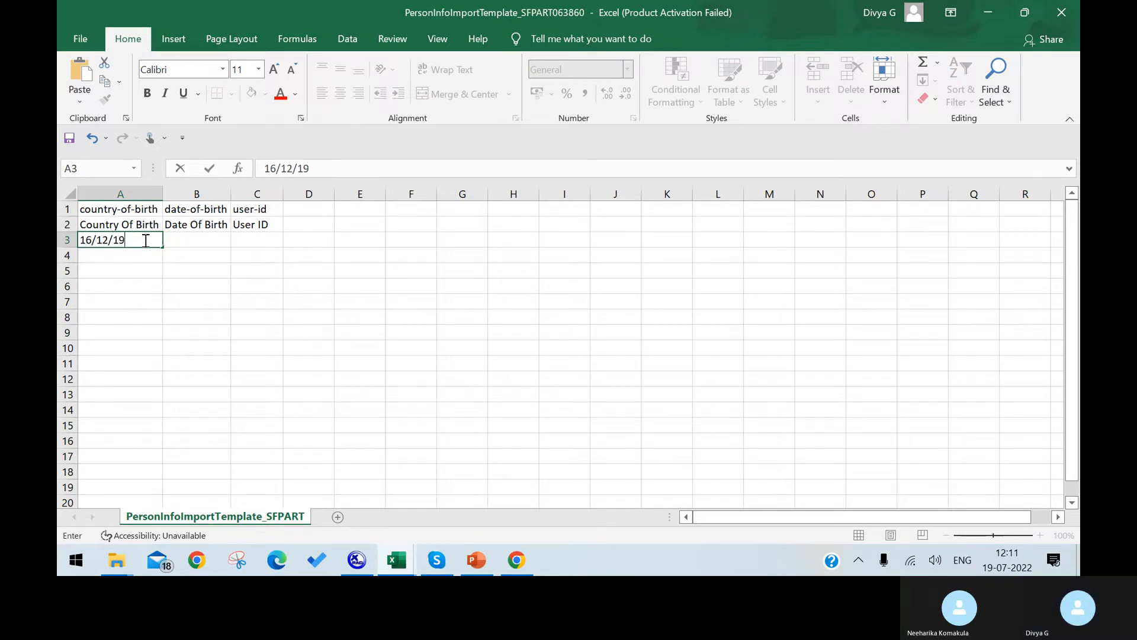
key(BackSpace)
key(BackSpace)
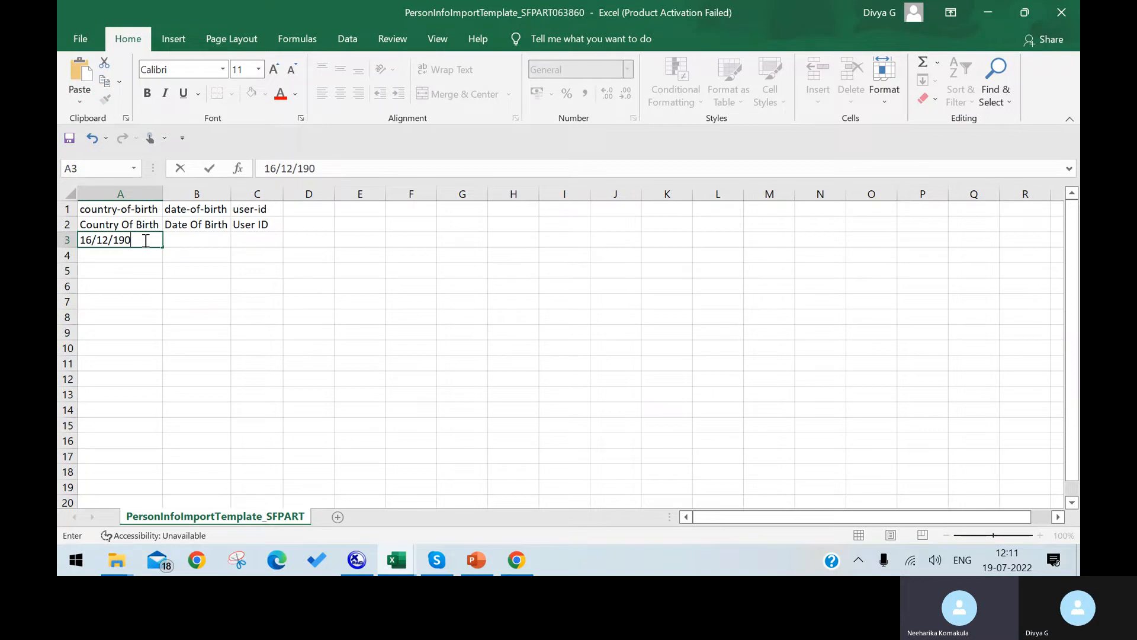
text(0)
key(BackSpace)
key(BackSpace)
key(BackSpace)
key(BackSpace)
key(BackSpace)
key(BackSpace)
key(BackSpace)
key(BackSpace)
key(BackSpace)
key(BackSpace)
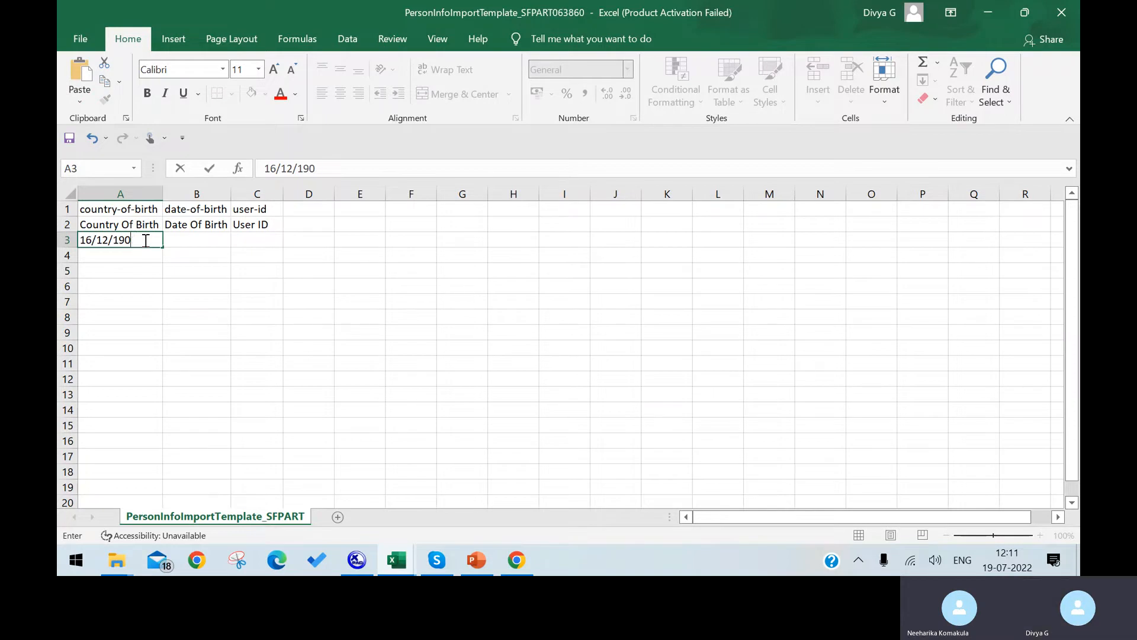
text(INDIA)
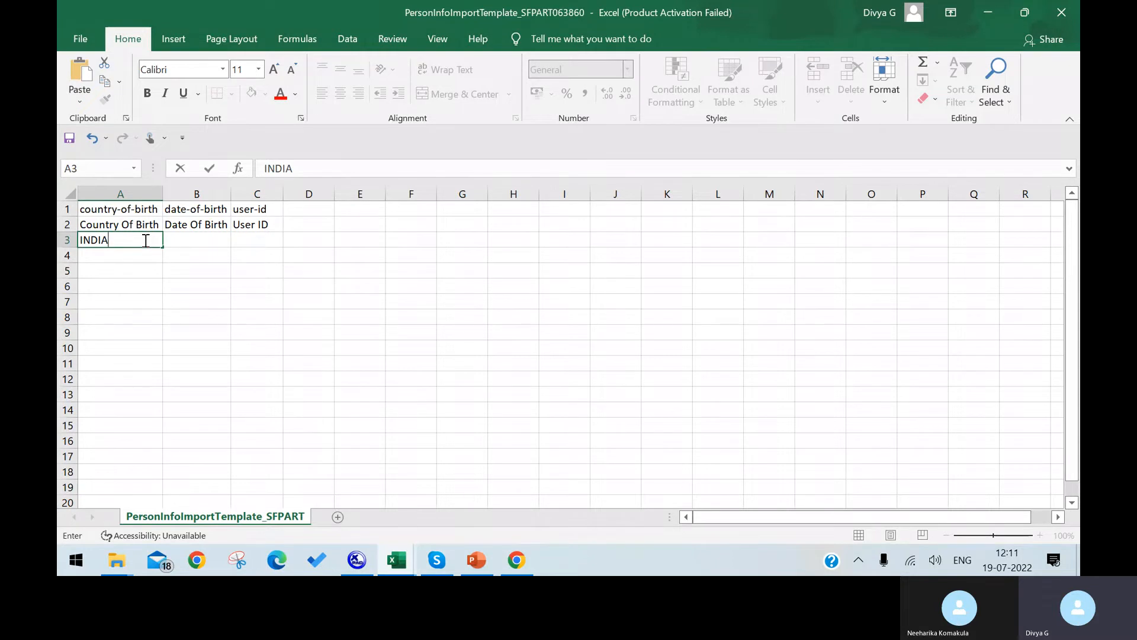
Commit the cell and show the XMLPad data-model file in Table View.
click(179, 243)
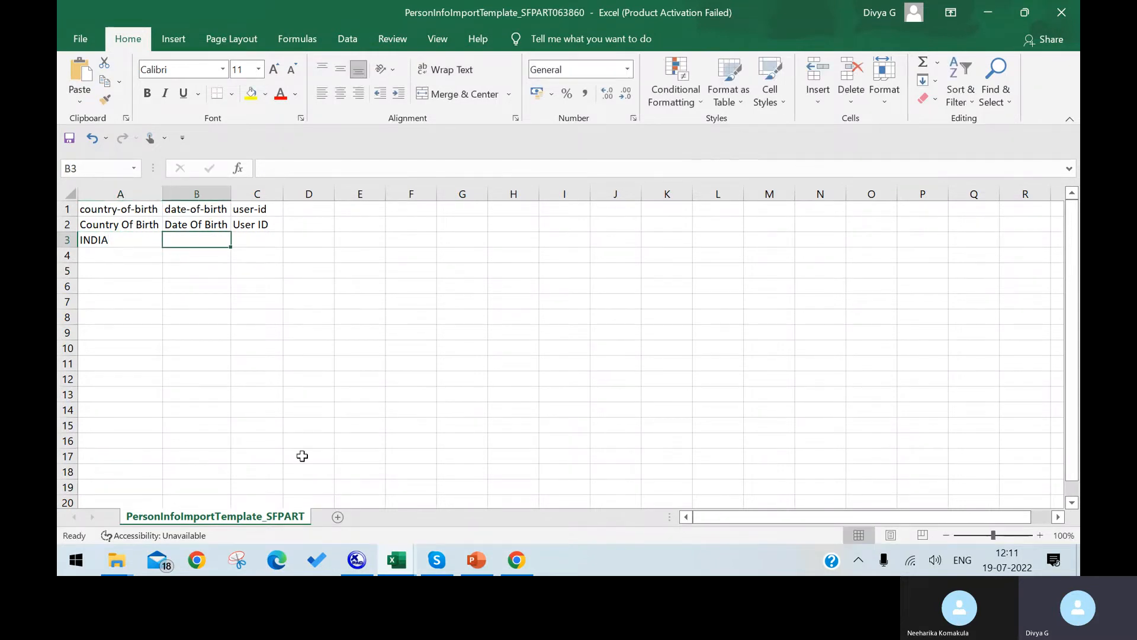
click(357, 559)
click(420, 406)
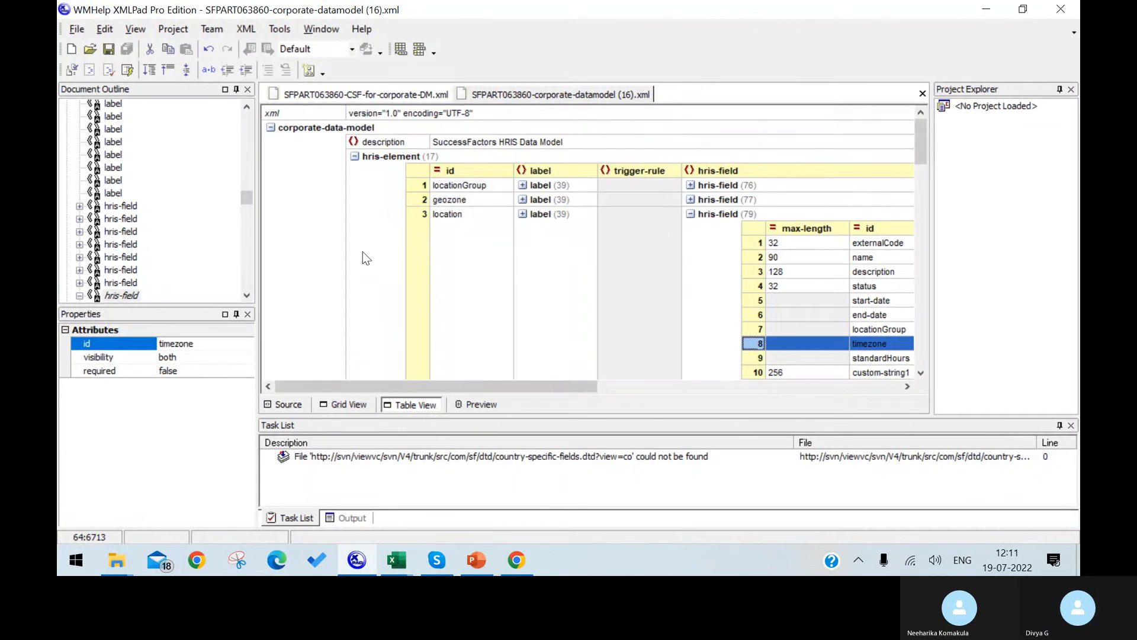
Browse the country-specific fields table down to the IDN code, then return to the PersonInfoImport workbook.
click(389, 96)
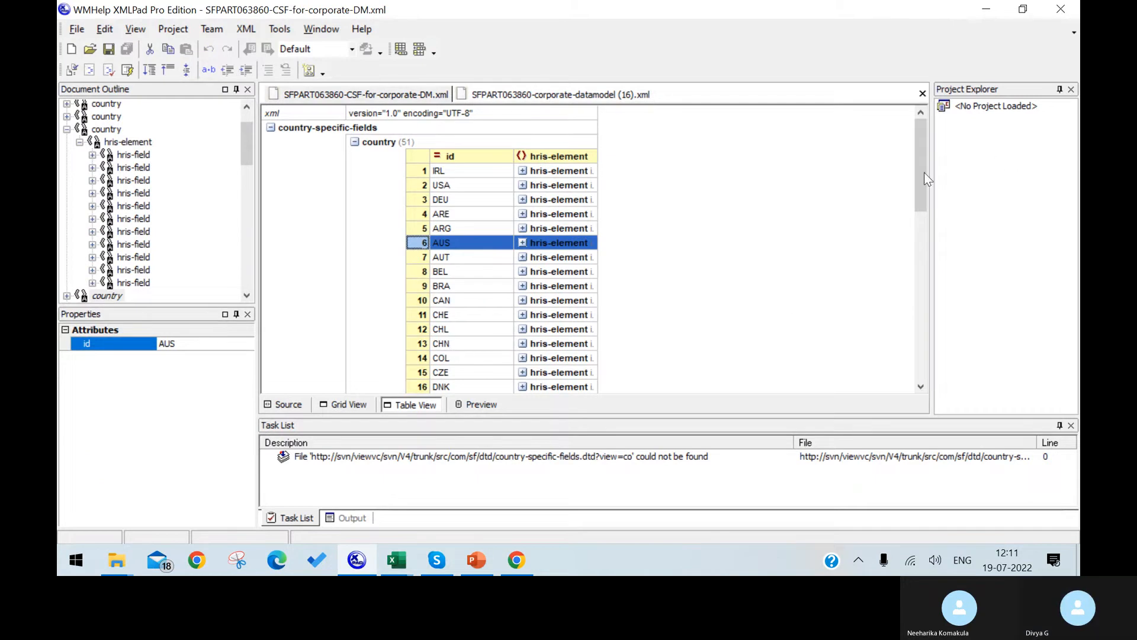
drag(926, 171, 903, 256)
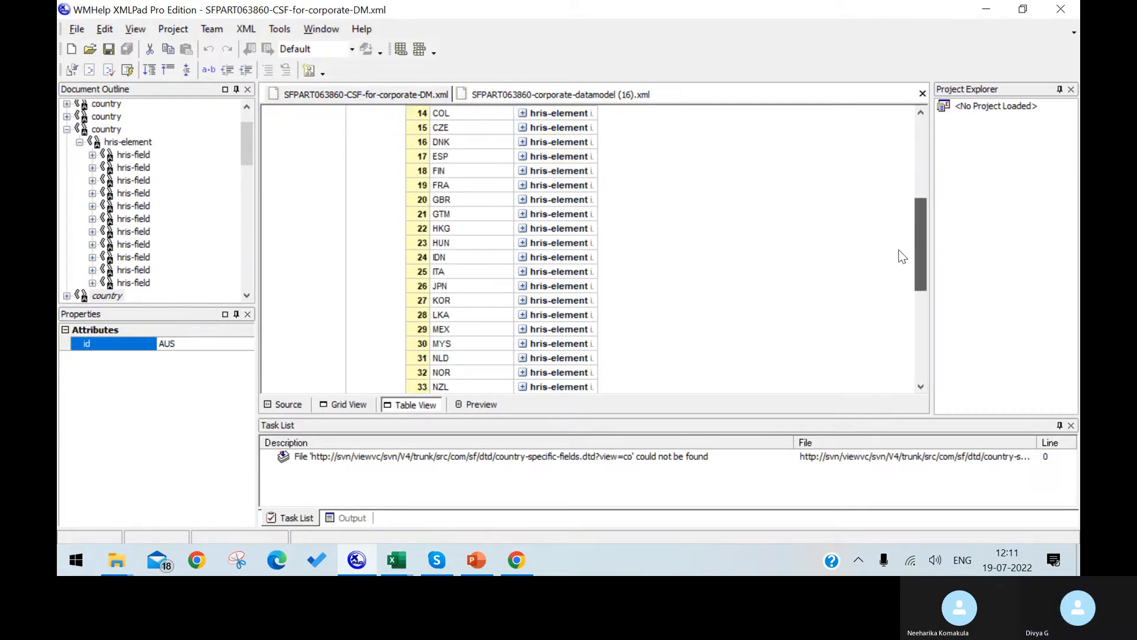
drag(899, 250, 897, 276)
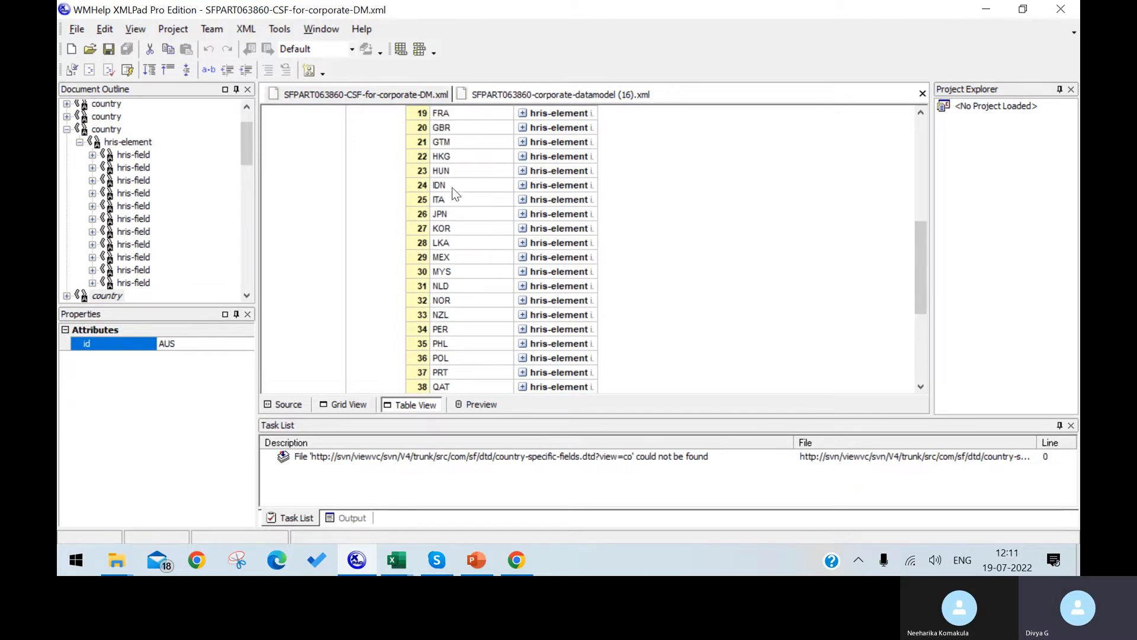
click(453, 186)
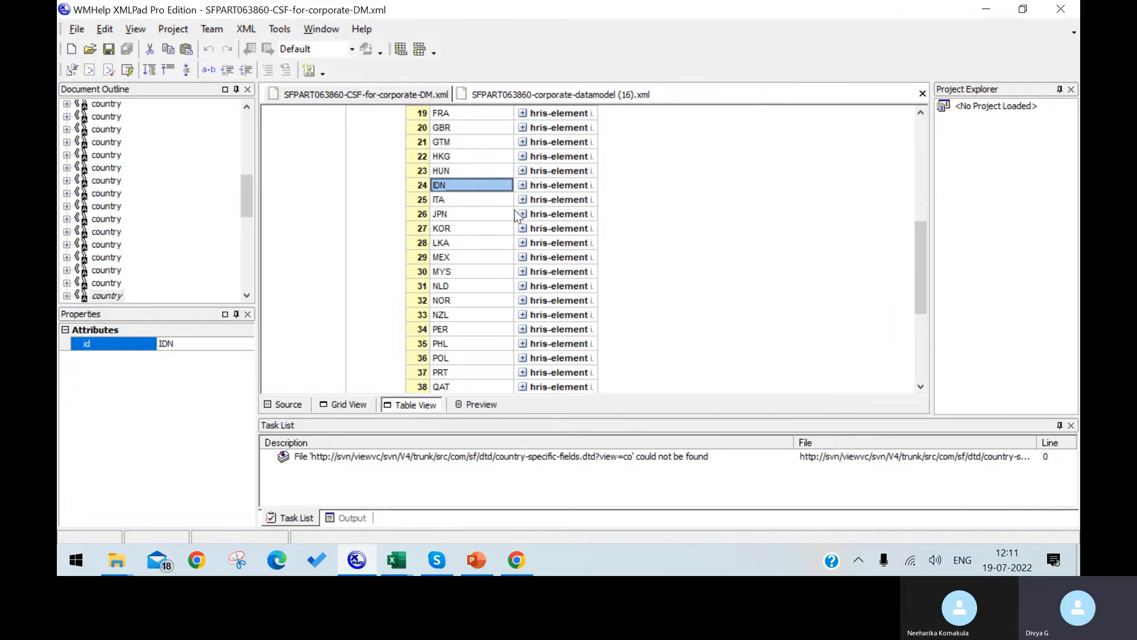
click(407, 565)
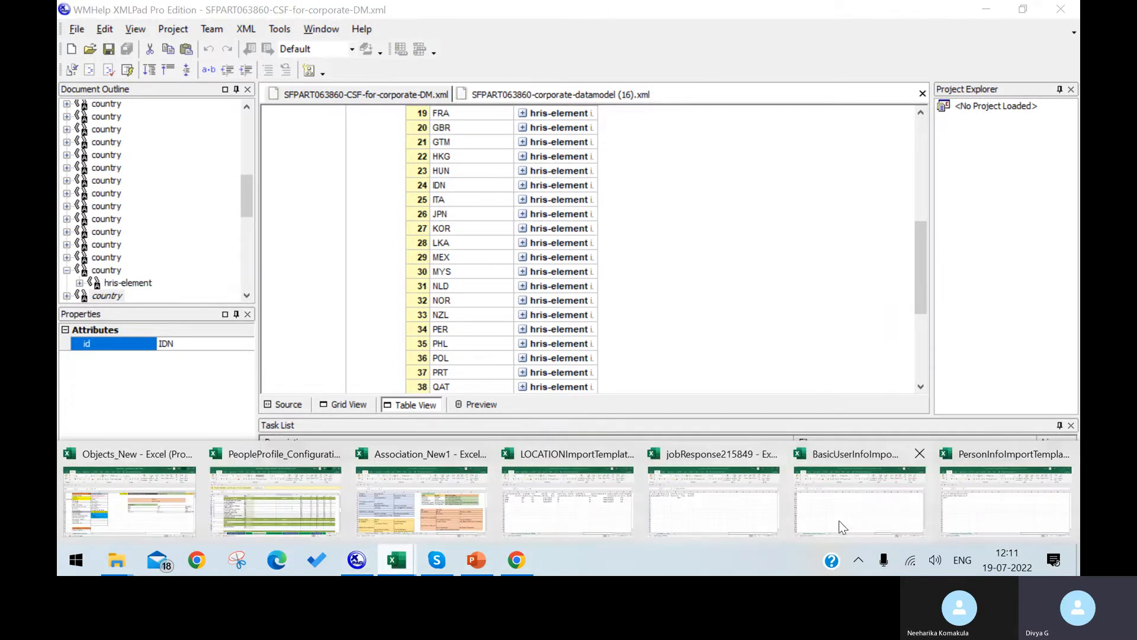
click(986, 500)
Switch between windows and come back to the PersonInfoImport workbook.
click(95, 239)
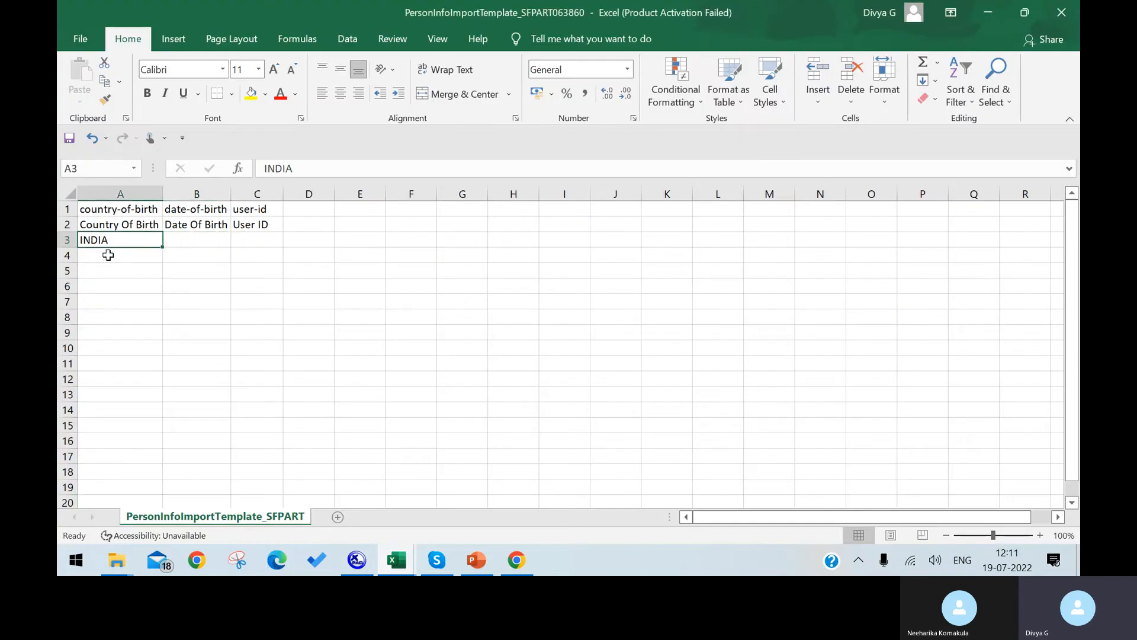
click(517, 560)
click(357, 559)
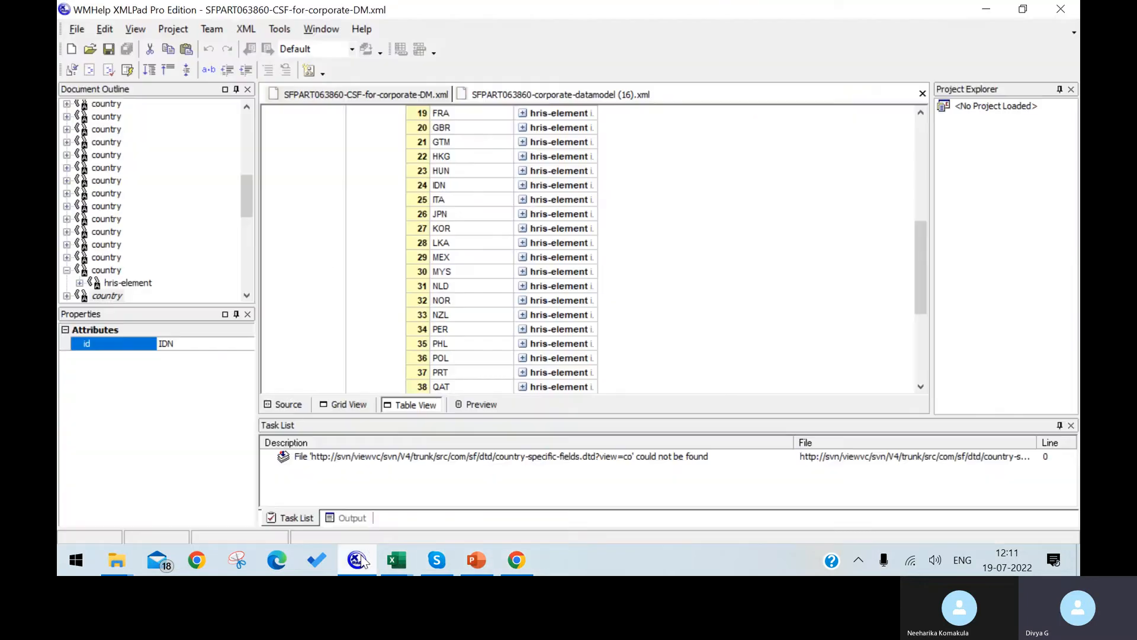
click(517, 560)
mouse_move(396, 563)
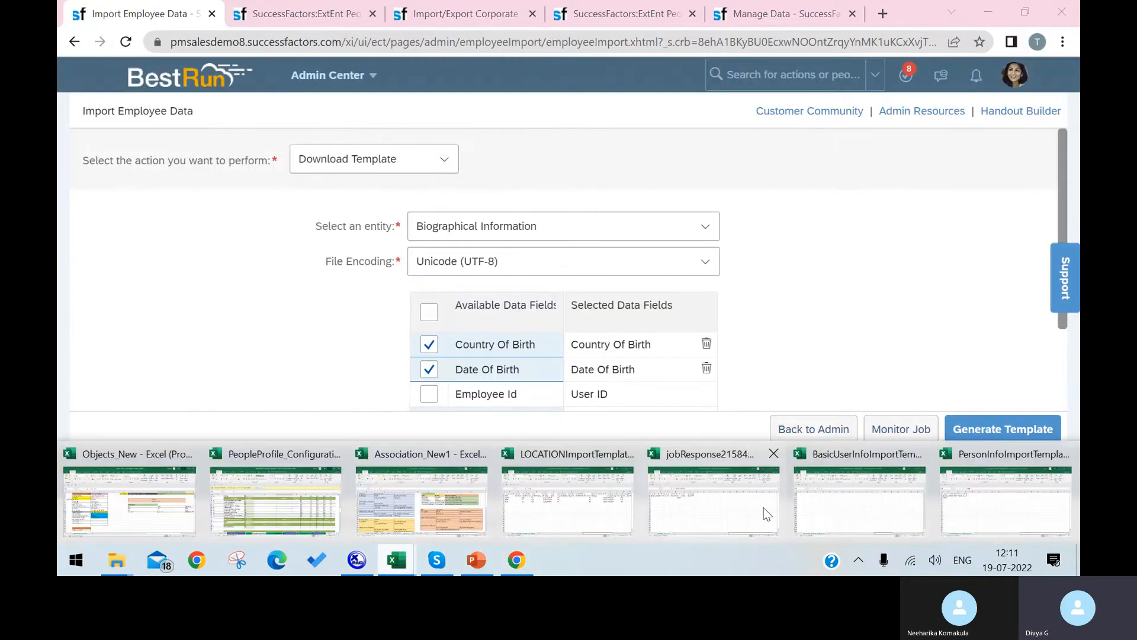
click(954, 511)
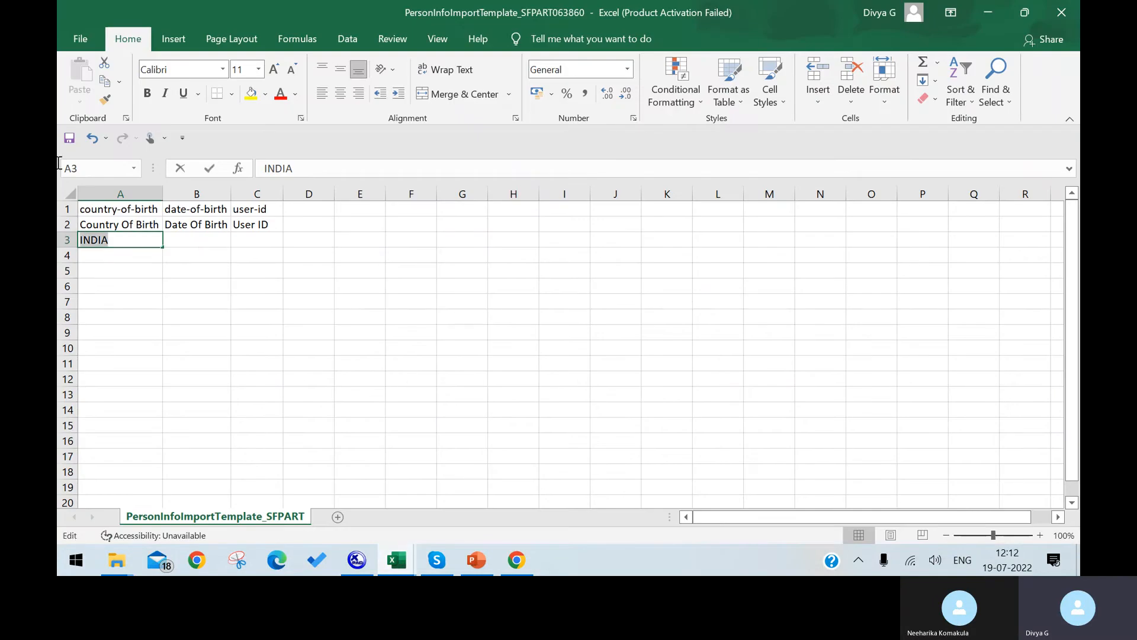
Enter AUS as Country Of Birth in cells A3, A4 and A5.
text(AUS)
key(Return)
text(AUS)
key(Return)
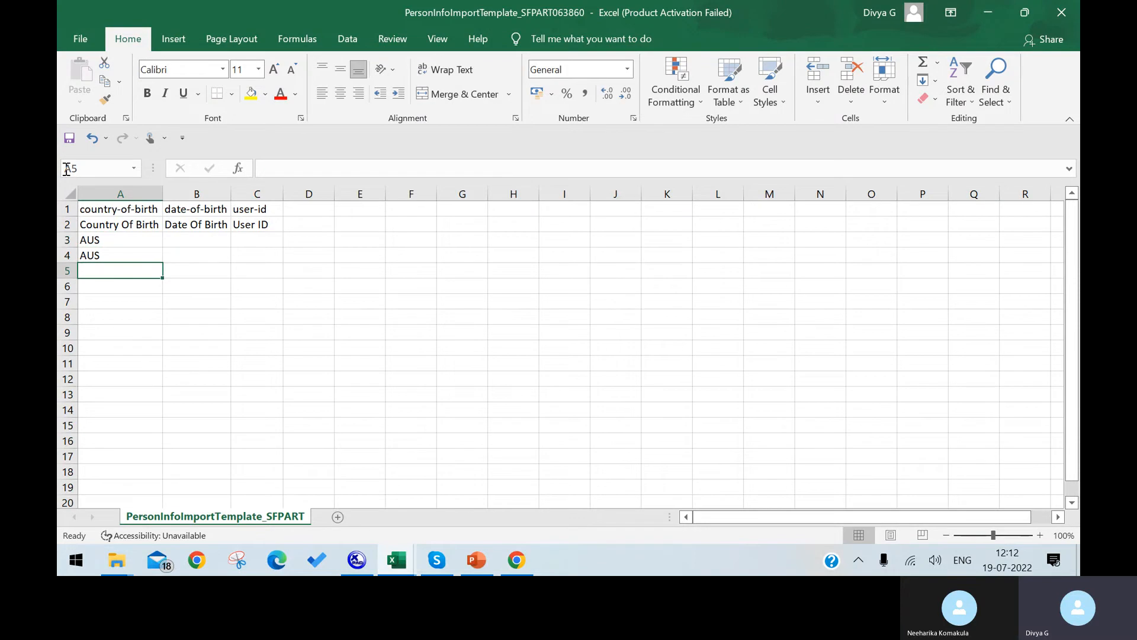
text(AUS)
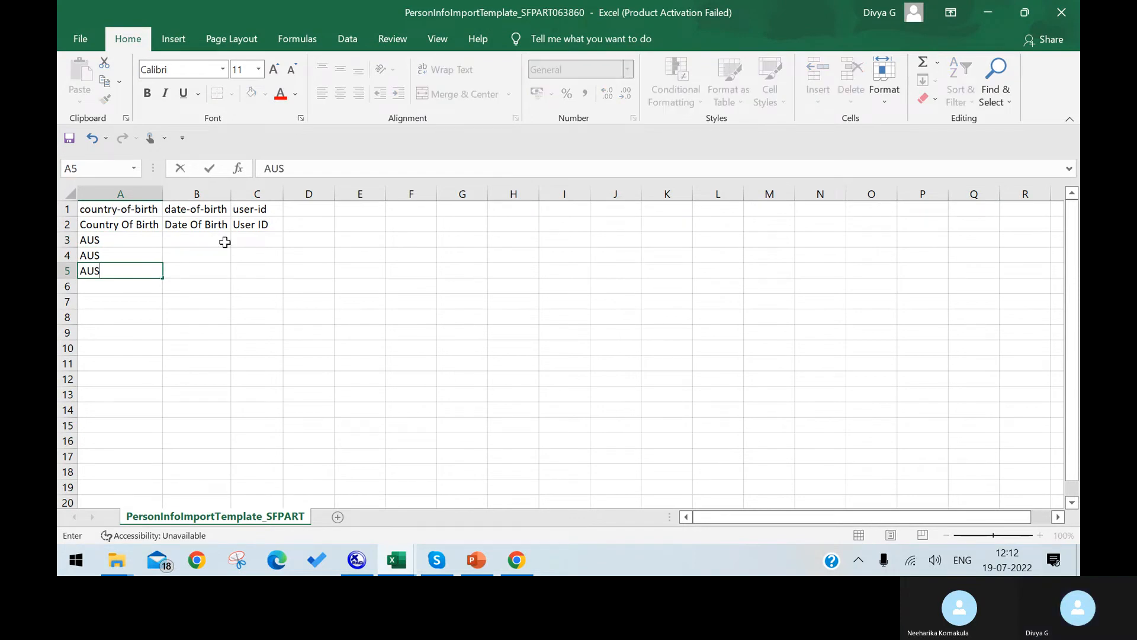
click(213, 242)
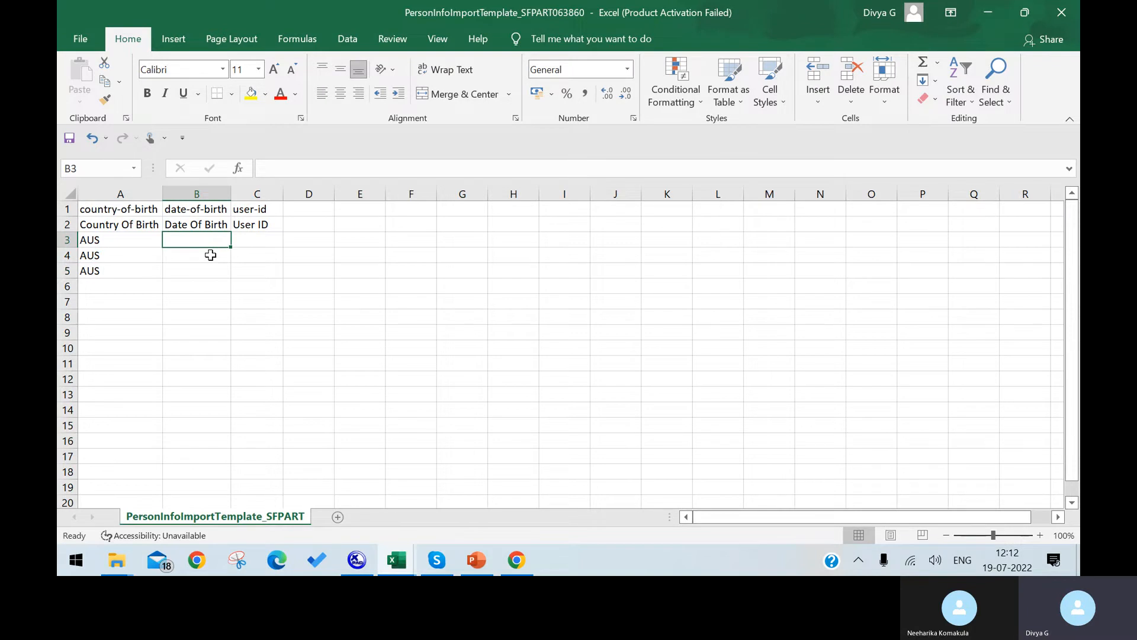
Enter the birth date 08/09/2000 in cell B3.
text(08/0)
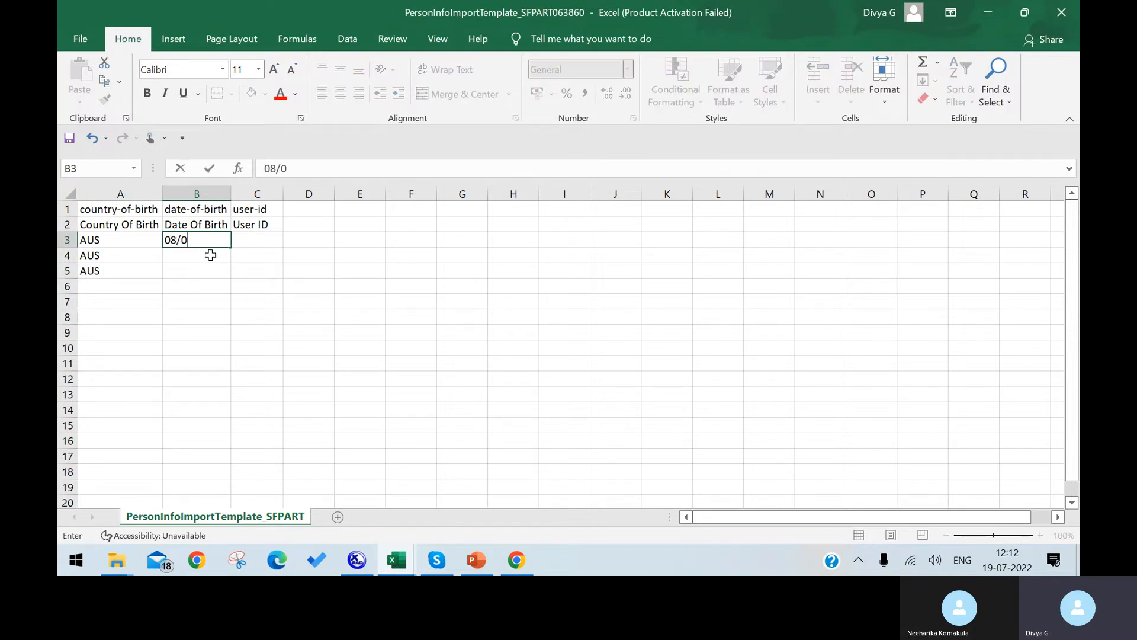
text(9/2000)
key(Return)
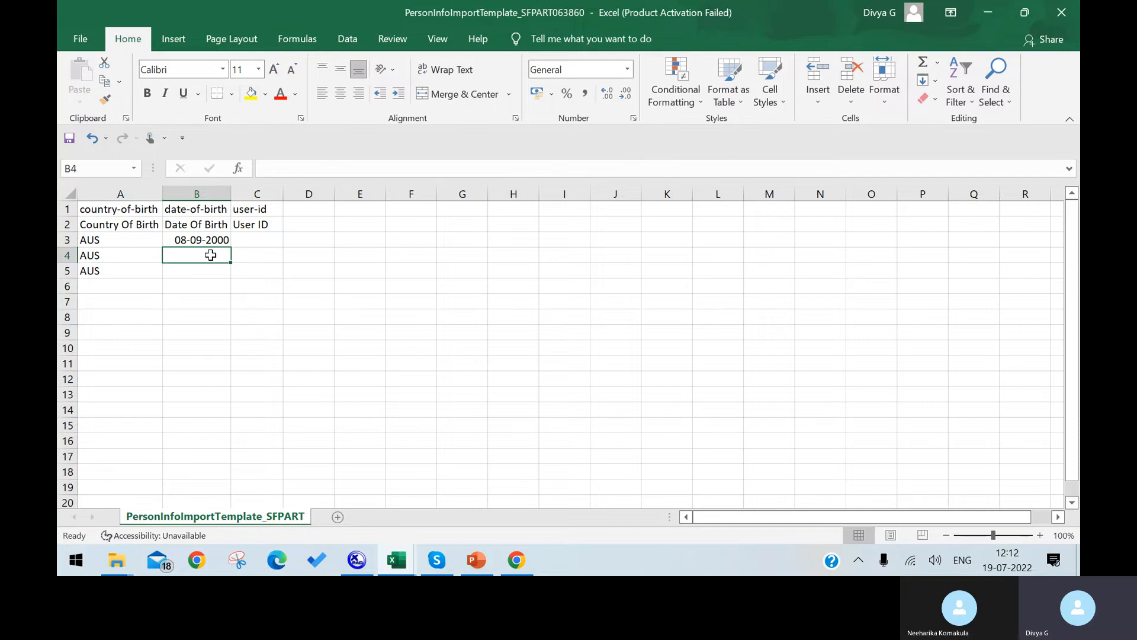
click(214, 243)
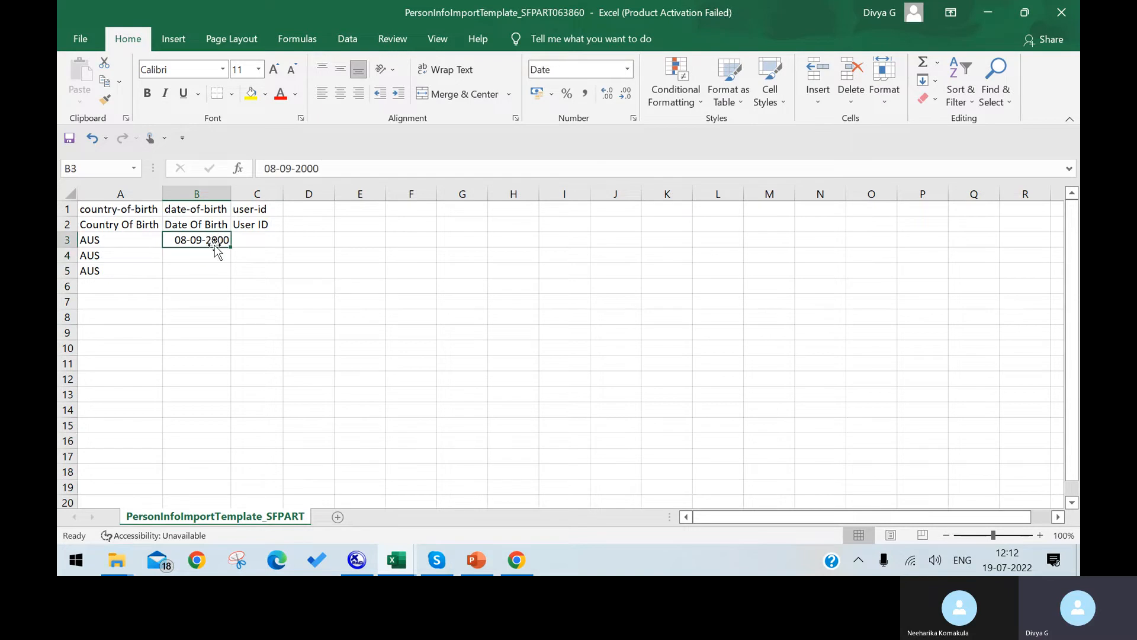
Give cell B3 the custom date format MM/DD/YYYY.
right_click(214, 244)
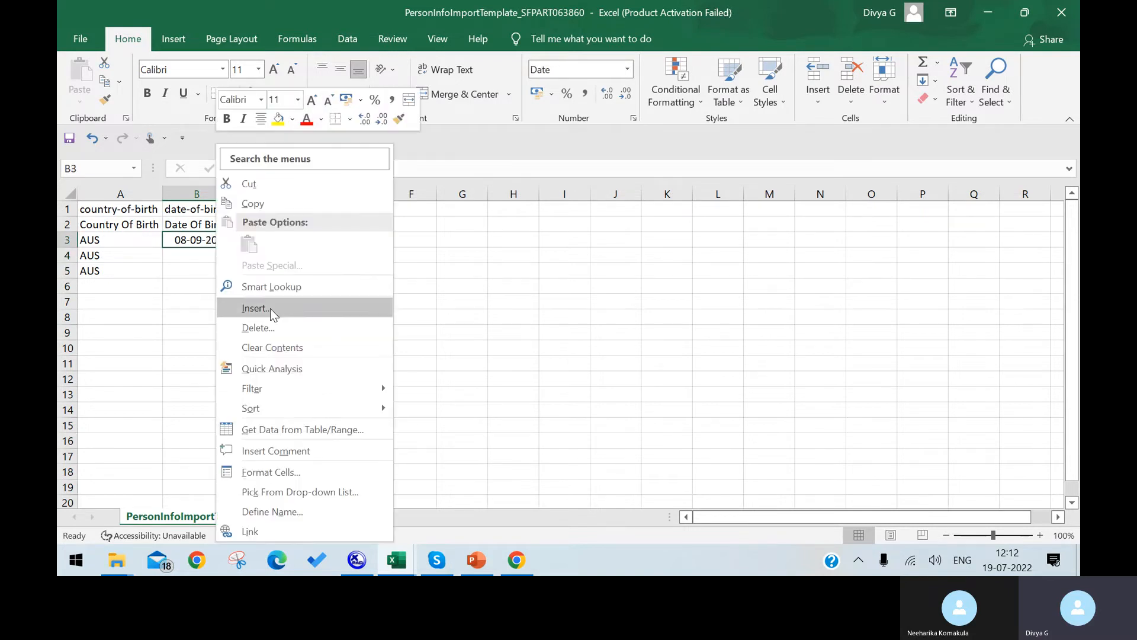
click(286, 474)
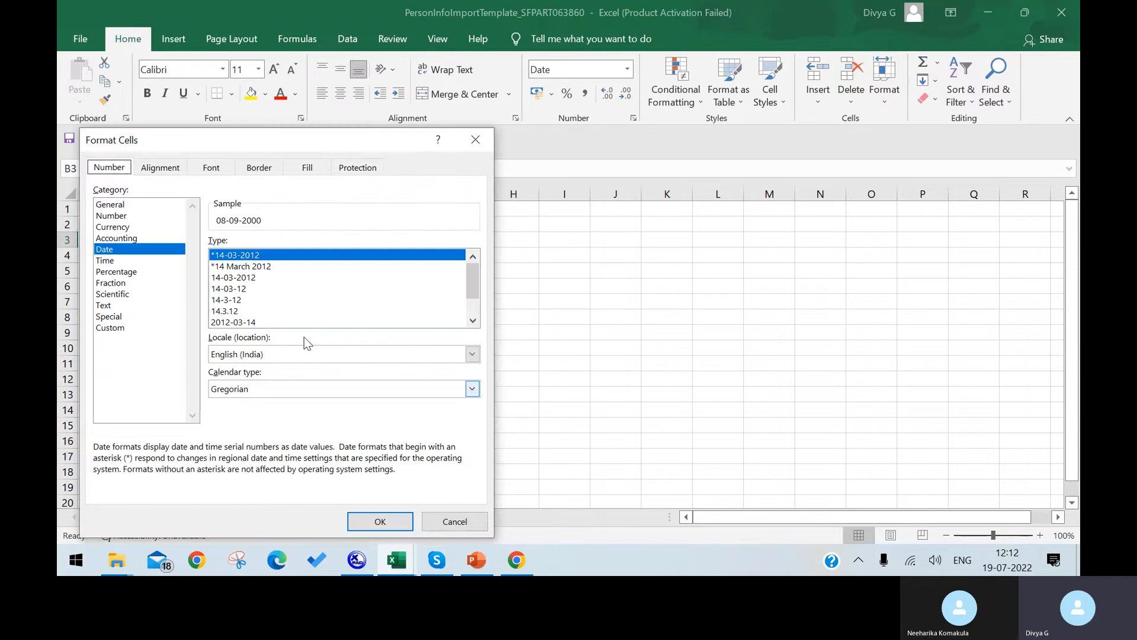
click(121, 327)
double_click(232, 256)
click(231, 256)
double_click(232, 256)
drag(260, 258, 164, 225)
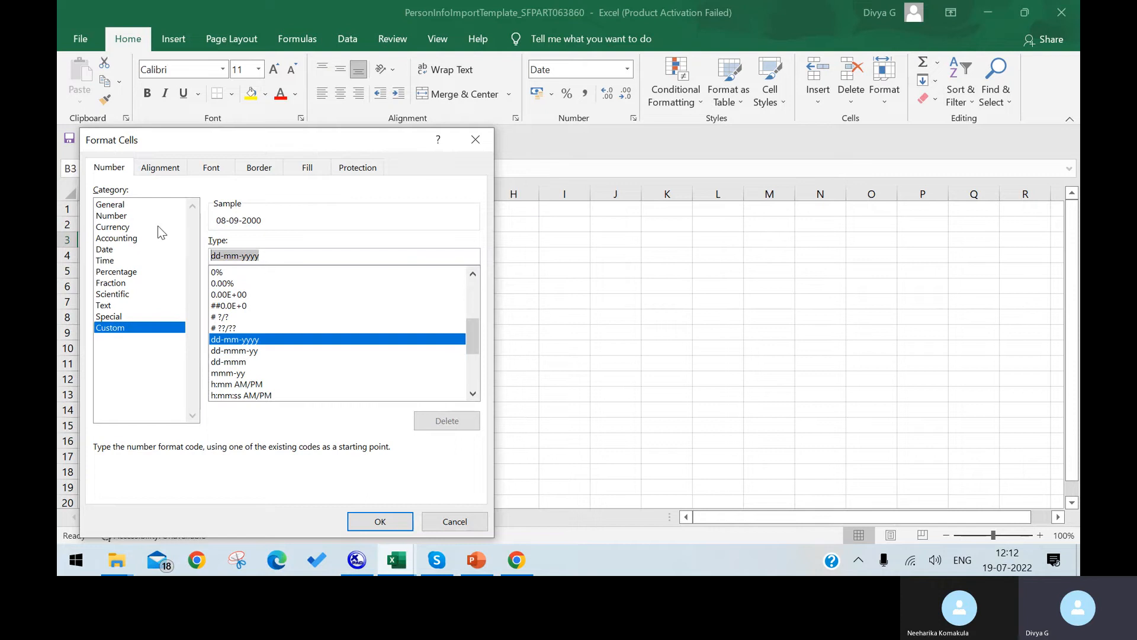
text(MM/DD/YYYY)
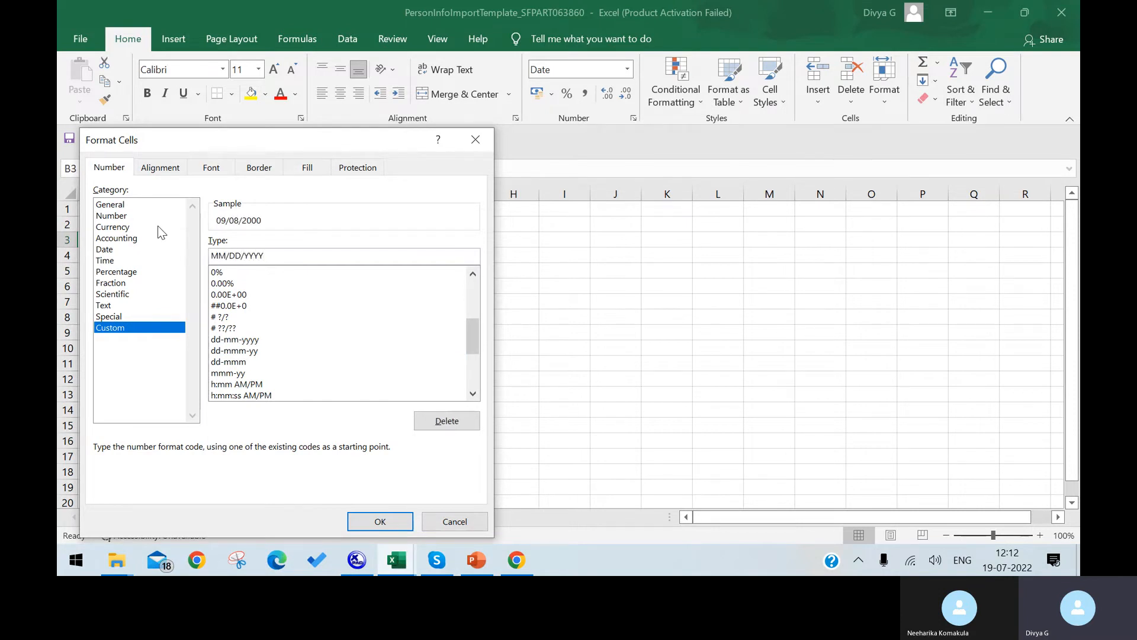
key(Return)
Fill the birth dates down from B3 to B5 as a series.
click(237, 271)
click(222, 241)
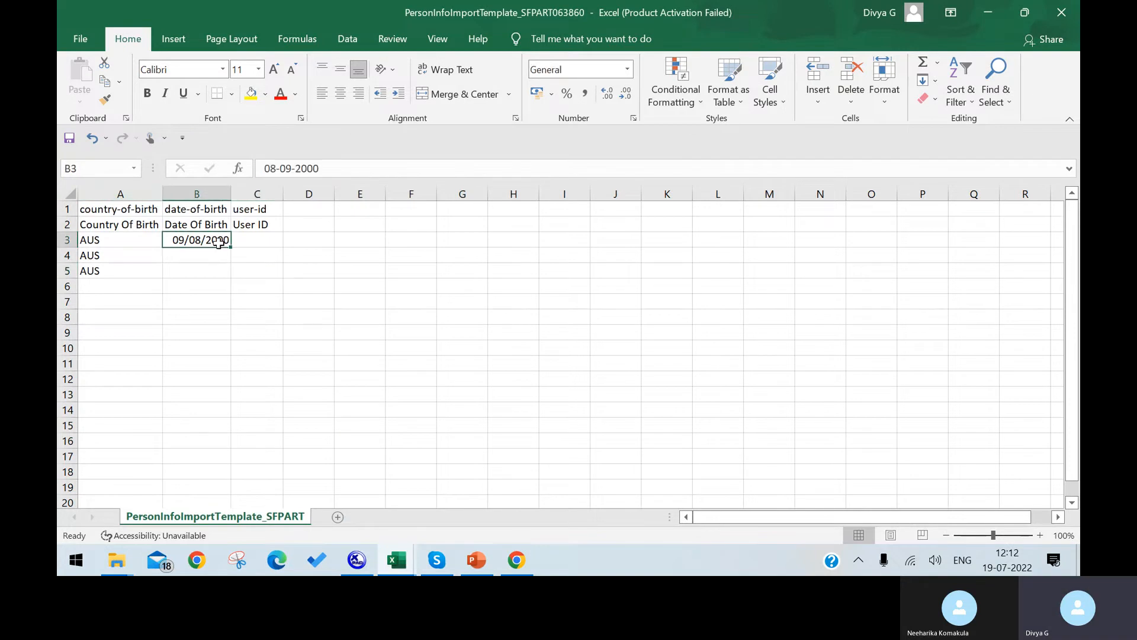
click(223, 256)
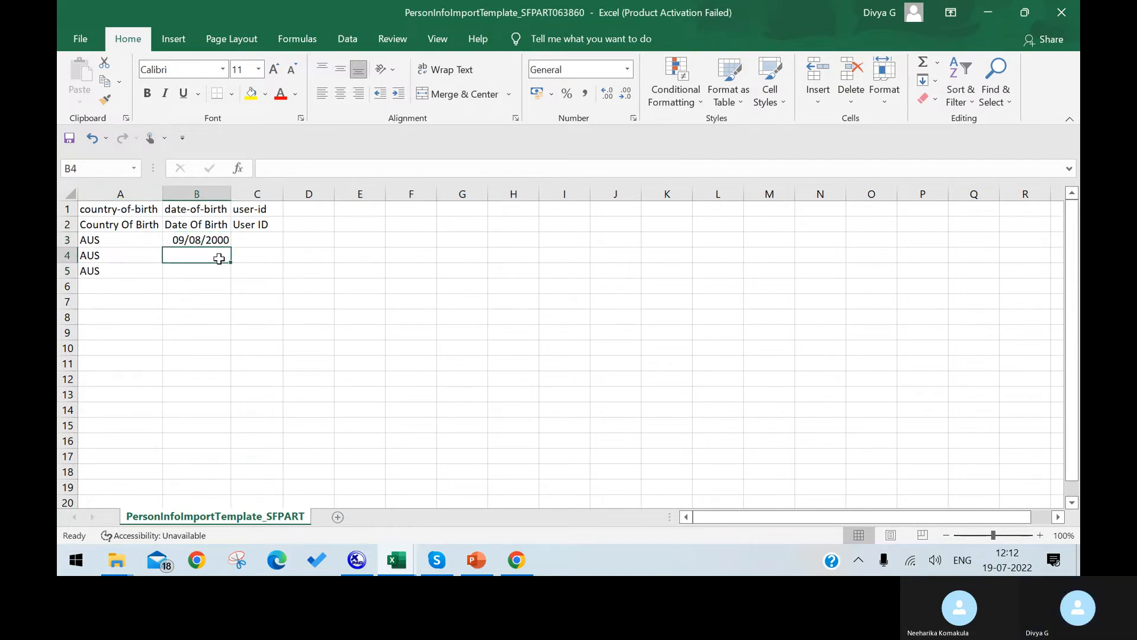
click(223, 239)
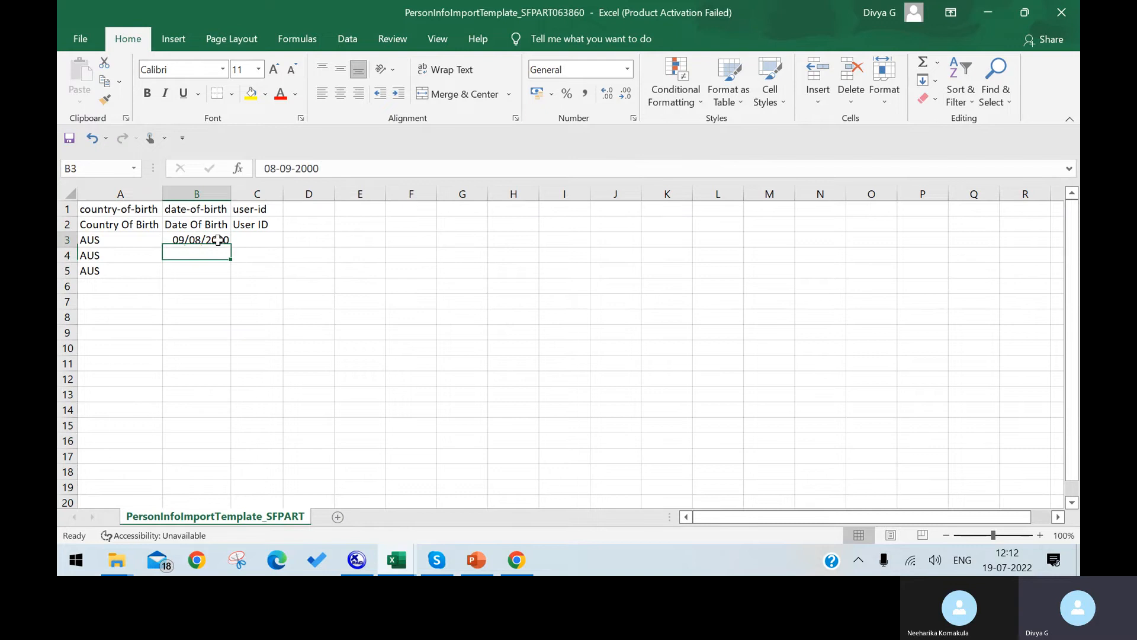
drag(231, 247, 229, 279)
click(240, 287)
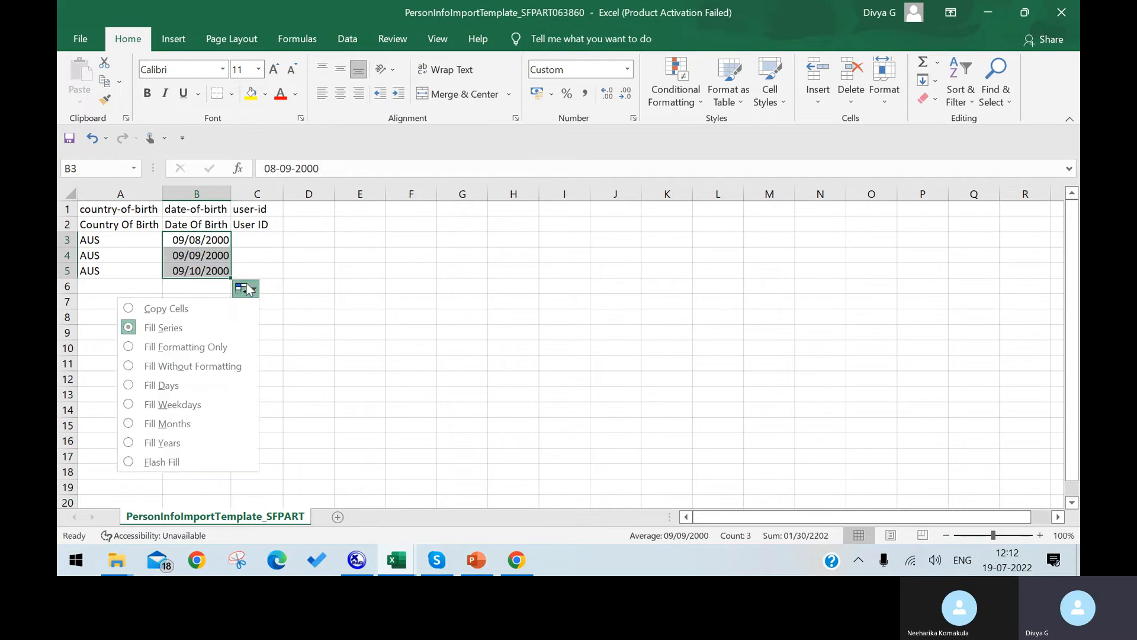
click(372, 288)
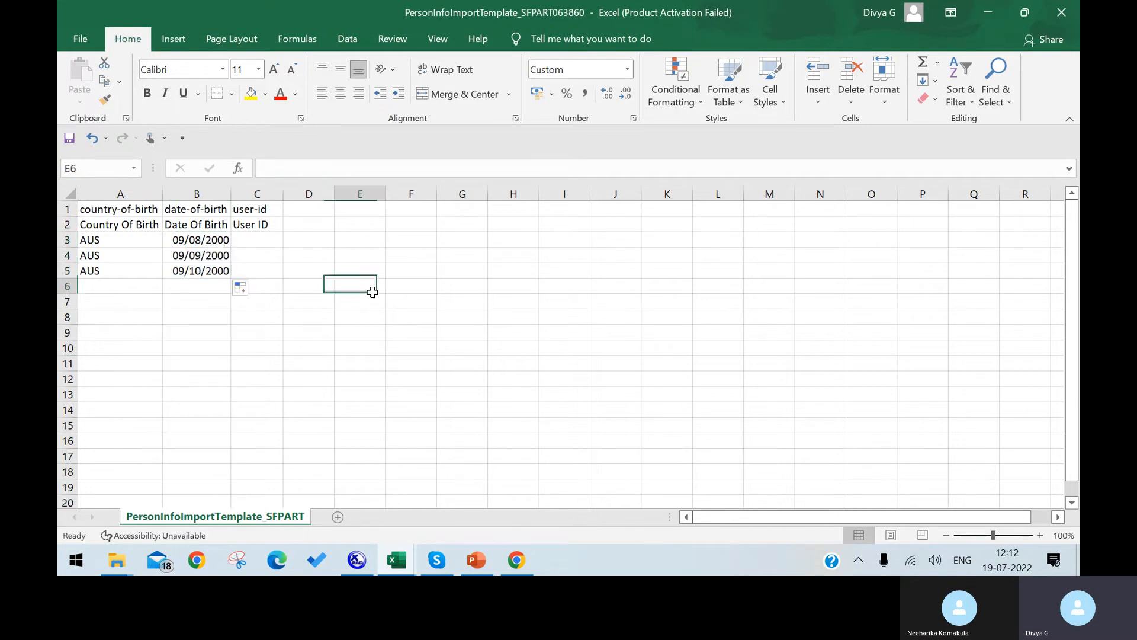
Enter user IDs 45668, 78787 and 797907 in C3:C5.
click(260, 241)
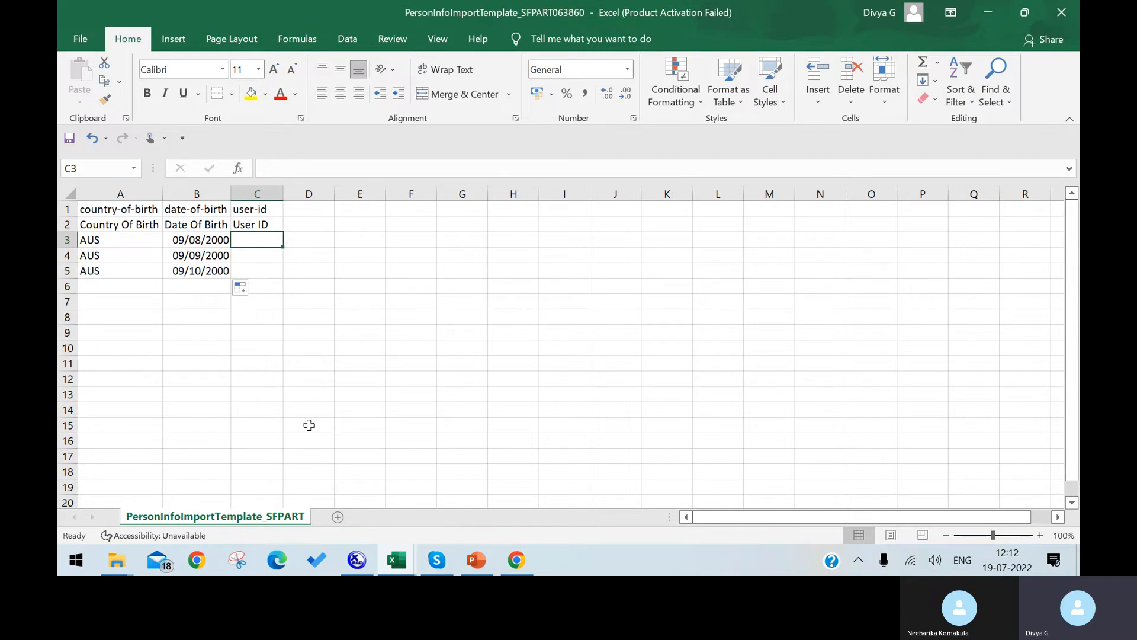
text(45668)
key(Return)
text(78787)
key(Return)
text(797907)
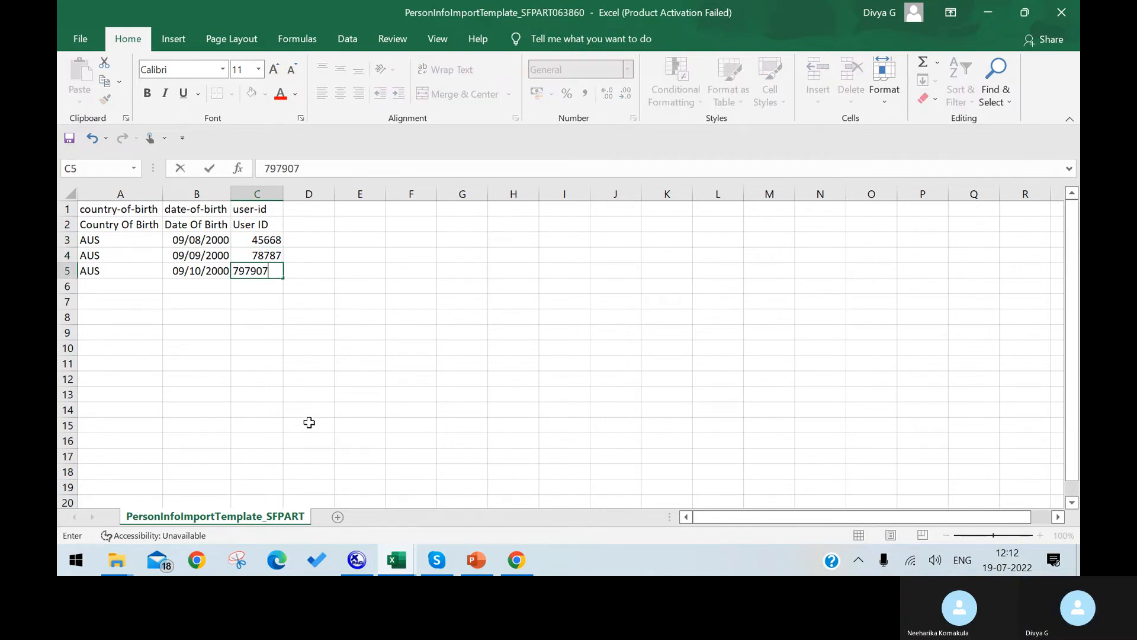
click(309, 425)
Save the workbook, keeping the CSV format.
click(71, 34)
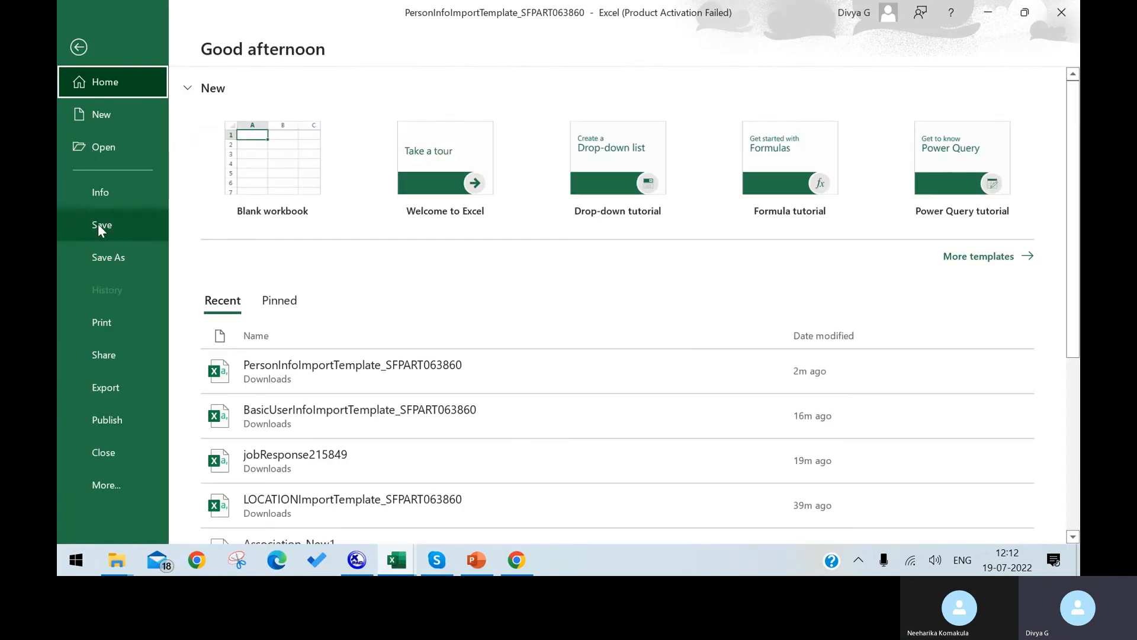
click(98, 222)
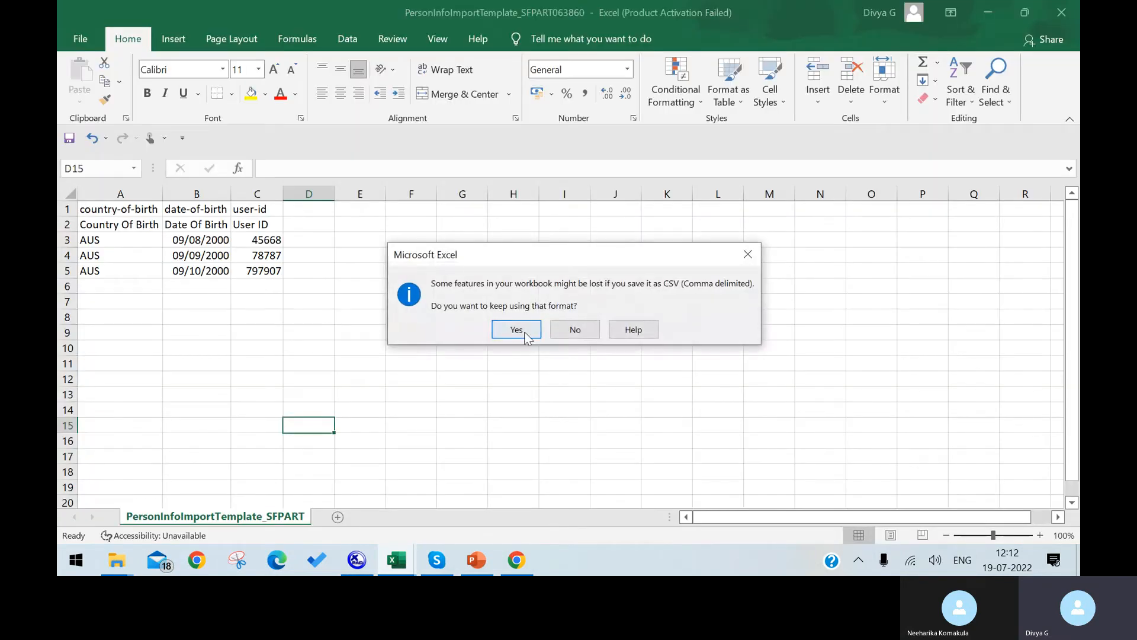
click(523, 330)
click(535, 567)
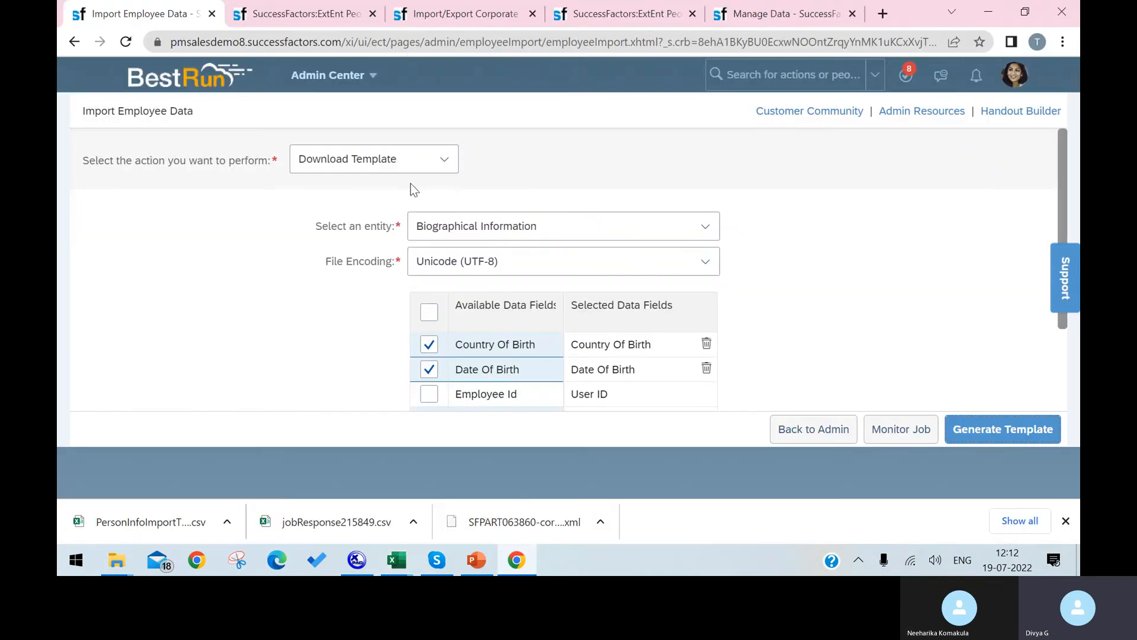
Set the action to Import Data and the entity to Biographical Information.
click(439, 161)
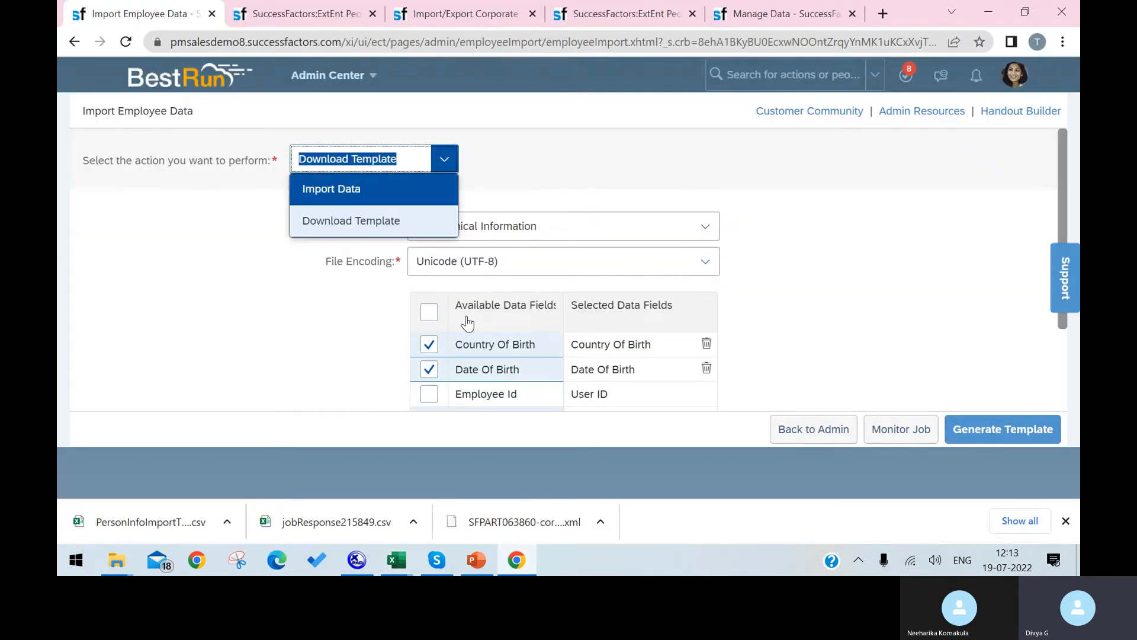
click(347, 190)
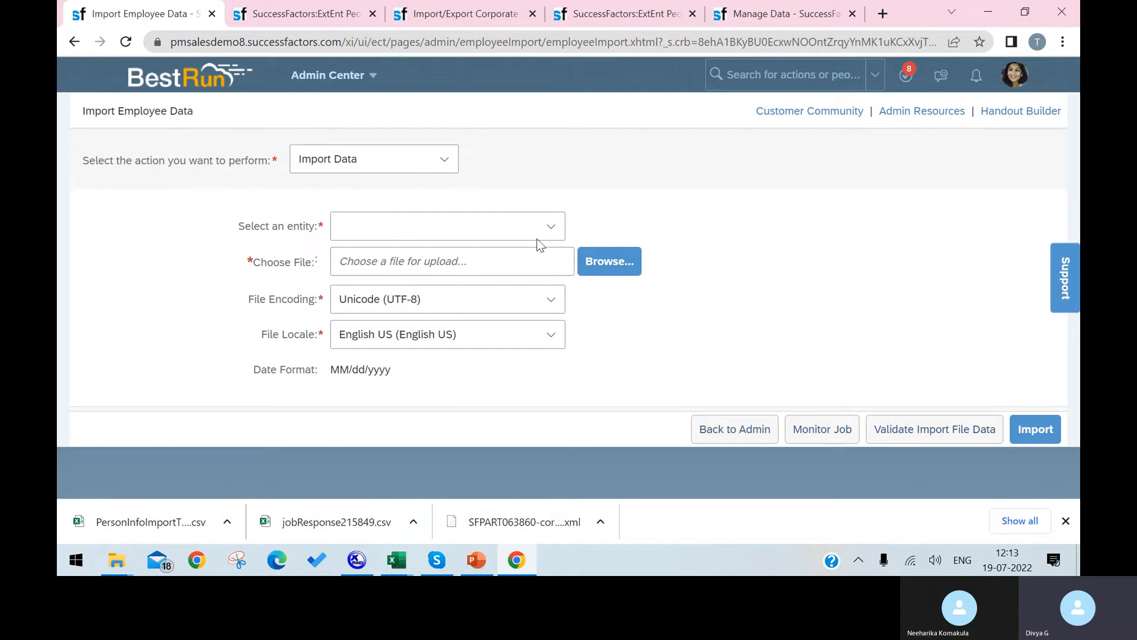
click(547, 227)
click(462, 359)
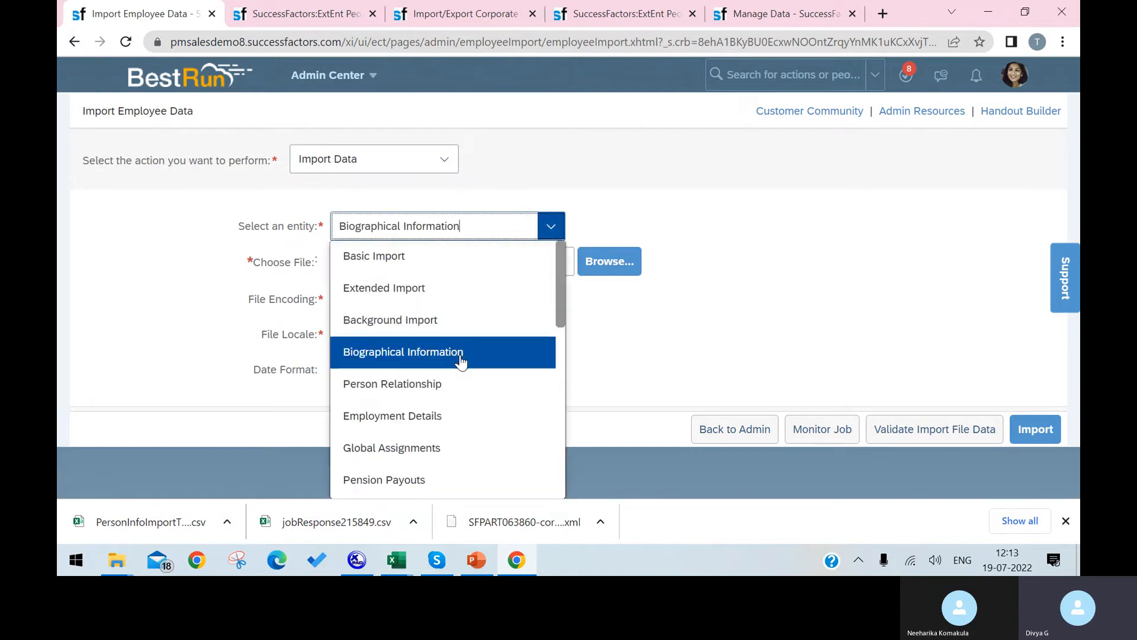
Upload the PersonInfoImportTemplate_SFPART063860 file and validate its data.
click(598, 266)
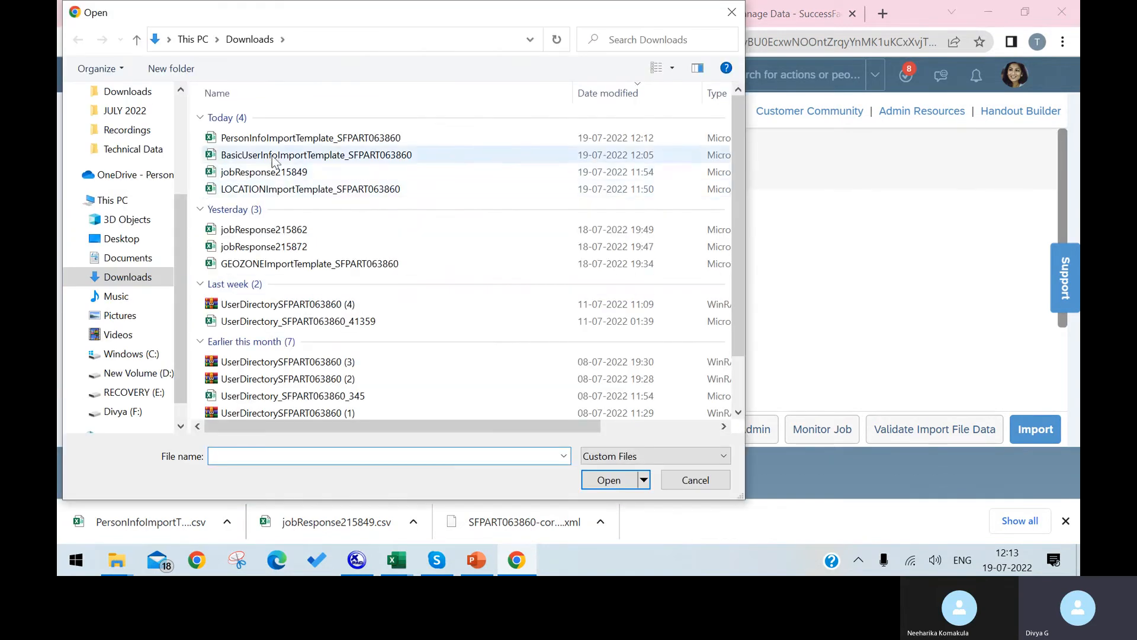
click(286, 141)
click(584, 474)
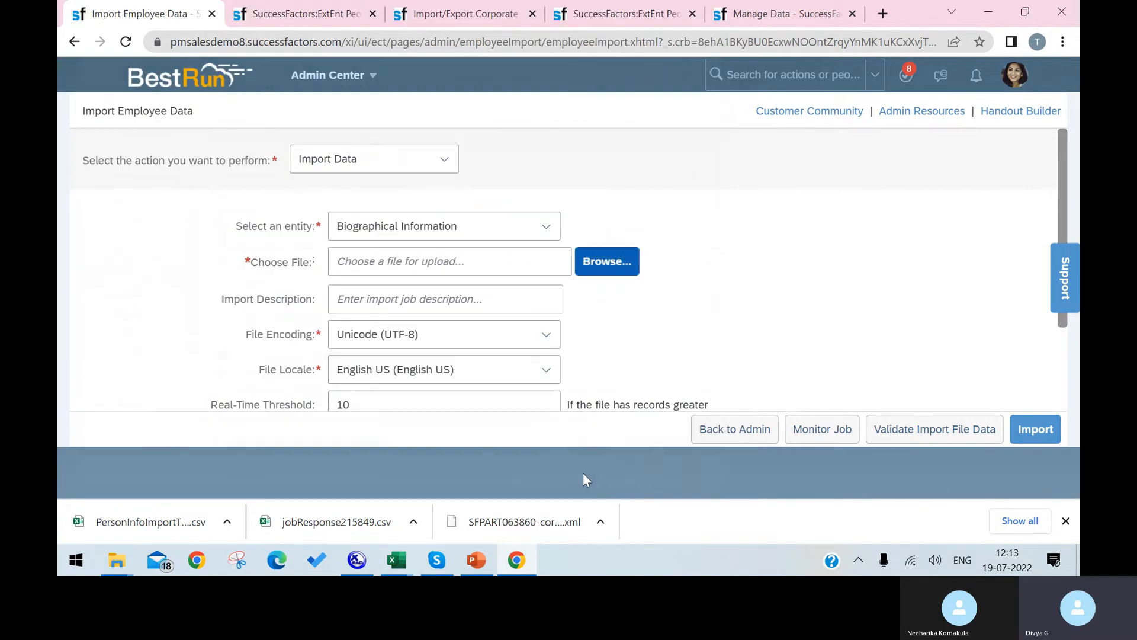
click(944, 437)
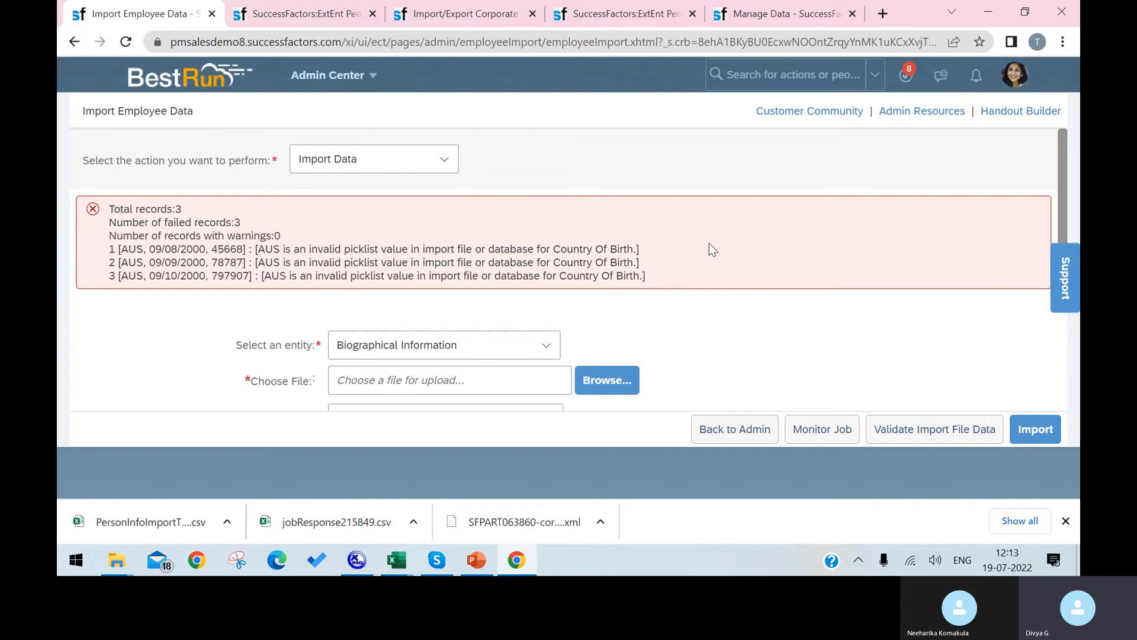
Re-select Import Data as the action and Biographical Information as the entity.
click(445, 159)
click(421, 189)
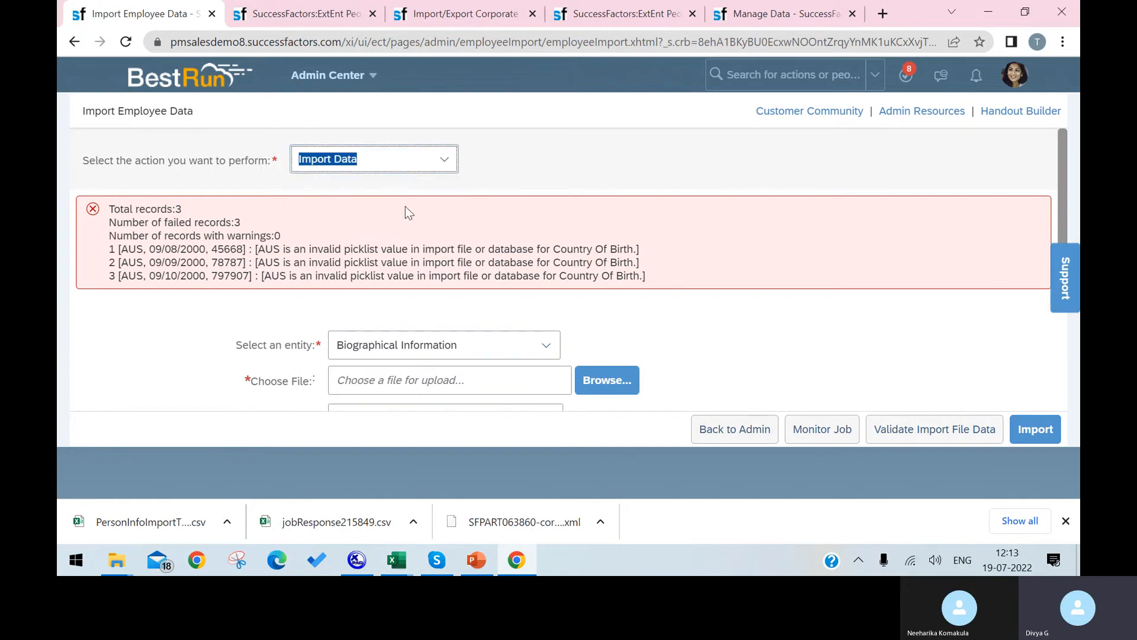
click(434, 162)
click(426, 185)
click(545, 340)
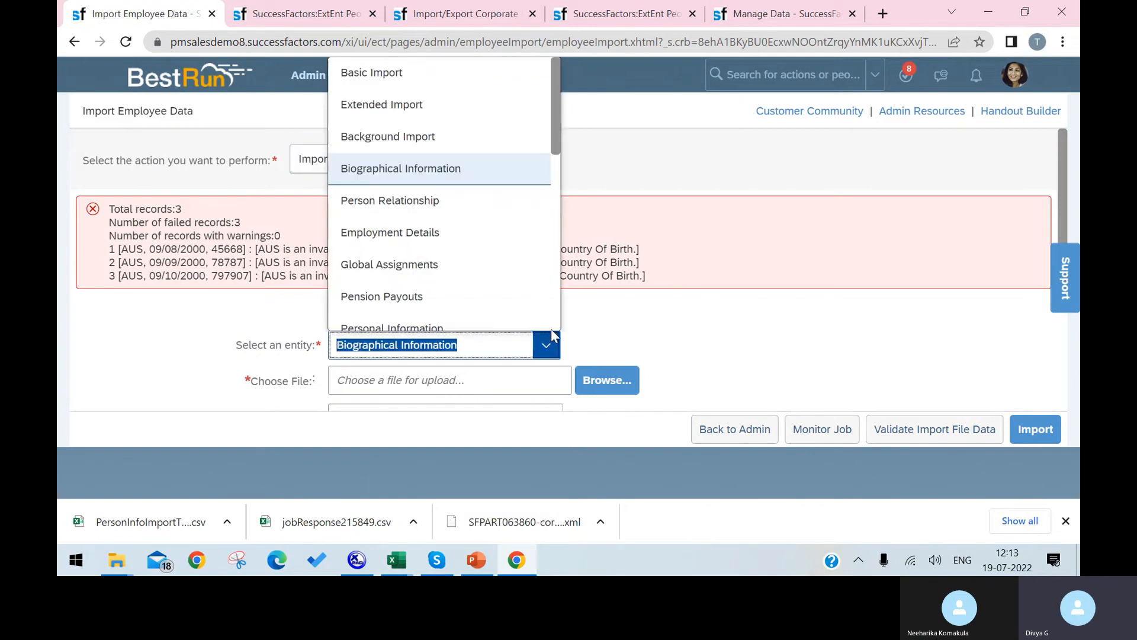
click(477, 167)
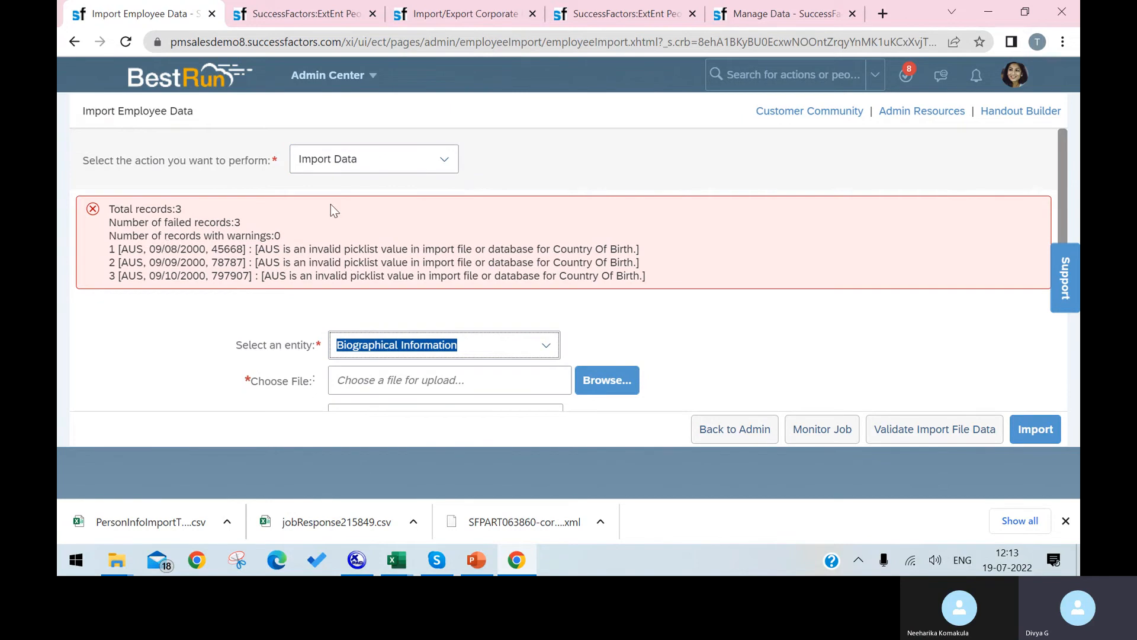
Scroll through the form and reload the page to clear the validation errors.
scroll(463, 375, down, 1)
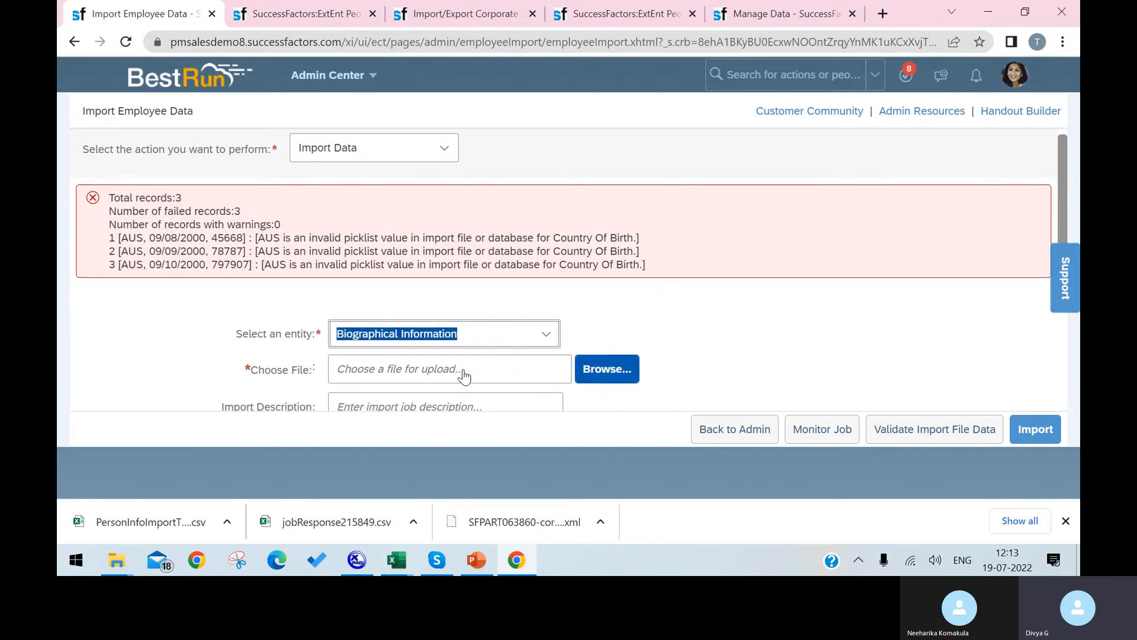
scroll(463, 375, down, 4)
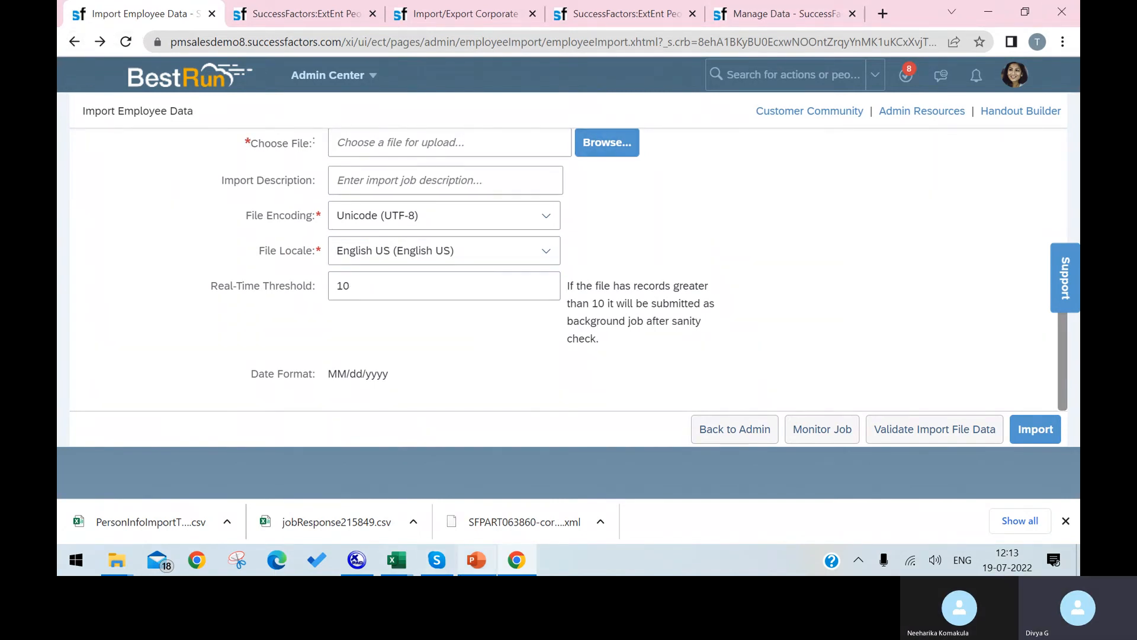
mouse_move(477, 560)
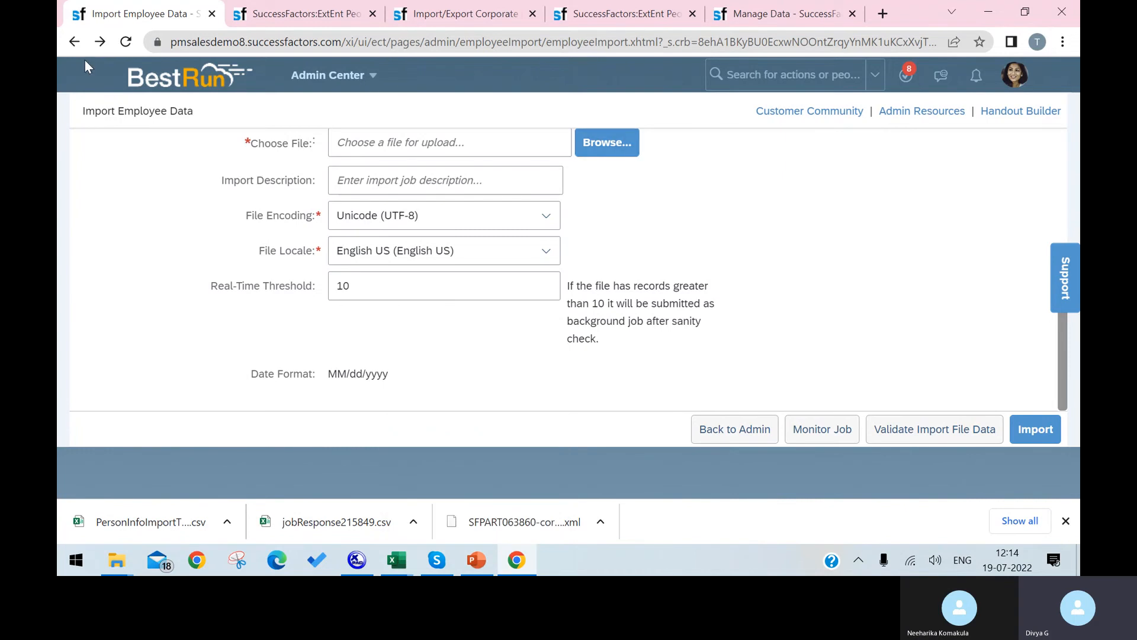
scroll(516, 239, up, 4)
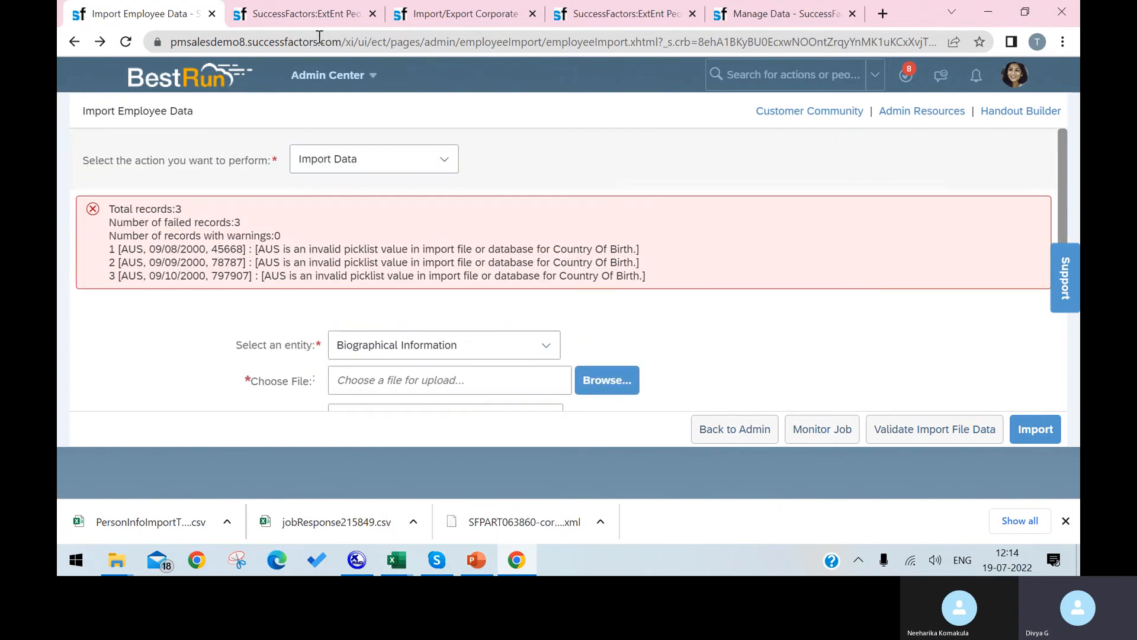
click(126, 41)
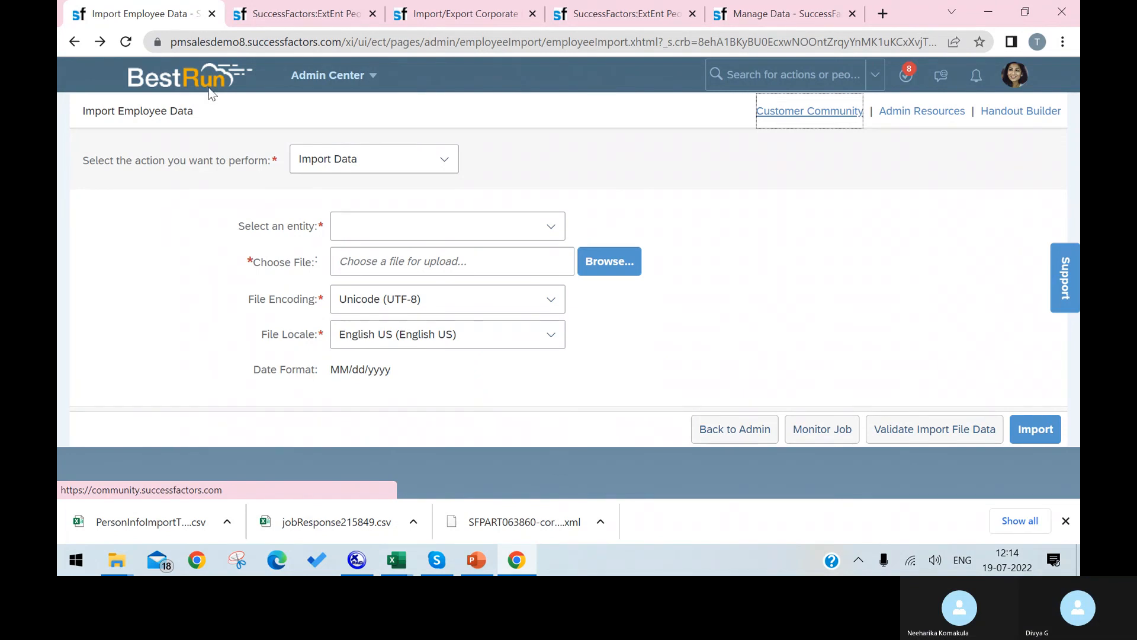
Go to the Add New Employee tab, minimize Chrome and bring up the Skype call window.
click(304, 13)
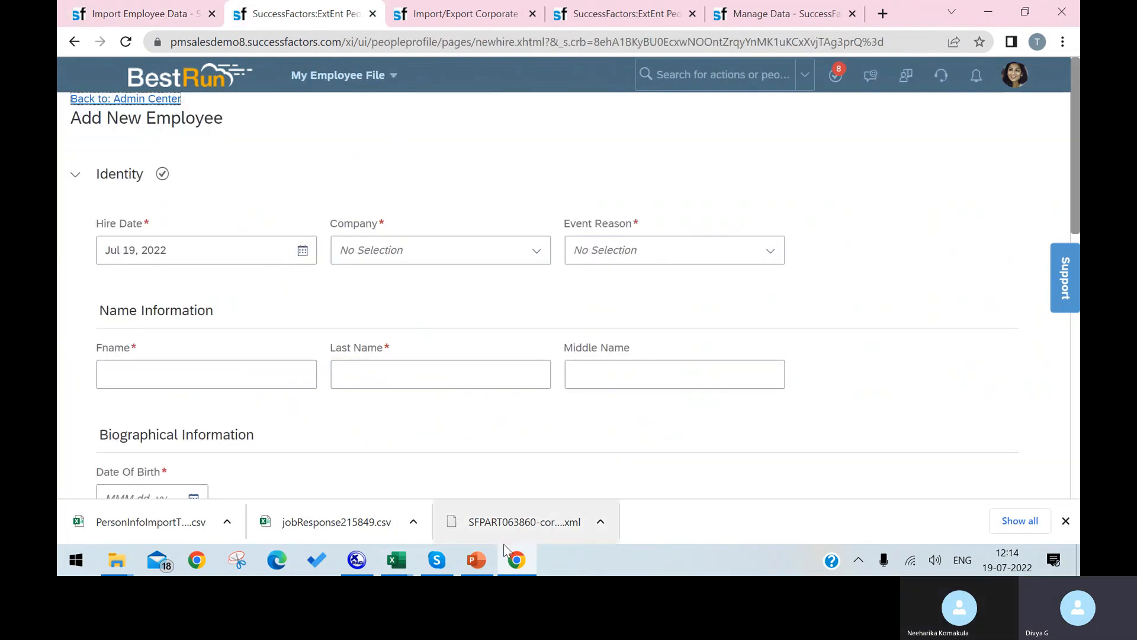
click(509, 566)
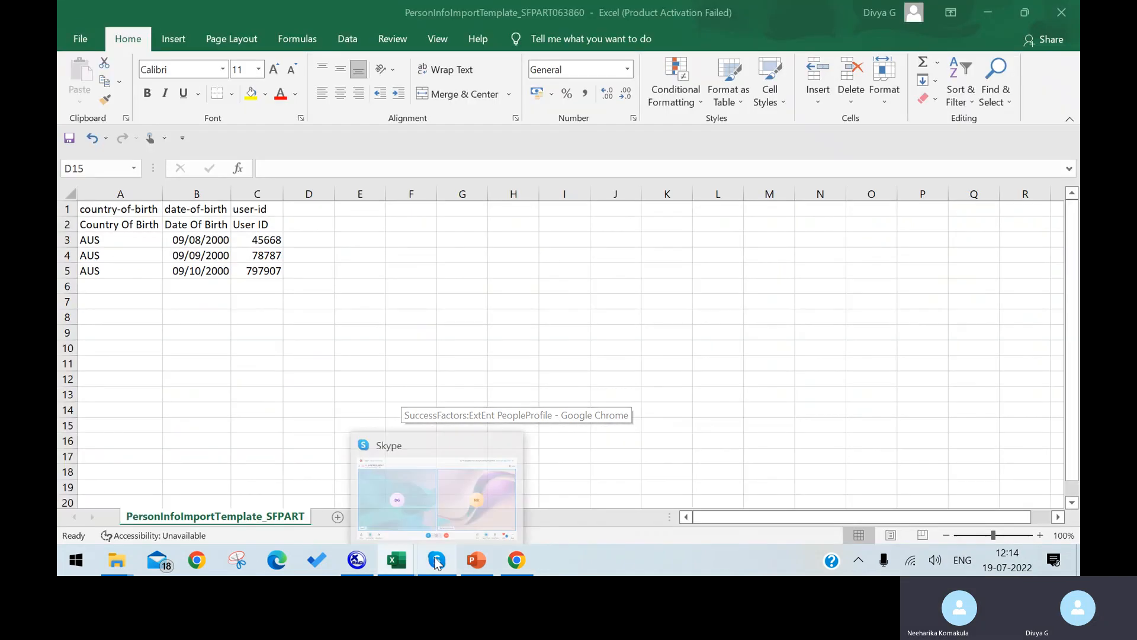
click(438, 561)
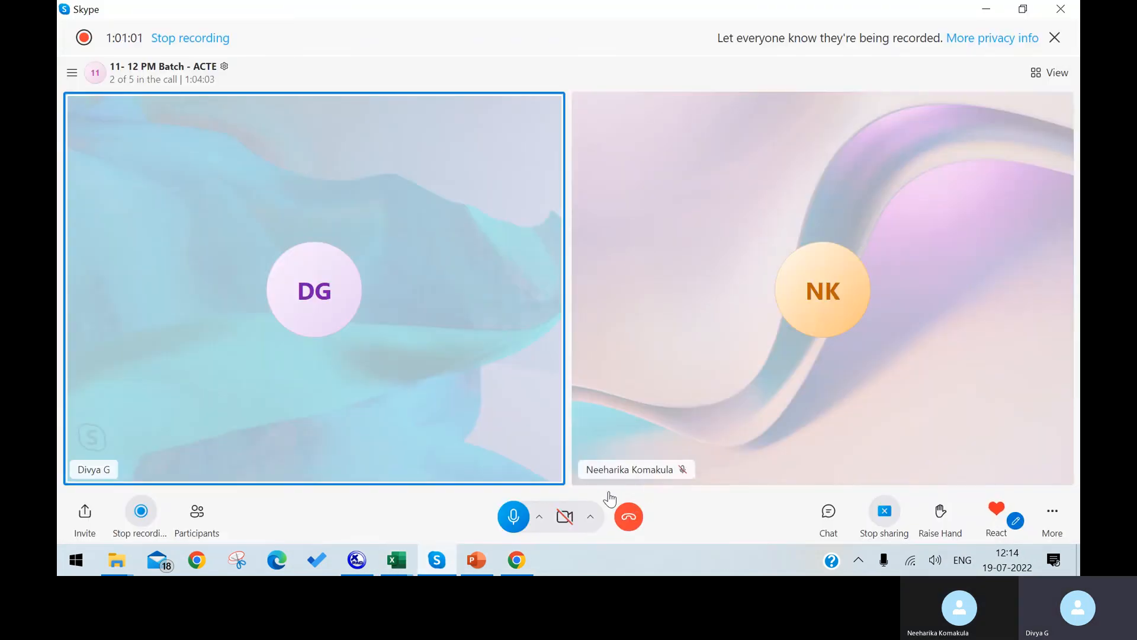